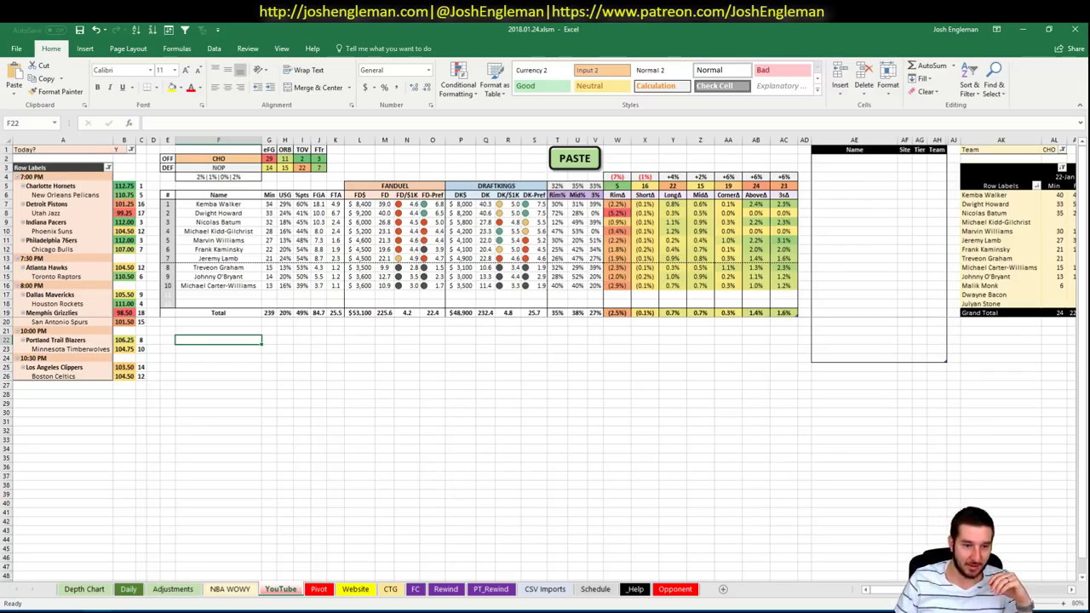
Switch to the browser and examine the FanDuel contest's leaderboard and the side-by-side comparison with the winning lineup
{"action": "left_click", "coordinate": [61, 572]}
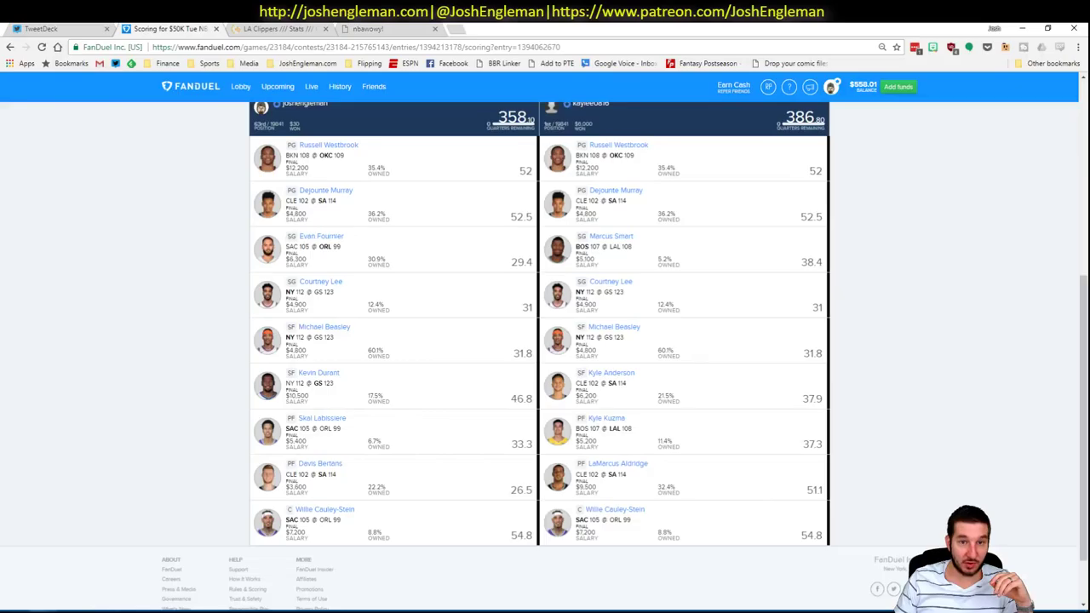
{"action": "scroll", "coordinate": [792, 366], "scroll_direction": "up", "scroll_amount": 1}
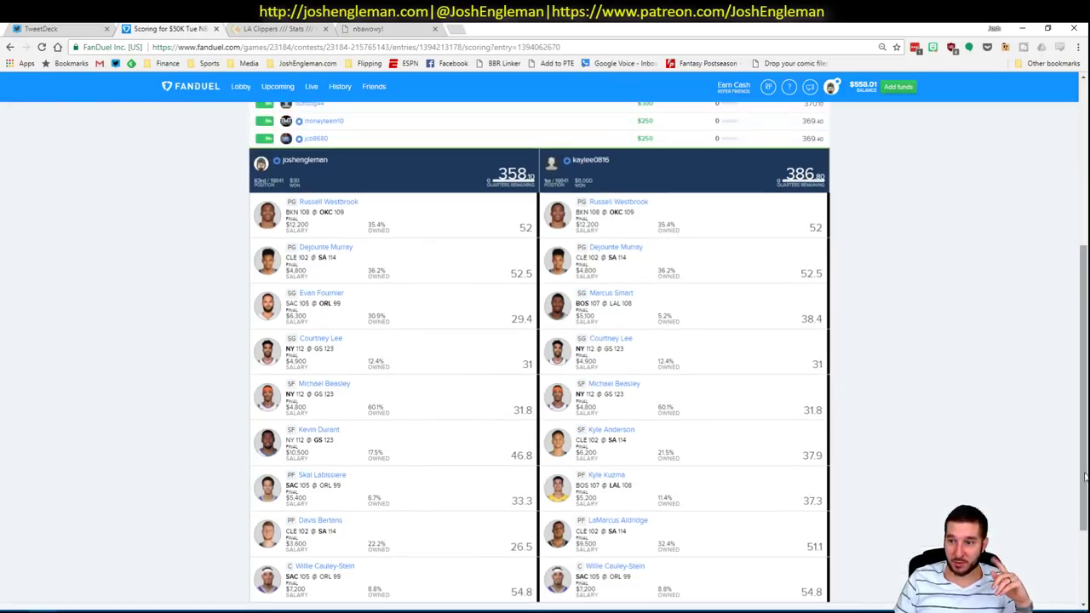
{"action": "scroll", "coordinate": [1082, 482], "scroll_direction": "down", "scroll_amount": 1}
{"action": "scroll", "coordinate": [323, 316], "scroll_direction": "up", "scroll_amount": 4}
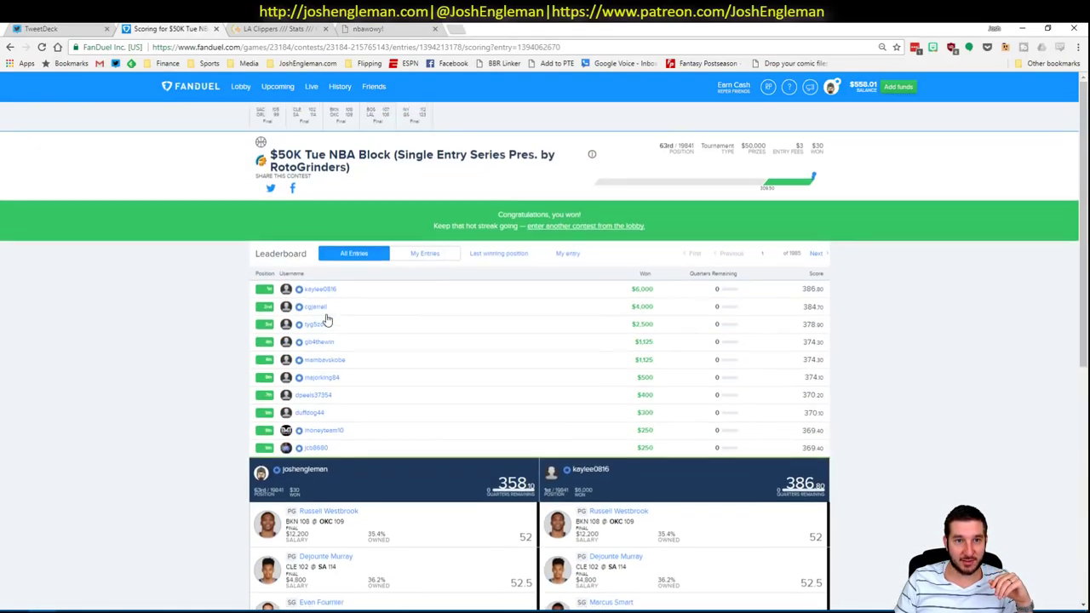
{"action": "scroll", "coordinate": [136, 343], "scroll_direction": "down", "scroll_amount": 4}
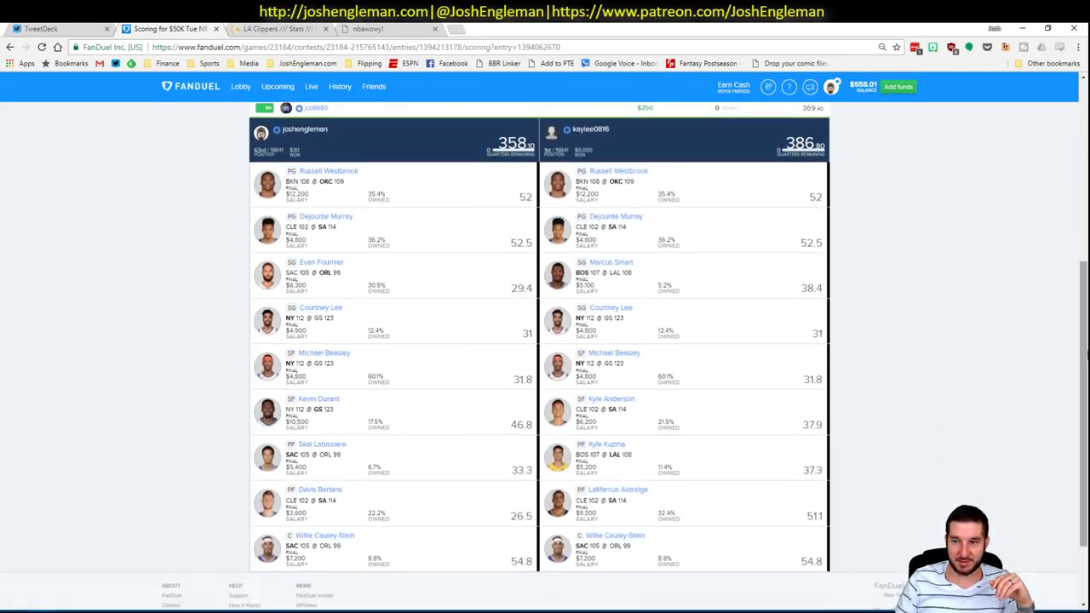
{"action": "left_click_drag", "start_coordinate": [1086, 357], "coordinate": [1086, 366]}
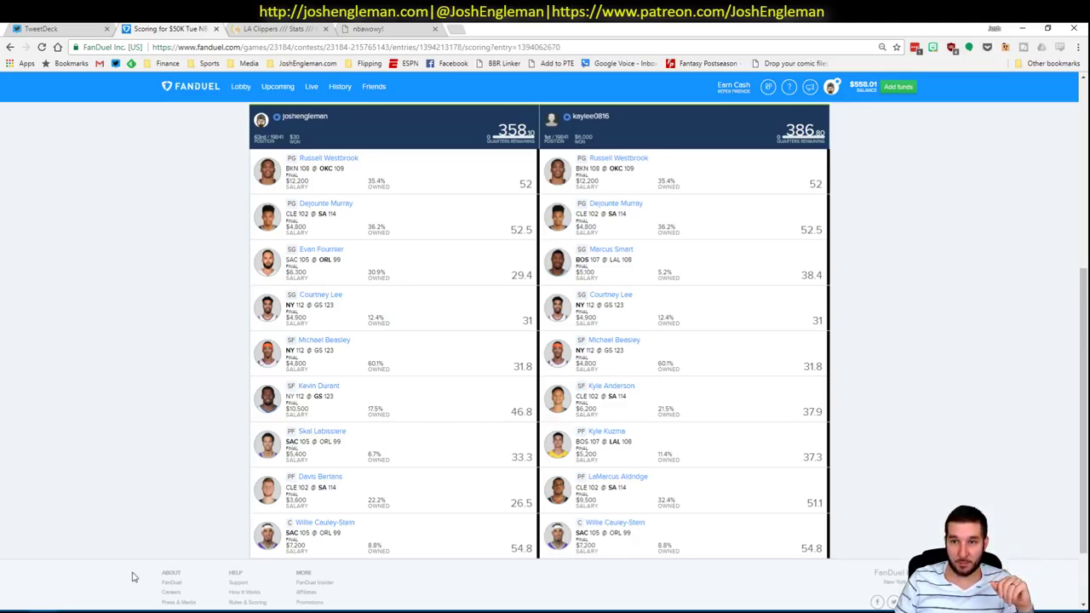
Return to the Excel workbook and enter Kemba Walker in the first row of the empty Name/Site/Tier/Team table with tier 3
{"action": "left_click", "coordinate": [119, 606]}
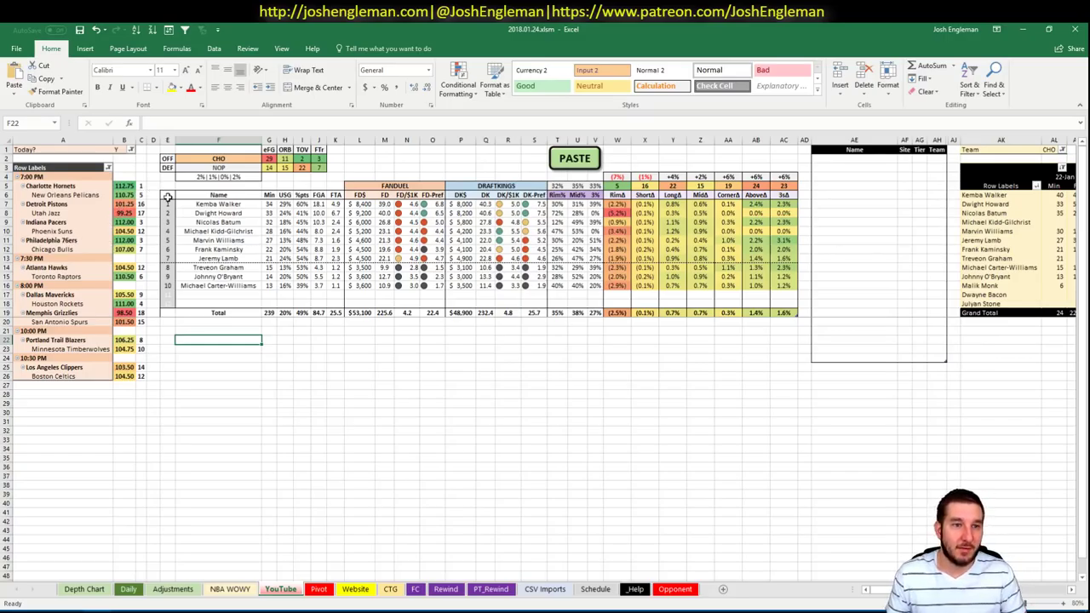
{"action": "left_click", "coordinate": [863, 160]}
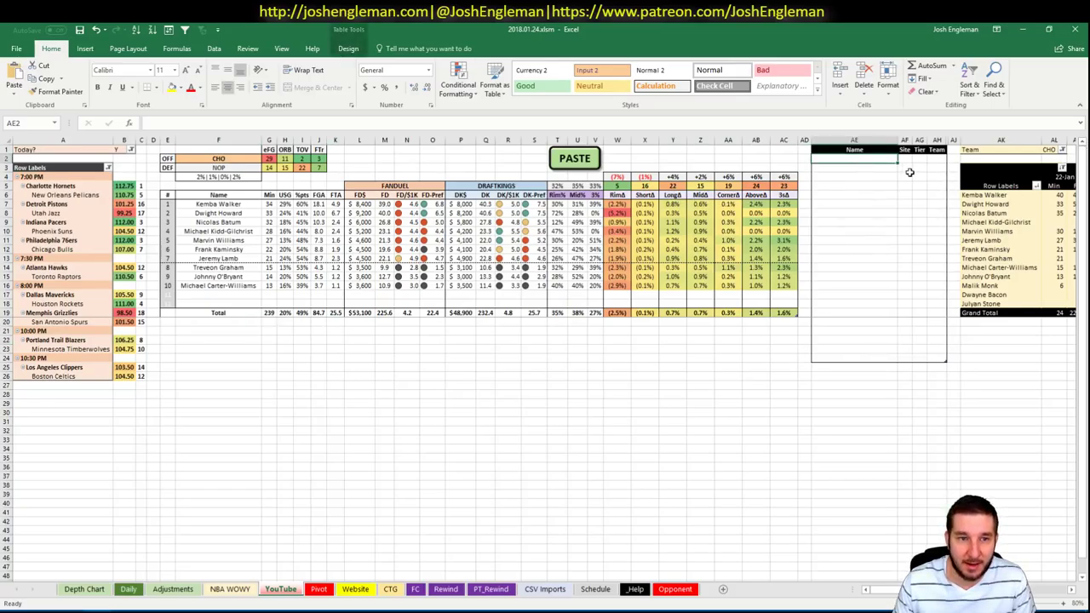
{"action": "type", "text": "Kemba walker"}
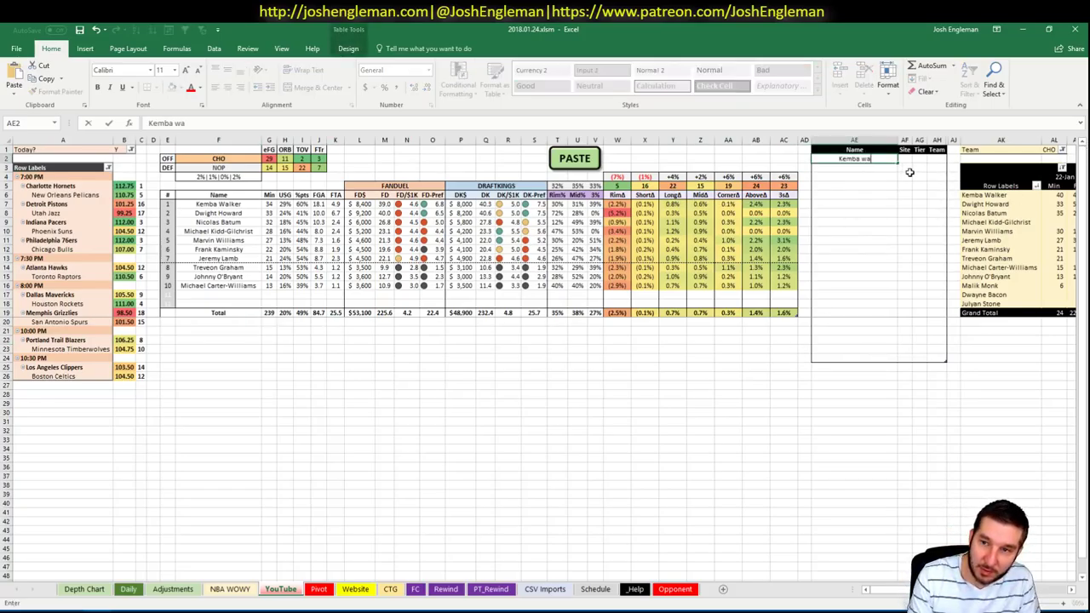
{"action": "key", "text": "BackSpace"}
{"action": "key", "text": "BackSpace"}
{"action": "key", "text": "BackSpace"}
{"action": "key", "text": "BackSpace"}
{"action": "key", "text": "BackSpace"}
{"action": "key", "text": "BackSpace"}
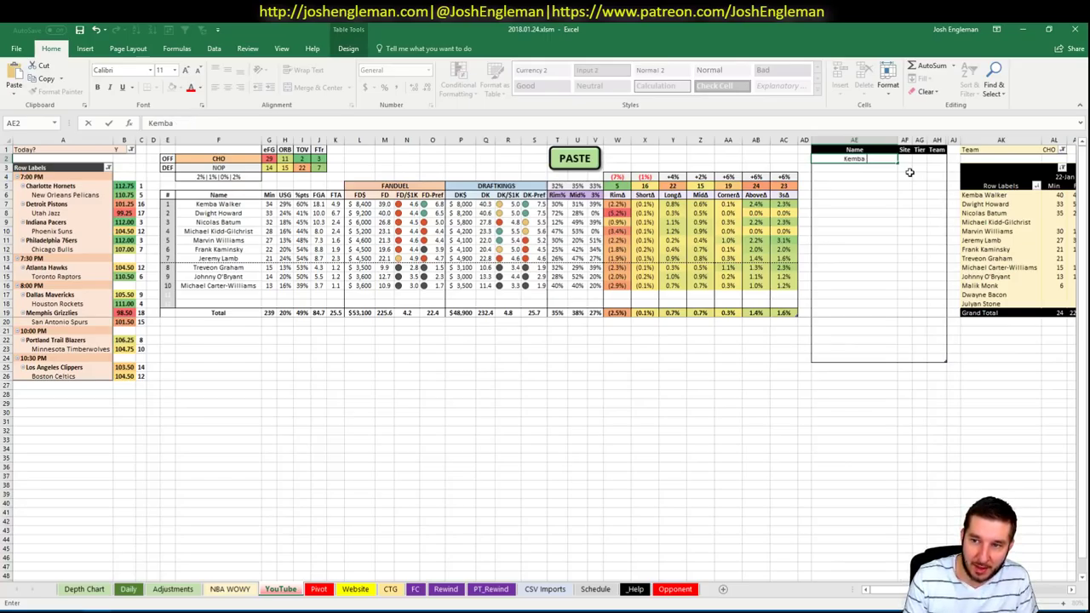
{"action": "type", "text": "Walker"}
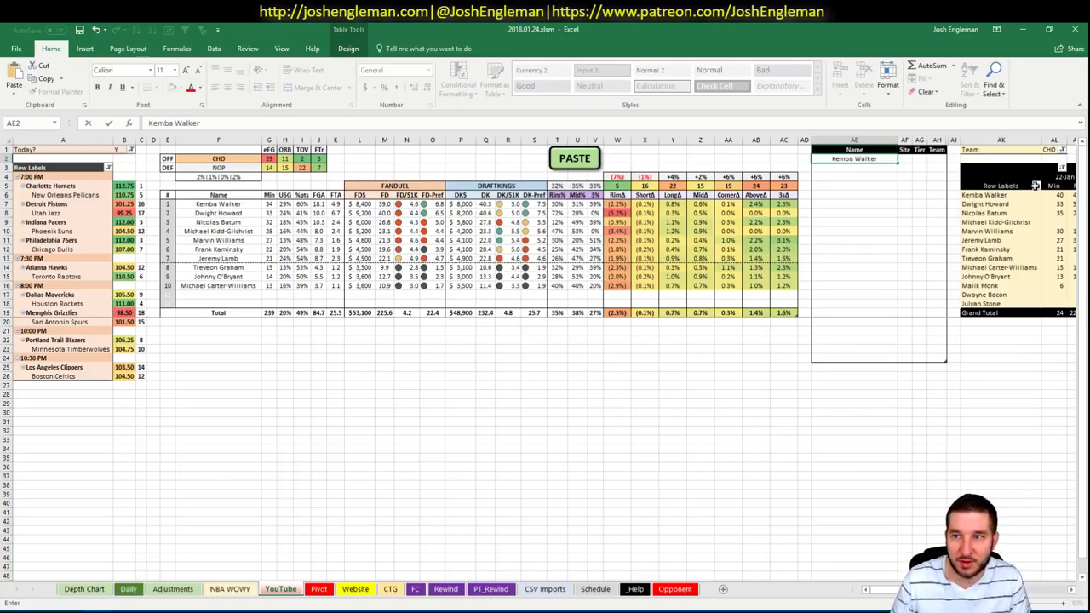
{"action": "key", "text": "Tab"}
{"action": "key", "text": "Tab"}
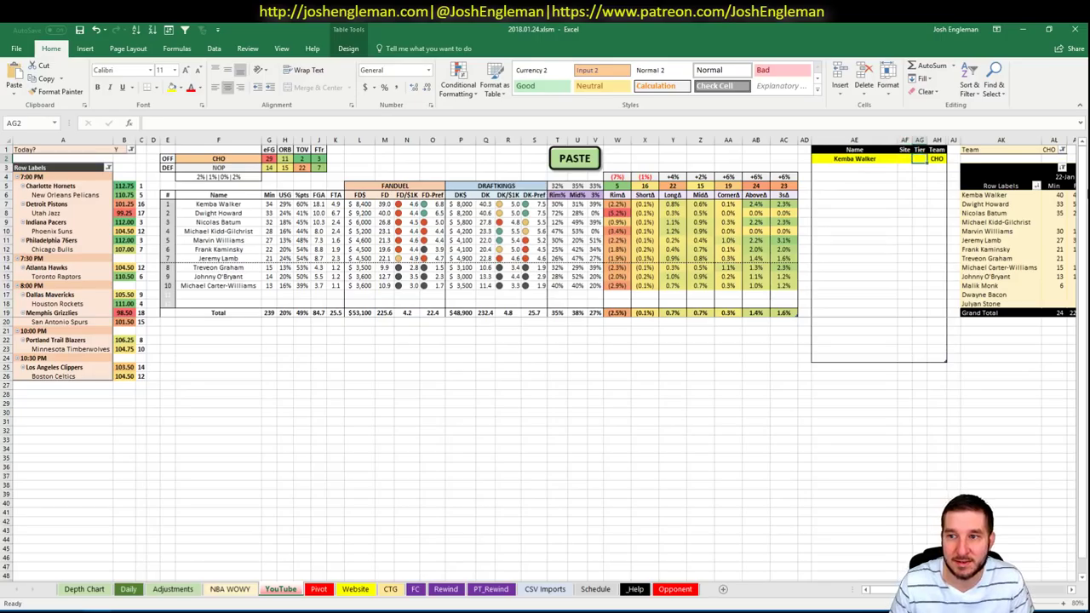
{"action": "type", "text": "3"}
{"action": "key", "text": "Return"}
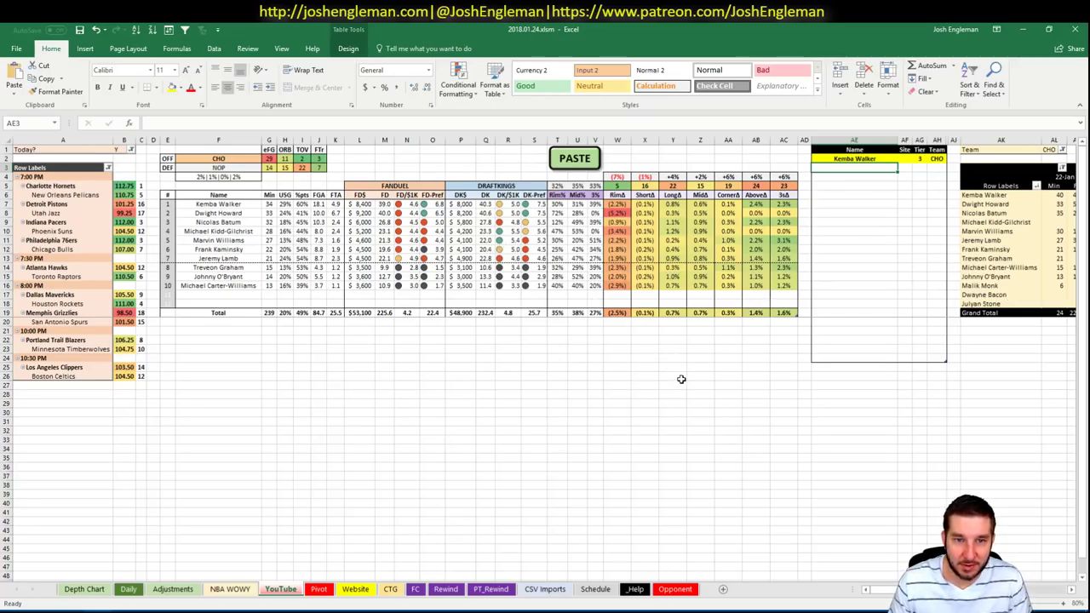
Review the Charlotte players' recent game logs and add Nicolas Batum below Kemba Walker with tier 4
{"action": "scroll", "coordinate": [1037, 606], "scroll_direction": "right", "scroll_amount": 7}
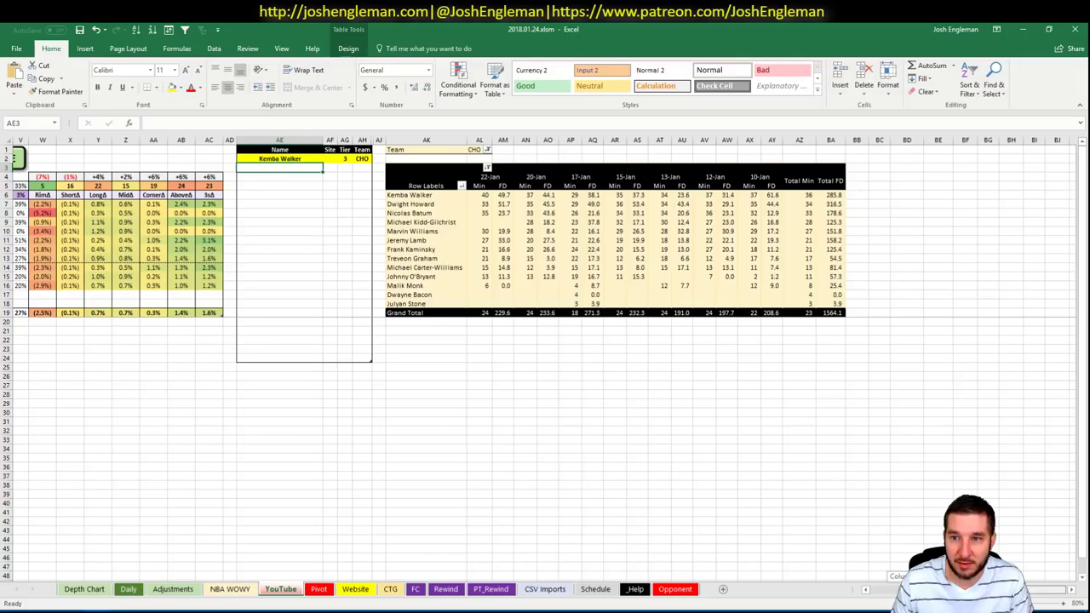
{"action": "scroll", "coordinate": [879, 596], "scroll_direction": "left", "scroll_amount": 7}
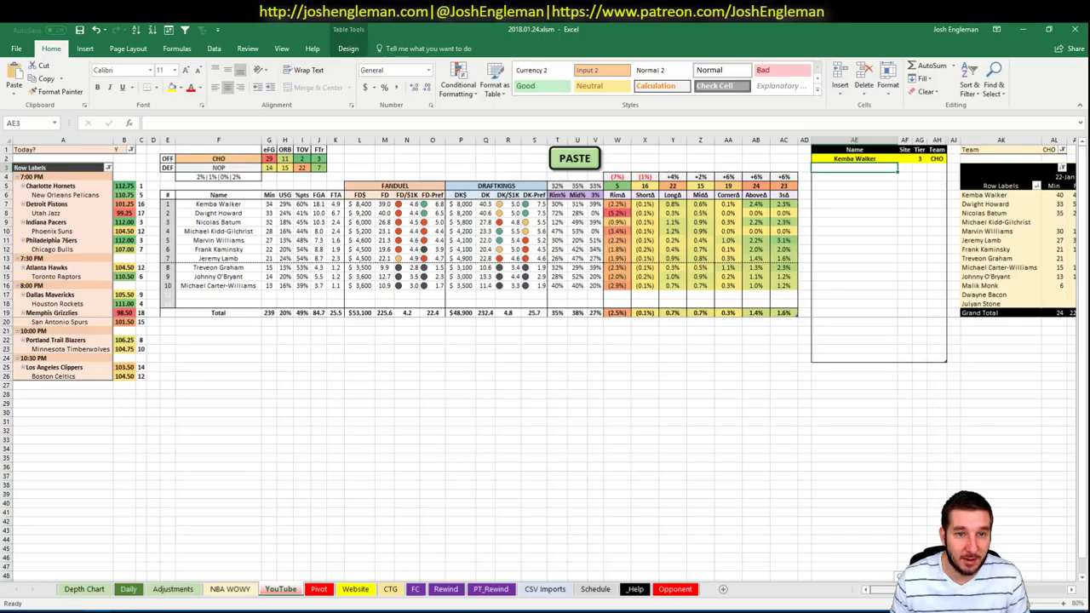
{"action": "scroll", "coordinate": [545, 358], "scroll_direction": "right", "scroll_amount": 10}
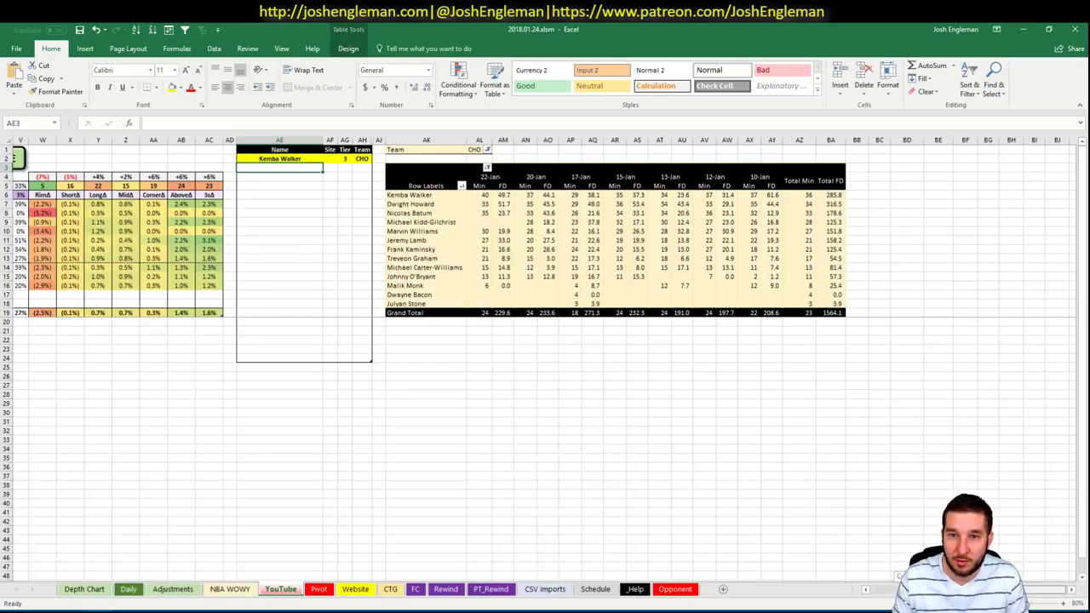
{"action": "scroll", "coordinate": [891, 576], "scroll_direction": "left", "scroll_amount": 5}
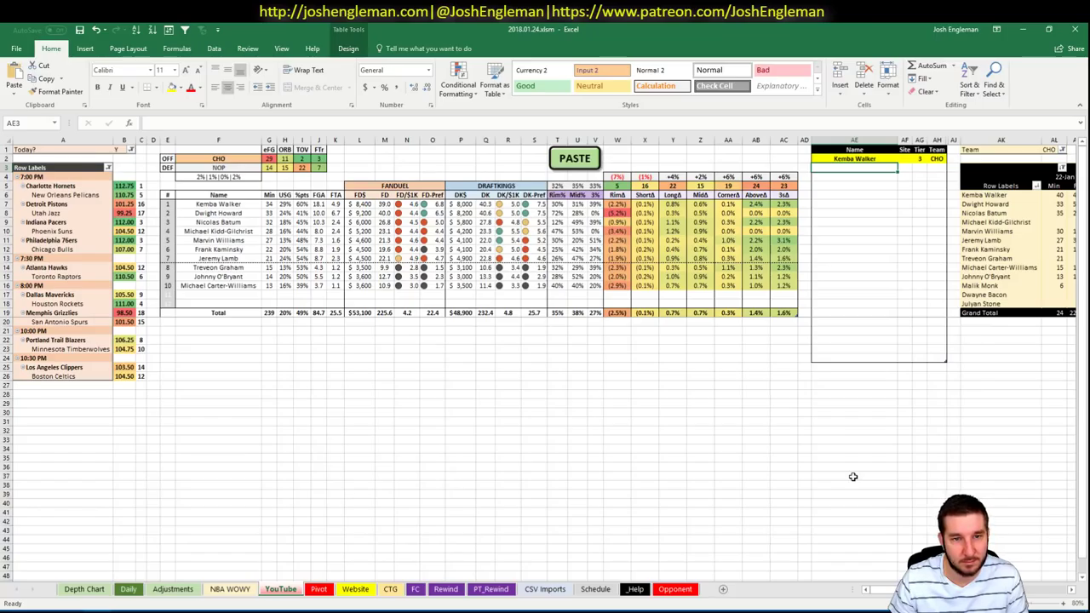
{"action": "left_click_drag", "start_coordinate": [883, 594], "coordinate": [896, 594]}
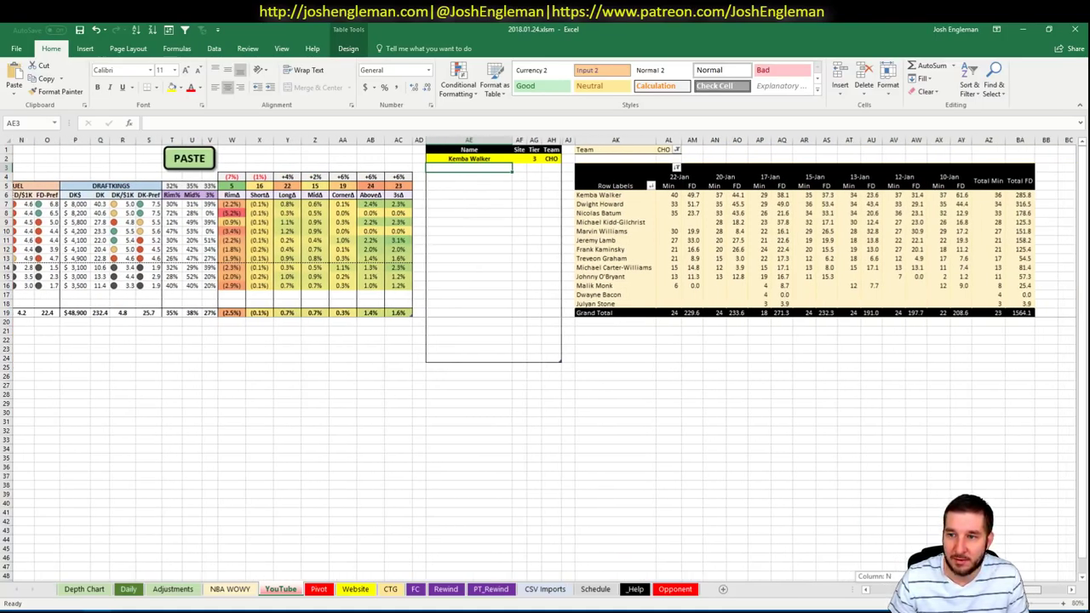
{"action": "left_click_drag", "start_coordinate": [896, 594], "coordinate": [873, 593]}
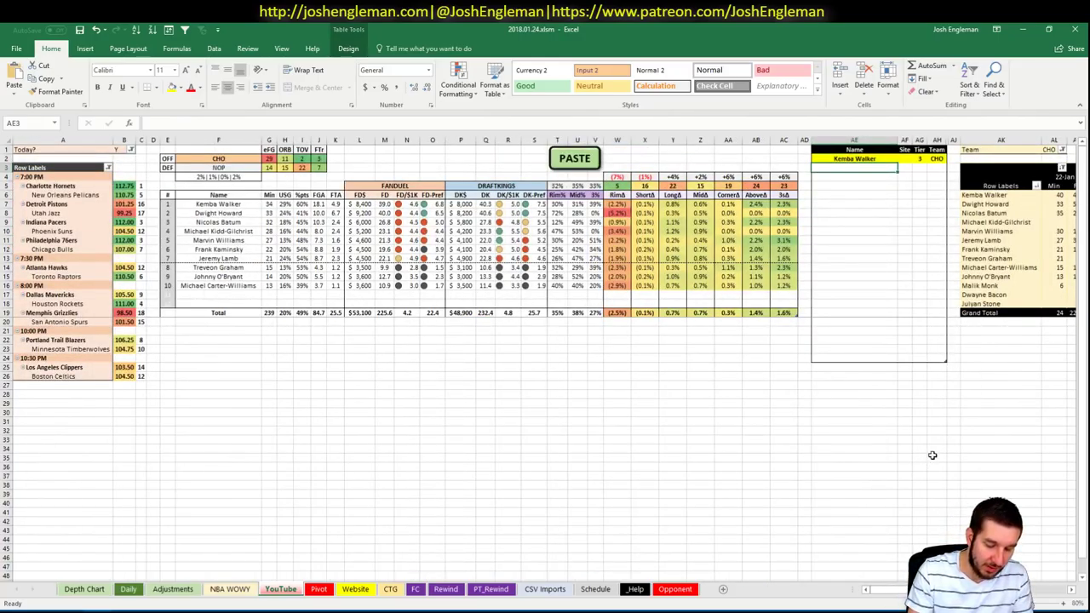
{"action": "type", "text": "Nicolas Batum"}
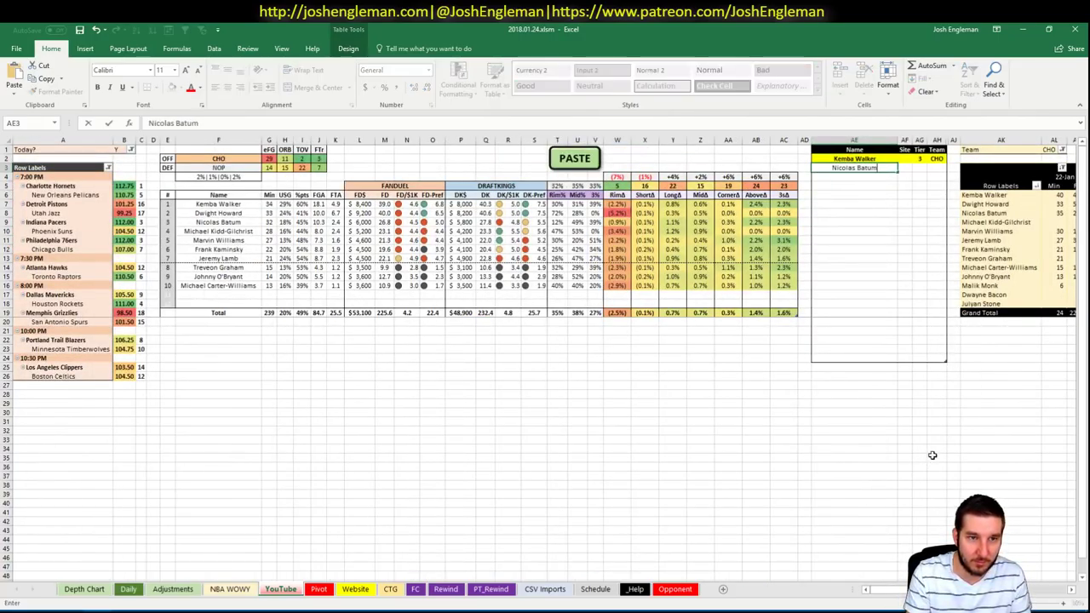
{"action": "key", "text": "Return"}
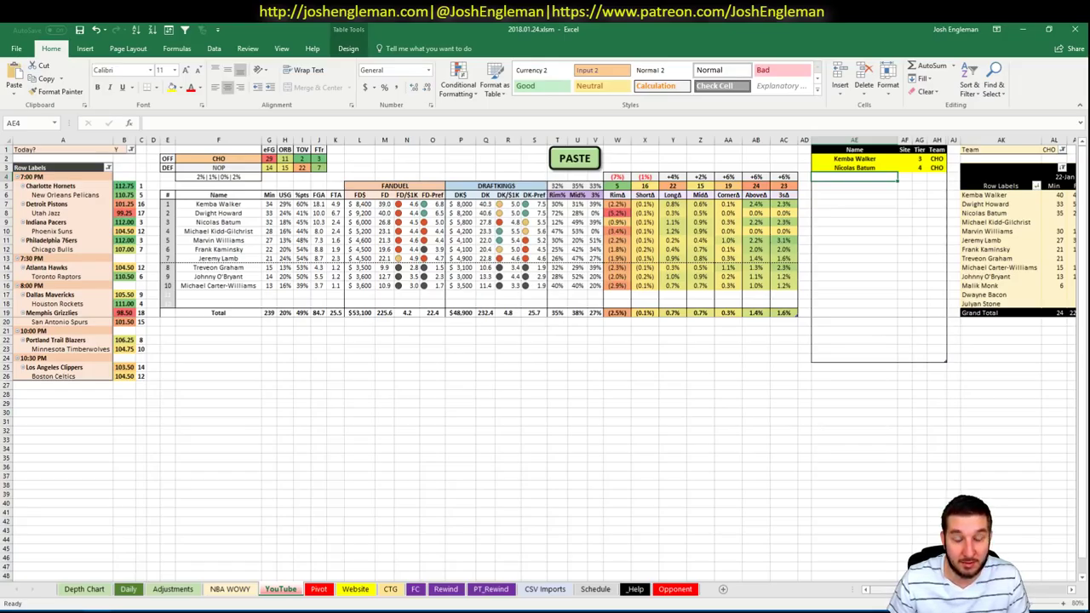
Add Michael Kidd-Gilchrist in the next row of the player picks table with tier 3
{"action": "scroll", "coordinate": [545, 358], "scroll_direction": "right", "scroll_amount": 8}
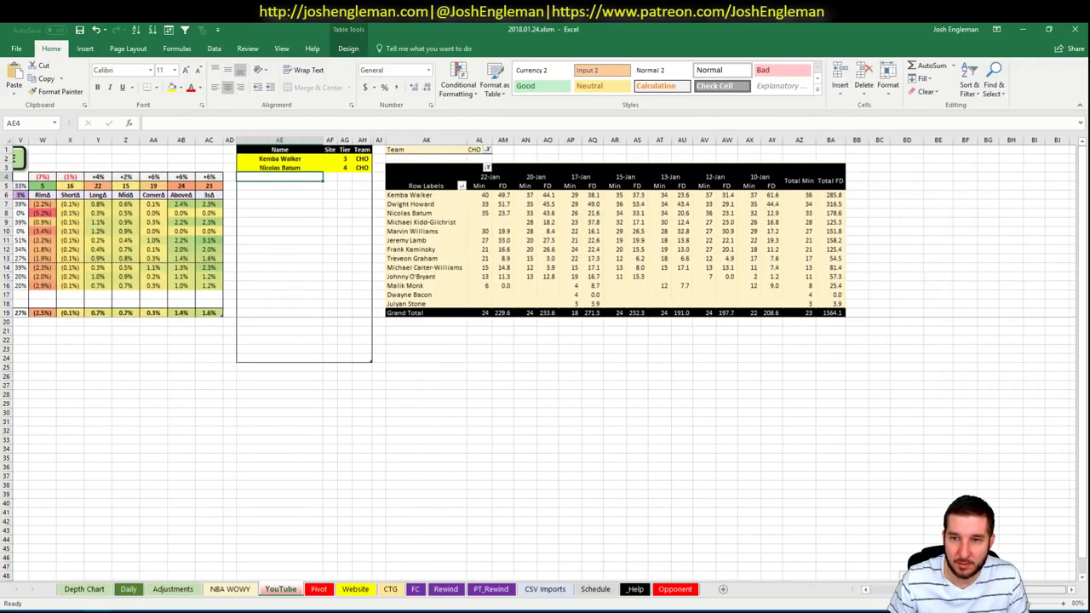
{"action": "scroll", "coordinate": [545, 358], "scroll_direction": "left", "scroll_amount": 8}
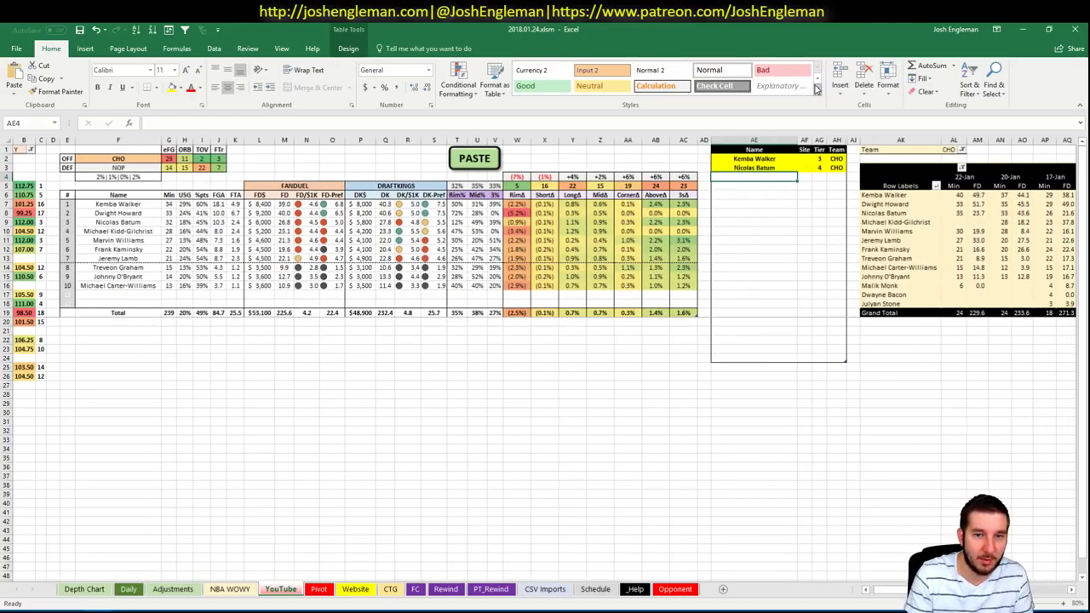
{"action": "type", "text": "Mi"}
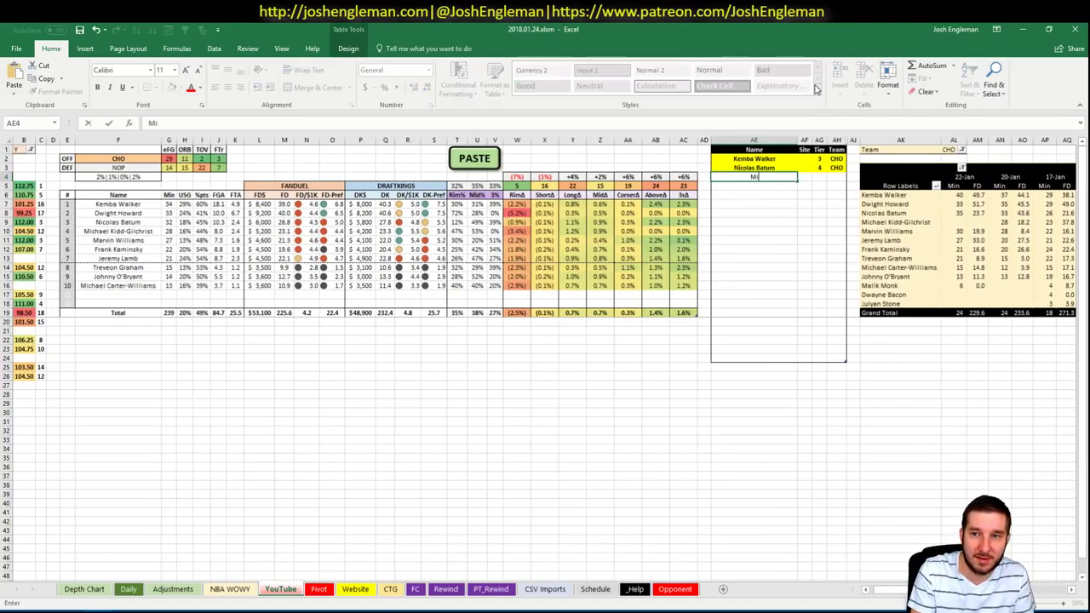
{"action": "type", "text": "chael K"}
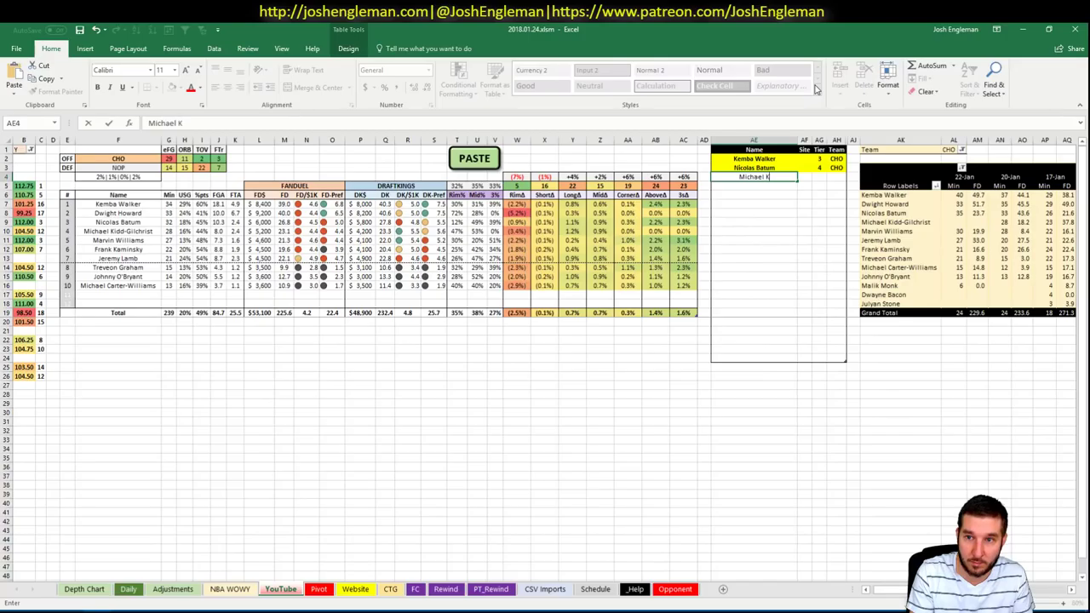
{"action": "type", "text": "idd-Gilchrist"}
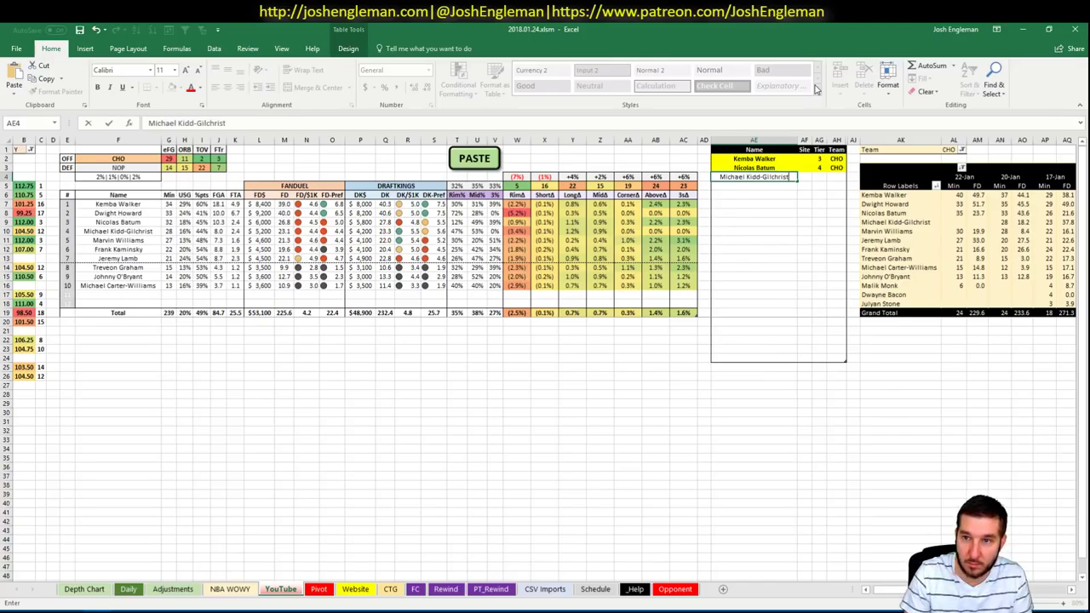
{"action": "key", "text": "Tab"}
{"action": "type", "text": "3"}
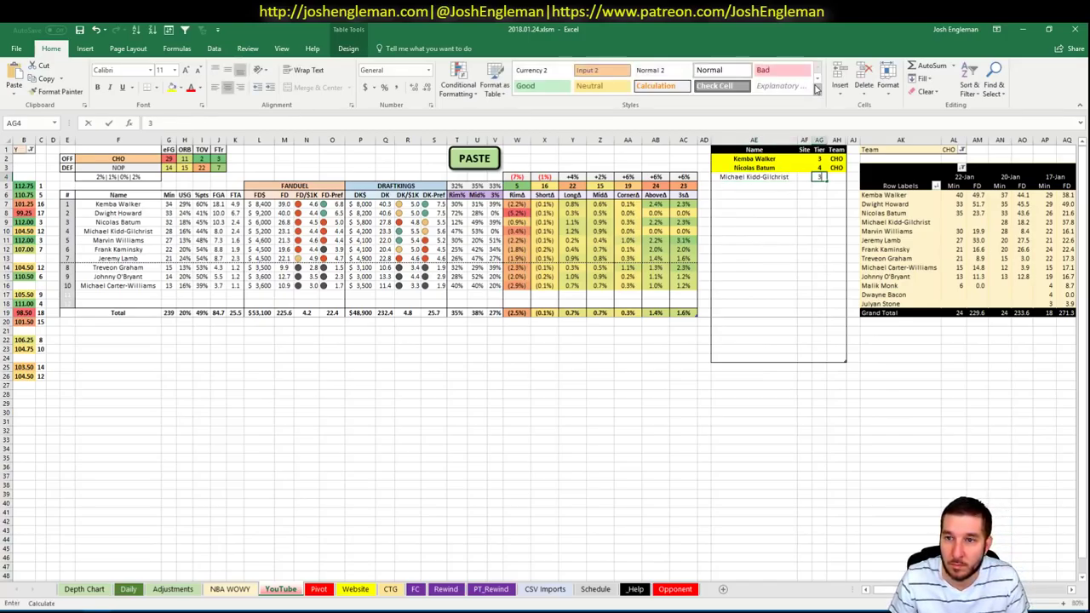
{"action": "key", "text": "Return"}
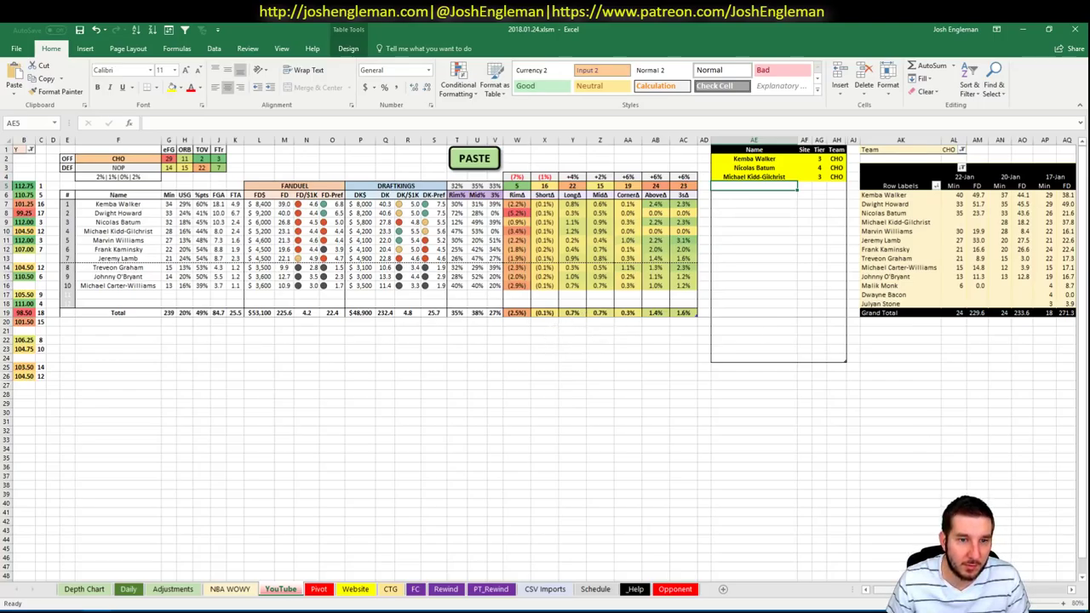
Add Marvin Williams to the picks table with site DK and tier 3, and set Michael Kidd-Gilchrist's site to DK
{"action": "left_click_drag", "start_coordinate": [937, 588], "coordinate": [942, 589]}
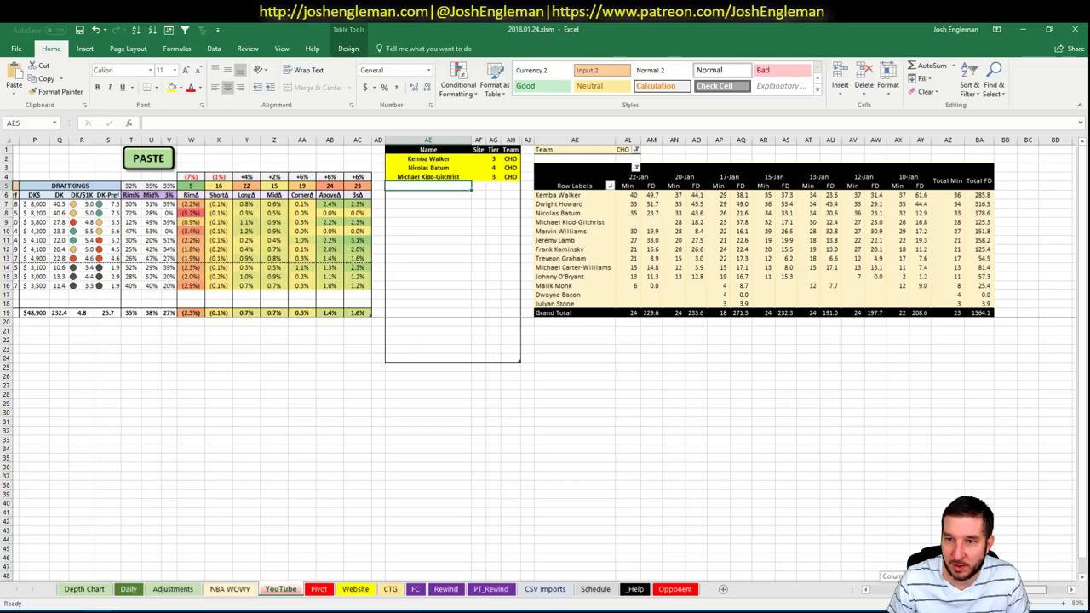
{"action": "left_click_drag", "start_coordinate": [942, 589], "coordinate": [935, 589]}
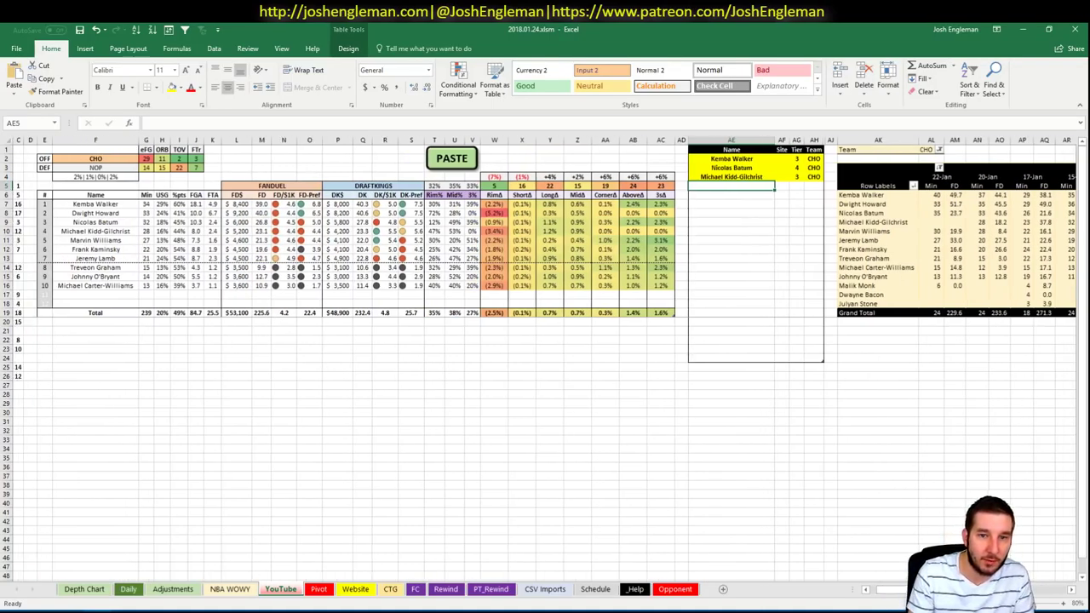
{"action": "type", "text": "Marvin"}
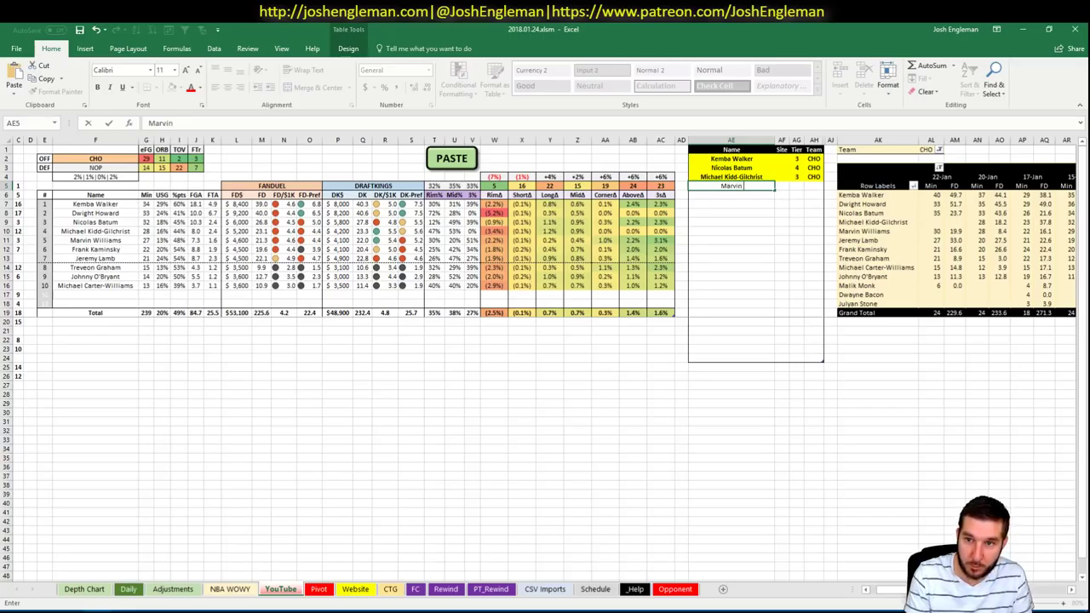
{"action": "type", "text": " Williams"}
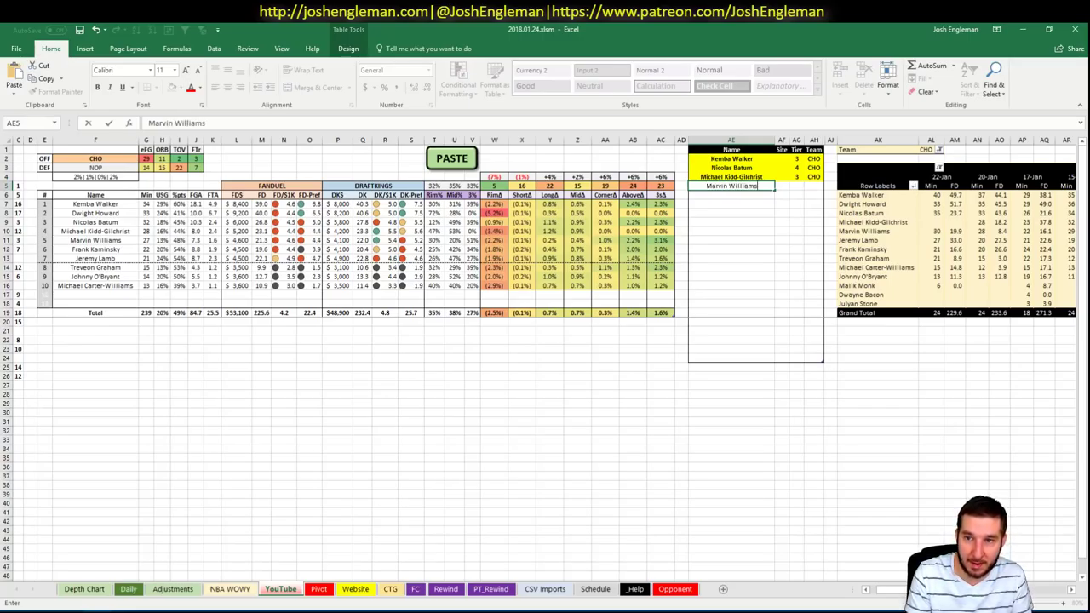
{"action": "left_click", "coordinate": [782, 176]}
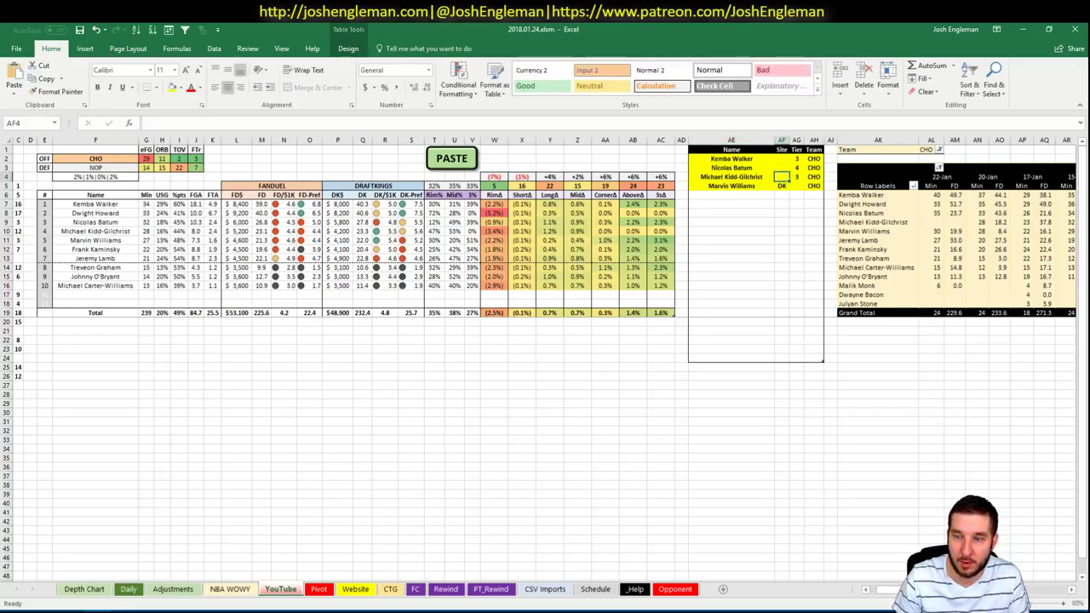
{"action": "type", "text": "DK"}
{"action": "left_click", "coordinate": [796, 186]}
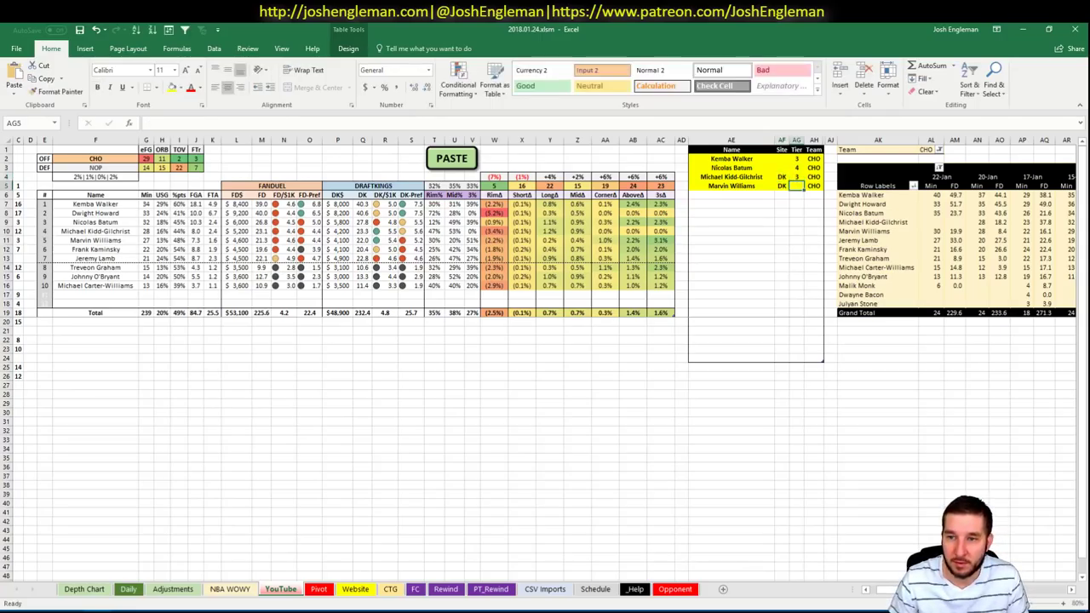
{"action": "type", "text": "3"}
{"action": "key", "text": "Return"}
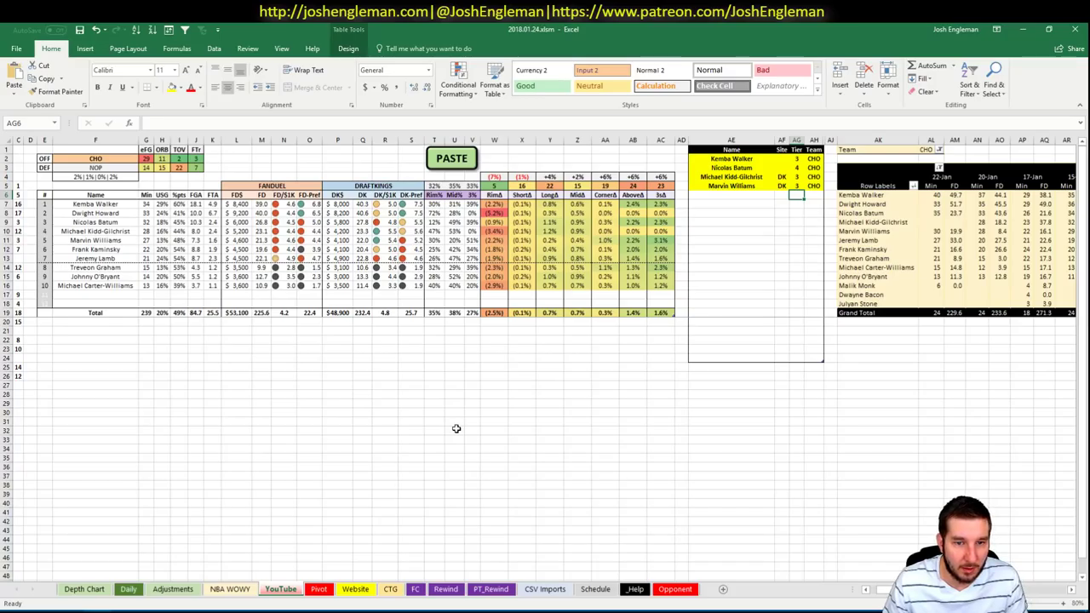
{"action": "left_click", "coordinate": [438, 405]}
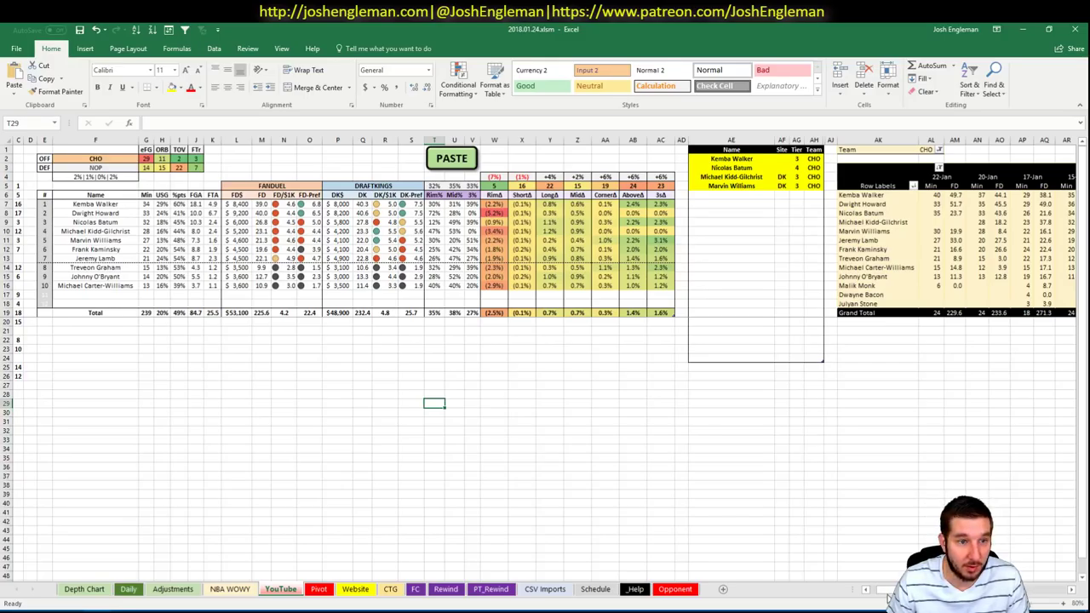
Set the offensive team of the player projections table to NOP
{"action": "left_click_drag", "start_coordinate": [886, 589], "coordinate": [305, 315]}
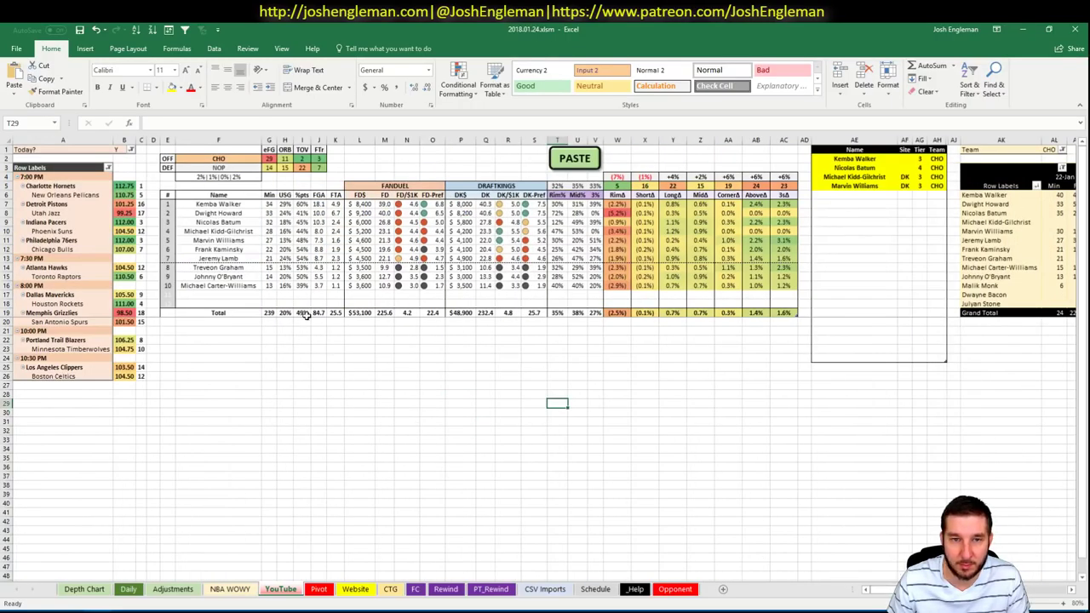
{"action": "left_click", "coordinate": [214, 159]}
{"action": "type", "text": "NOP"}
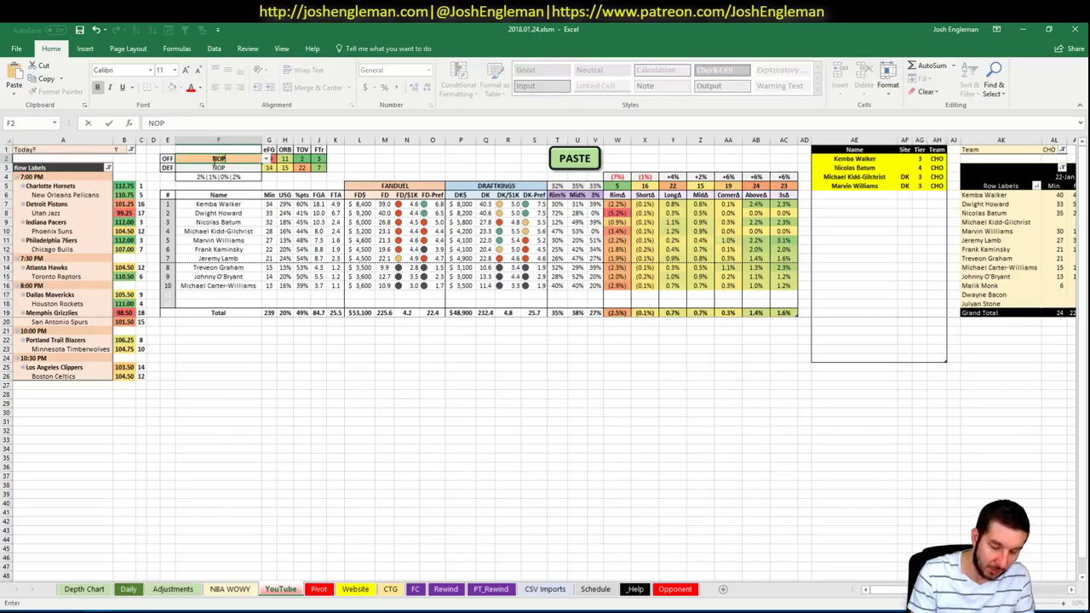
{"action": "key", "text": "Return"}
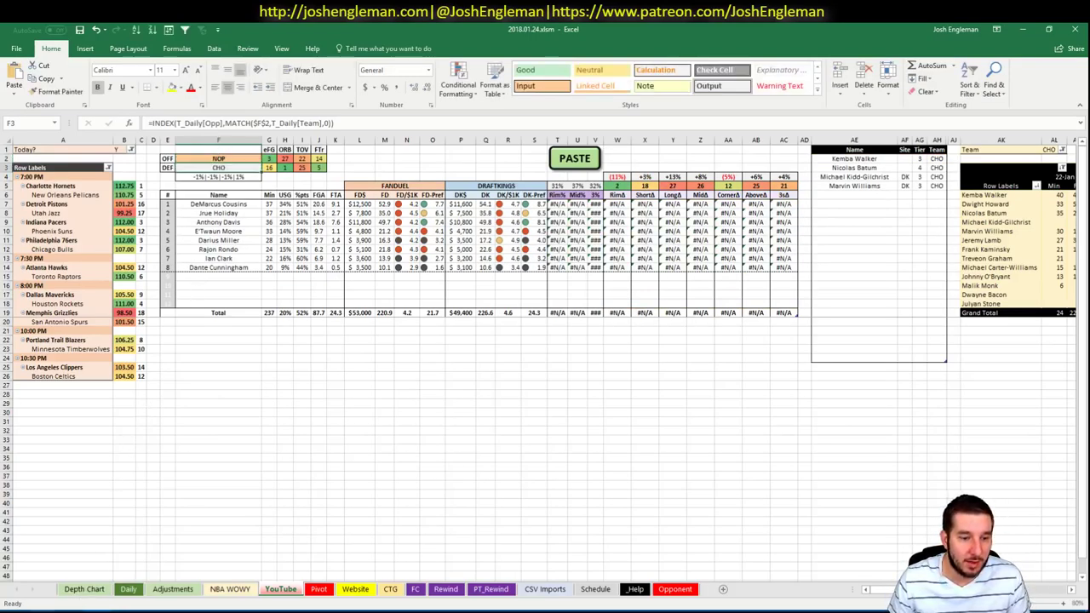
Switch to the Cleaning the Glass page in the browser and open the New Orleans Pelicans' player stats
{"action": "key", "text": "alt+Tab"}
{"action": "left_click", "coordinate": [337, 28]}
{"action": "left_click", "coordinate": [285, 29]}
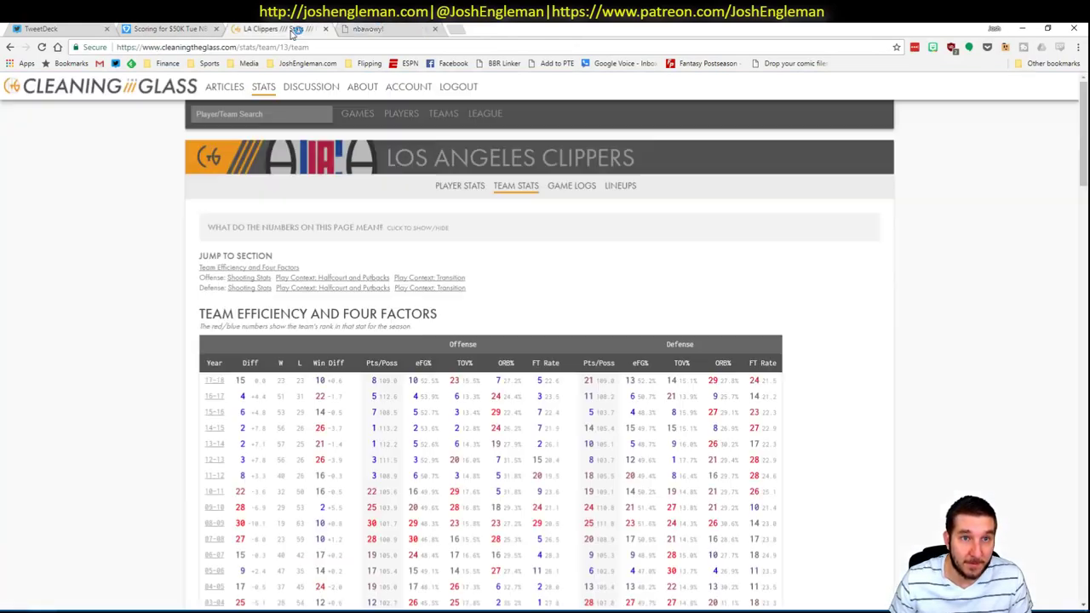
{"action": "left_click", "coordinate": [276, 111]}
{"action": "type", "text": "pelicans"}
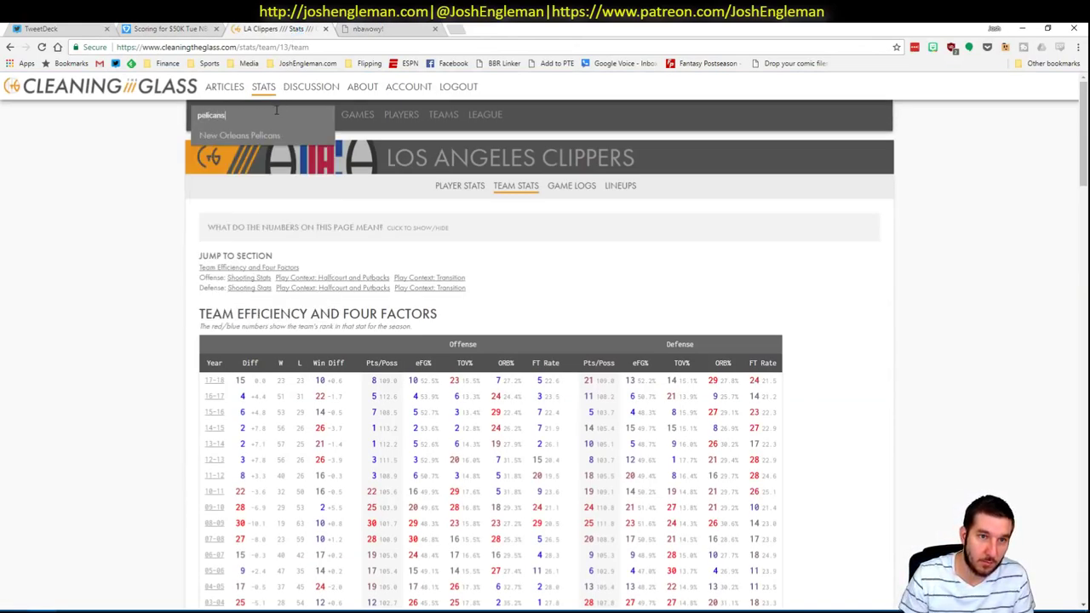
{"action": "key", "text": "Down"}
{"action": "key", "text": "Return"}
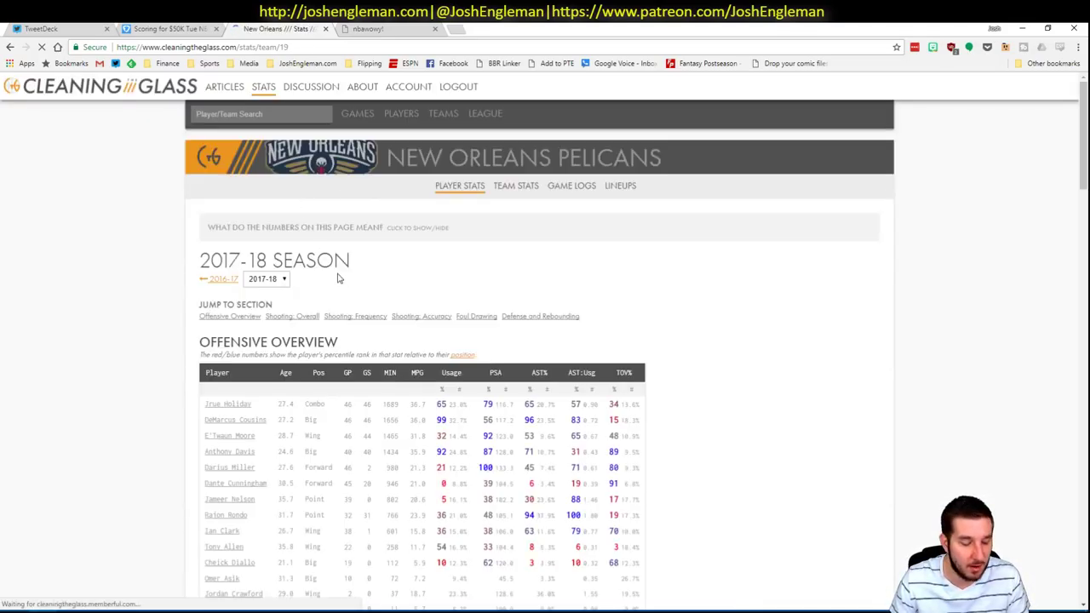
Copy all Pelicans player rows of the Shooting: Frequency table and load them into the Excel workbook with its paste macro
{"action": "left_click", "coordinate": [369, 317]}
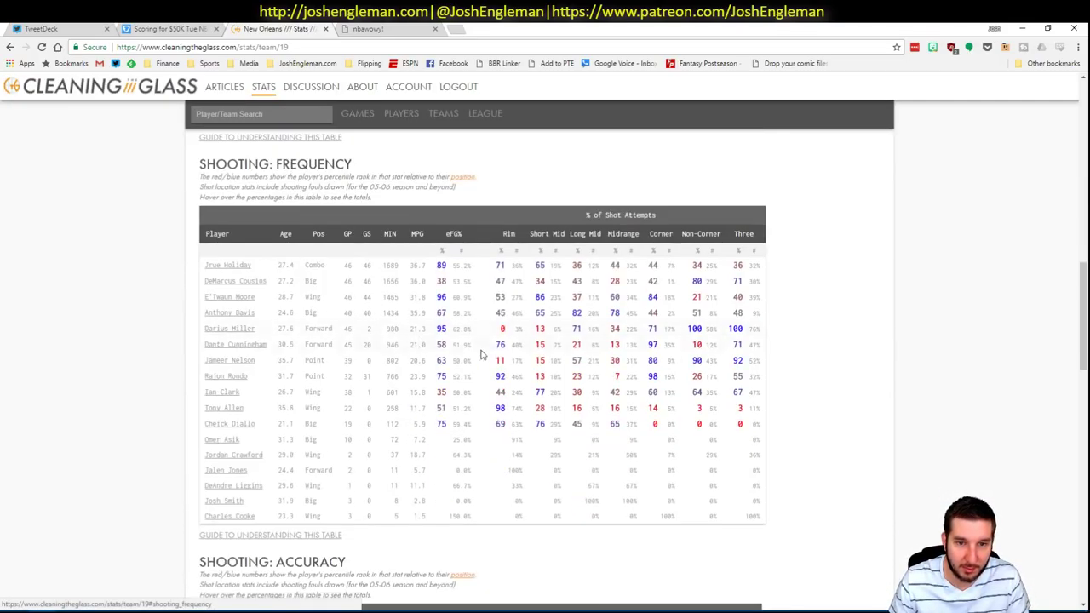
{"action": "left_click_drag", "start_coordinate": [760, 521], "coordinate": [207, 271]}
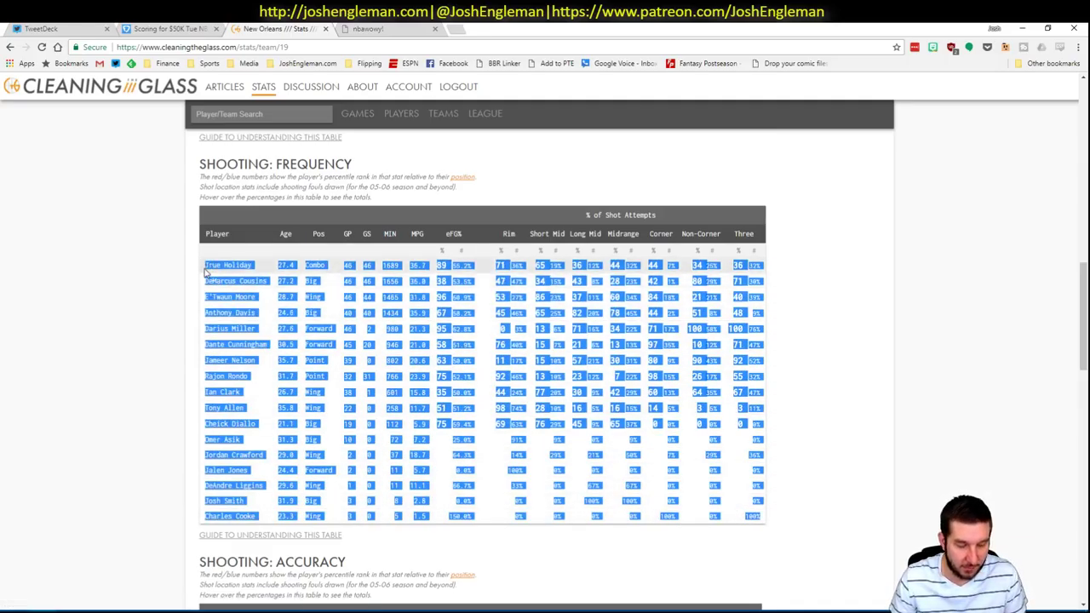
{"action": "key", "text": "ctrl+c"}
{"action": "key", "text": "alt+Tab"}
{"action": "left_click", "coordinate": [573, 159]}
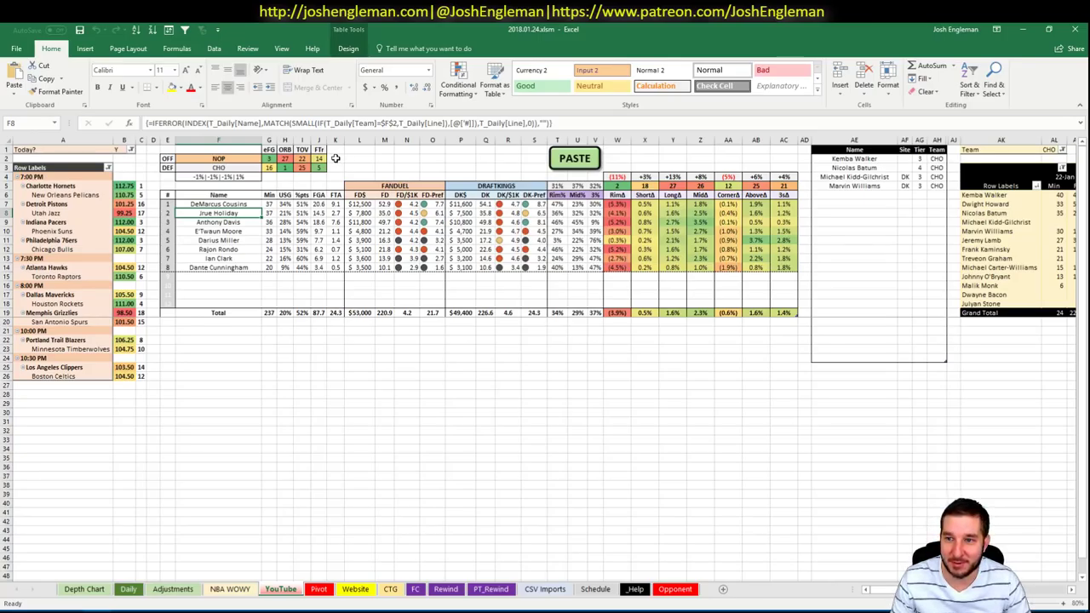
{"action": "left_click", "coordinate": [851, 195]}
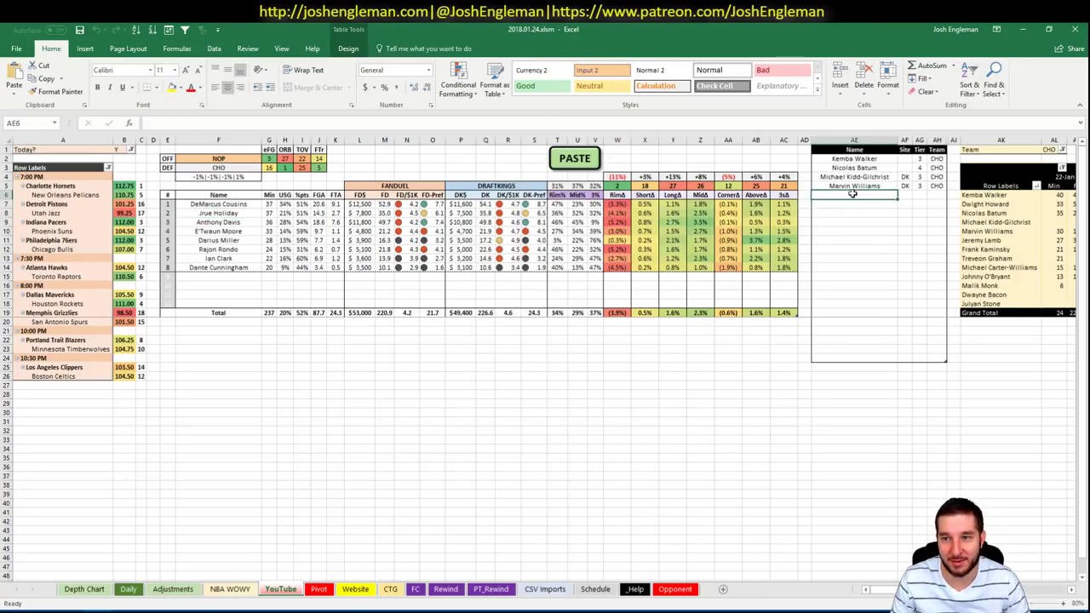
{"action": "left_click", "coordinate": [342, 159]}
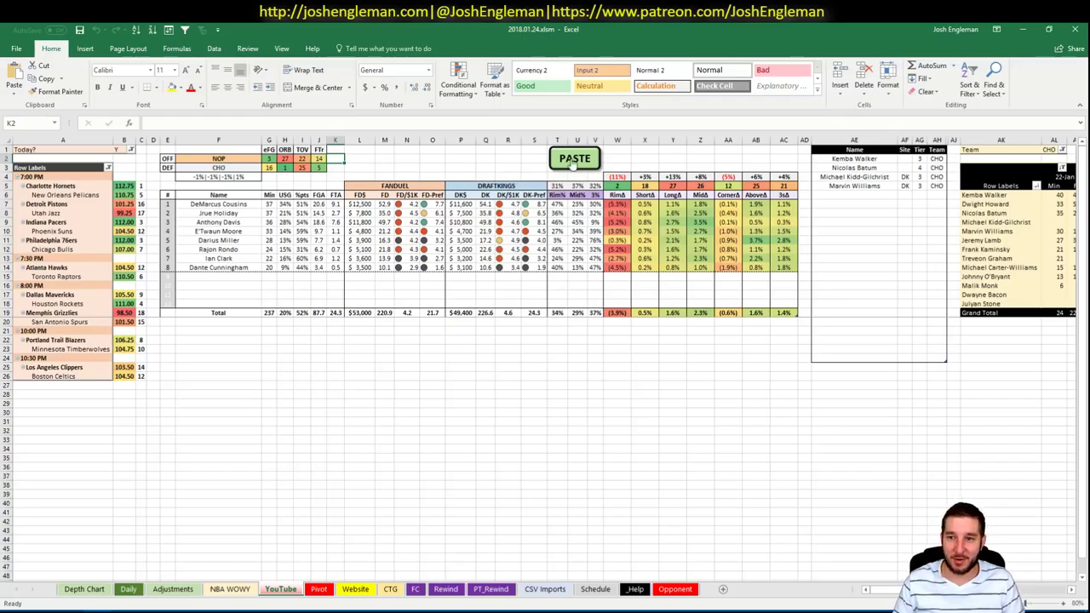
{"action": "left_click", "coordinate": [844, 197]}
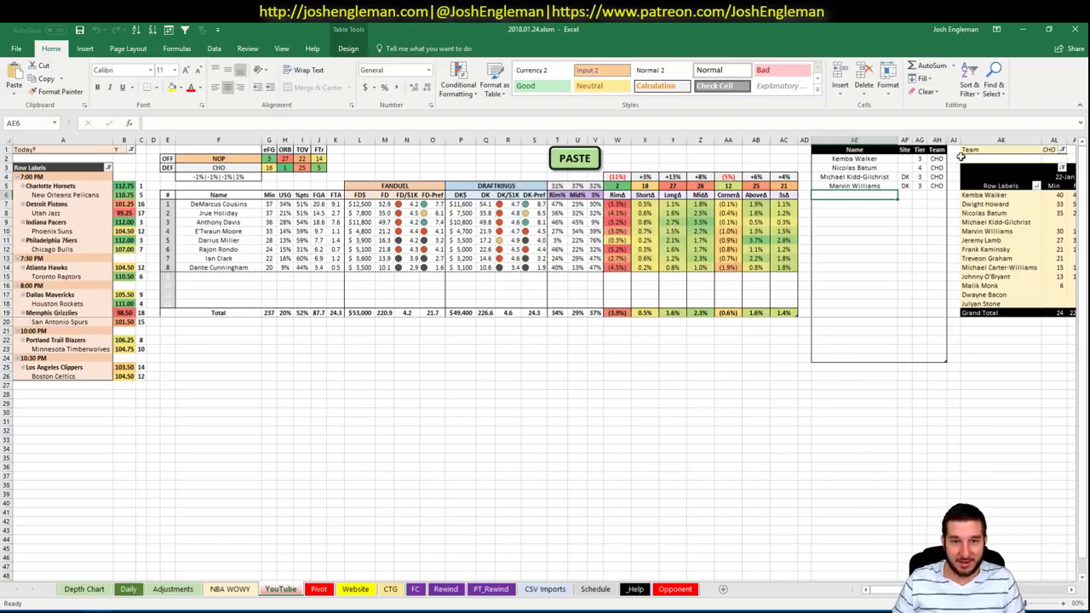
Try to set the game-log PivotTable's Team filter to NOP
{"action": "left_click", "coordinate": [1054, 150]}
{"action": "type", "text": "NOP"}
{"action": "key", "text": "Return"}
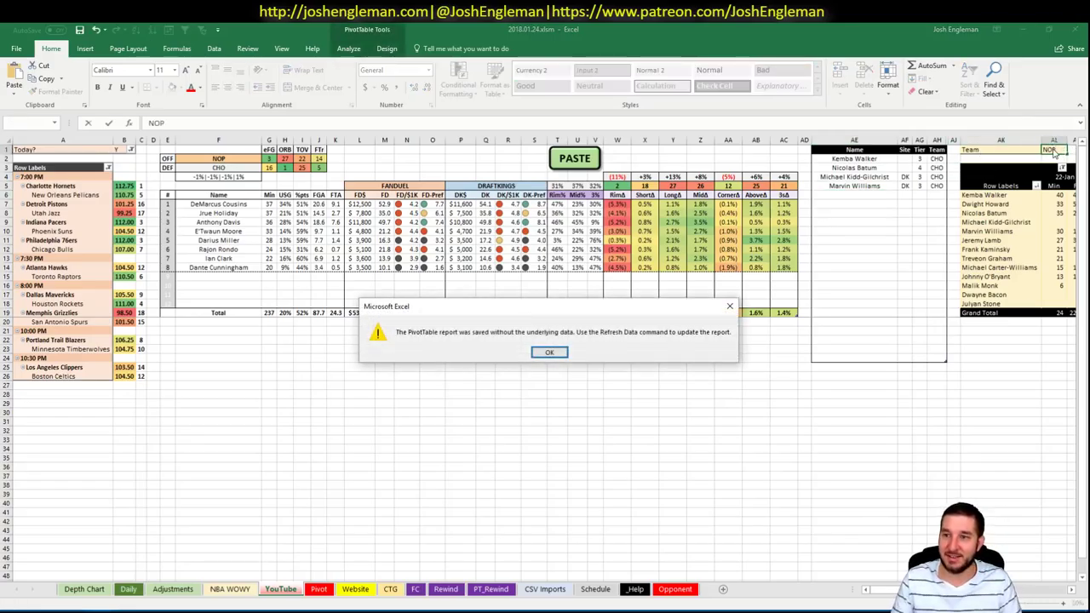
{"action": "key", "text": "Return"}
Refresh the game-log PivotTable and set its Team filter to NOP
{"action": "right_click", "coordinate": [1028, 207]}
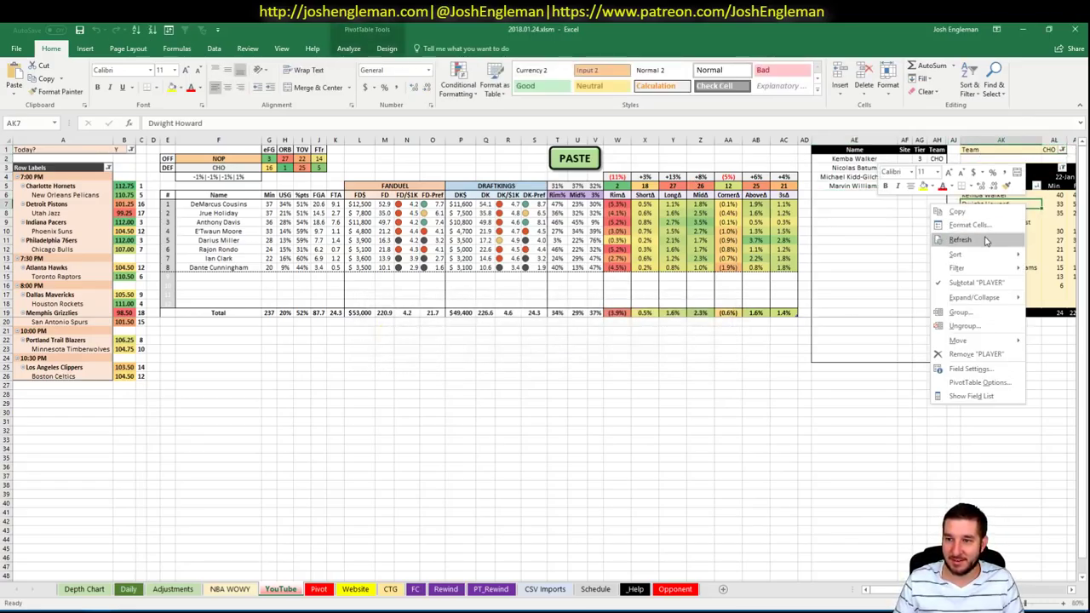
{"action": "left_click", "coordinate": [959, 239]}
{"action": "left_click", "coordinate": [1049, 150]}
{"action": "type", "text": "NOP"}
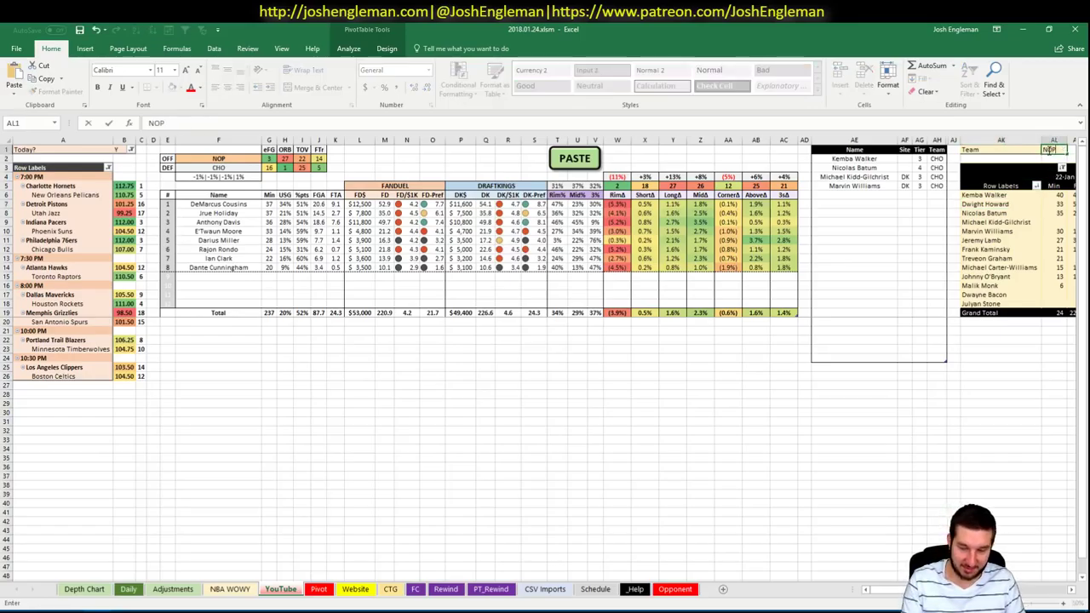
{"action": "key", "text": "Return"}
Review the New Orleans players' recent game logs and add Jrue Holiday below Marvin Williams in the picks table with tier 3
{"action": "scroll", "coordinate": [721, 167], "scroll_direction": "right", "scroll_amount": 4}
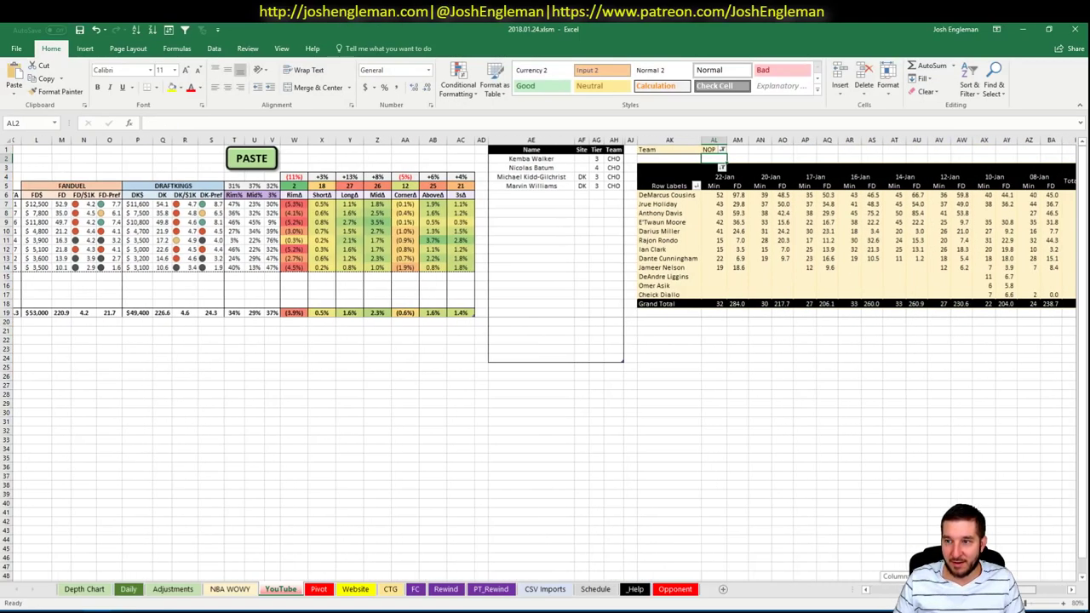
{"action": "scroll", "coordinate": [545, 358], "scroll_direction": "left", "scroll_amount": 1}
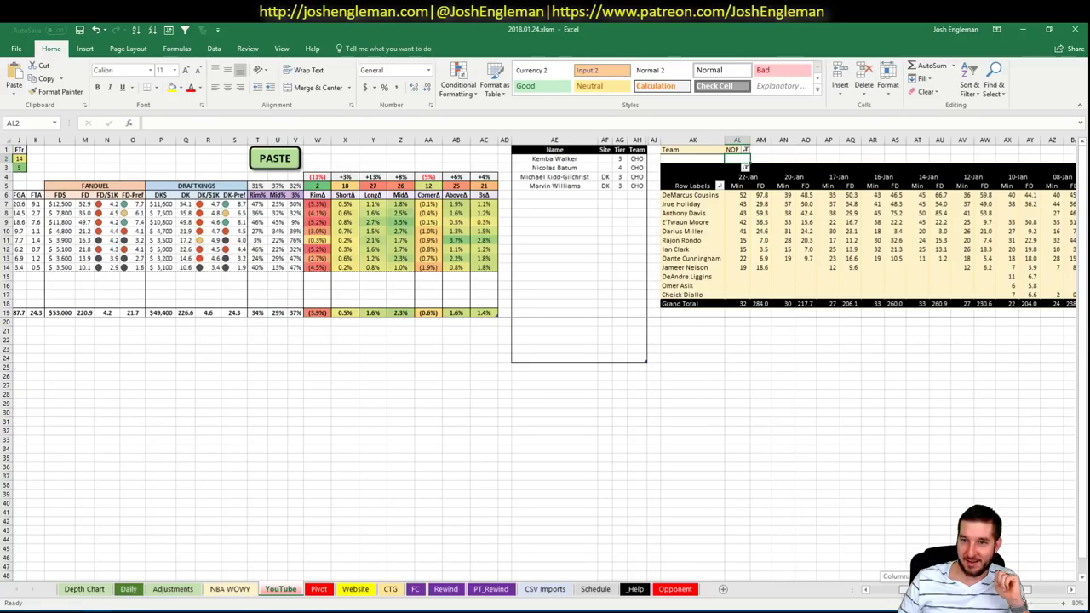
{"action": "scroll", "coordinate": [332, 358], "scroll_direction": "left", "scroll_amount": 5}
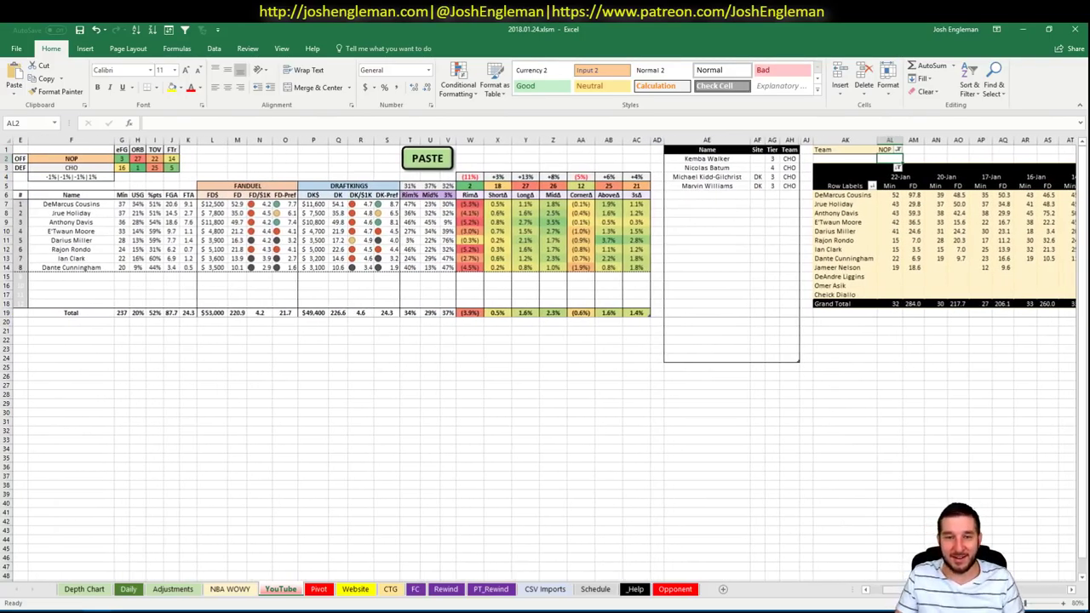
{"action": "scroll", "coordinate": [332, 358], "scroll_direction": "left", "scroll_amount": 4}
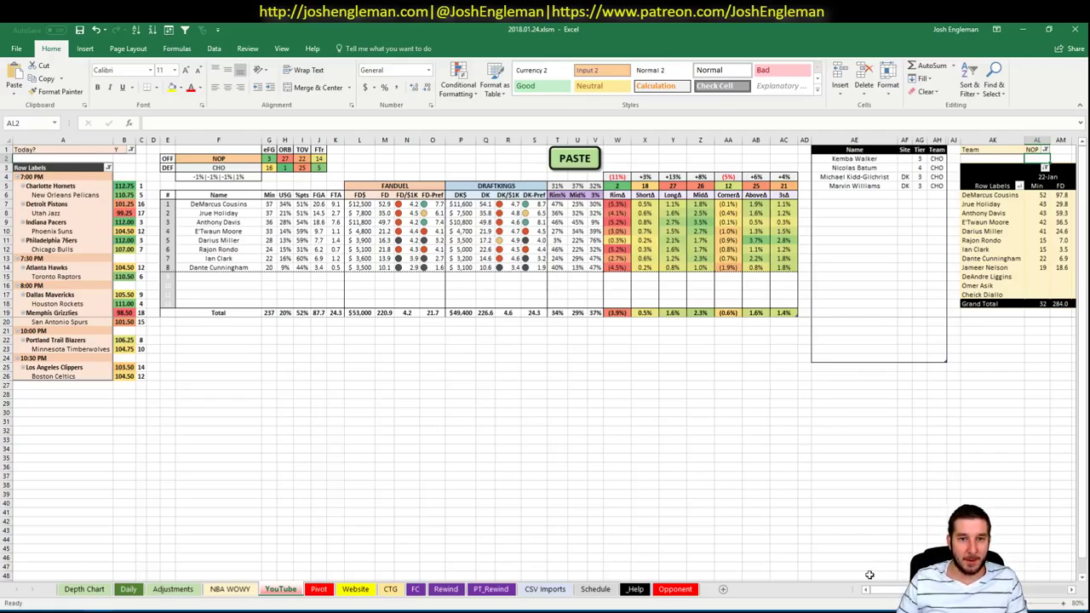
{"action": "left_click_drag", "start_coordinate": [866, 590], "coordinate": [894, 590]}
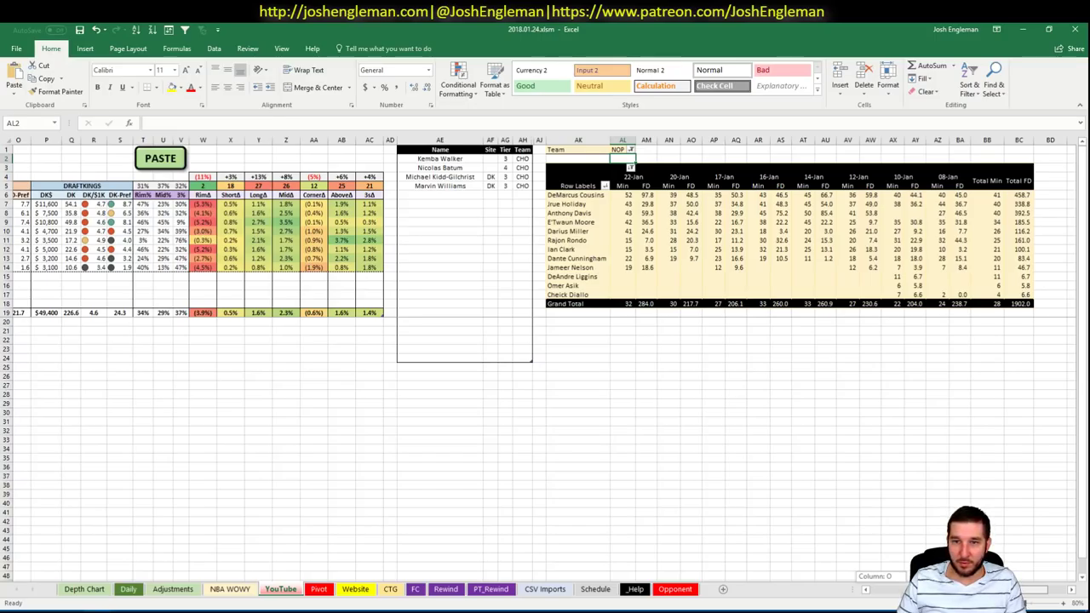
{"action": "scroll", "coordinate": [846, 579], "scroll_direction": "left", "scroll_amount": 5}
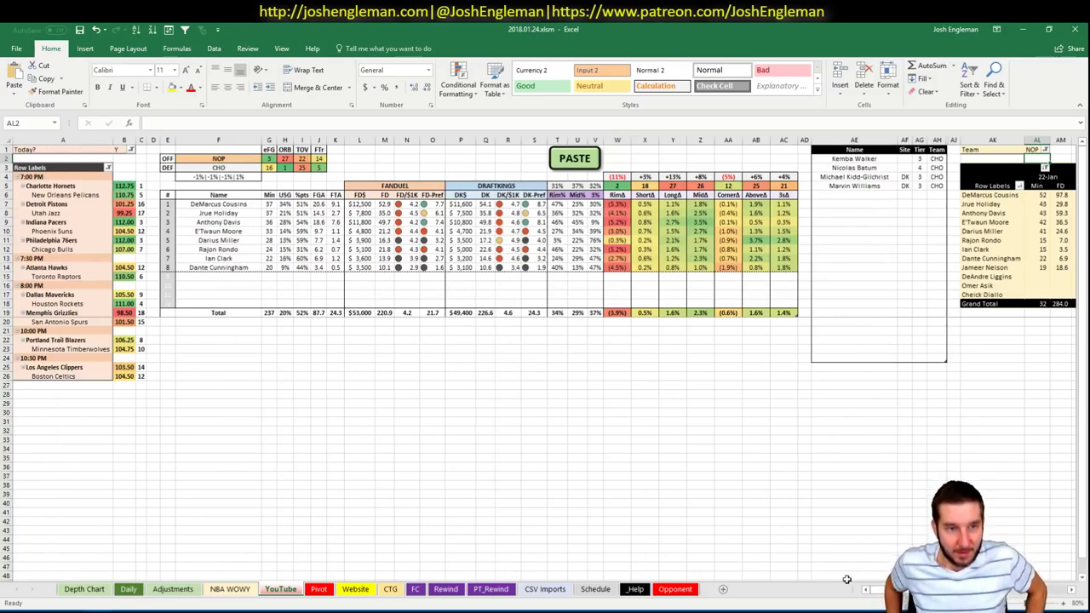
{"action": "left_click", "coordinate": [841, 188]}
{"action": "left_click", "coordinate": [841, 194]}
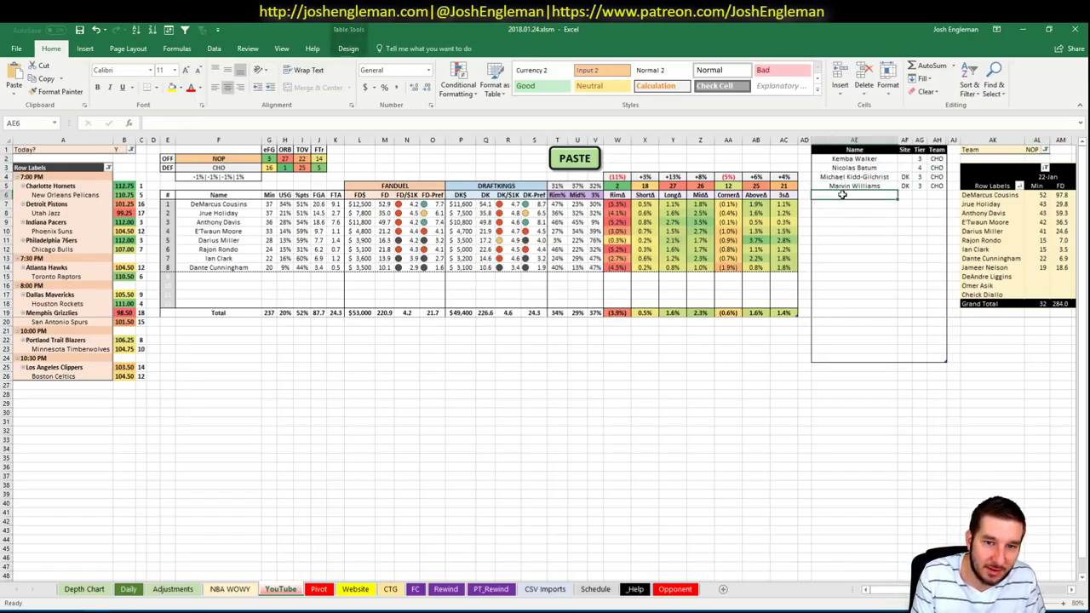
{"action": "type", "text": "Jrue Holiday"}
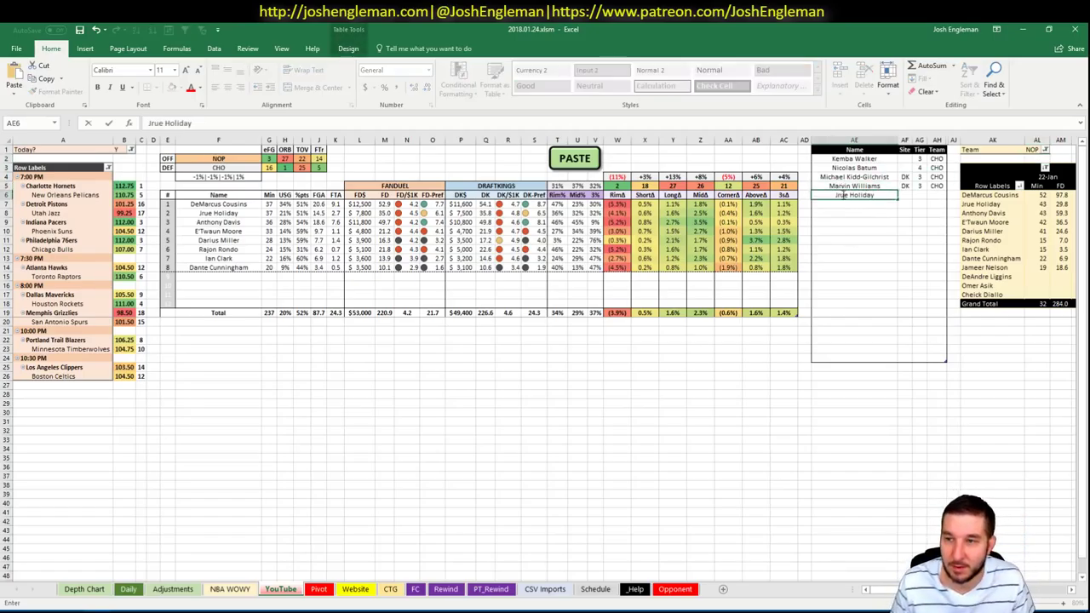
{"action": "key", "text": "Return"}
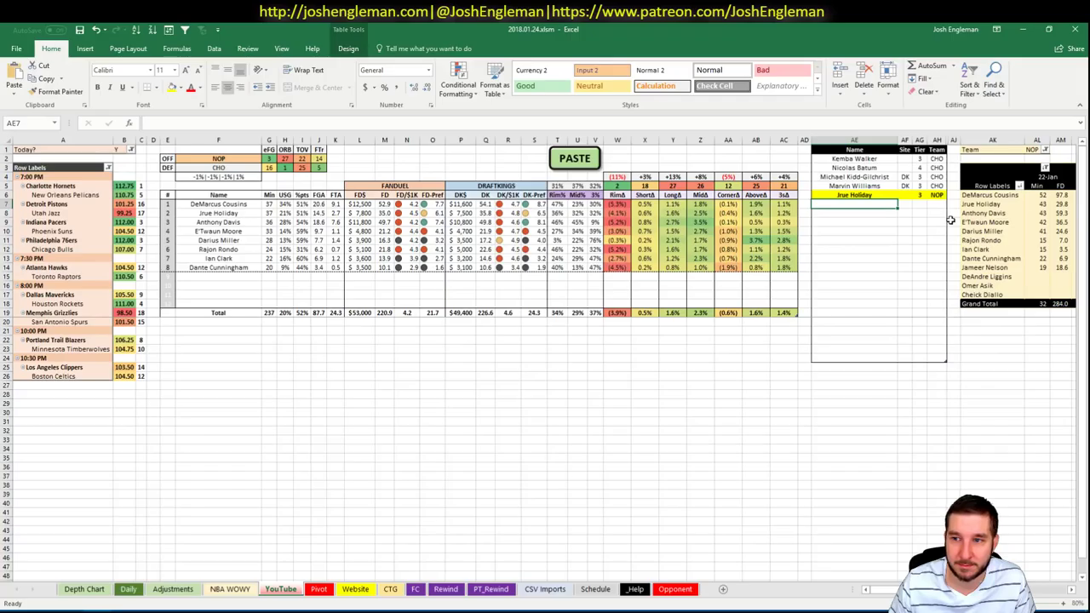
Recheck the New Orleans game logs and add Anthony Davis below Jrue Holiday in the picks table with tier 3
{"action": "left_click", "coordinate": [920, 195]}
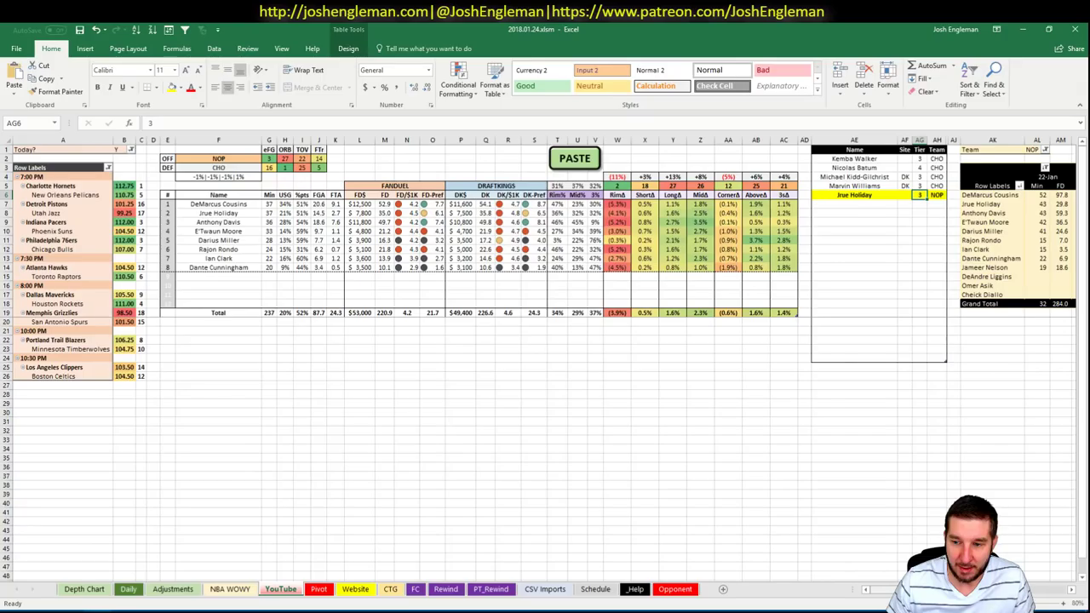
{"action": "scroll", "coordinate": [545, 358], "scroll_direction": "right", "scroll_amount": 4}
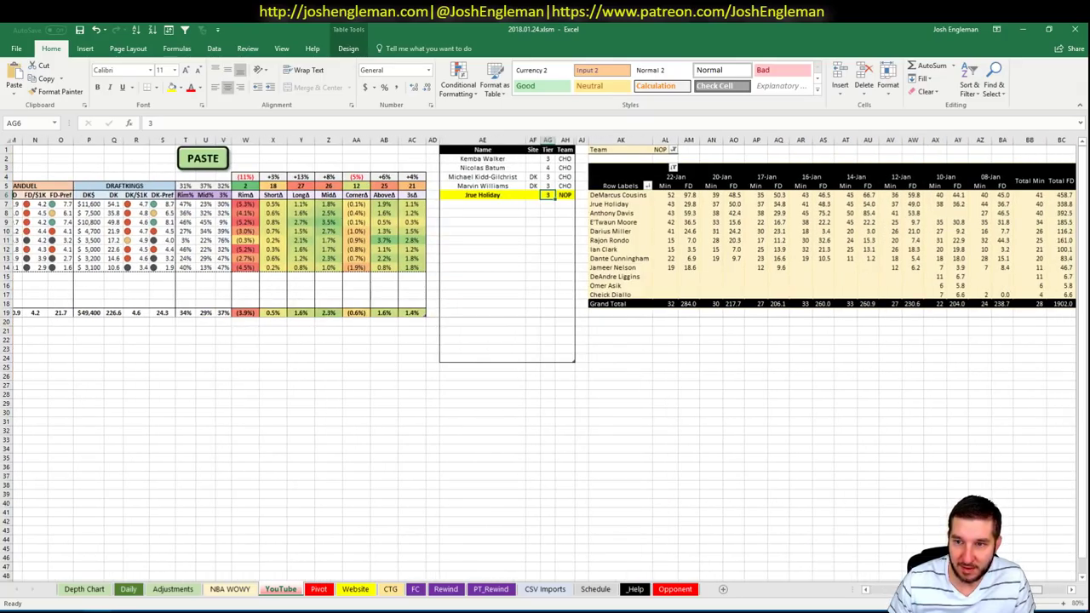
{"action": "scroll", "coordinate": [545, 357], "scroll_direction": "right", "scroll_amount": 1}
{"action": "scroll", "coordinate": [894, 521], "scroll_direction": "left", "scroll_amount": 5}
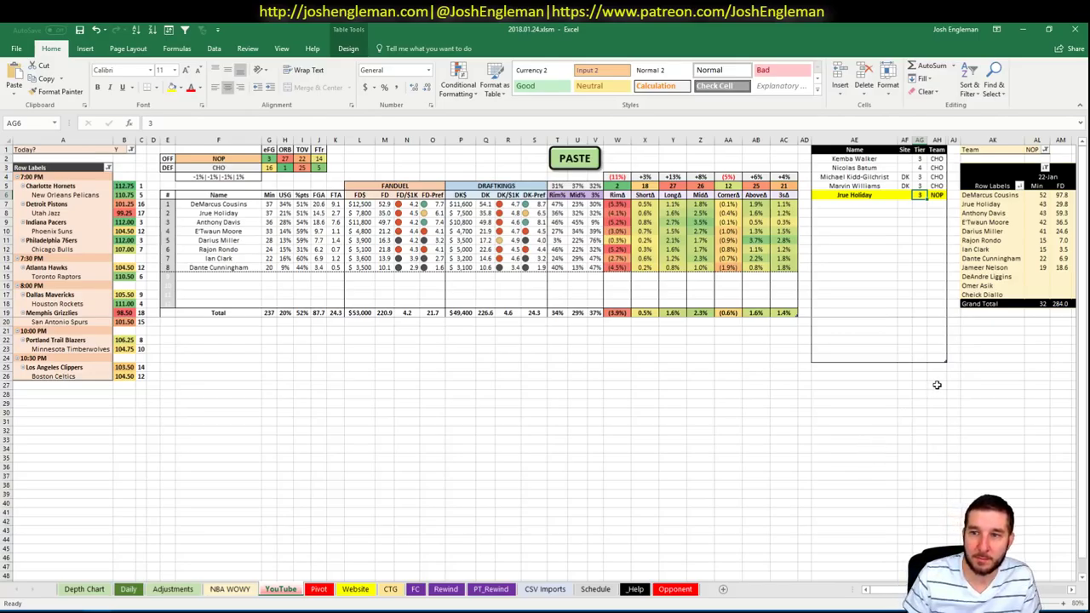
{"action": "key", "text": "Return"}
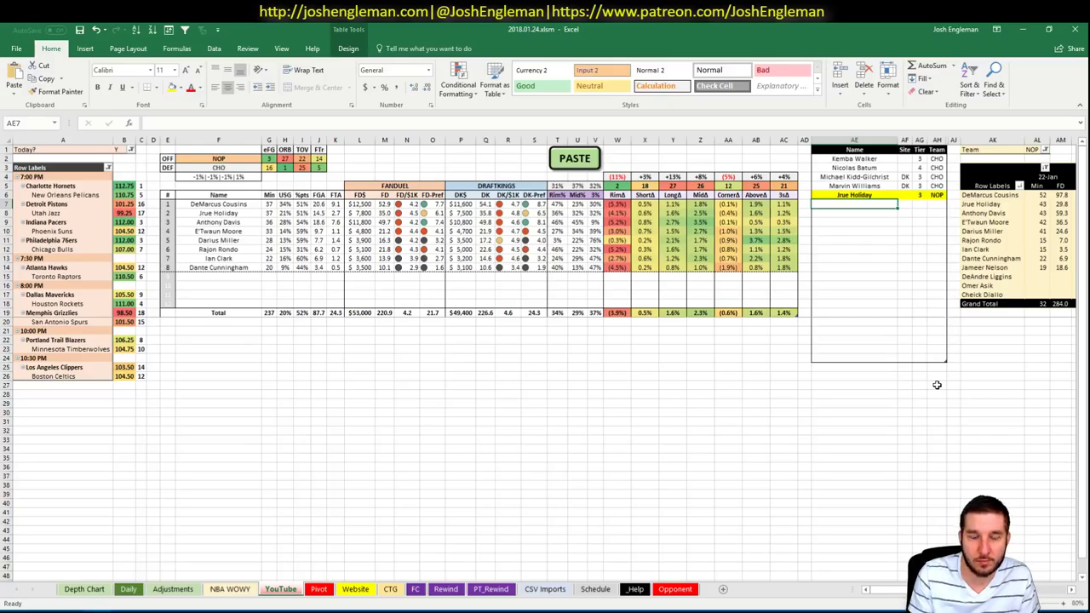
{"action": "type", "text": "Anthony Davis"}
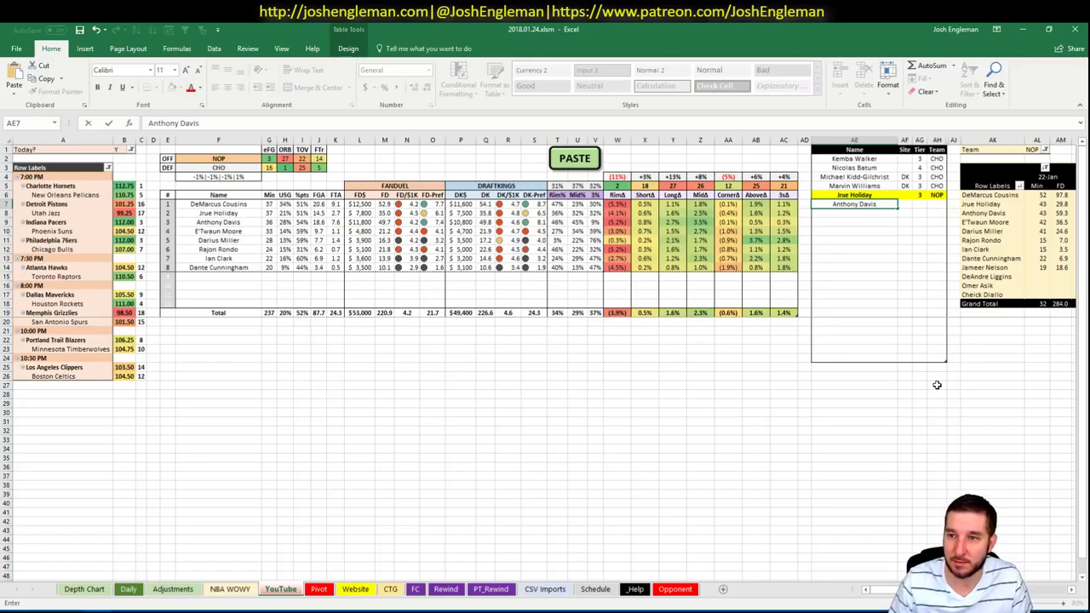
{"action": "key", "text": "Tab"}
{"action": "key", "text": "Tab"}
{"action": "type", "text": "3"}
{"action": "key", "text": "Return"}
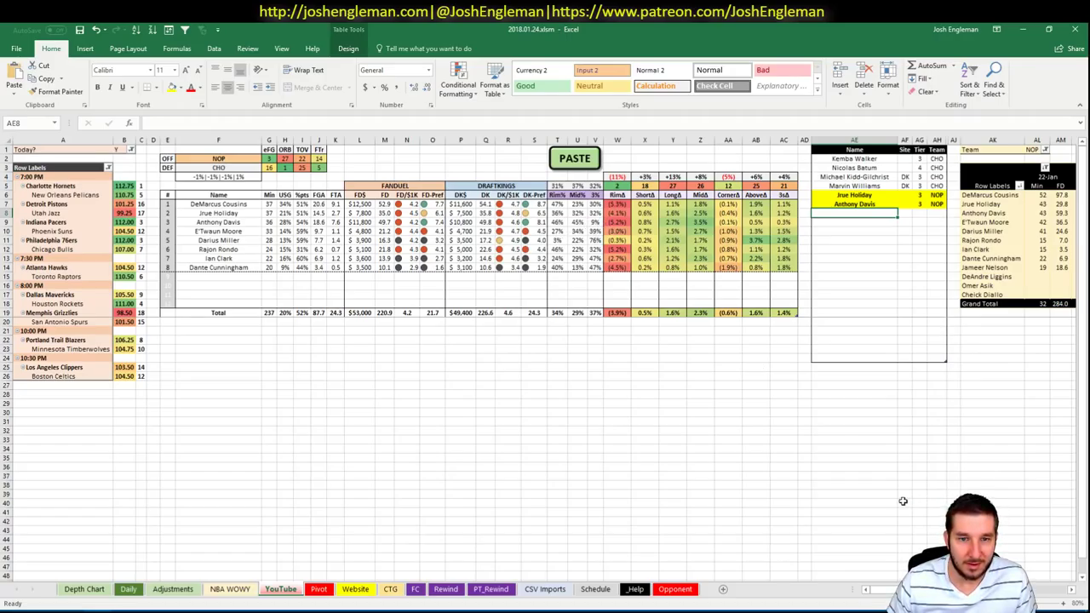
Review the New Orleans game logs and add Darius Miller below Anthony Davis in the picks table with tier 3
{"action": "scroll", "coordinate": [545, 358], "scroll_direction": "right", "scroll_amount": 6}
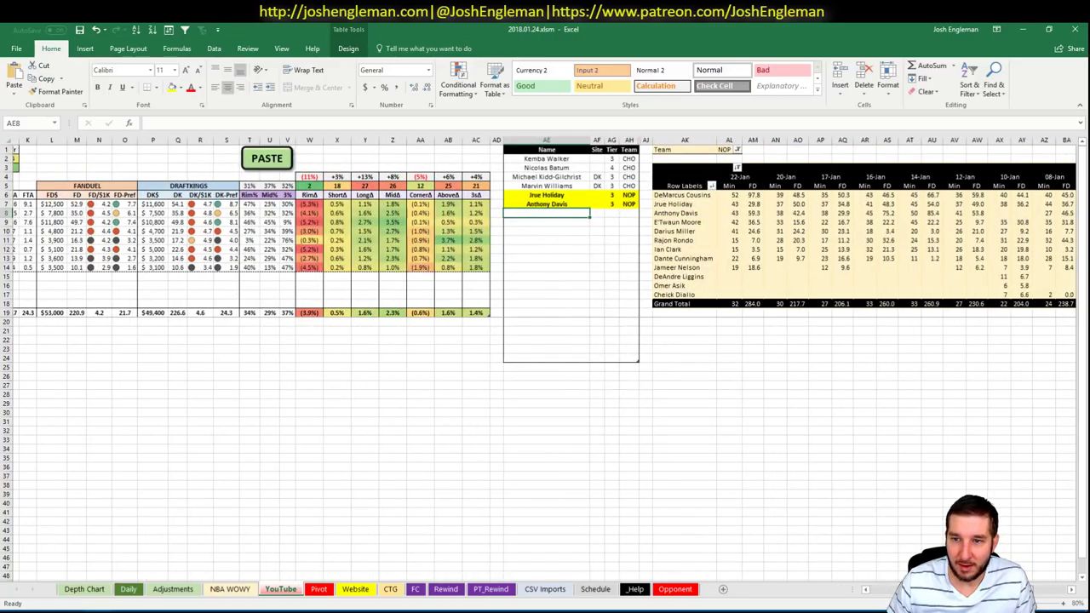
{"action": "scroll", "coordinate": [545, 357], "scroll_direction": "left", "scroll_amount": 6}
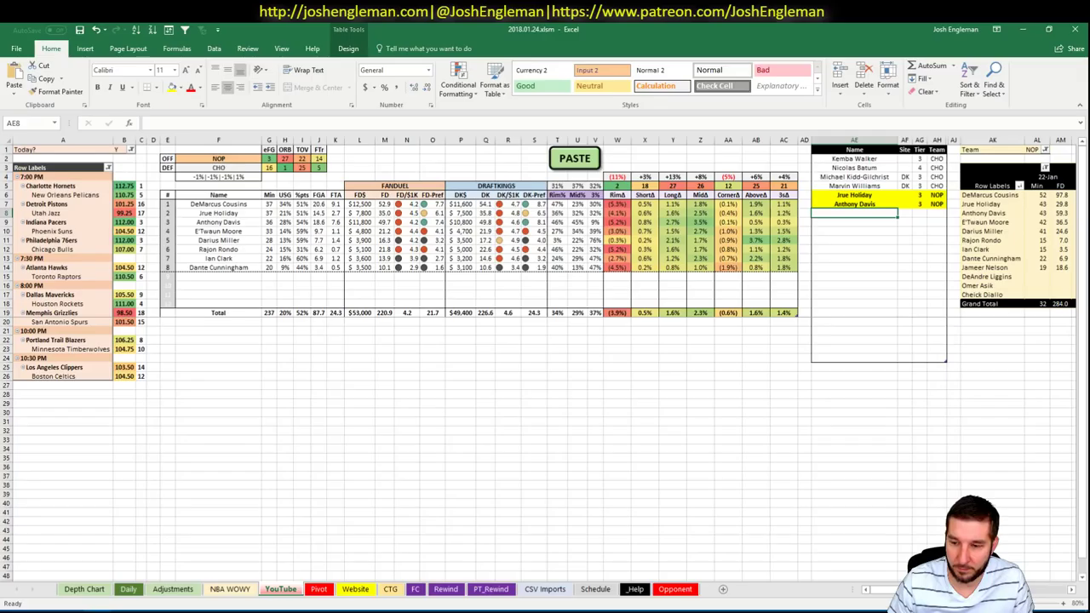
{"action": "scroll", "coordinate": [545, 358], "scroll_direction": "right", "scroll_amount": 7}
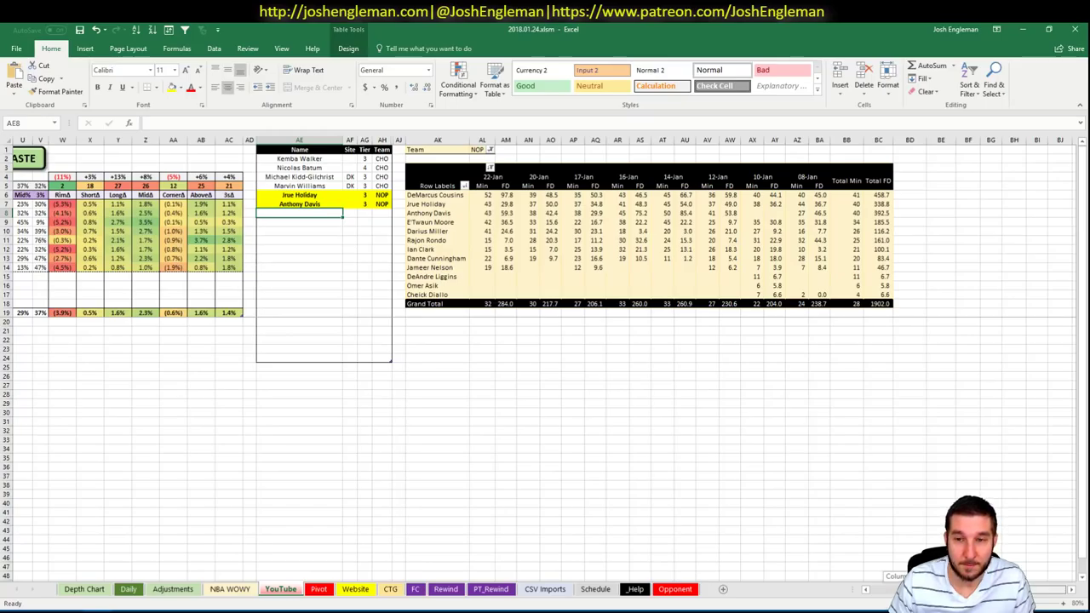
{"action": "scroll", "coordinate": [792, 569], "scroll_direction": "left", "scroll_amount": 7}
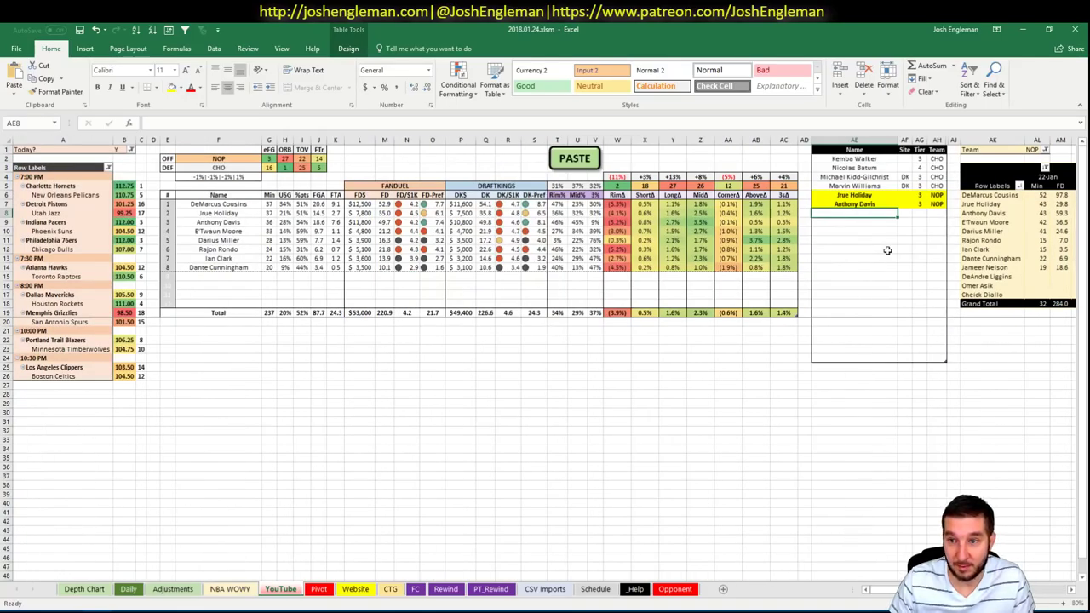
{"action": "type", "text": "Darius"}
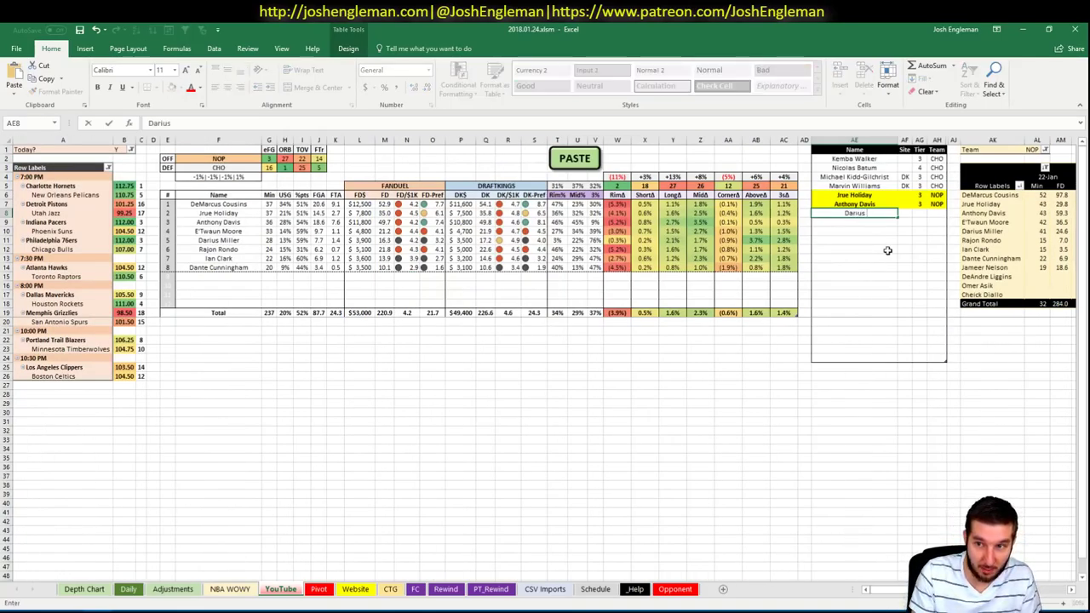
{"action": "type", "text": " Miller"}
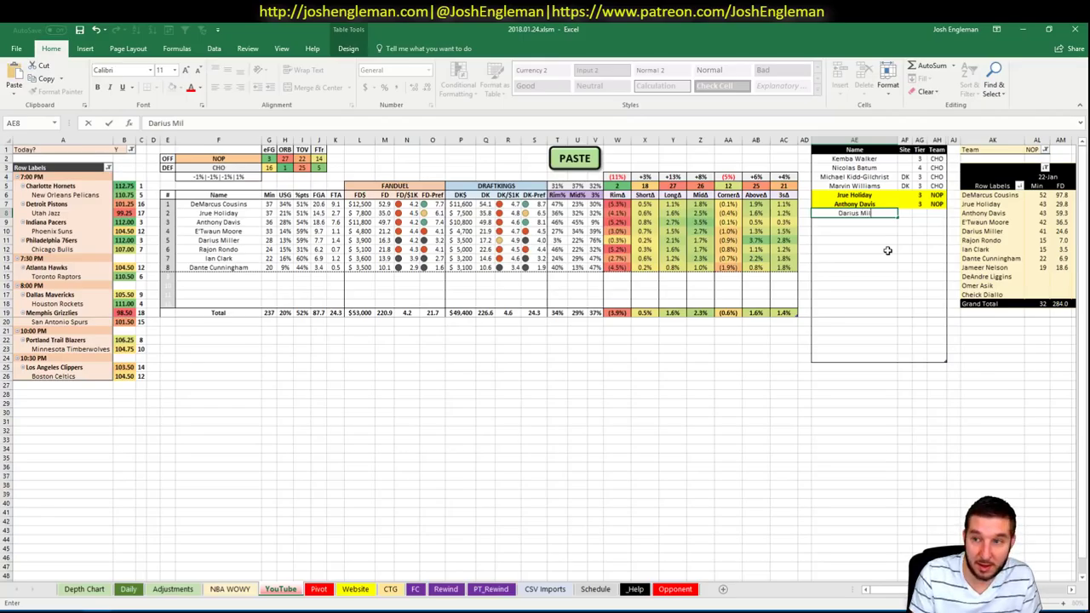
{"action": "key", "text": "Tab"}
{"action": "key", "text": "Tab"}
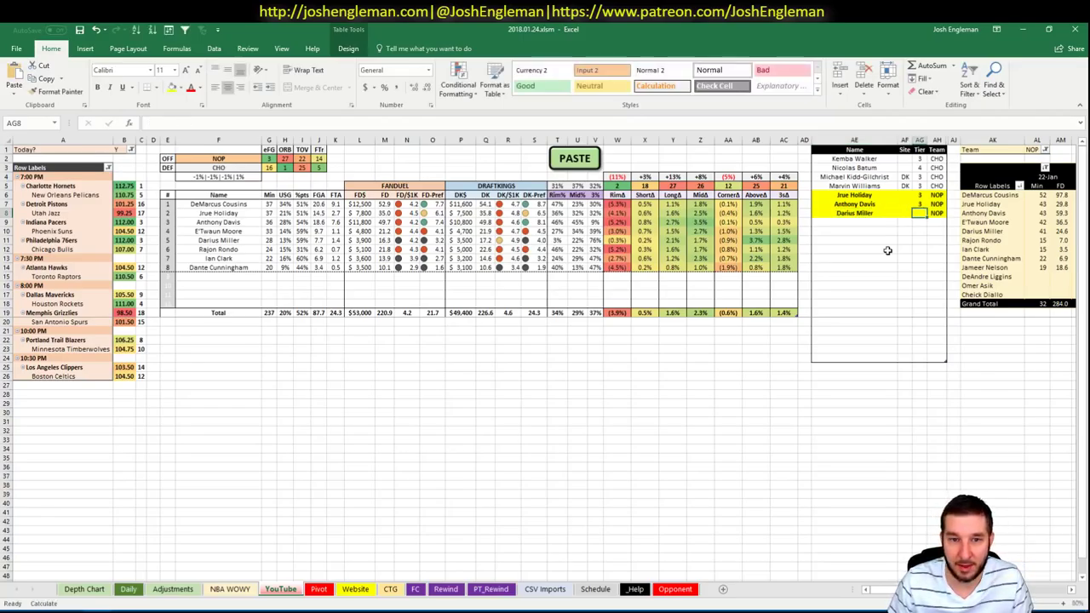
{"action": "key", "text": "Return"}
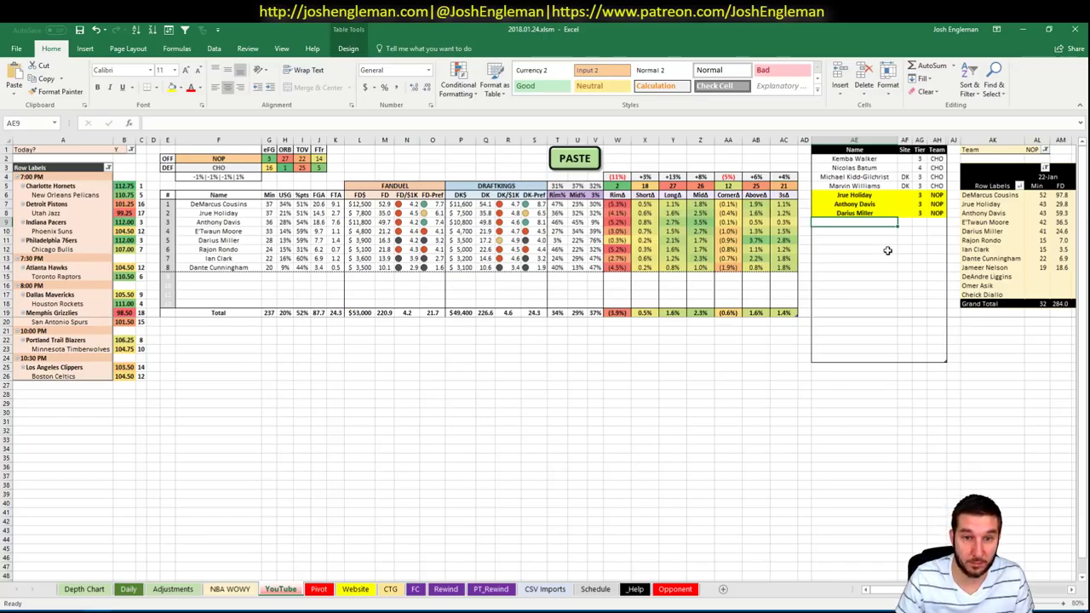
Set the site of Darius Miller's tier 3 entry in the picks table to DK
{"action": "key", "text": "Tab"}
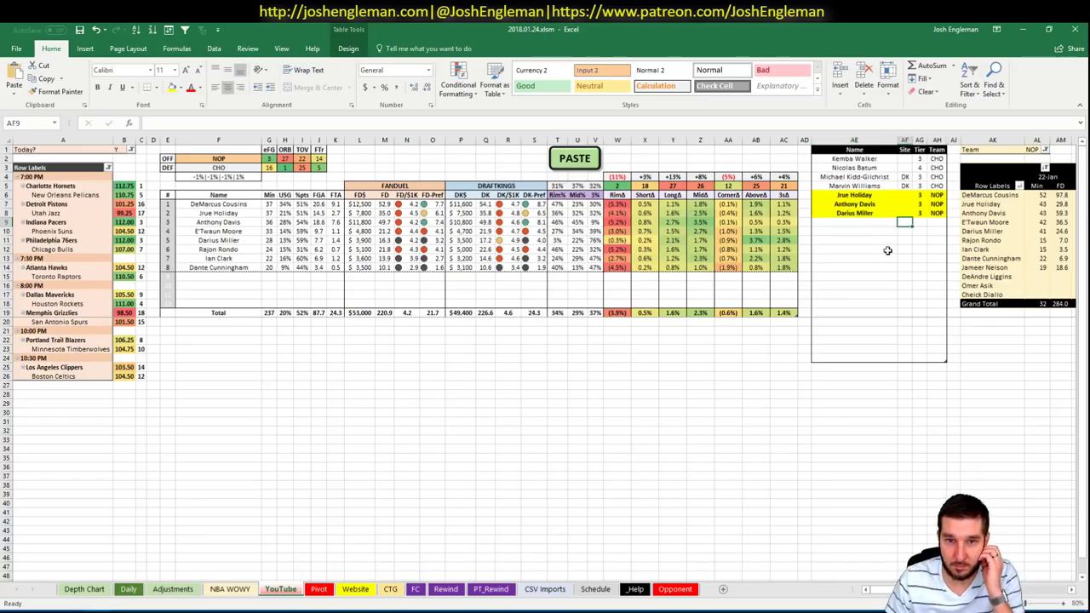
{"action": "key", "text": "Up"}
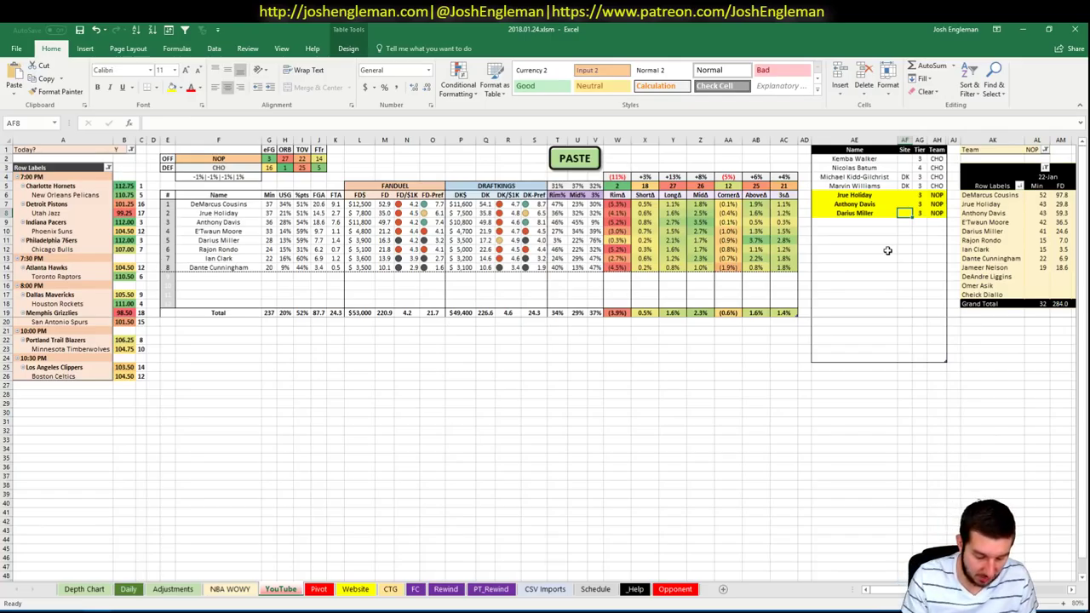
{"action": "type", "text": "DK"}
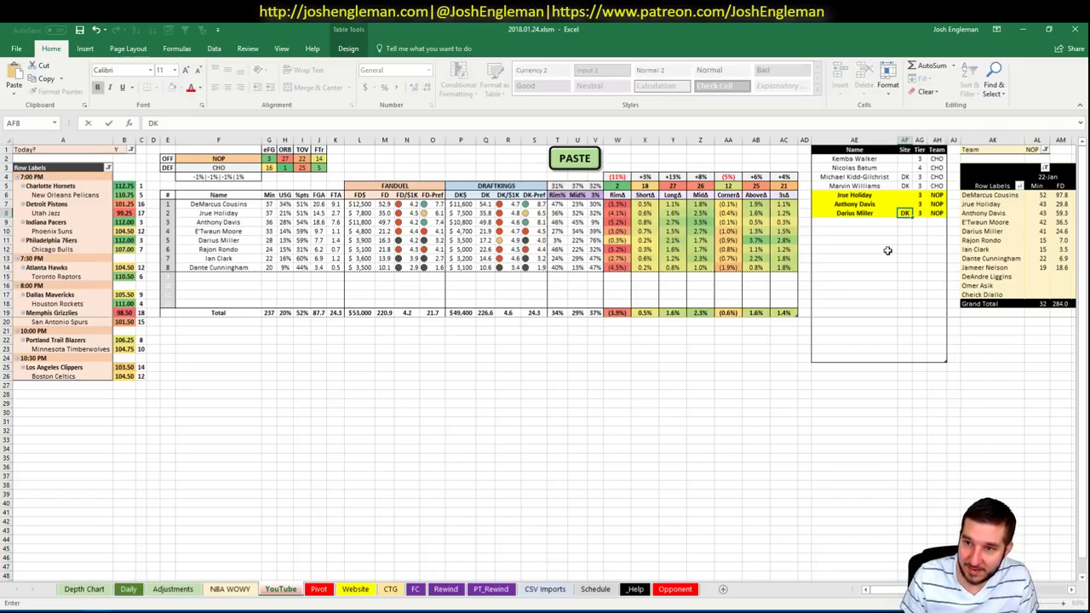
{"action": "key", "text": "Return"}
Add a second Darius Miller entry below the first in the picks table with site FD and tier 4
{"action": "key", "text": "Left"}
{"action": "type", "text": "D"}
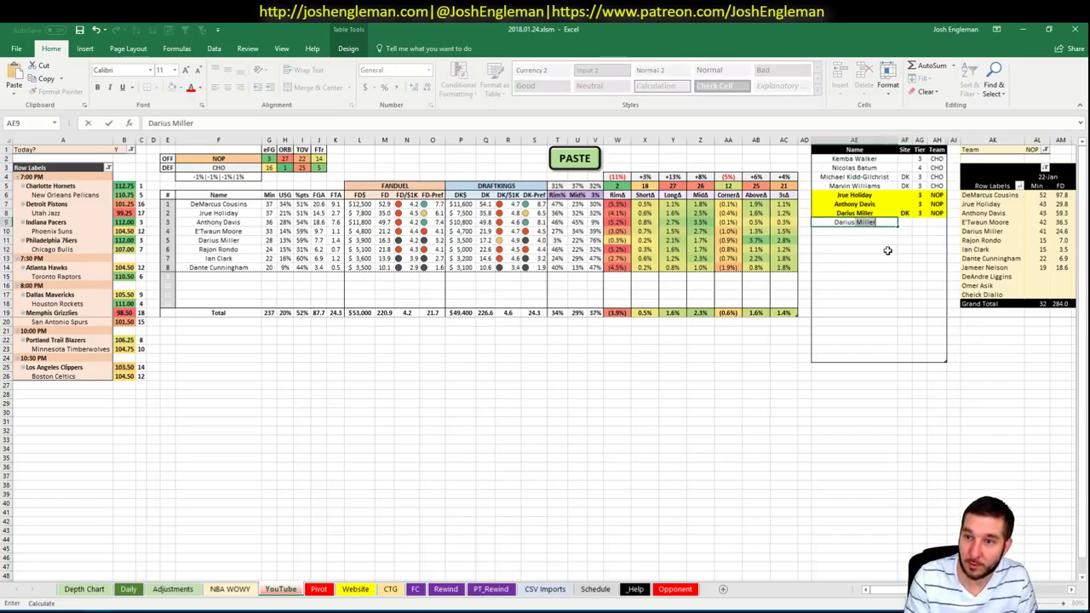
{"action": "key", "text": "Tab"}
{"action": "type", "text": "FD"}
{"action": "key", "text": "Tab"}
{"action": "type", "text": "4"}
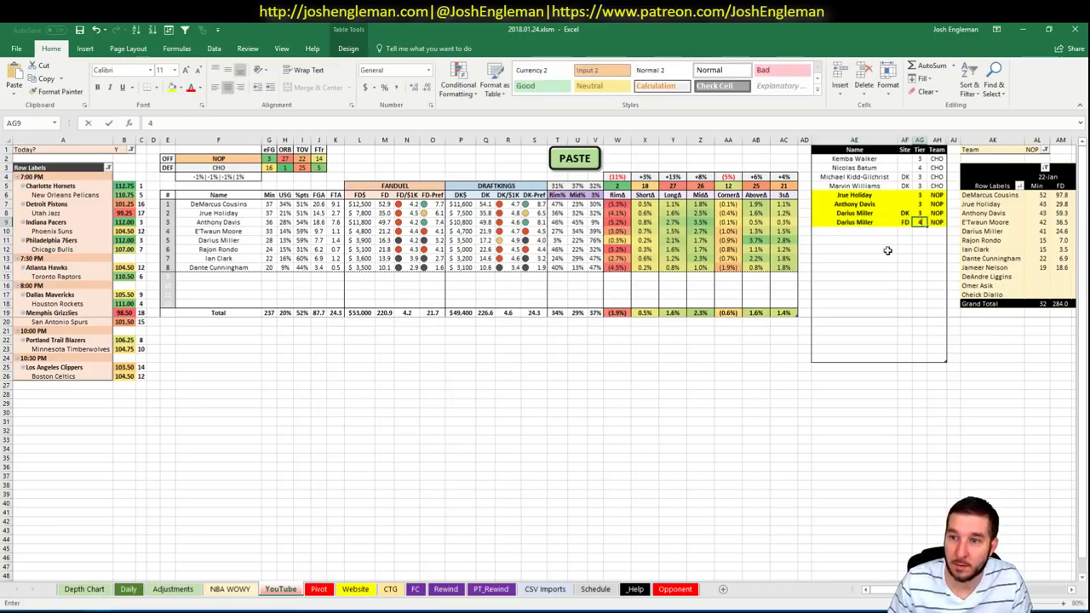
{"action": "key", "text": "Return"}
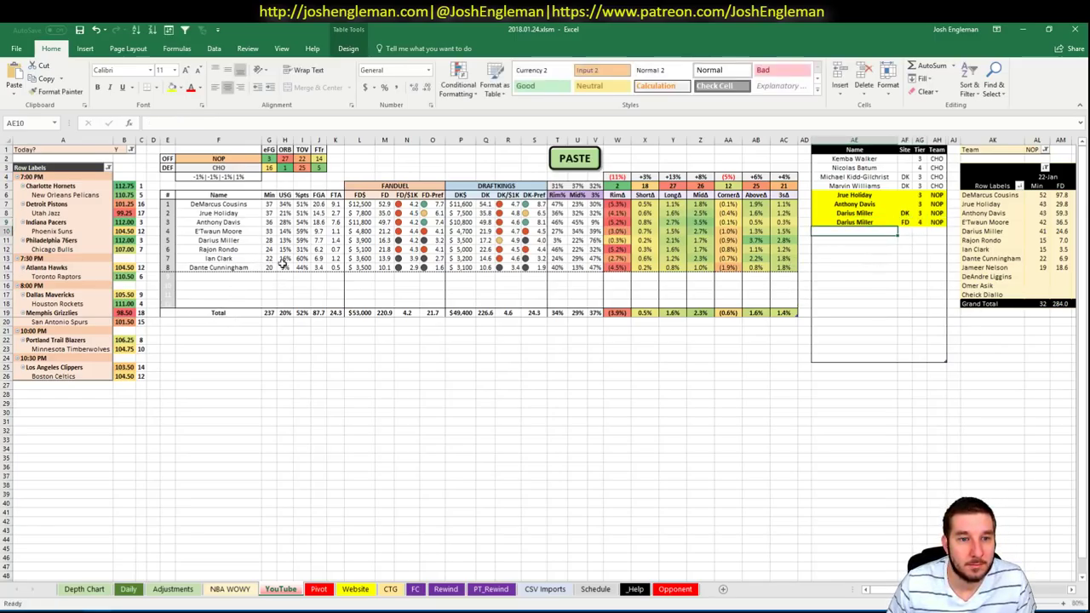
Set the offensive team above the player stats table to DET
{"action": "left_click", "coordinate": [245, 159]}
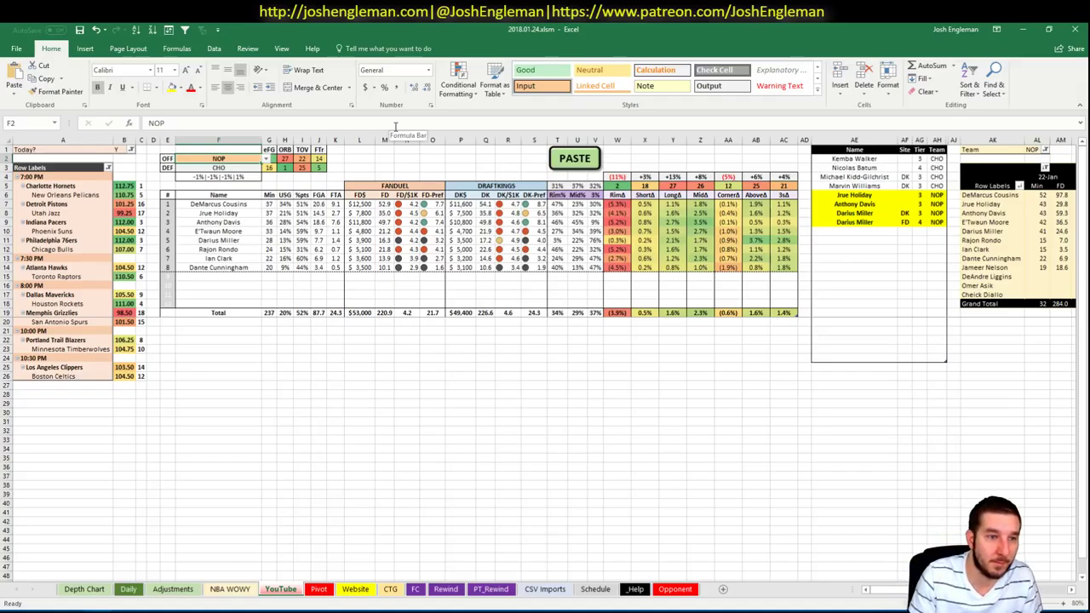
{"action": "type", "text": "DET"}
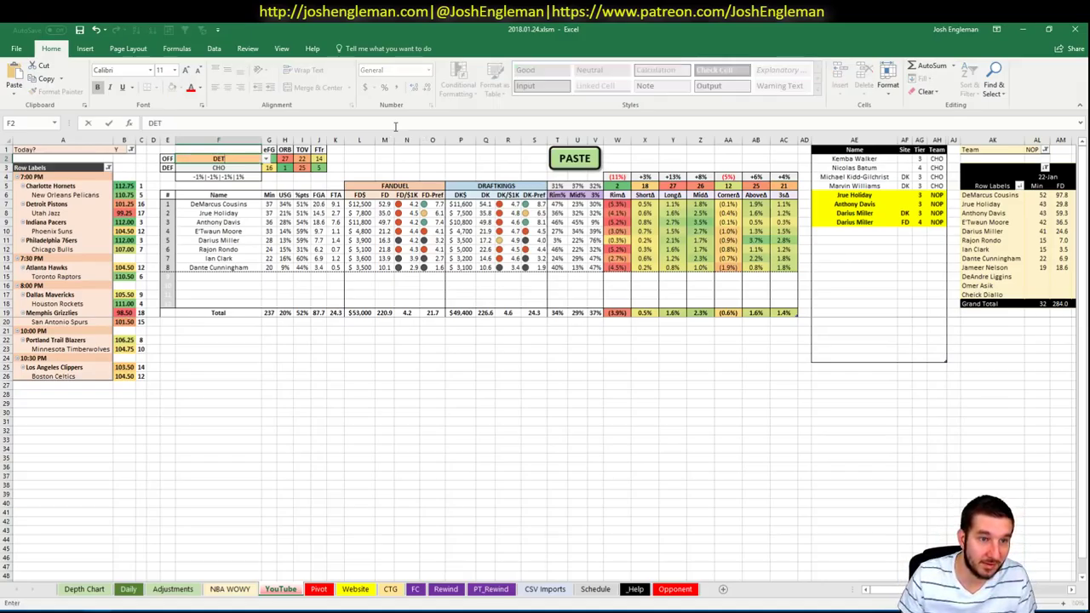
{"action": "key", "text": "Return"}
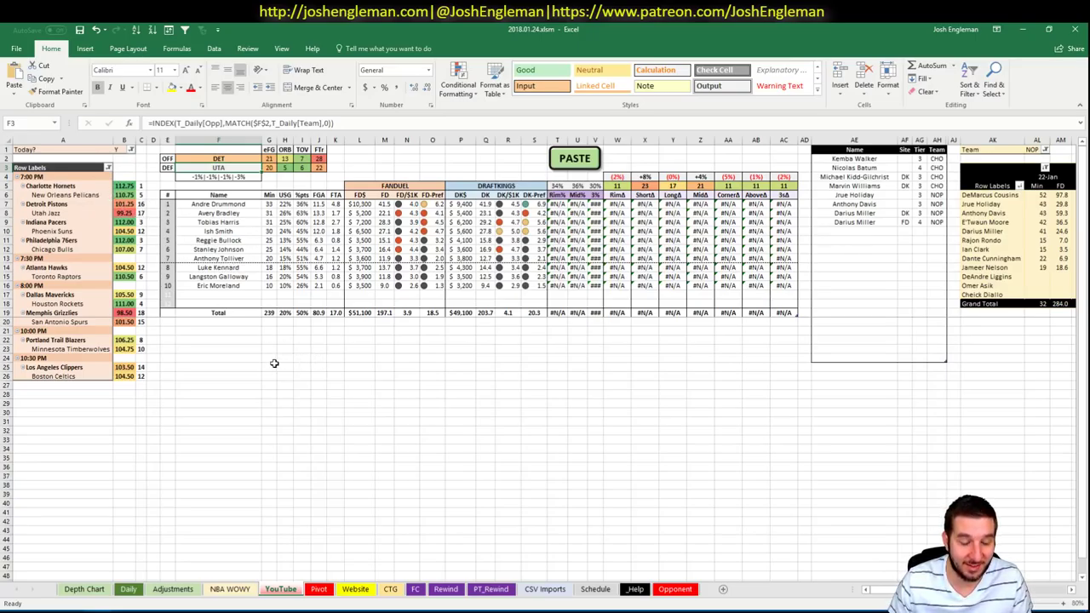
{"action": "left_click", "coordinate": [281, 402]}
{"action": "left_click", "coordinate": [286, 394]}
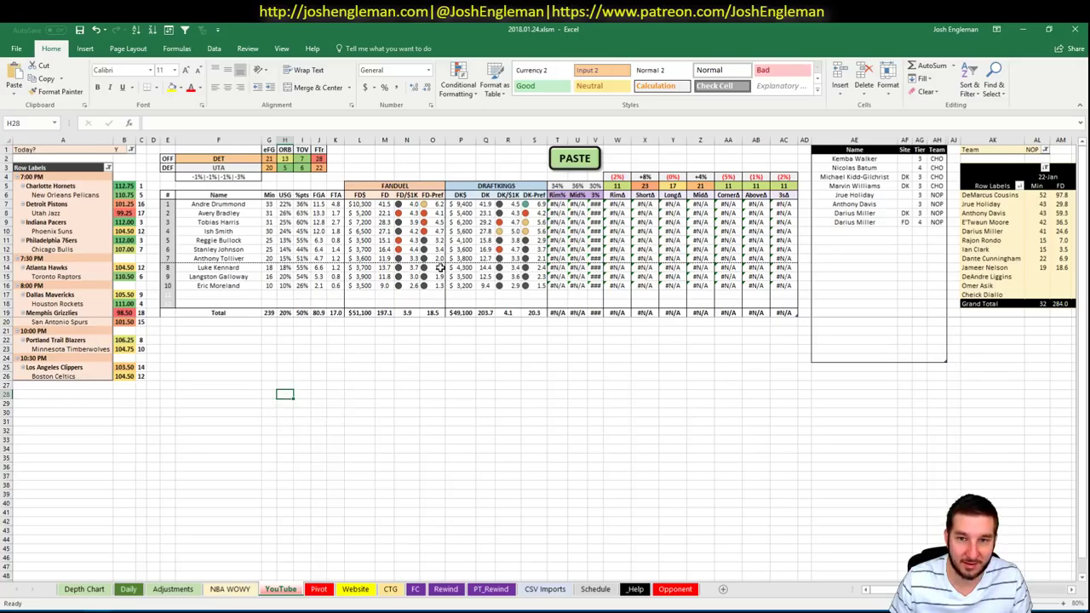
Switch to Cleaning the Glass in the browser and open the Detroit Pistons team stats page
{"action": "key", "text": "alt+Tab"}
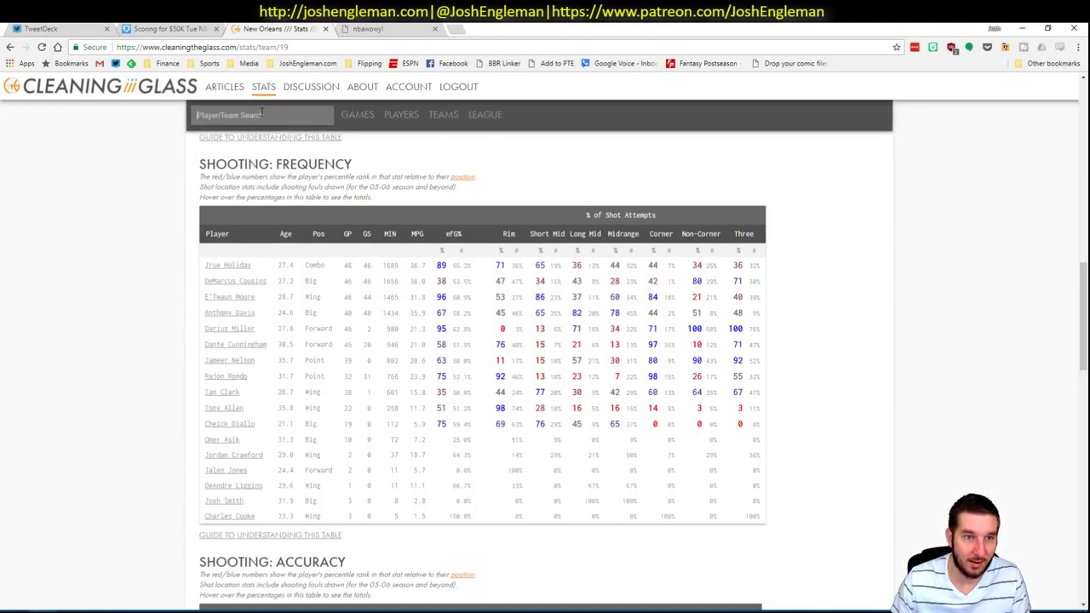
{"action": "left_click", "coordinate": [261, 113]}
{"action": "type", "text": "detr"}
{"action": "key", "text": "Down"}
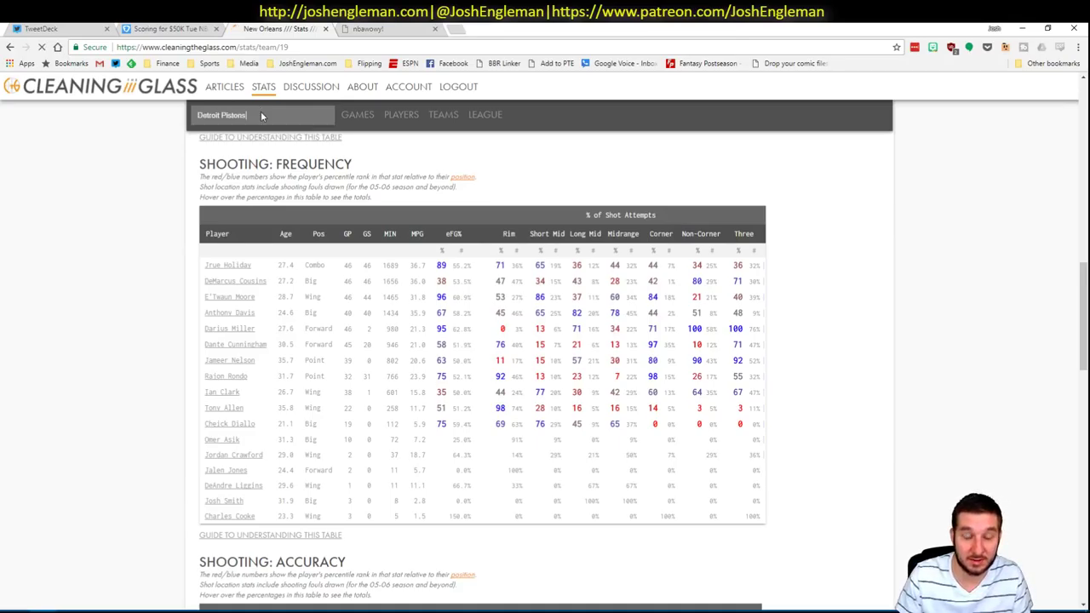
{"action": "key", "text": "Return"}
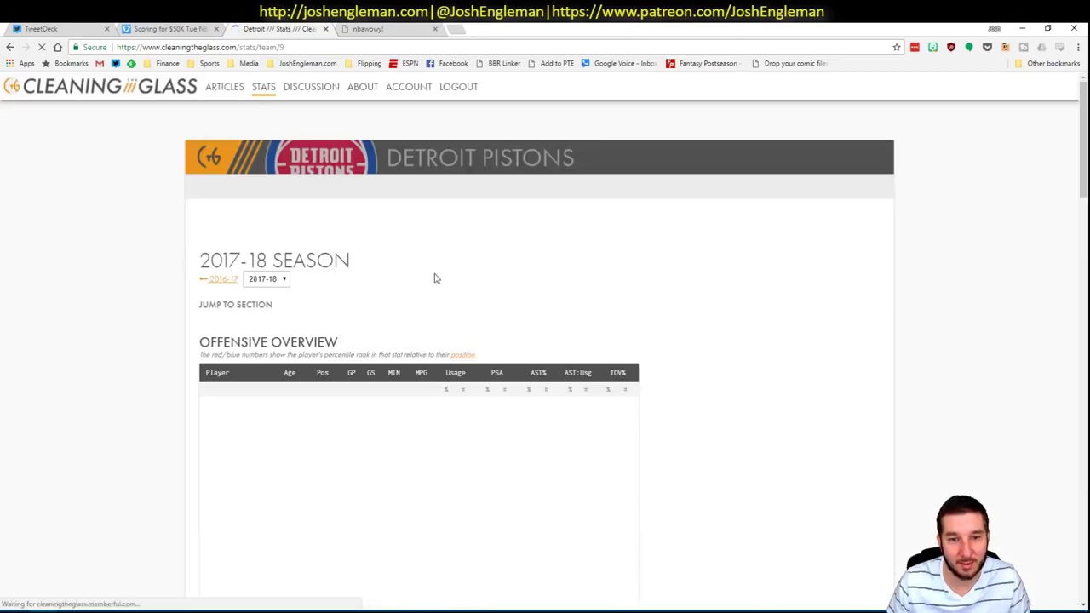
Copy all Detroit player rows of the Shooting: Frequency table and load them into the Excel workbook with its paste macro
{"action": "left_click", "coordinate": [359, 316]}
{"action": "left_click_drag", "start_coordinate": [751, 490], "coordinate": [212, 271]}
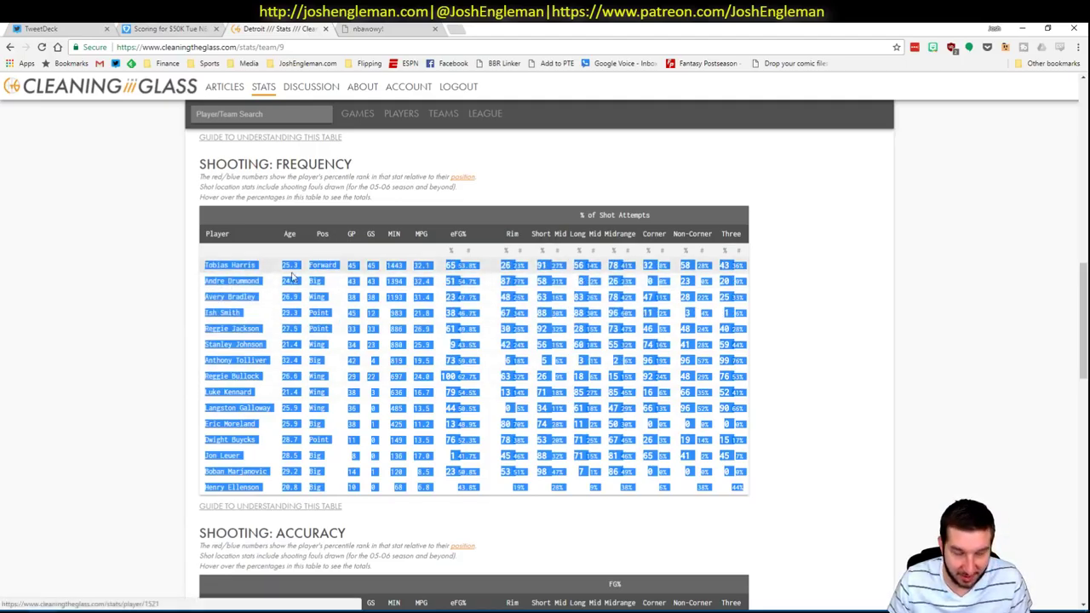
{"action": "key", "text": "alt+Tab"}
{"action": "left_click", "coordinate": [579, 161]}
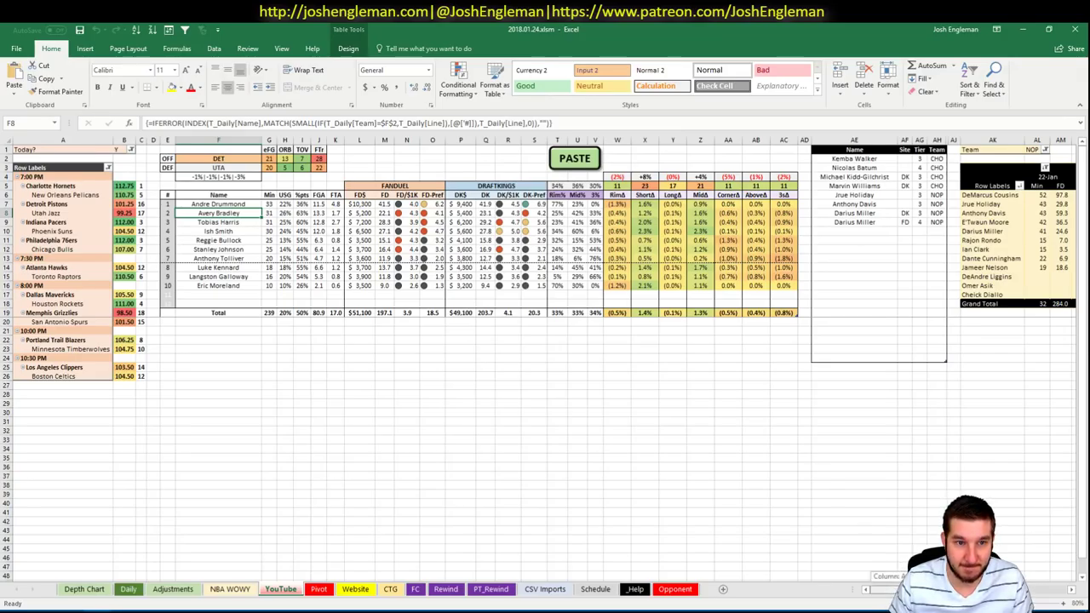
Set the game-log PivotTable's Team filter to DET
{"action": "scroll", "coordinate": [545, 357], "scroll_direction": "right", "scroll_amount": 7}
{"action": "left_click", "coordinate": [481, 150]}
{"action": "type", "text": "D"}
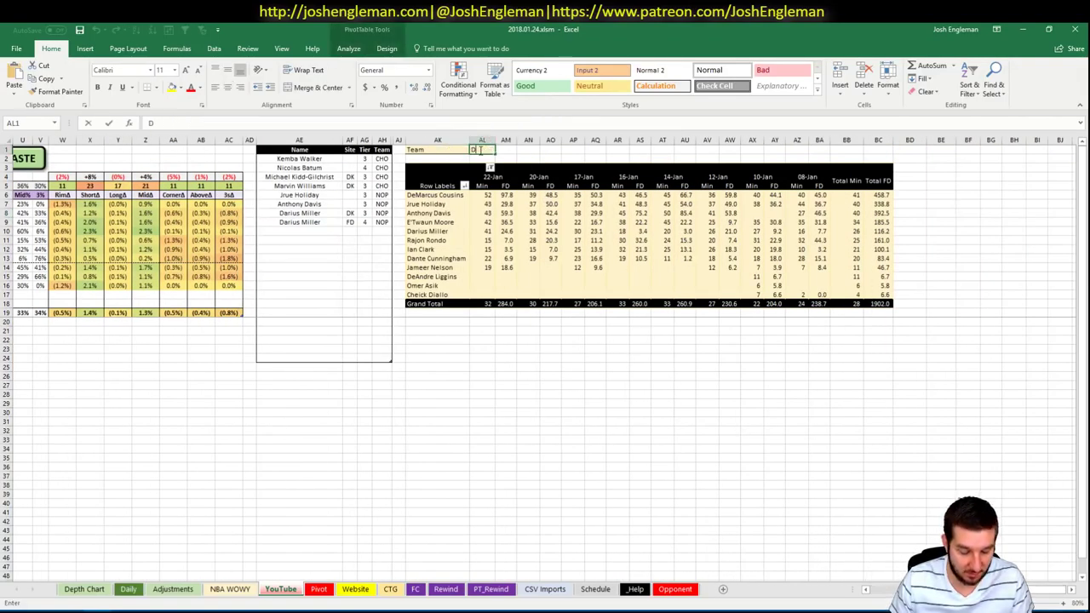
{"action": "type", "text": "ET"}
{"action": "key", "text": "Return"}
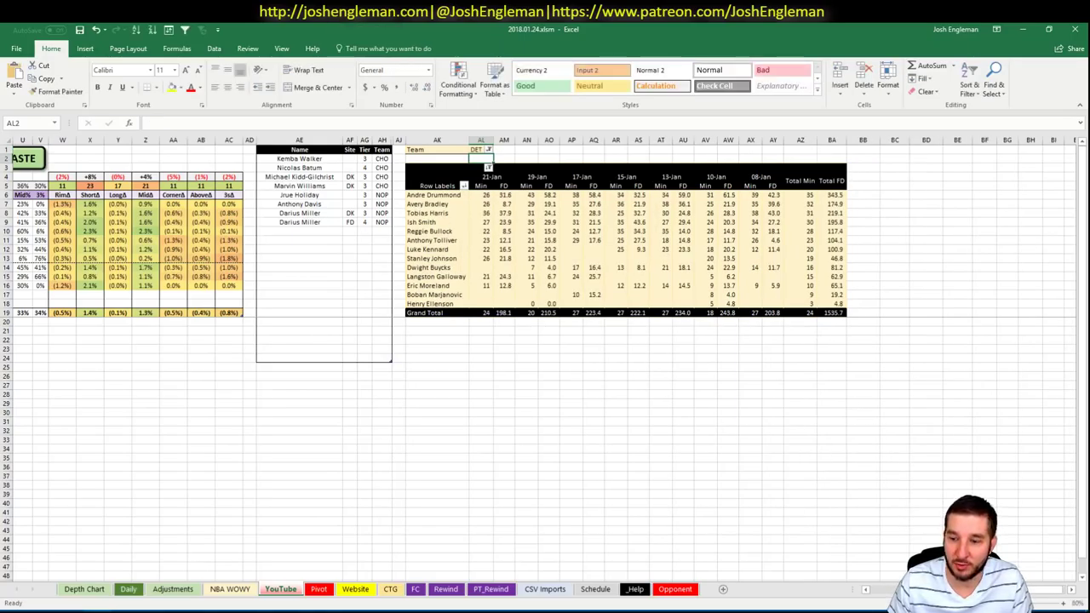
Examine the Detroit players' recent game logs, look at the Depth Chart sheet, and return to the YouTube sheet
{"action": "scroll", "coordinate": [545, 358], "scroll_direction": "left", "scroll_amount": 2}
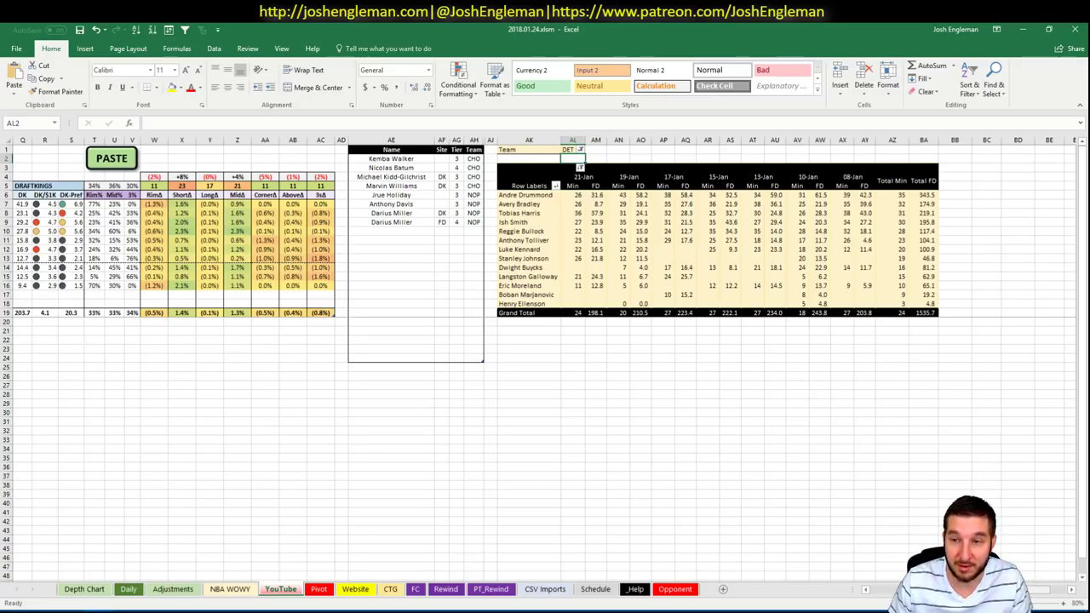
{"action": "left_click", "coordinate": [641, 195]}
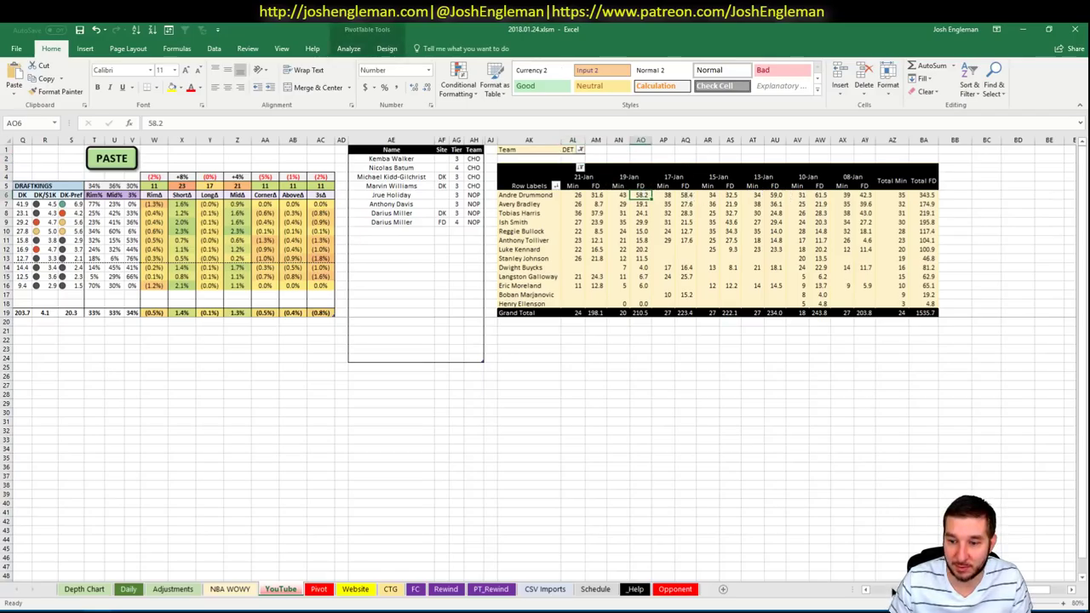
{"action": "key", "text": "ctrl+Page_Up"}
{"action": "left_click", "coordinate": [89, 590]}
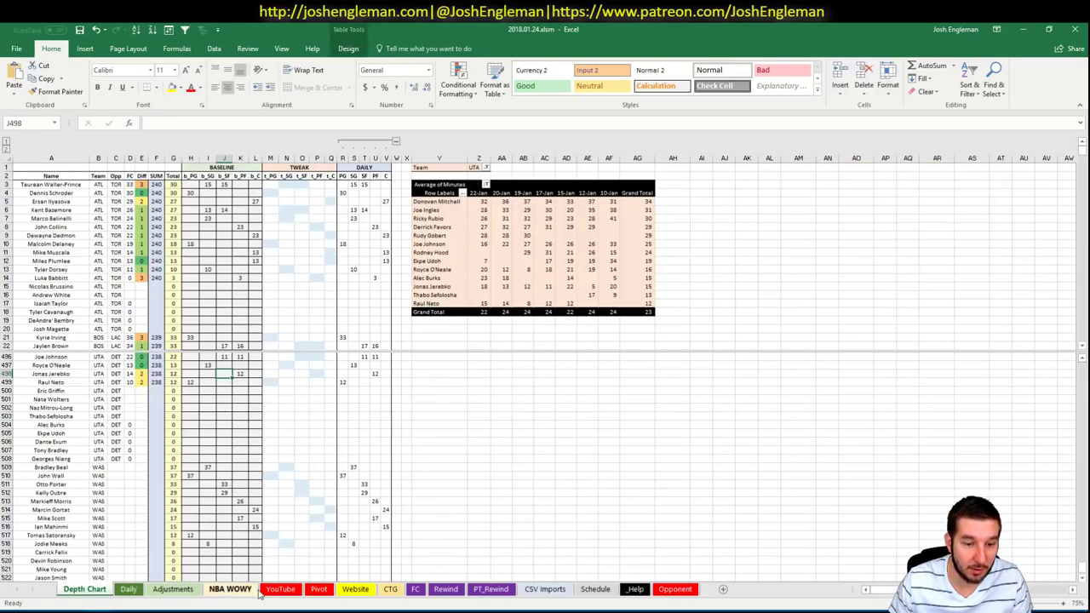
{"action": "left_click", "coordinate": [267, 590]}
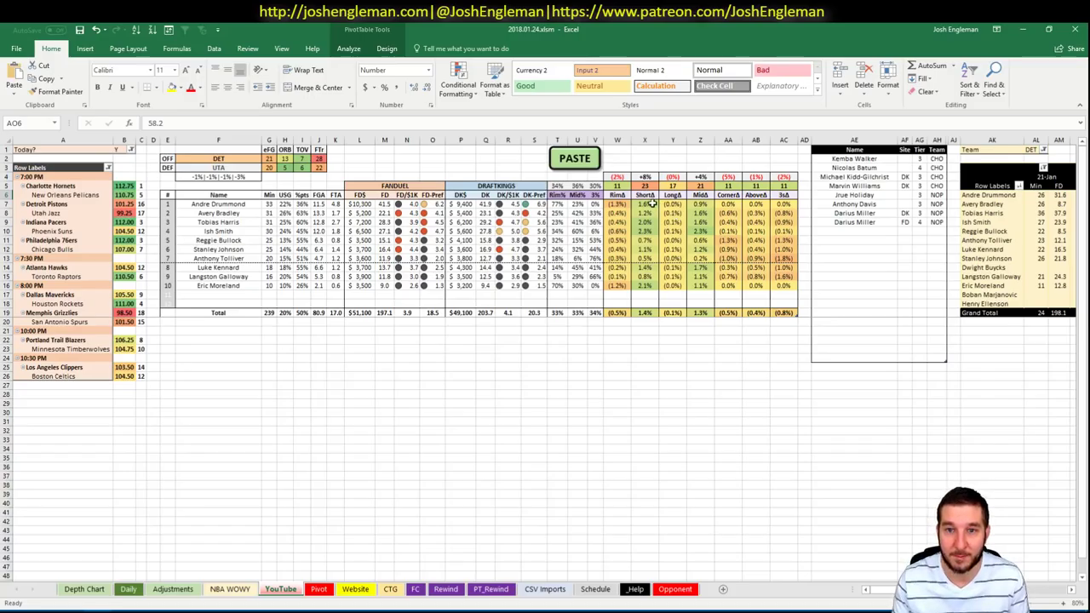
Add Ish Smith to the first empty row of the recommended players table with site FD and tier 3
{"action": "left_click", "coordinate": [847, 231]}
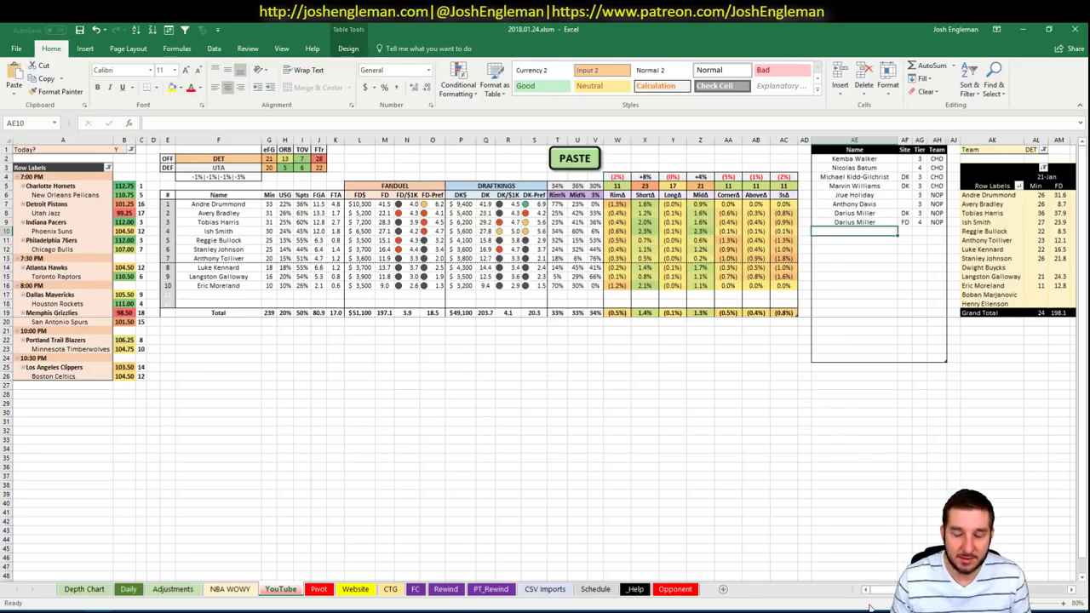
{"action": "left_click_drag", "start_coordinate": [883, 596], "coordinate": [1035, 589]}
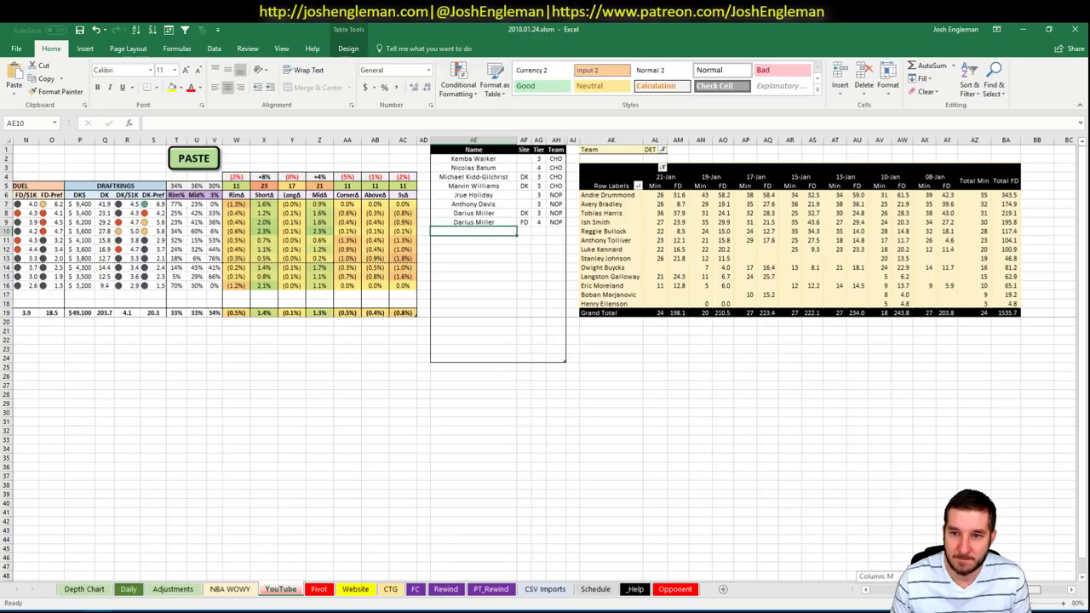
{"action": "left_click_drag", "start_coordinate": [1034, 589], "coordinate": [850, 597]}
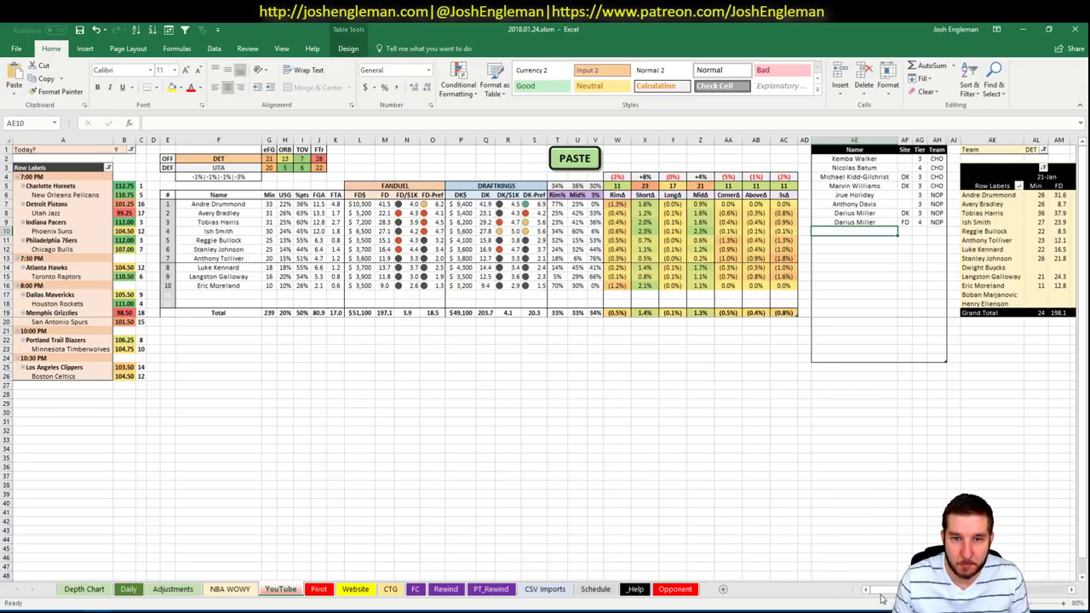
{"action": "left_click_drag", "start_coordinate": [882, 590], "coordinate": [894, 590]}
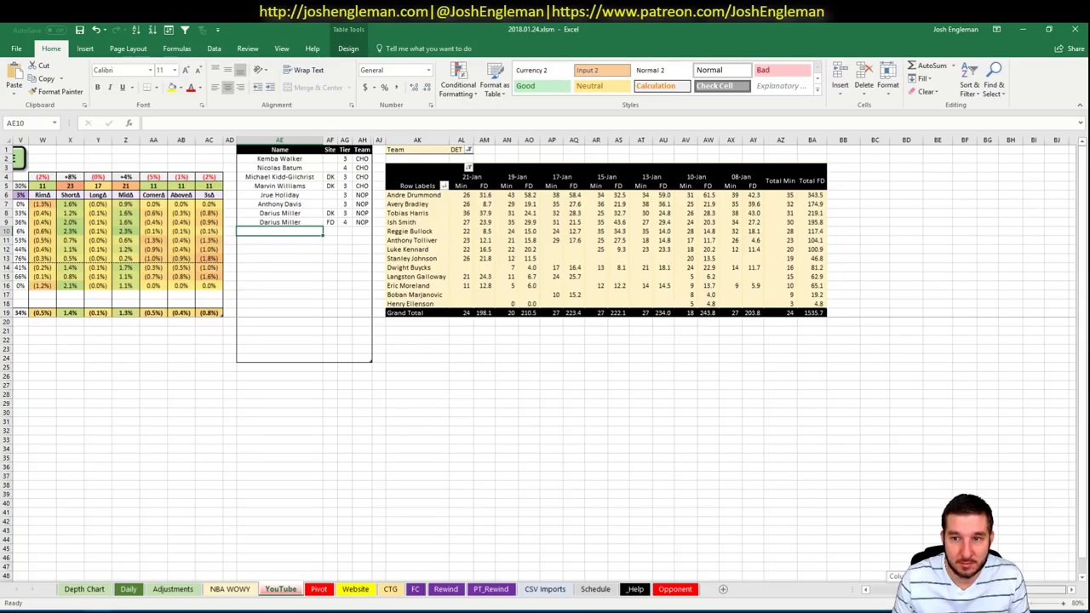
{"action": "left_click_drag", "start_coordinate": [894, 590], "coordinate": [842, 560]}
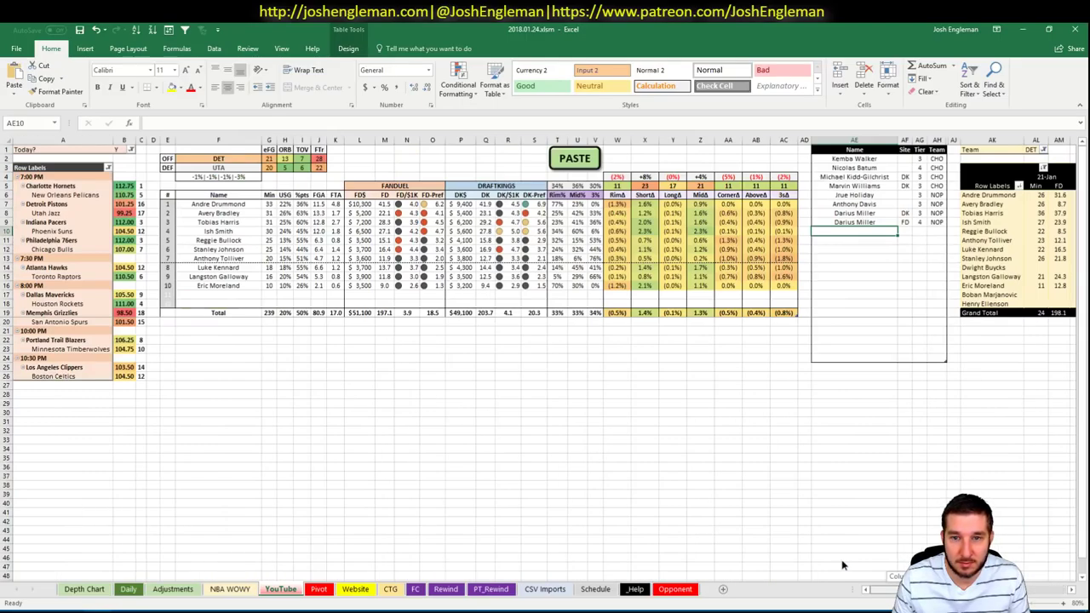
{"action": "type", "text": "Ish Smith"}
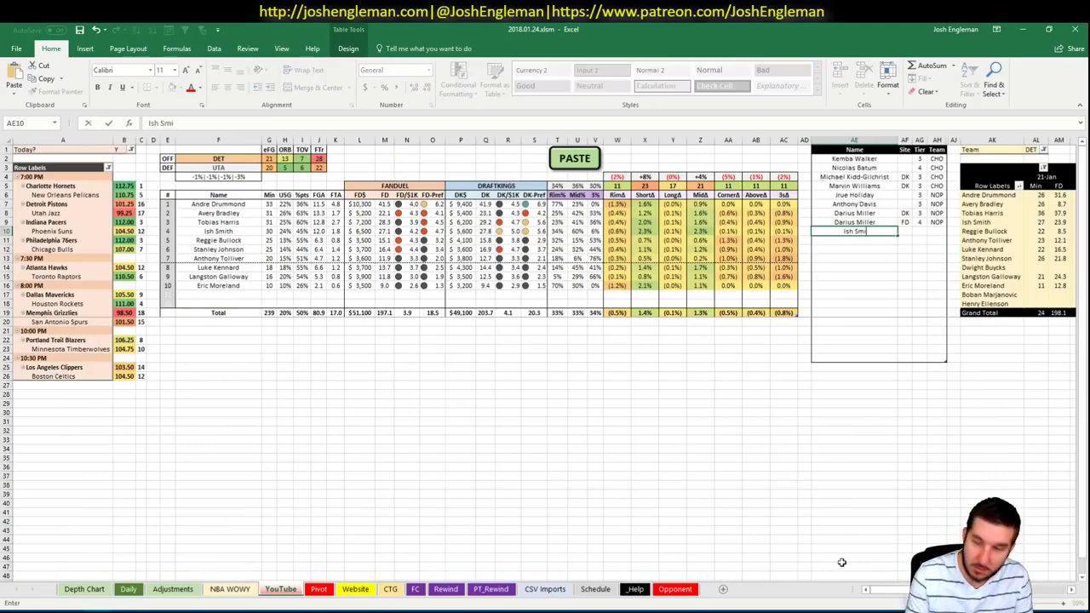
{"action": "key", "text": "Tab"}
{"action": "key", "text": "Tab"}
{"action": "key", "text": "shift+Tab"}
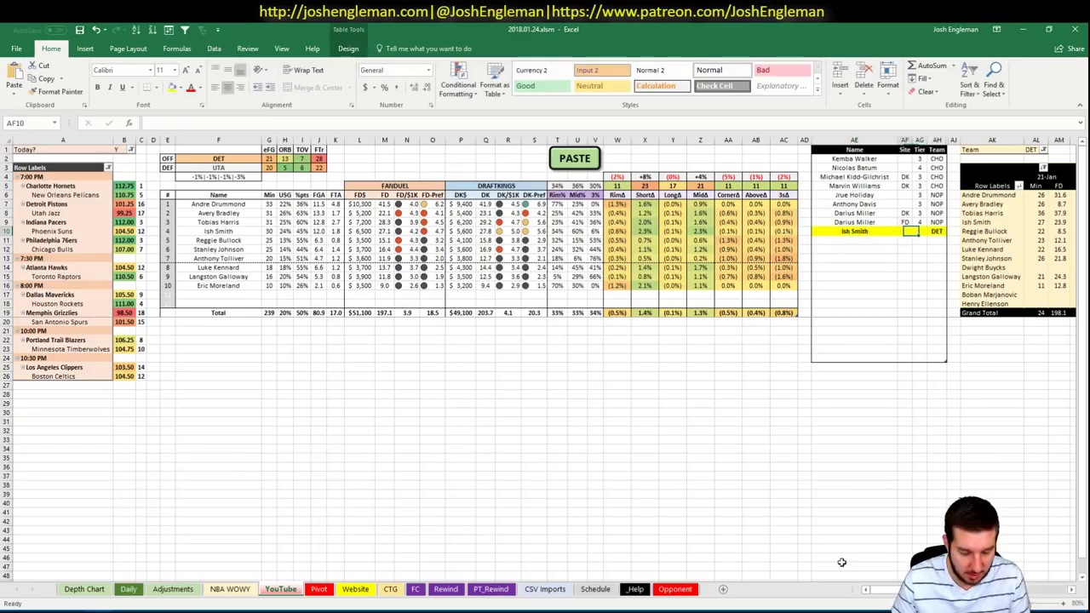
{"action": "type", "text": "FD"}
{"action": "key", "text": "Tab"}
{"action": "type", "text": "3"}
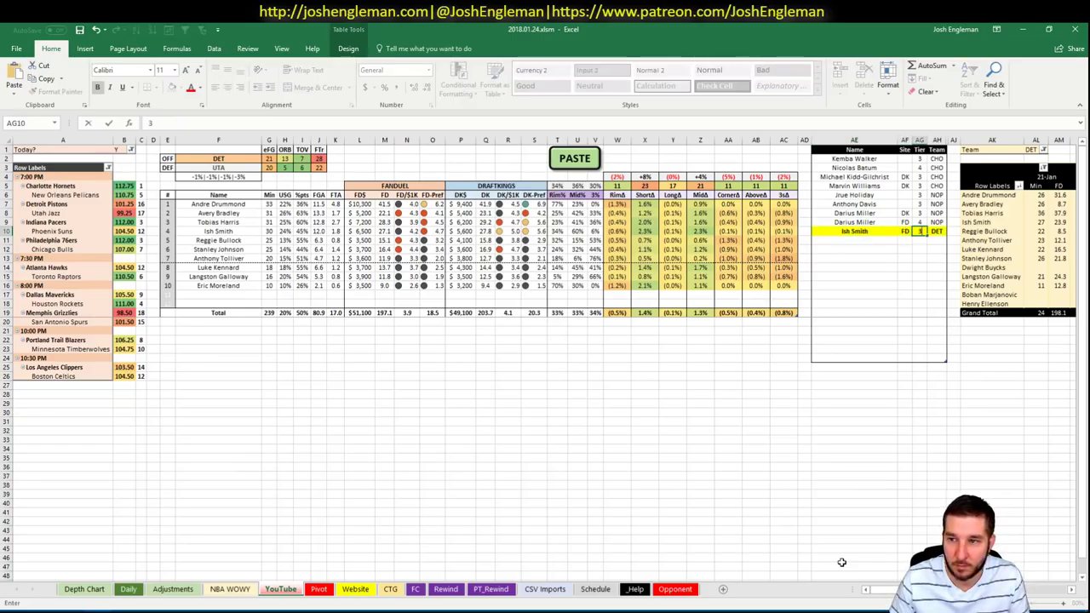
{"action": "key", "text": "Return"}
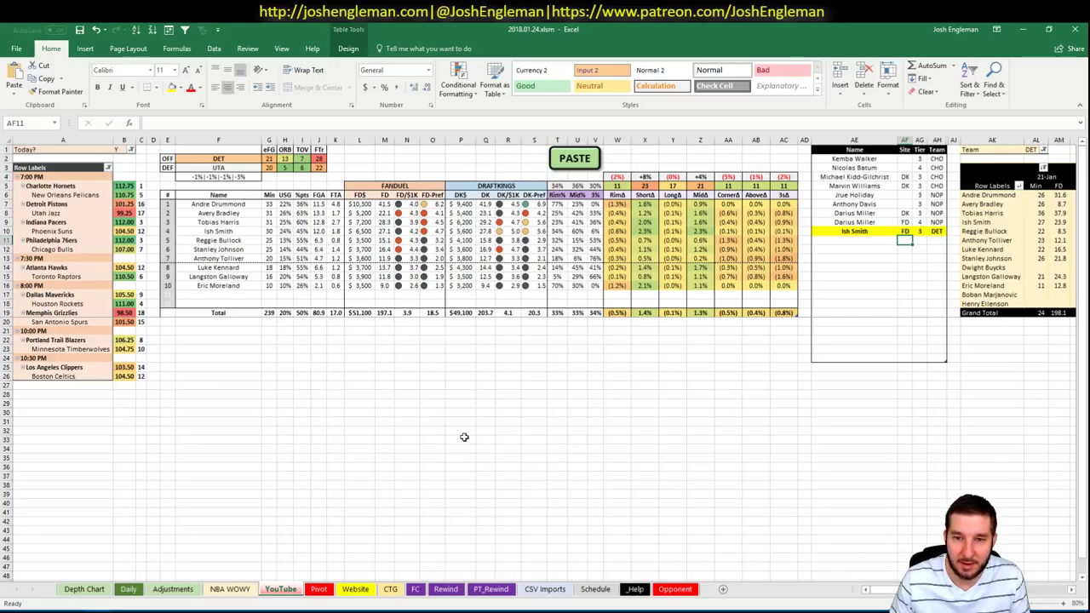
Set the OFF team above the player stats table to UTA
{"action": "left_click_drag", "start_coordinate": [183, 160], "coordinate": [313, 166]}
{"action": "type", "text": "UTA"}
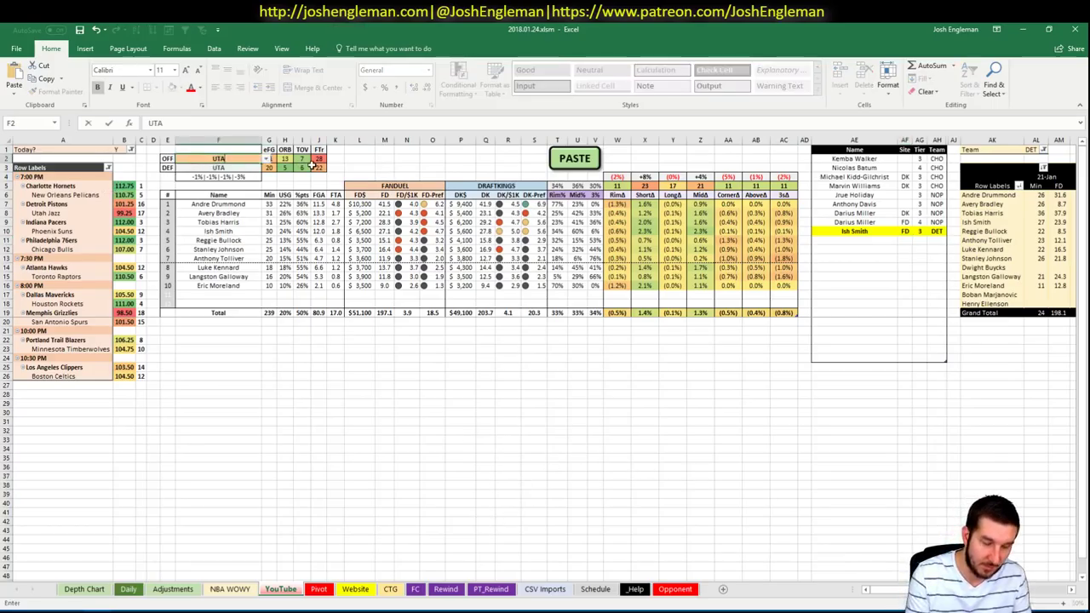
{"action": "key", "text": "Return"}
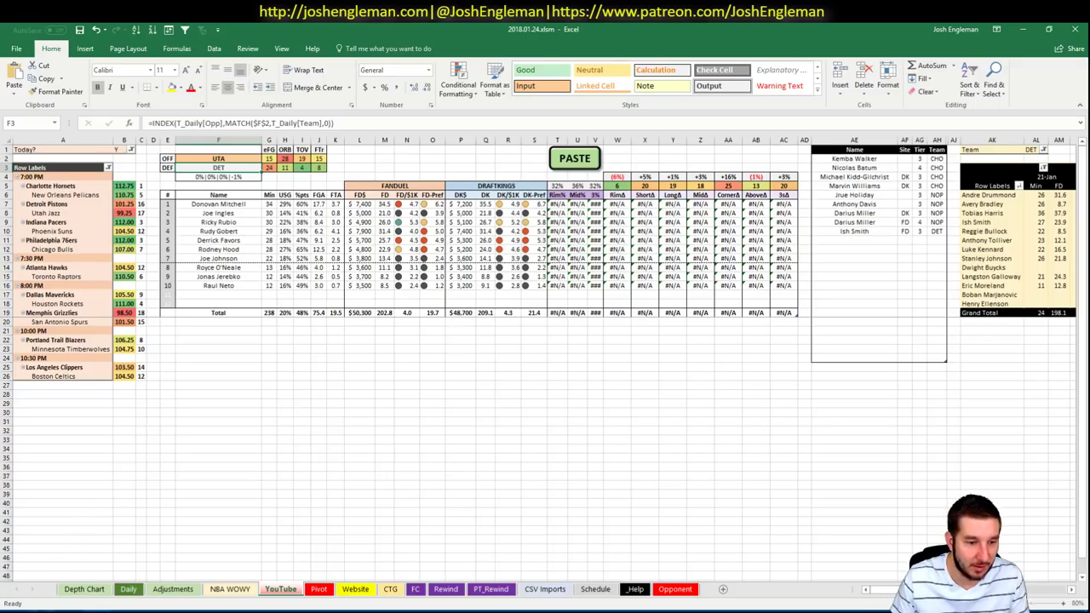
Switch to Cleaning the Glass in the browser and open the Utah Jazz team stats page
{"action": "key", "text": "alt+Tab"}
{"action": "left_click", "coordinate": [288, 128]}
{"action": "type", "text": "uta"}
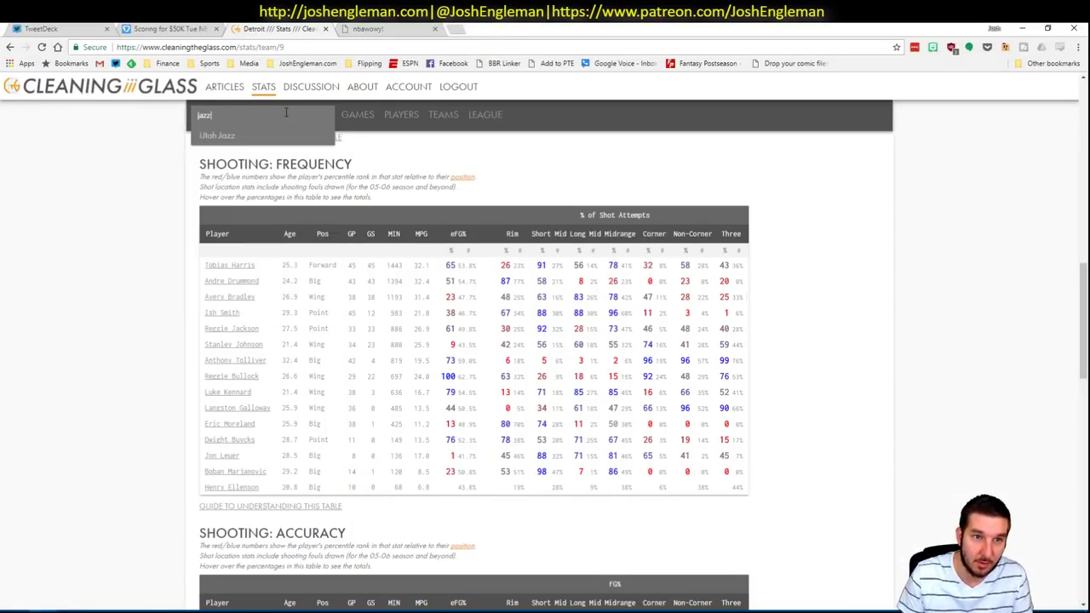
{"action": "key", "text": "Return"}
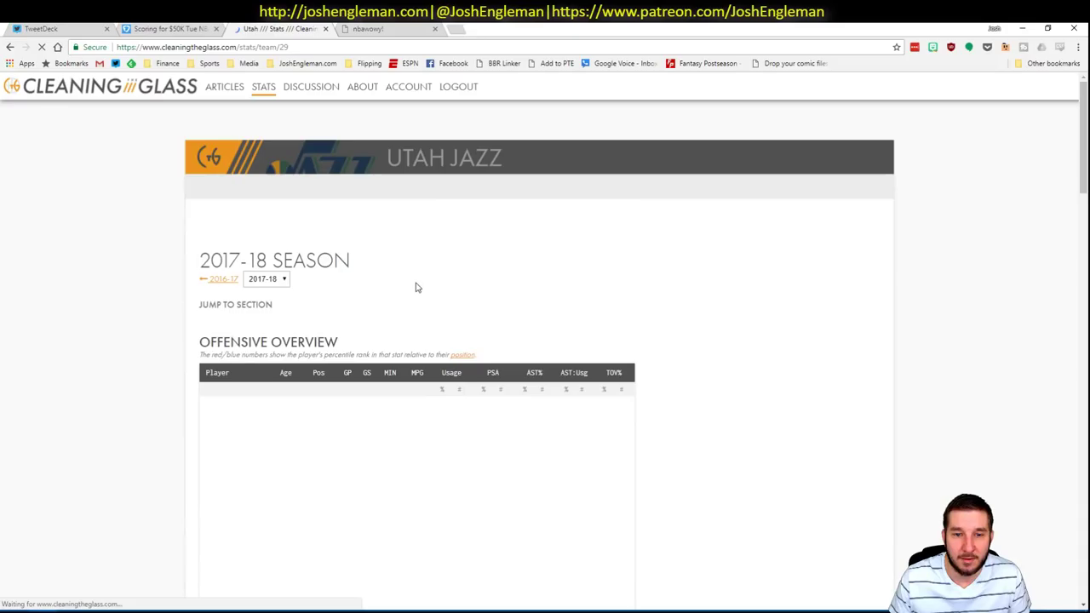
Copy all Utah player rows of the Shooting: Frequency table and load them into the Excel workbook with its paste macro
{"action": "left_click", "coordinate": [367, 323]}
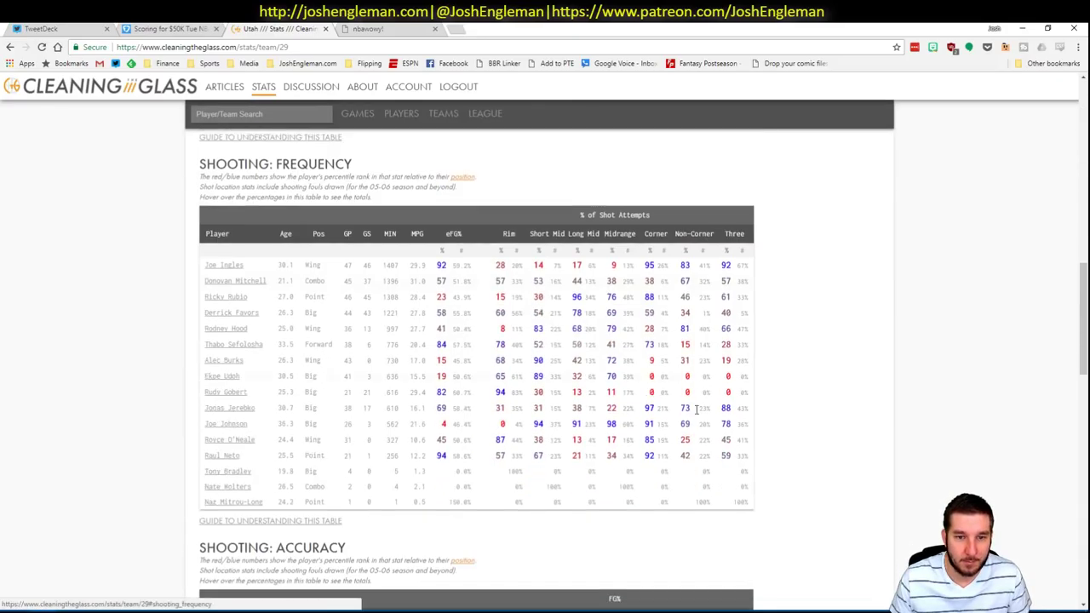
{"action": "left_click_drag", "start_coordinate": [771, 506], "coordinate": [207, 269]}
{"action": "key", "text": "alt+Tab"}
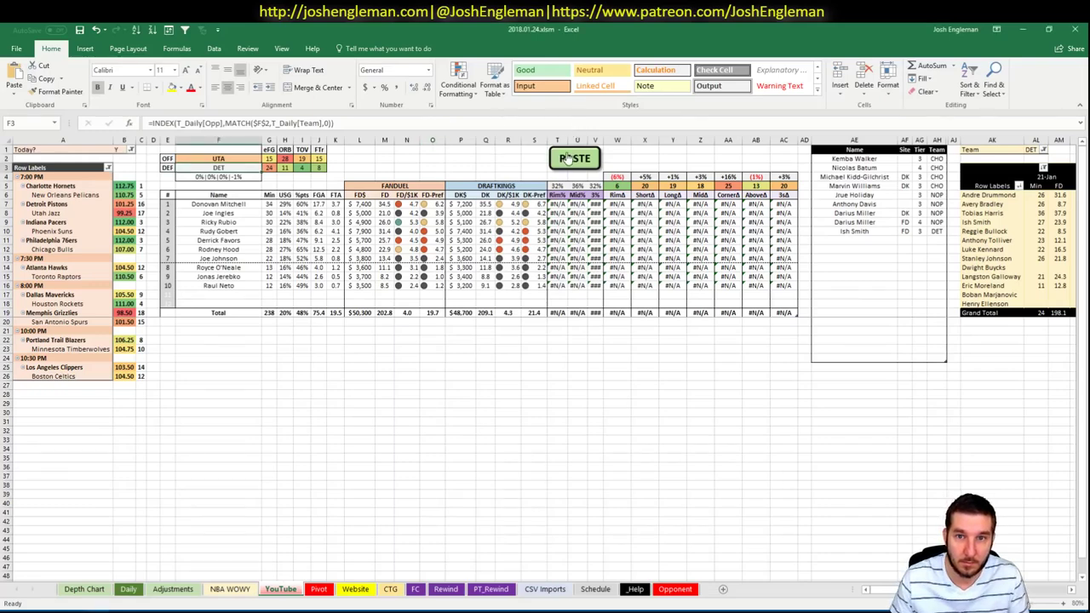
{"action": "left_click", "coordinate": [569, 158]}
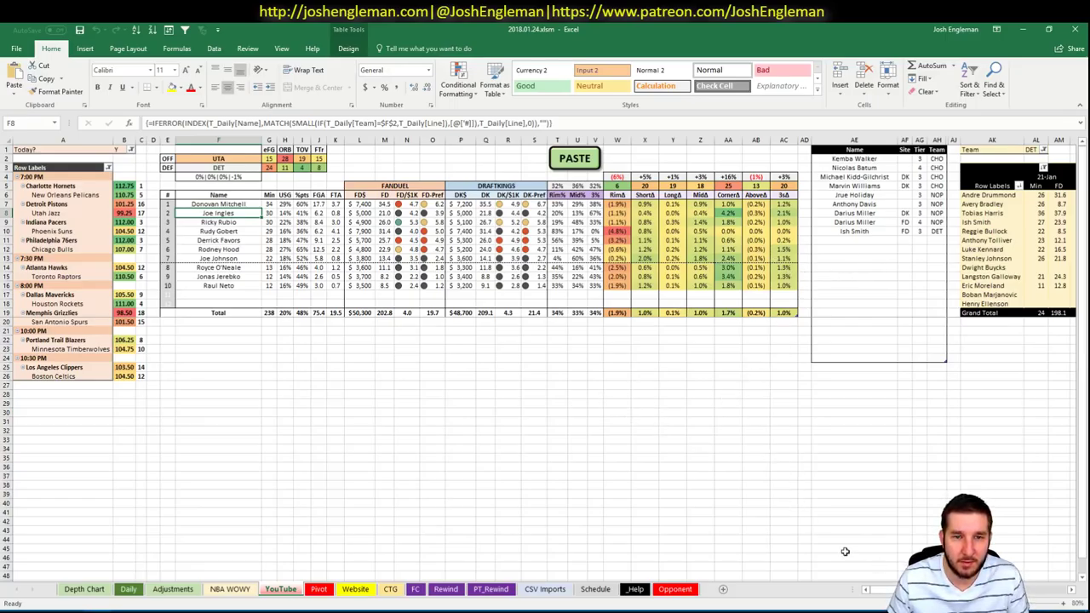
Set the game-log PivotTable's Team filter to UTA
{"action": "scroll", "coordinate": [545, 358], "scroll_direction": "right", "scroll_amount": 8}
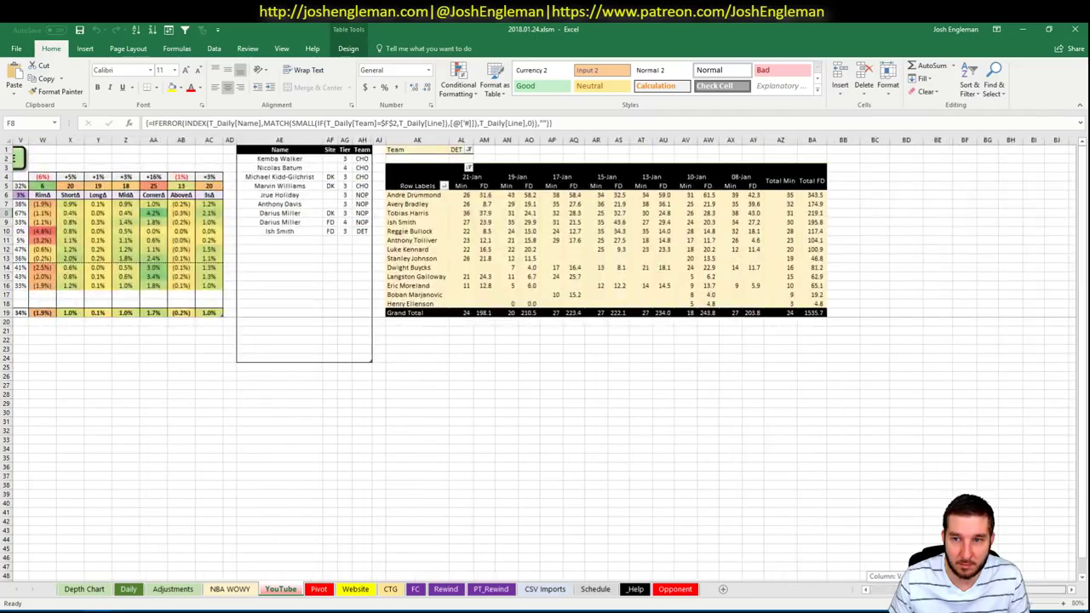
{"action": "left_click", "coordinate": [457, 151]}
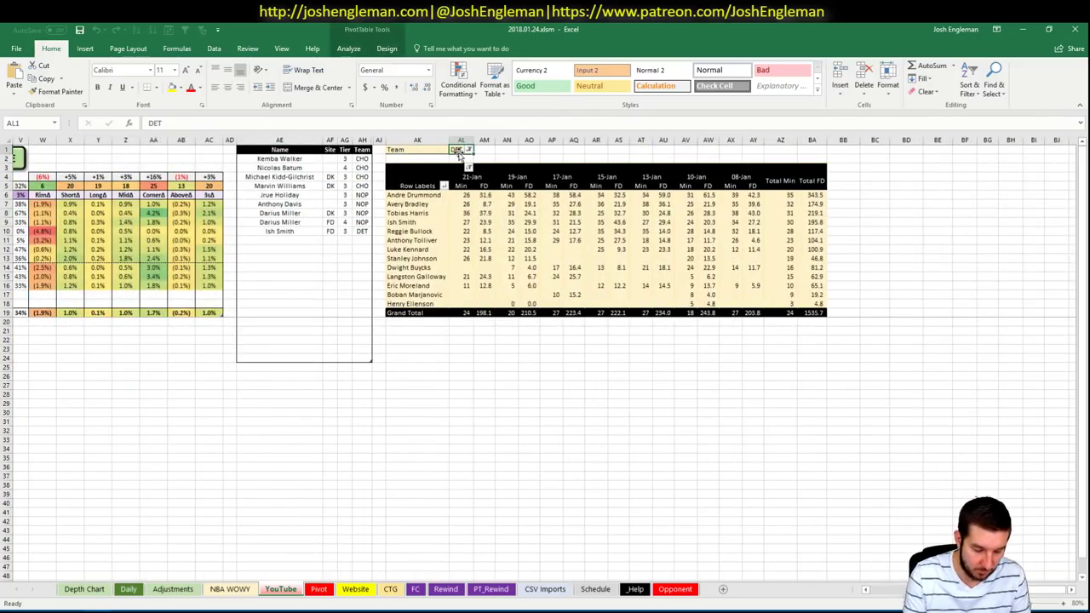
{"action": "type", "text": "UTA"}
{"action": "key", "text": "Return"}
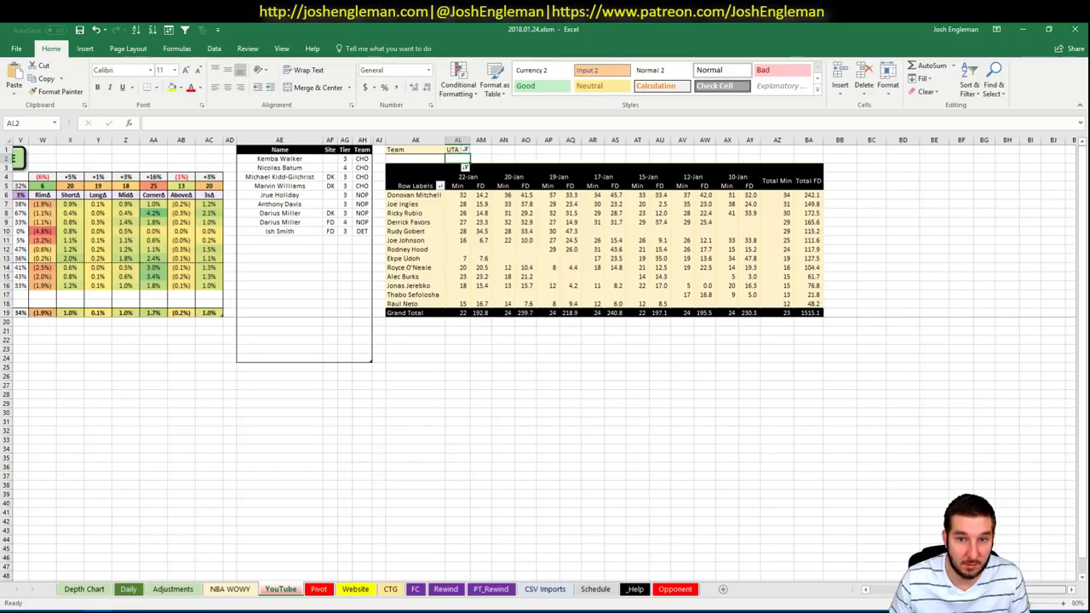
Add Donovan Mitchell below Ish Smith in the recommended players table with tier 3, leaving the site blank
{"action": "scroll", "coordinate": [737, 568], "scroll_direction": "left", "scroll_amount": 10}
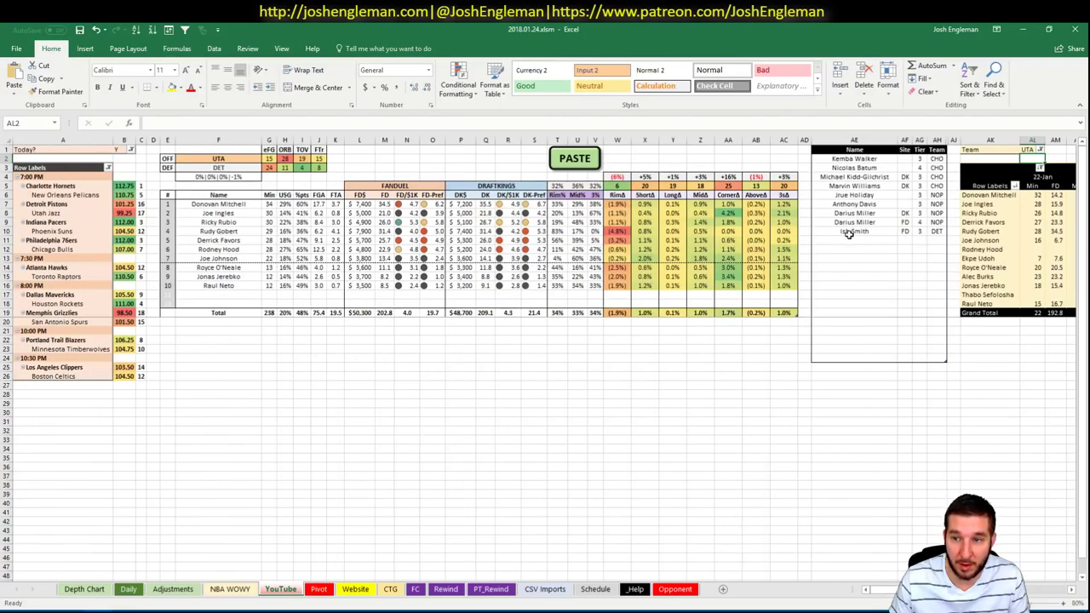
{"action": "left_click", "coordinate": [865, 240]}
{"action": "type", "text": "Do"}
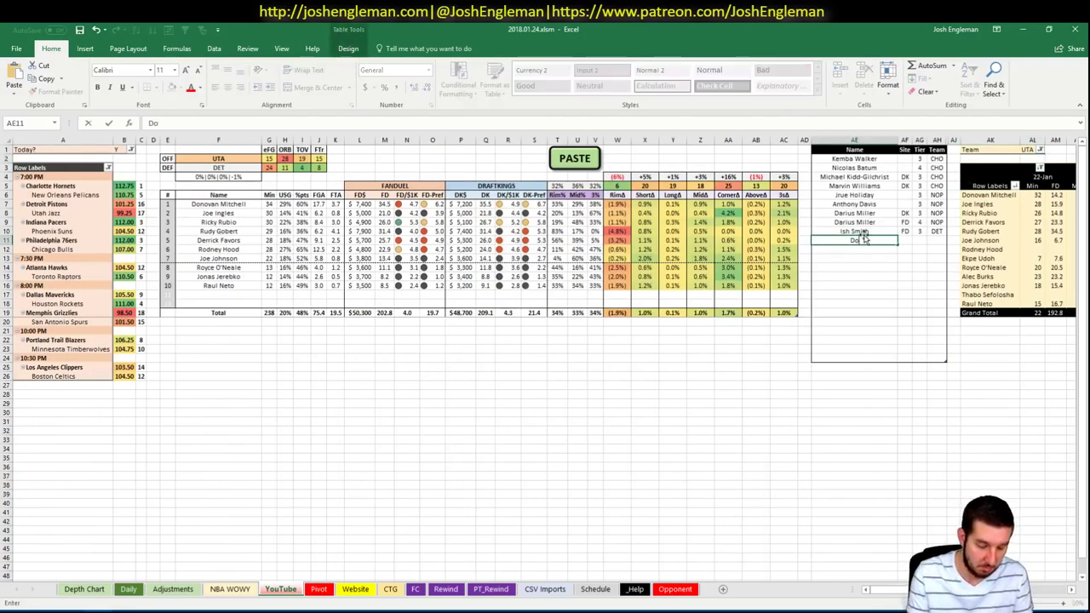
{"action": "type", "text": "novan Mitchell"}
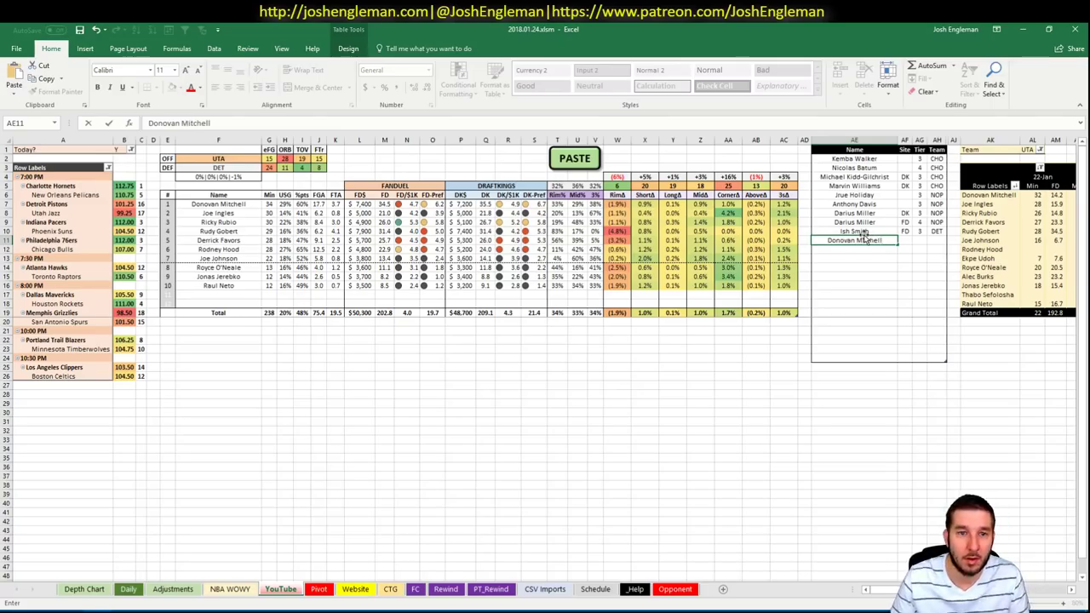
{"action": "key", "text": "Tab"}
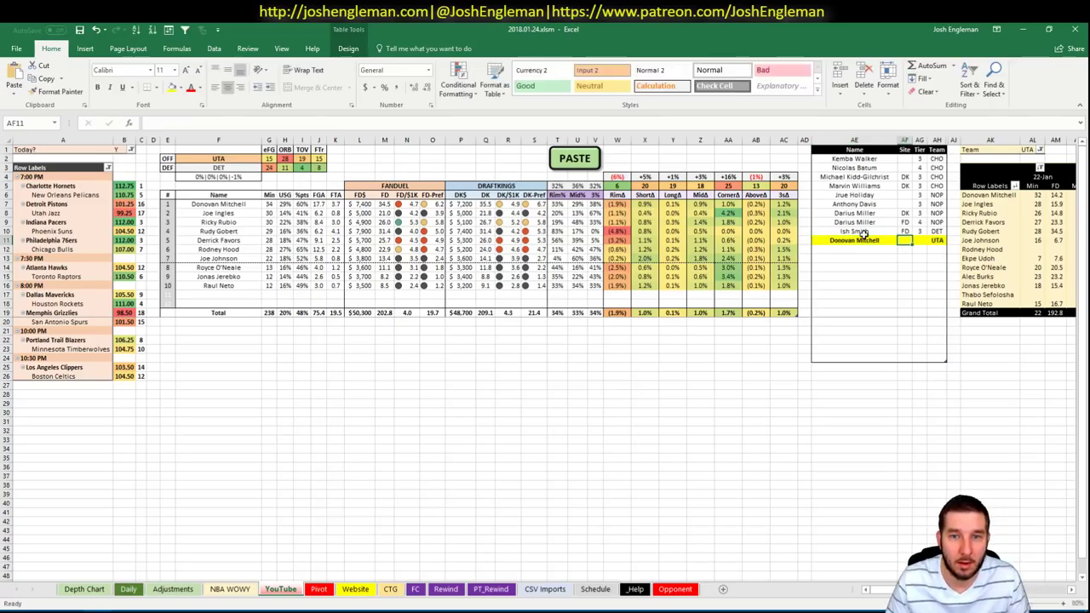
{"action": "key", "text": "Tab"}
{"action": "type", "text": "3"}
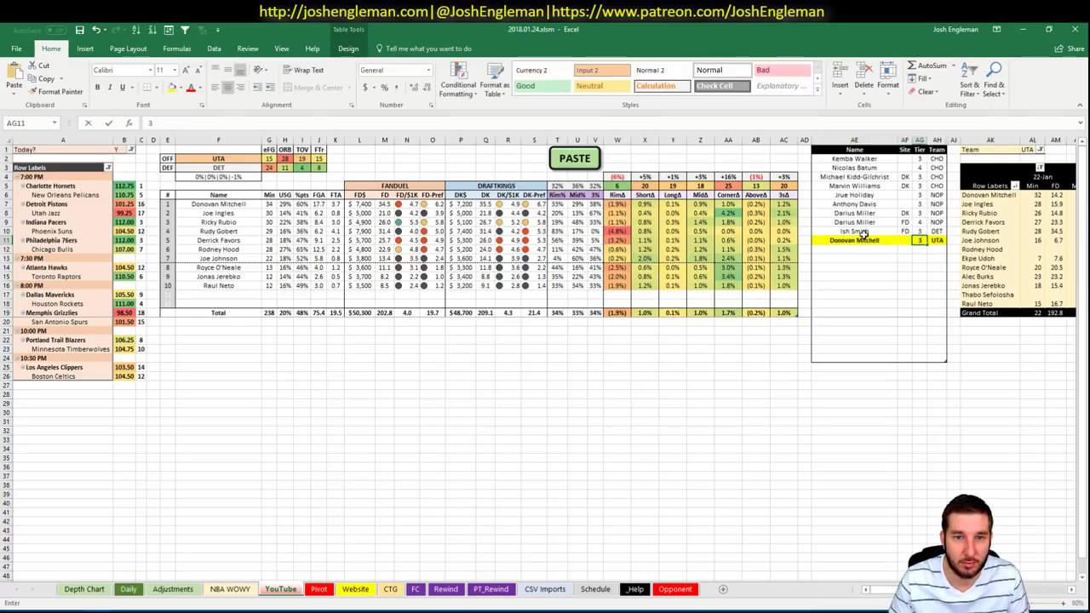
{"action": "key", "text": "Return"}
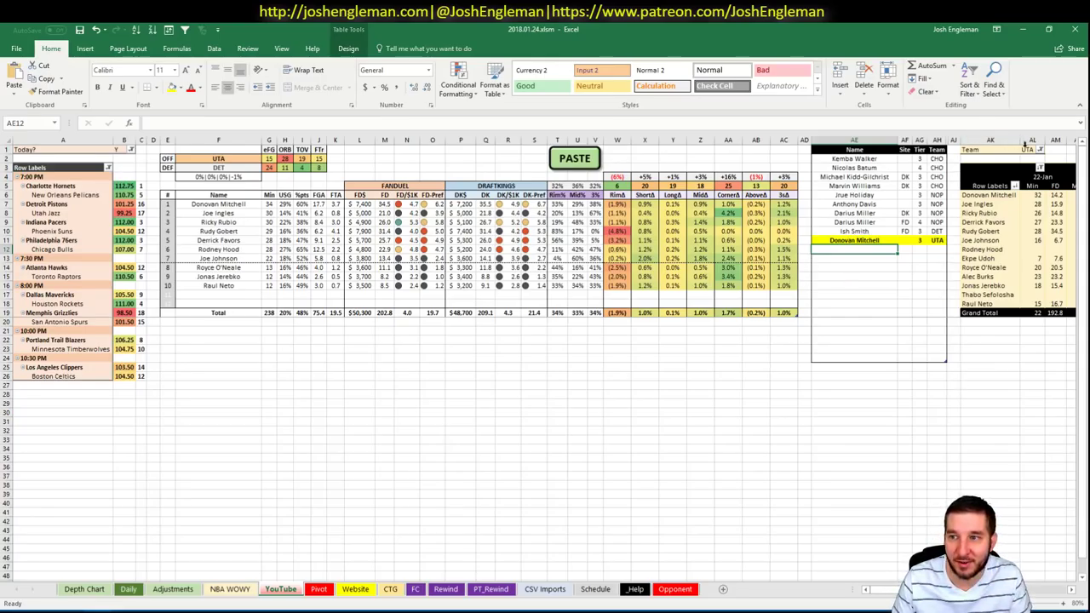
Check the Utah game logs and add Ricky Rubio below Donovan Mitchell with tier 3, leaving the site blank
{"action": "scroll", "coordinate": [545, 358], "scroll_direction": "right", "scroll_amount": 4}
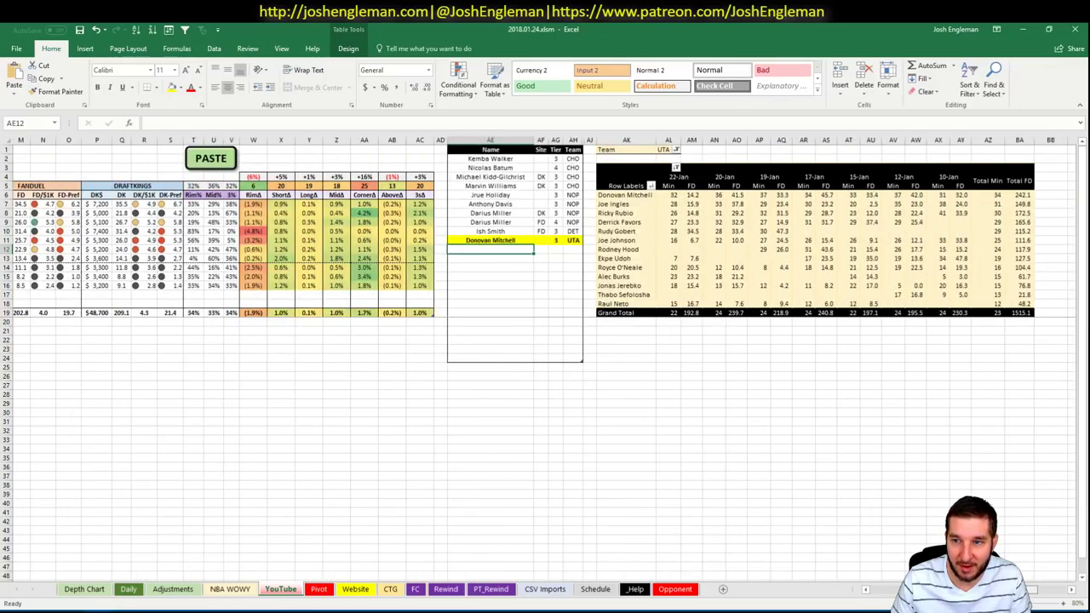
{"action": "scroll", "coordinate": [868, 225], "scroll_direction": "left", "scroll_amount": 4}
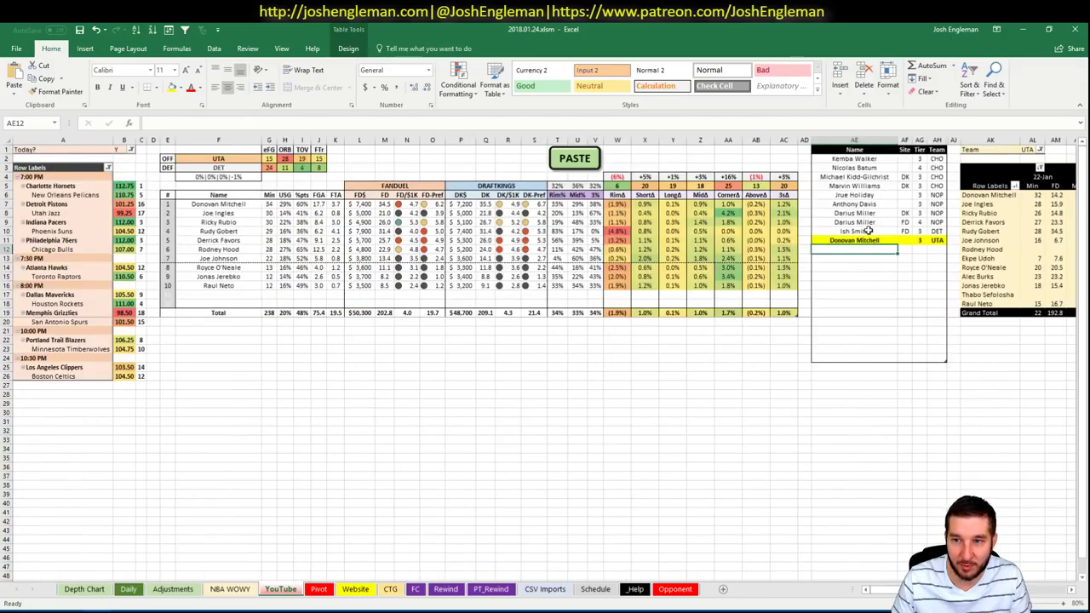
{"action": "type", "text": "Ricky Rubio"}
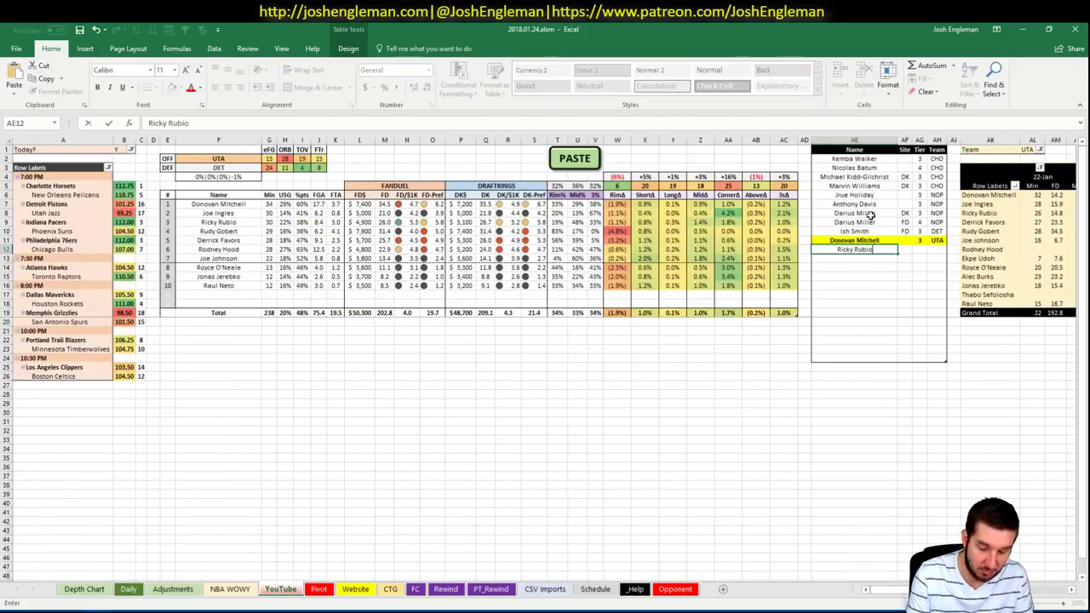
{"action": "key", "text": "Tab"}
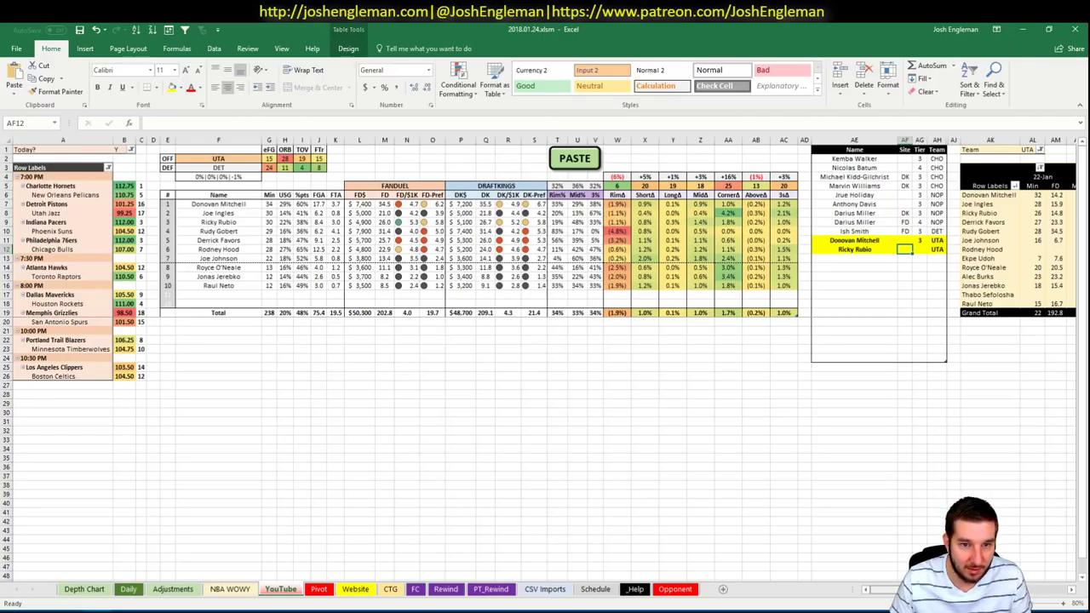
{"action": "scroll", "coordinate": [545, 358], "scroll_direction": "right", "scroll_amount": 4}
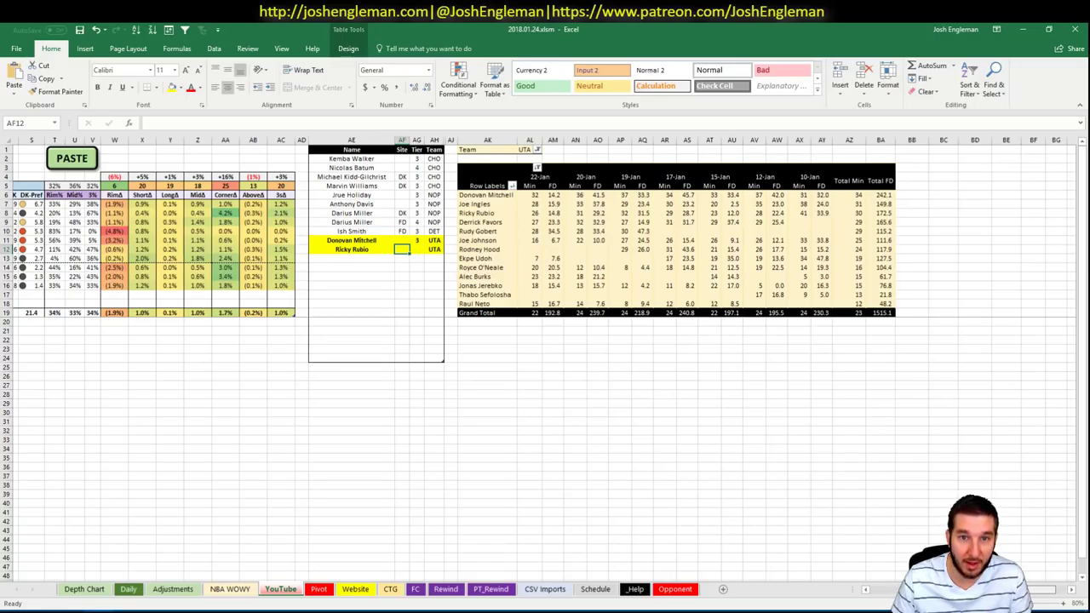
{"action": "scroll", "coordinate": [773, 453], "scroll_direction": "left", "scroll_amount": 4}
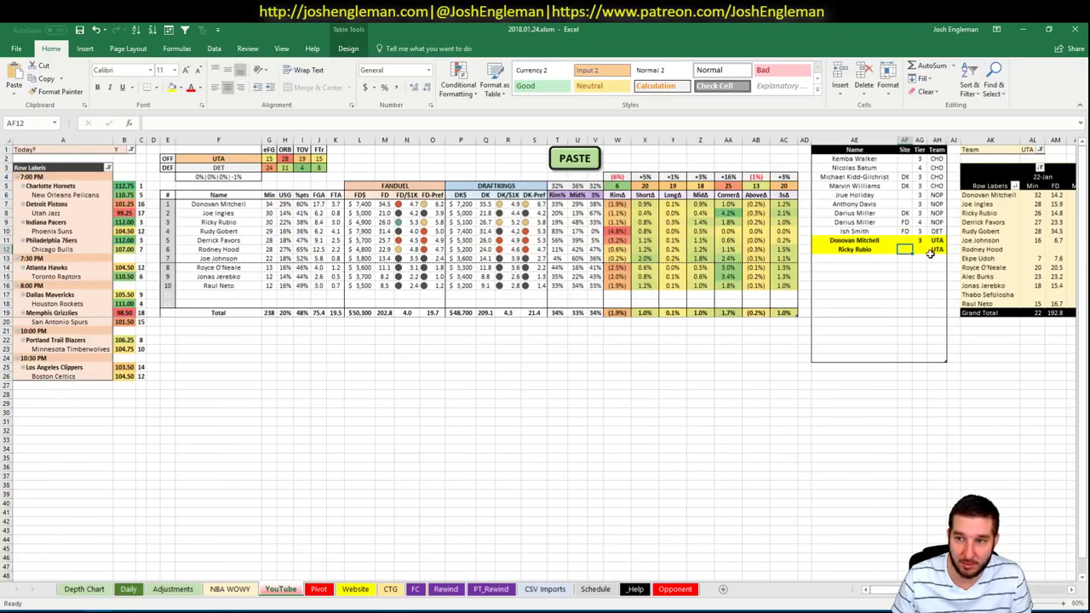
{"action": "key", "text": "Right"}
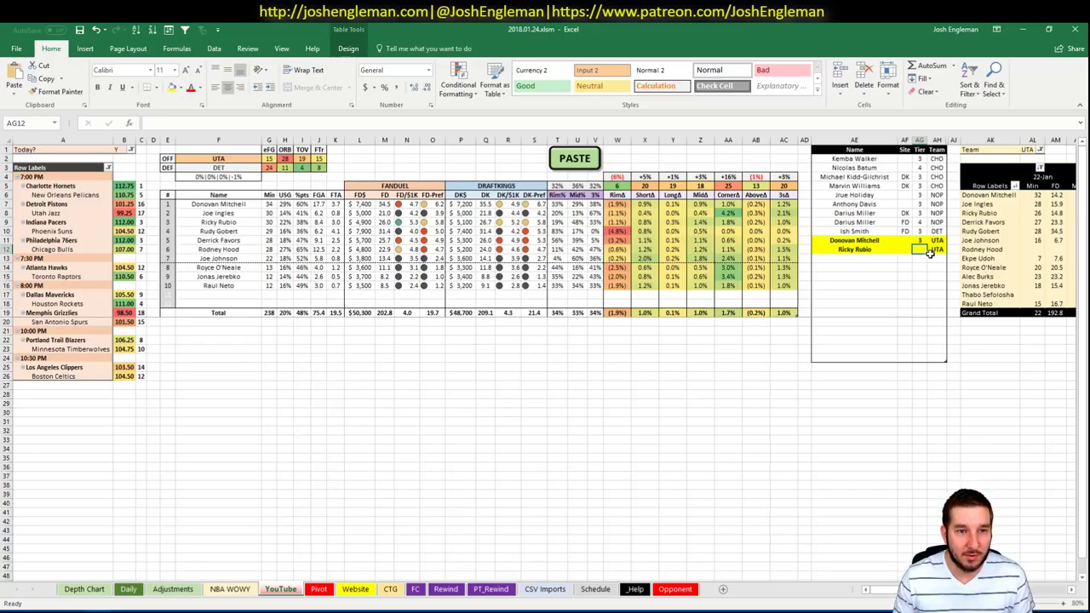
{"action": "type", "text": "3"}
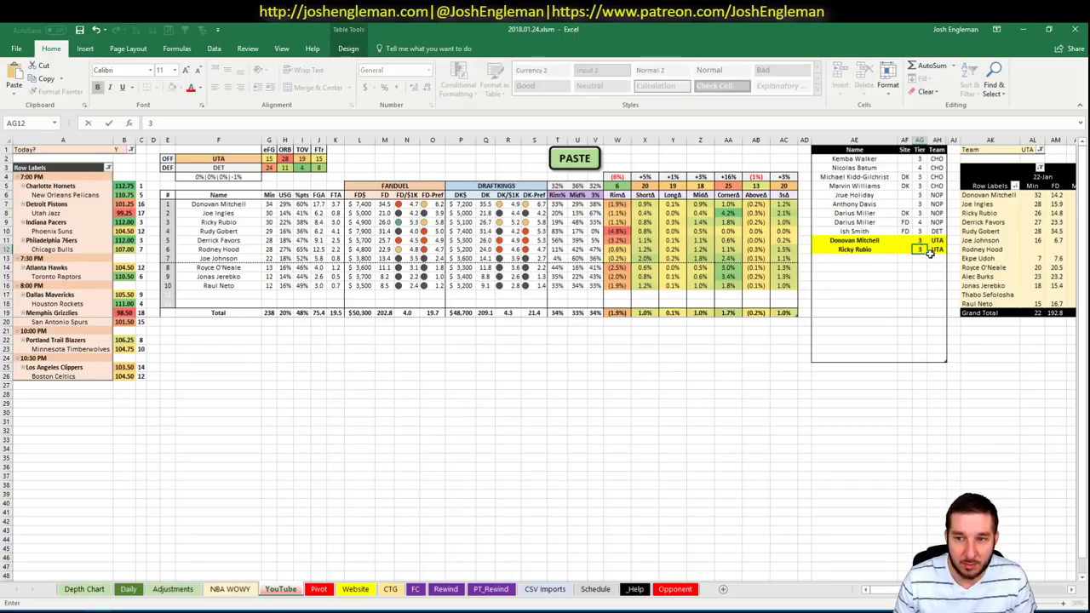
{"action": "key", "text": "Return"}
{"action": "key", "text": "Left"}
{"action": "key", "text": "Left"}
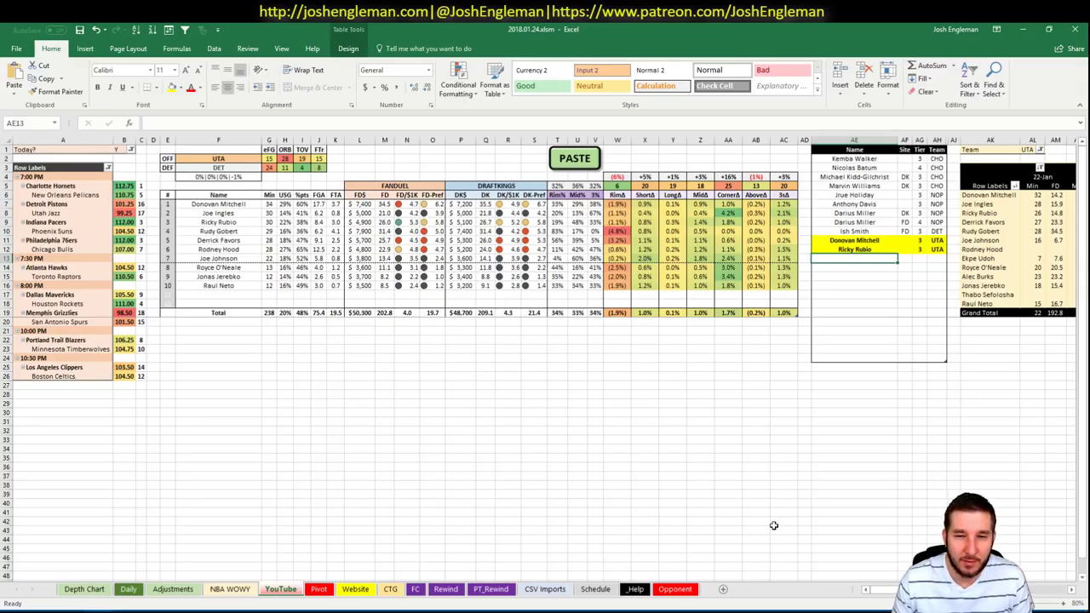
{"action": "mouse_move", "coordinate": [894, 588]}
{"action": "left_mouse_down"}
{"action": "mouse_move", "coordinate": [936, 590]}
{"action": "mouse_move", "coordinate": [877, 590]}
{"action": "left_mouse_up"}
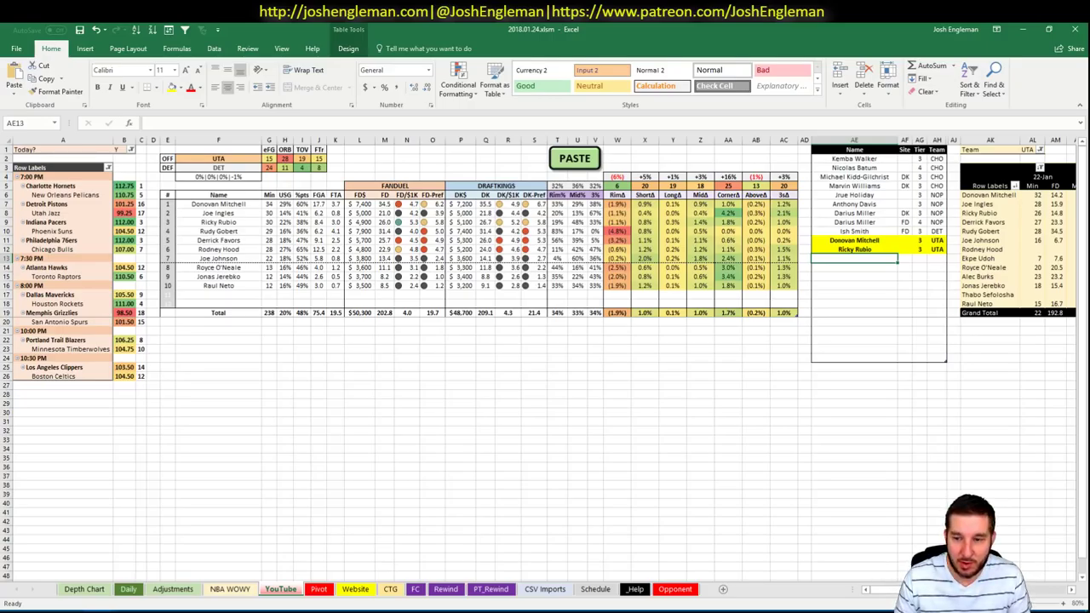
Add Rodney Hood below Ricky Rubio in the recommended players table with tier 4, leaving the site blank
{"action": "scroll", "coordinate": [545, 358], "scroll_direction": "right", "scroll_amount": 5}
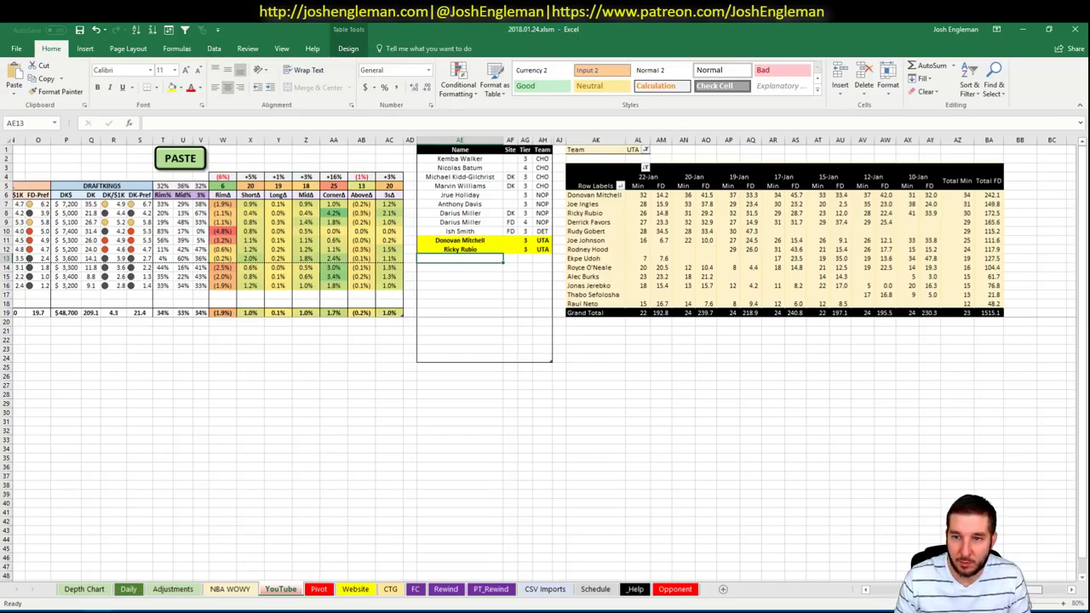
{"action": "scroll", "coordinate": [842, 571], "scroll_direction": "left", "scroll_amount": 5}
{"action": "type", "text": "Rodney Hood"}
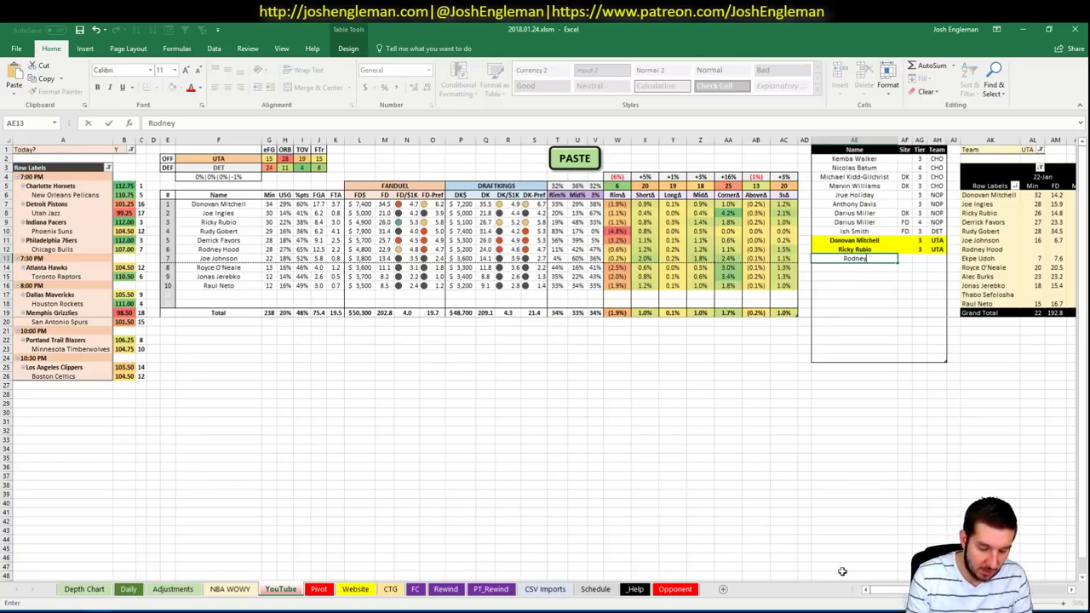
{"action": "key", "text": "Tab"}
{"action": "key", "text": "Tab"}
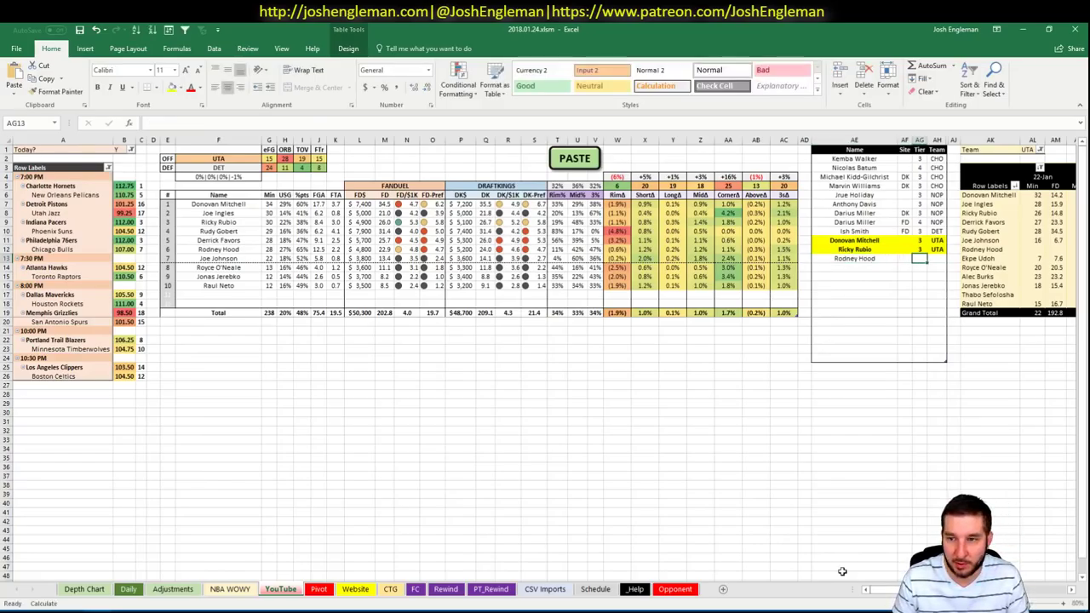
{"action": "type", "text": "4"}
{"action": "key", "text": "Return"}
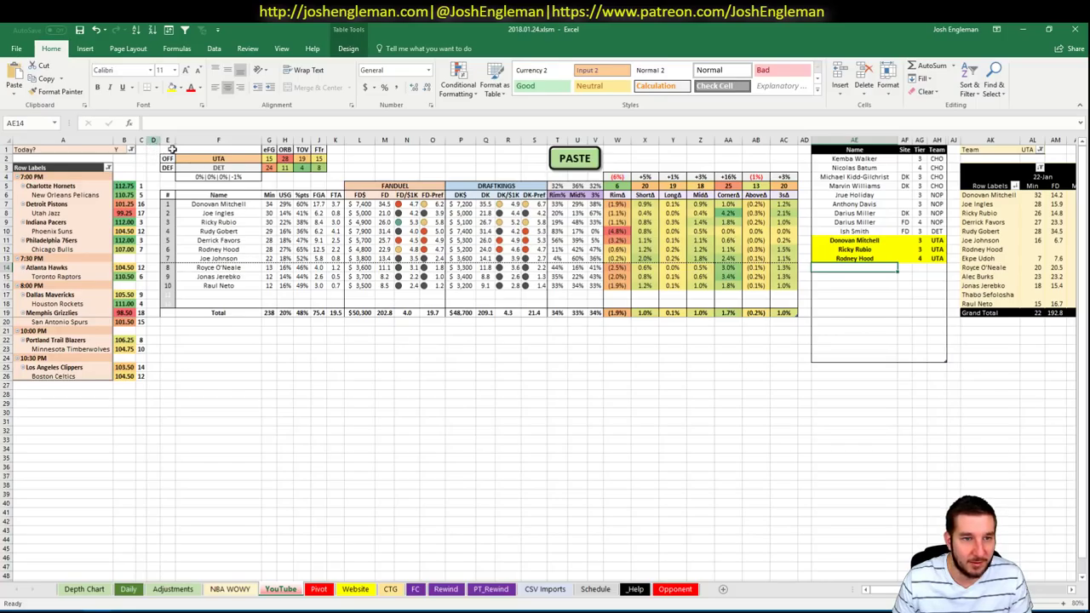
Set the offense team of the matchup table to IND
{"action": "left_click", "coordinate": [199, 158]}
{"action": "type", "text": "IND"}
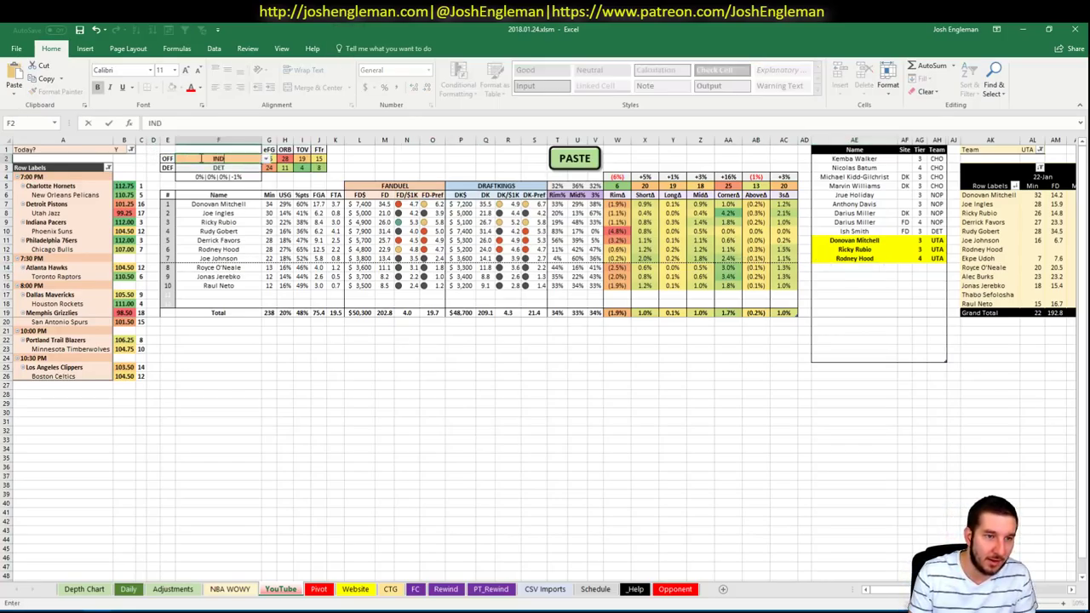
{"action": "key", "text": "Up"}
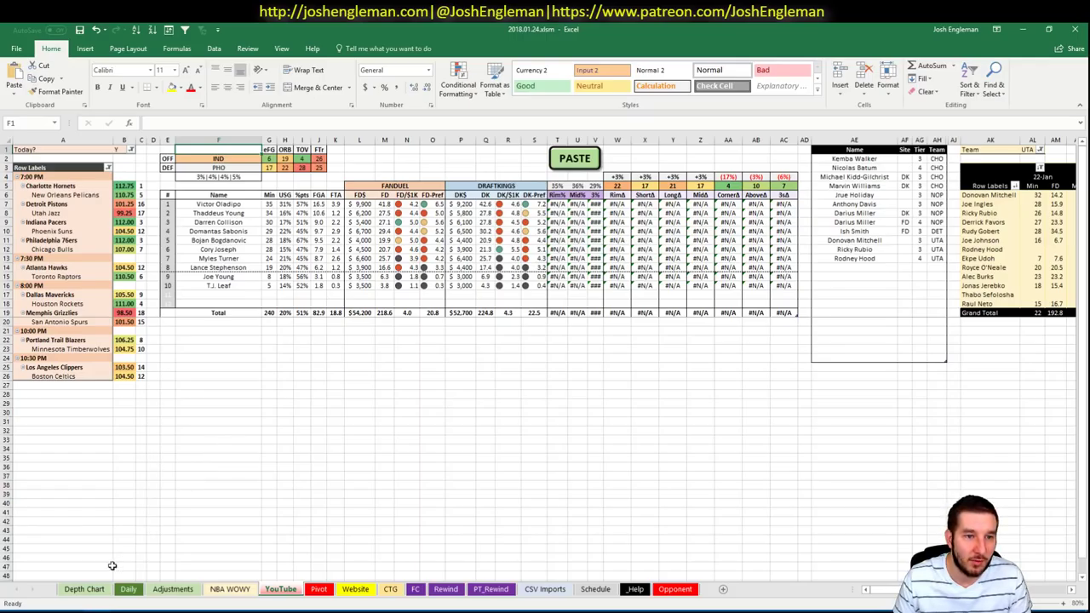
Switch to Cleaning the Glass in the browser and open the Indiana Pacers team page at the Shooting: Frequency table
{"action": "key", "text": "alt+Tab"}
{"action": "left_click", "coordinate": [285, 112]}
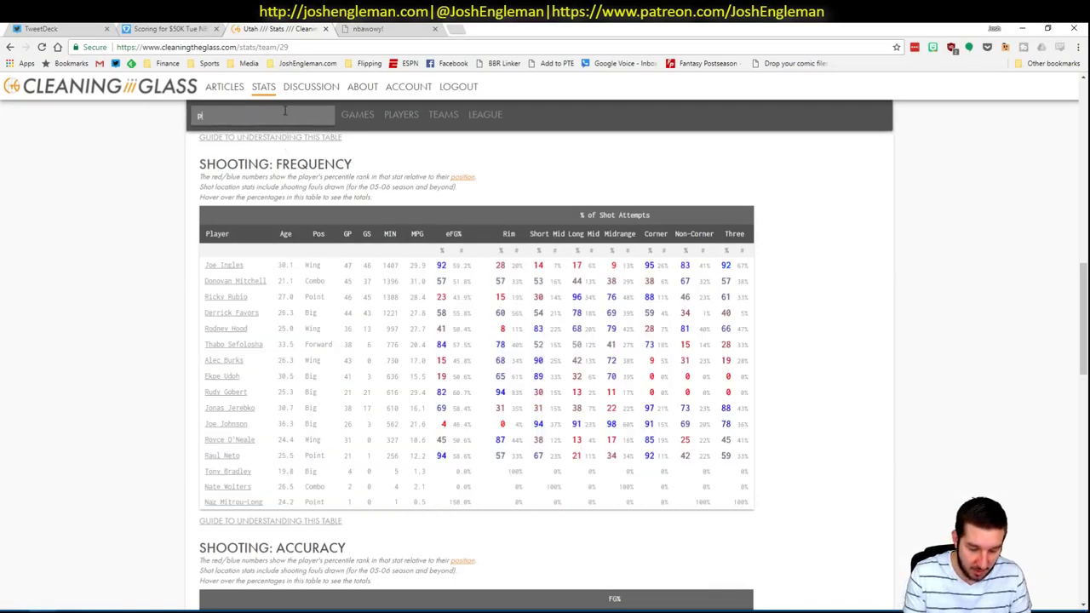
{"action": "type", "text": "pacer"}
{"action": "left_click", "coordinate": [285, 135]}
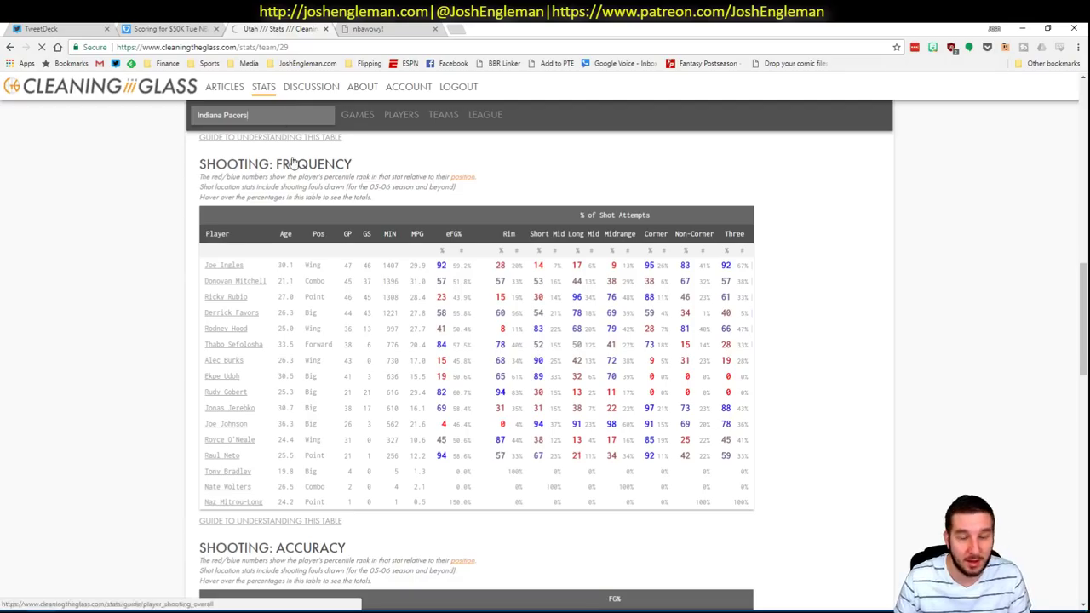
{"action": "left_click", "coordinate": [365, 316]}
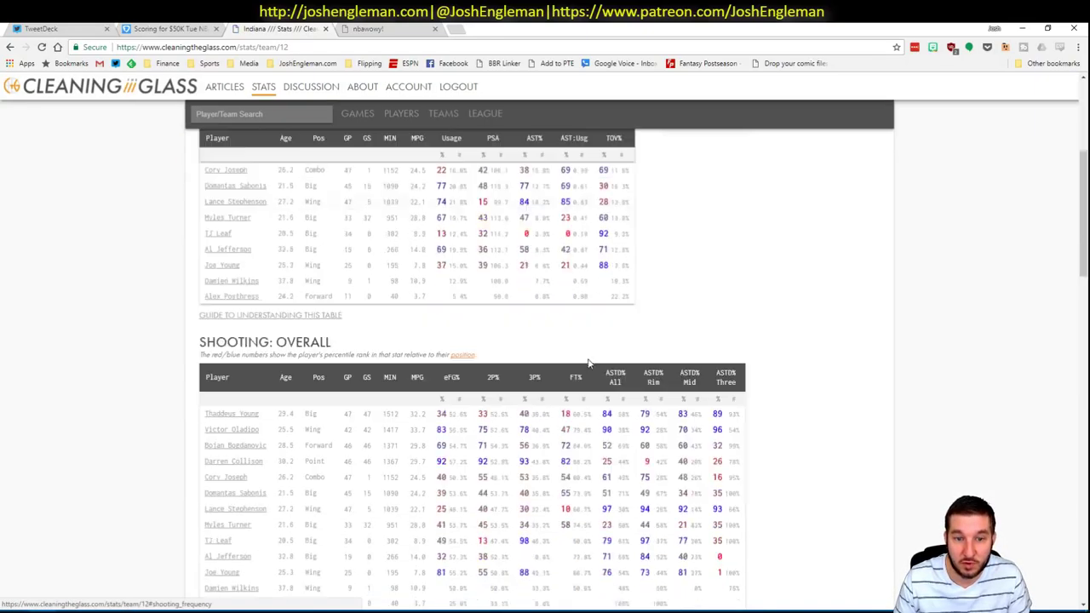
Copy the Indiana player rows of the Shooting: Frequency table and load them into the Excel workbook with its paste macro
{"action": "left_click_drag", "start_coordinate": [758, 460], "coordinate": [208, 266]}
{"action": "key", "text": "alt+Tab"}
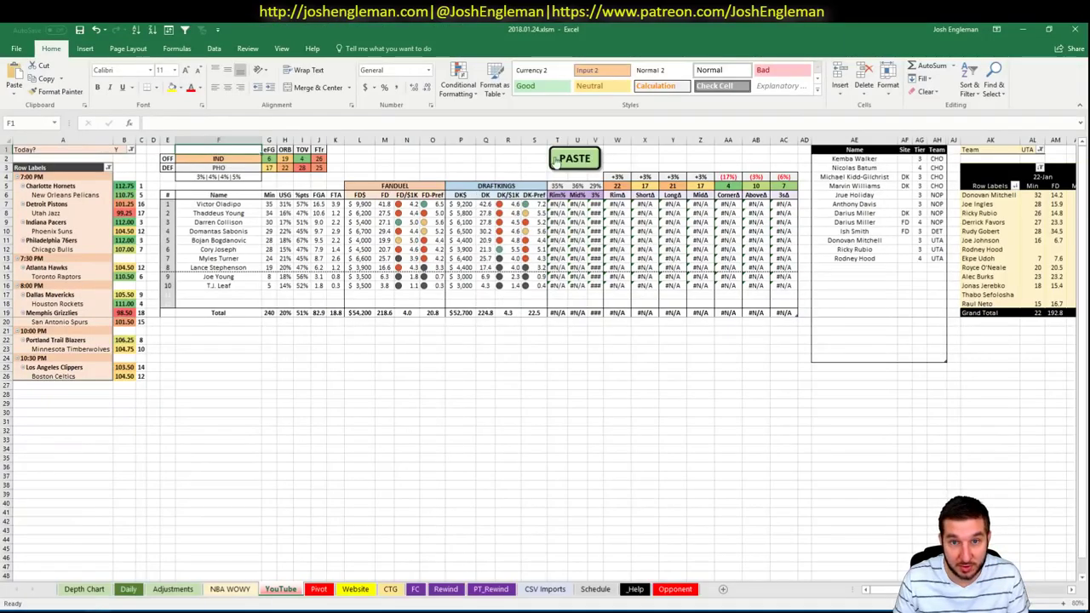
{"action": "left_click", "coordinate": [575, 156]}
{"action": "left_click", "coordinate": [889, 266]}
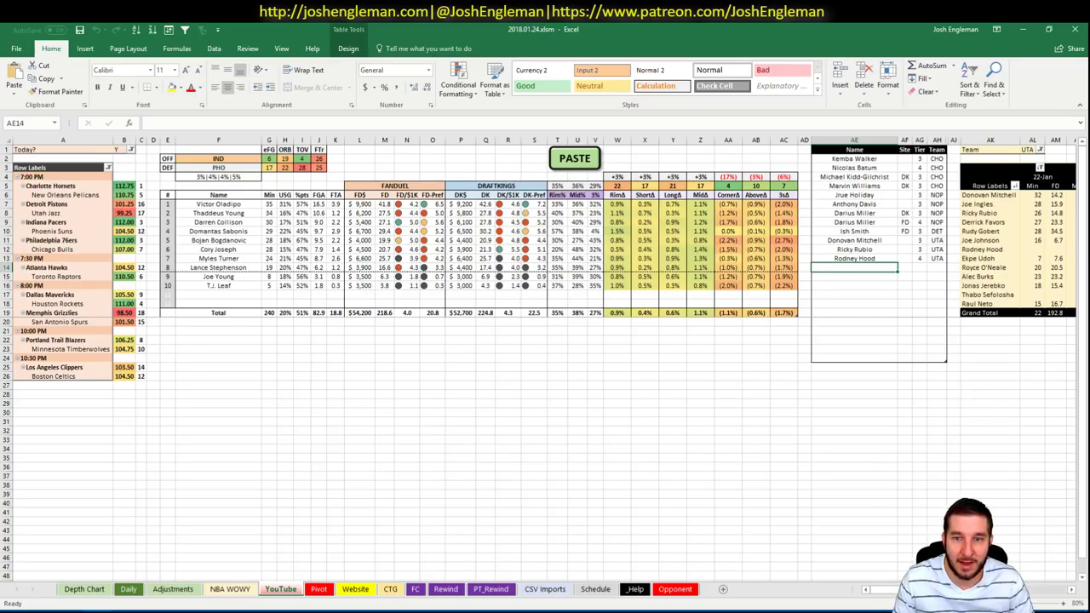
Set the game-log PivotTable's Team filter to IND
{"action": "scroll", "coordinate": [545, 357], "scroll_direction": "right", "scroll_amount": 5}
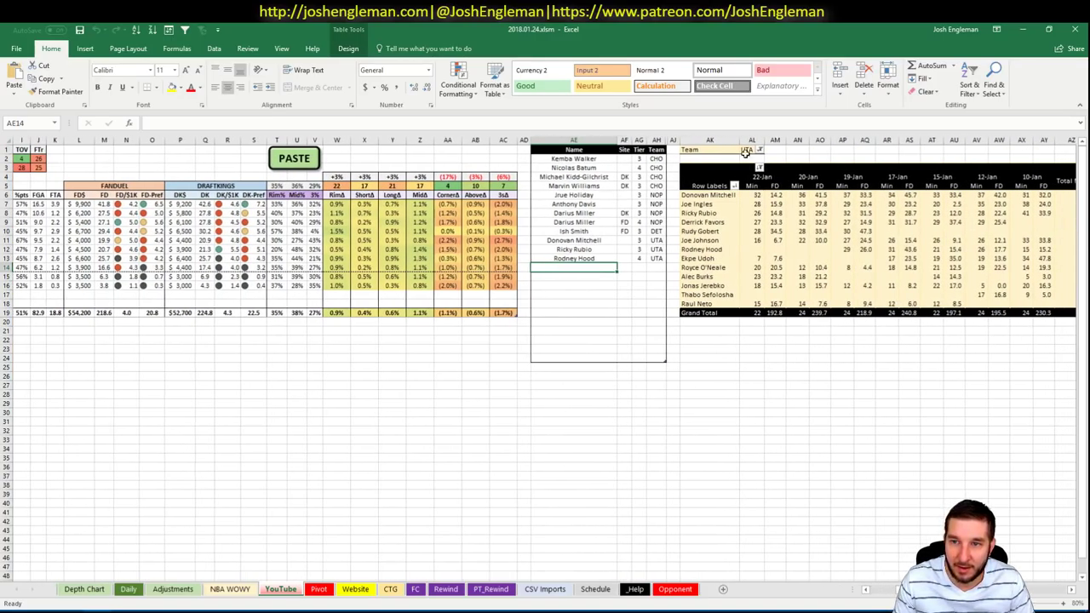
{"action": "left_click", "coordinate": [747, 149]}
{"action": "type", "text": "IND"}
{"action": "key", "text": "Return"}
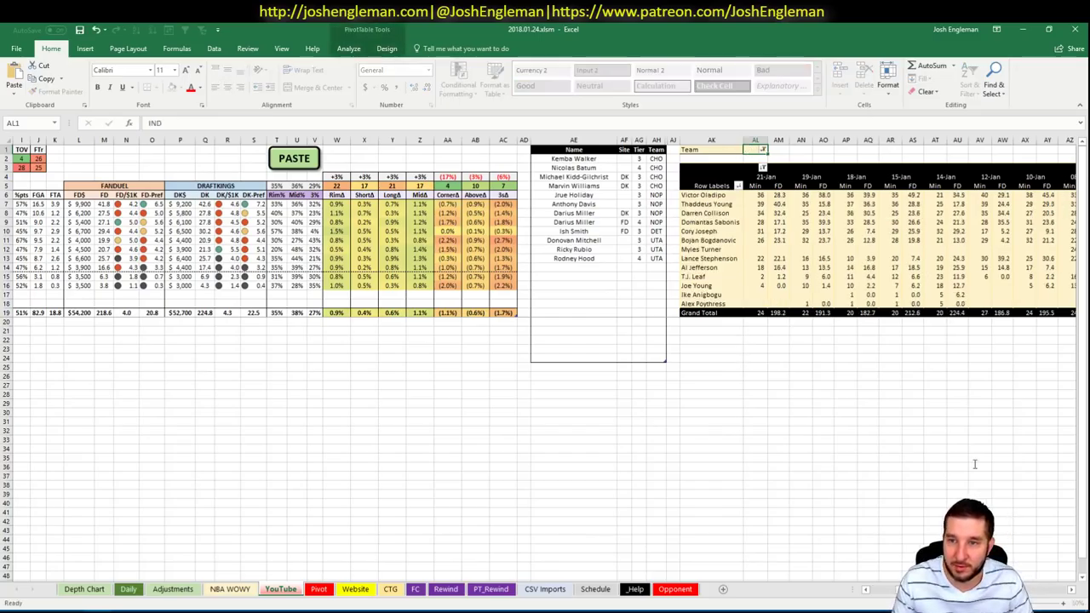
Check the Indiana game logs and add Victor Oladipo below Rodney Hood with tier 3, leaving the site blank
{"action": "scroll", "coordinate": [888, 594], "scroll_direction": "left", "scroll_amount": 5}
{"action": "scroll", "coordinate": [888, 593], "scroll_direction": "right", "scroll_amount": 5}
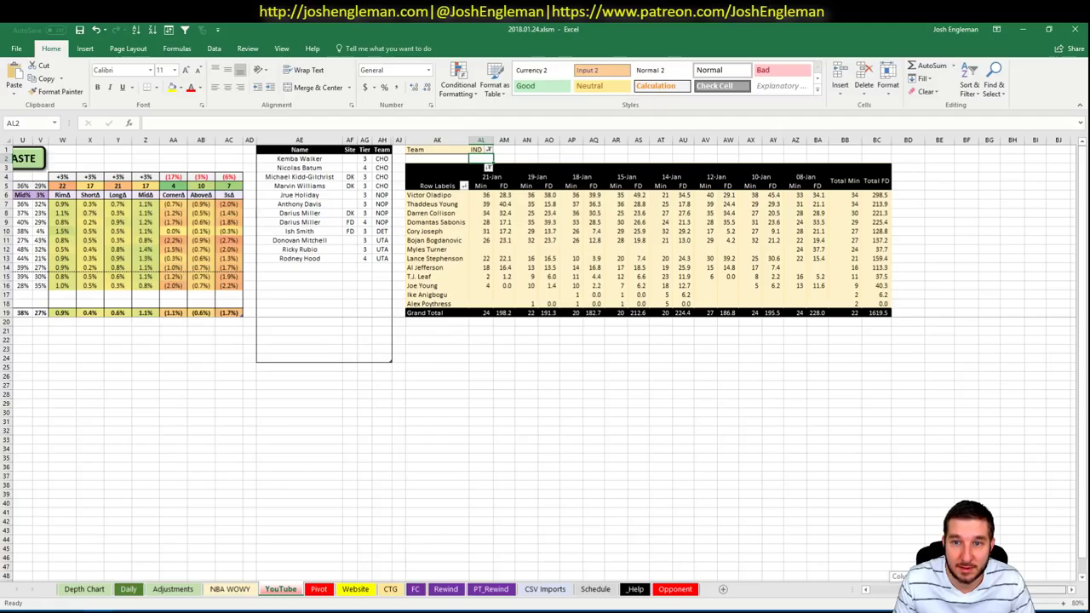
{"action": "scroll", "coordinate": [843, 567], "scroll_direction": "left", "scroll_amount": 5}
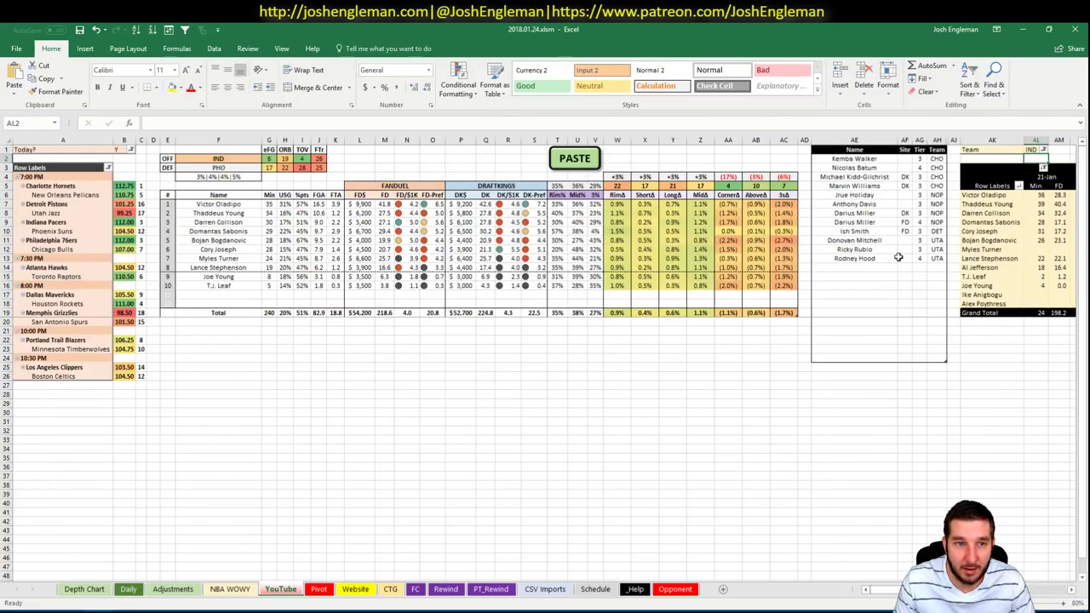
{"action": "left_click", "coordinate": [865, 266]}
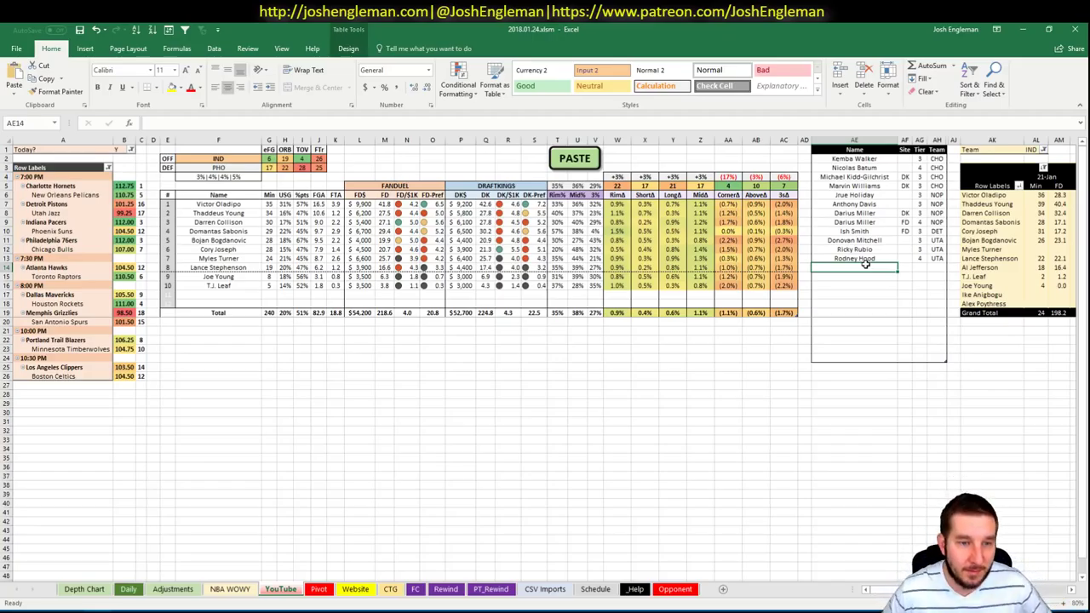
{"action": "type", "text": "Victo"}
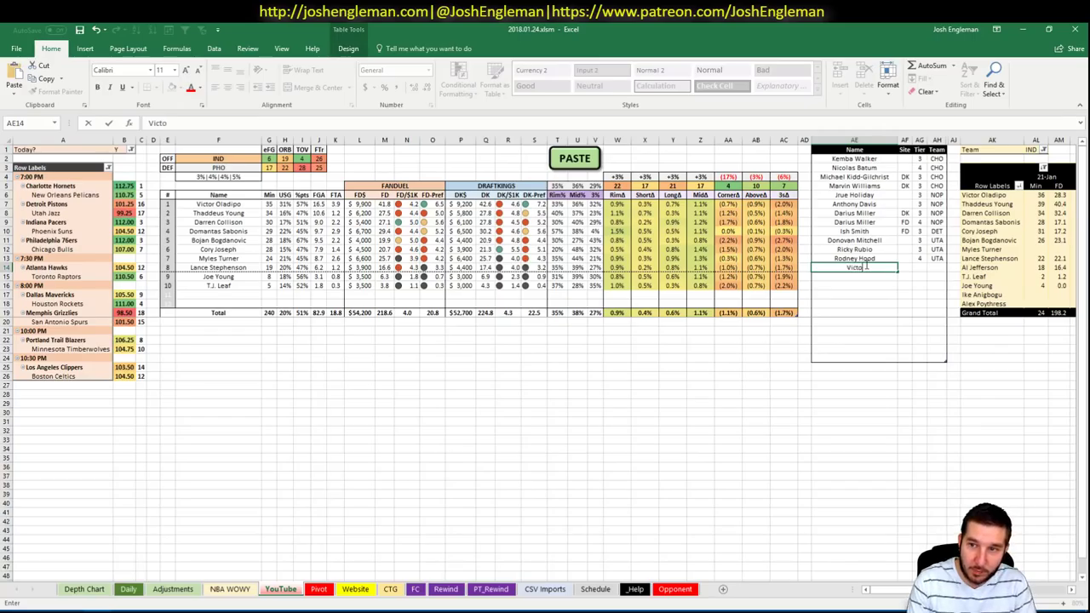
{"action": "type", "text": "r Oladipo"}
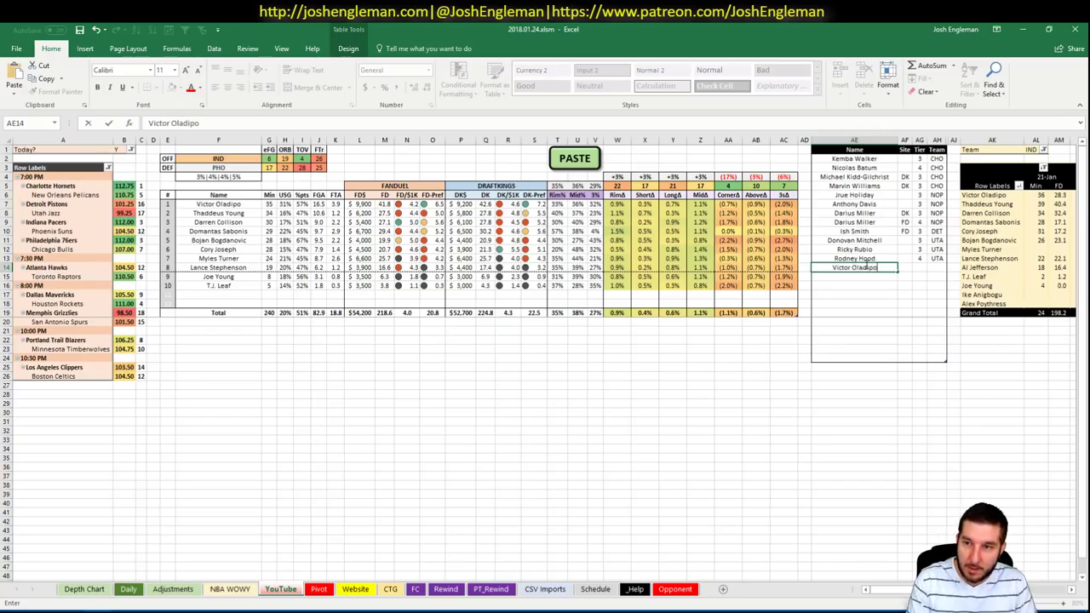
{"action": "key", "text": "Tab"}
{"action": "key", "text": "Tab"}
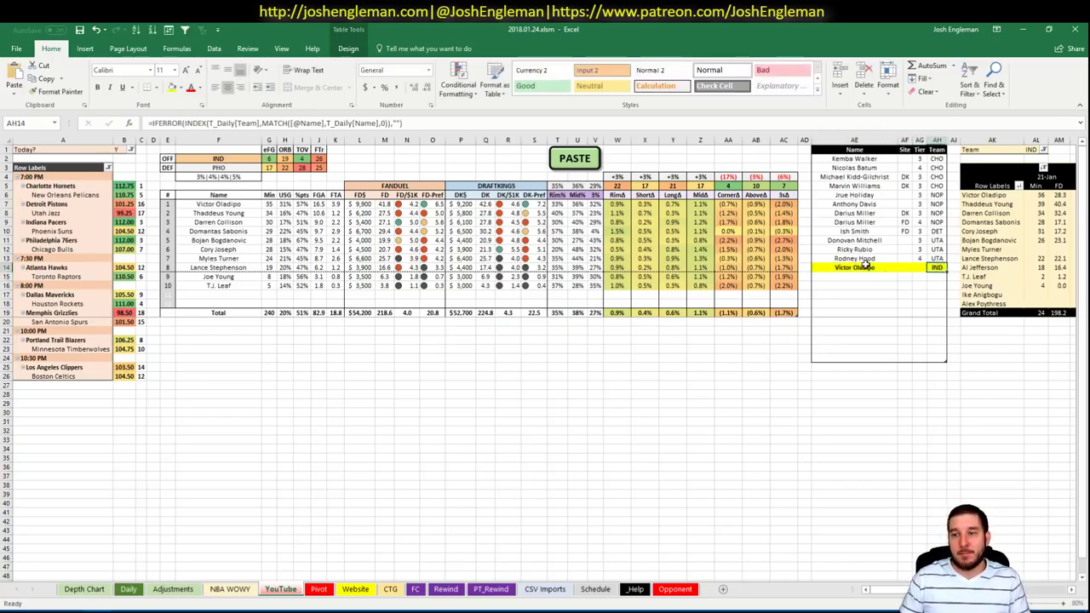
{"action": "type", "text": "3"}
{"action": "key", "text": "Return"}
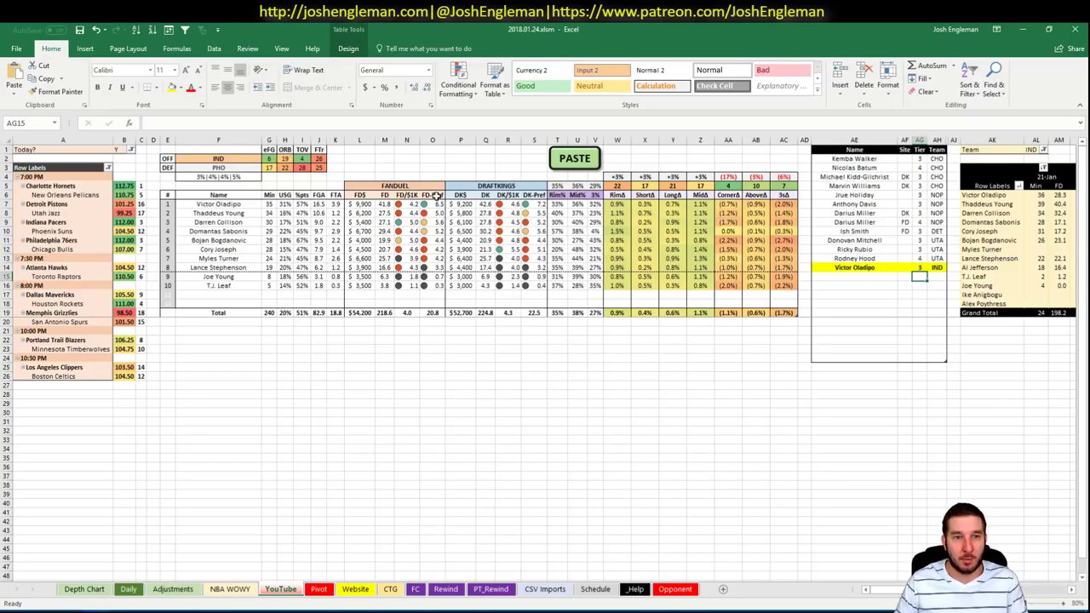
Review Indiana's salaries and game logs and add Thaddeus Young below Victor Oladipo with tier 3, leaving the site blank
{"action": "left_click", "coordinate": [365, 204]}
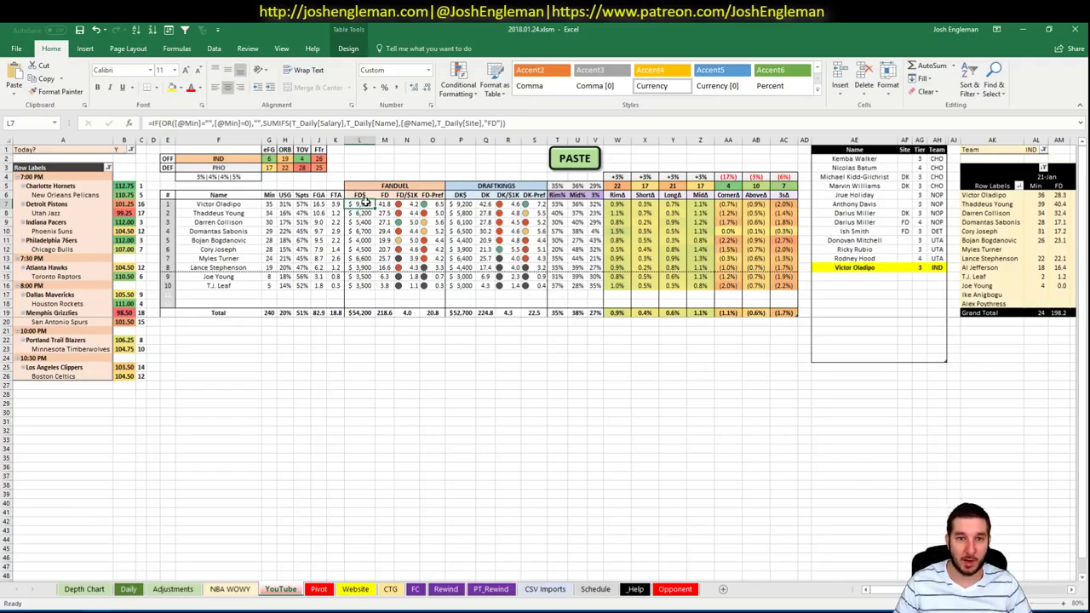
{"action": "left_click", "coordinate": [881, 284]}
{"action": "left_click", "coordinate": [878, 277]}
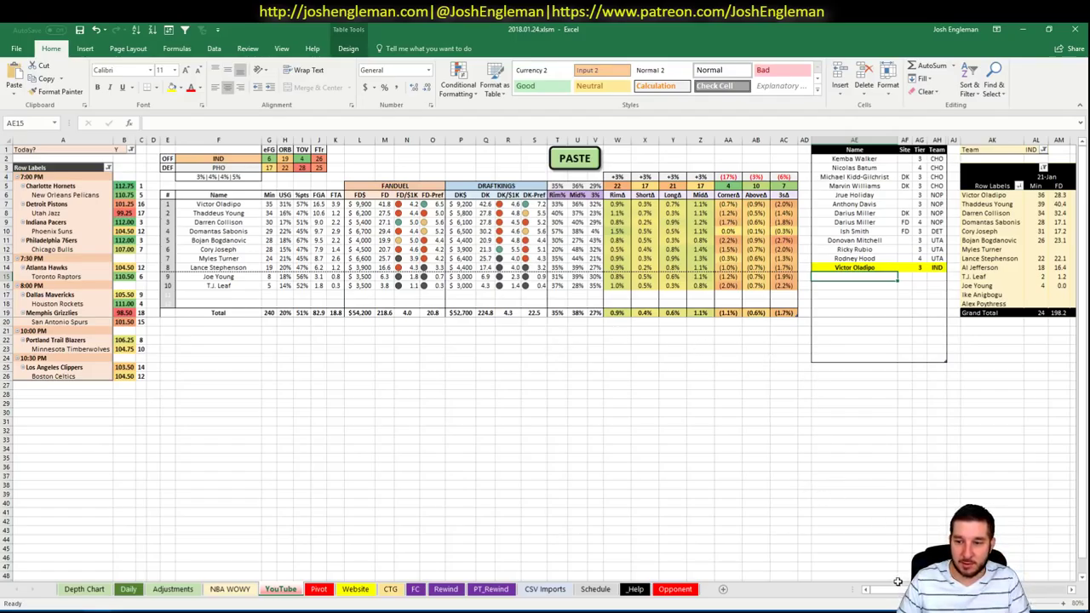
{"action": "left_click_drag", "start_coordinate": [898, 582], "coordinate": [1052, 589]}
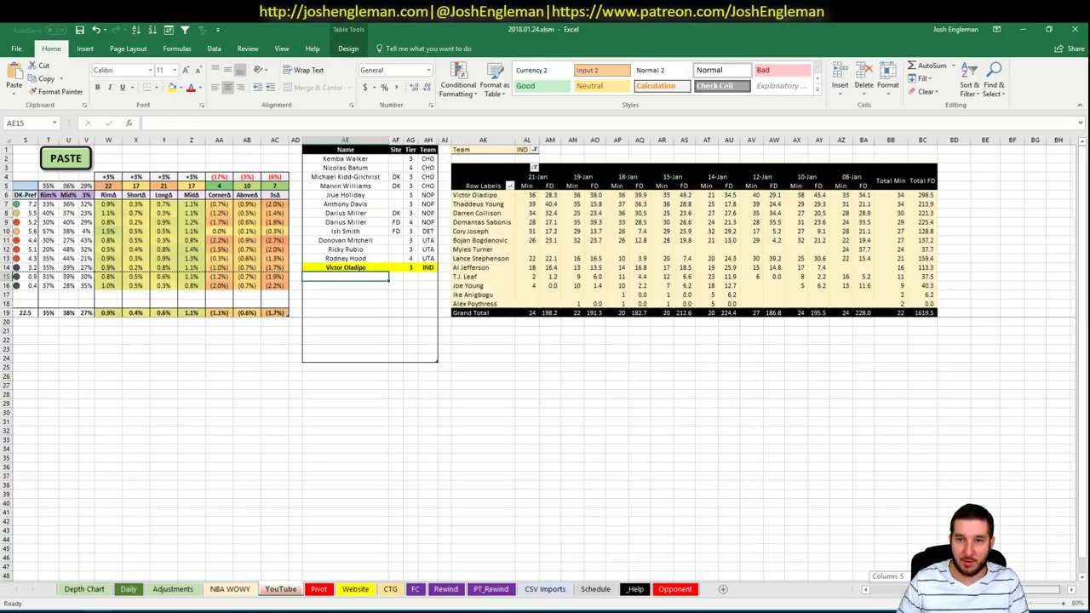
{"action": "left_click_drag", "start_coordinate": [1052, 590], "coordinate": [844, 566]}
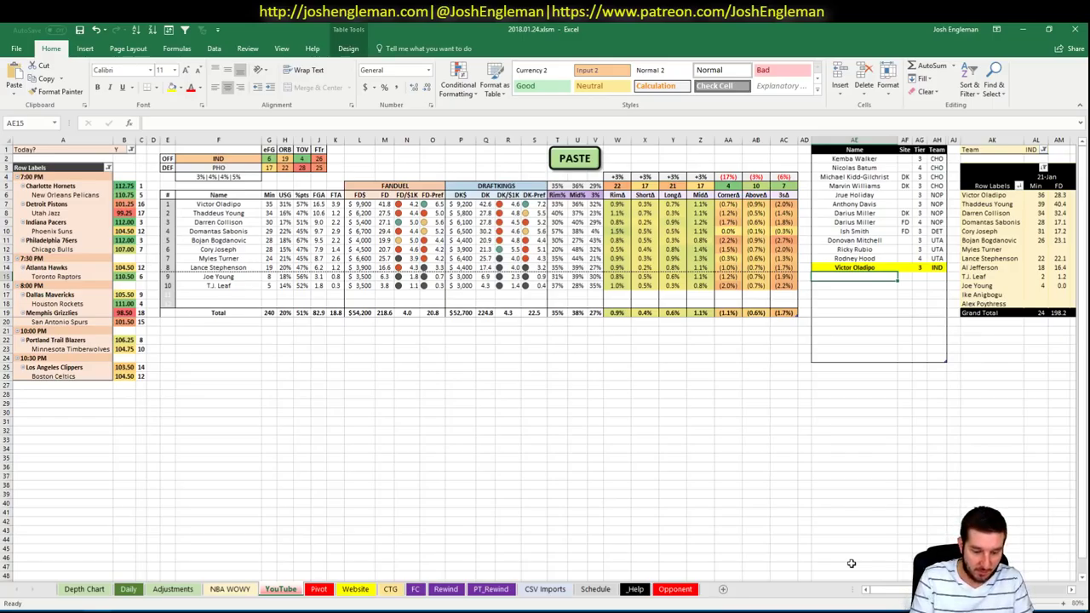
{"action": "type", "text": "Thaddeu"}
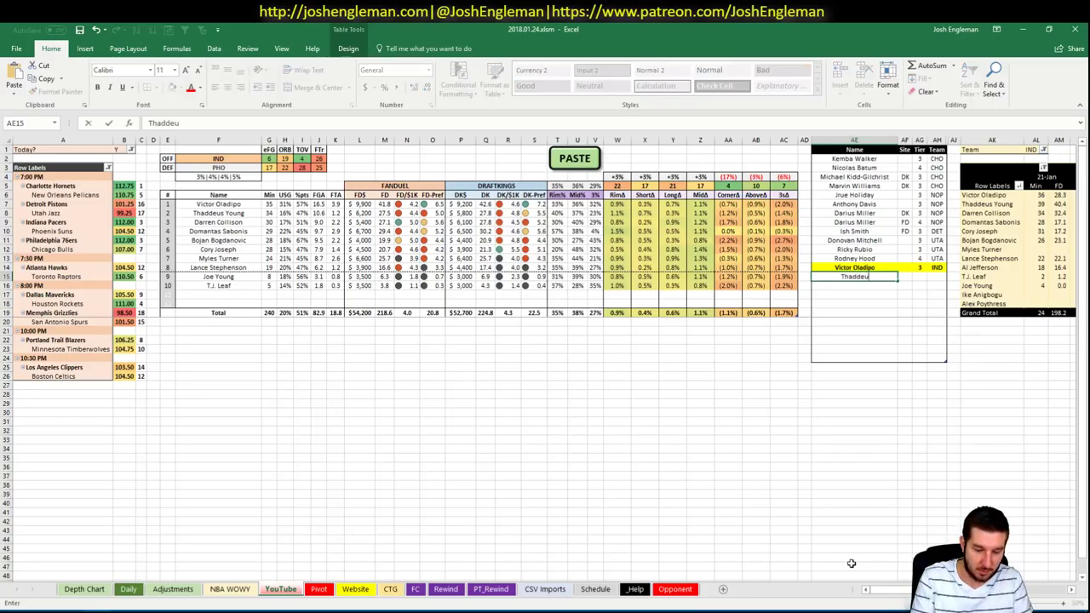
{"action": "type", "text": "s Young"}
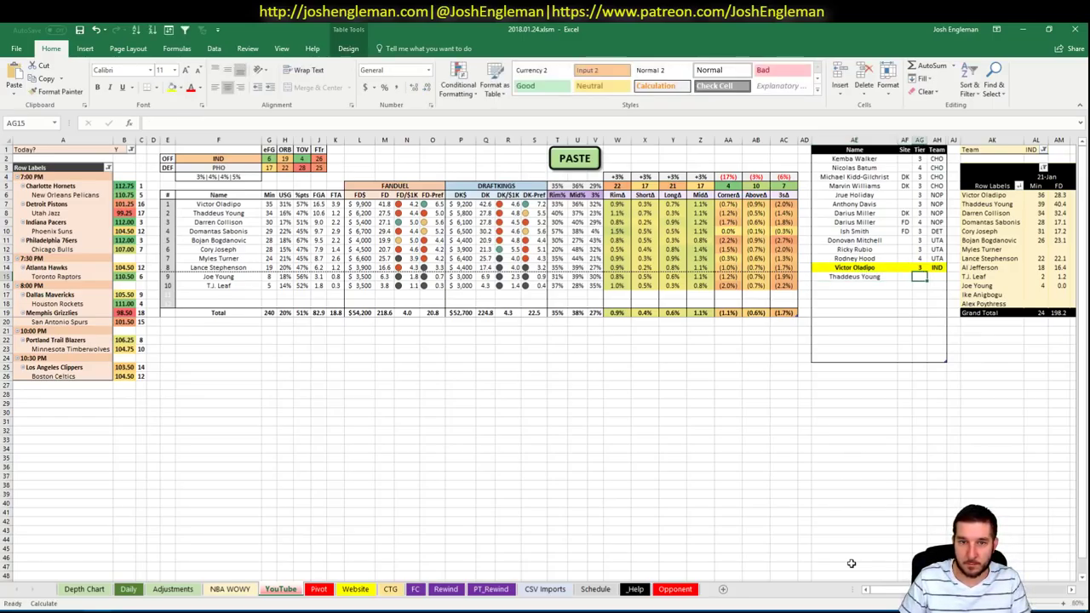
{"action": "key", "text": "Return"}
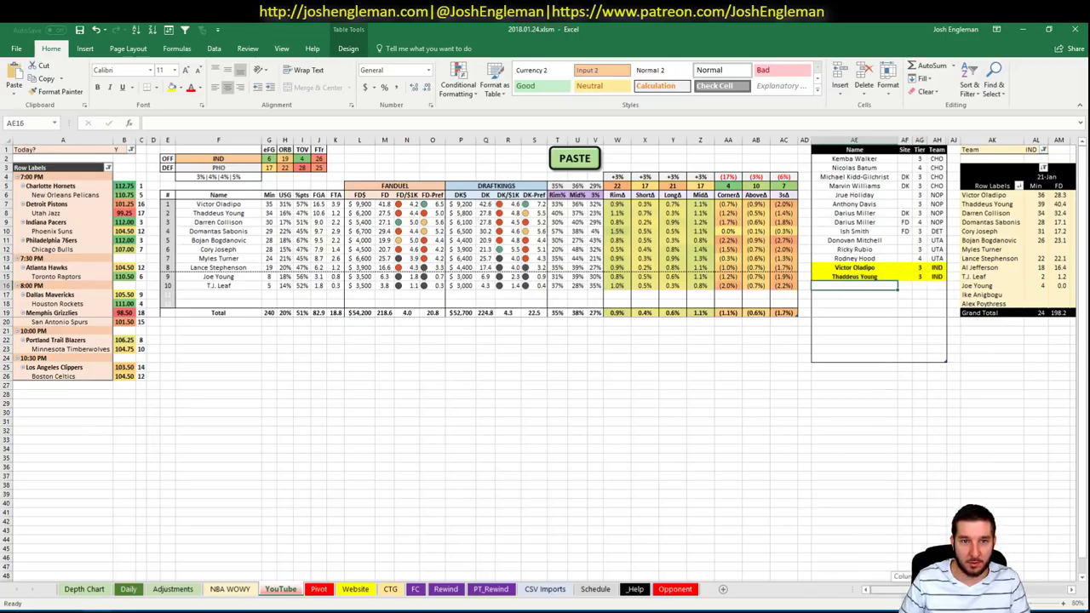
Check the Indiana game logs and add Darren Collison below Thaddeus Young with tier 2, leaving the site blank
{"action": "scroll", "coordinate": [545, 358], "scroll_direction": "right", "scroll_amount": 10}
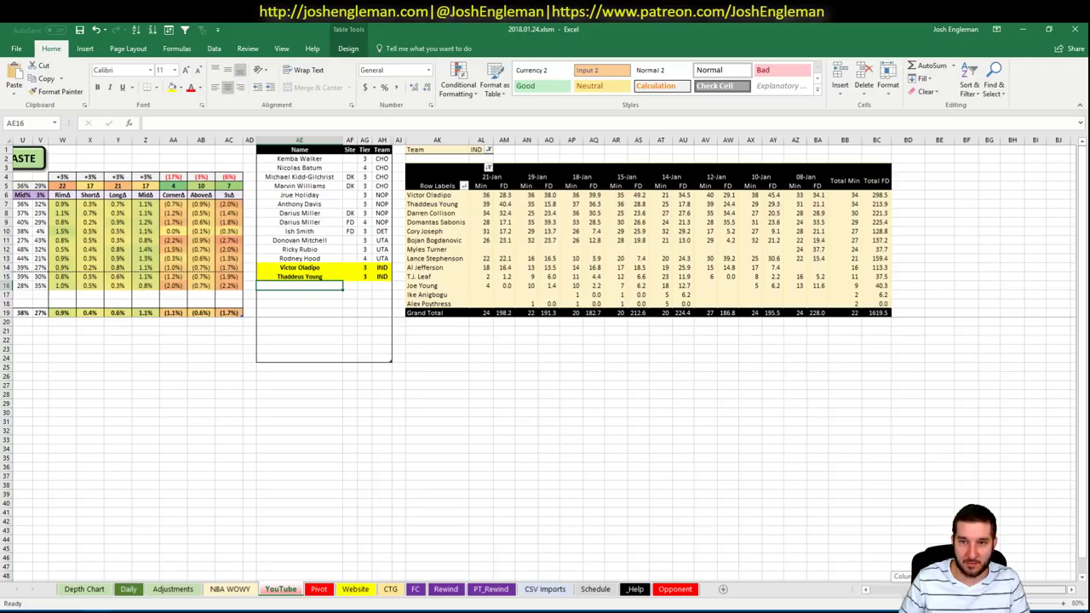
{"action": "scroll", "coordinate": [545, 358], "scroll_direction": "left", "scroll_amount": 8}
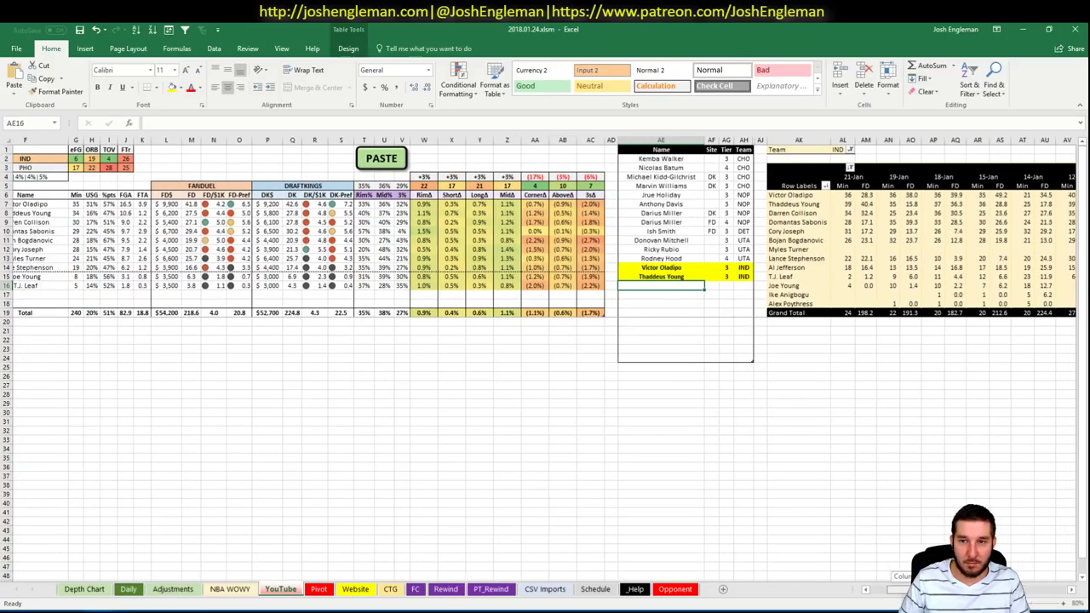
{"action": "scroll", "coordinate": [877, 587], "scroll_direction": "left", "scroll_amount": 3}
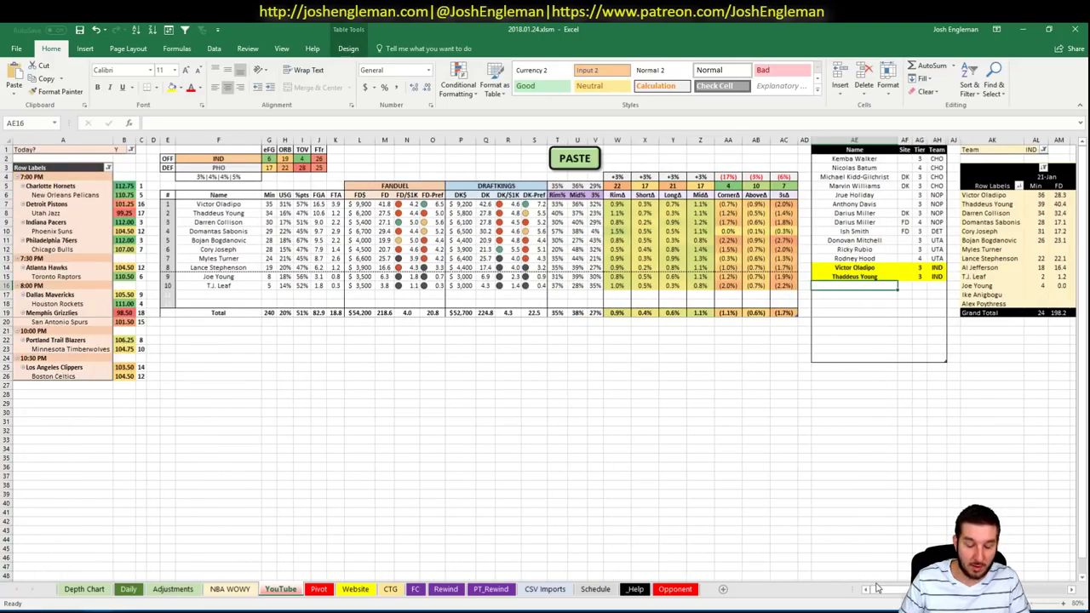
{"action": "type", "text": "Darren Coll"}
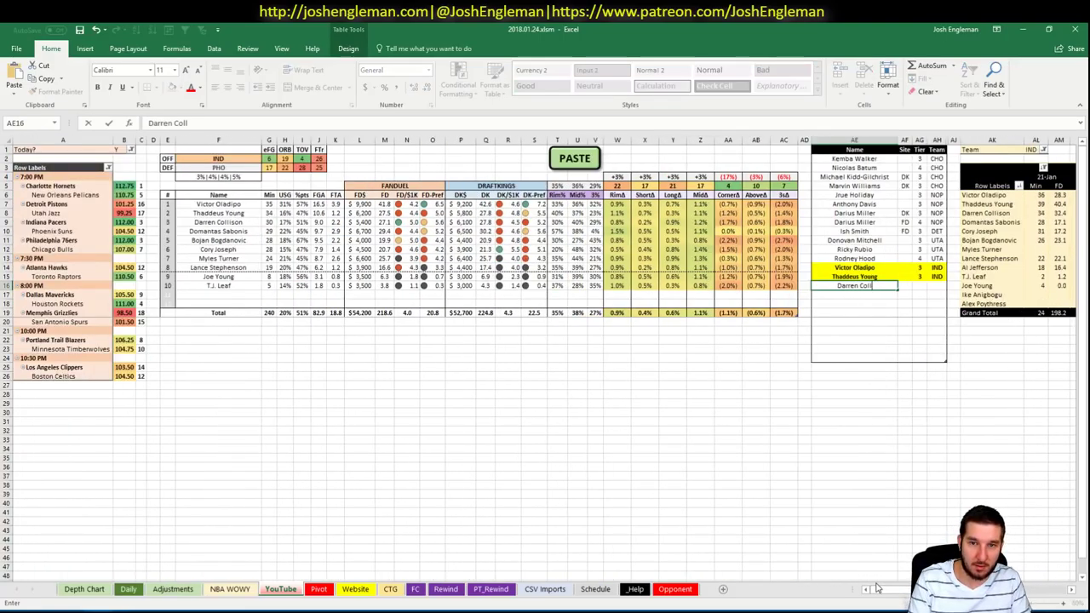
{"action": "type", "text": "ison"}
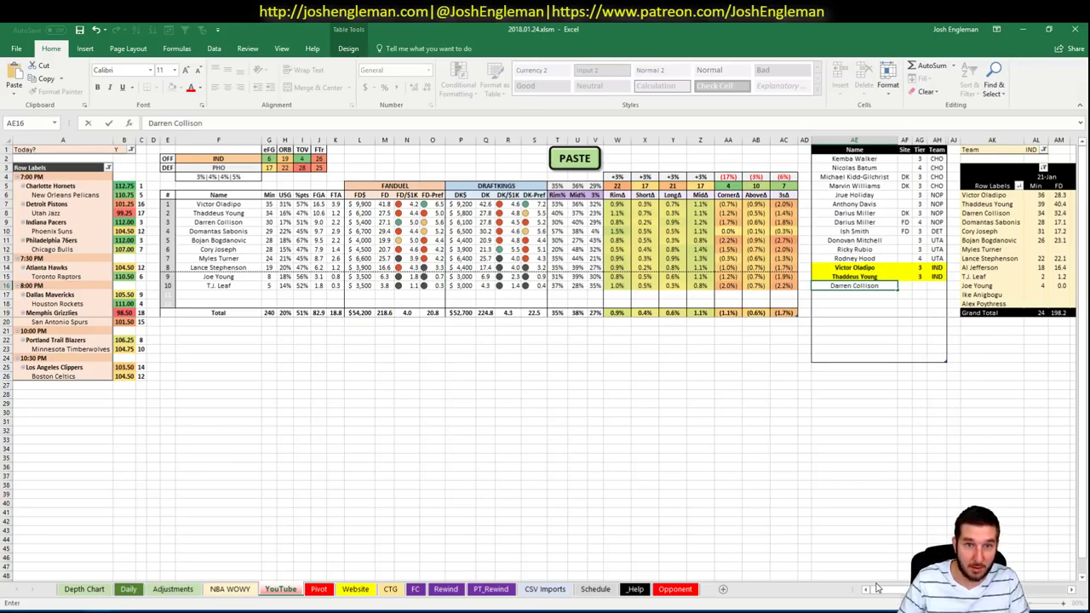
{"action": "key", "text": "Tab"}
{"action": "key", "text": "Tab"}
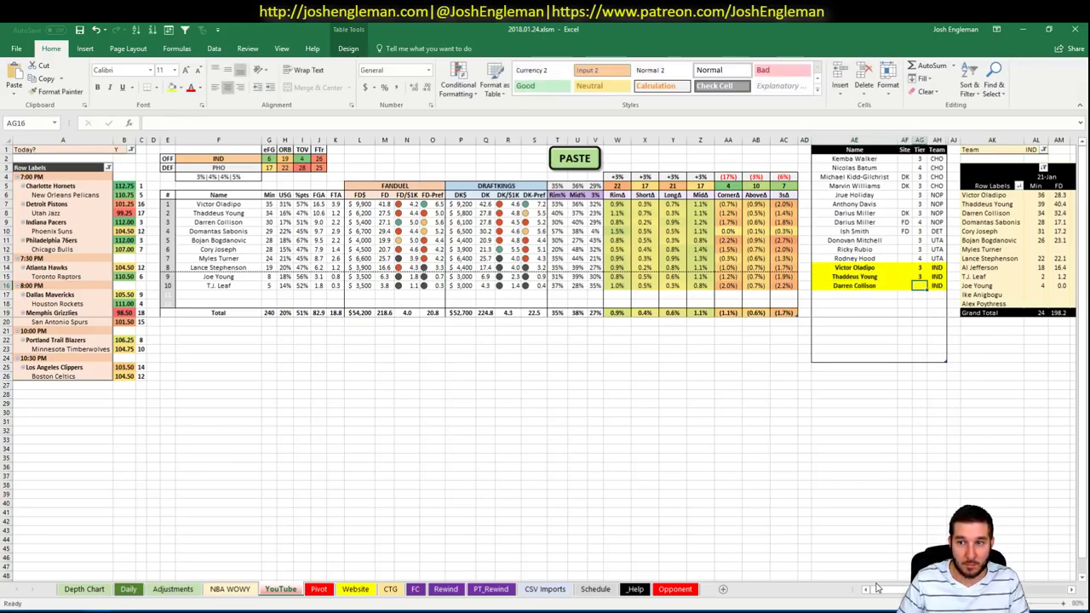
{"action": "type", "text": "3"}
{"action": "key", "text": "Return"}
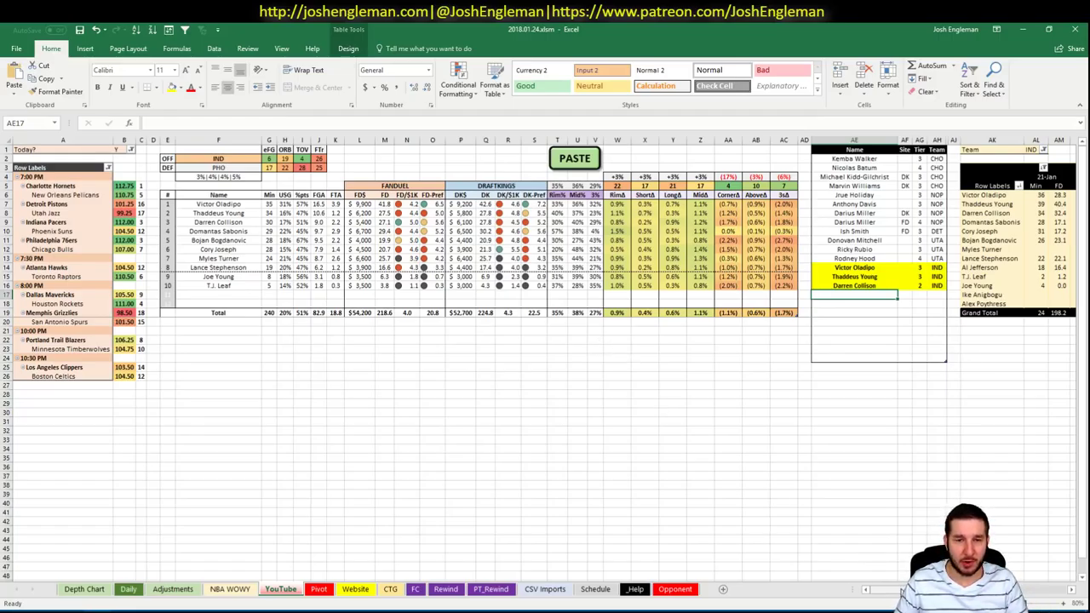
{"action": "left_click_drag", "start_coordinate": [885, 590], "coordinate": [827, 567]}
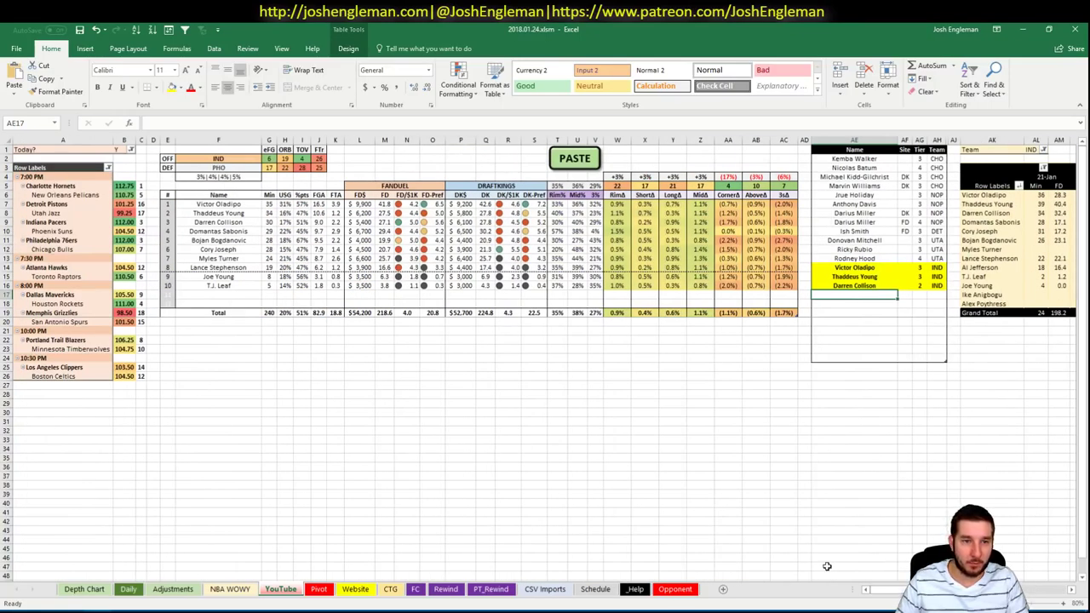
Add Domantas Sabonis below Darren Collison with tier 4, leaving the site blank
{"action": "type", "text": "D"}
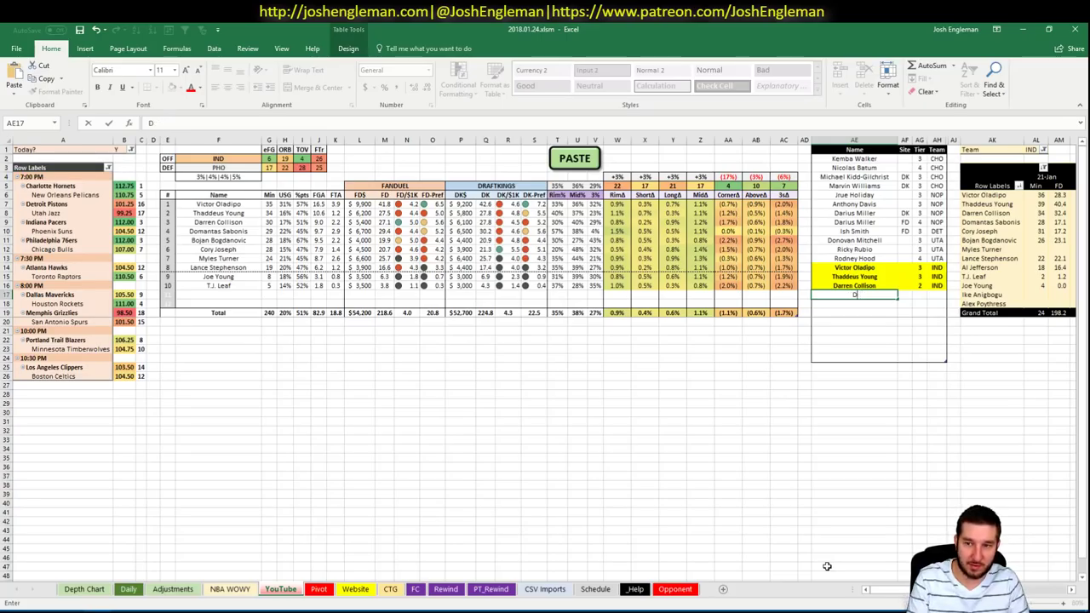
{"action": "type", "text": "omantas Sabonis"}
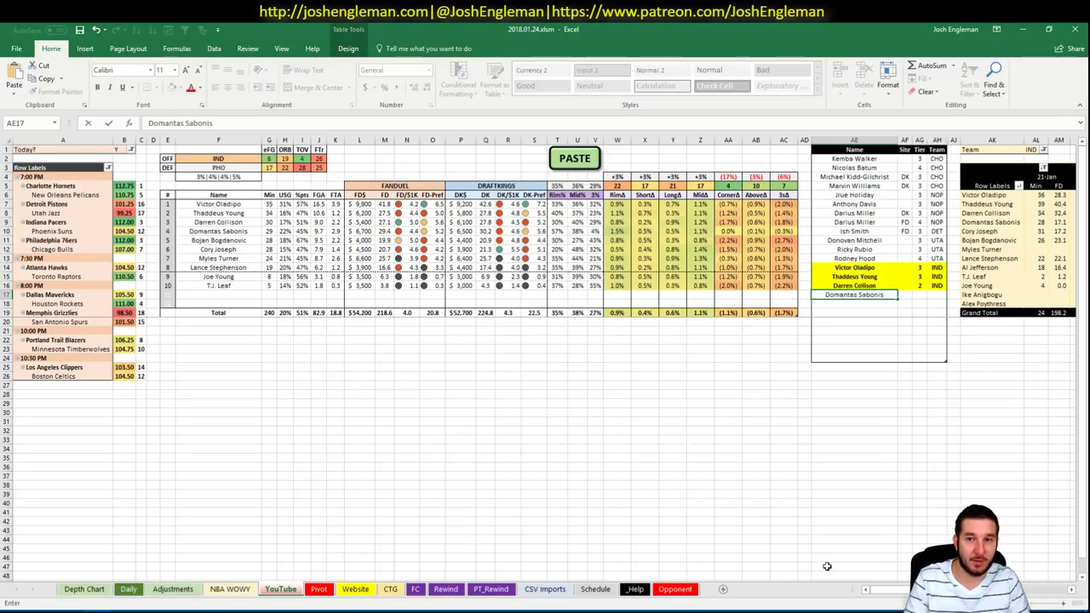
{"action": "key", "text": "Tab"}
{"action": "key", "text": "Tab"}
{"action": "key", "text": "Return"}
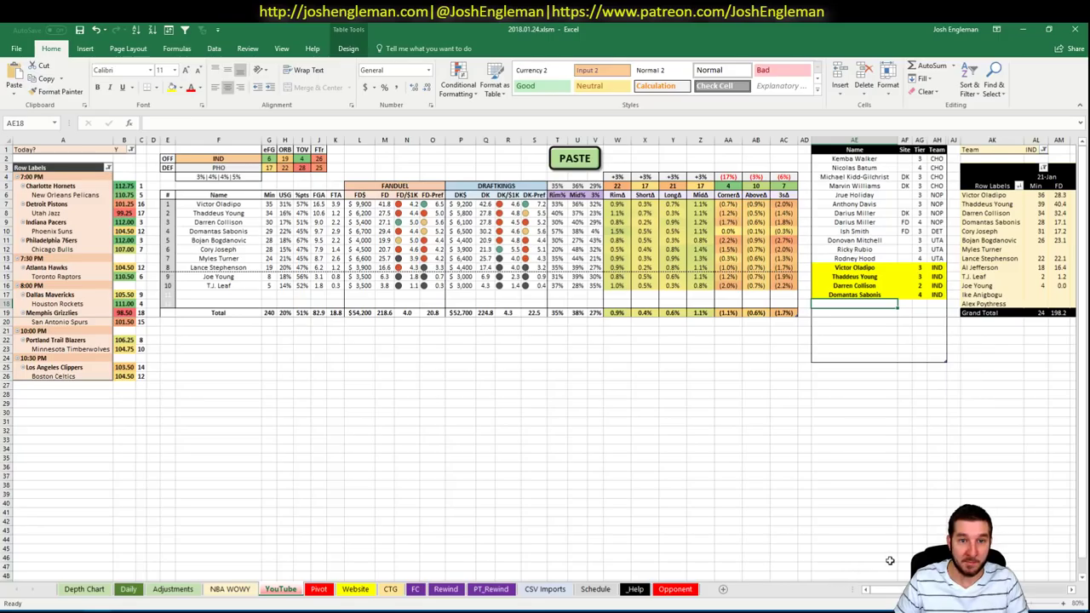
Check the Indiana game logs and add Bojan Bogdanovic below Domantas Sabonis with tier 3, leaving the site blank
{"action": "left_click_drag", "start_coordinate": [886, 589], "coordinate": [891, 590]}
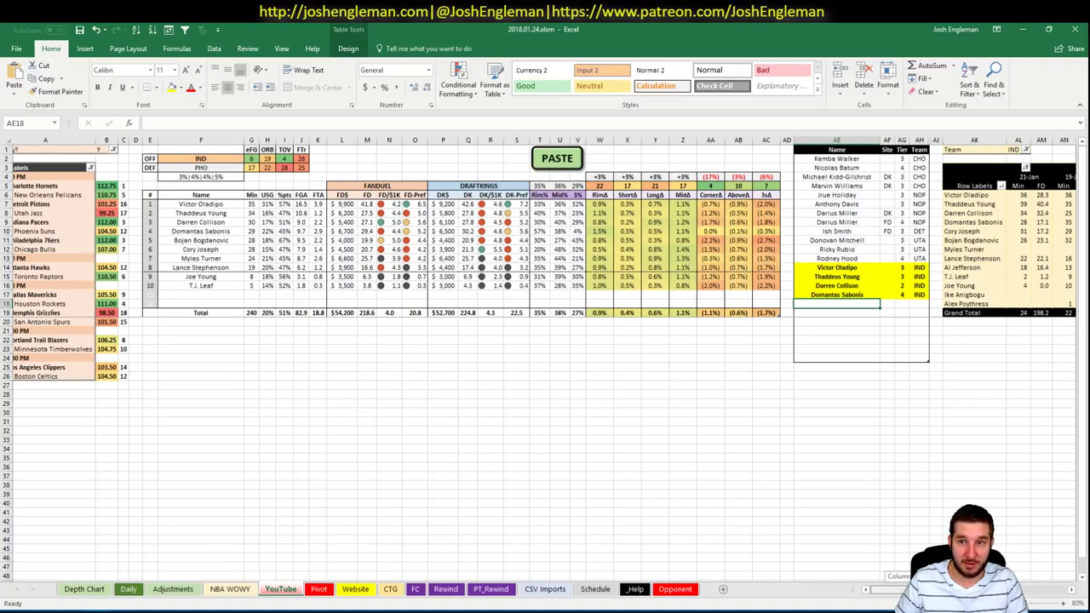
{"action": "left_click_drag", "start_coordinate": [890, 589], "coordinate": [904, 589]}
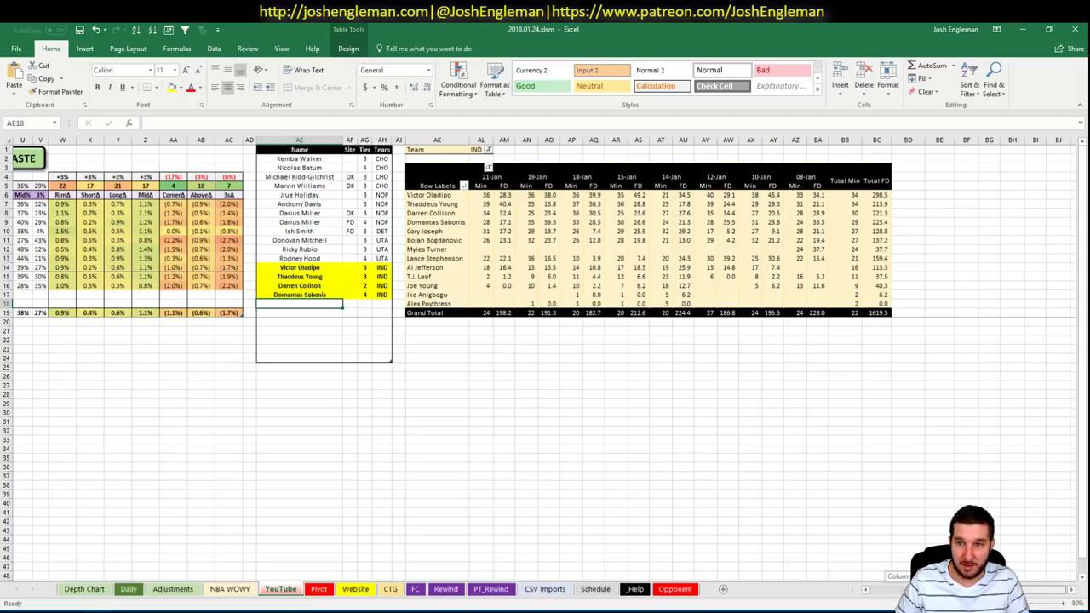
{"action": "left_click_drag", "start_coordinate": [904, 589], "coordinate": [832, 583]}
{"action": "type", "text": "B"}
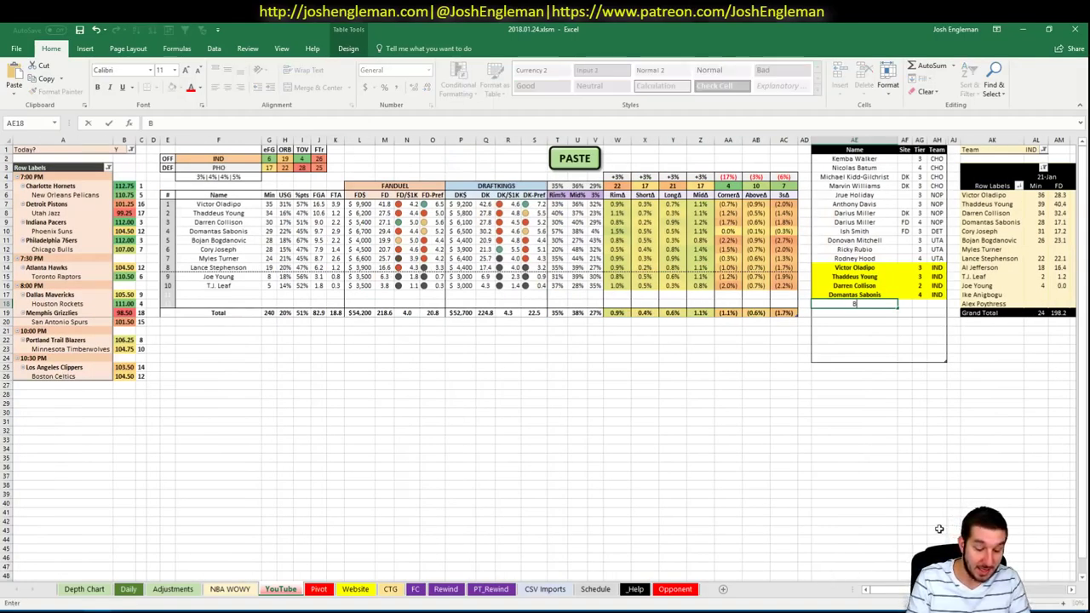
{"action": "type", "text": "ojan Bog"}
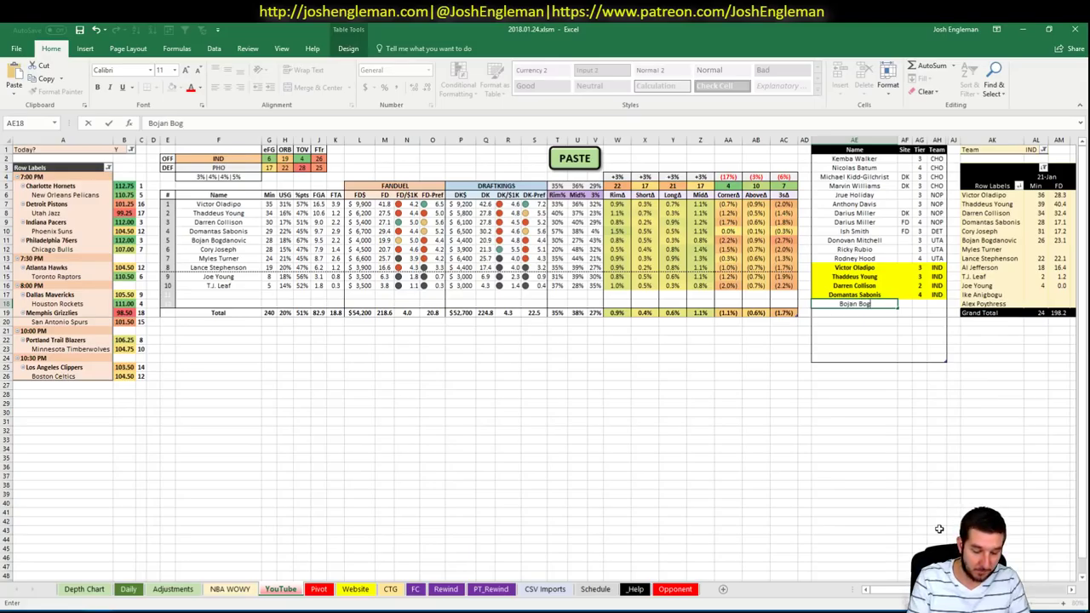
{"action": "type", "text": "danovic"}
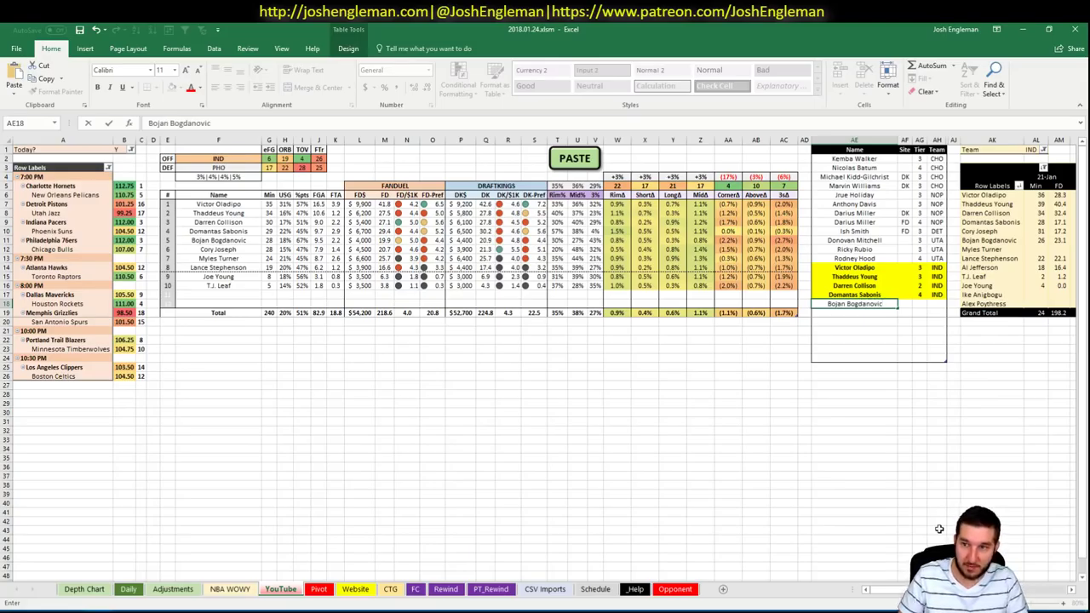
{"action": "key", "text": "Return"}
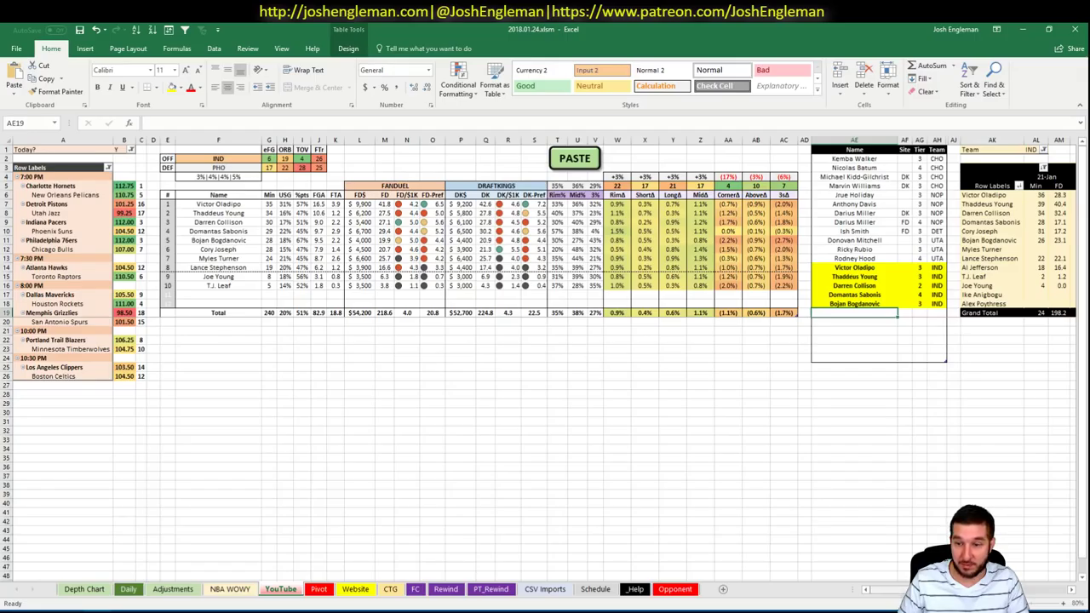
Check the Indiana game logs and add Cory Joseph below Bojan Bogdanovic with site DK and tier 3
{"action": "scroll", "coordinate": [545, 357], "scroll_direction": "right", "scroll_amount": 5}
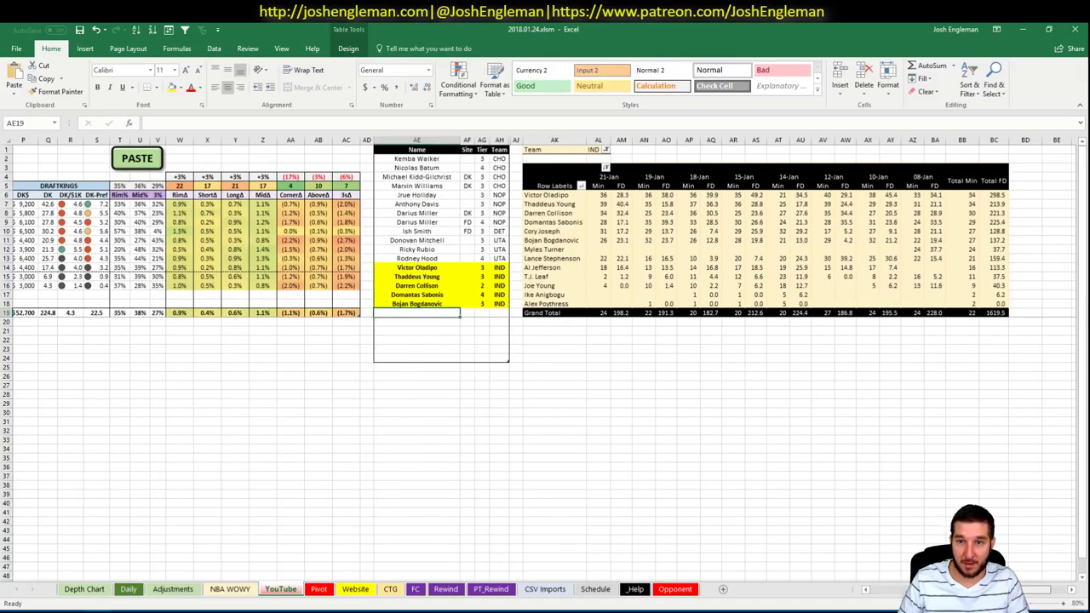
{"action": "scroll", "coordinate": [812, 578], "scroll_direction": "left", "scroll_amount": 5}
{"action": "type", "text": "Cory Joseph"}
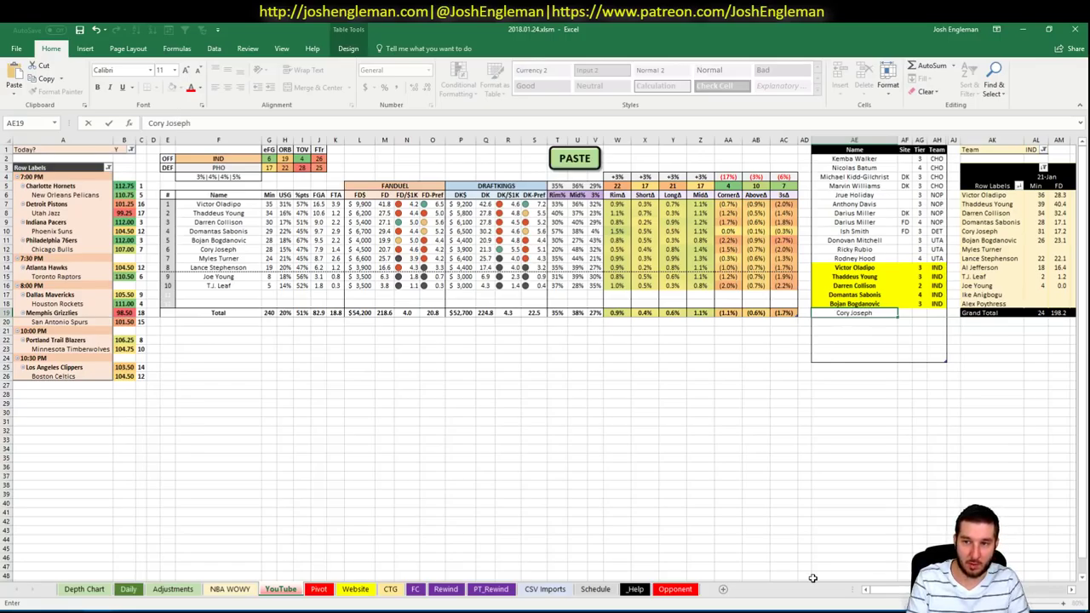
{"action": "key", "text": "Tab"}
{"action": "key", "text": "Tab"}
{"action": "key", "text": "Left"}
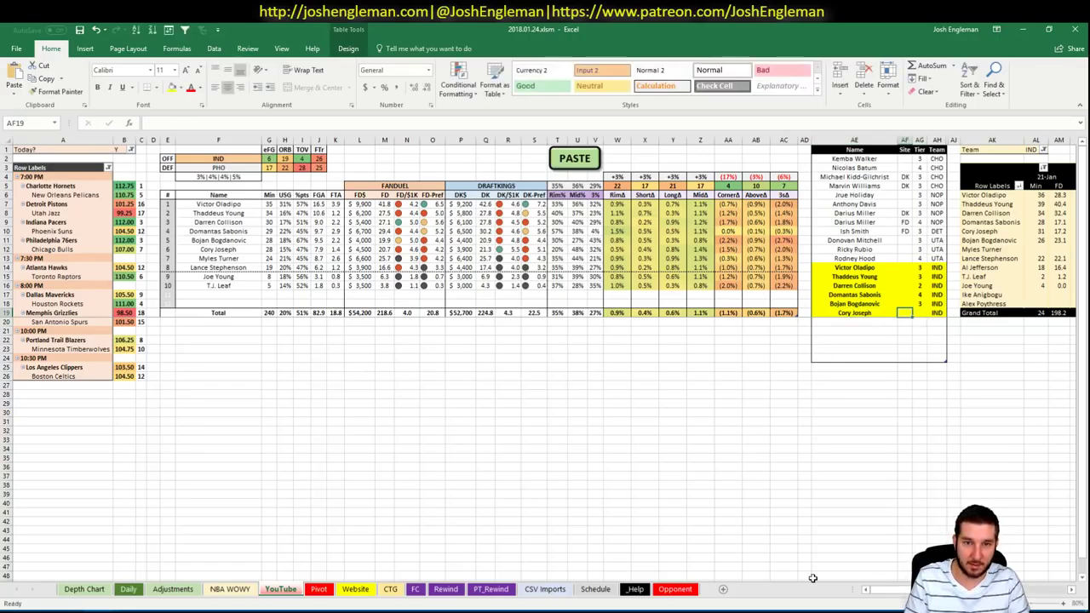
{"action": "type", "text": "DK"}
{"action": "key", "text": "Tab"}
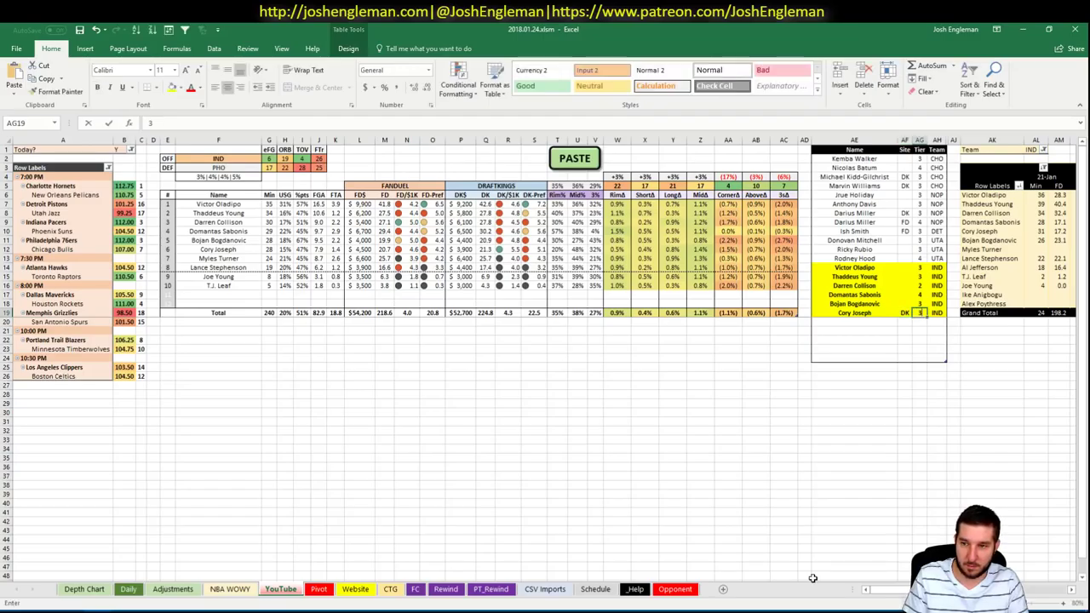
{"action": "left_click", "coordinate": [869, 341]}
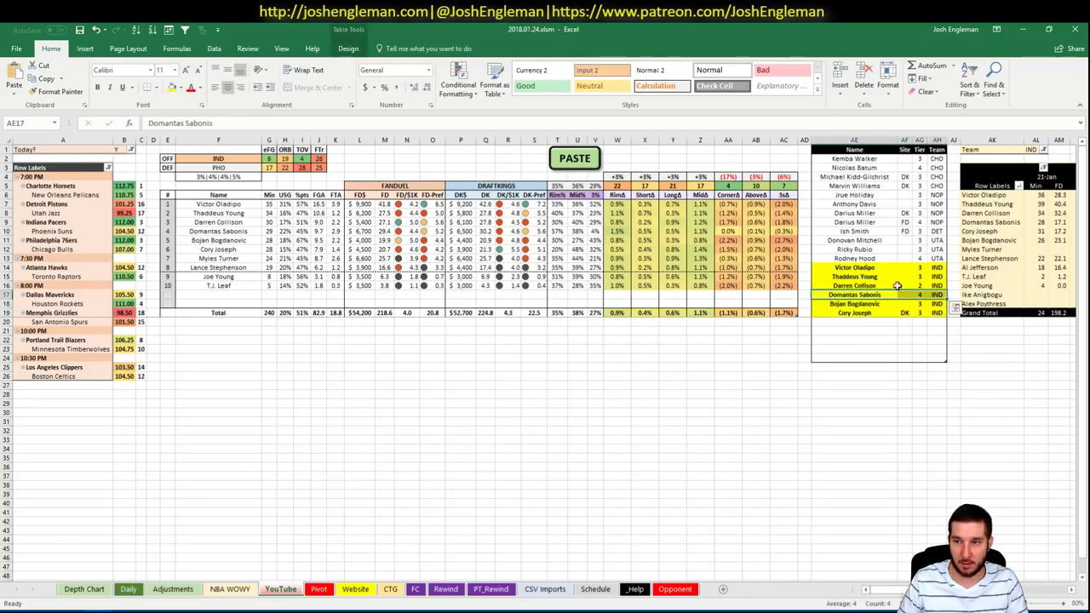
{"action": "left_click", "coordinate": [920, 285]}
{"action": "left_click", "coordinate": [930, 359]}
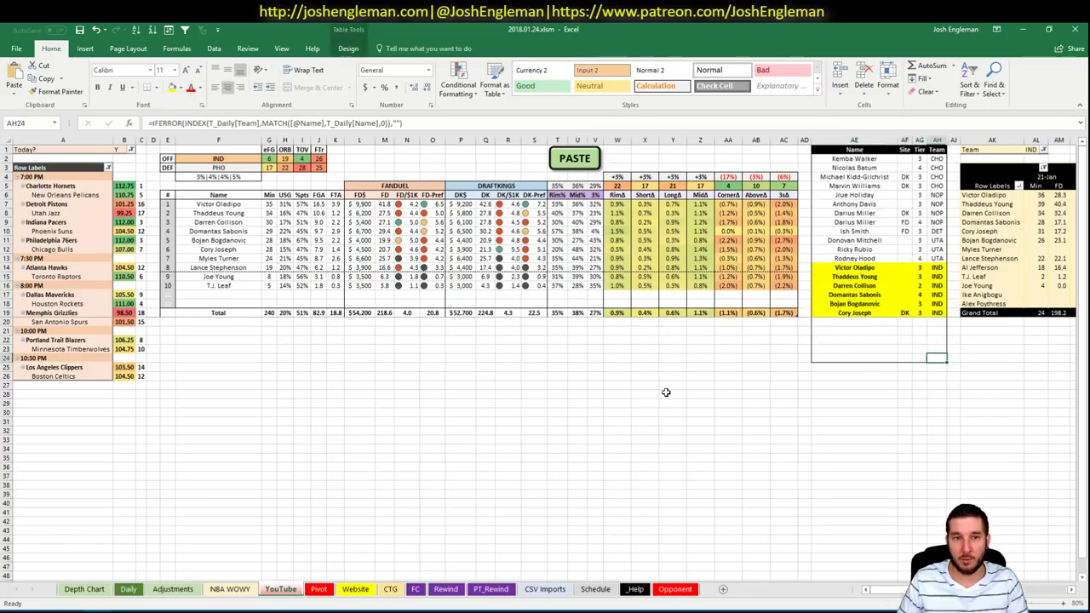
Set the OFF team of the matchup table to PHO
{"action": "left_click", "coordinate": [219, 159]}
{"action": "type", "text": "PHO"}
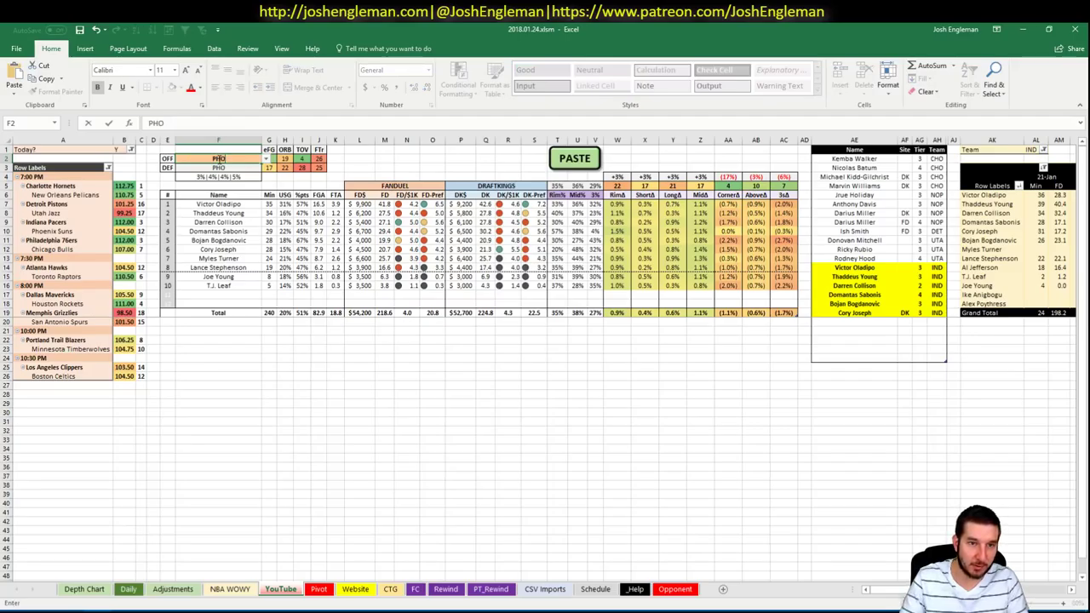
{"action": "key", "text": "Return"}
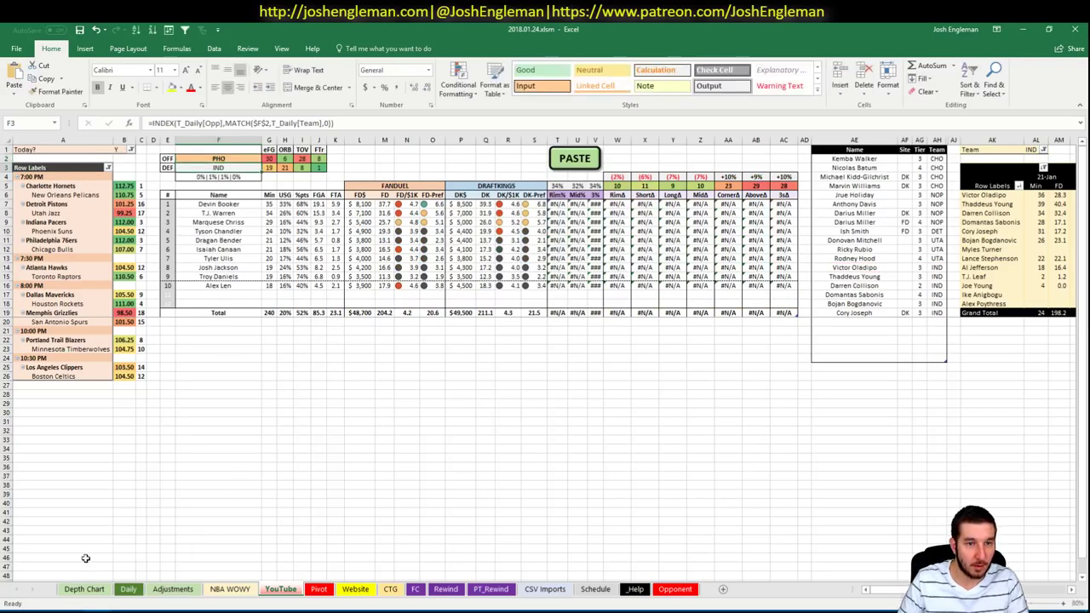
Switch to Cleaning the Glass in Chrome and open the Phoenix Suns team stats page
{"action": "mouse_move", "coordinate": [60, 609]}
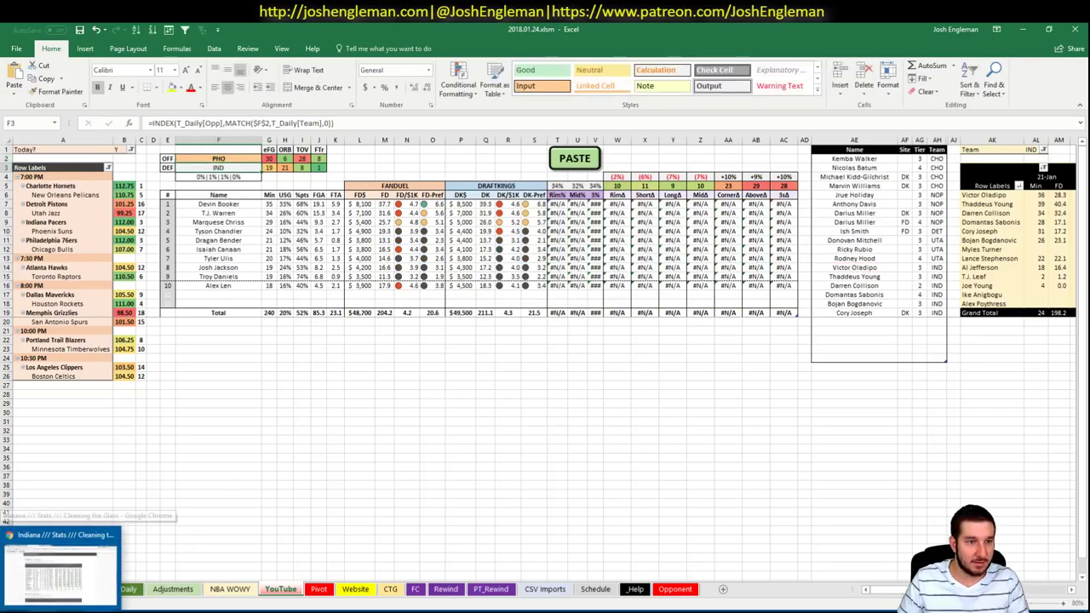
{"action": "left_click", "coordinate": [59, 567]}
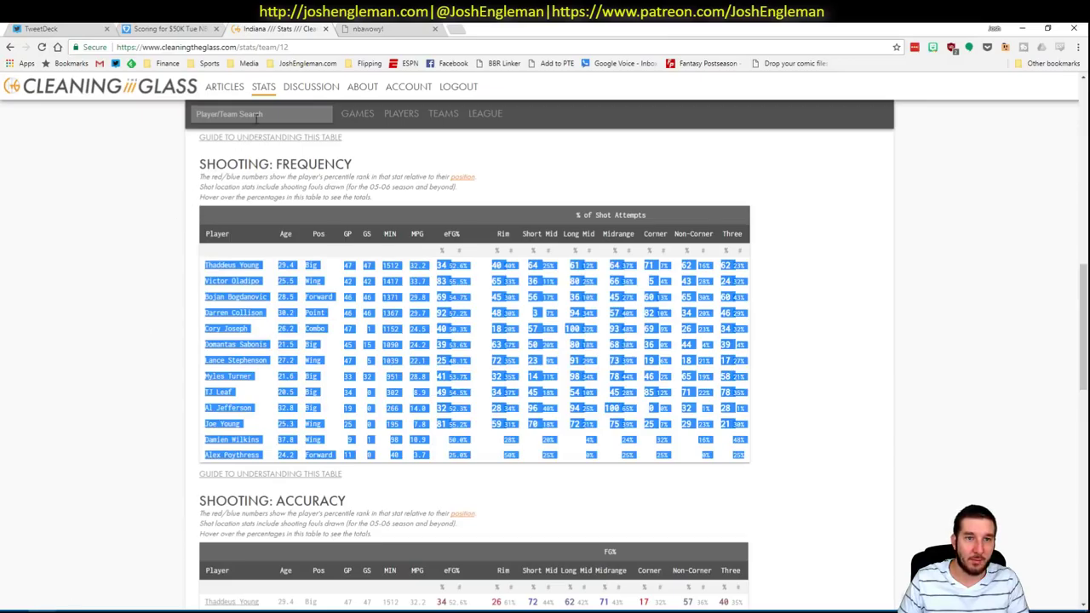
{"action": "left_click", "coordinate": [257, 115]}
{"action": "type", "text": "suns"}
{"action": "key", "text": "Down"}
{"action": "key", "text": "Return"}
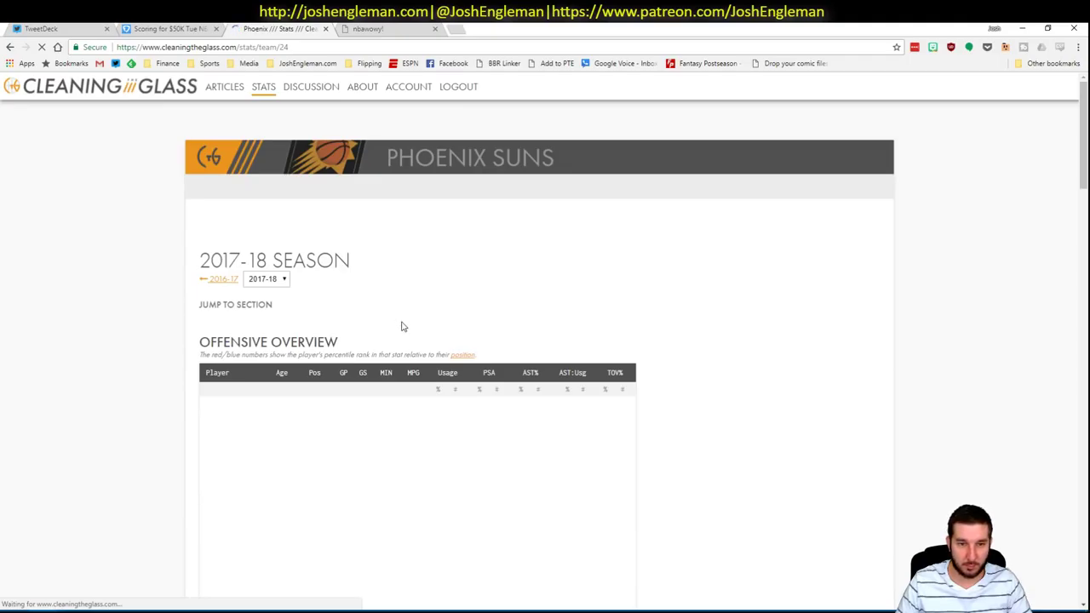
Copy all player rows of the Suns' Shooting: Frequency table and load them into the Excel workbook with its paste macro
{"action": "left_click", "coordinate": [368, 323]}
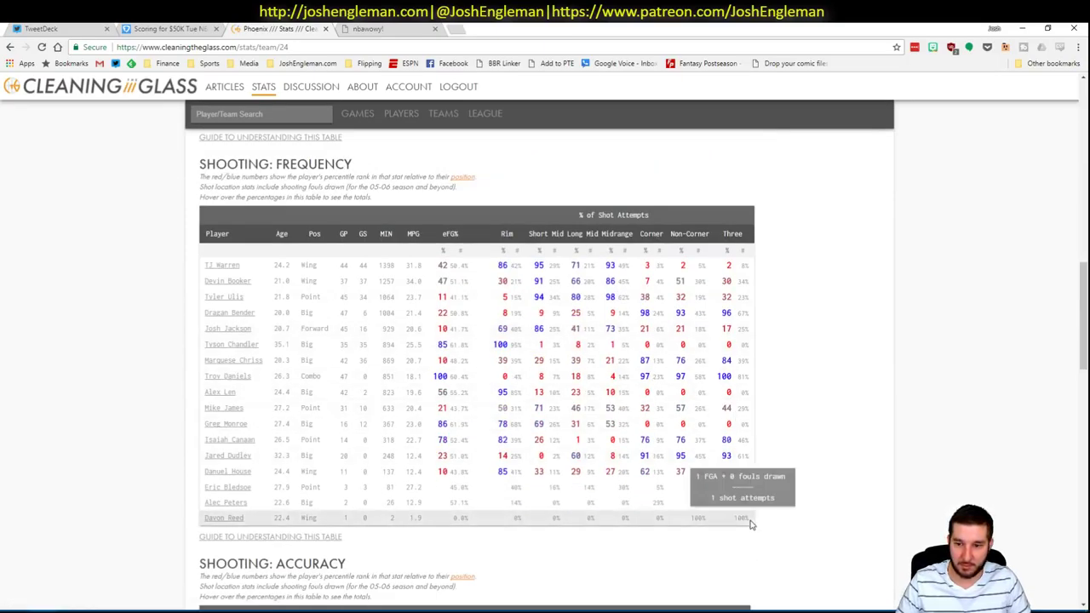
{"action": "left_click_drag", "start_coordinate": [754, 524], "coordinate": [209, 268]}
{"action": "key", "text": "ctrl+c"}
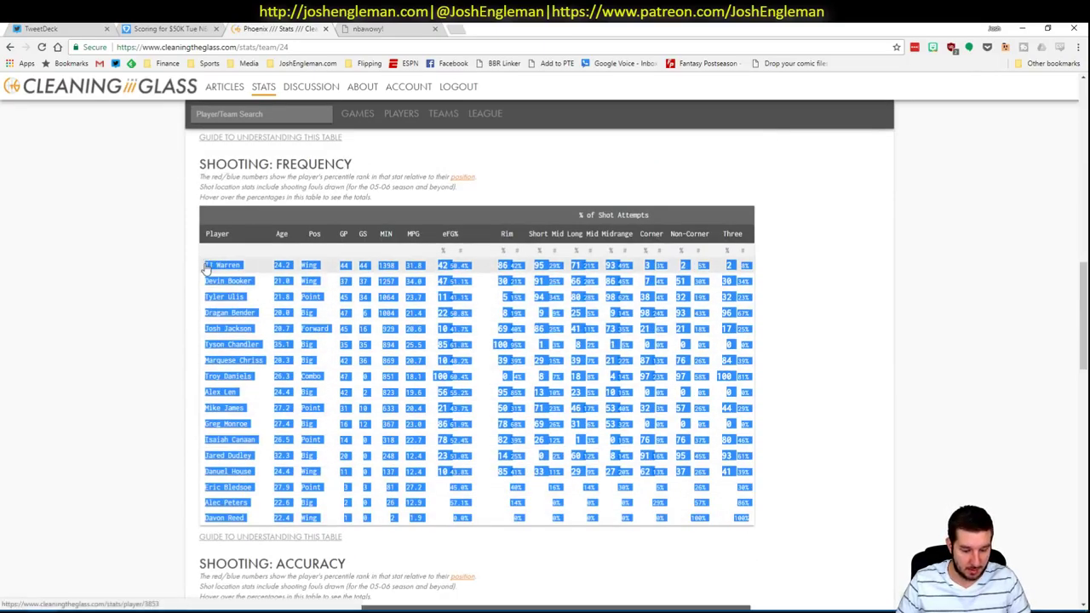
{"action": "key", "text": "alt+Tab"}
{"action": "left_click", "coordinate": [586, 164]}
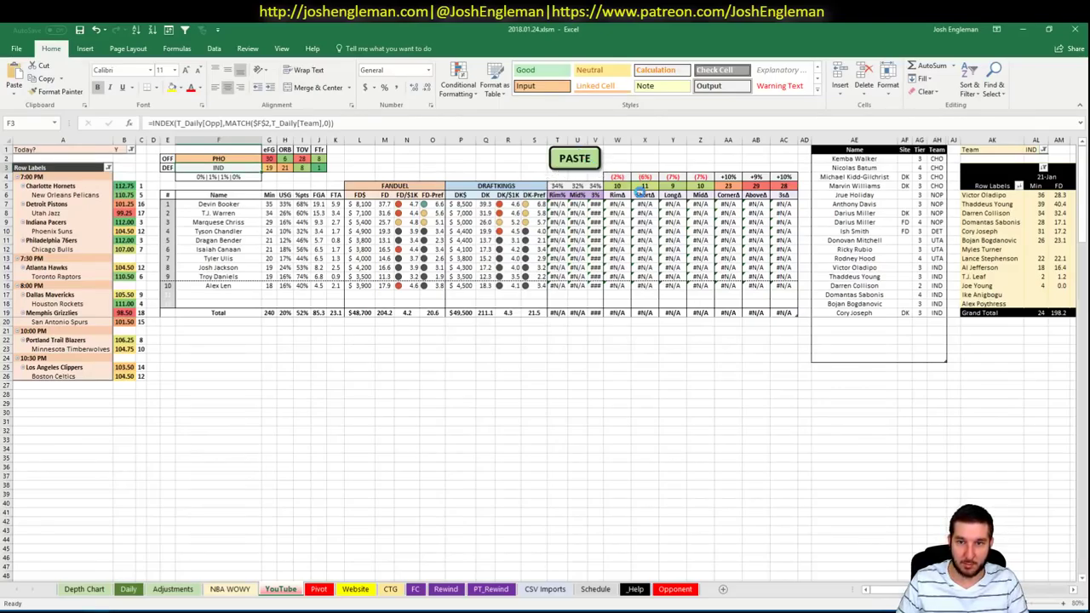
Set the game-log PivotTable's Team filter to PHO
{"action": "left_click", "coordinate": [865, 323]}
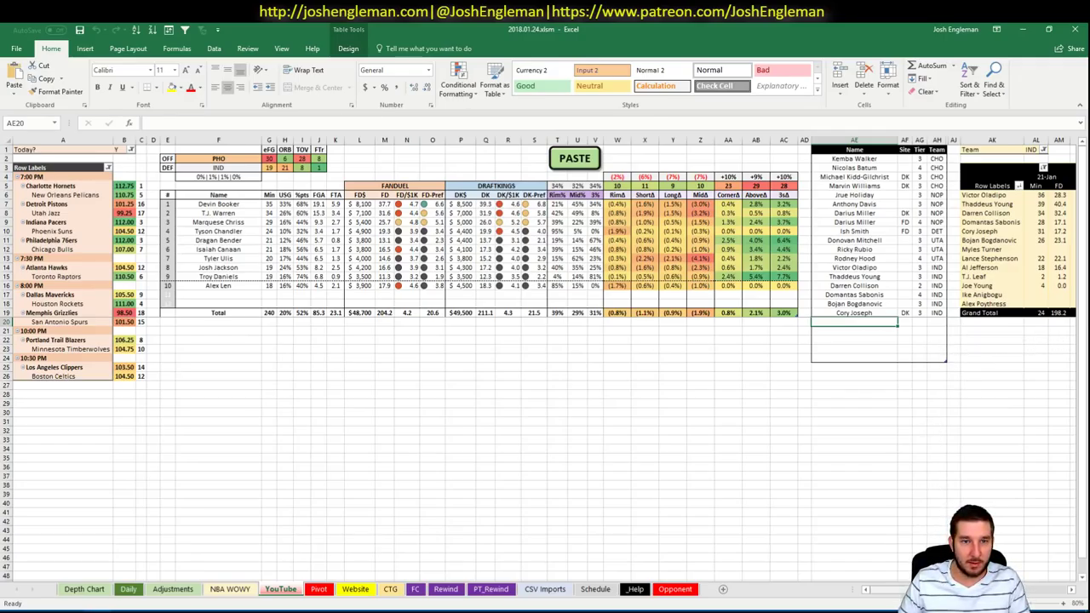
{"action": "scroll", "coordinate": [545, 358], "scroll_direction": "right", "scroll_amount": 6}
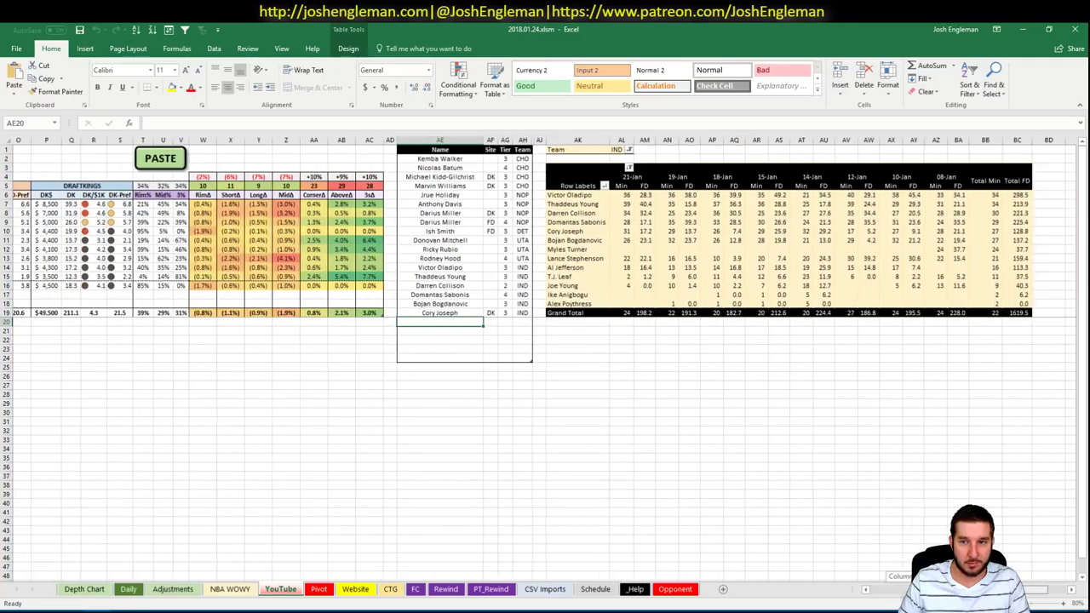
{"action": "left_click", "coordinate": [523, 149]}
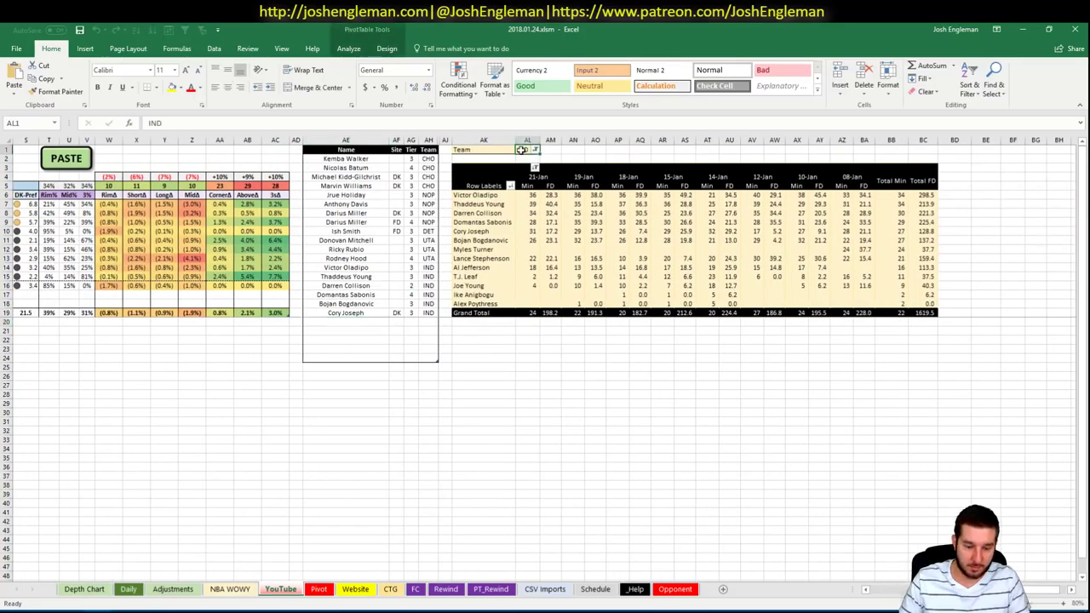
{"action": "type", "text": "PHO"}
{"action": "key", "text": "Return"}
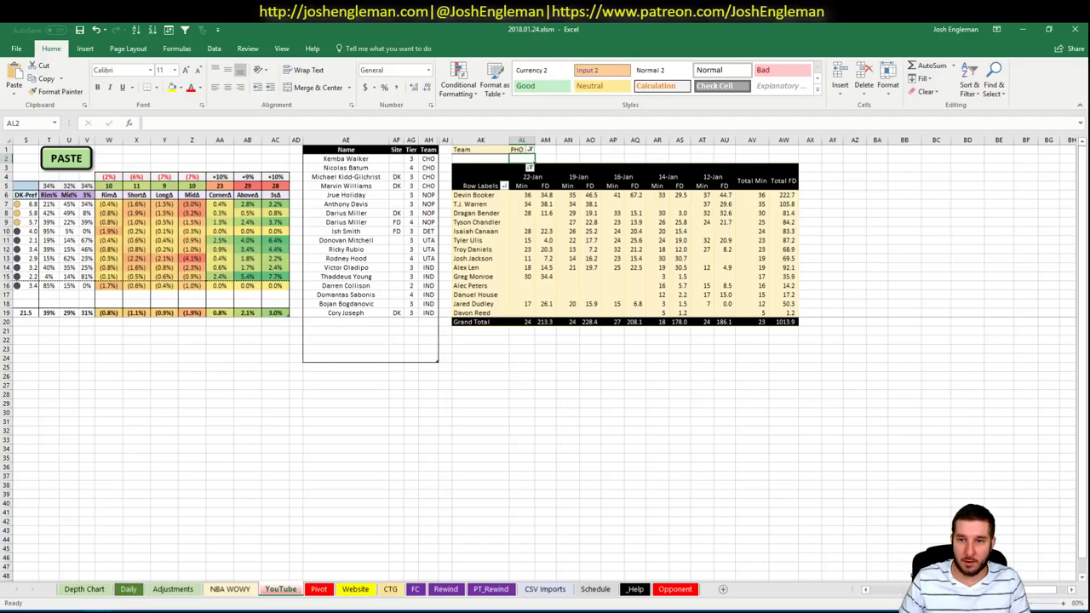
Review the Phoenix stats and add Devin Booker below Cory Joseph with tier 3, leaving the site blank
{"action": "scroll", "coordinate": [842, 554], "scroll_direction": "left", "scroll_amount": 10}
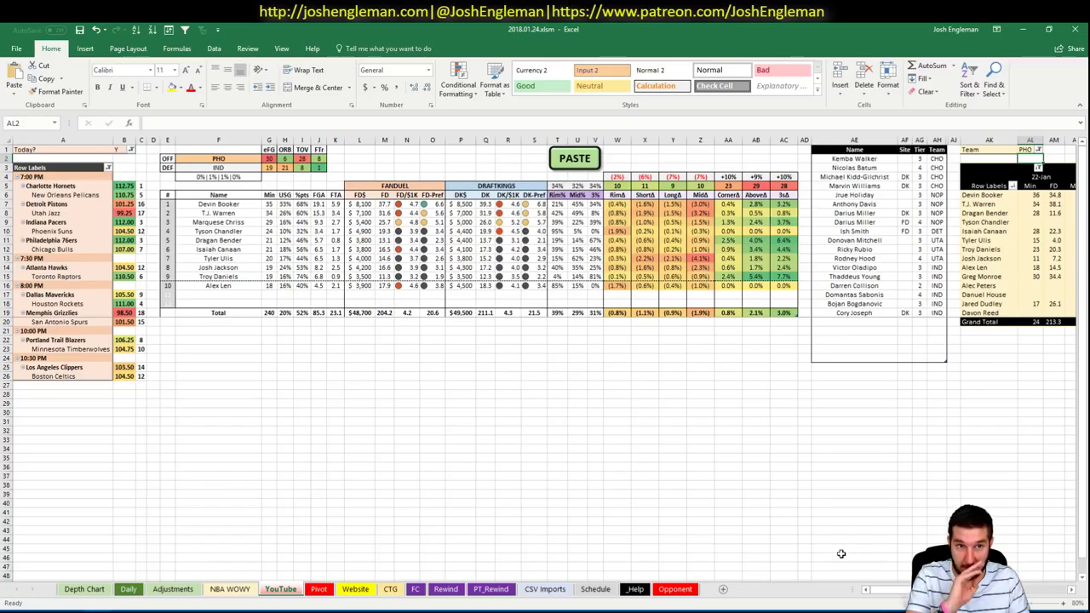
{"action": "left_click", "coordinate": [855, 322]}
{"action": "type", "text": "D"}
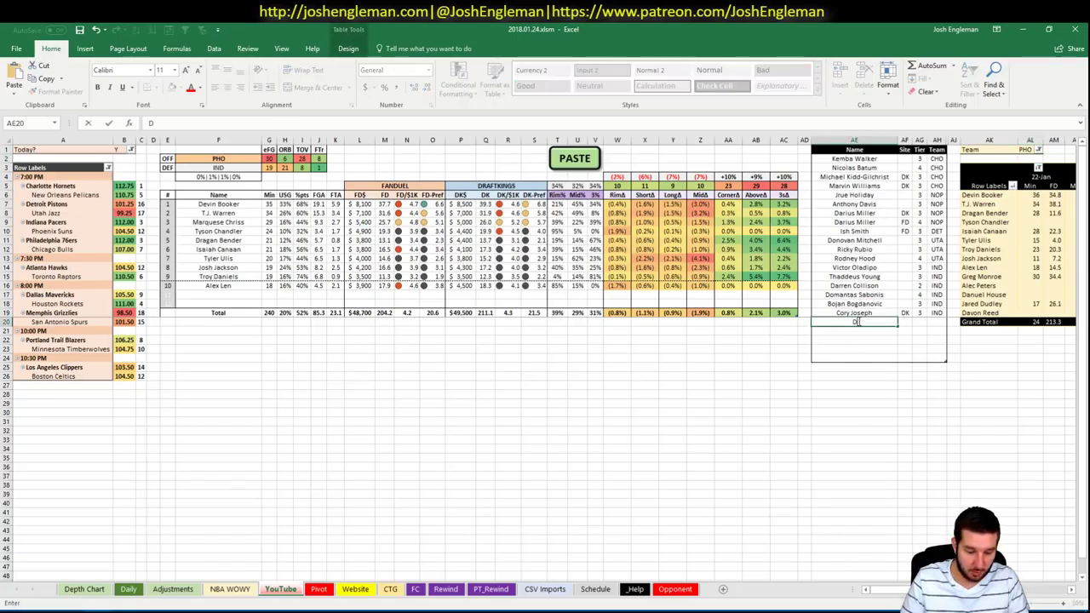
{"action": "type", "text": "evin Booker"}
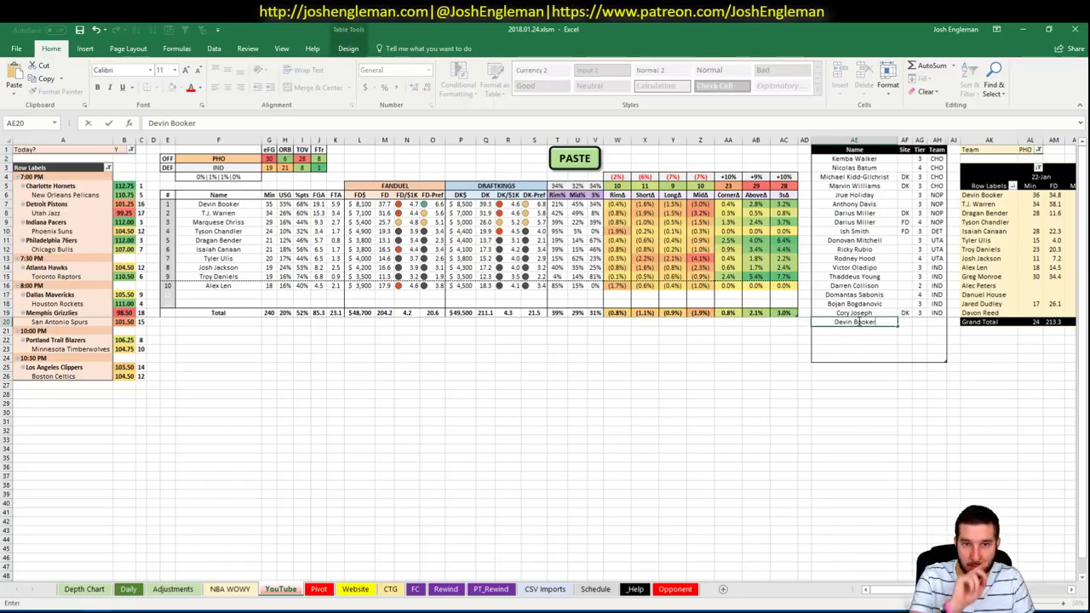
{"action": "key", "text": "Tab"}
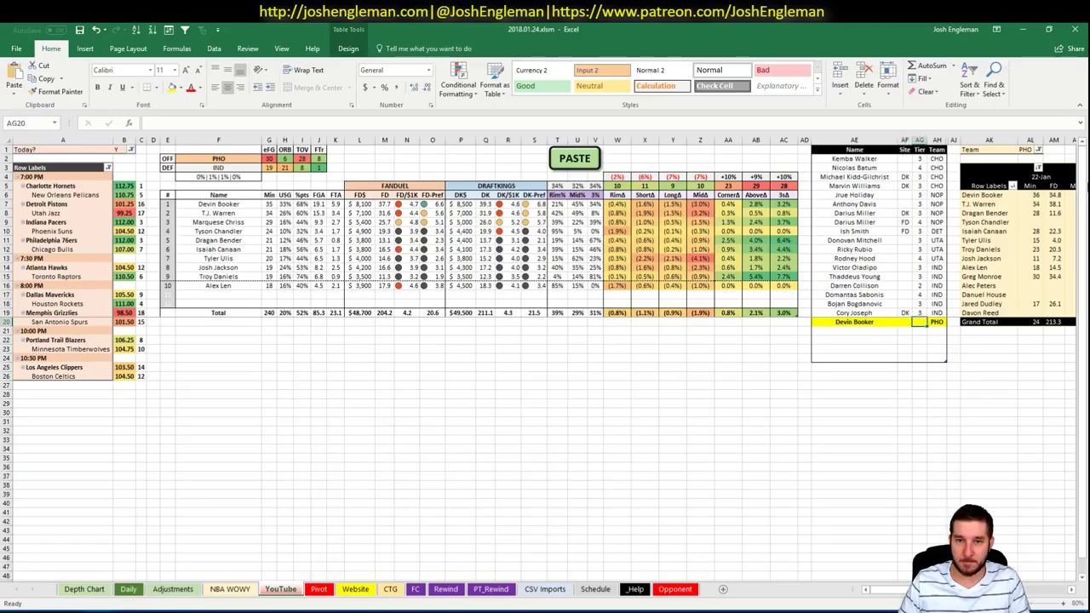
{"action": "type", "text": "3"}
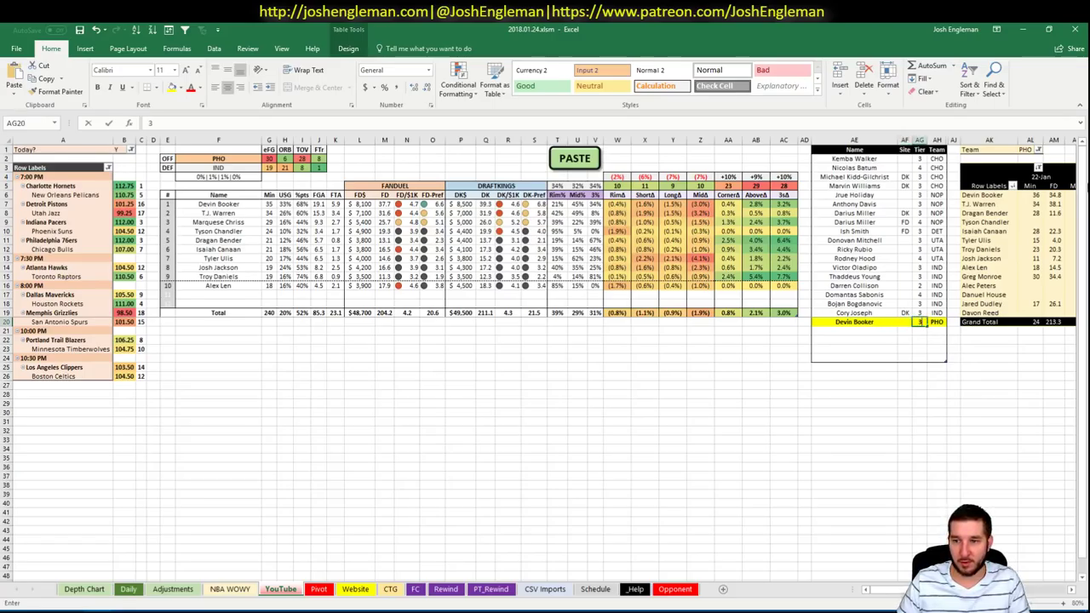
{"action": "key", "text": "Return"}
{"action": "key", "text": "Left"}
{"action": "key", "text": "Left"}
{"action": "key", "text": "Left"}
{"action": "key", "text": "Right"}
{"action": "key", "text": "Right"}
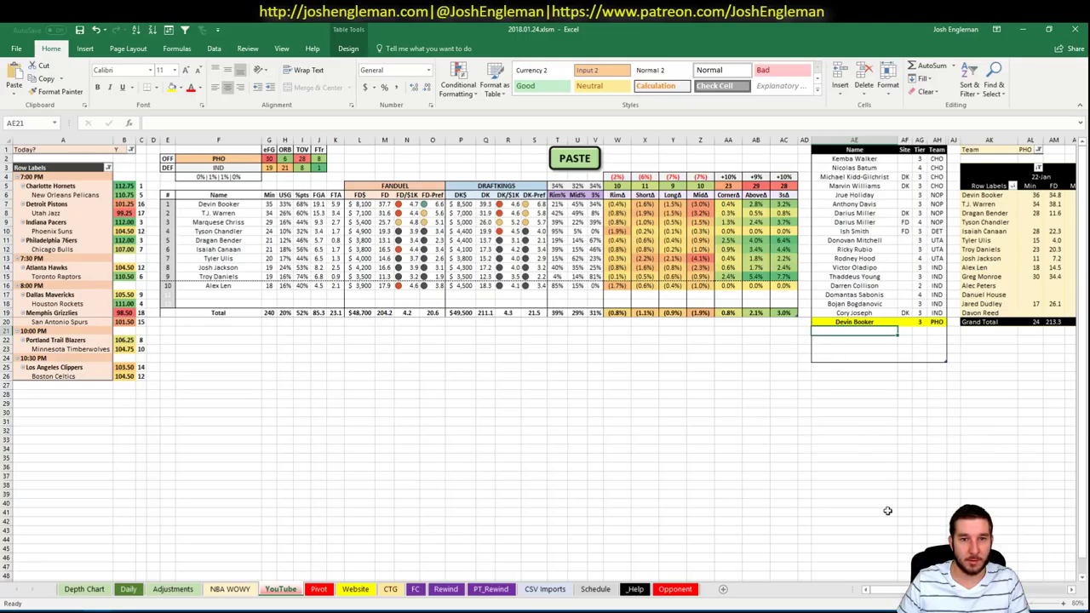
Review the Phoenix stats and add T.J. Warren below Devin Booker with tier 4, leaving the site blank
{"action": "scroll", "coordinate": [545, 358], "scroll_direction": "right", "scroll_amount": 7}
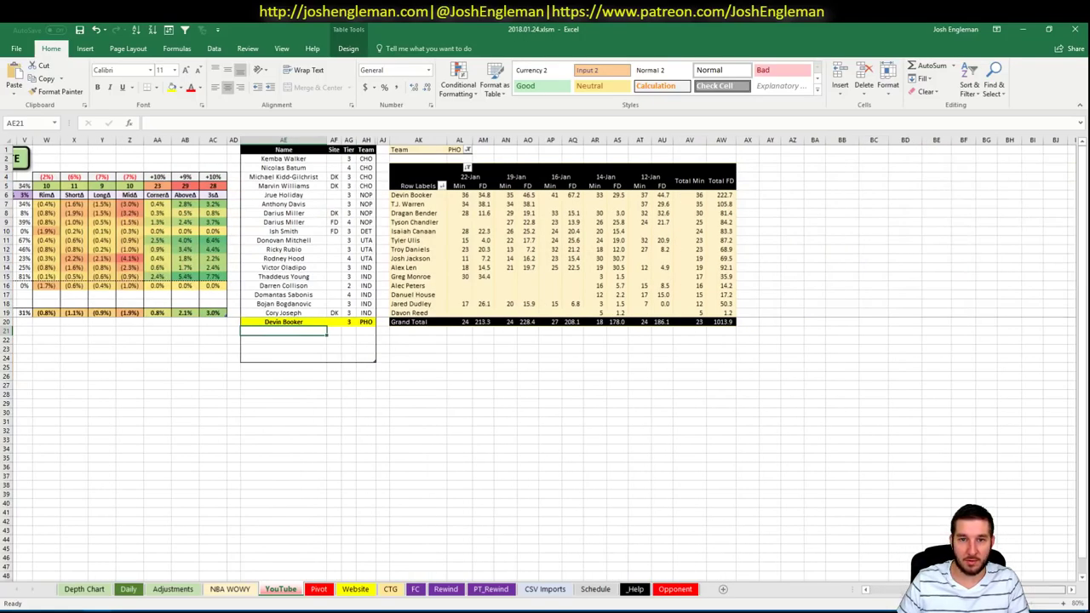
{"action": "scroll", "coordinate": [545, 357], "scroll_direction": "left", "scroll_amount": 6}
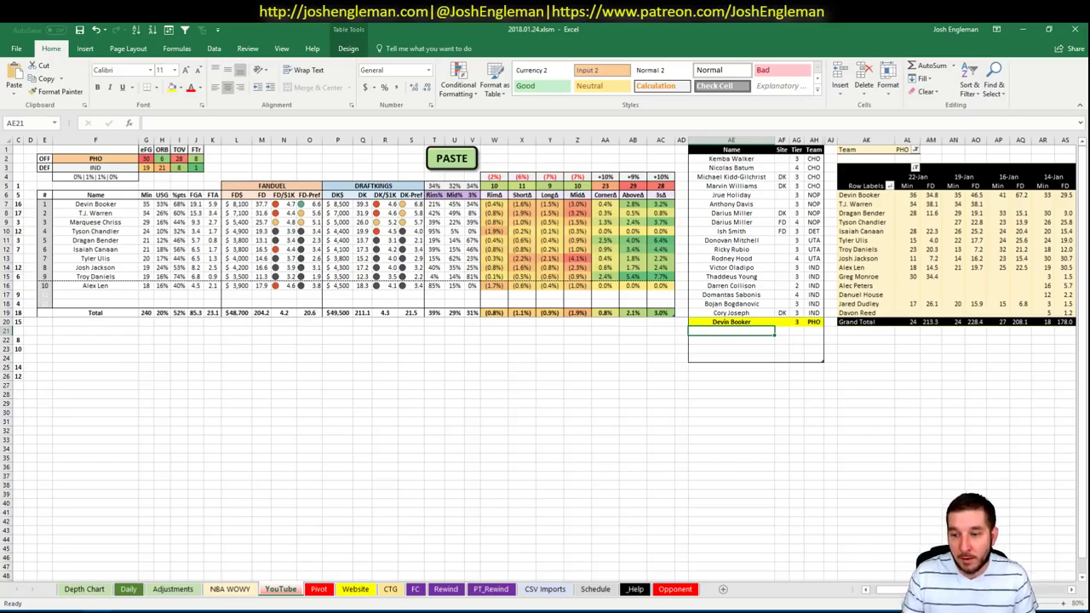
{"action": "scroll", "coordinate": [876, 593], "scroll_direction": "left", "scroll_amount": 2}
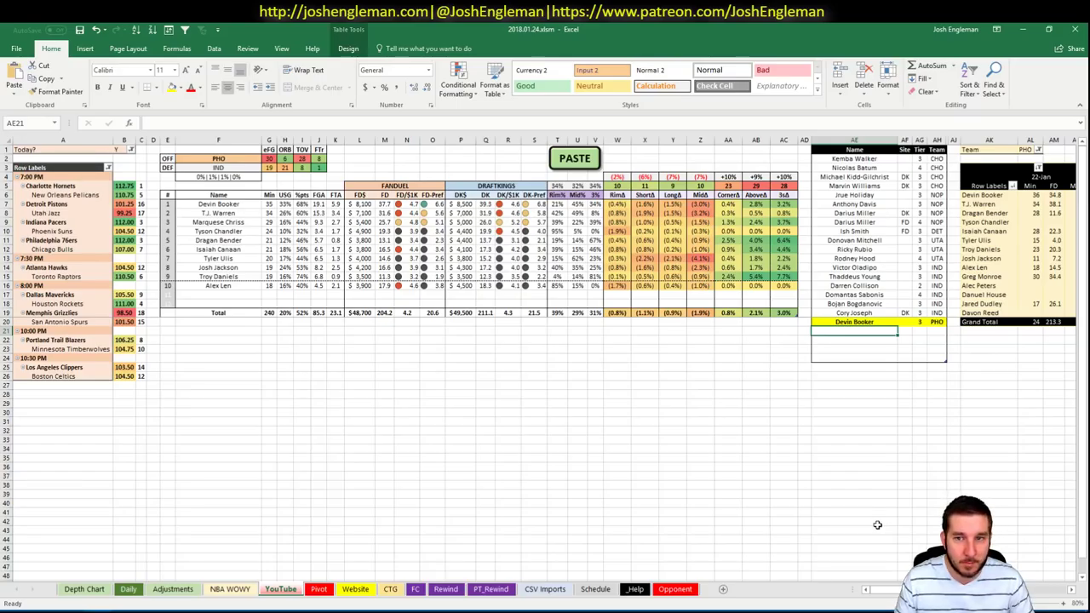
{"action": "type", "text": "T.J"}
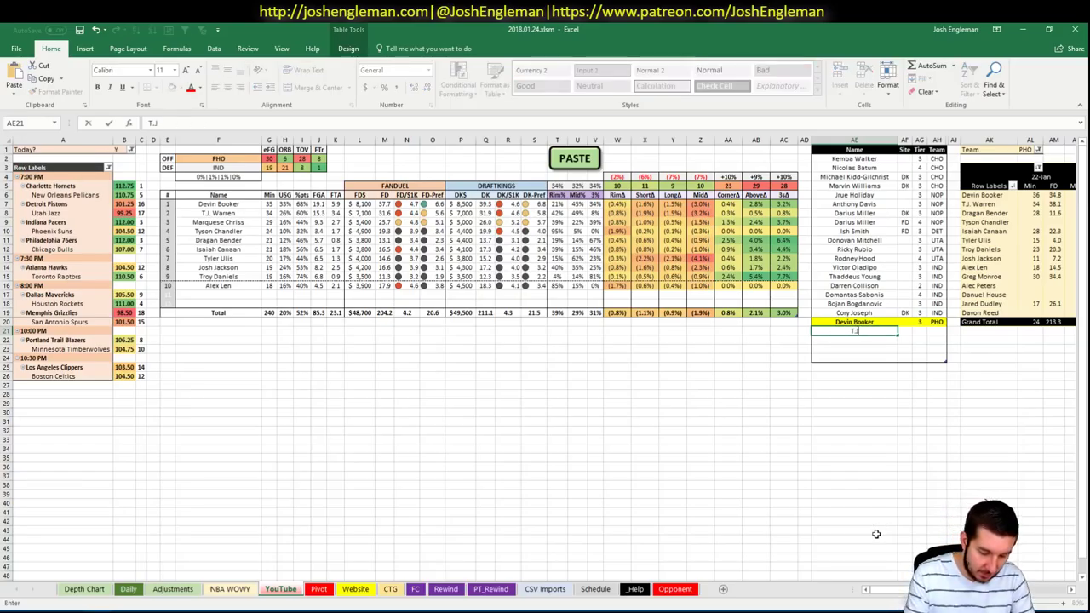
{"action": "type", "text": ". Warren"}
{"action": "key", "text": "Tab"}
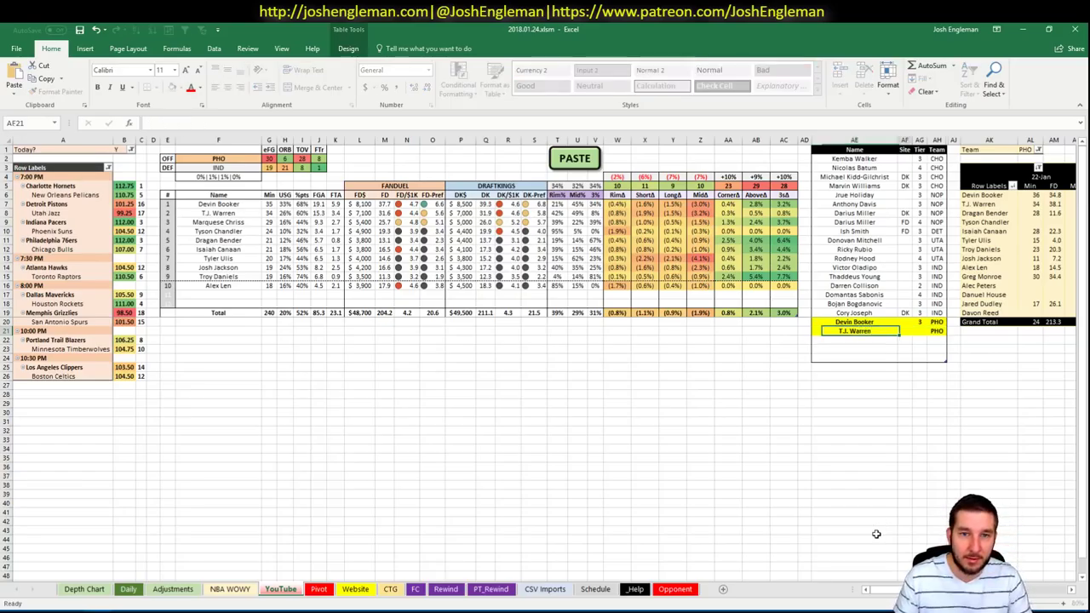
{"action": "key", "text": "Tab"}
{"action": "type", "text": "4"}
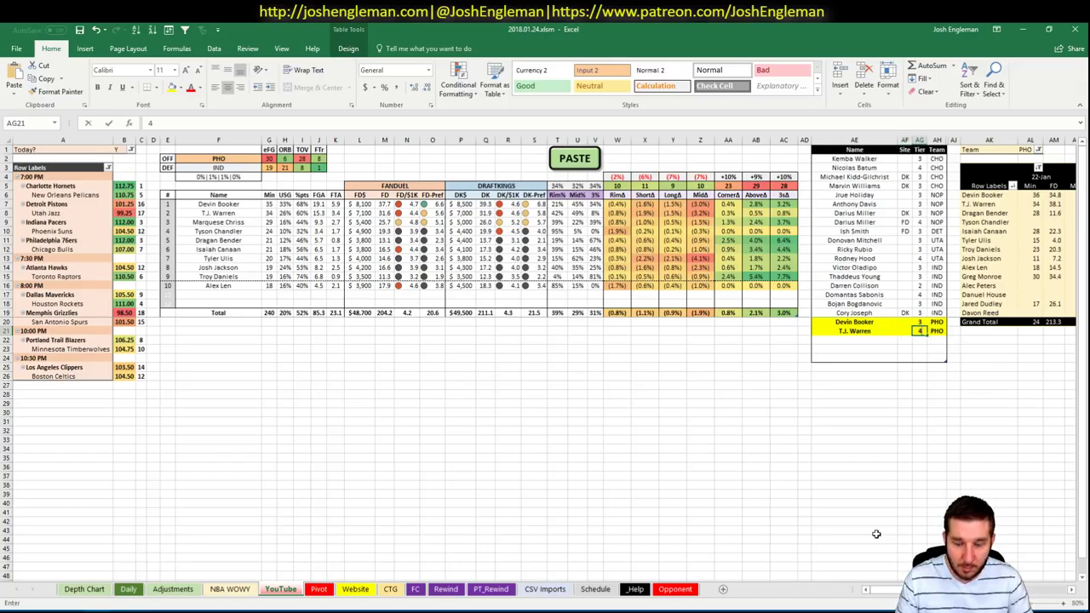
{"action": "key", "text": "Return"}
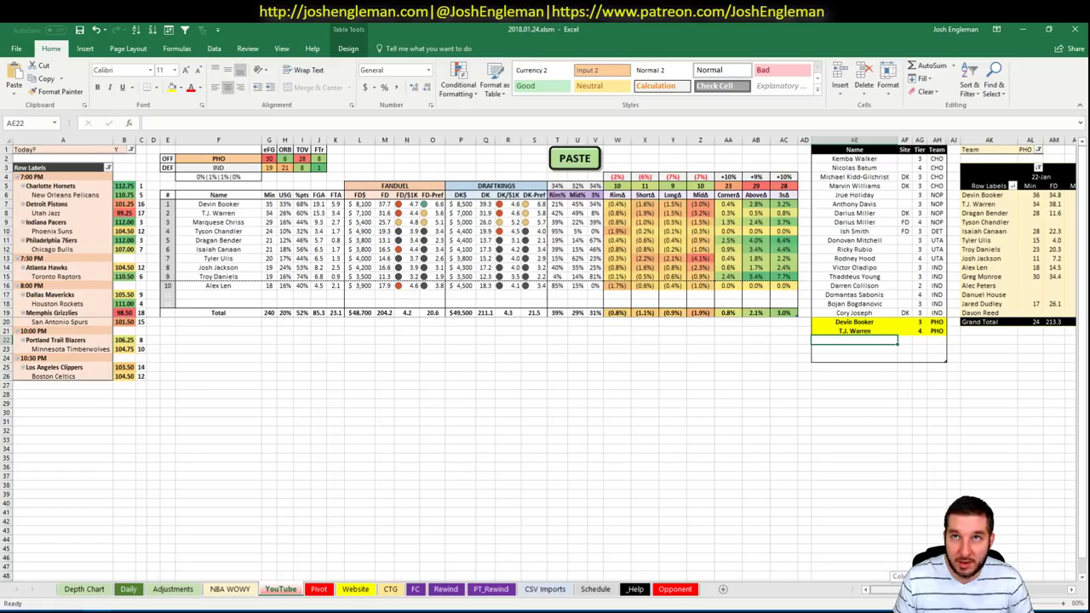
Check Phoenix's recent games and projections on the Pivot sheet, and add Marquese Chriss below T.J. Warren with tier 4 and no site
{"action": "scroll", "coordinate": [545, 357], "scroll_direction": "right", "scroll_amount": 6}
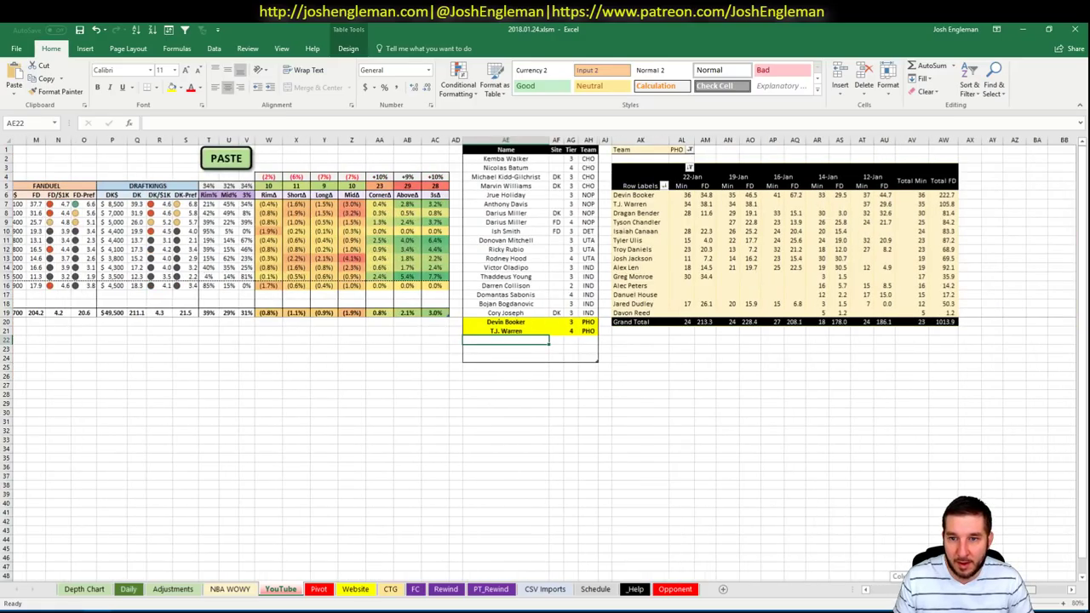
{"action": "scroll", "coordinate": [839, 565], "scroll_direction": "left", "scroll_amount": 6}
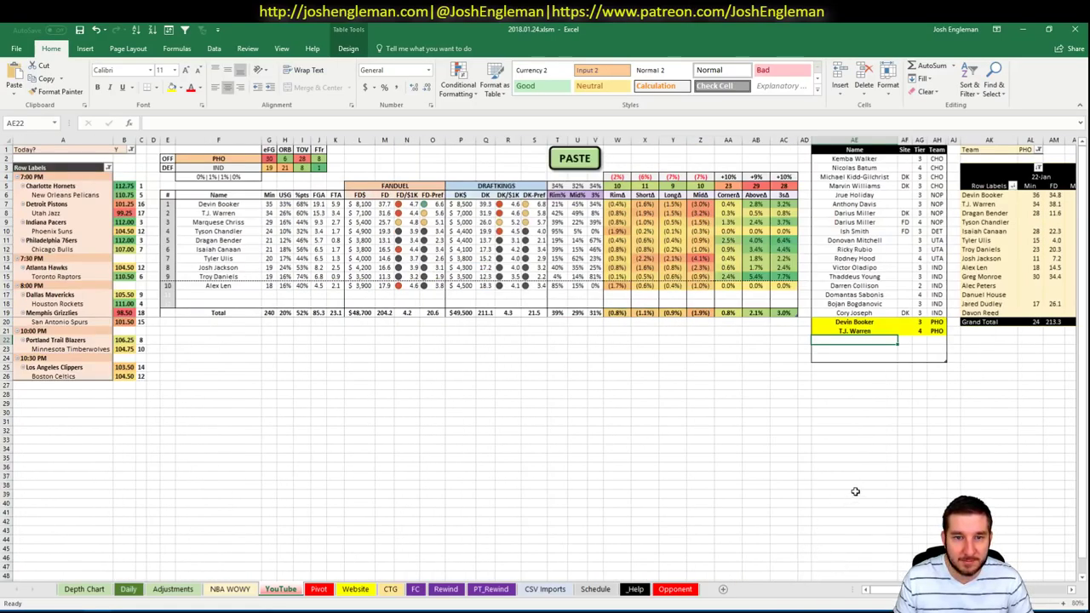
{"action": "left_click", "coordinate": [318, 589]}
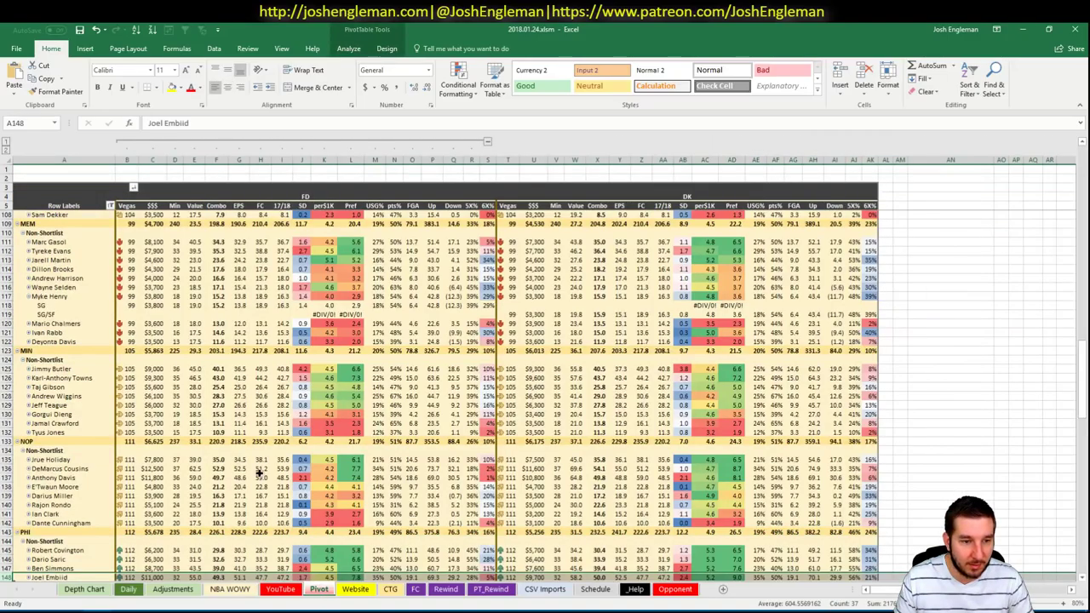
{"action": "scroll", "coordinate": [281, 470], "scroll_direction": "down", "scroll_amount": 3}
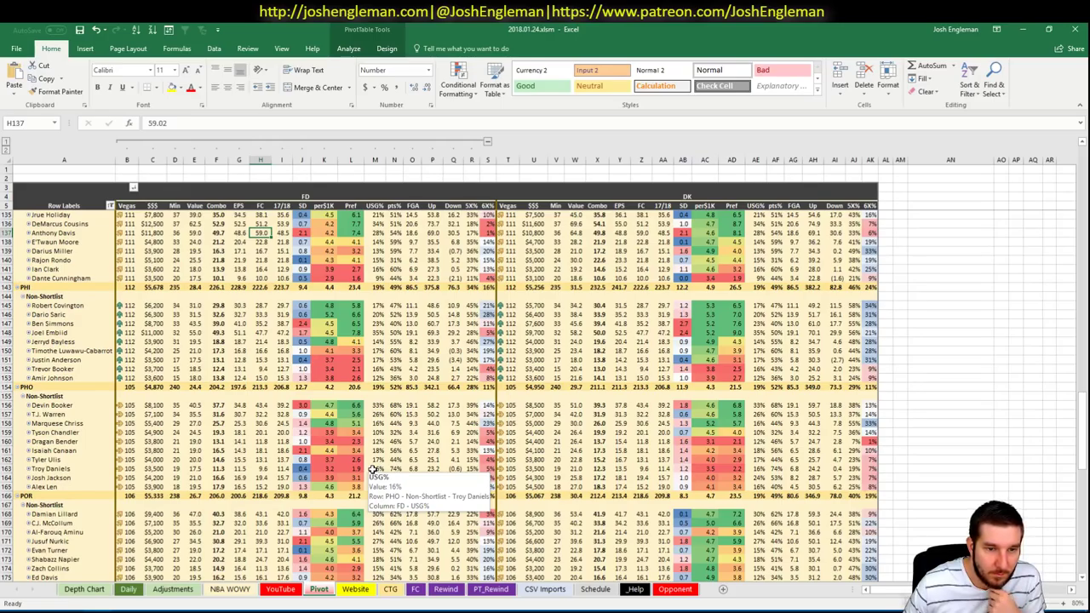
{"action": "left_click", "coordinate": [280, 589]}
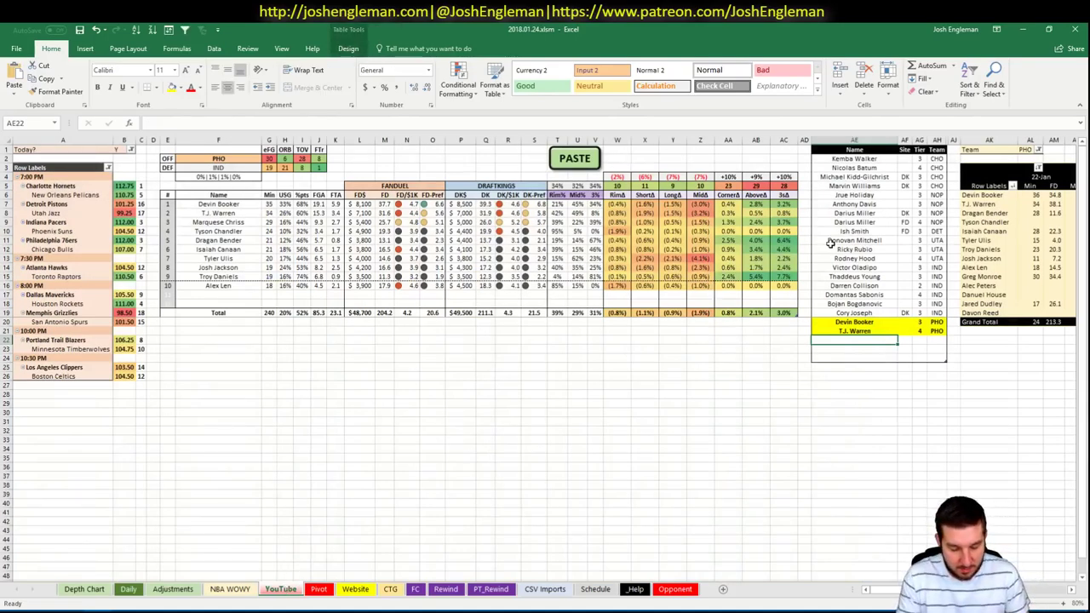
{"action": "type", "text": "Marq"}
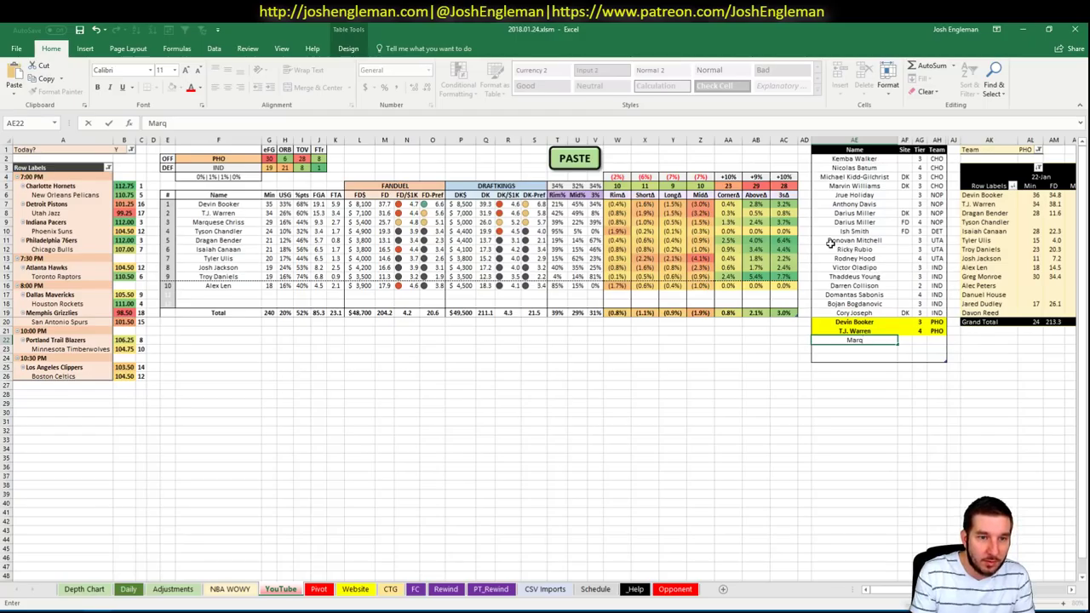
{"action": "type", "text": "uese Chriss"}
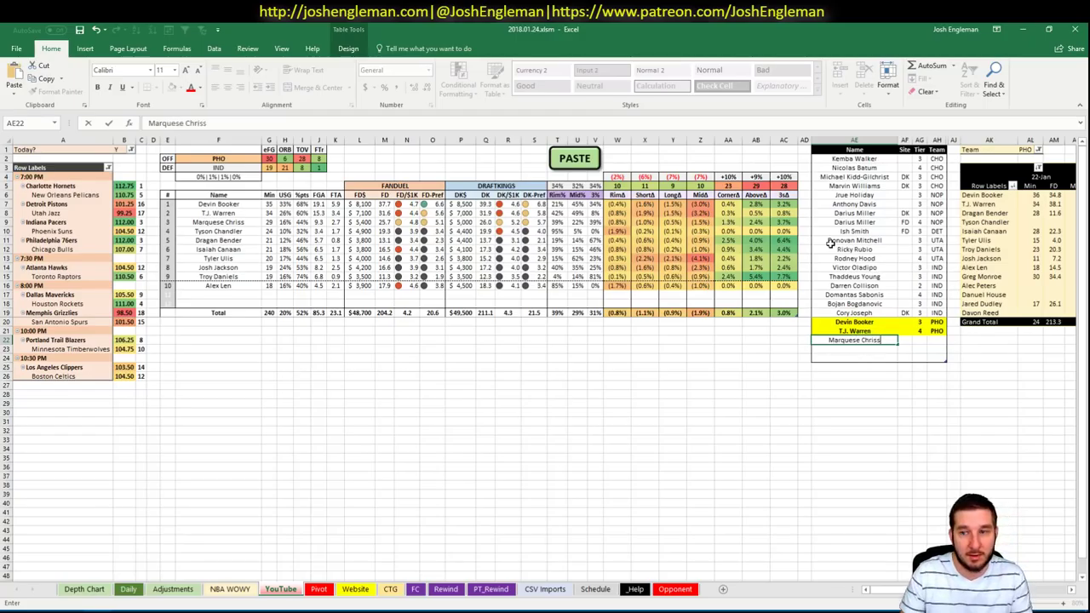
{"action": "key", "text": "Tab"}
{"action": "key", "text": "Tab"}
{"action": "type", "text": "4"}
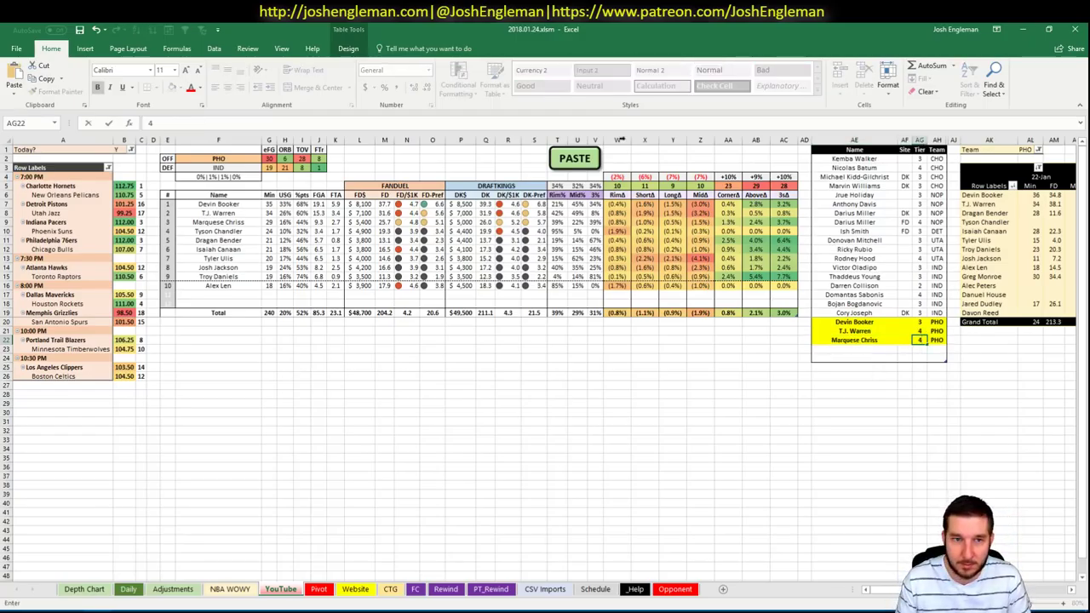
{"action": "key", "text": "Return"}
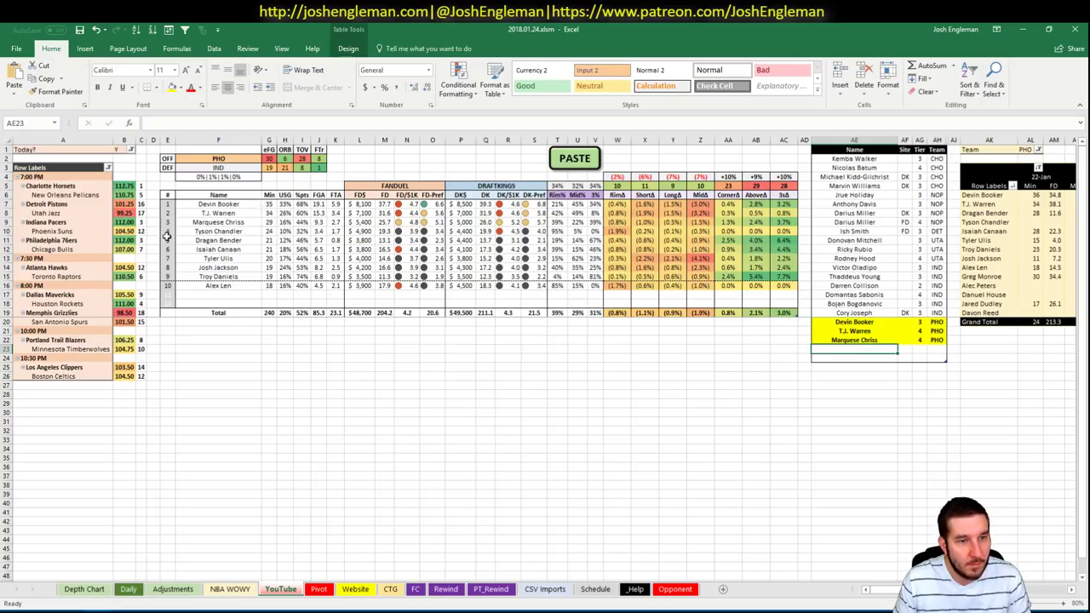
Set the offensive team of the YouTube sheet's matchup table to PHI
{"action": "left_click", "coordinate": [218, 160]}
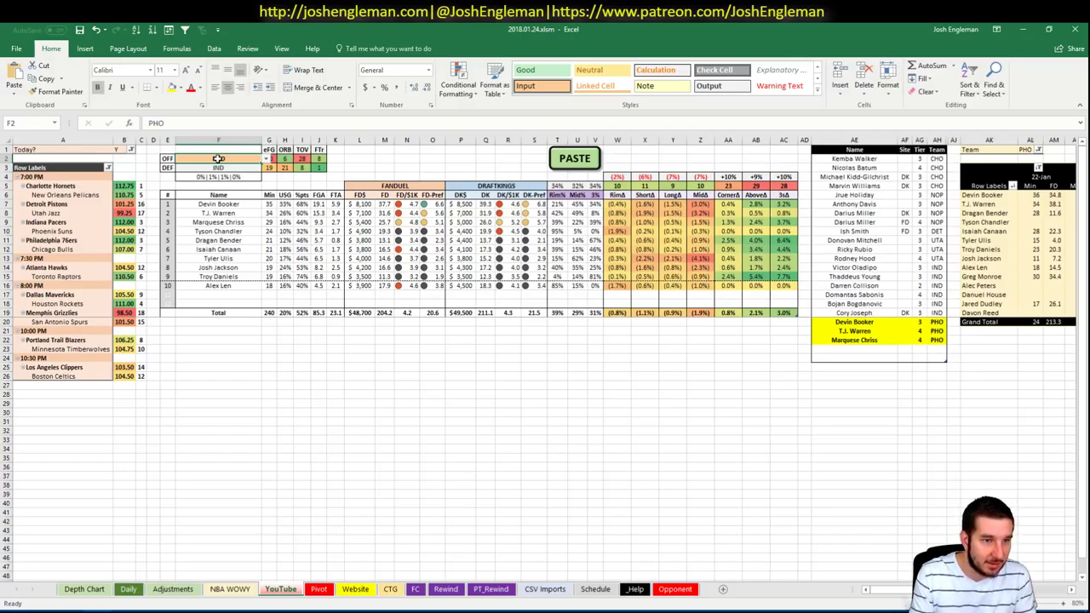
{"action": "type", "text": "PHI"}
{"action": "key", "text": "Return"}
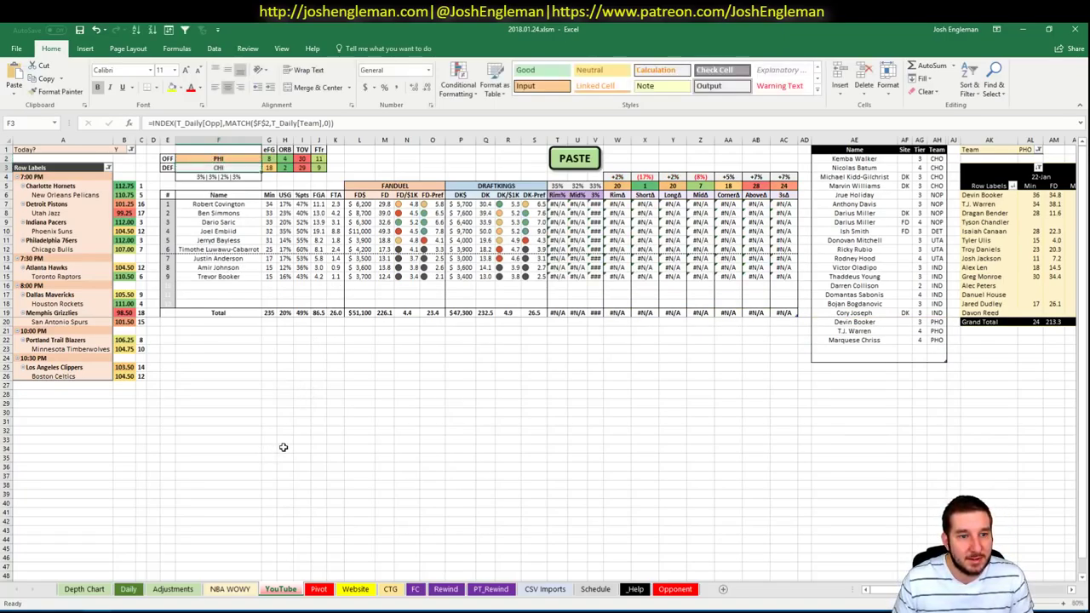
Switch to Cleaning the Glass in Chrome and open the Philadelphia 76ers team stats page
{"action": "left_click", "coordinate": [43, 608]}
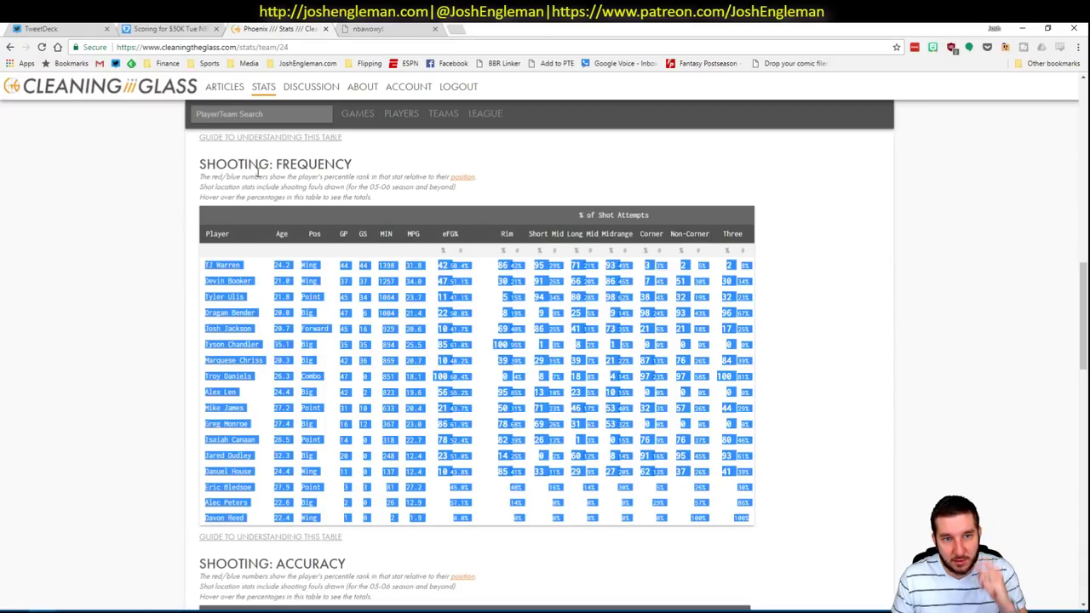
{"action": "left_click", "coordinate": [268, 116]}
{"action": "type", "text": "76"}
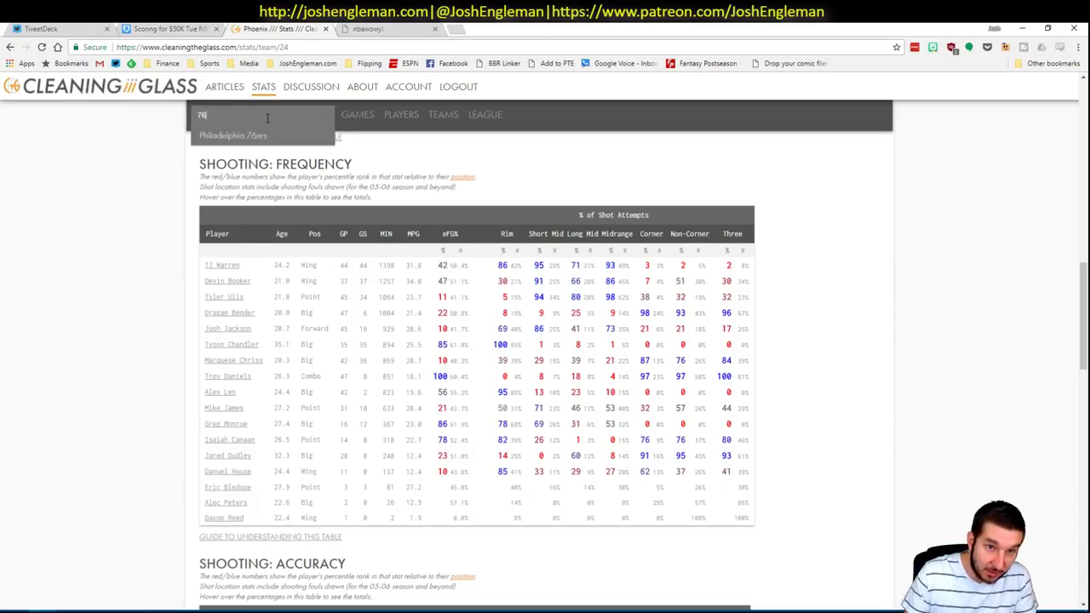
{"action": "key", "text": "Return"}
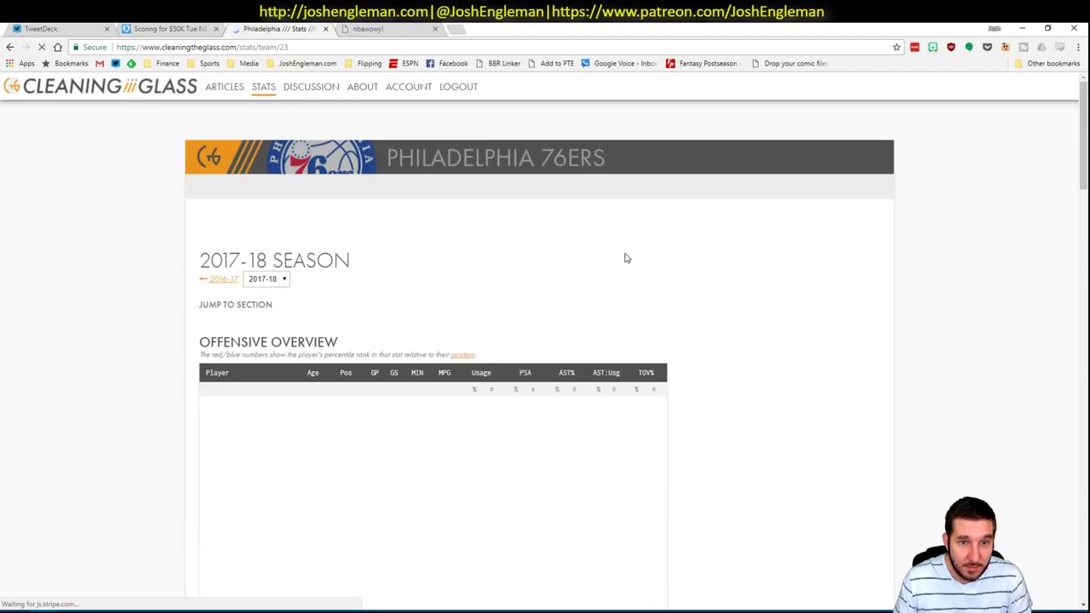
Copy all player rows of the 76ers' Shooting: Frequency table and load them into the Excel workbook with its paste macro
{"action": "scroll", "coordinate": [358, 317], "scroll_direction": "down", "scroll_amount": 10}
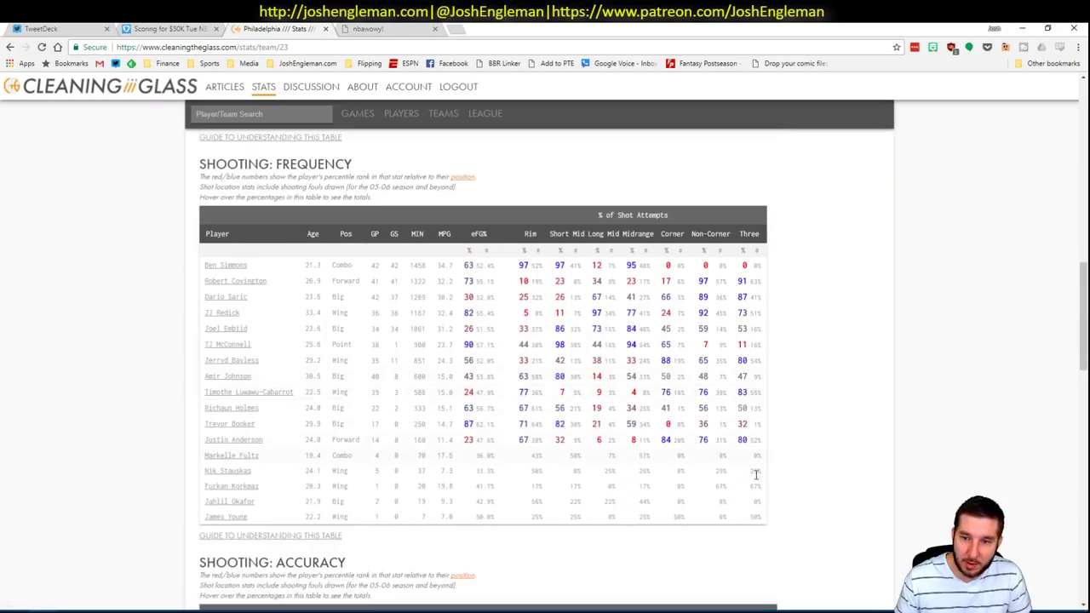
{"action": "left_click_drag", "start_coordinate": [777, 534], "coordinate": [204, 266]}
{"action": "key", "text": "ctrl+c"}
{"action": "key", "text": "alt+Tab"}
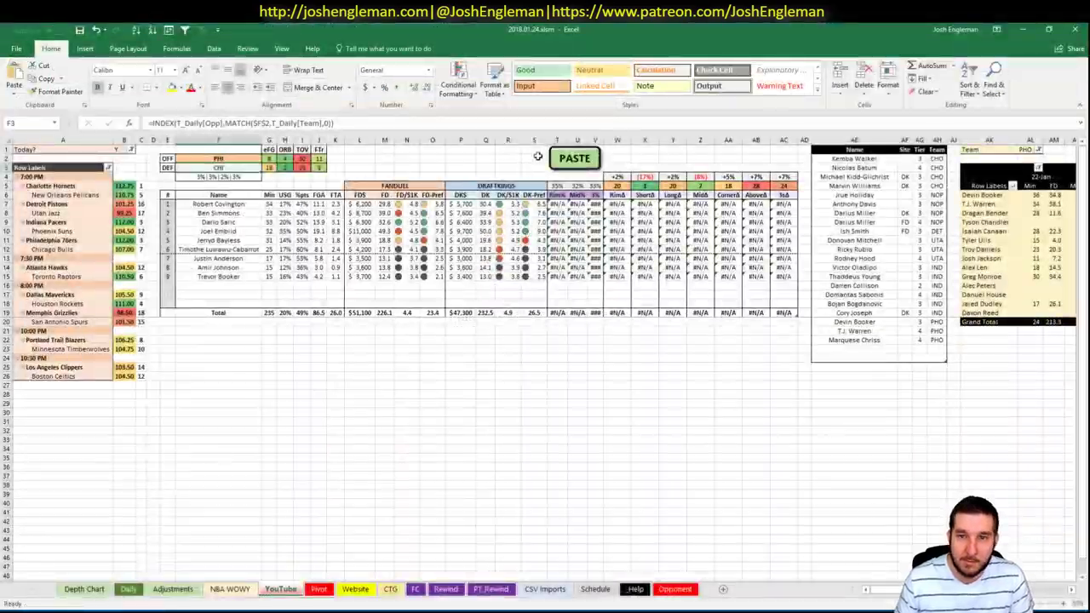
{"action": "left_click", "coordinate": [573, 158]}
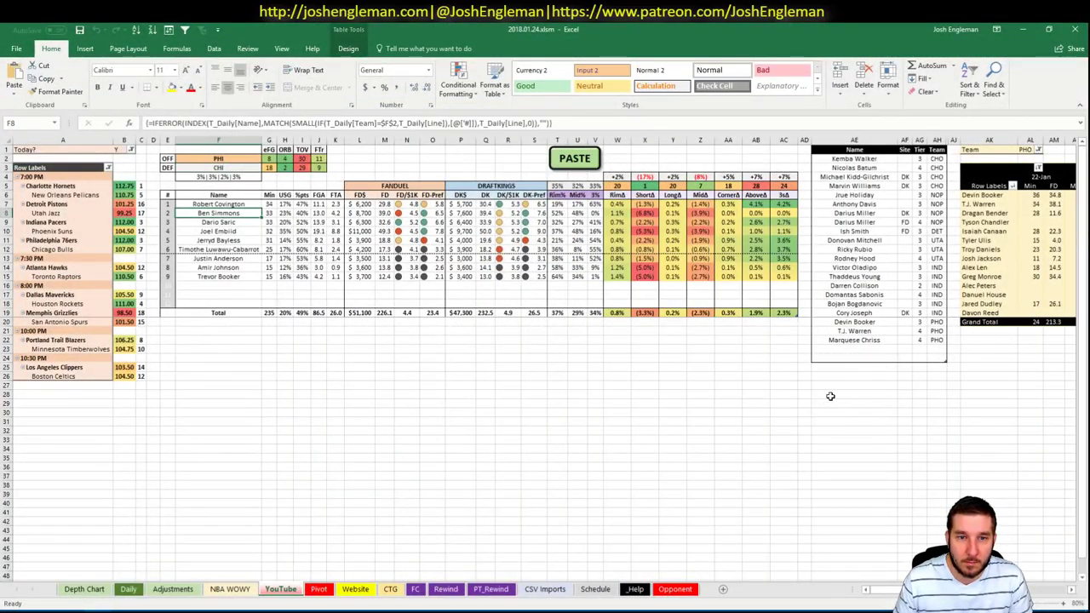
Set the game-log PivotTable's Team filter to PHI
{"action": "left_click", "coordinate": [849, 348]}
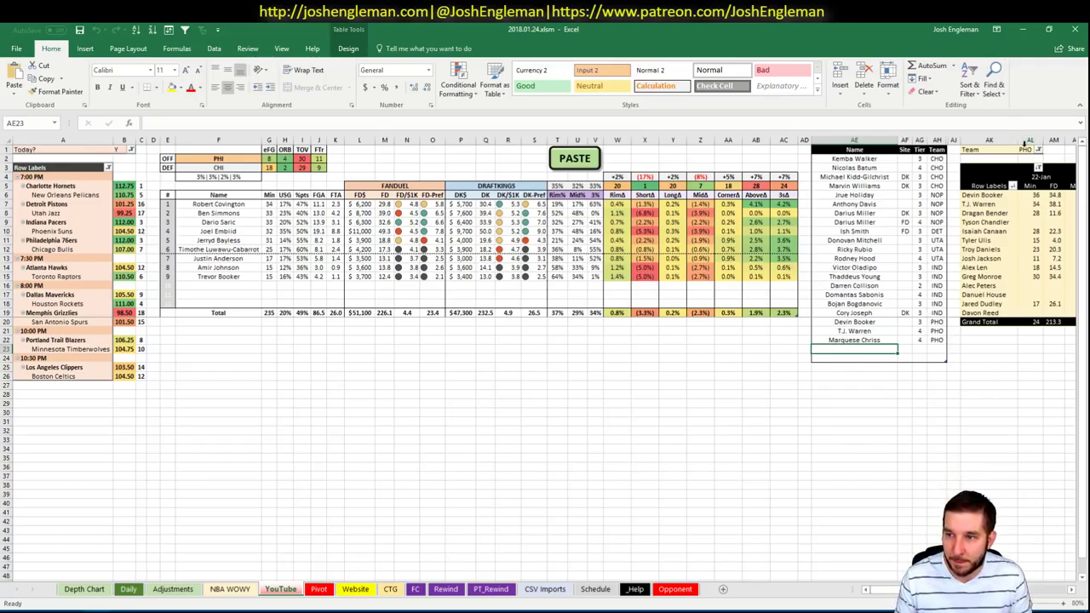
{"action": "left_click", "coordinate": [1026, 149]}
{"action": "type", "text": "PHI"}
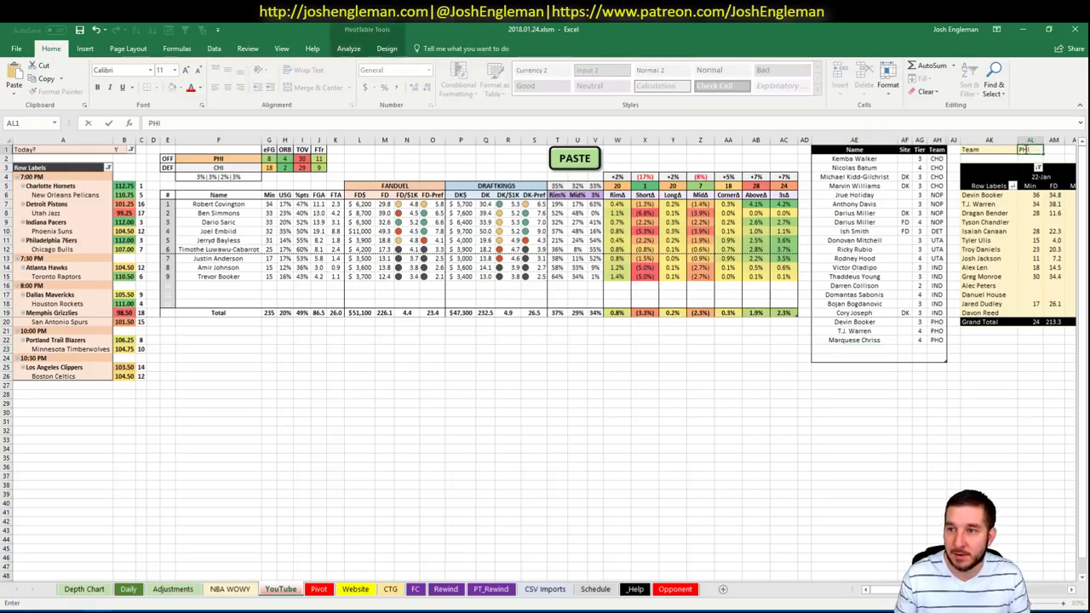
{"action": "key", "text": "Return"}
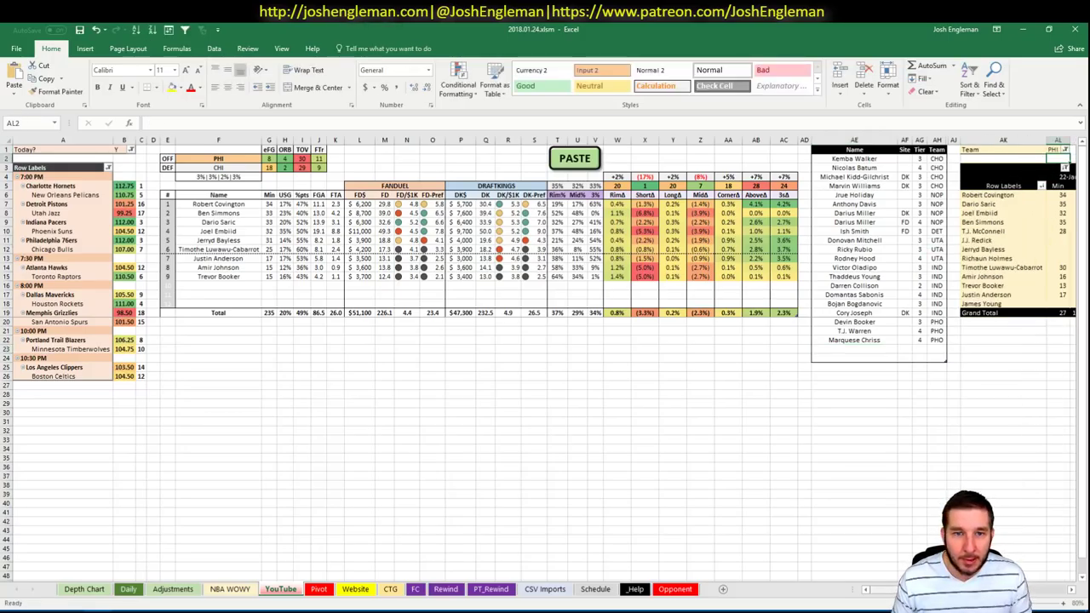
Review Philadelphia's recent games and add Robert Covington below Marquese Chriss with tier 3, leaving the site blank
{"action": "scroll", "coordinate": [545, 341], "scroll_direction": "right", "scroll_amount": 5}
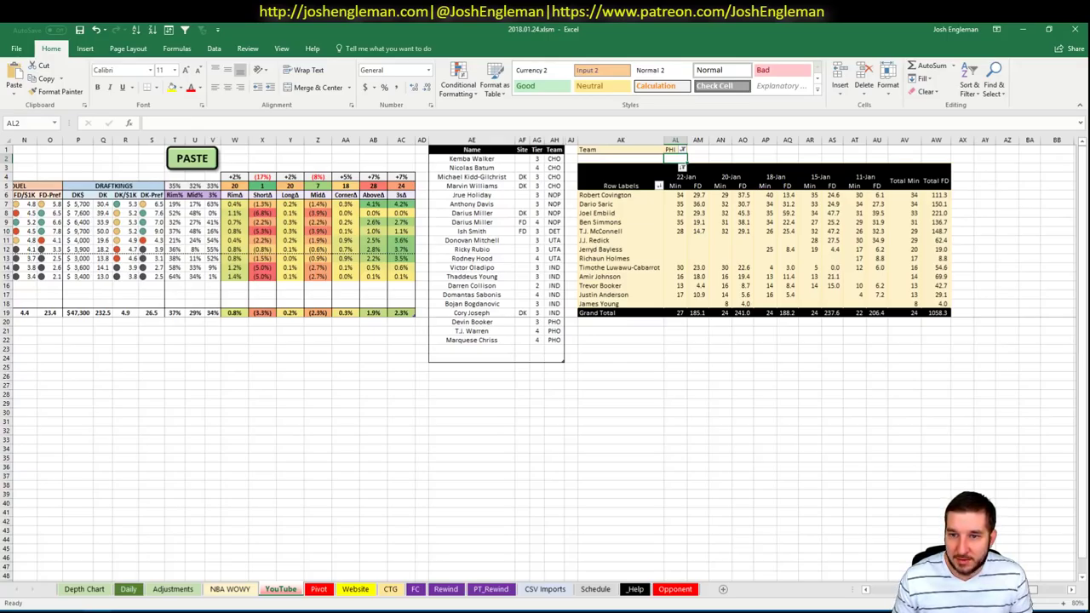
{"action": "scroll", "coordinate": [856, 341], "scroll_direction": "left", "scroll_amount": 5}
{"action": "left_click", "coordinate": [860, 347]}
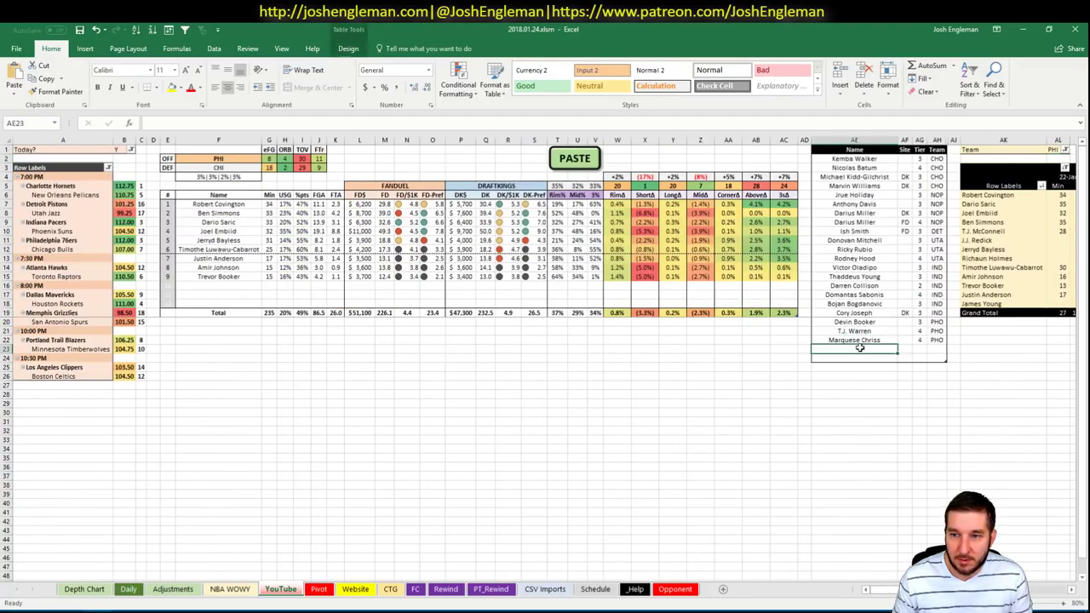
{"action": "type", "text": "Robert Covi"}
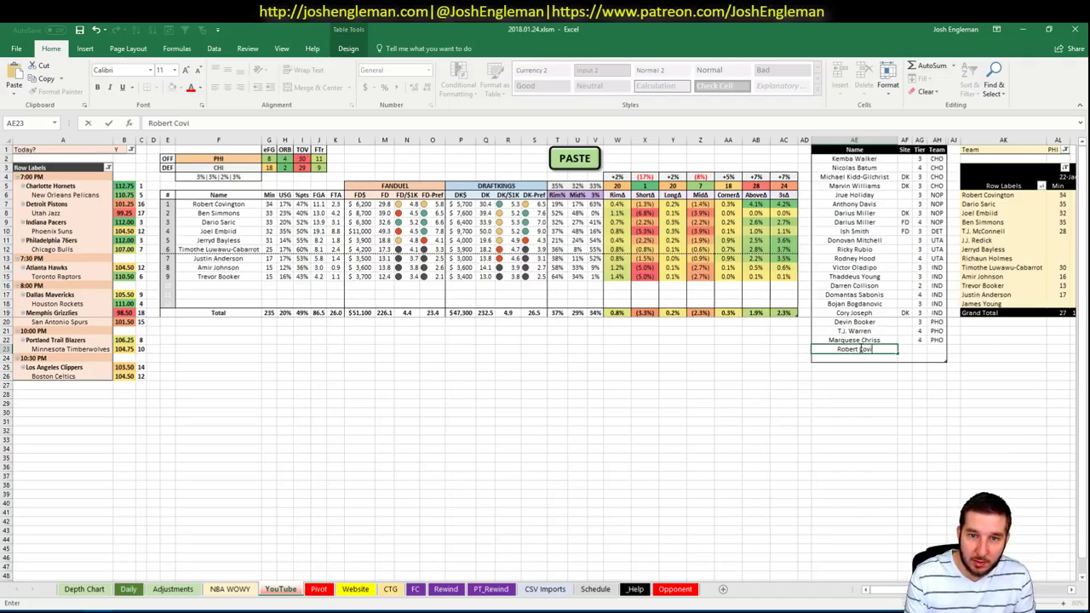
{"action": "type", "text": "ngton"}
{"action": "key", "text": "Tab"}
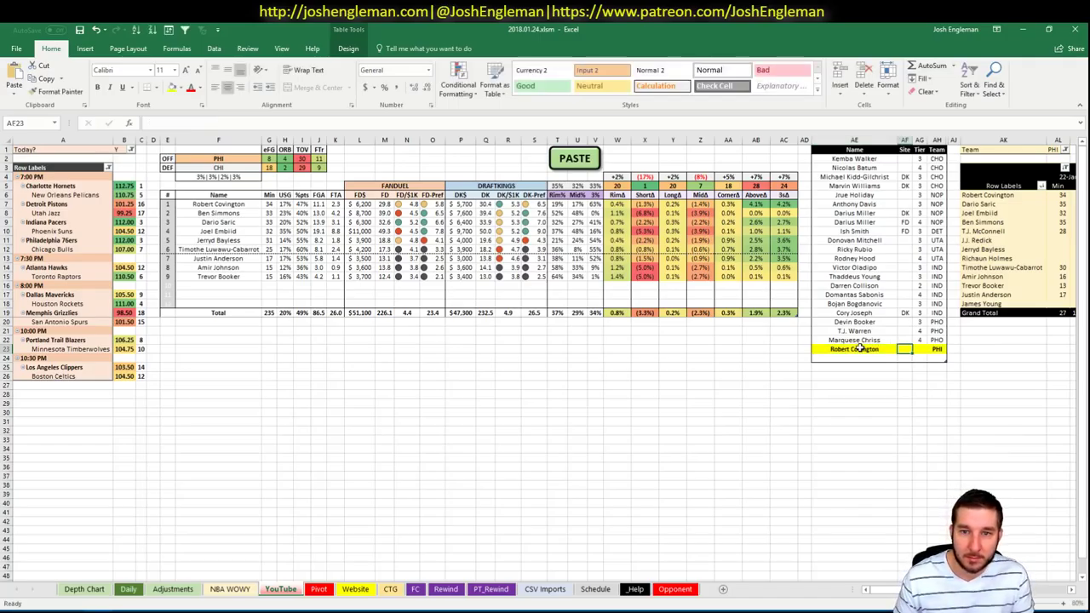
{"action": "key", "text": "Tab"}
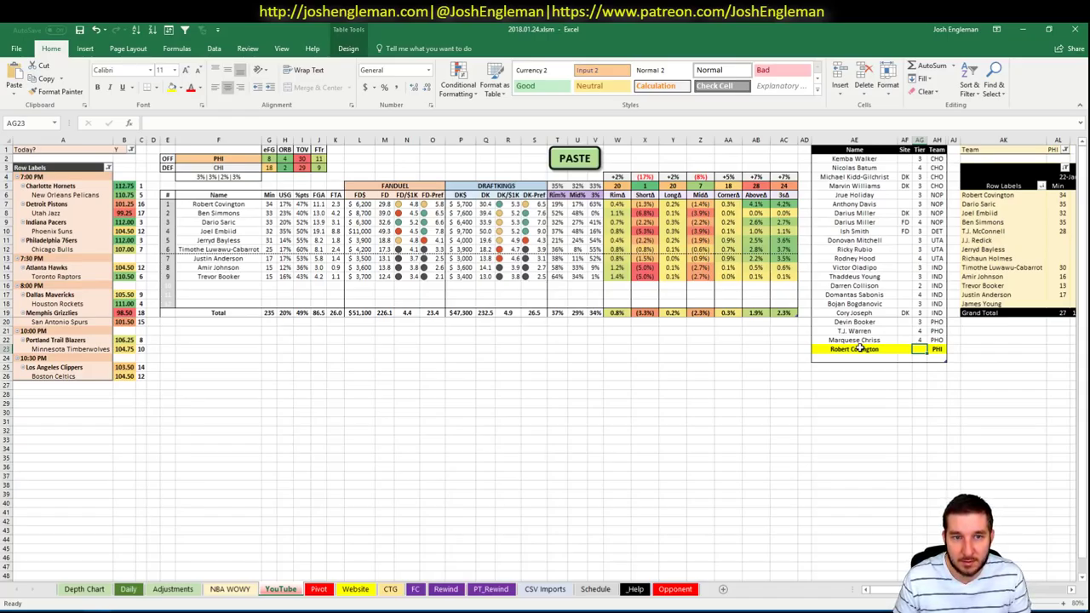
{"action": "type", "text": "3"}
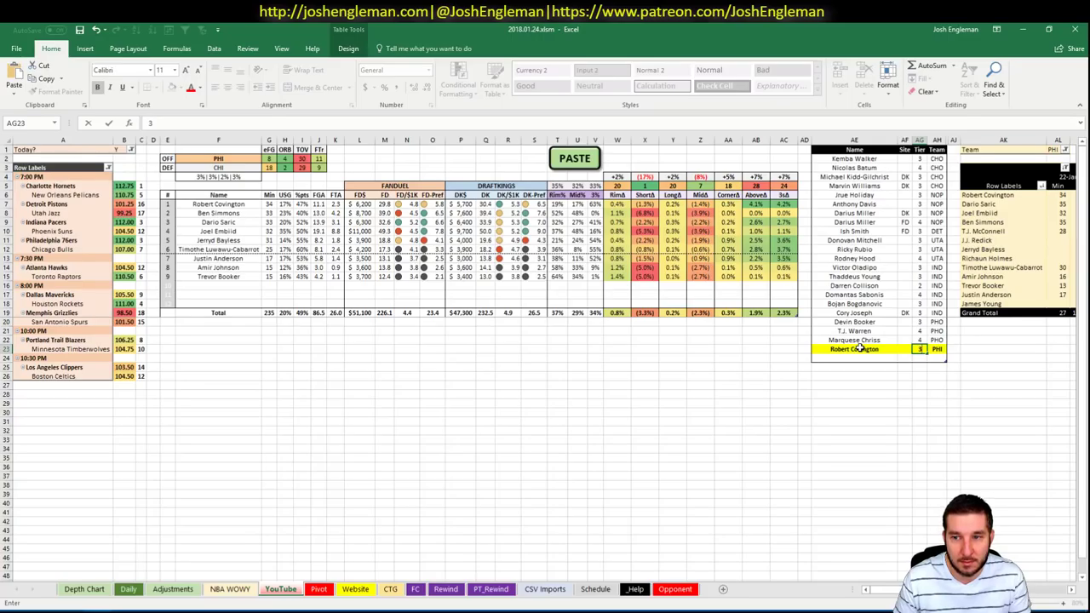
{"action": "key", "text": "Return"}
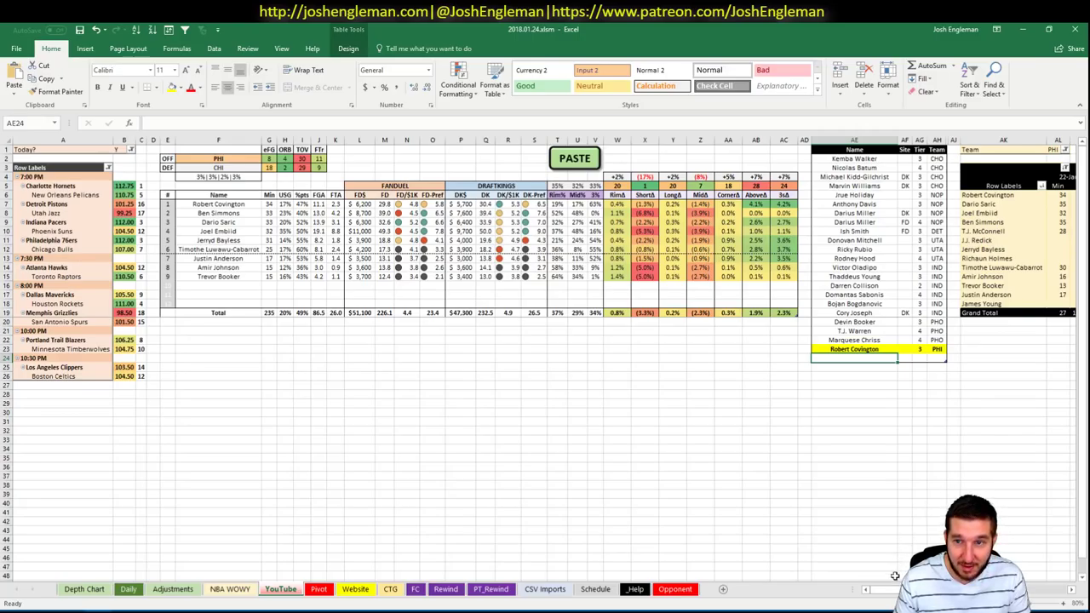
{"action": "left_click_drag", "start_coordinate": [882, 592], "coordinate": [882, 592]}
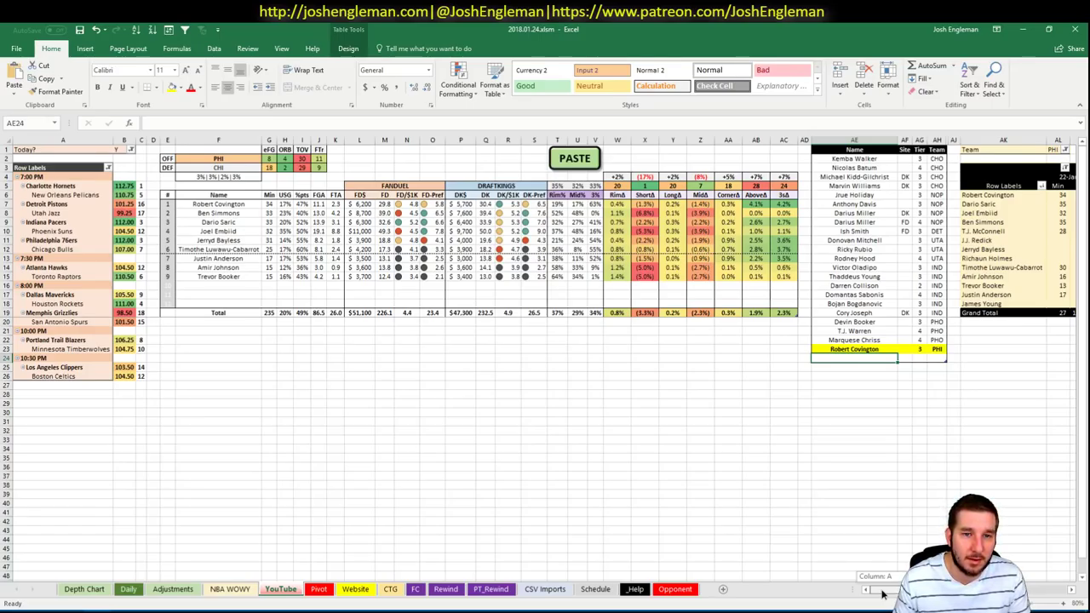
Add Ben Simmons below Robert Covington in the player list with site DK and tier 3
{"action": "left_click_drag", "start_coordinate": [882, 593], "coordinate": [799, 558]}
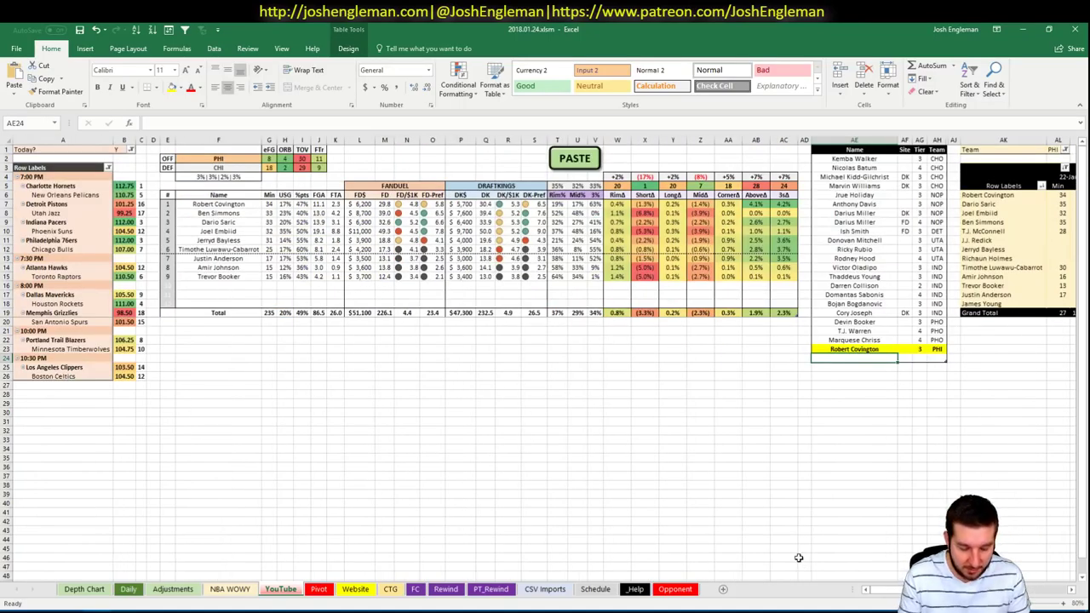
{"action": "type", "text": "Ben Simmons"}
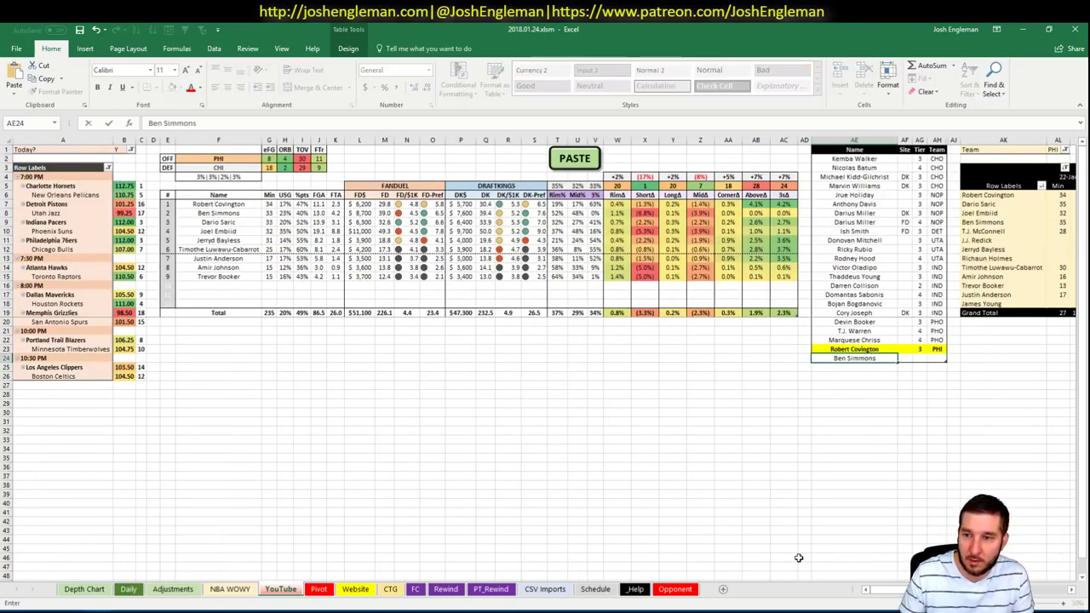
{"action": "key", "text": "Tab"}
{"action": "type", "text": "DK"}
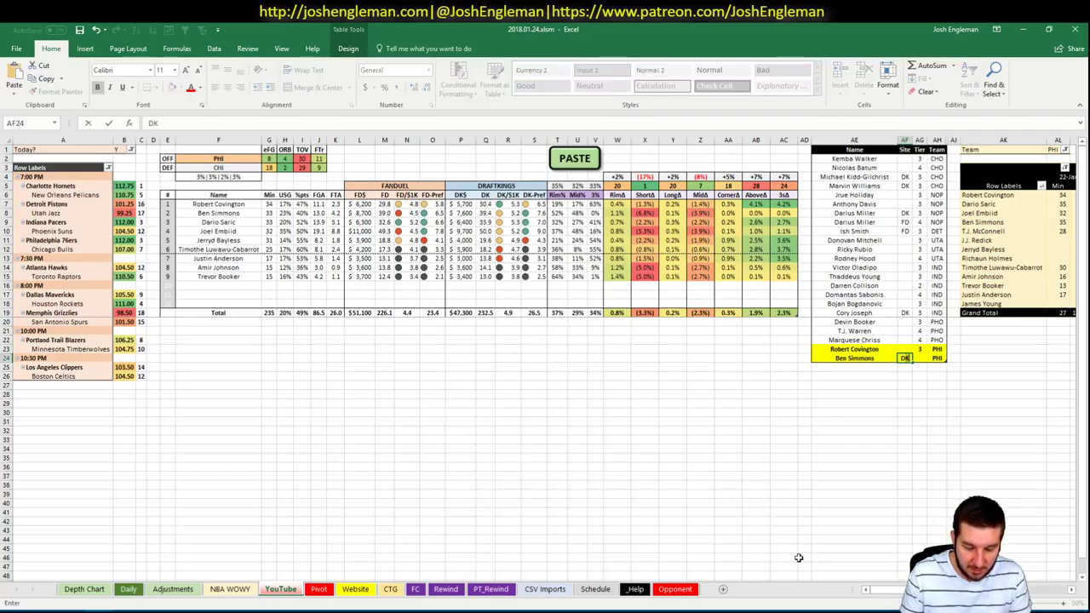
{"action": "key", "text": "Tab"}
{"action": "type", "text": "3"}
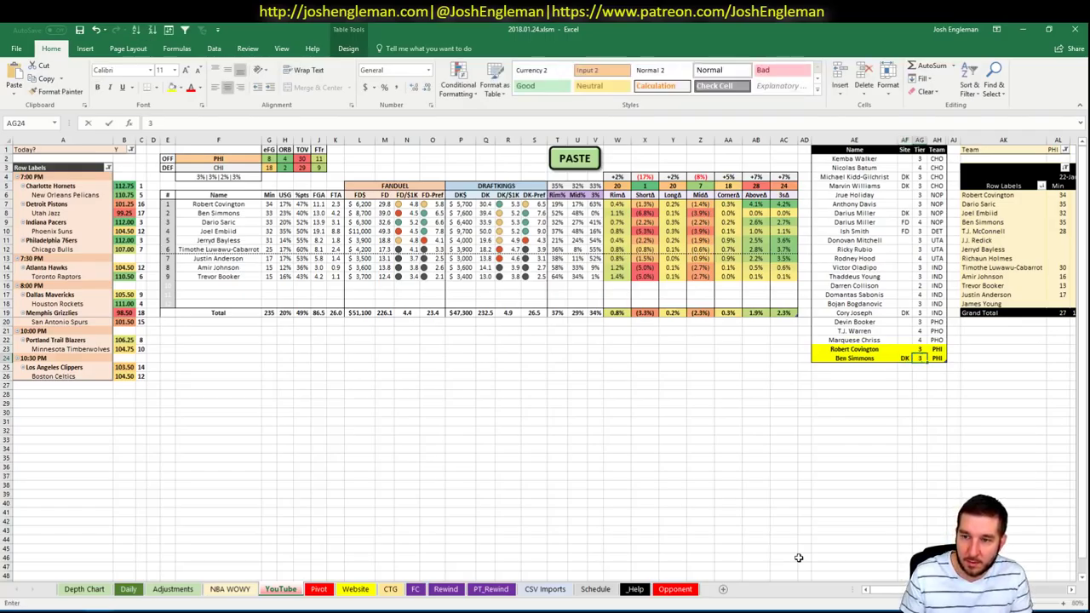
{"action": "key", "text": "Return"}
Add a second Ben Simmons row with site FD and tier 4, and extend the player table down to row 46
{"action": "type", "text": "Ben simmons"}
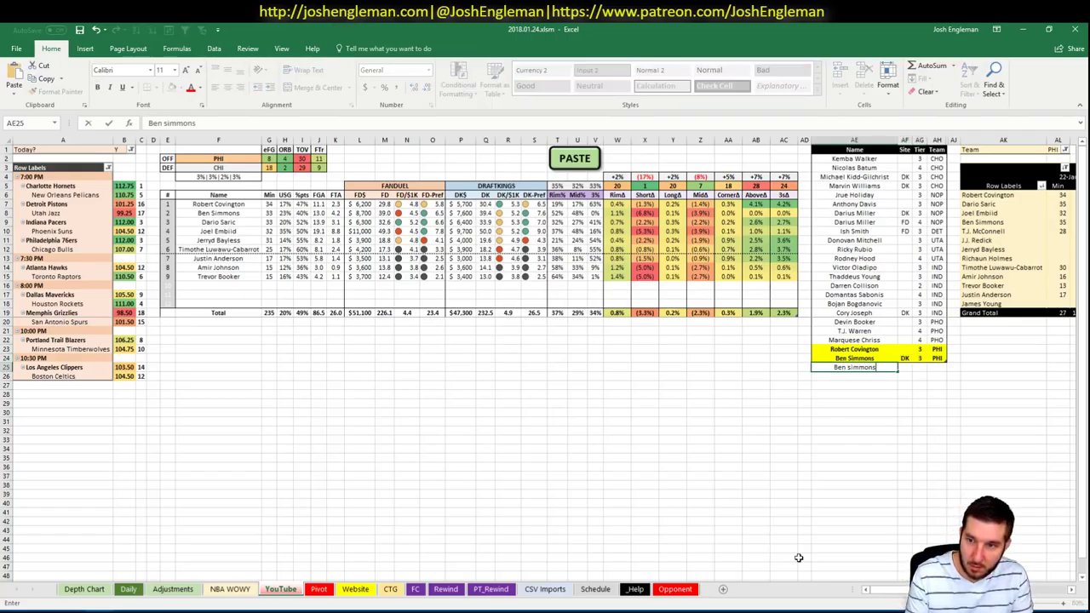
{"action": "key", "text": "Tab"}
{"action": "type", "text": "FD"}
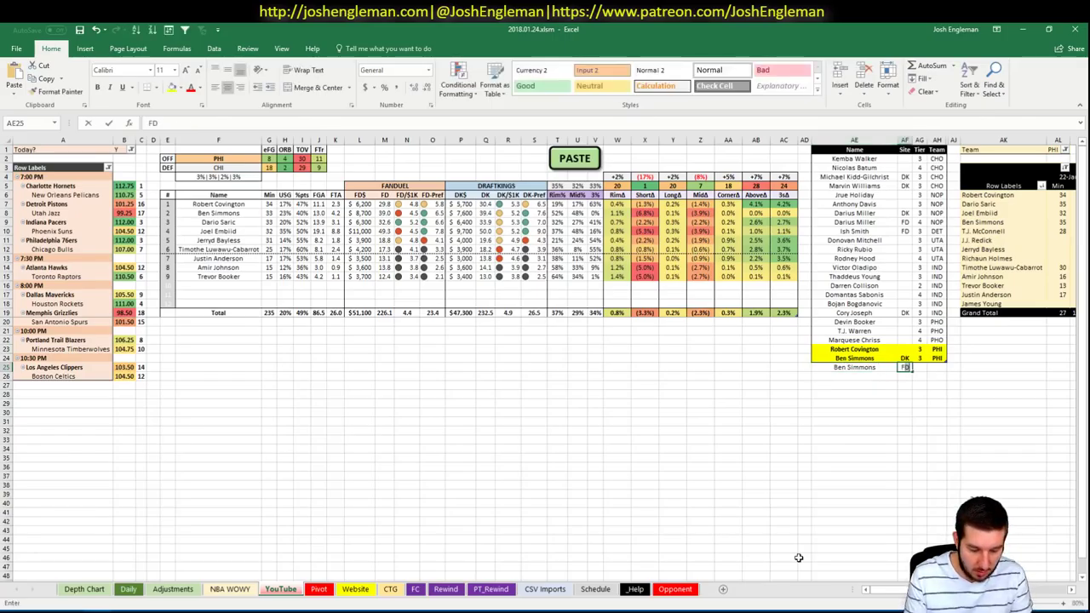
{"action": "key", "text": "Tab"}
{"action": "type", "text": "4"}
{"action": "key", "text": "Return"}
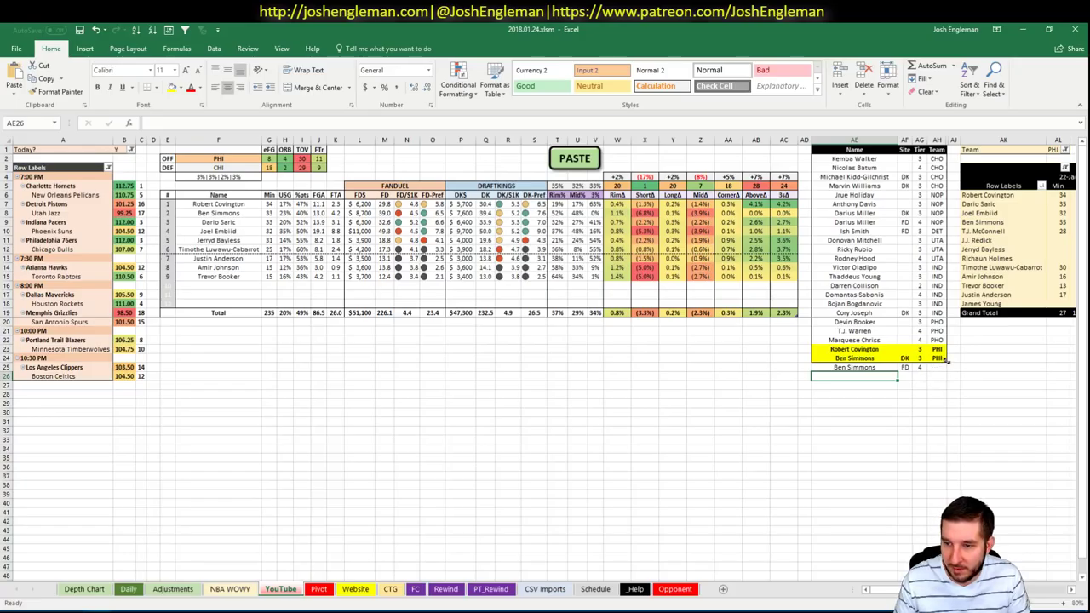
{"action": "left_click_drag", "start_coordinate": [945, 370], "coordinate": [948, 562]}
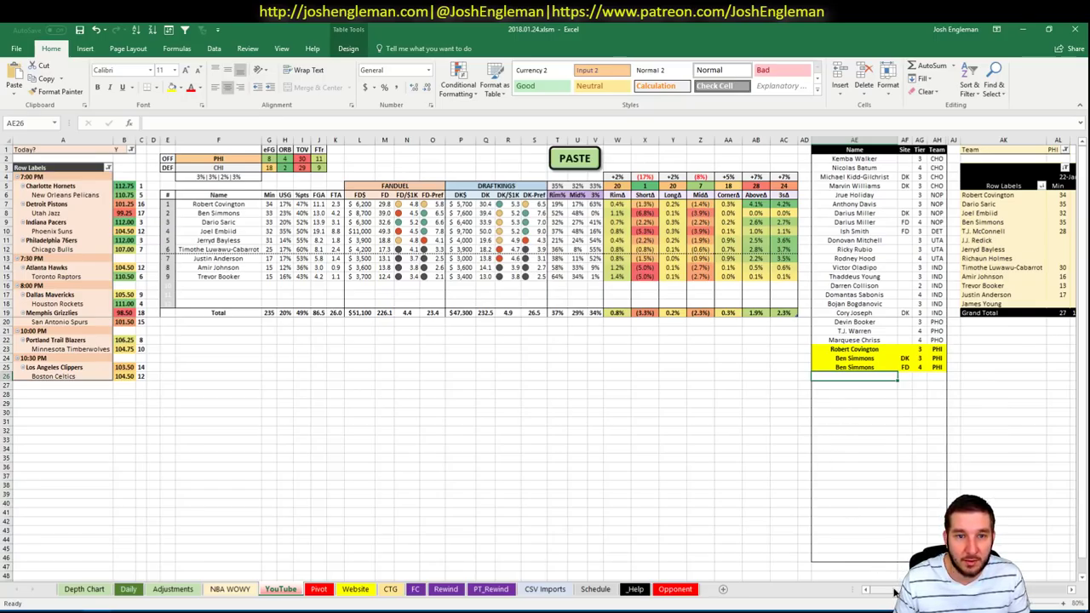
Add Dario Saric below the Ben Simmons rows with site FD and tier 2
{"action": "mouse_move", "coordinate": [894, 593]}
{"action": "left_mouse_down"}
{"action": "mouse_move", "coordinate": [908, 593]}
{"action": "mouse_move", "coordinate": [883, 577]}
{"action": "left_mouse_up"}
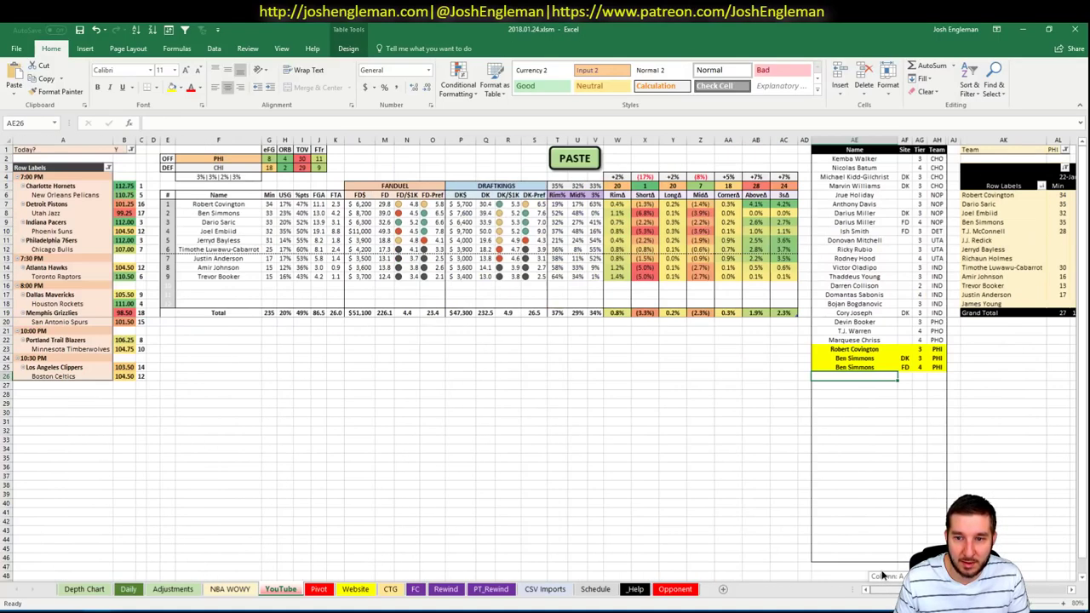
{"action": "type", "text": "Dario Saric"}
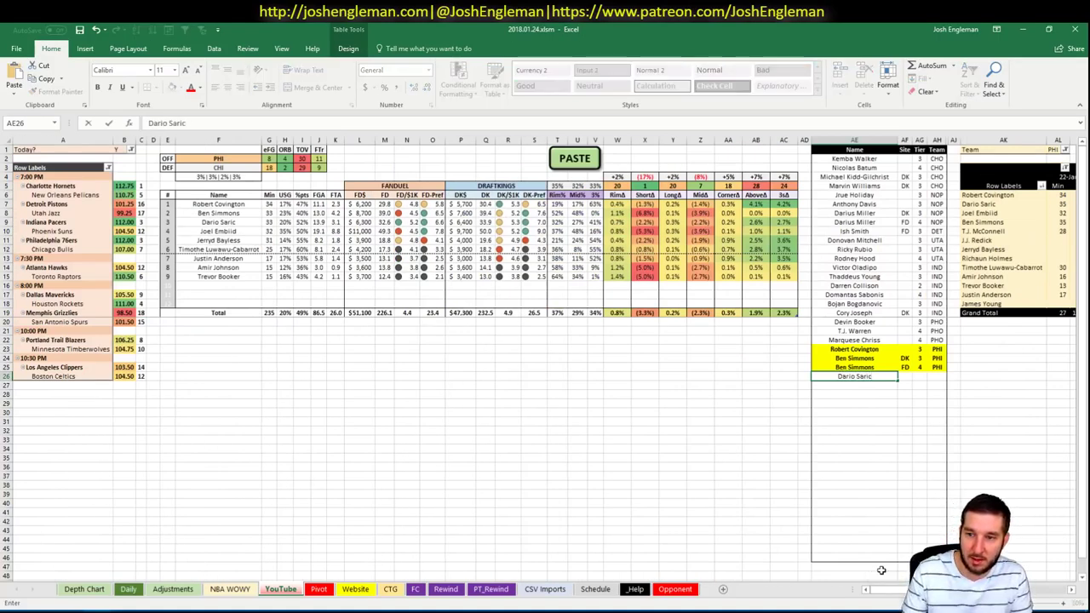
{"action": "key", "text": "Tab"}
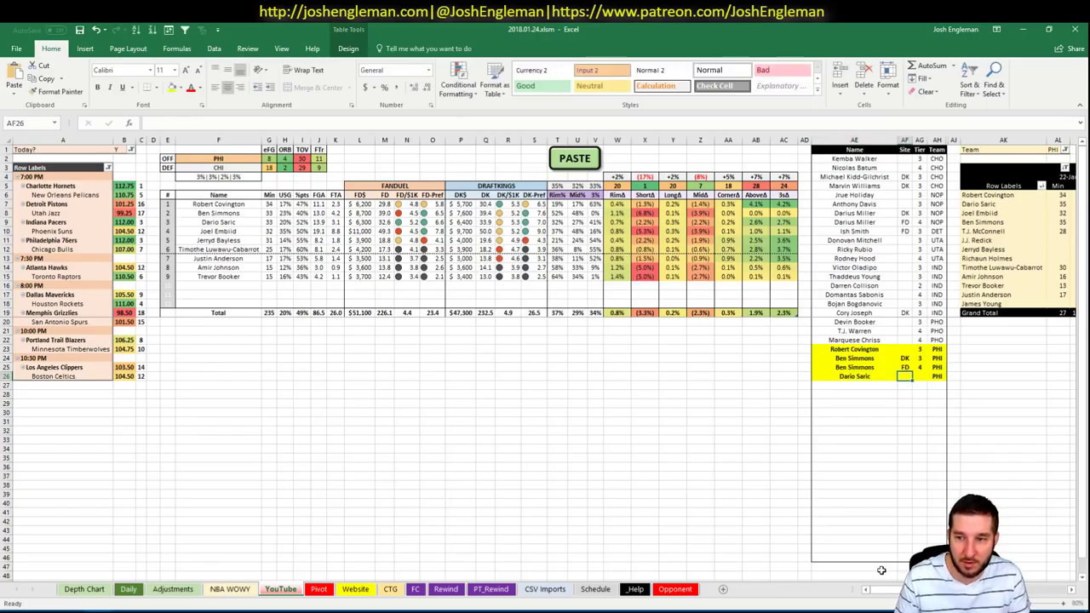
{"action": "type", "text": "FD"}
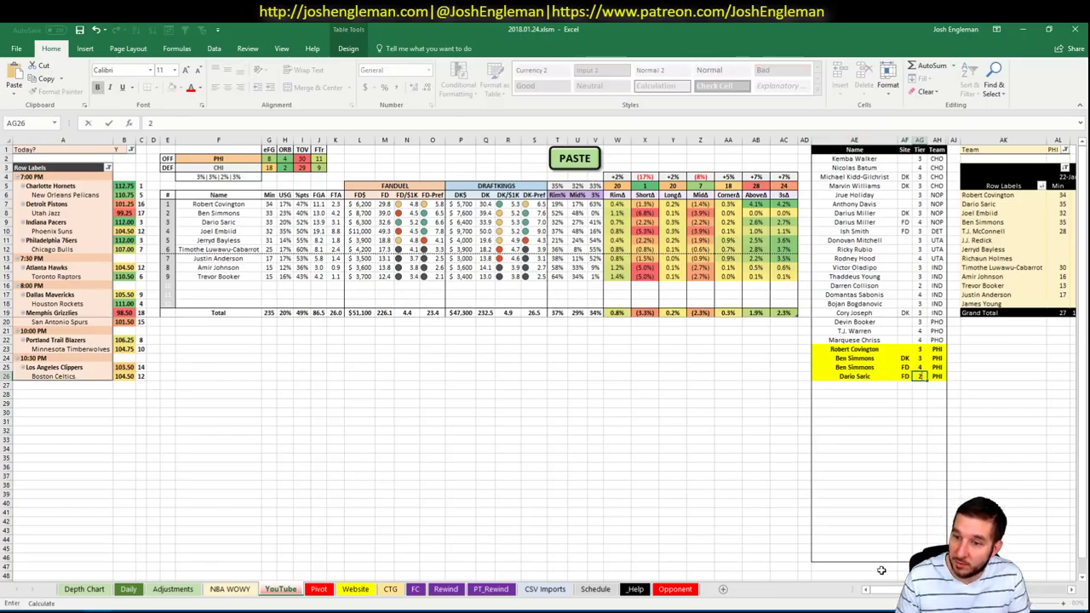
{"action": "key", "text": "Return"}
Add a second Dario Saric row with site DK and tier 3
{"action": "key", "text": "Right"}
{"action": "type", "text": "Dario Saric"}
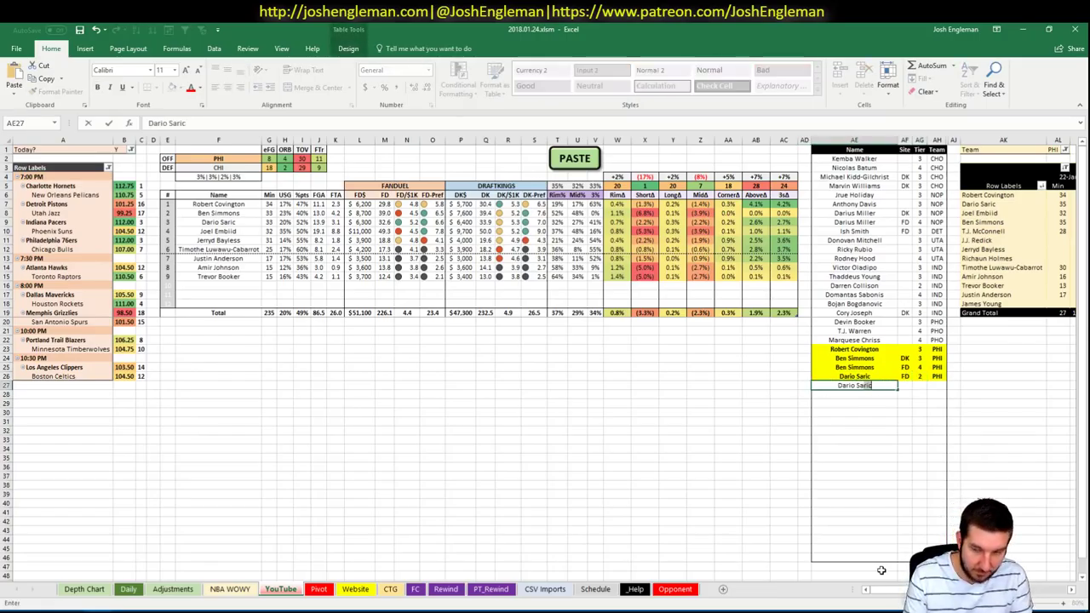
{"action": "key", "text": "Tab"}
{"action": "type", "text": "DK"}
{"action": "key", "text": "Tab"}
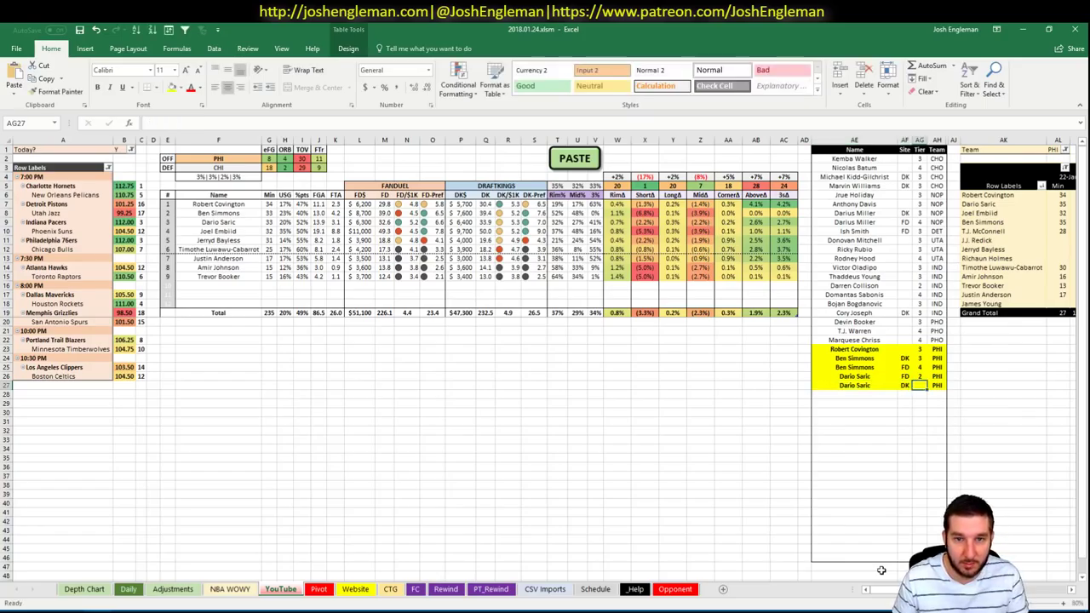
{"action": "type", "text": "3"}
{"action": "key", "text": "Return"}
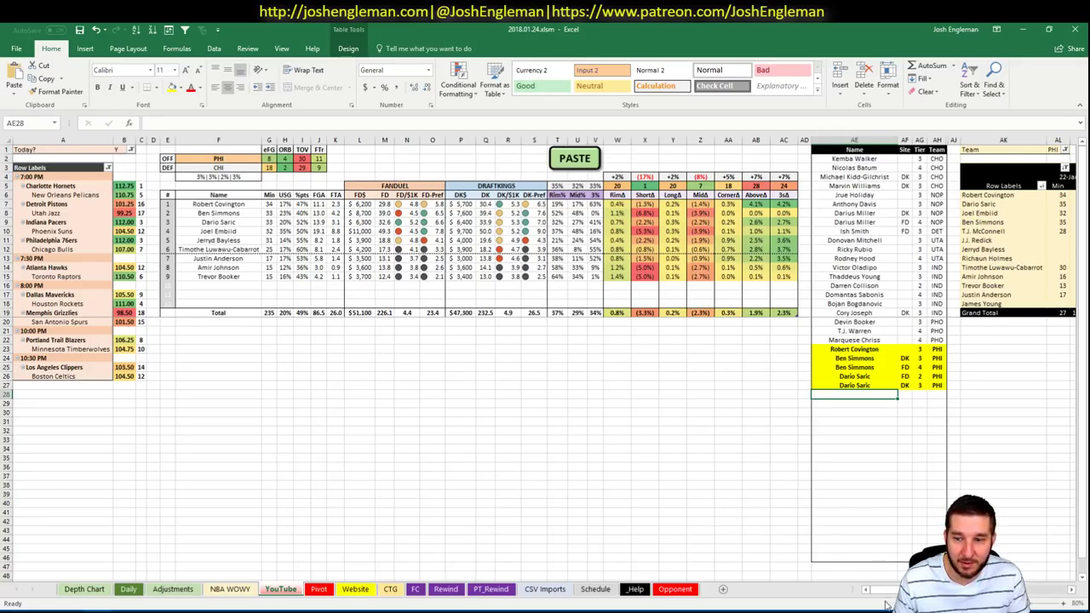
Review the 76ers' recent games and add Joel Embiid below Dario Saric with tier 2, leaving the site blank
{"action": "scroll", "coordinate": [545, 358], "scroll_direction": "right", "scroll_amount": 5}
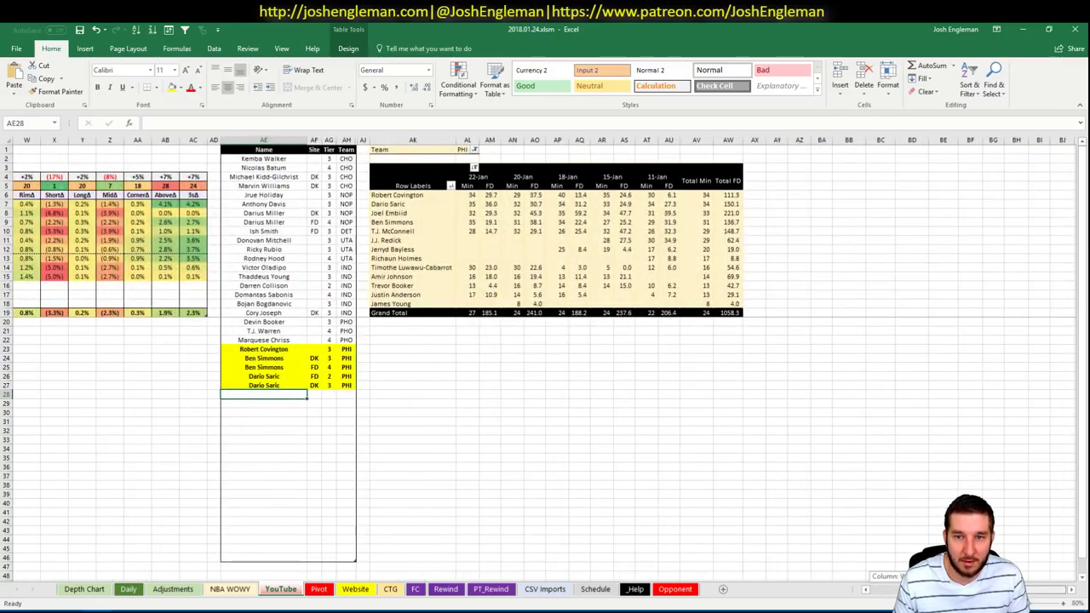
{"action": "scroll", "coordinate": [356, 426], "scroll_direction": "left", "scroll_amount": 5}
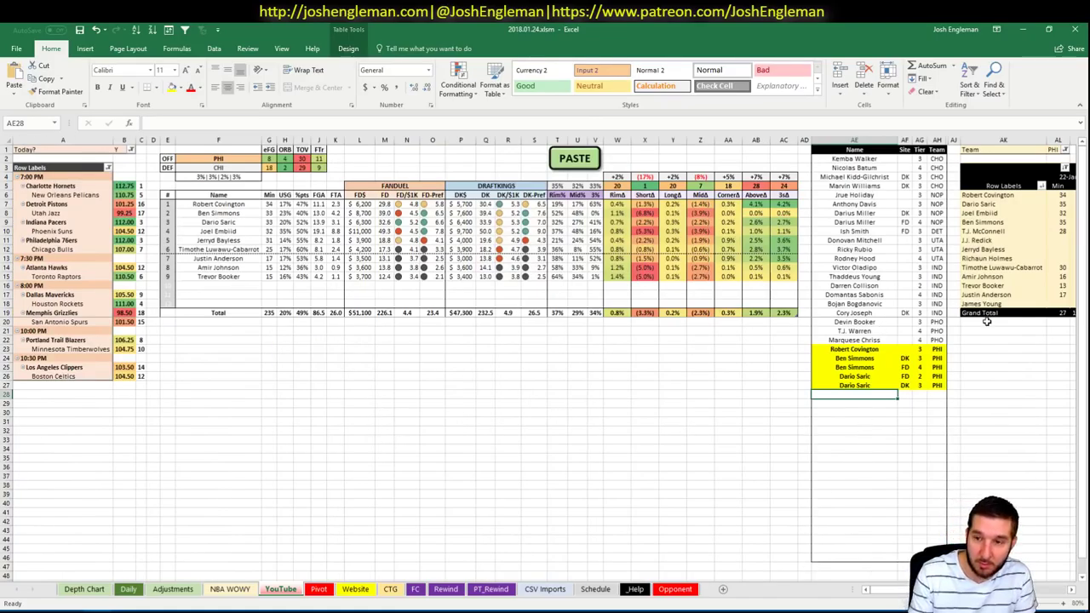
{"action": "type", "text": "Joel Embiid"}
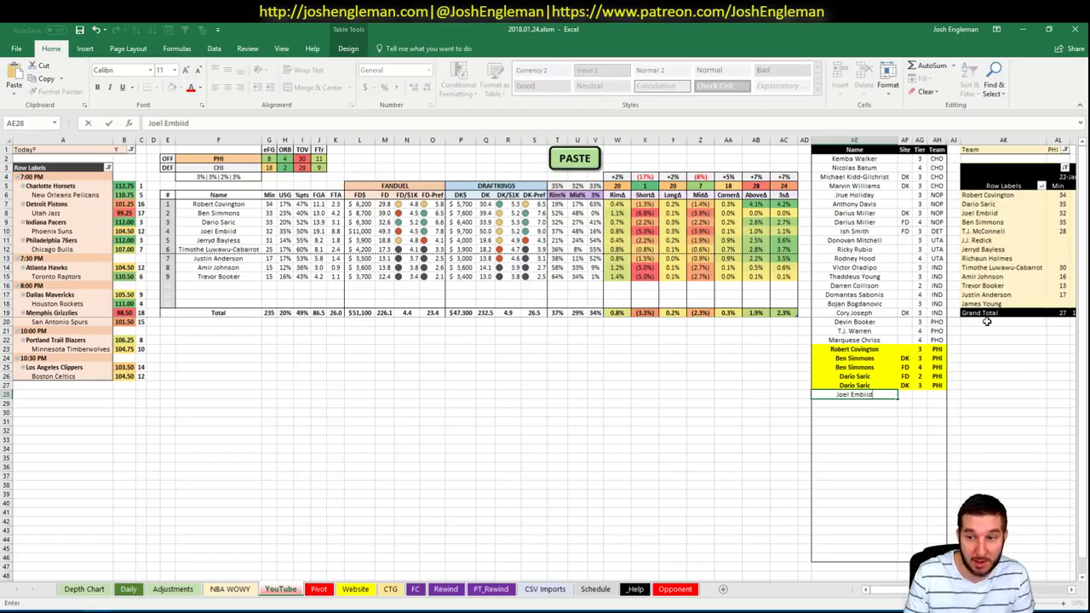
{"action": "key", "text": "Return"}
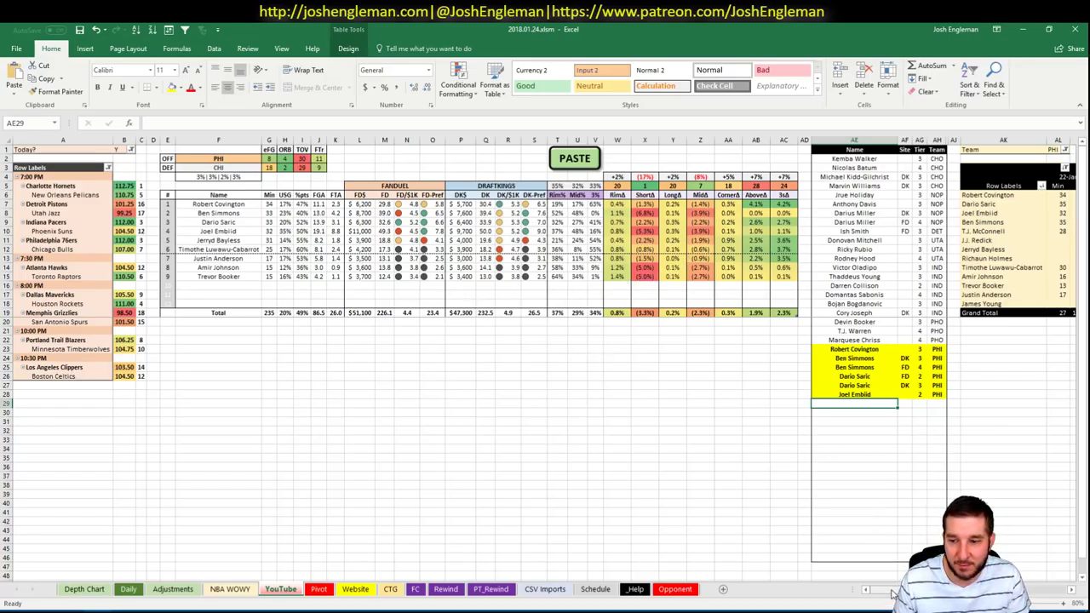
Add Jerryd Bayless below Joel Embiid with tier 4, leaving the site blank
{"action": "left_click_drag", "start_coordinate": [893, 593], "coordinate": [868, 593]}
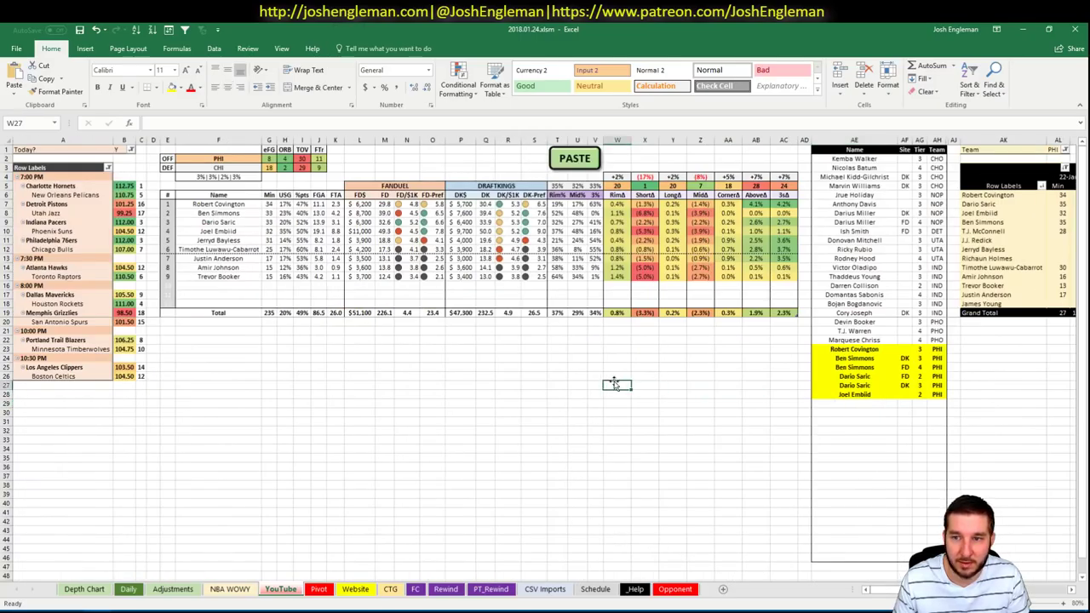
{"action": "double_click", "coordinate": [856, 404]}
{"action": "type", "text": "Jerryd Ba"}
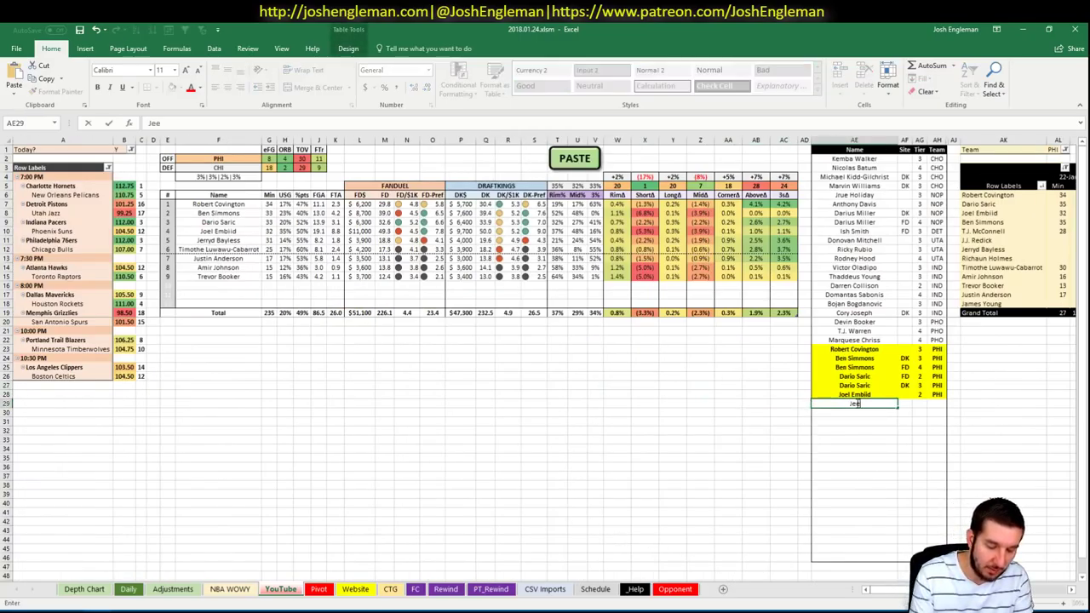
{"action": "type", "text": "yless"}
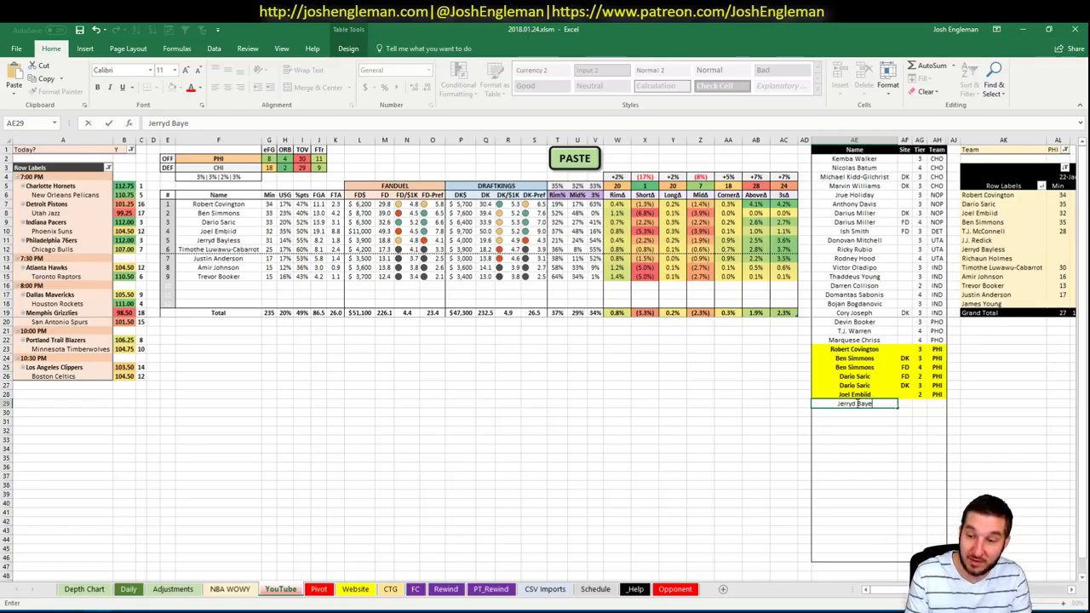
{"action": "key", "text": "Return"}
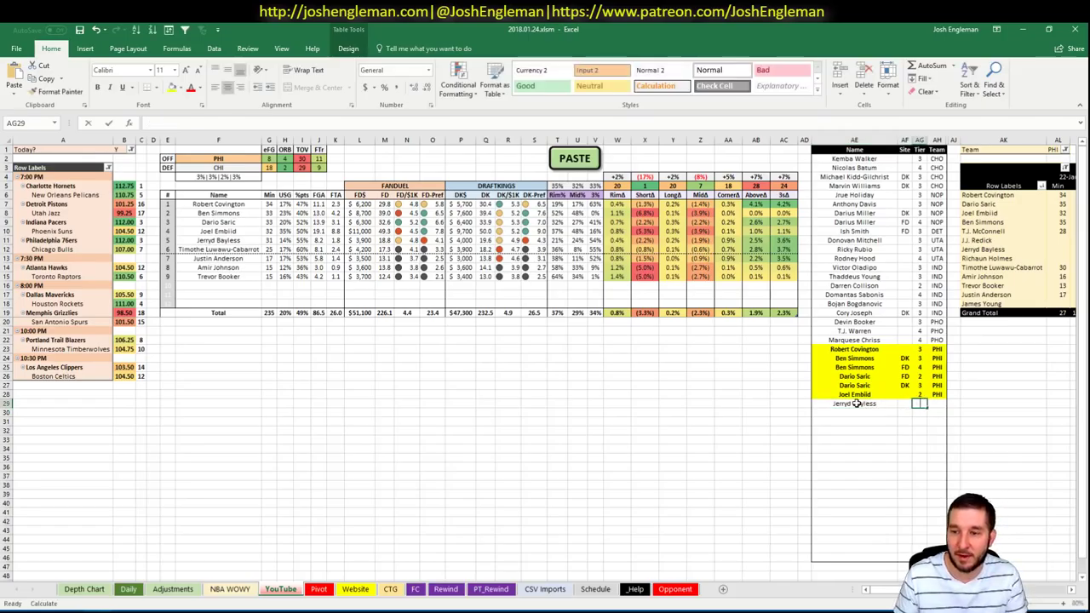
{"action": "left_click", "coordinate": [401, 352]}
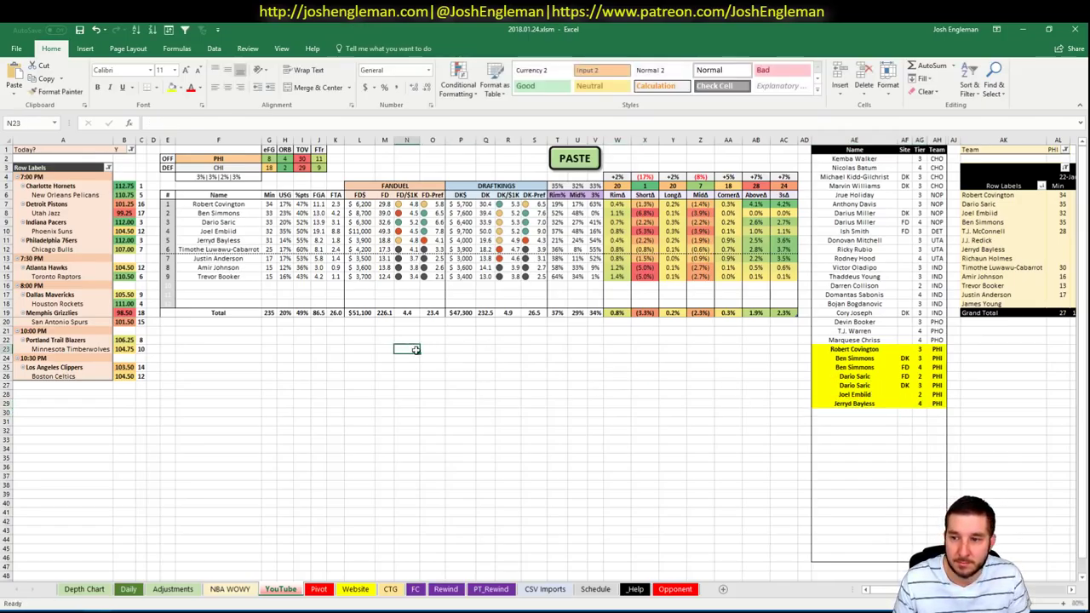
Set the offensive team in the matchup header to CHI
{"action": "left_click", "coordinate": [192, 160]}
{"action": "type", "text": "CHI"}
{"action": "key", "text": "Return"}
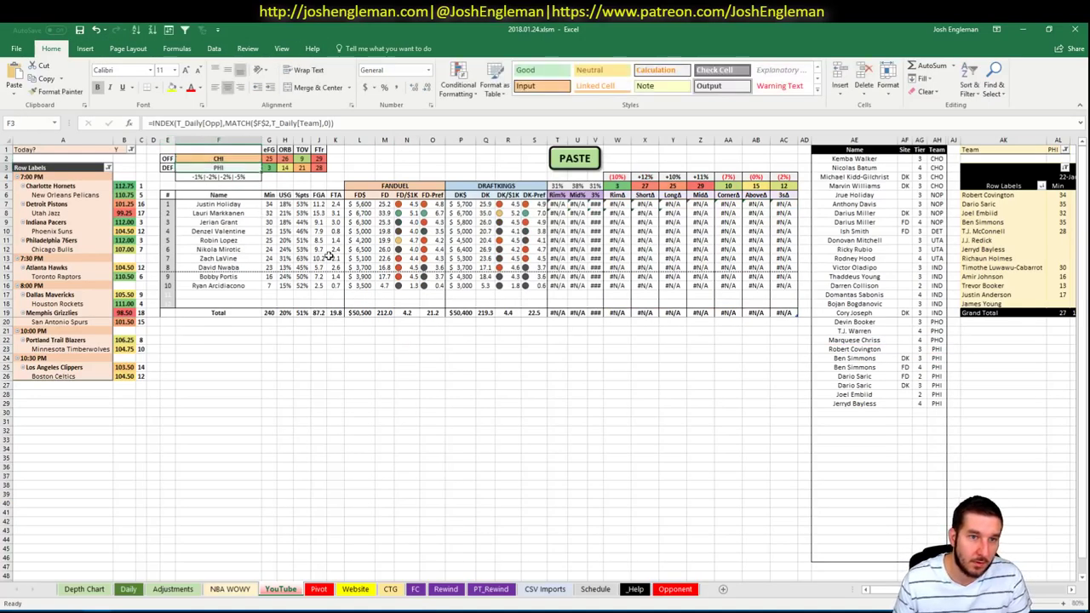
{"action": "left_click", "coordinate": [335, 448]}
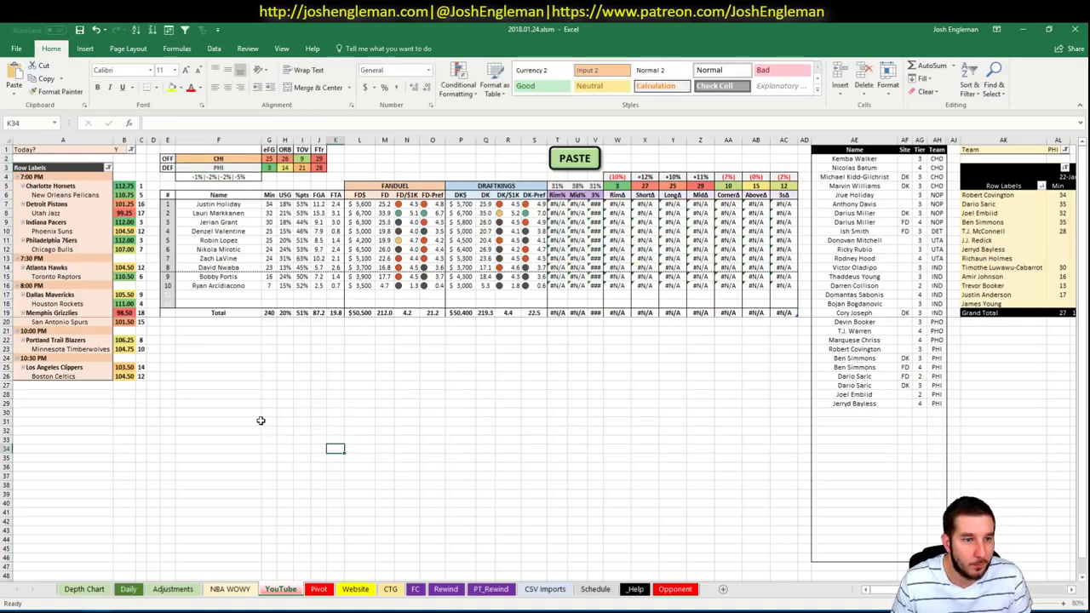
Switch to Cleaning the Glass in Chrome and open the Chicago Bulls team stats page
{"action": "left_click", "coordinate": [53, 604]}
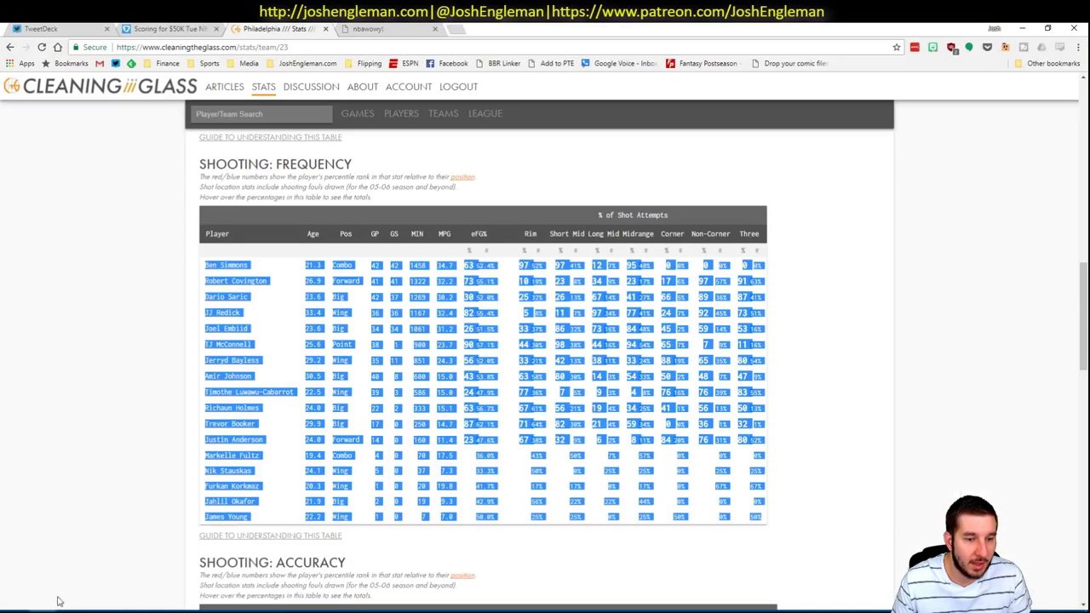
{"action": "left_click", "coordinate": [273, 114]}
{"action": "type", "text": "bulls"}
{"action": "key", "text": "Down"}
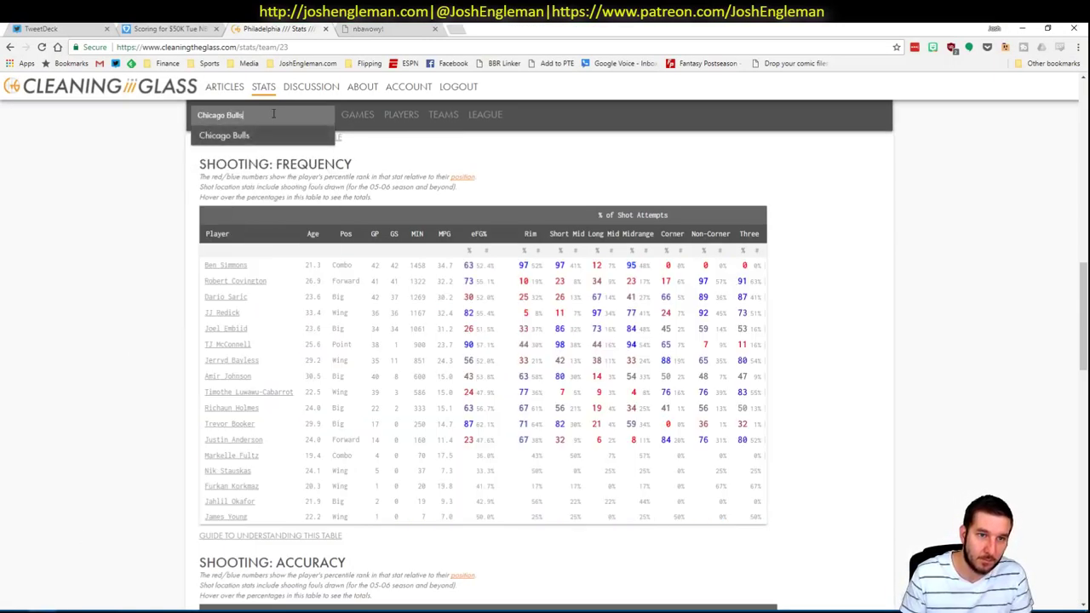
{"action": "key", "text": "Return"}
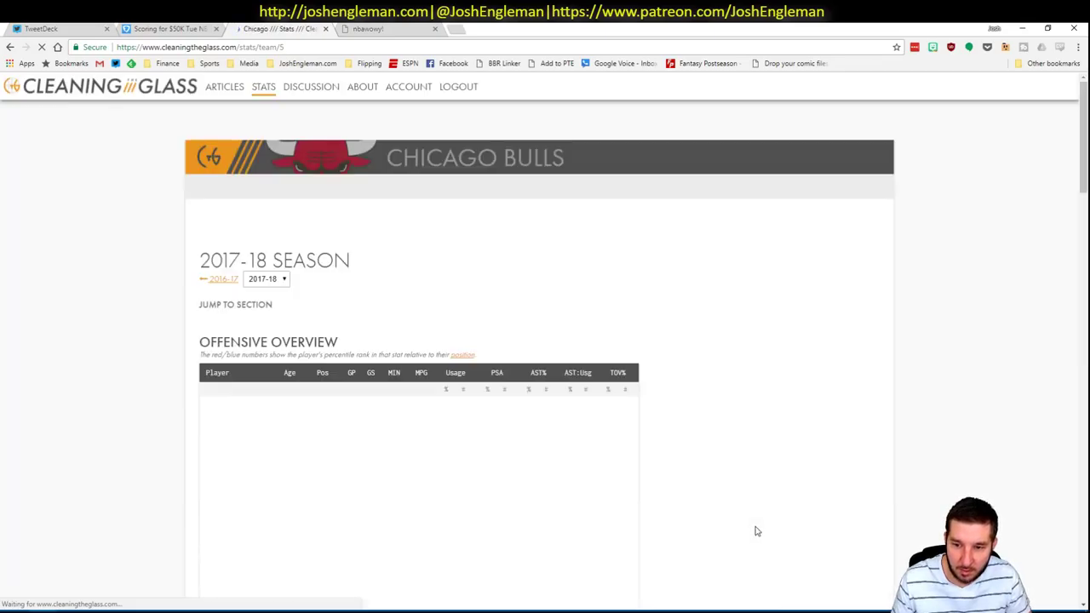
Copy all player rows of the Bulls' Shooting: Frequency table and load them into the Excel workbook with its paste macro
{"action": "left_click", "coordinate": [369, 316]}
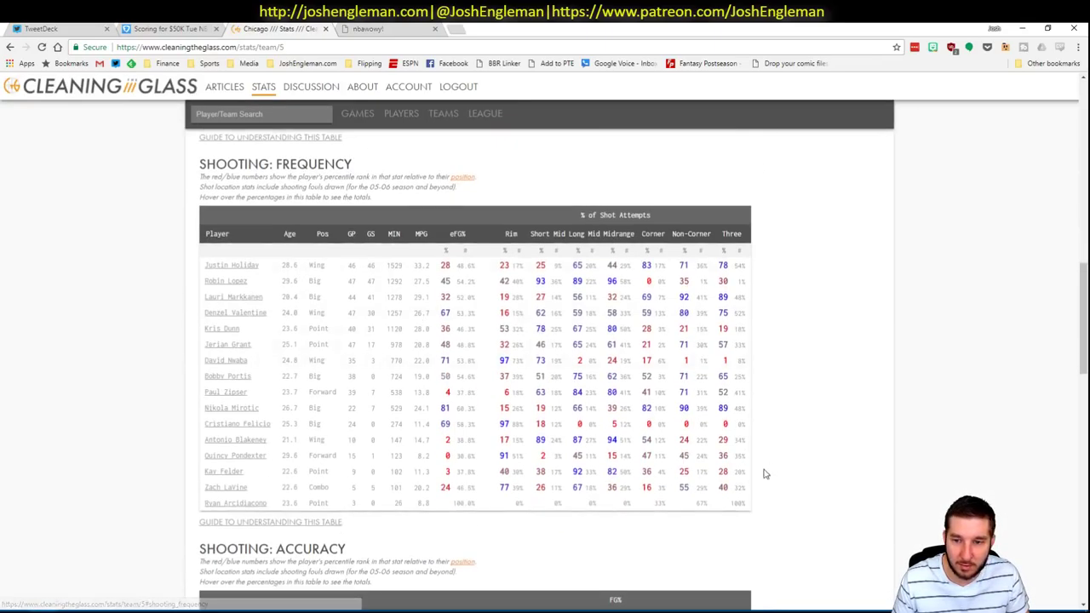
{"action": "left_click_drag", "start_coordinate": [747, 506], "coordinate": [207, 271]}
{"action": "key", "text": "ctrl+c"}
{"action": "key", "text": "alt+Tab"}
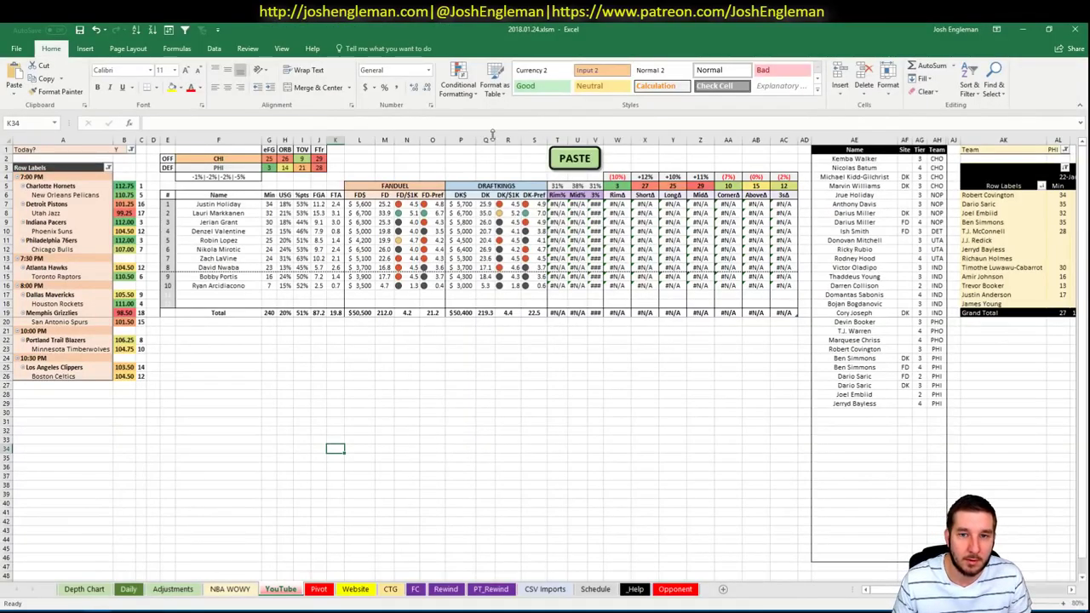
{"action": "left_click", "coordinate": [573, 157]}
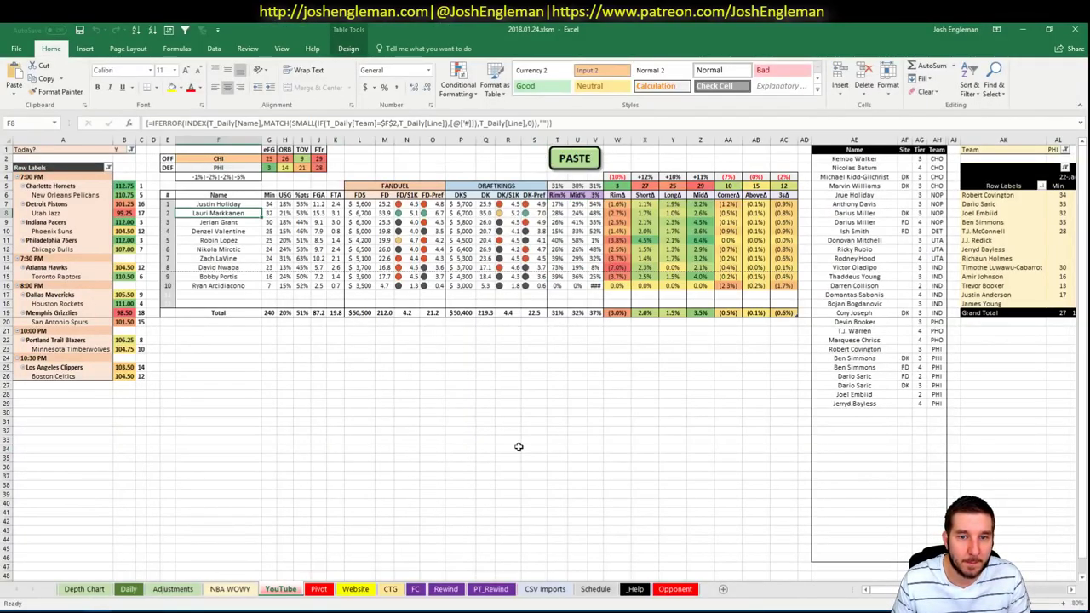
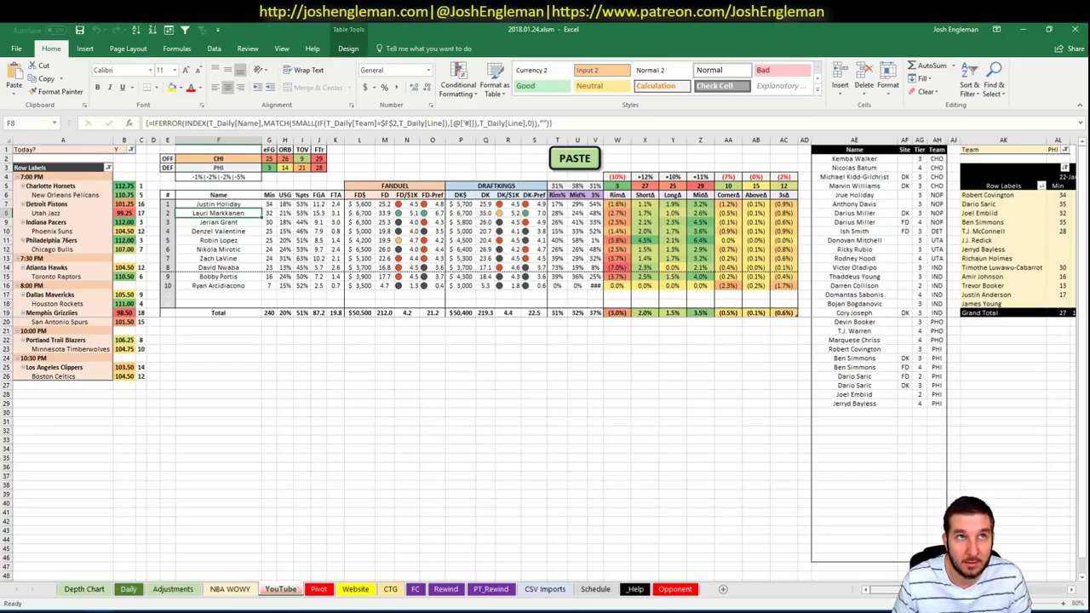
Set the game-log PivotTable's Team filter to CHI
{"action": "scroll", "coordinate": [809, 511], "scroll_direction": "right", "scroll_amount": 10}
{"action": "left_click", "coordinate": [464, 149]}
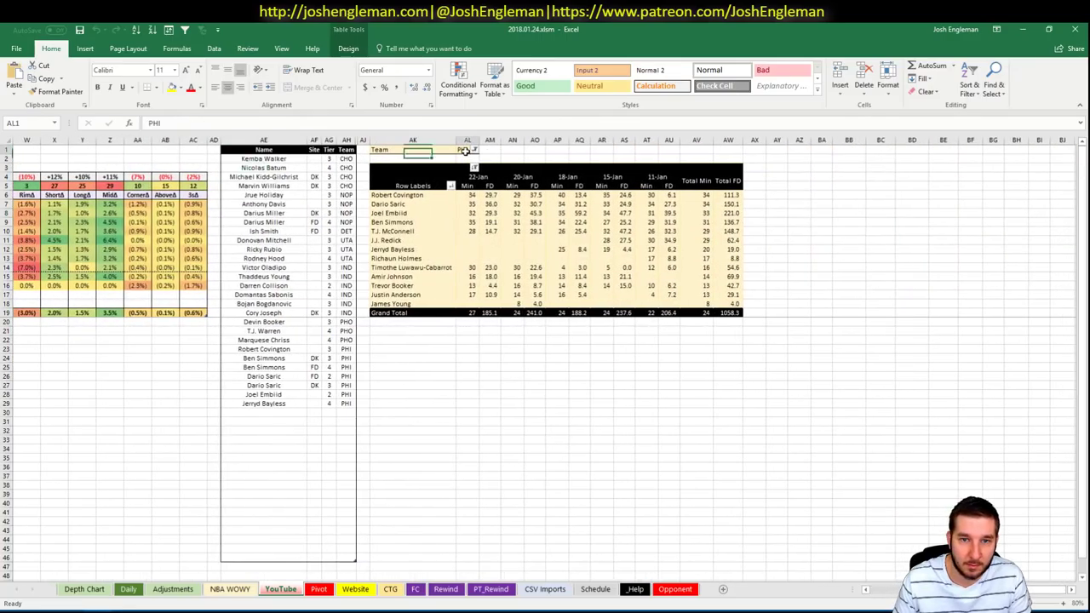
{"action": "type", "text": "CHI"}
{"action": "key", "text": "Return"}
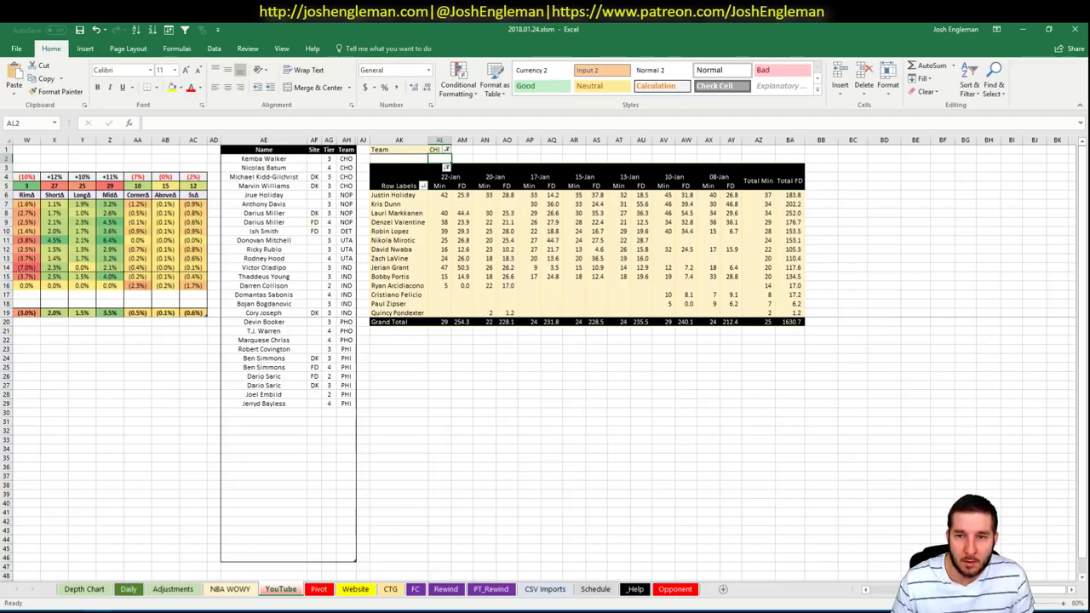
Add Justin Holiday to the recommended players list with tier 4 and no specific site
{"action": "scroll", "coordinate": [685, 322], "scroll_direction": "left", "scroll_amount": 10}
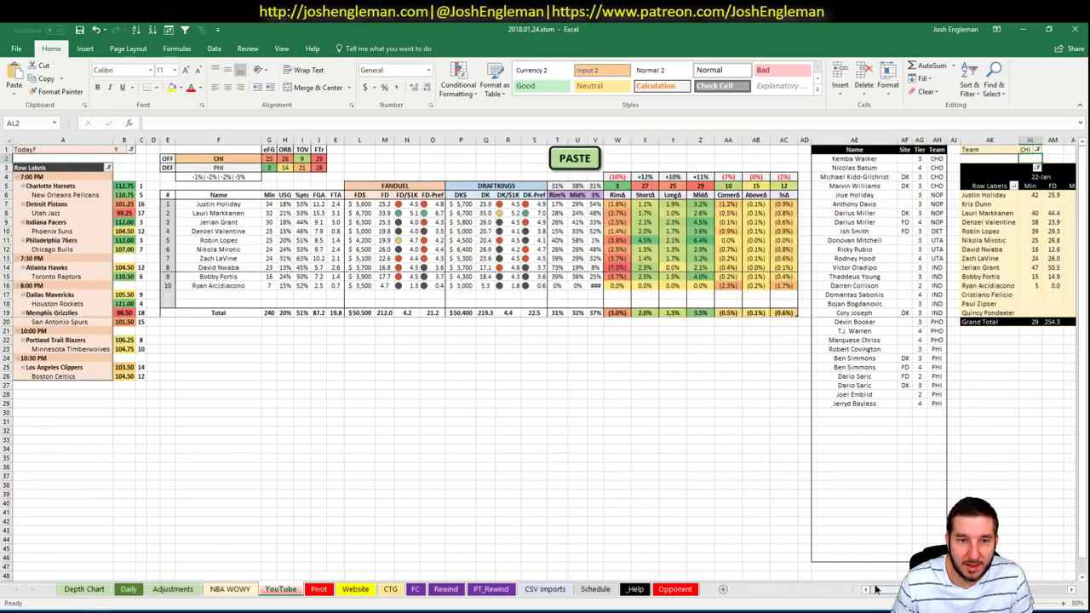
{"action": "left_click", "coordinate": [847, 411]}
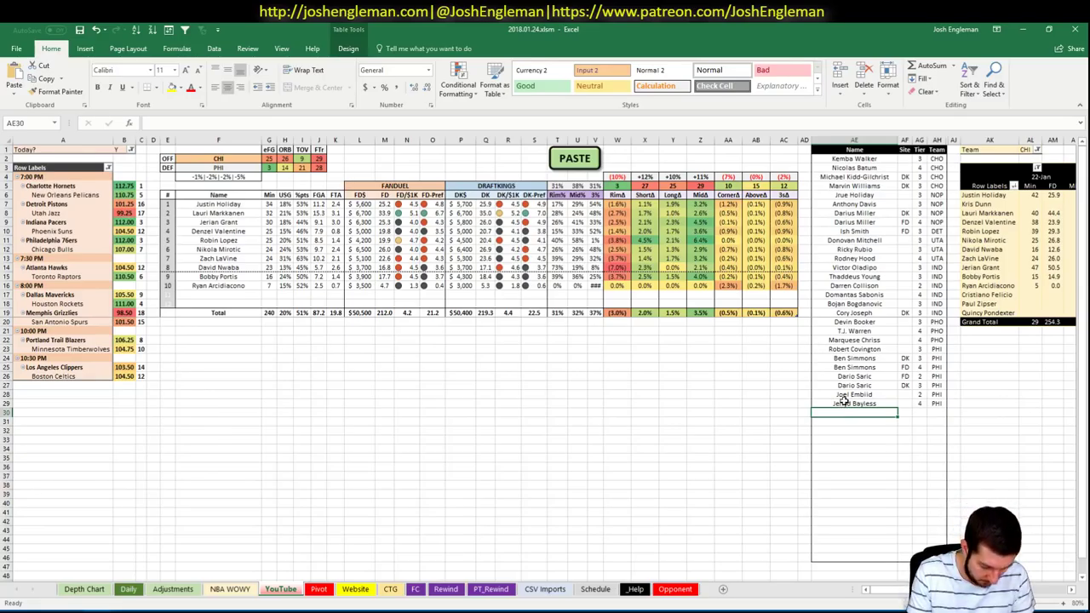
{"action": "type", "text": "Justin Hol"}
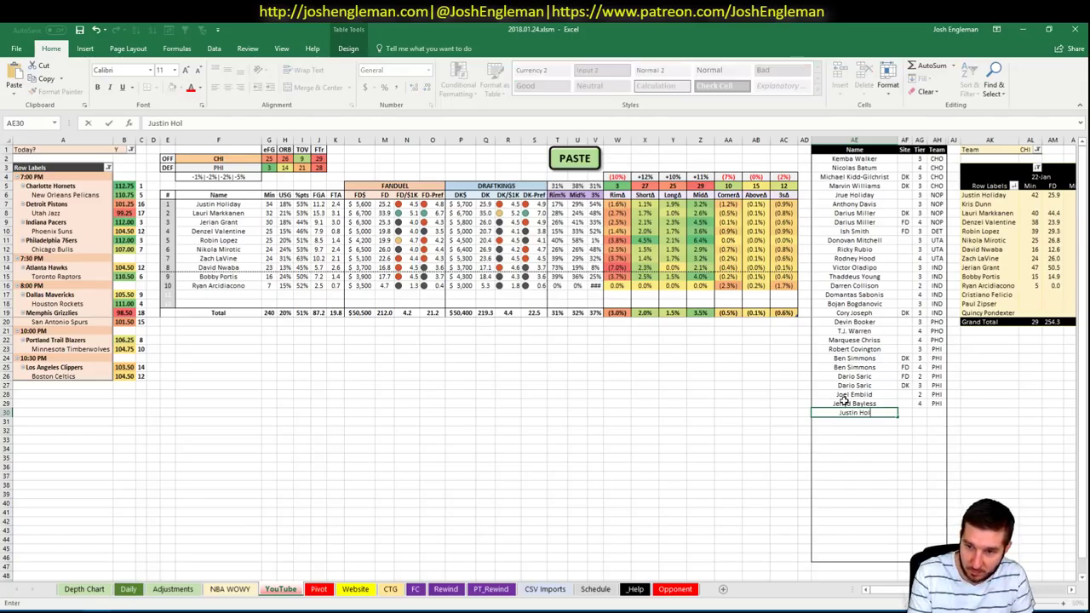
{"action": "type", "text": "iday"}
{"action": "key", "text": "Tab"}
{"action": "key", "text": "Tab"}
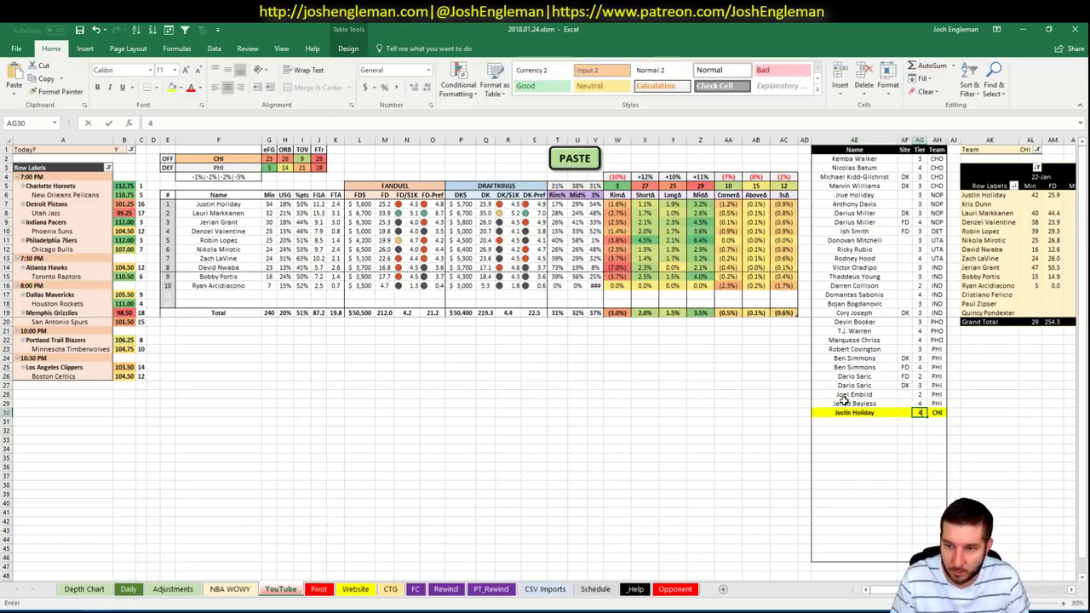
{"action": "type", "text": "4"}
{"action": "key", "text": "Return"}
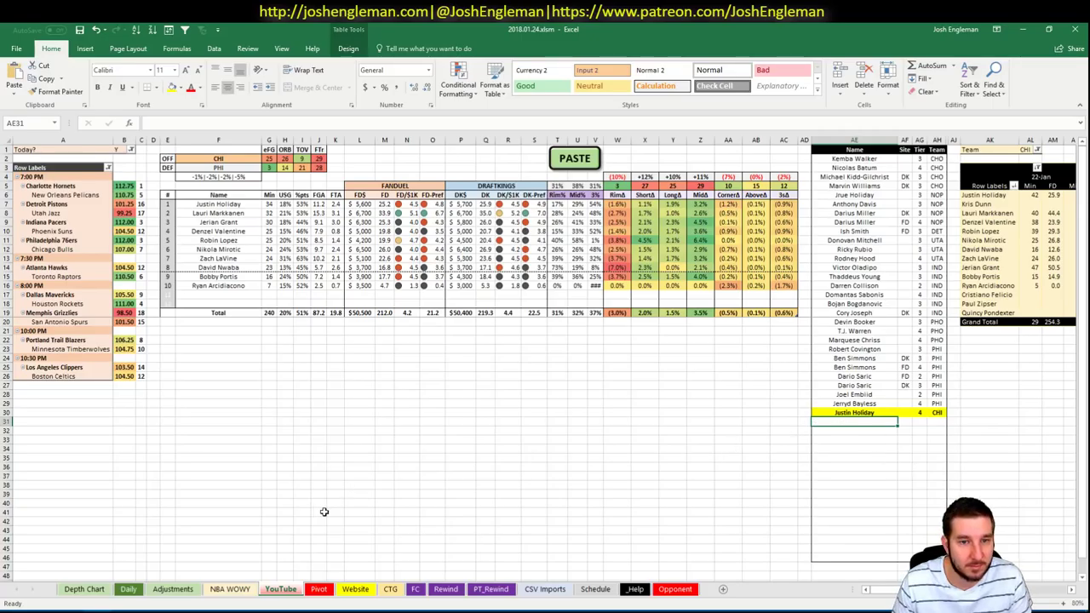
Check the Bulls' projections on the Pivot sheet, and add Lauri Markkanen's name below Justin Holiday in the YouTube sheet's player list
{"action": "left_click", "coordinate": [328, 594]}
{"action": "scroll", "coordinate": [223, 438], "scroll_direction": "down", "scroll_amount": 5}
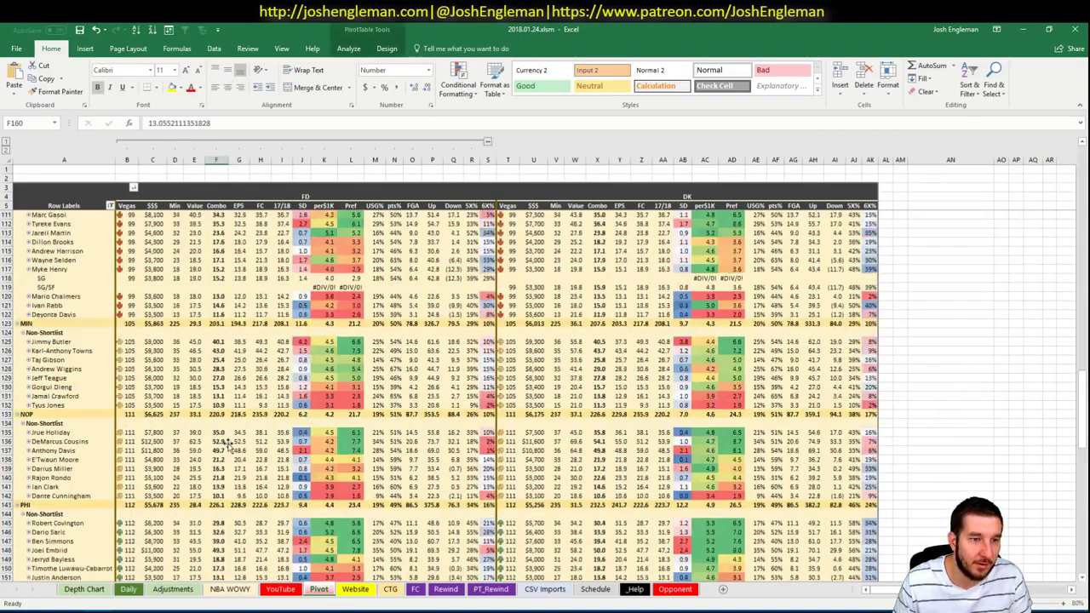
{"action": "scroll", "coordinate": [223, 438], "scroll_direction": "up", "scroll_amount": 14}
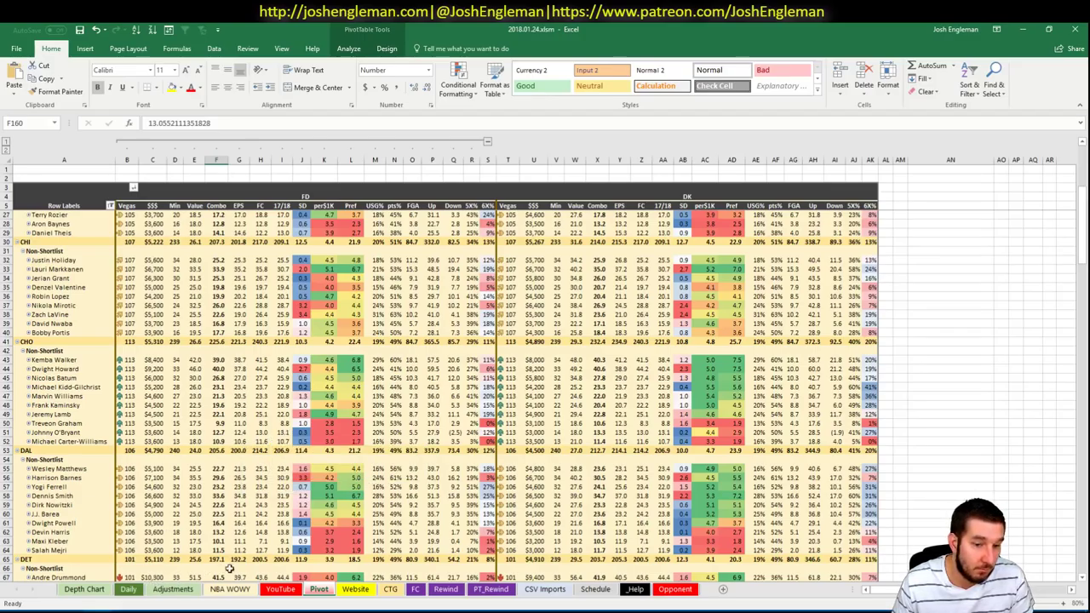
{"action": "left_click", "coordinate": [280, 590]}
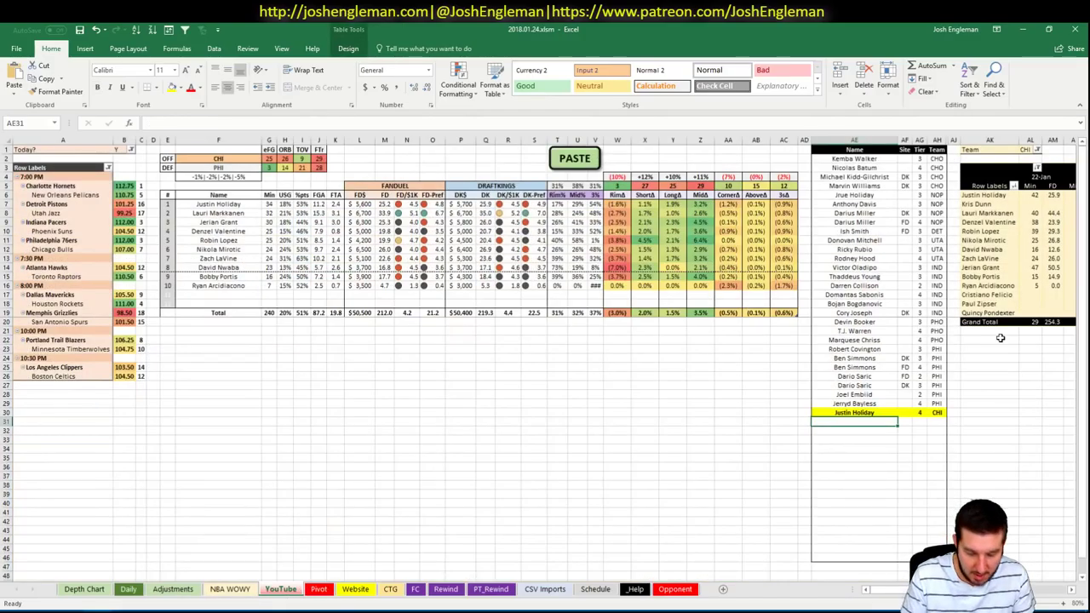
{"action": "type", "text": "Lauri Mark"}
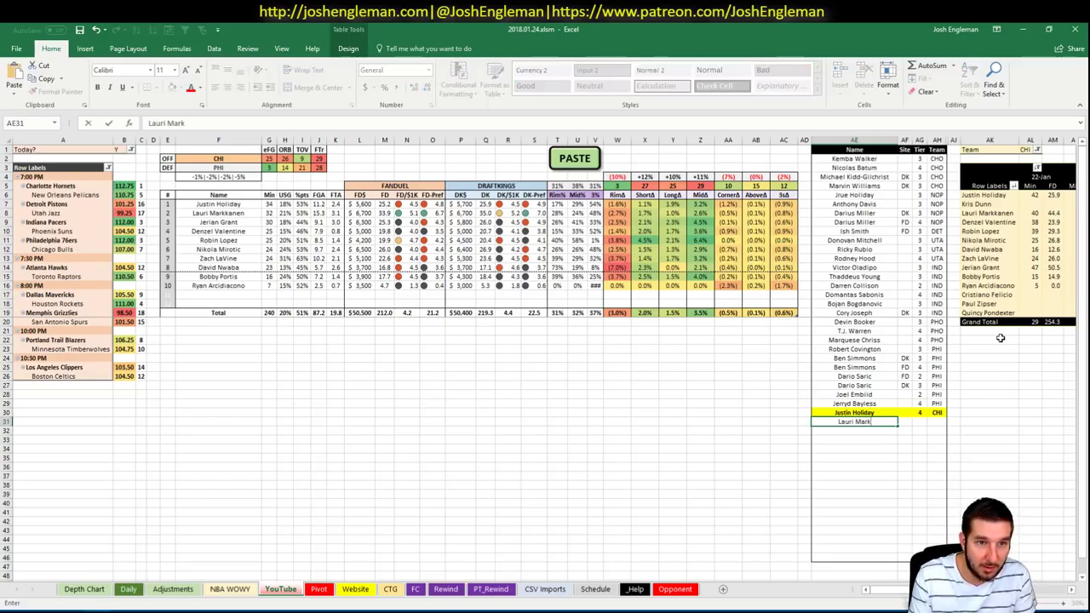
{"action": "type", "text": "kanen"}
{"action": "key", "text": "Return"}
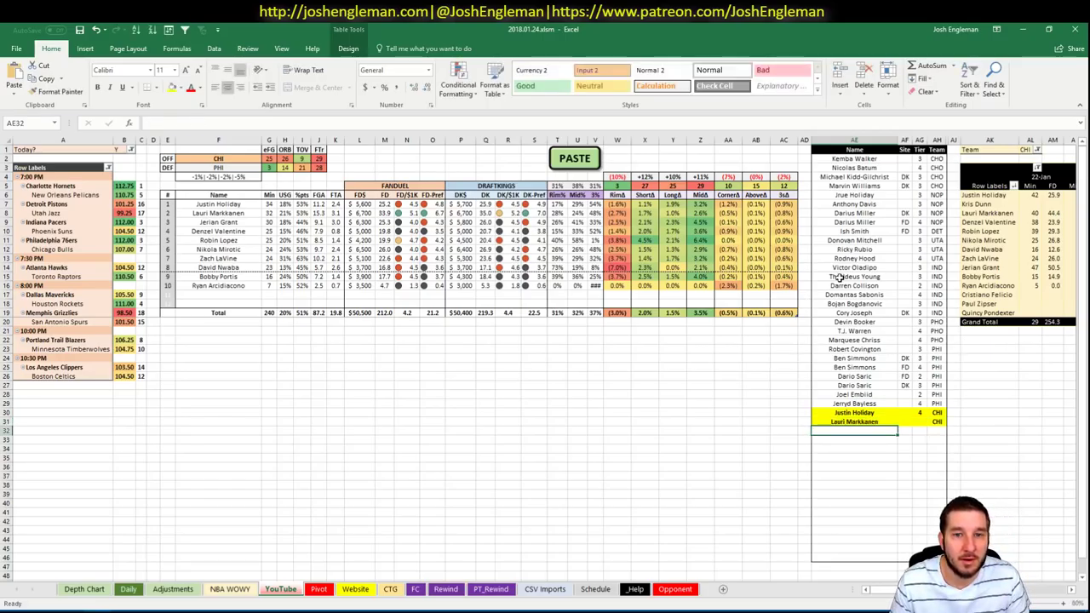
Examine the Bulls' game log, comparing player minutes on 10-Jan and 22-Jan and Lauri Markkanen's FD points on 10-Jan
{"action": "scroll", "coordinate": [916, 373], "scroll_direction": "right", "scroll_amount": 3}
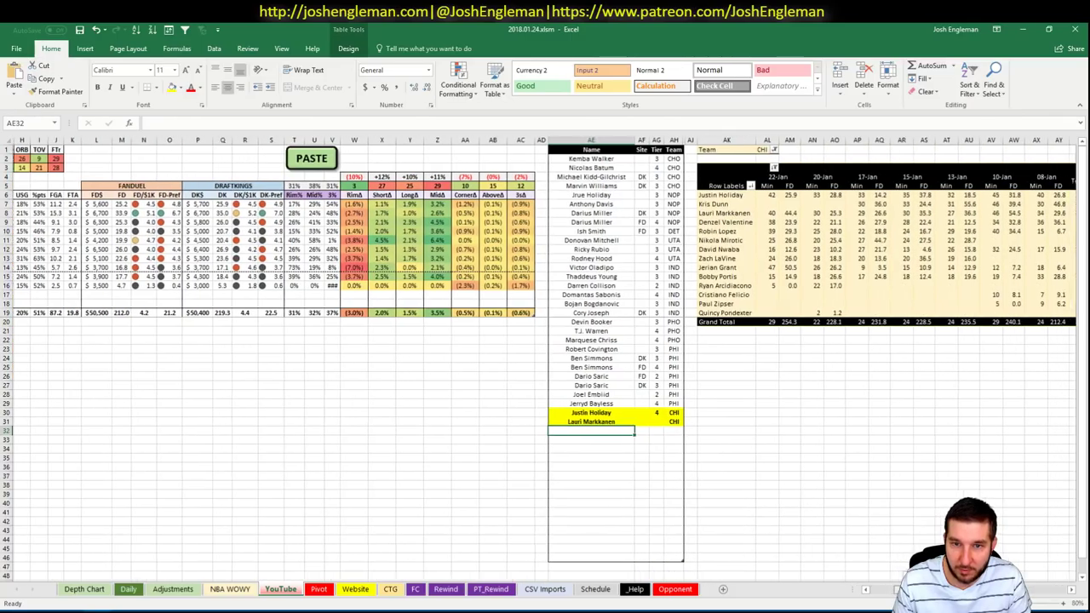
{"action": "scroll", "coordinate": [545, 358], "scroll_direction": "right", "scroll_amount": 4}
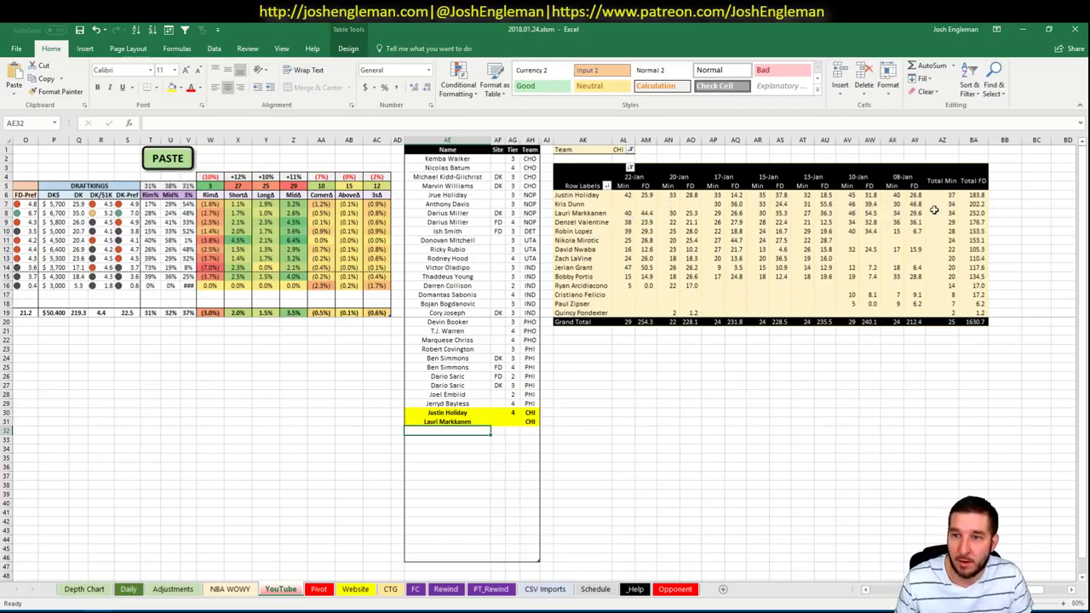
{"action": "left_click", "coordinate": [880, 210]}
{"action": "left_click_drag", "start_coordinate": [848, 195], "coordinate": [858, 307]}
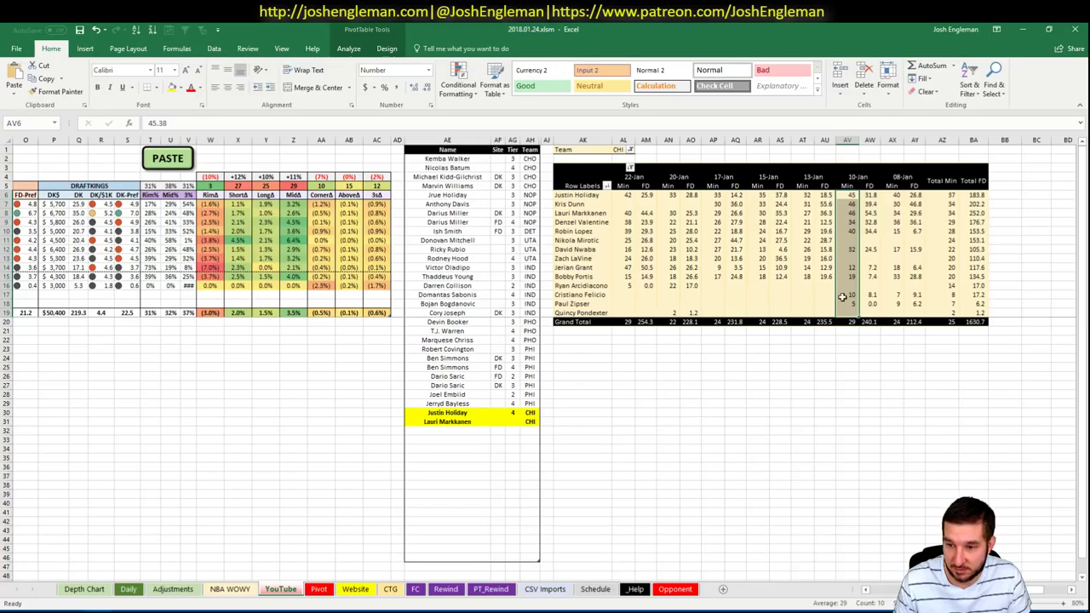
{"action": "left_click_drag", "start_coordinate": [624, 195], "coordinate": [625, 308]}
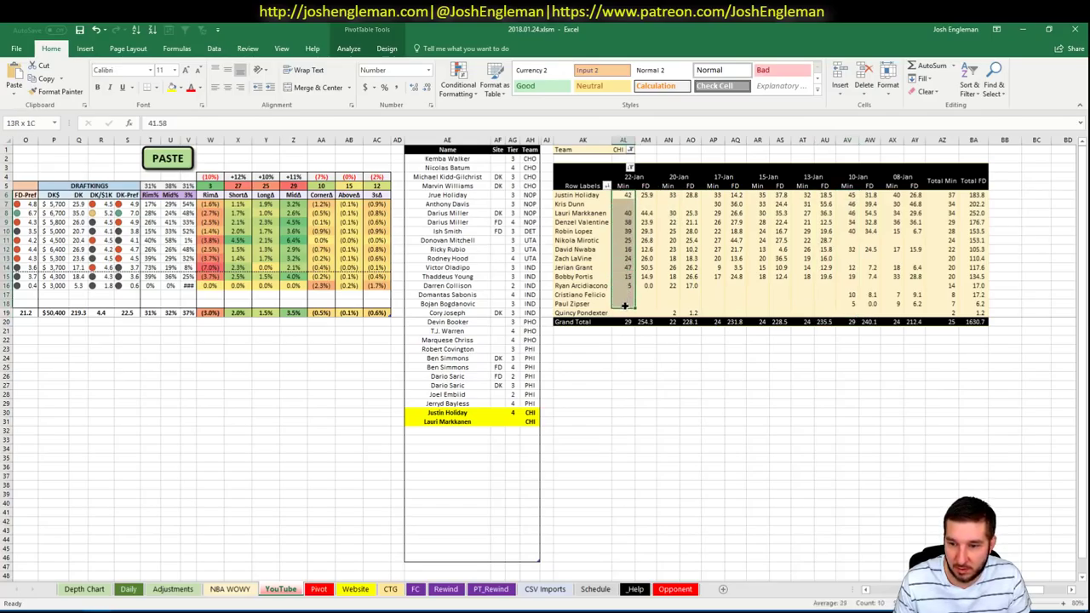
{"action": "left_click", "coordinate": [830, 260]}
{"action": "left_click", "coordinate": [871, 214]}
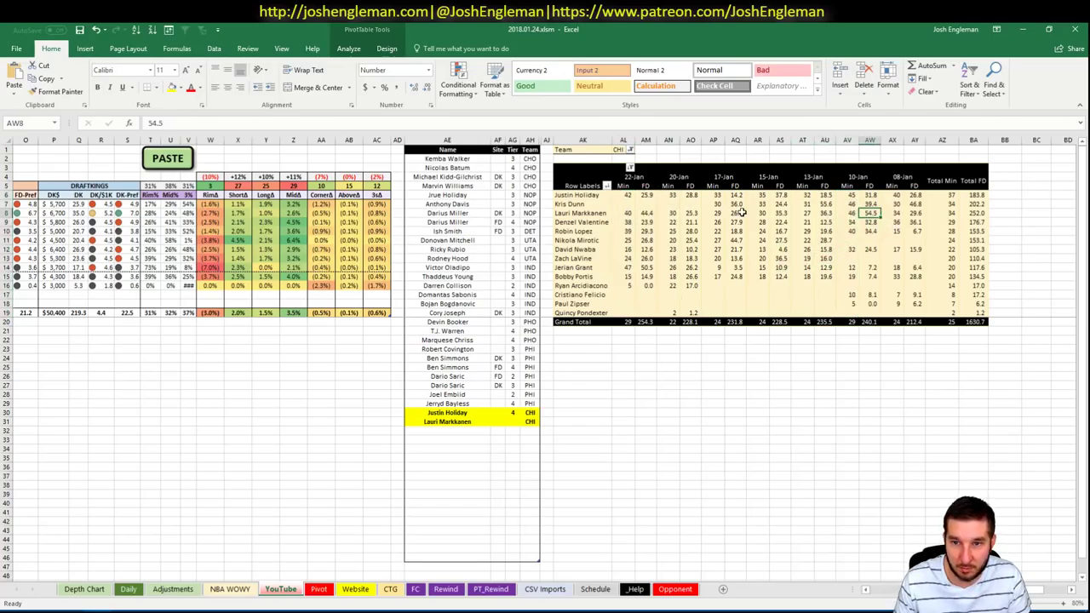
{"action": "scroll", "coordinate": [645, 513], "scroll_direction": "left", "scroll_amount": 5}
{"action": "left_click", "coordinate": [409, 322]}
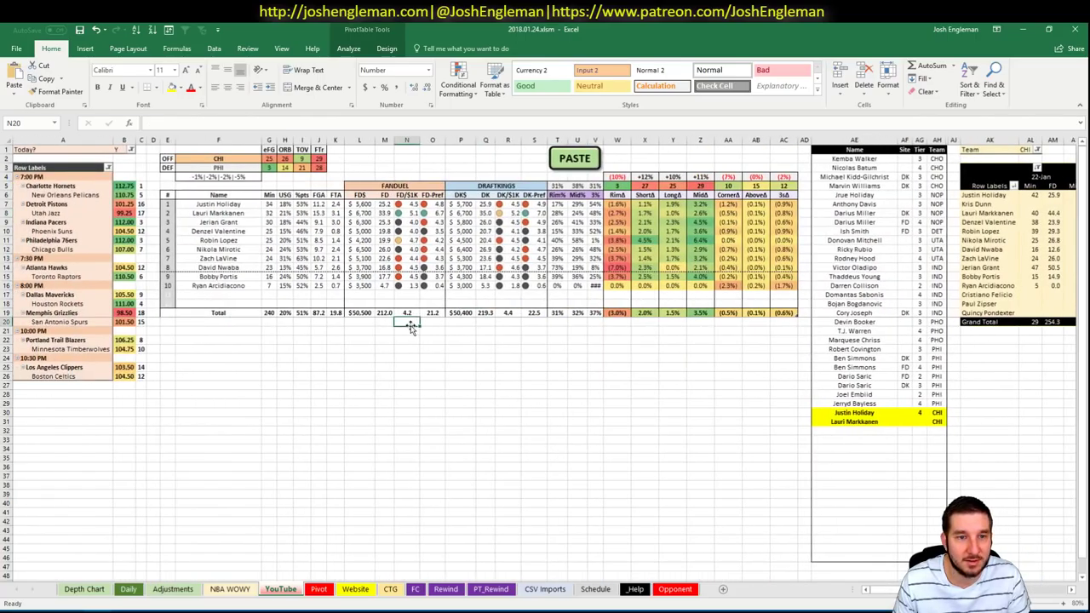
Set Lauri Markkanen's site to FD and his tier to 2 in the recommended players list
{"action": "left_click", "coordinate": [918, 421]}
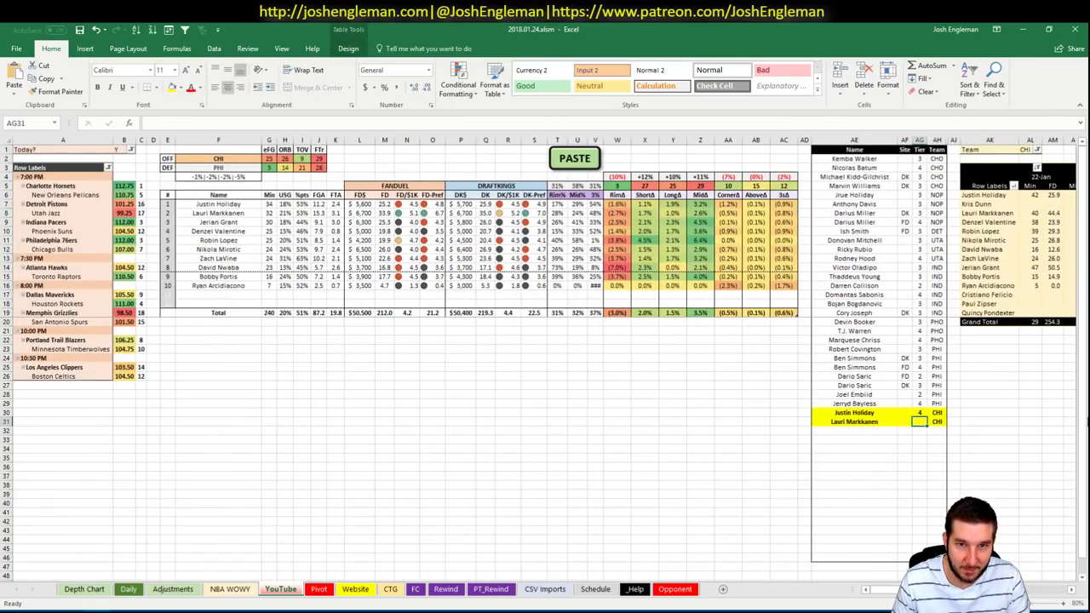
{"action": "left_click", "coordinate": [904, 420]}
{"action": "type", "text": "FD"}
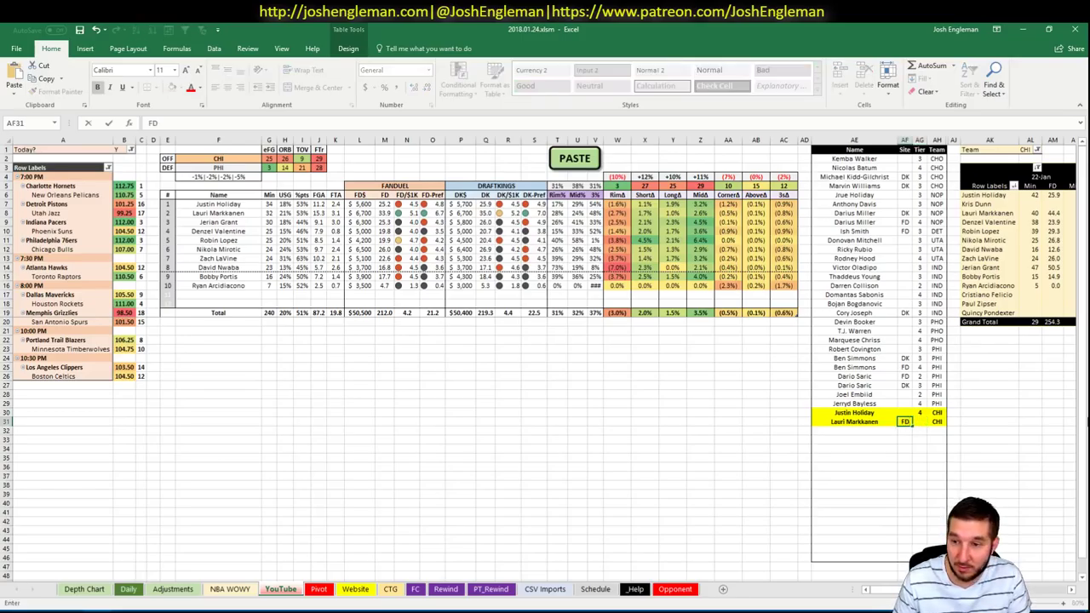
{"action": "key", "text": "Tab"}
{"action": "type", "text": "2"}
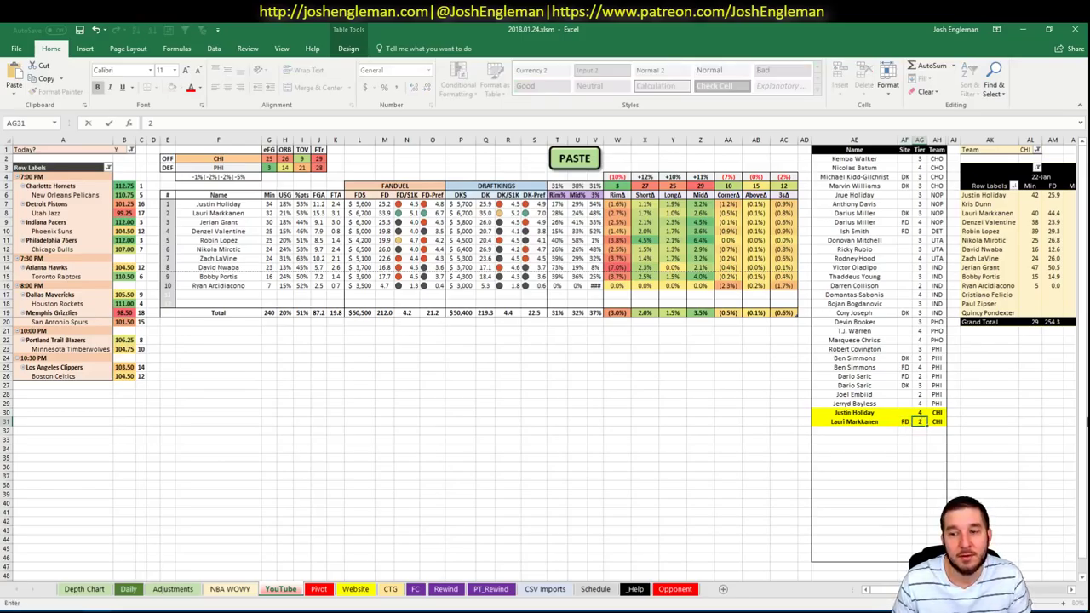
{"action": "left_click", "coordinate": [905, 421]}
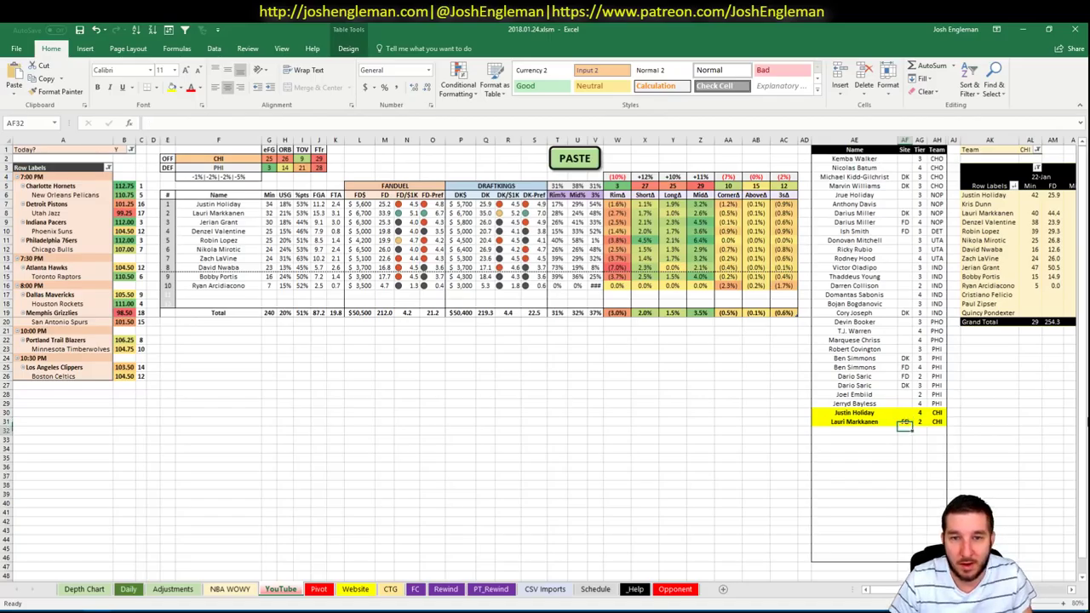
{"action": "key", "text": "Return"}
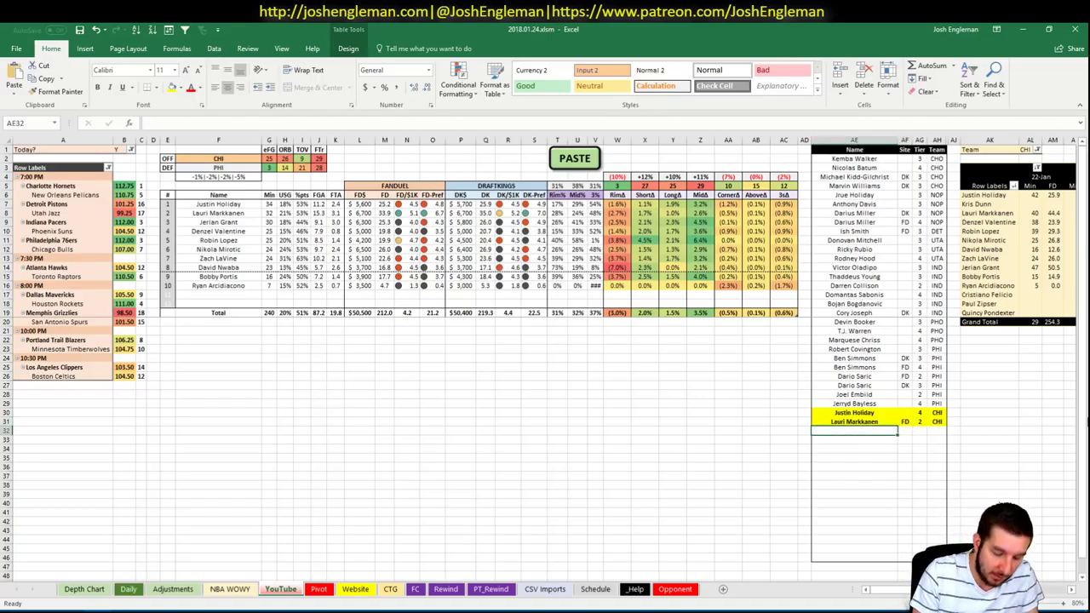
Add a second Lauri Markkanen entry to the recommended players list with site DK and tier 3
{"action": "type", "text": "Lauri Markkanen"}
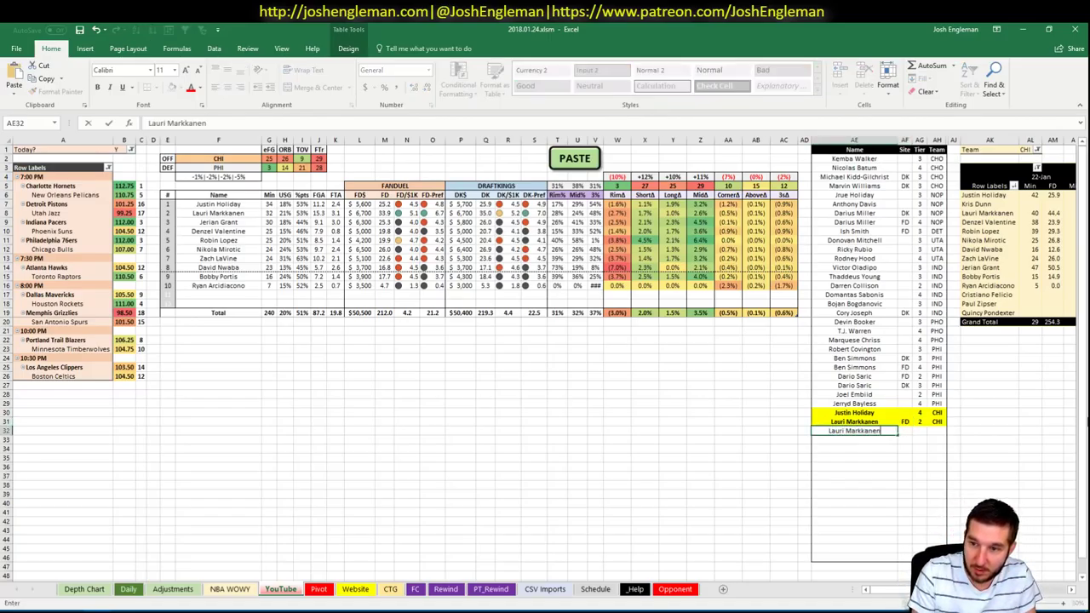
{"action": "key", "text": "Tab"}
{"action": "type", "text": "DK"}
{"action": "key", "text": "Tab"}
{"action": "type", "text": "3"}
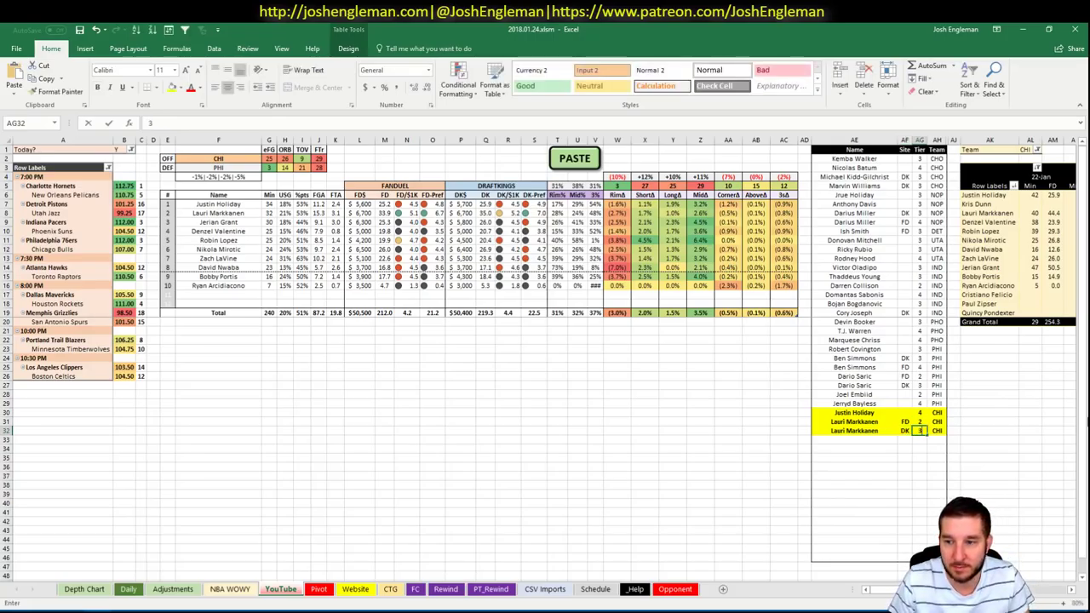
{"action": "key", "text": "Return"}
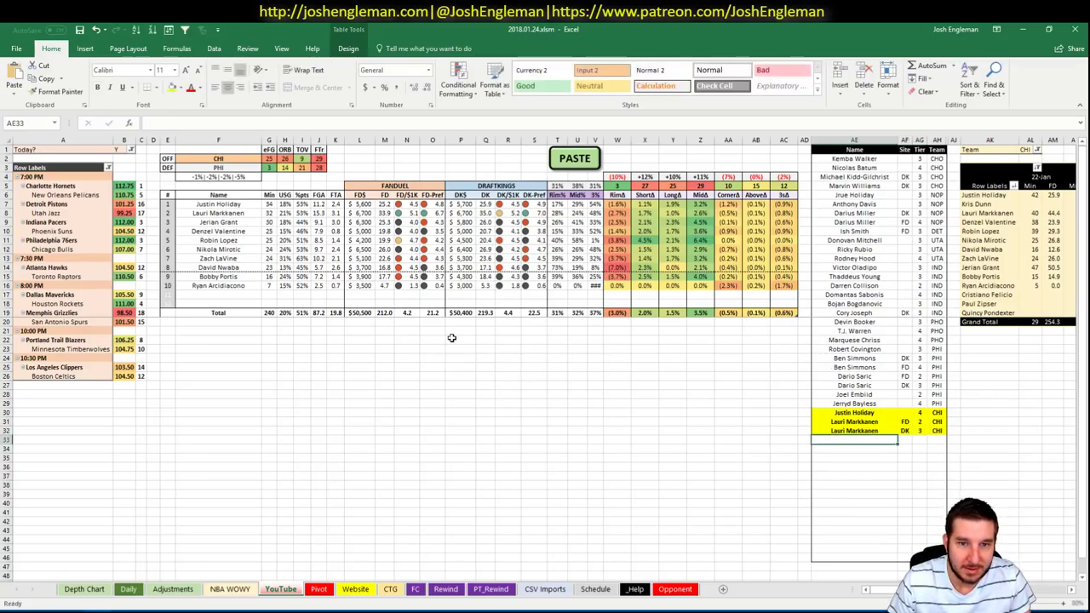
Review the Bulls' game log and add Robin Lopez to the recommended players list with site FD and tier 4
{"action": "scroll", "coordinate": [1039, 601], "scroll_direction": "right", "scroll_amount": 7}
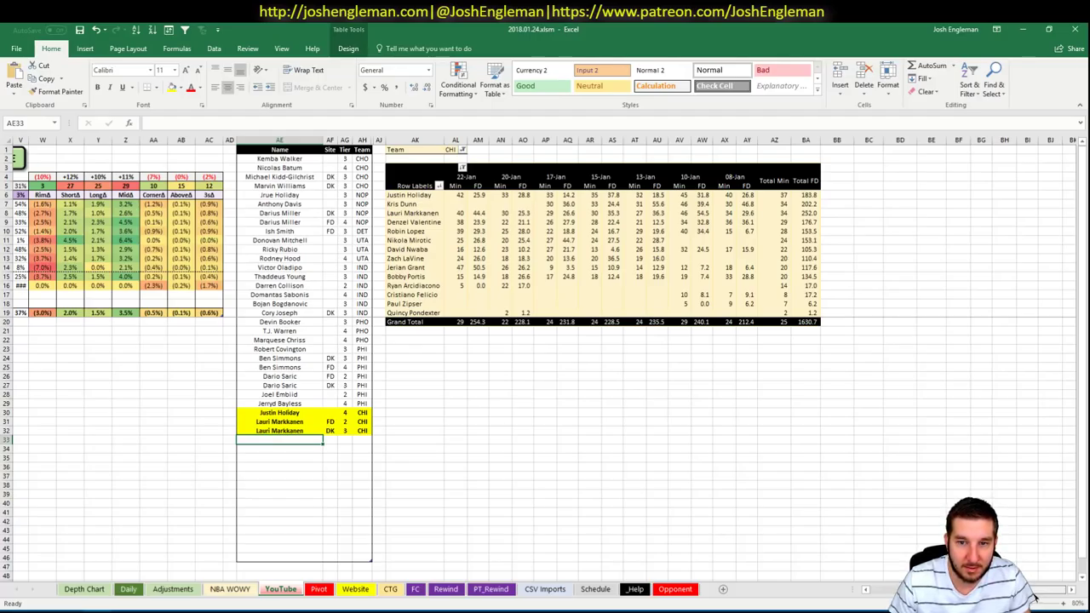
{"action": "scroll", "coordinate": [1034, 599], "scroll_direction": "left", "scroll_amount": 7}
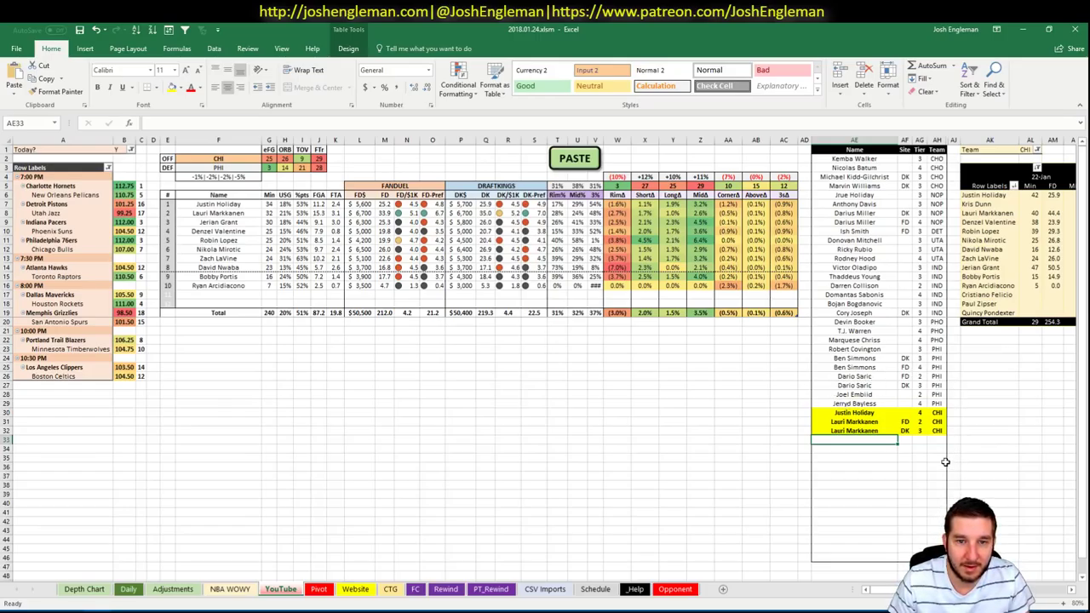
{"action": "left_click_drag", "start_coordinate": [886, 588], "coordinate": [737, 562]}
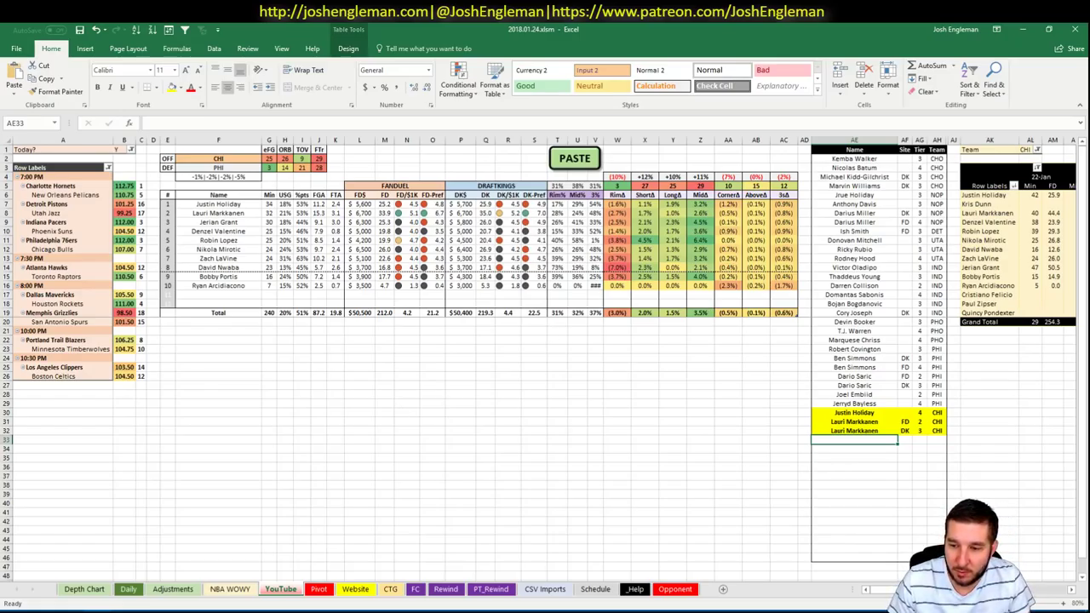
{"action": "scroll", "coordinate": [545, 358], "scroll_direction": "right", "scroll_amount": 3}
{"action": "scroll", "coordinate": [545, 358], "scroll_direction": "right", "scroll_amount": 3}
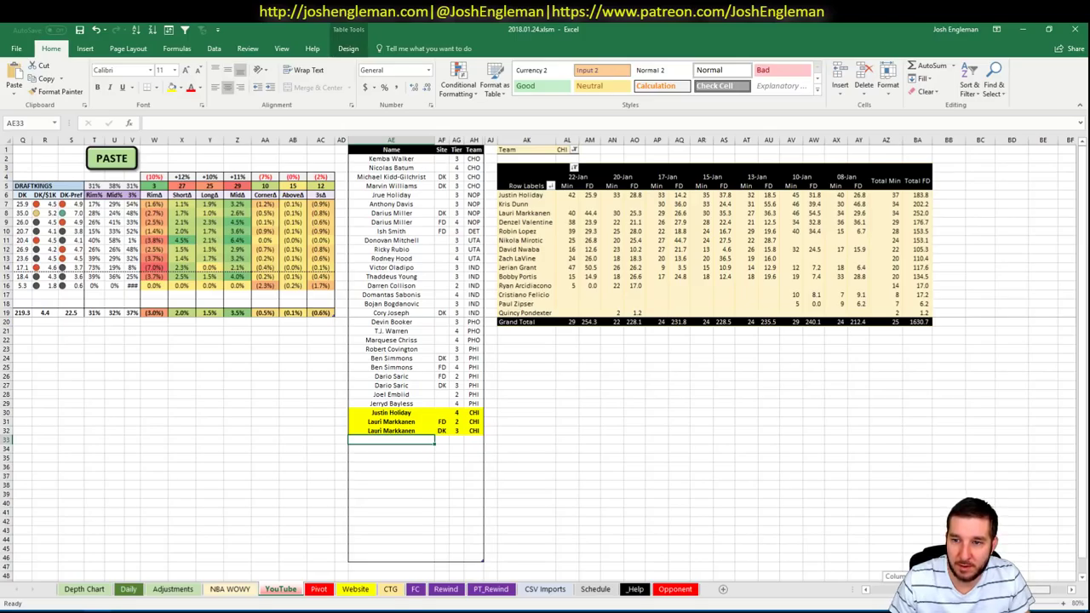
{"action": "scroll", "coordinate": [824, 418], "scroll_direction": "left", "scroll_amount": 6}
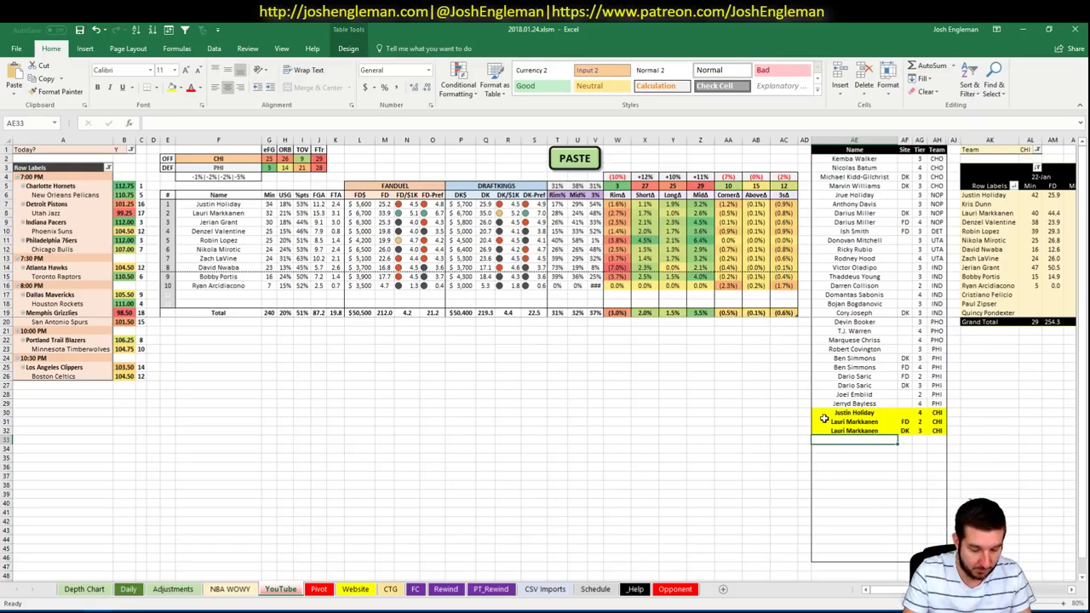
{"action": "type", "text": "Robin"}
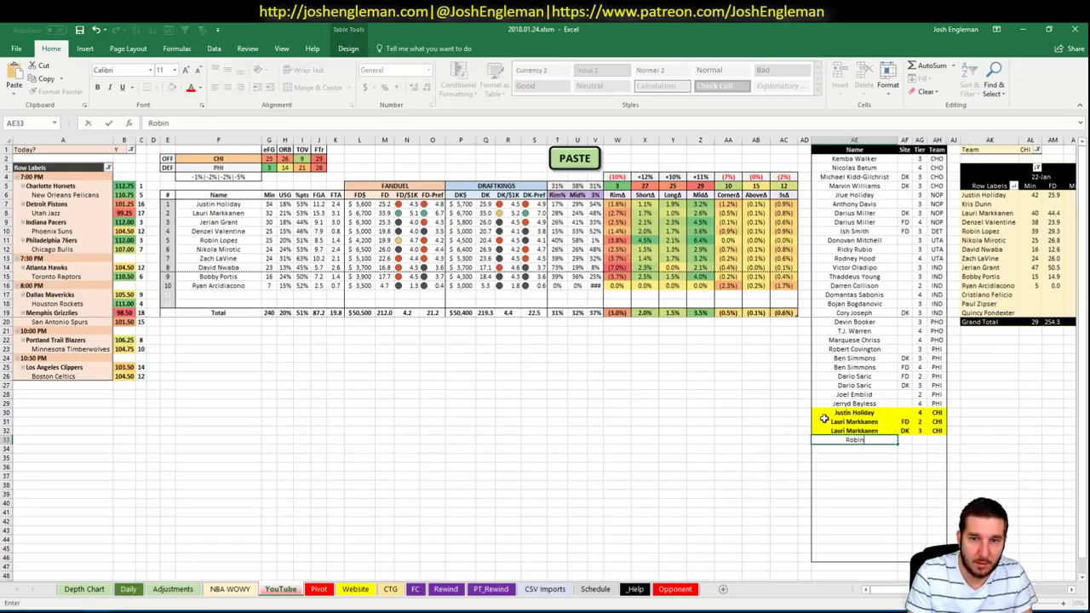
{"action": "type", "text": " Lopez"}
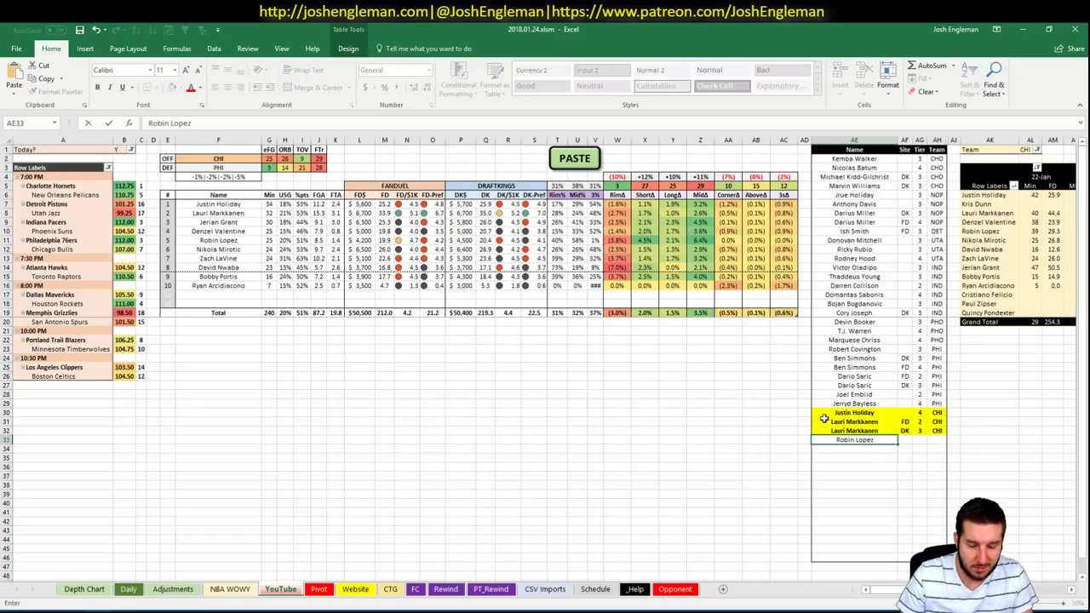
{"action": "key", "text": "Tab"}
{"action": "key", "text": "Tab"}
{"action": "type", "text": "4"}
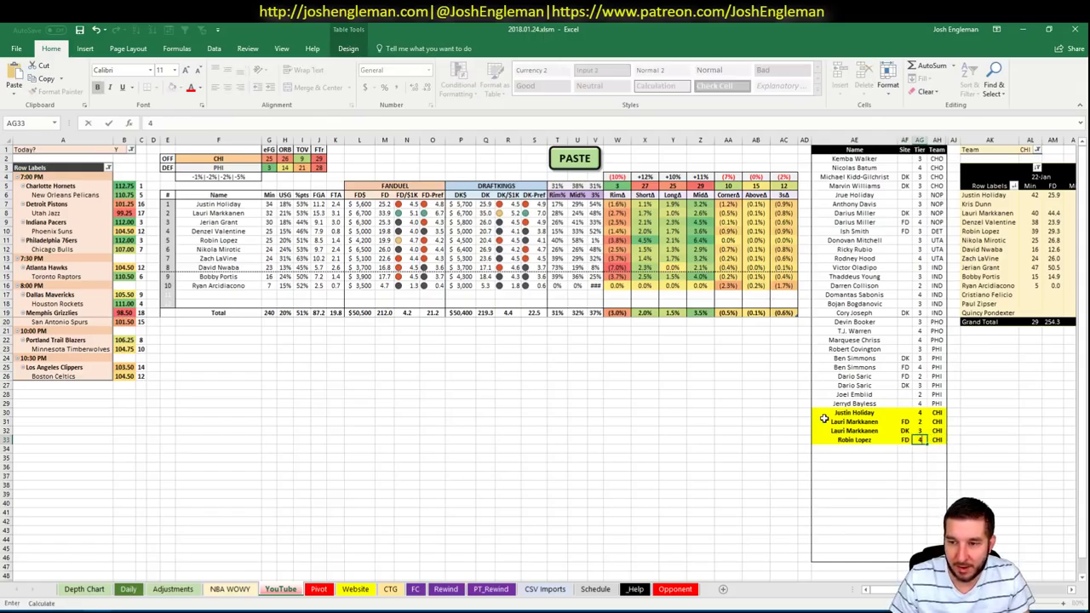
{"action": "key", "text": "Return"}
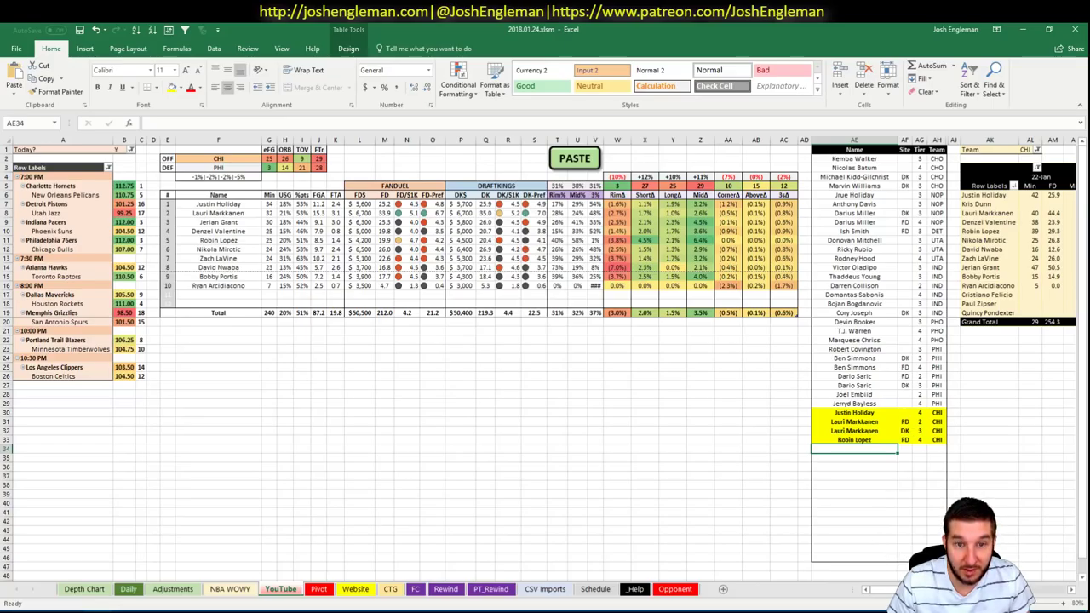
Set the offensive team of the matchup table to ATL
{"action": "left_click_drag", "start_coordinate": [890, 588], "coordinate": [804, 560]}
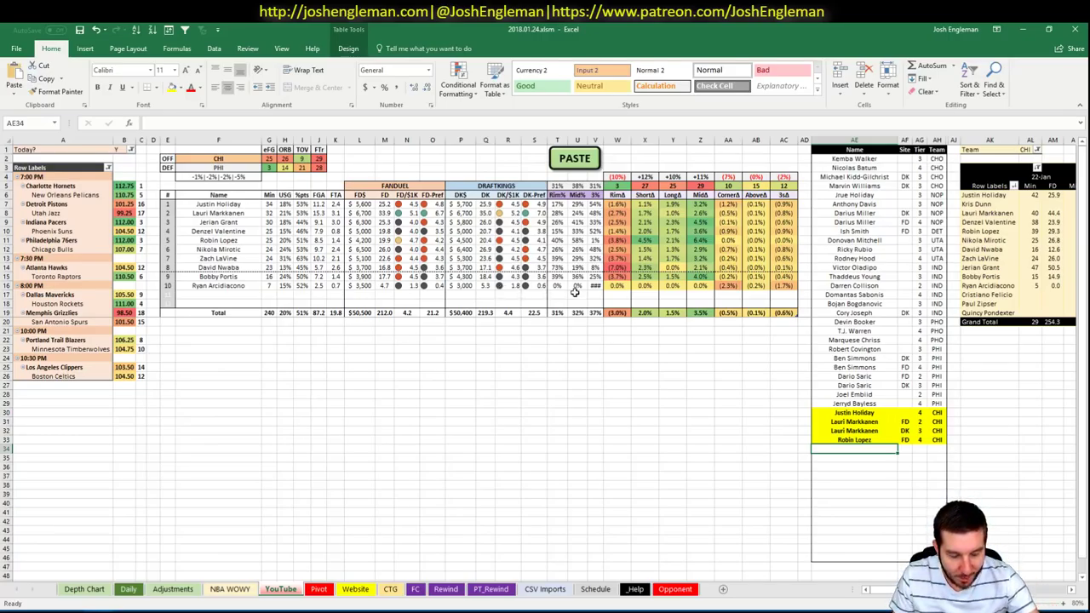
{"action": "left_click", "coordinate": [244, 158]}
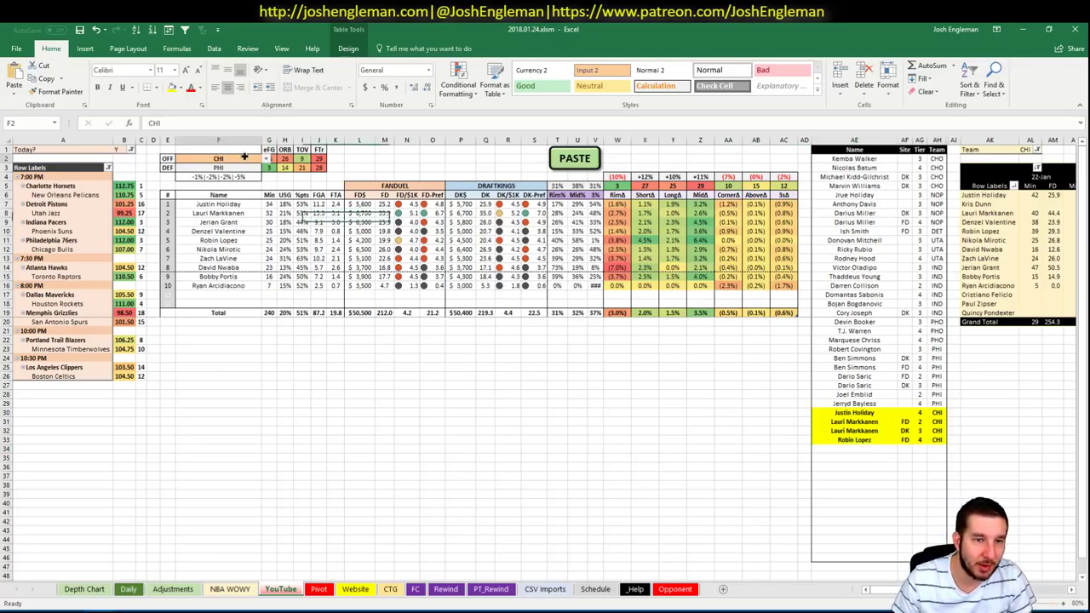
{"action": "type", "text": "ATL"}
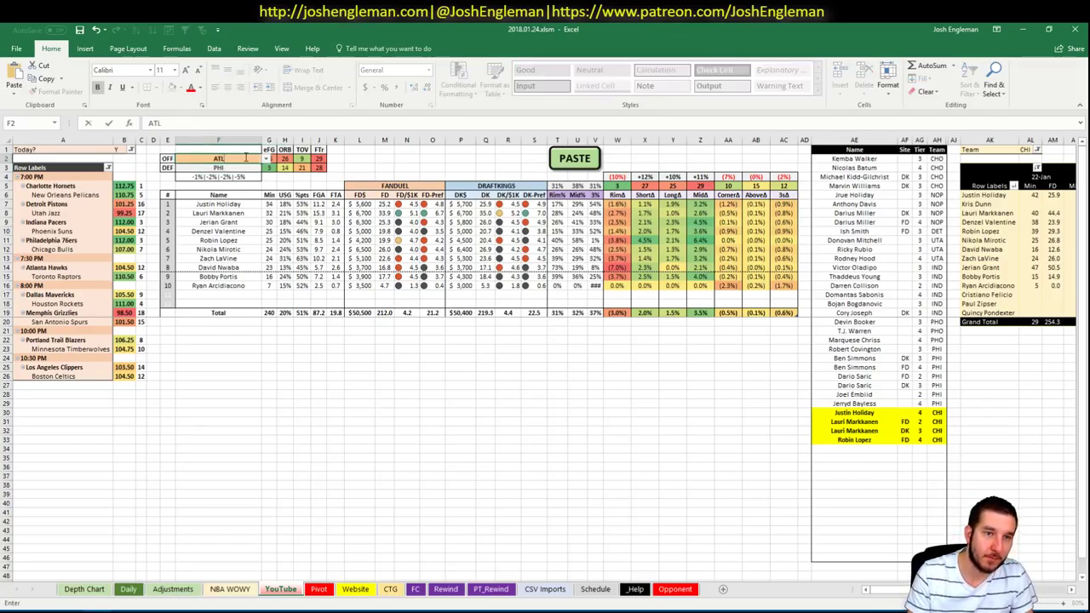
{"action": "key", "text": "Return"}
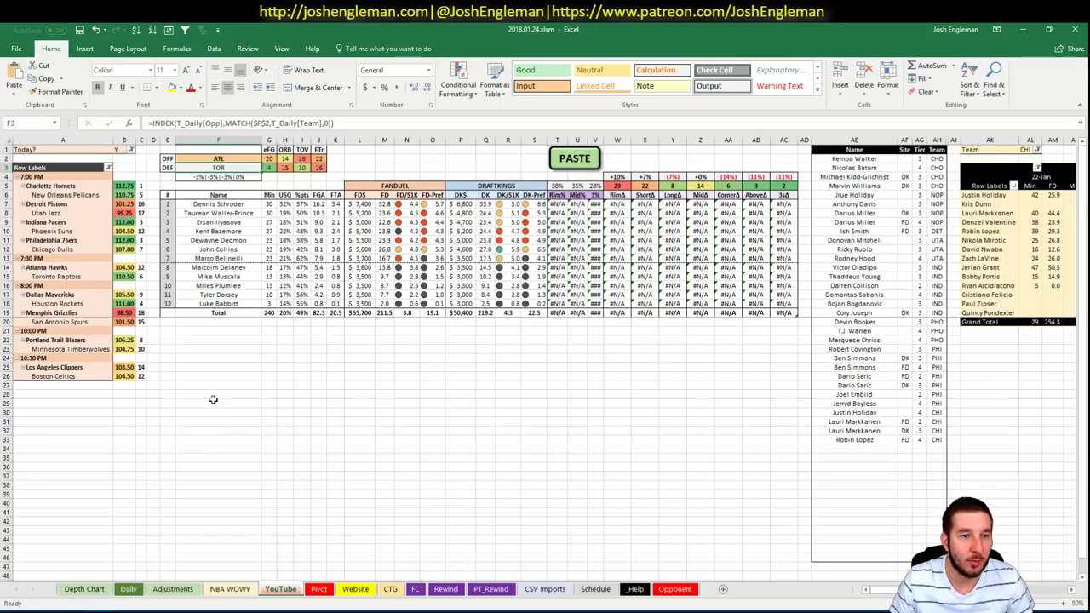
Switch to the Cleaning the Glass site in the browser and open the Atlanta Hawks' team stats page
{"action": "left_click", "coordinate": [42, 610]}
{"action": "left_click", "coordinate": [243, 113]}
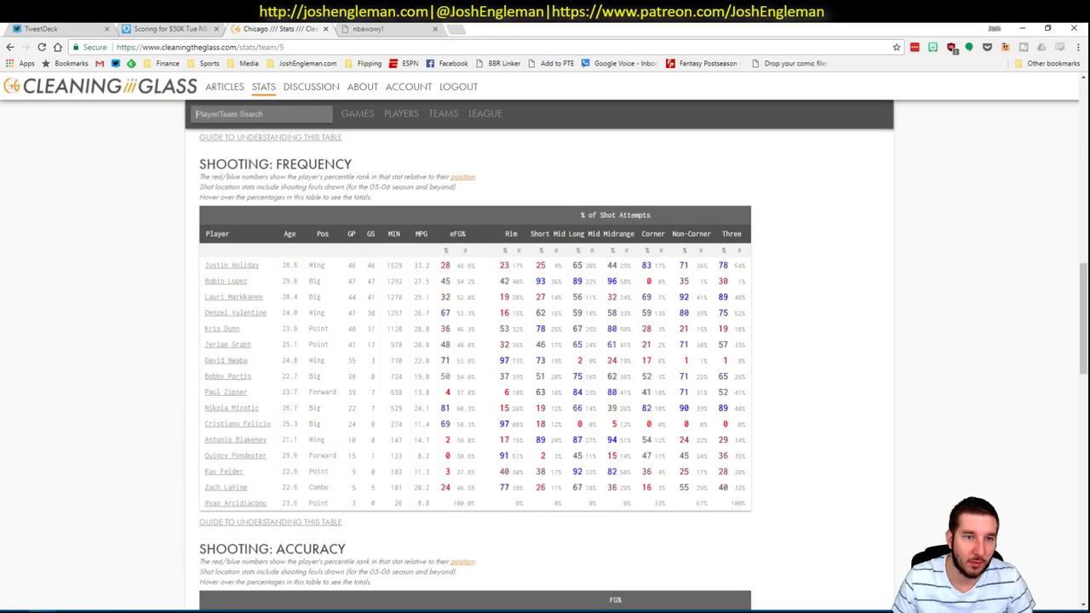
{"action": "type", "text": "hawks"}
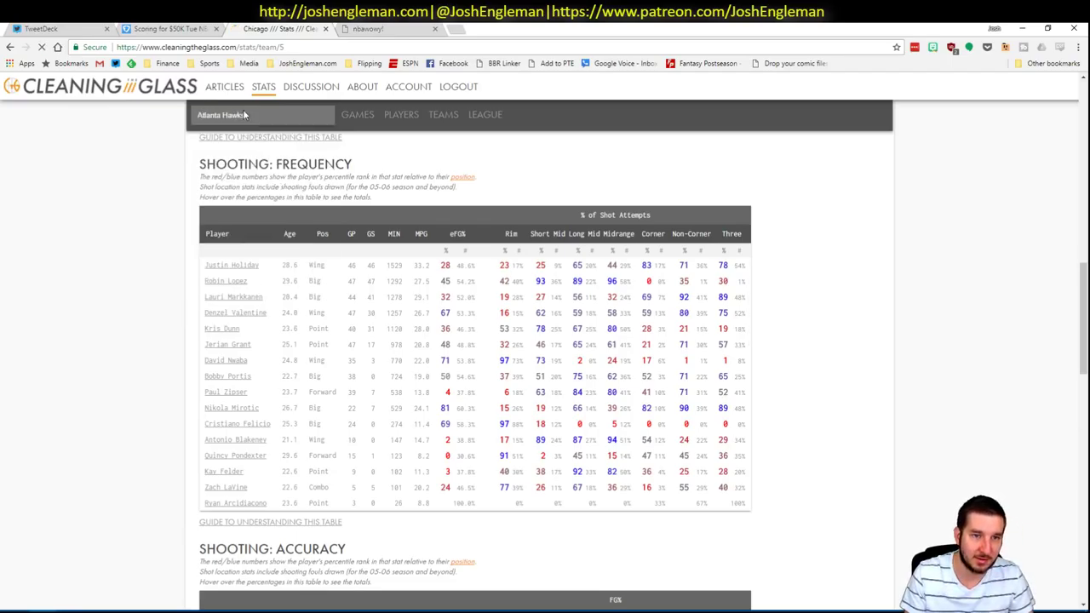
{"action": "key", "text": "alt+Tab"}
{"action": "key", "text": "alt+Tab"}
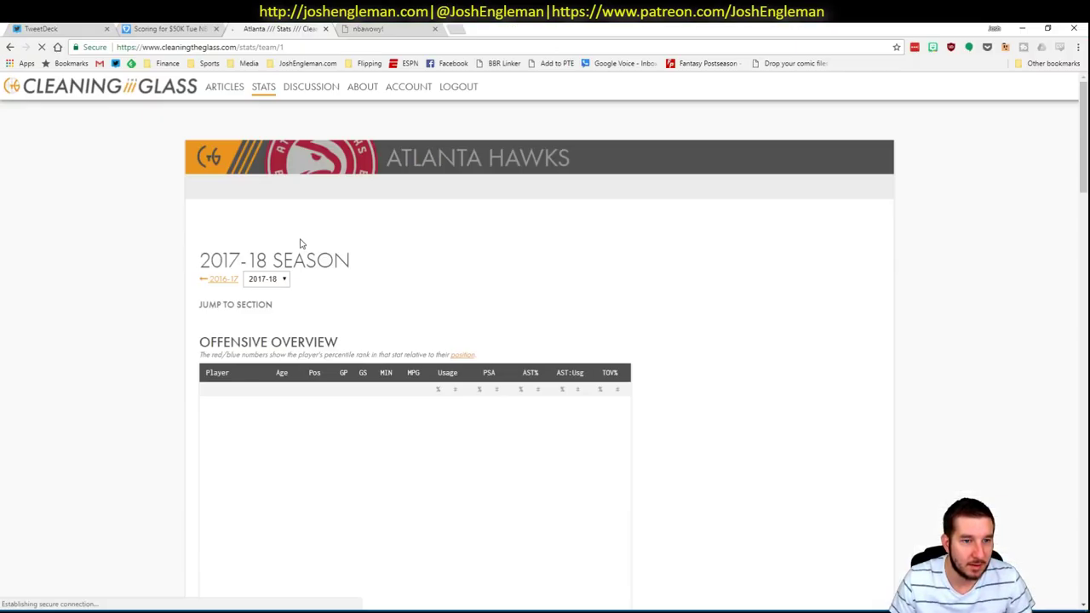
Copy all player rows of the Hawks' Shooting: Frequency table and load them into the Excel workbook with its paste macro
{"action": "scroll", "coordinate": [372, 319], "scroll_direction": "down", "scroll_amount": 2}
{"action": "scroll", "coordinate": [372, 319], "scroll_direction": "down", "scroll_amount": 9}
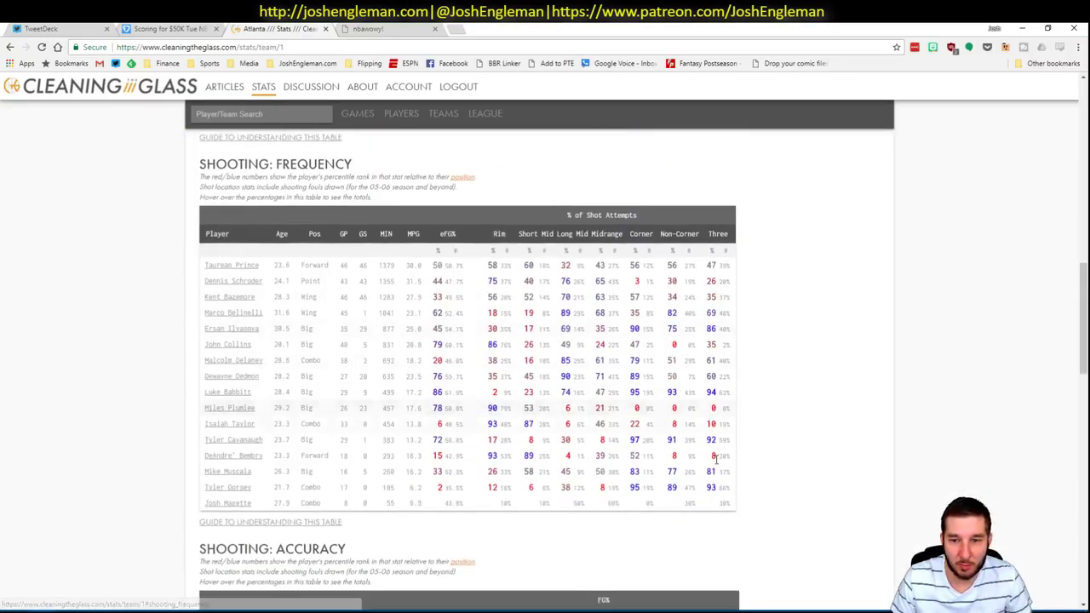
{"action": "left_click_drag", "start_coordinate": [730, 507], "coordinate": [209, 265]}
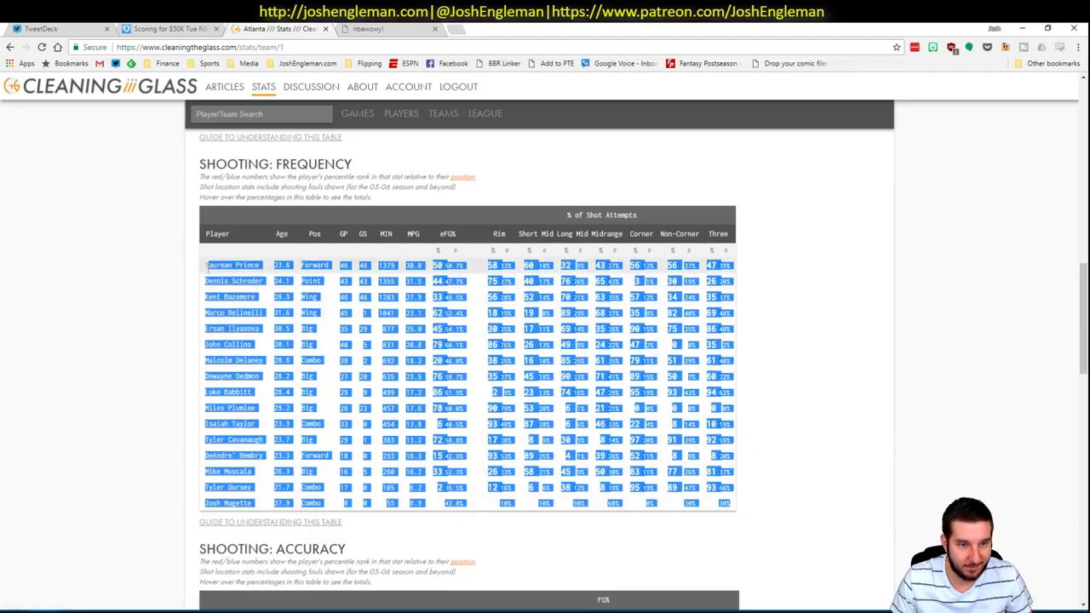
{"action": "key", "text": "alt+Tab"}
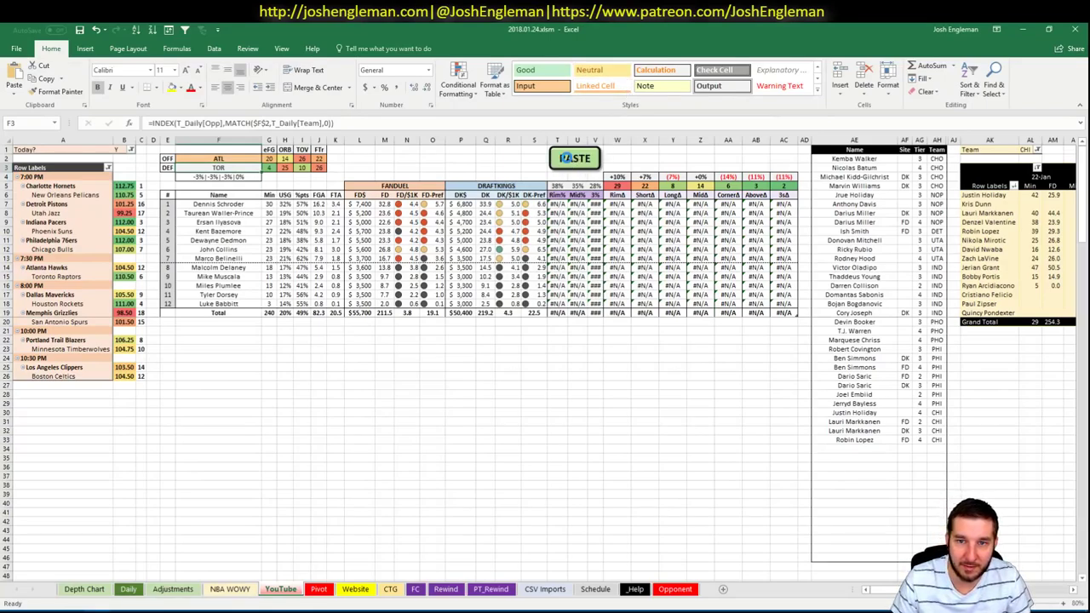
{"action": "left_click", "coordinate": [572, 159]}
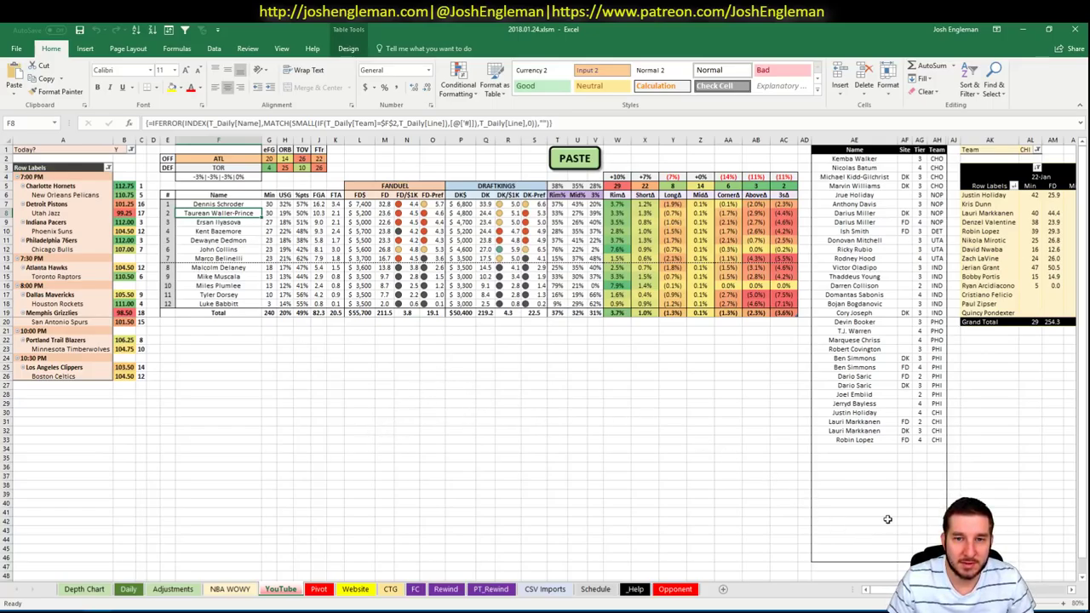
Filter the game log pivot table to team ATL
{"action": "left_click_drag", "start_coordinate": [886, 593], "coordinate": [907, 593]}
{"action": "left_click", "coordinate": [452, 150]}
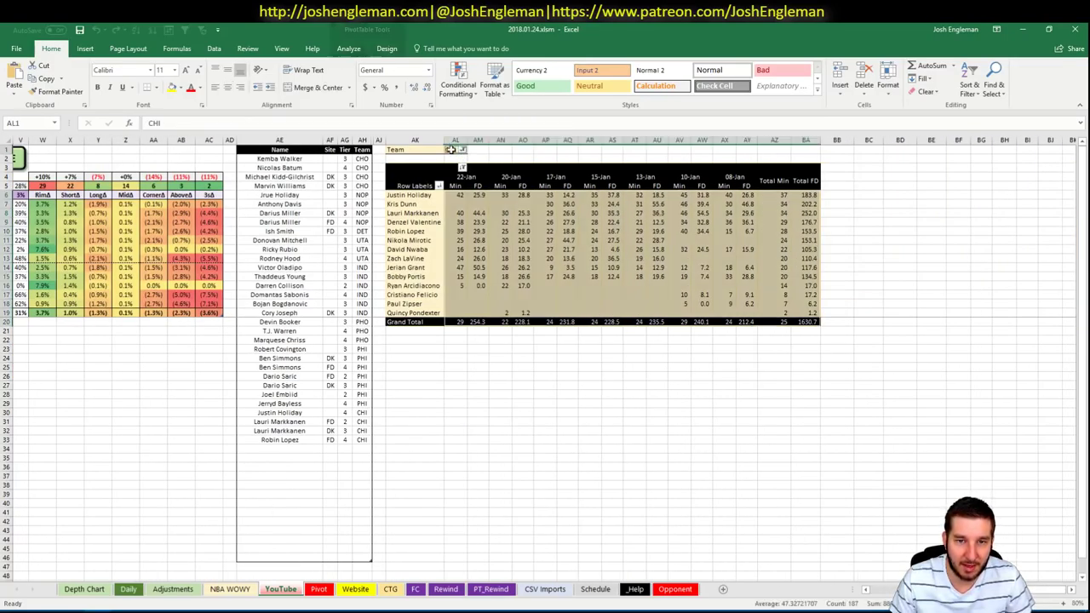
{"action": "type", "text": "ATL"}
{"action": "key", "text": "Return"}
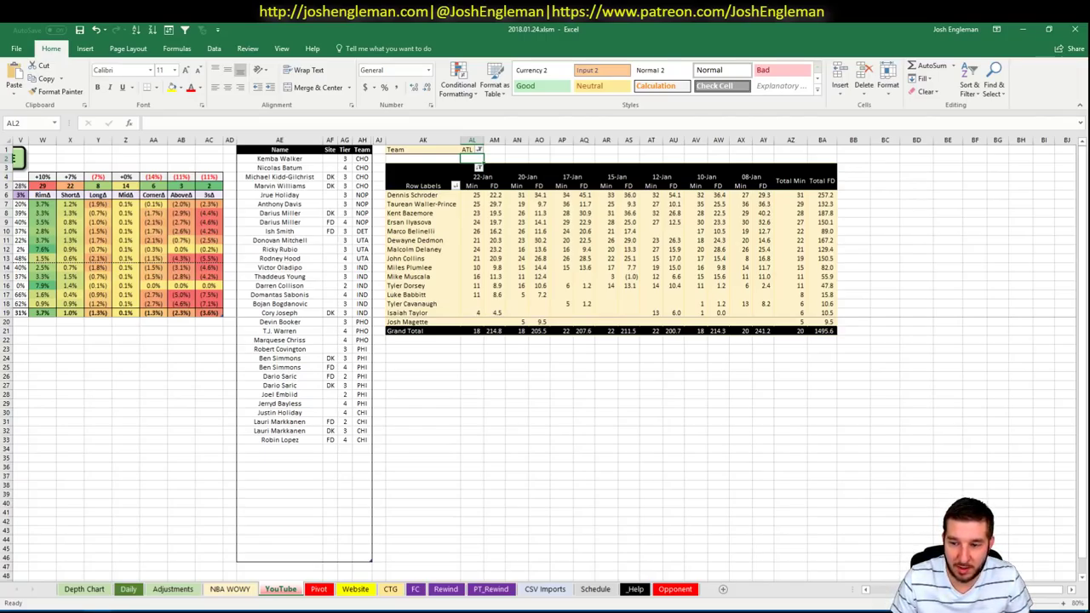
Review the Hawks' stats and game log and add John Collins to the recommended players list with site DK and tier 3
{"action": "scroll", "coordinate": [681, 506], "scroll_direction": "left", "scroll_amount": 7}
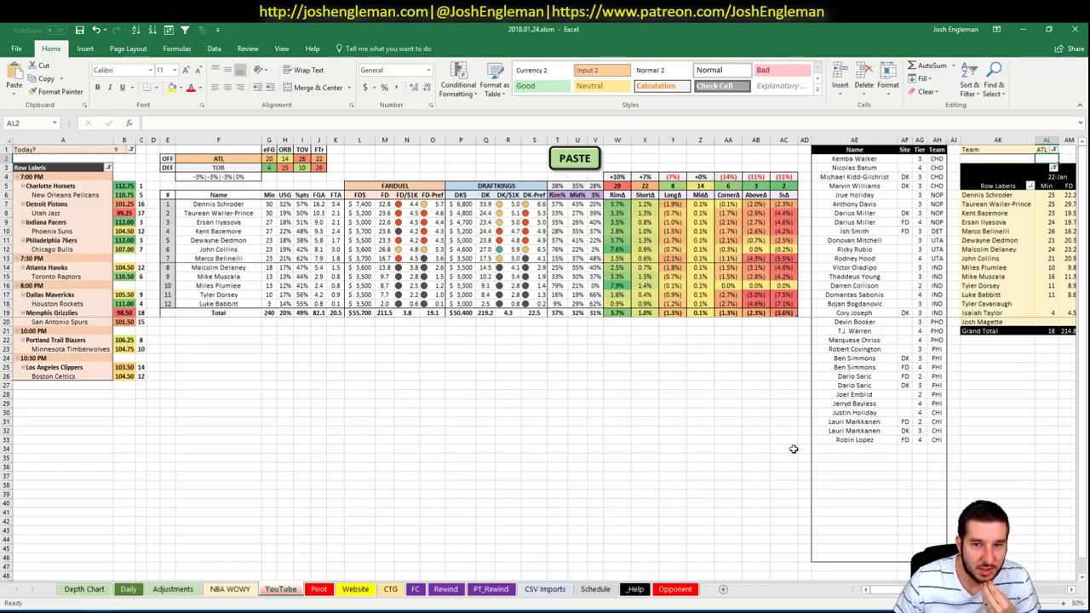
{"action": "left_click", "coordinate": [866, 450]}
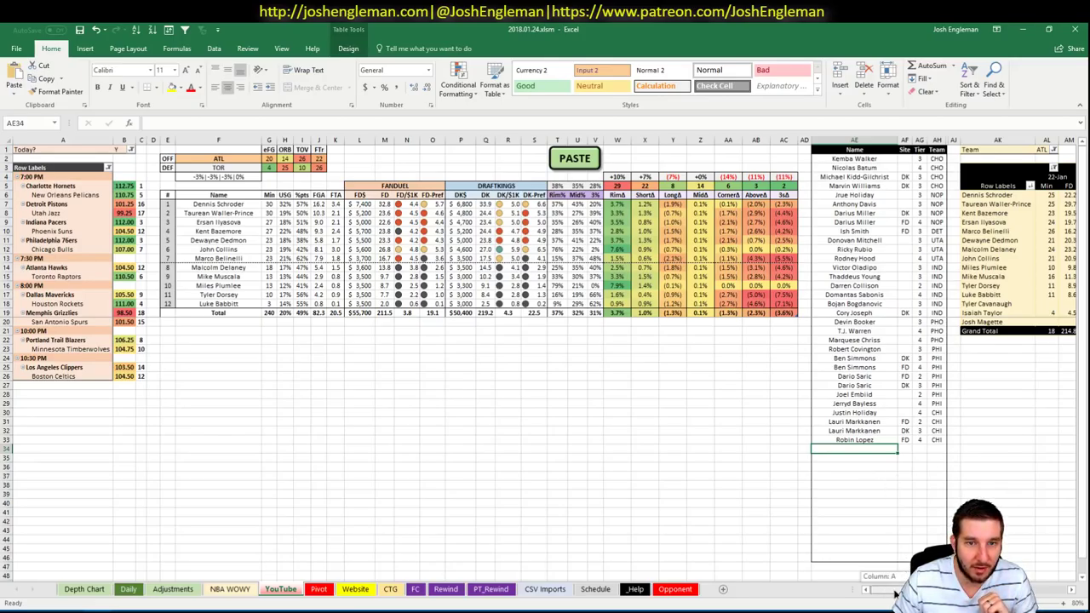
{"action": "left_click_drag", "start_coordinate": [896, 594], "coordinate": [904, 594]}
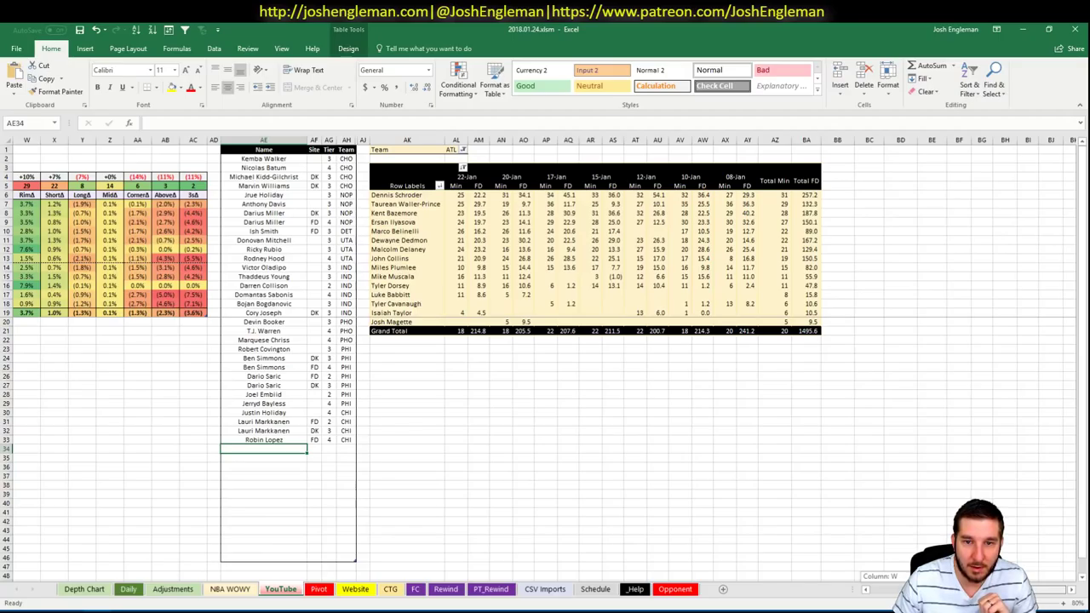
{"action": "left_click_drag", "start_coordinate": [905, 593], "coordinate": [896, 594]}
{"action": "type", "text": "John Collins"}
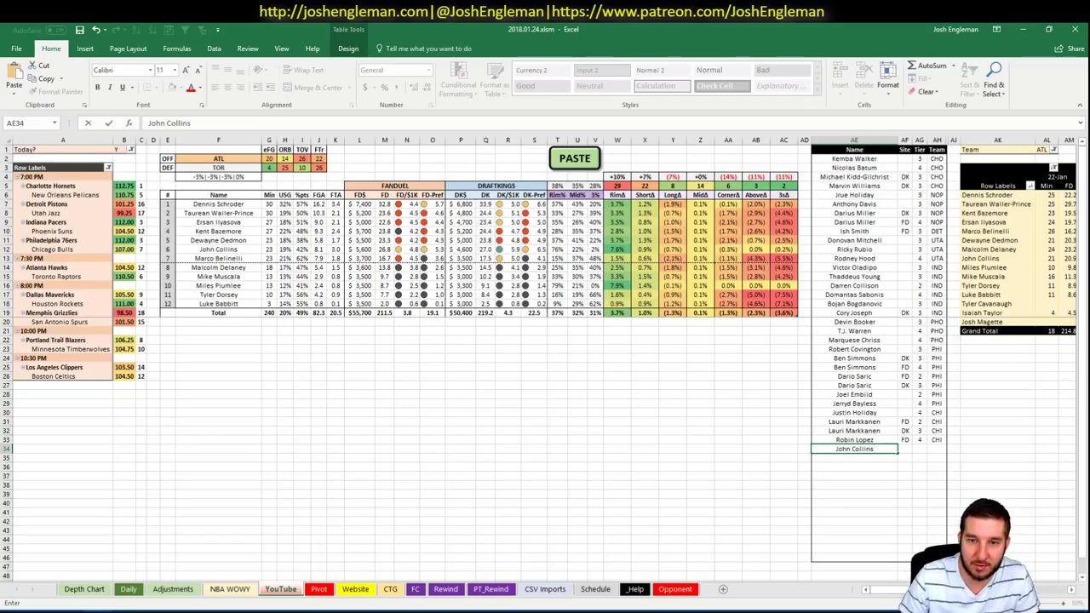
{"action": "key", "text": "Tab"}
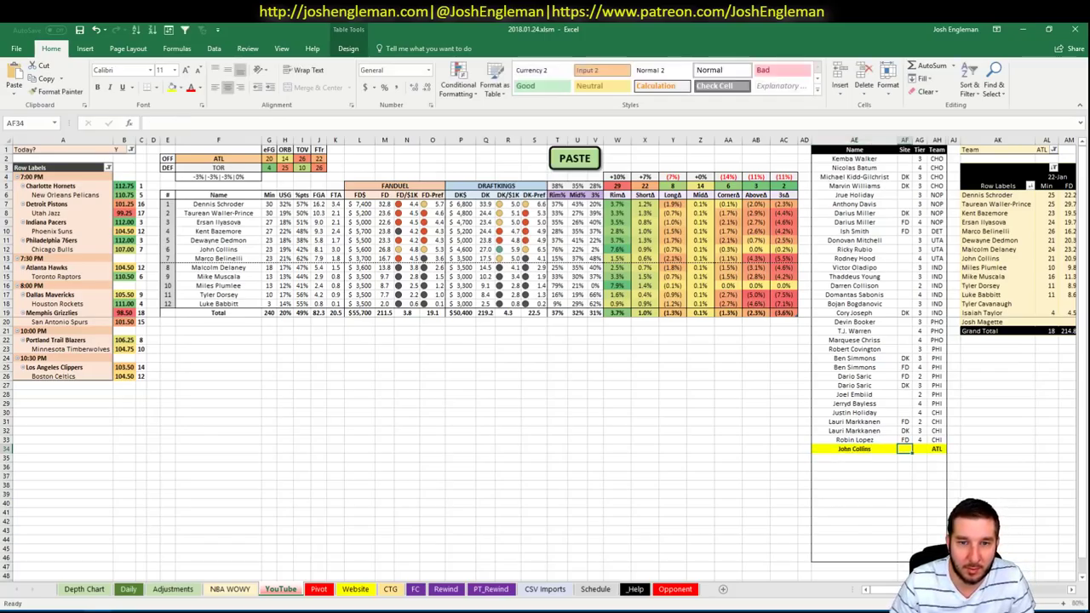
{"action": "type", "text": "DK"}
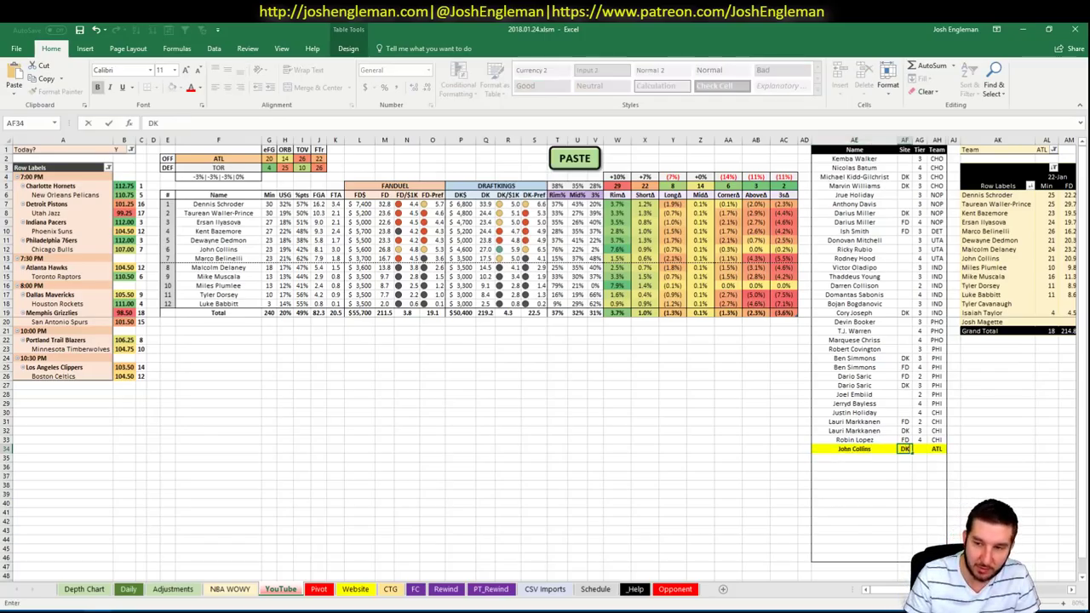
{"action": "key", "text": "Tab"}
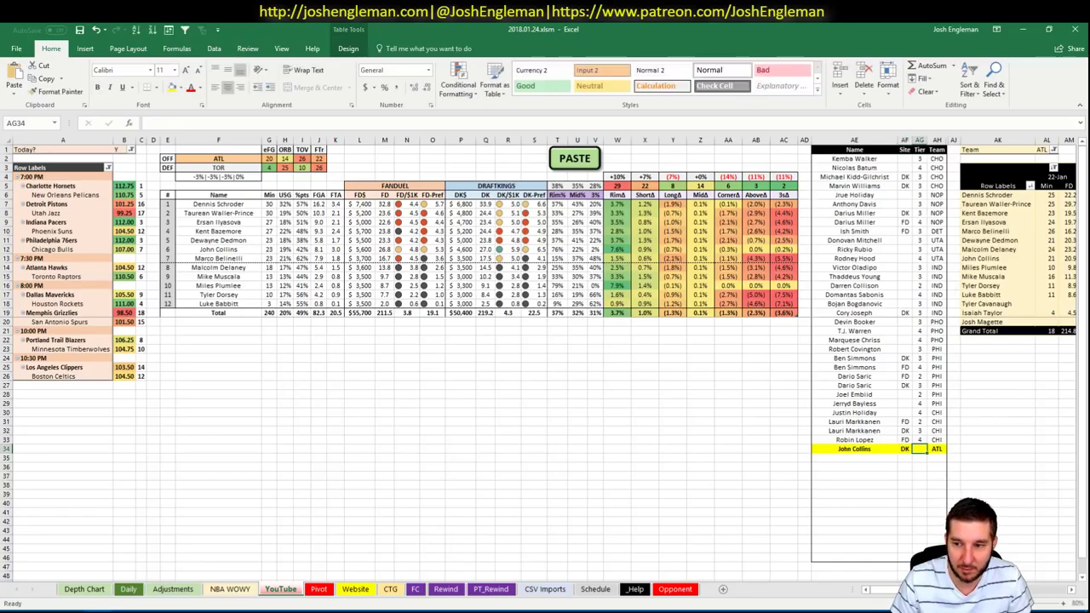
{"action": "type", "text": "3"}
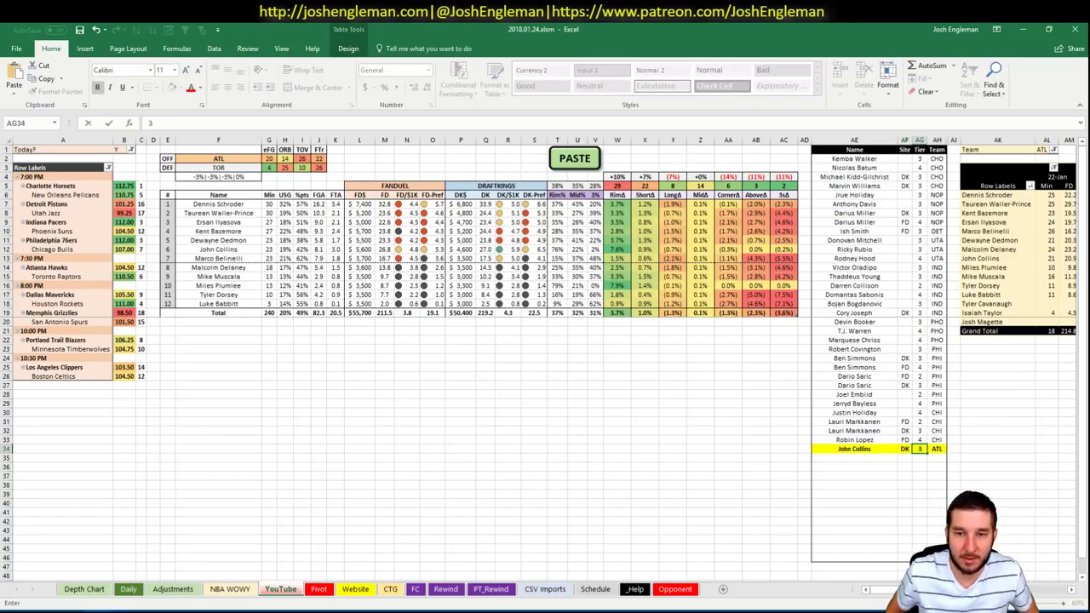
{"action": "key", "text": "Return"}
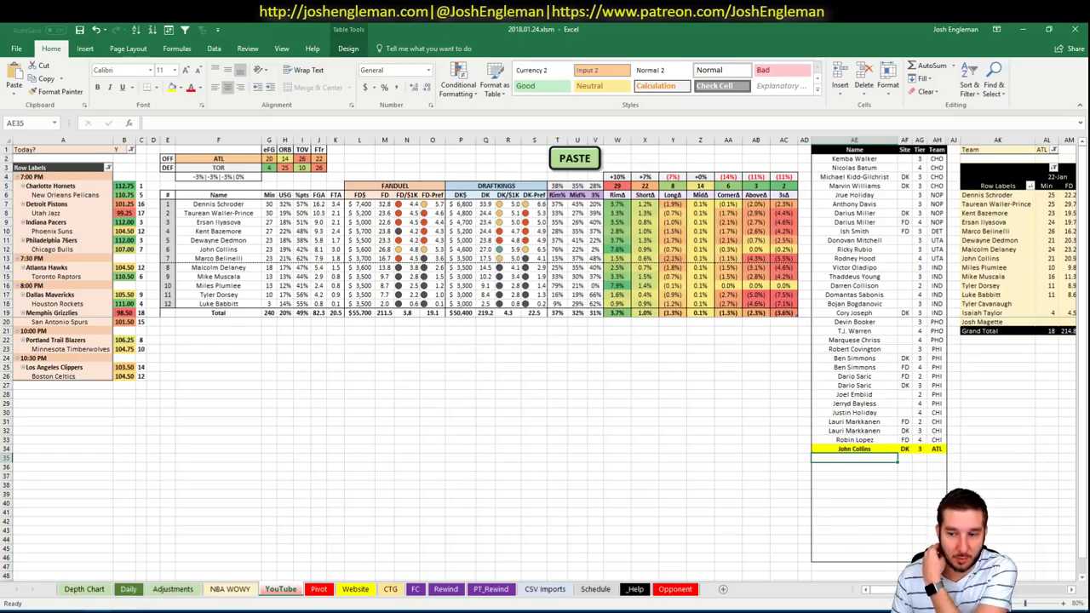
Examine the Hawks' recent minutes and FD points in the game log for further recommendations
{"action": "scroll", "coordinate": [545, 358], "scroll_direction": "right", "scroll_amount": 3}
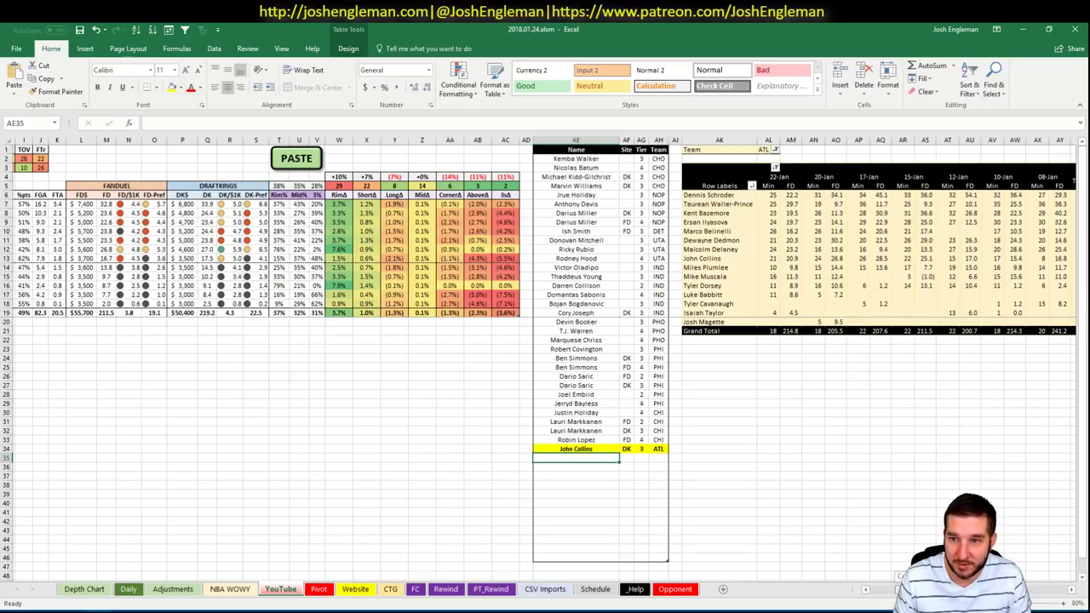
{"action": "scroll", "coordinate": [545, 357], "scroll_direction": "right", "scroll_amount": 2}
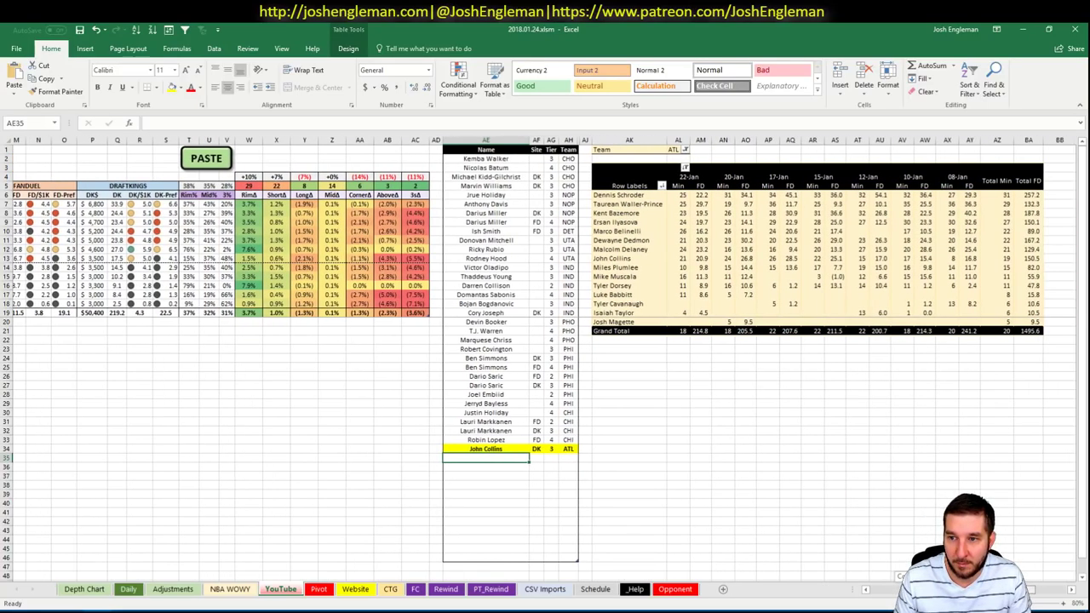
{"action": "scroll", "coordinate": [886, 572], "scroll_direction": "left", "scroll_amount": 6}
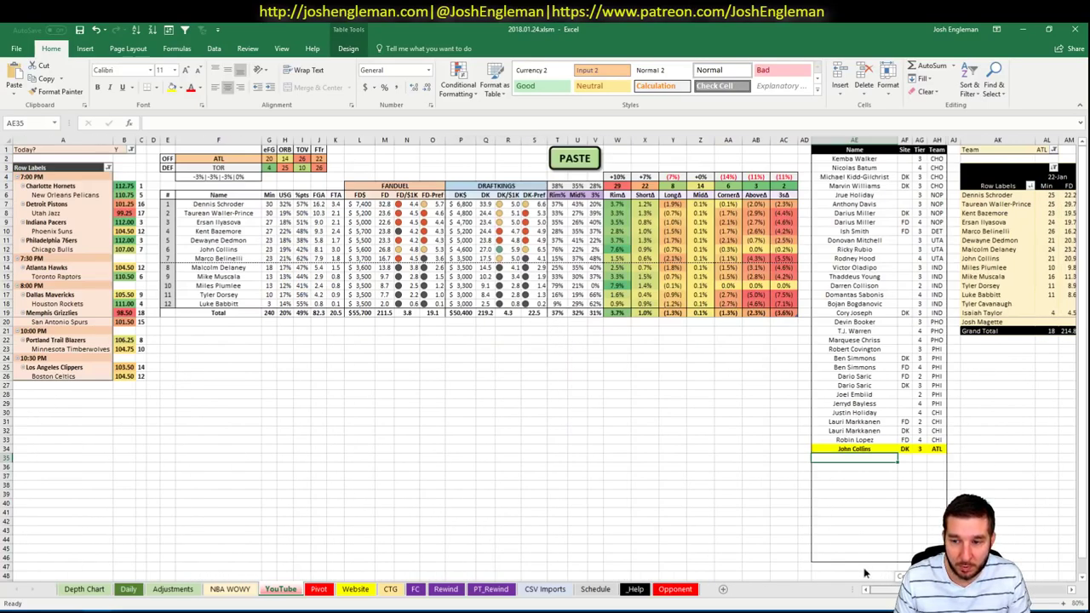
{"action": "left_click", "coordinate": [539, 421]}
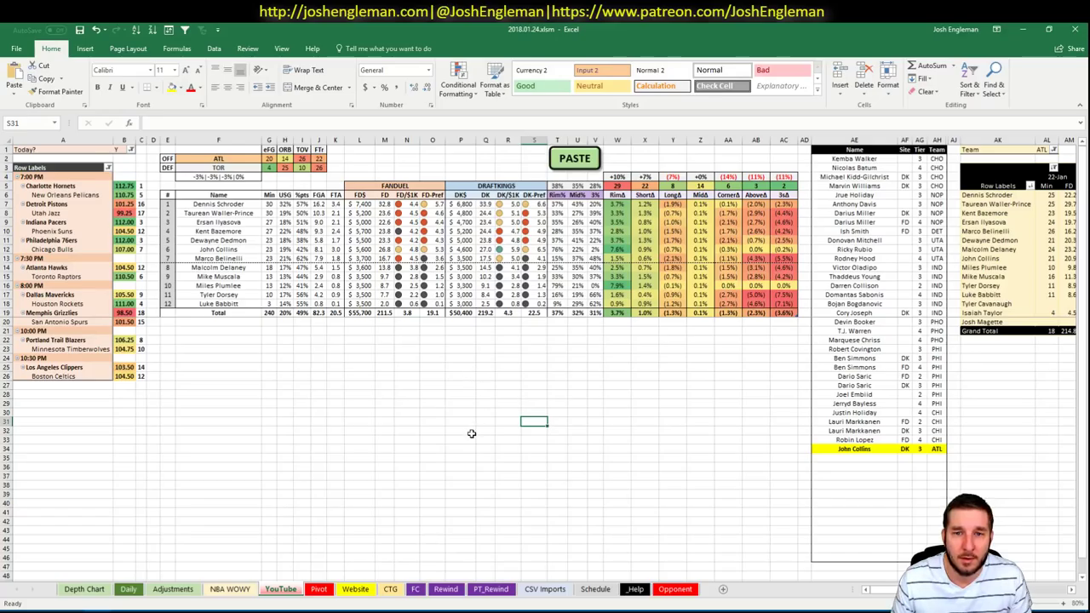
Set the offensive team of the matchup table to TOR
{"action": "left_click", "coordinate": [260, 161]}
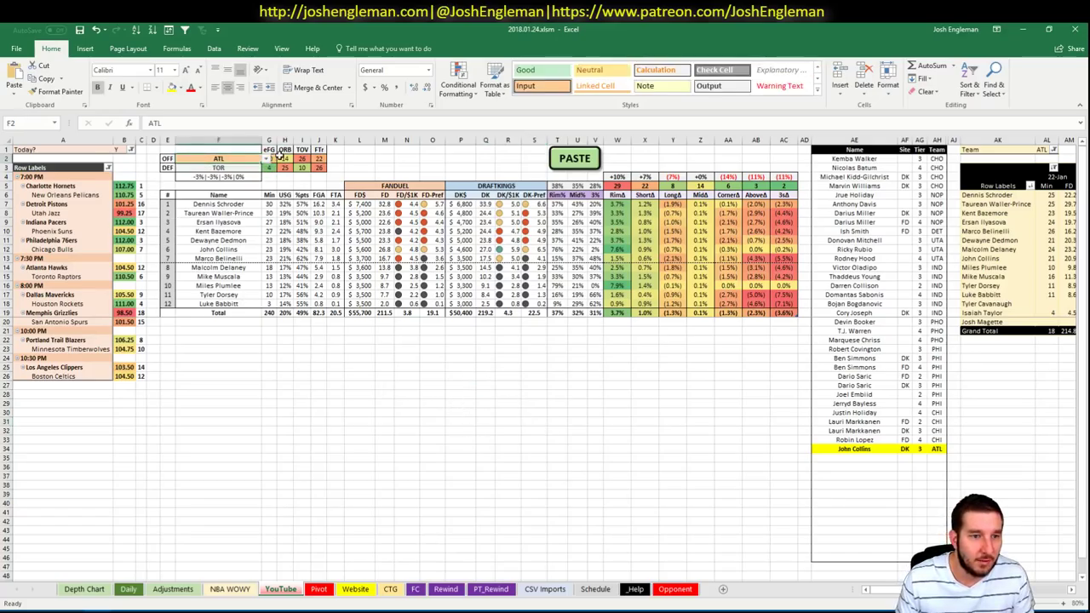
{"action": "type", "text": "TOR"}
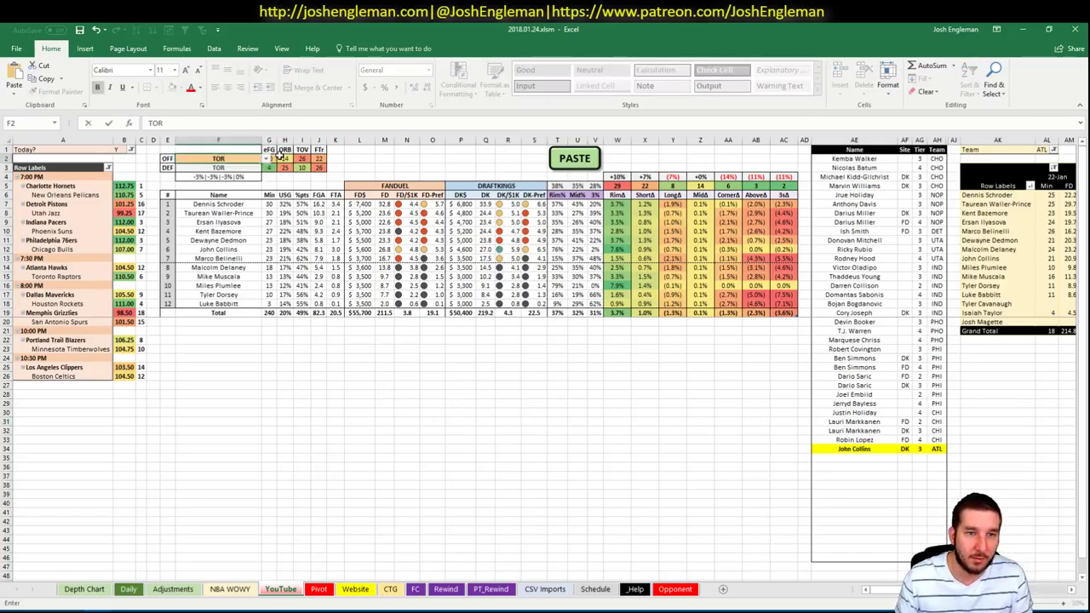
{"action": "key", "text": "Return"}
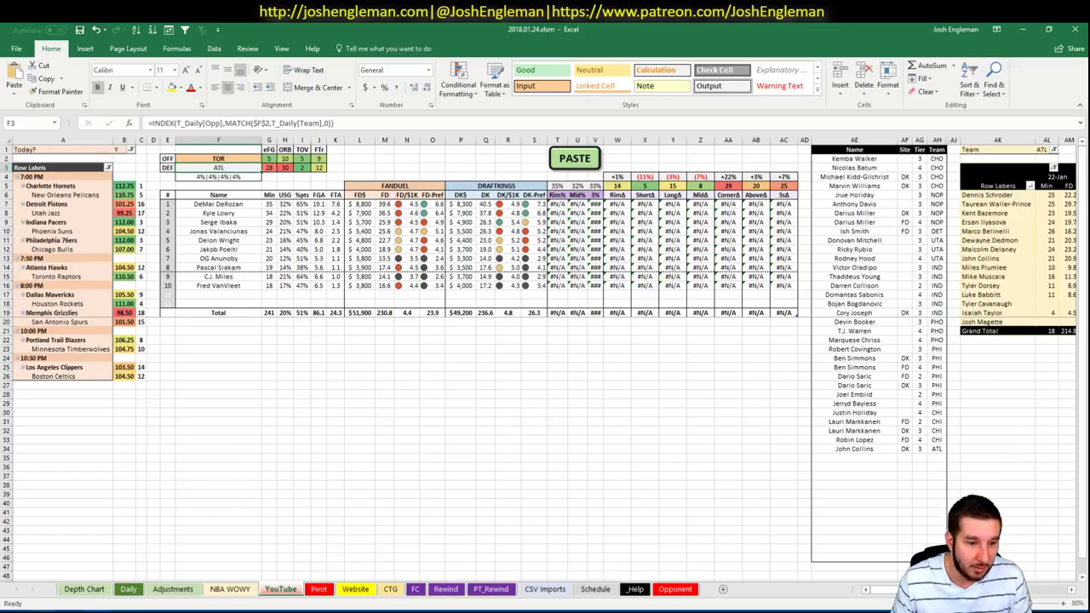
Switch to Cleaning the Glass in the browser and open the Toronto Raptors' team stats page
{"action": "key", "text": "alt+Tab"}
{"action": "left_click", "coordinate": [290, 112]}
{"action": "type", "text": "r"}
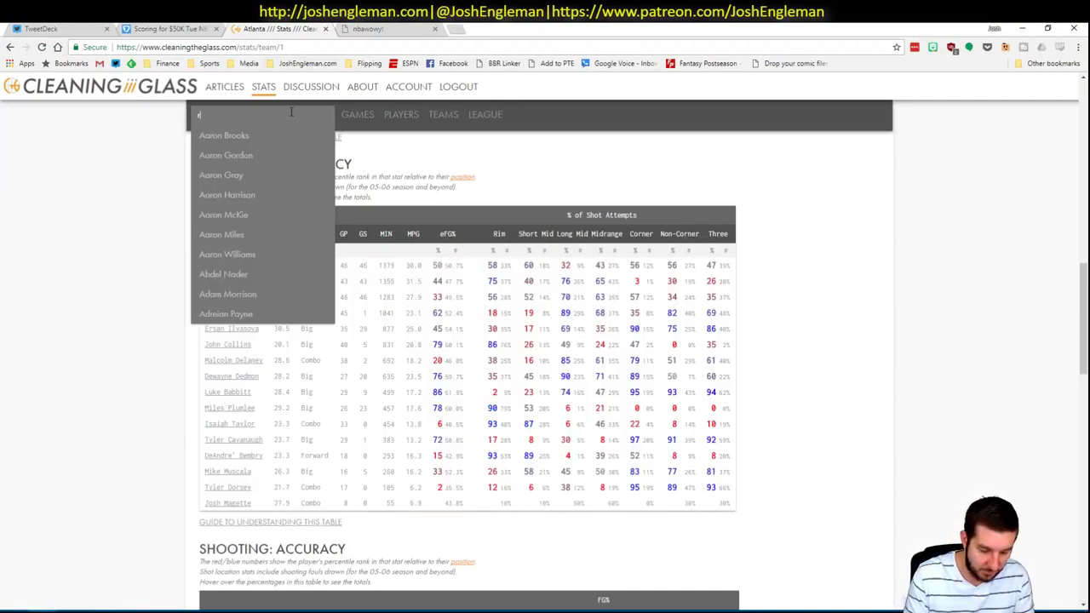
{"action": "type", "text": "apto"}
{"action": "key", "text": "Return"}
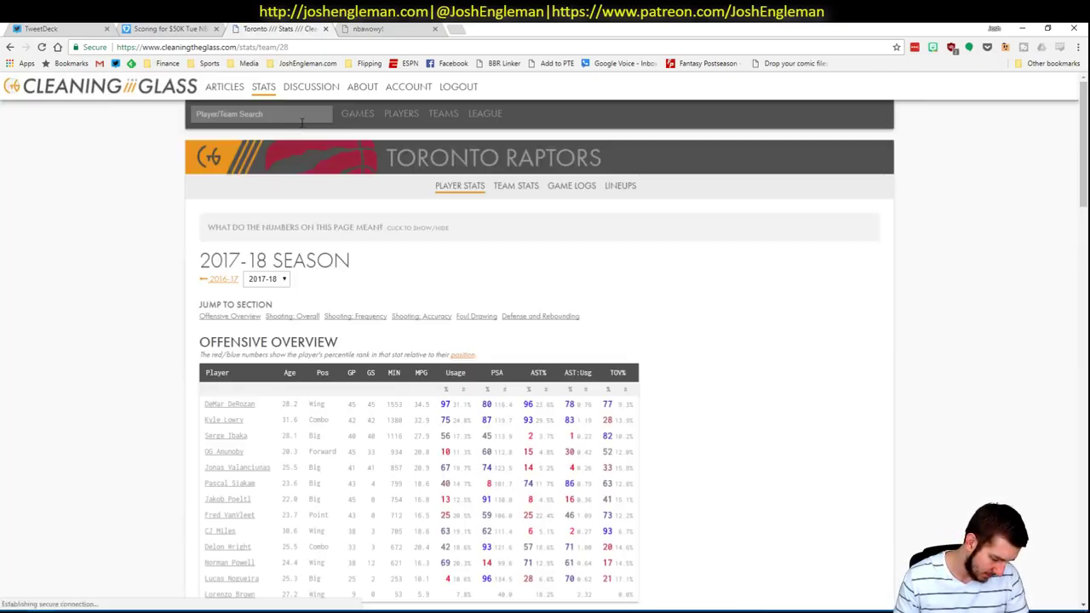
Copy all player rows of the Raptors' Shooting: Frequency table and load them into the Excel workbook with its paste macro
{"action": "left_click", "coordinate": [347, 317]}
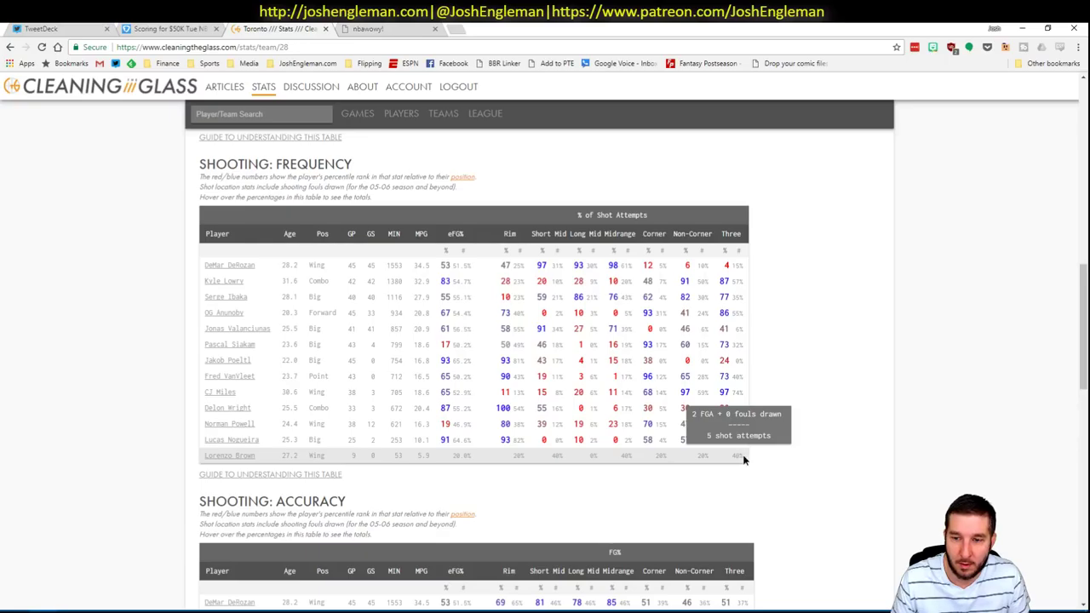
{"action": "left_click_drag", "start_coordinate": [743, 455], "coordinate": [205, 267]}
{"action": "key", "text": "ctrl+c"}
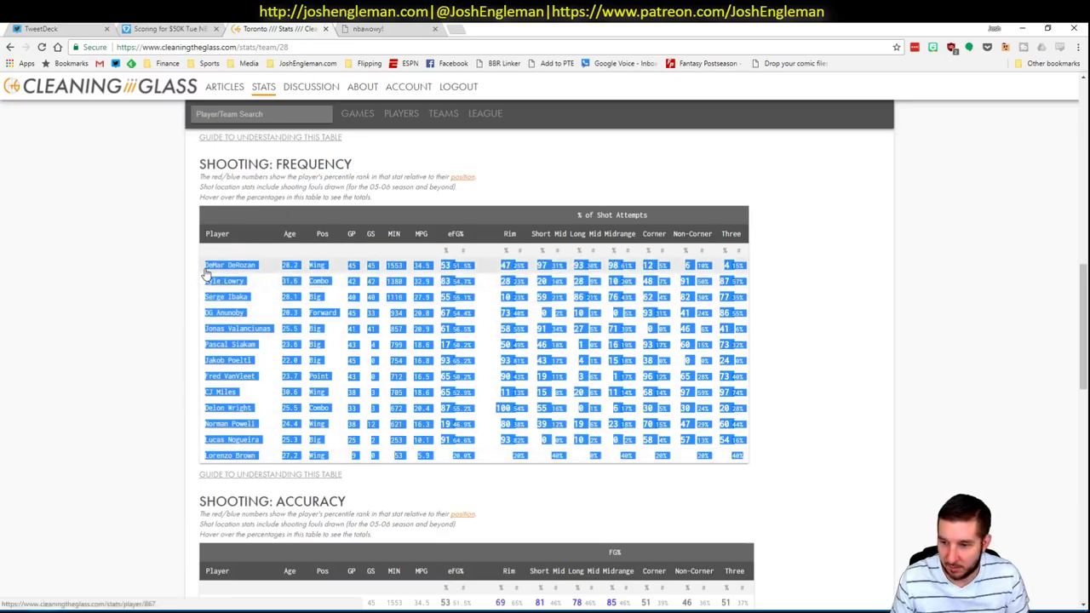
{"action": "key", "text": "alt+Tab"}
{"action": "left_click", "coordinate": [582, 160]}
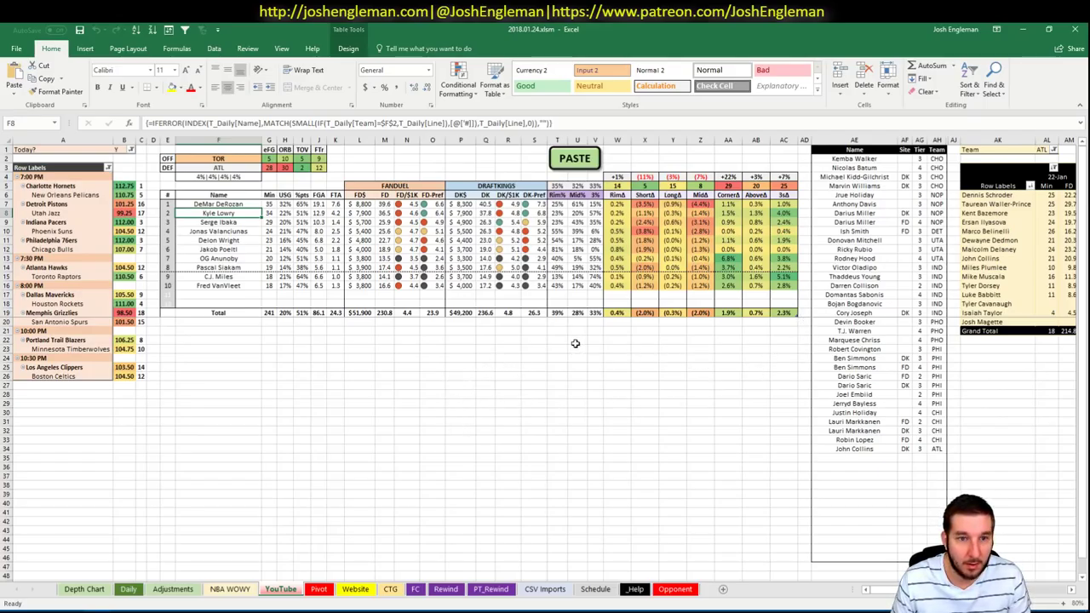
Filter the game log to team TOR and review the Raptors' minutes and FD points per game
{"action": "left_click", "coordinate": [1045, 150]}
{"action": "type", "text": "TOR"}
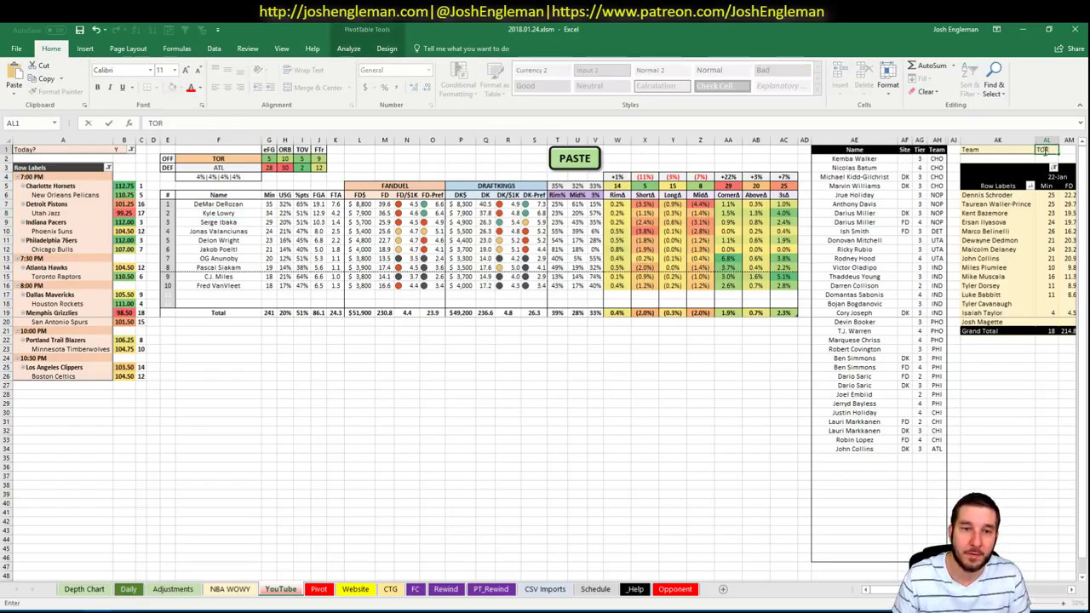
{"action": "key", "text": "Return"}
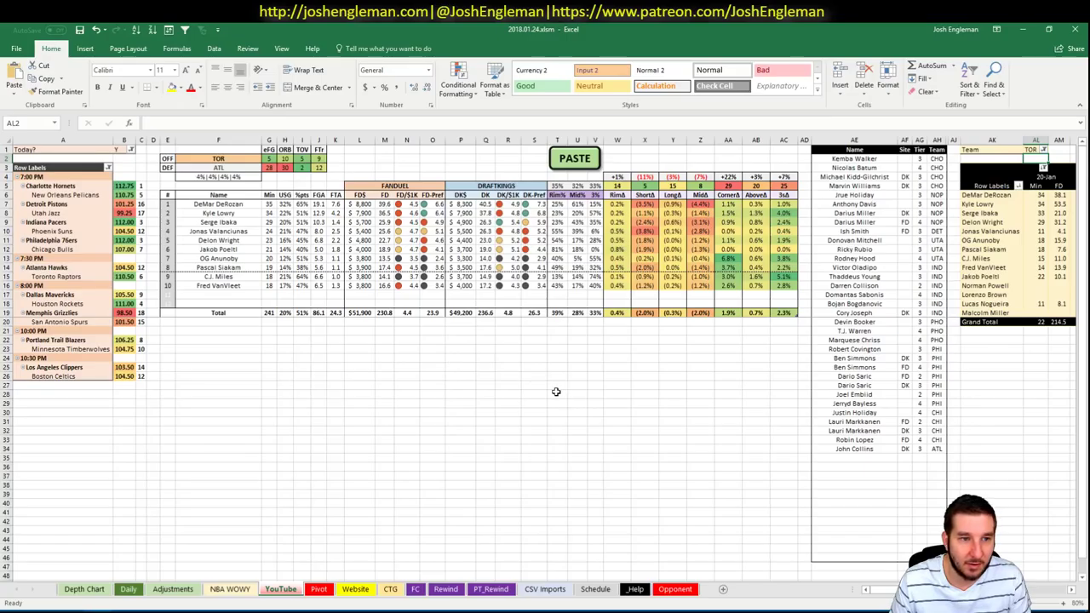
{"action": "left_click", "coordinate": [555, 392]}
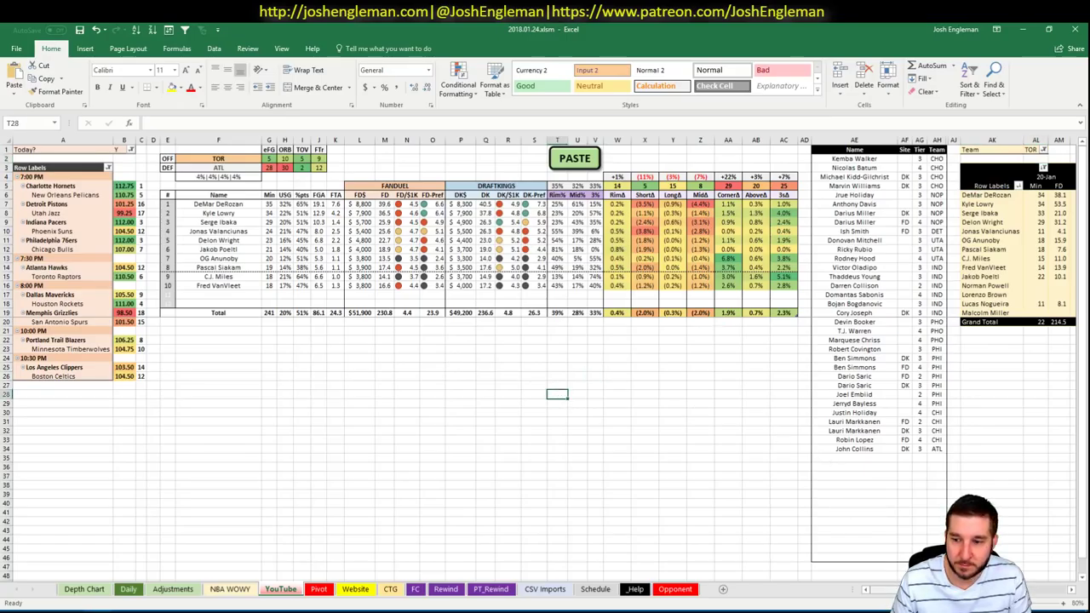
{"action": "scroll", "coordinate": [545, 341], "scroll_direction": "right", "scroll_amount": 3}
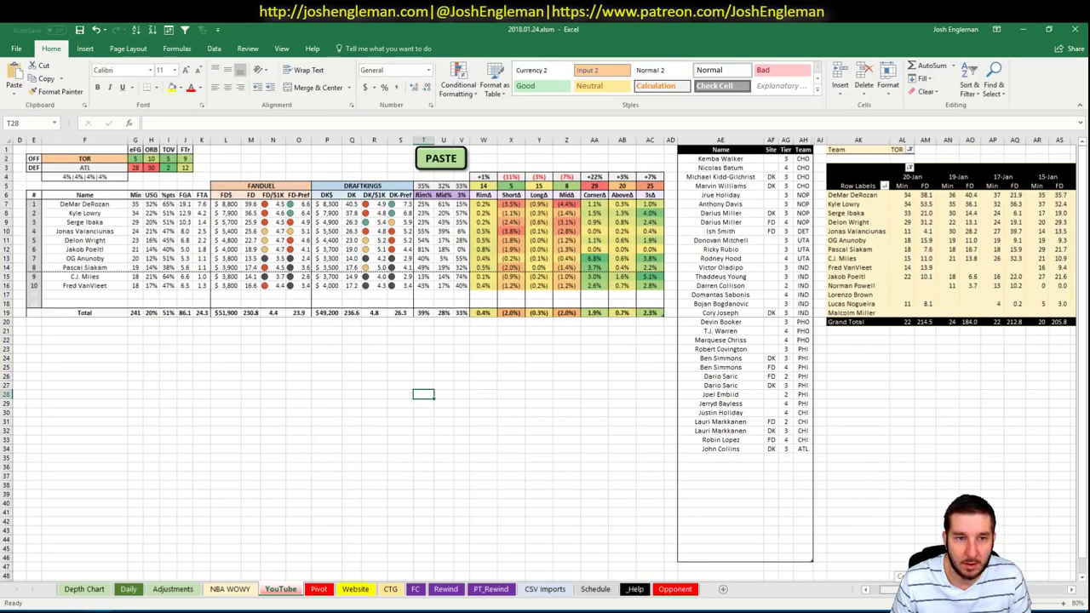
{"action": "scroll", "coordinate": [545, 341], "scroll_direction": "right", "scroll_amount": 4}
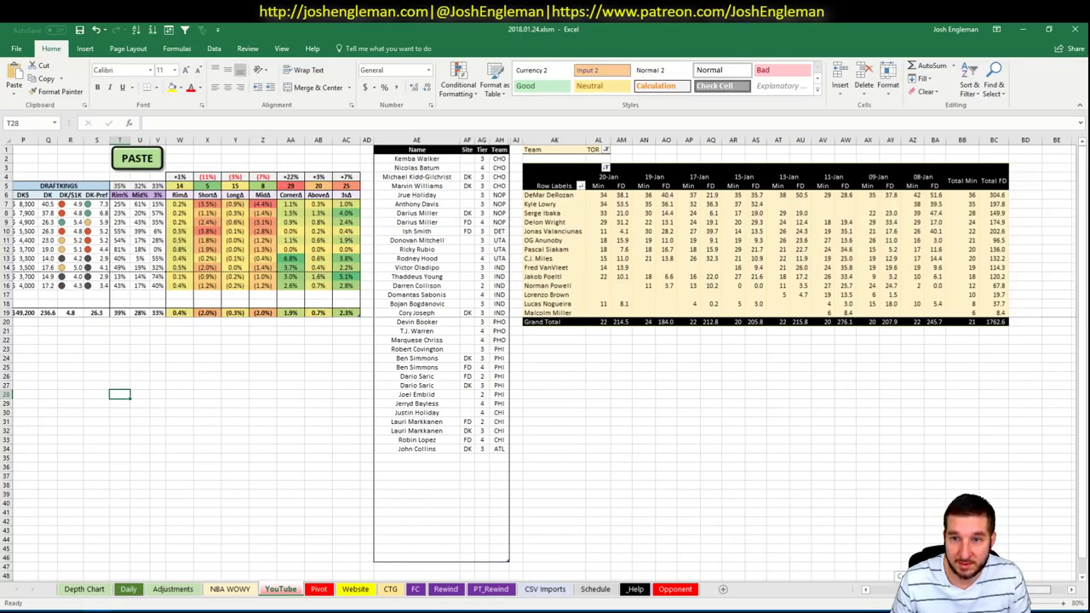
{"action": "scroll", "coordinate": [545, 341], "scroll_direction": "left", "scroll_amount": 5}
{"action": "left_click", "coordinate": [854, 458]}
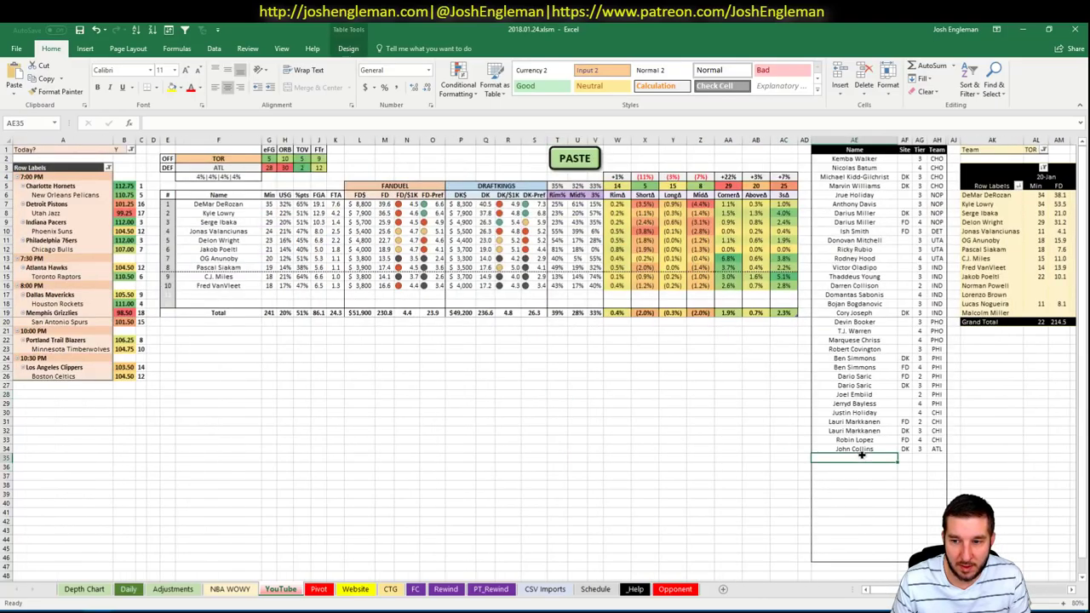
Set the player filter of the MP and FPPM chart on the CSV Imports sheet to DeMar DeRozan and view his trend
{"action": "left_click", "coordinate": [545, 590]}
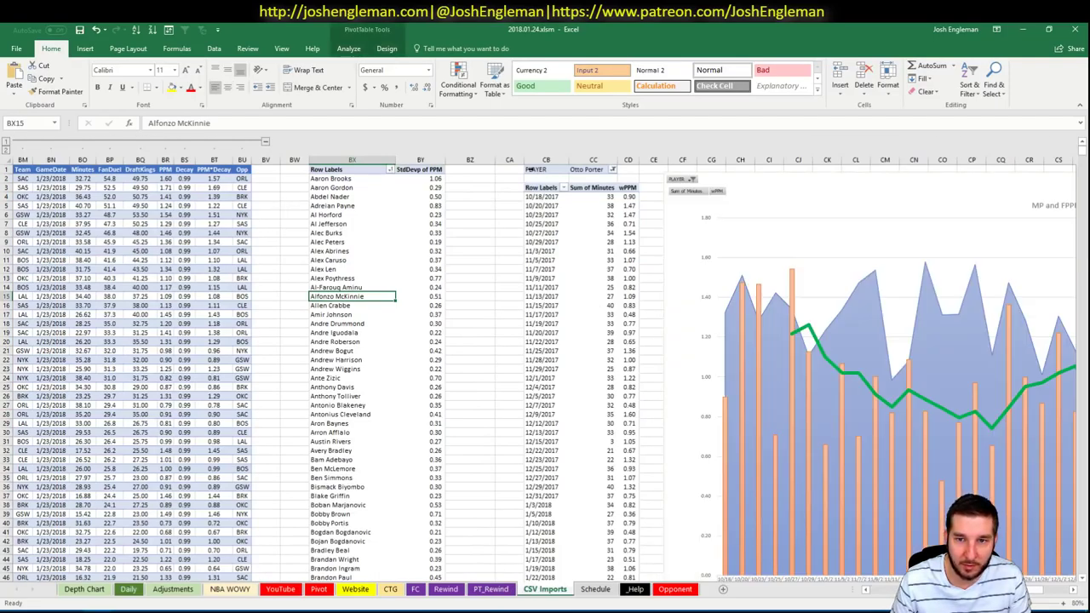
{"action": "type", "text": "DemAr D"}
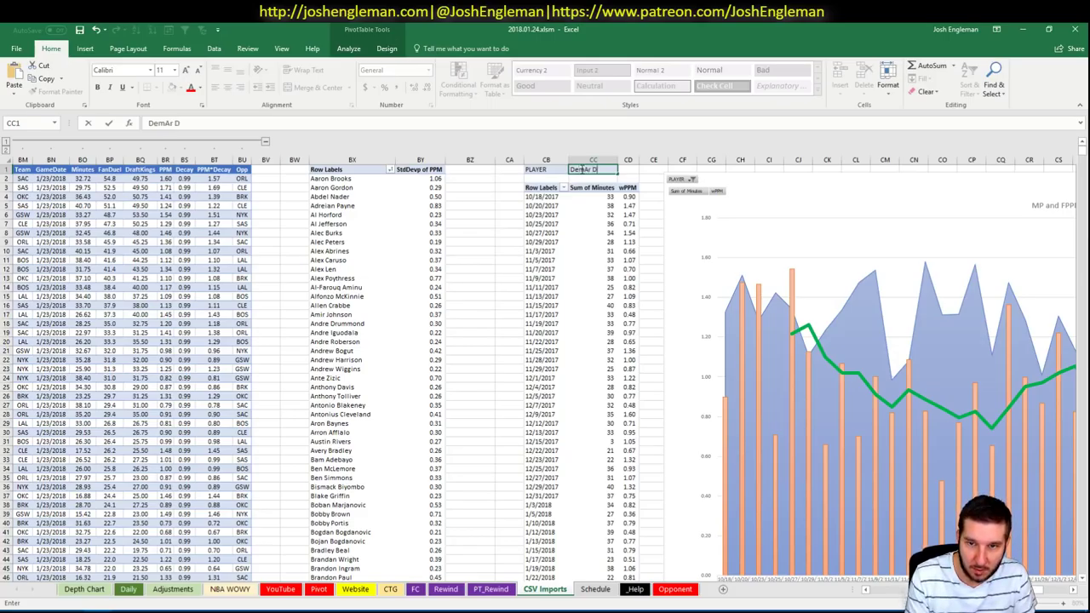
{"action": "key", "text": "Escape"}
{"action": "type", "text": "De"}
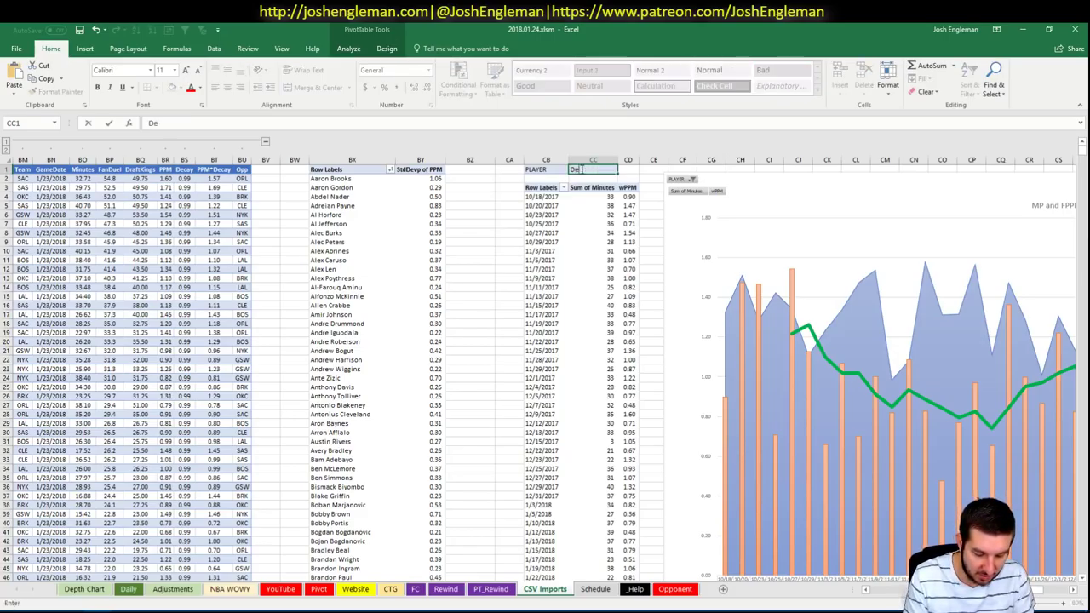
{"action": "type", "text": "Mar DeRozan"}
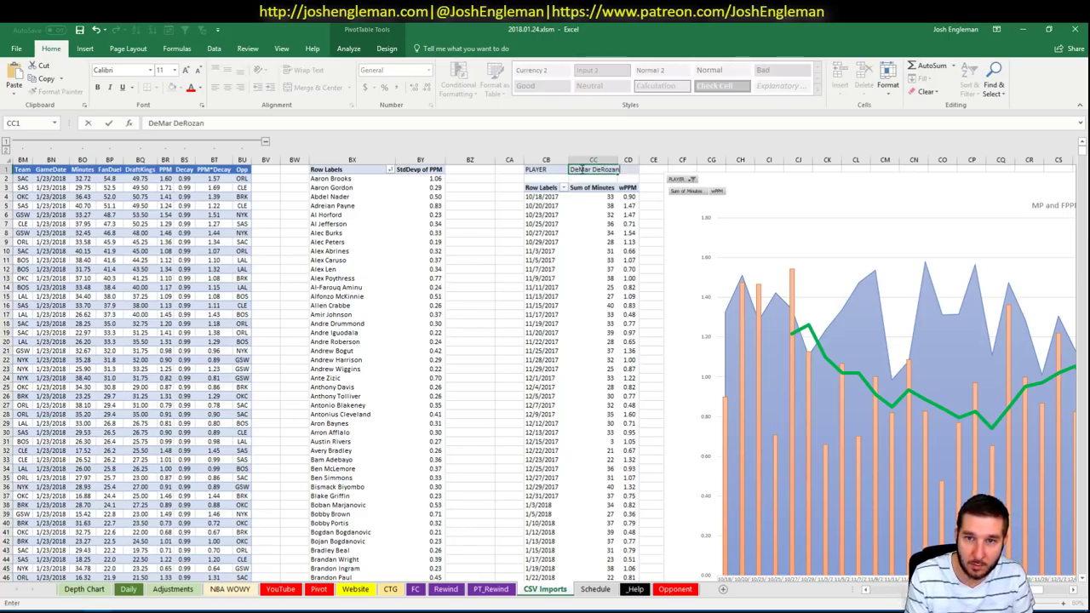
{"action": "key", "text": "Return"}
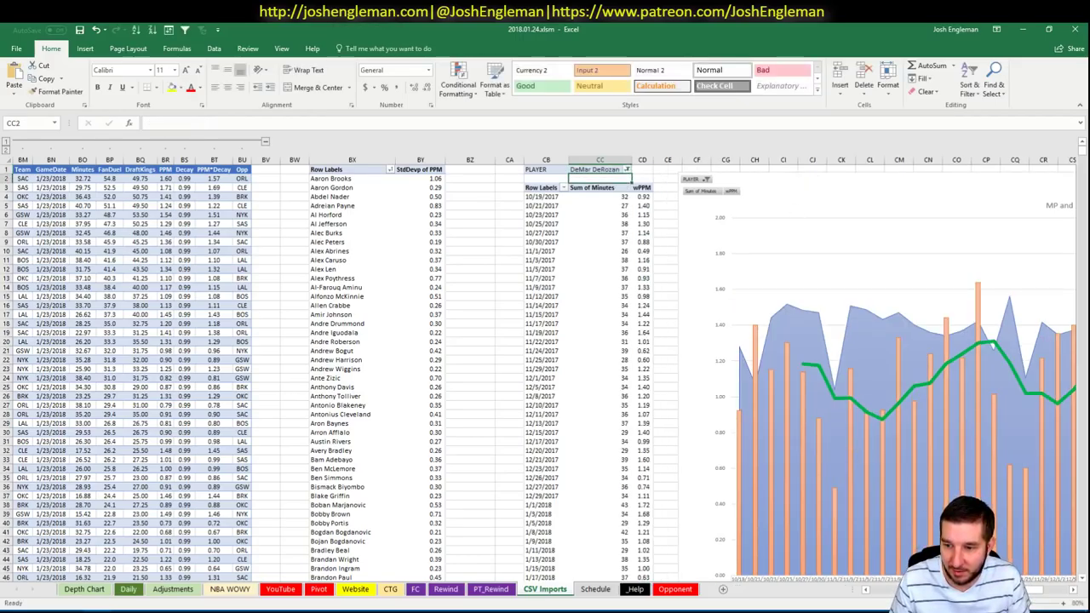
{"action": "scroll", "coordinate": [969, 334], "scroll_direction": "right", "scroll_amount": 5}
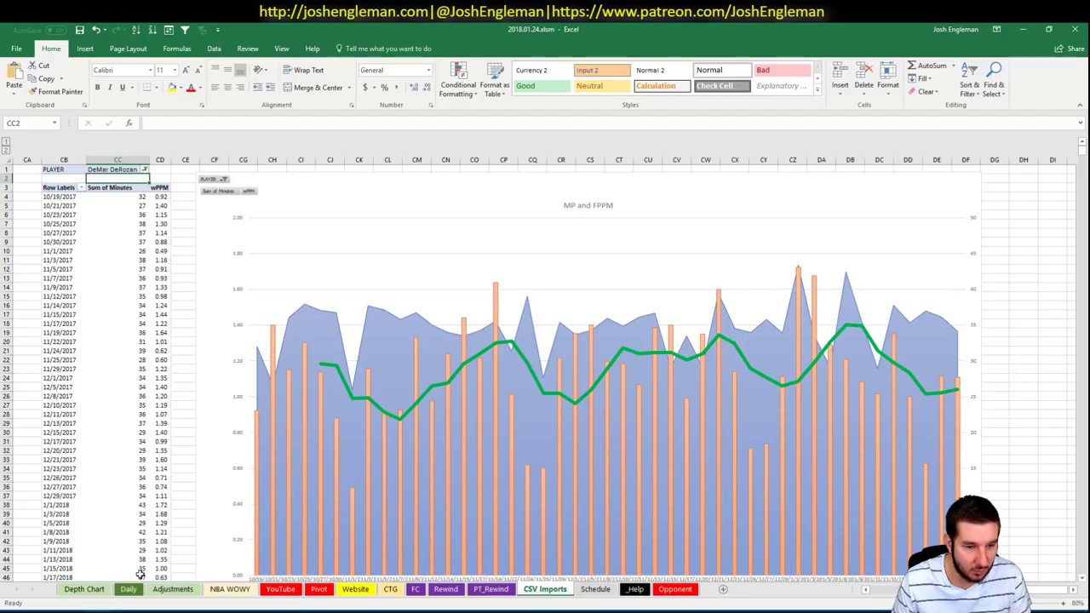
Add DeMar DeRozan as tier 3 to the recommended players on the YouTube sheet, leaving the site blank
{"action": "left_click", "coordinate": [281, 589]}
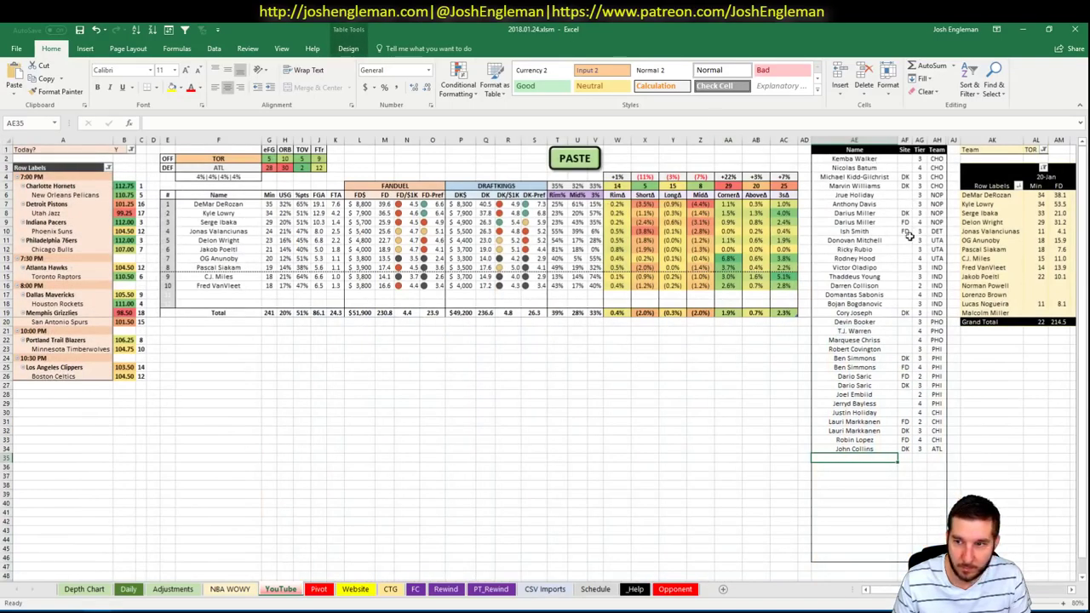
{"action": "type", "text": "DeMar R"}
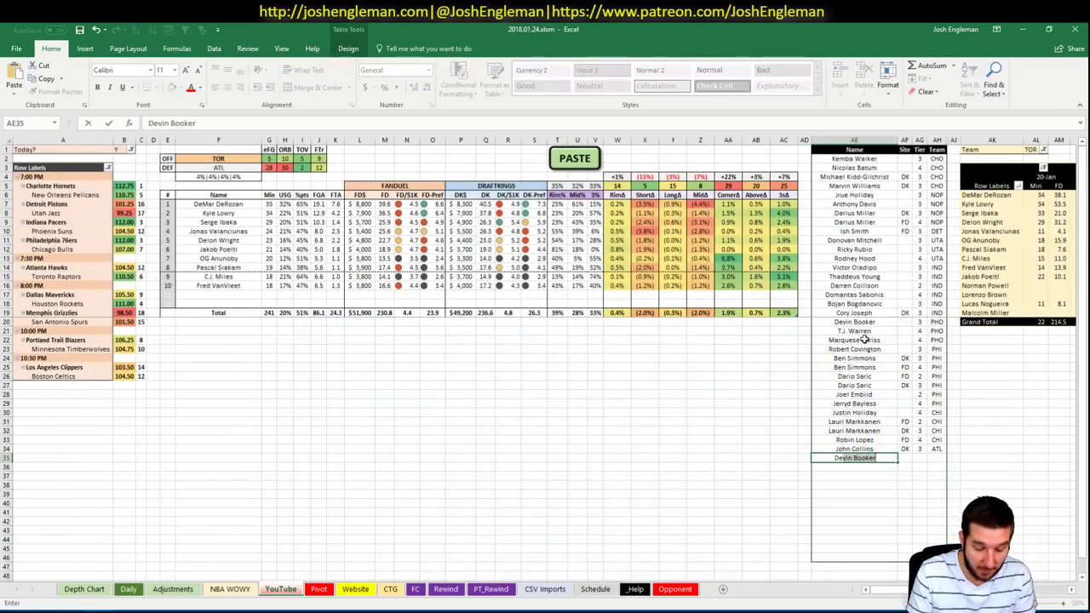
{"action": "key", "text": "BackSpace"}
{"action": "type", "text": "DeRozan"}
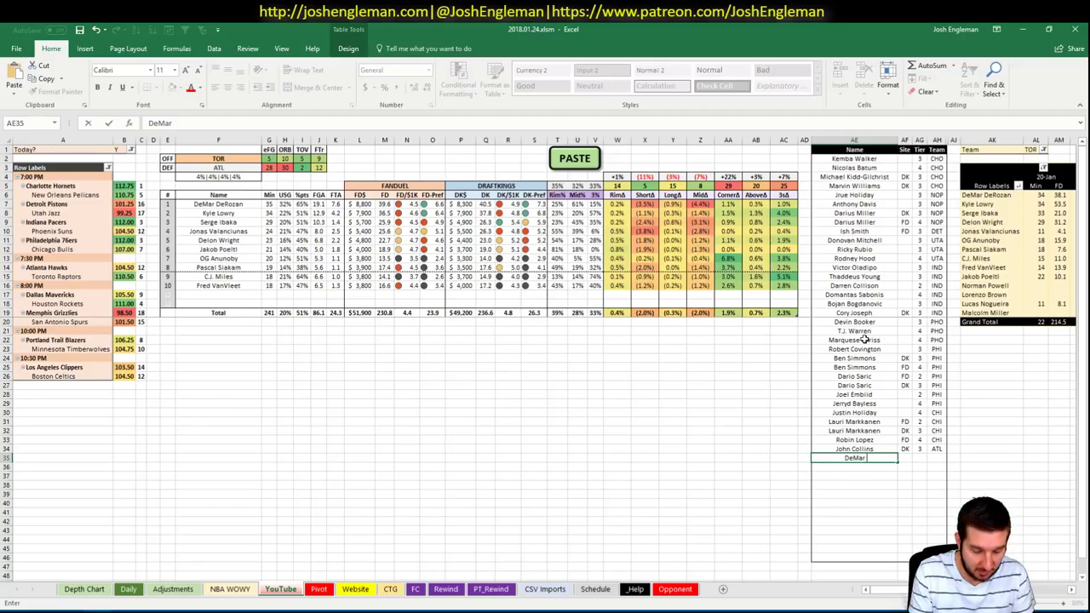
{"action": "key", "text": "Tab"}
{"action": "key", "text": "Tab"}
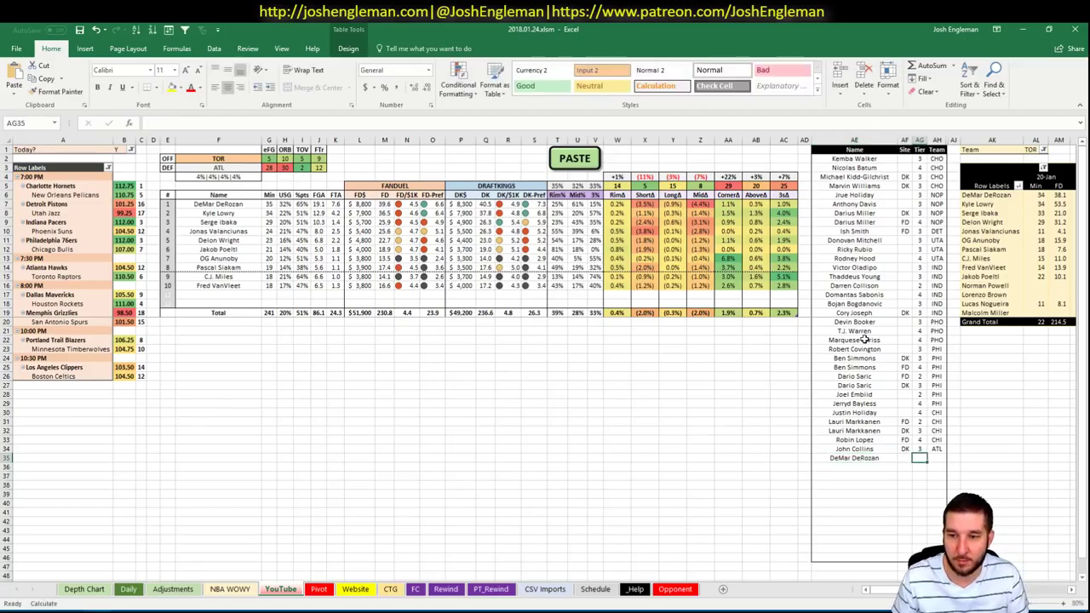
{"action": "type", "text": "3"}
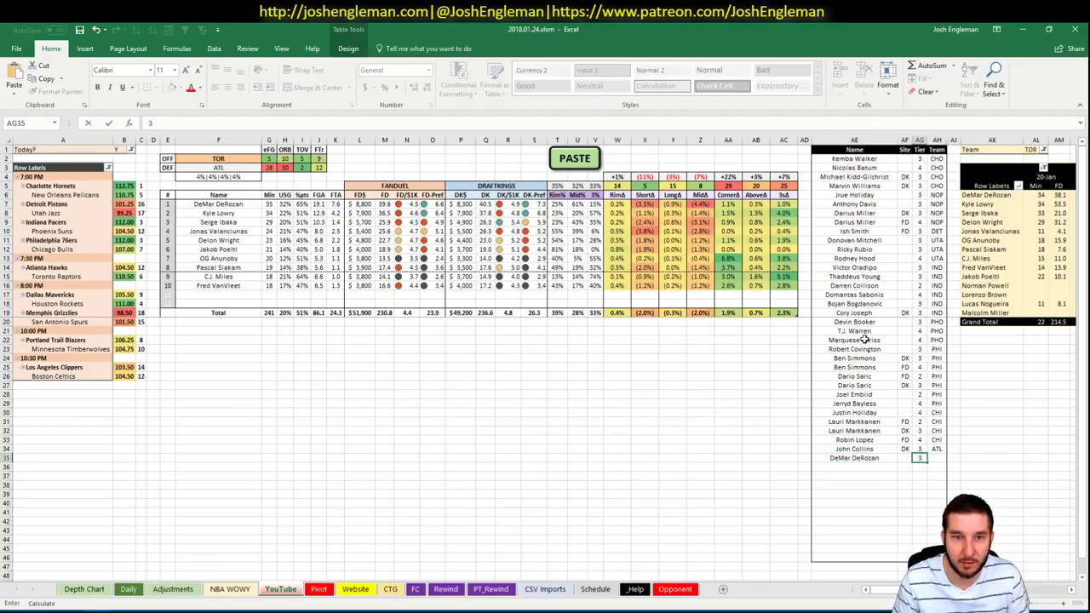
{"action": "key", "text": "Return"}
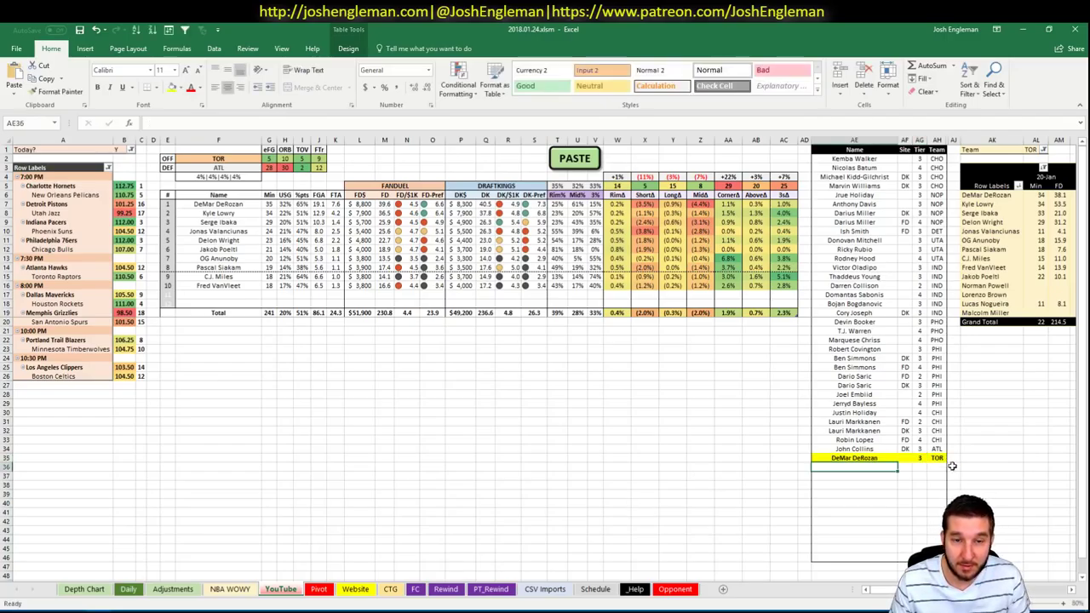
Check the Raptors' game log and add Kyle Lowry as tier 2 to the recommended players, leaving the site blank
{"action": "scroll", "coordinate": [545, 358], "scroll_direction": "right", "scroll_amount": 5}
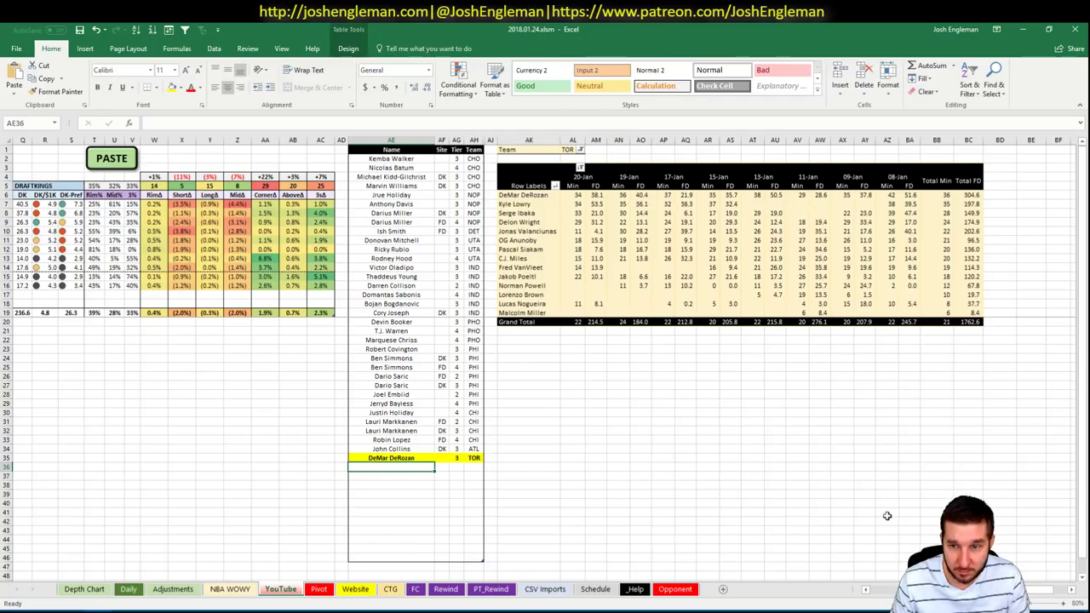
{"action": "left_click", "coordinate": [883, 593]}
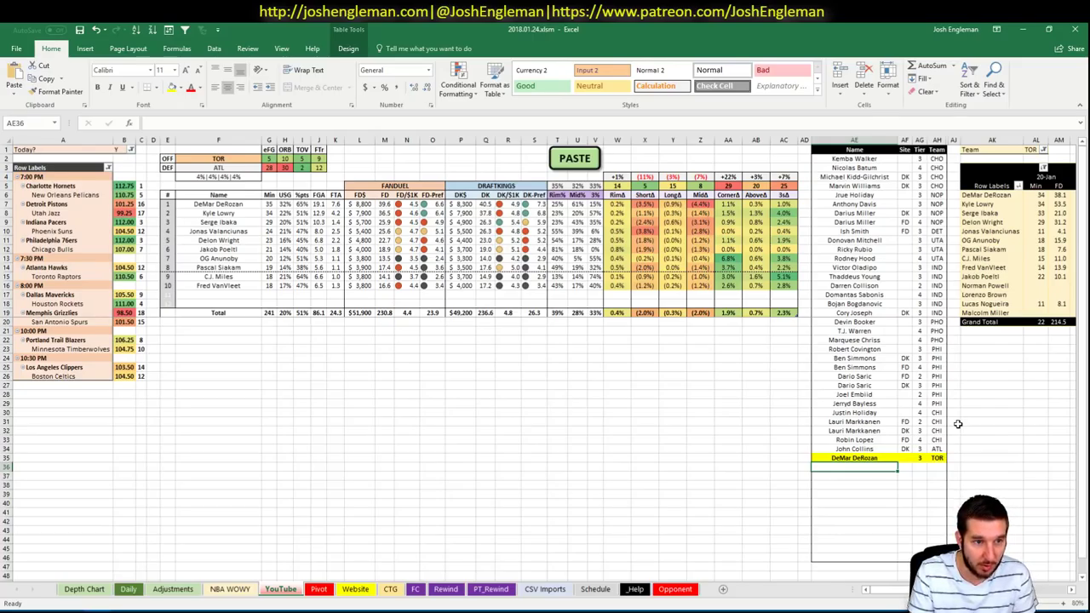
{"action": "type", "text": "Kyle Lowry"}
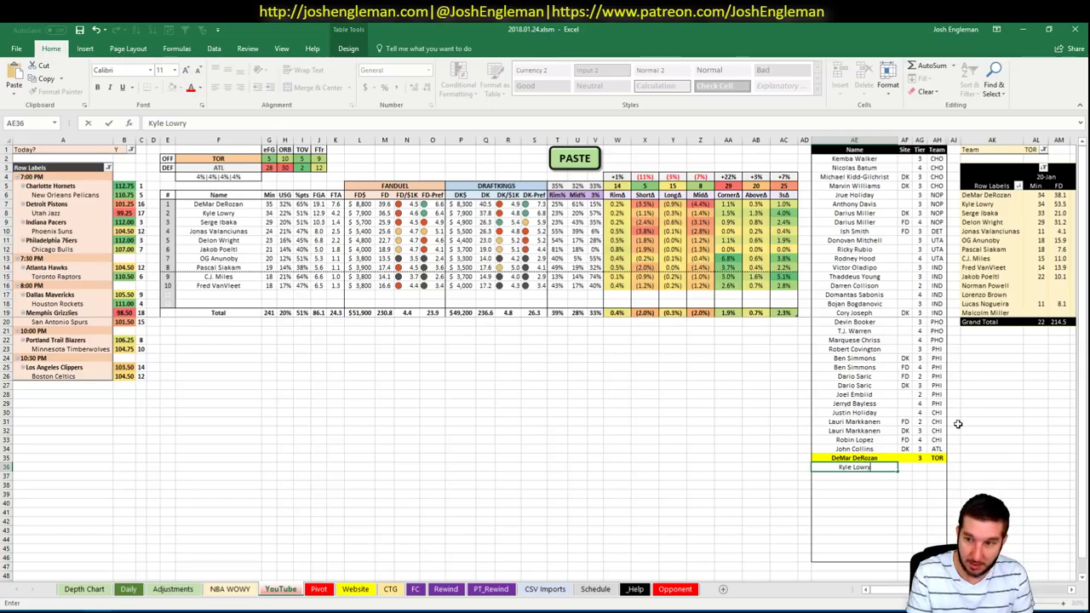
{"action": "key", "text": "Tab"}
{"action": "key", "text": "Tab"}
{"action": "type", "text": "2"}
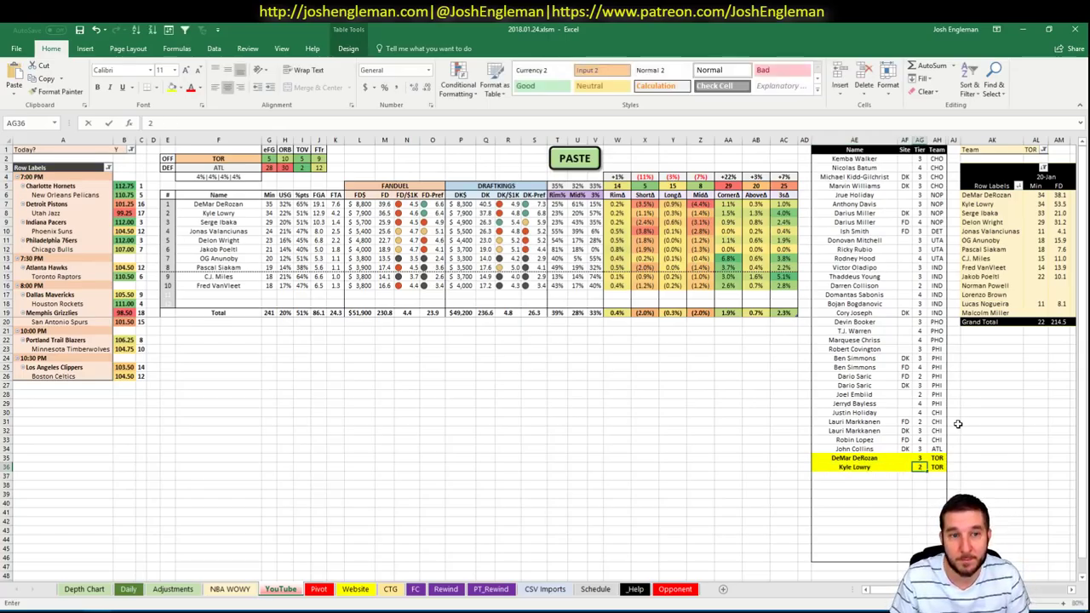
{"action": "key", "text": "Return"}
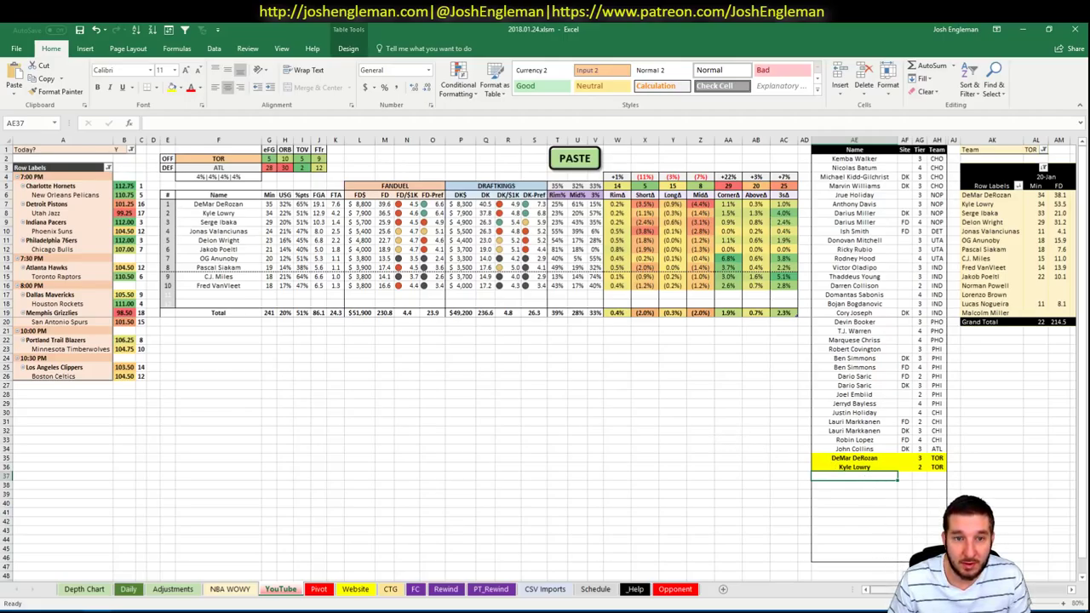
Set the player filter of the MP and FPPM chart on the CSV Imports sheet to Serge Ibaka
{"action": "scroll", "coordinate": [545, 358], "scroll_direction": "right", "scroll_amount": 6}
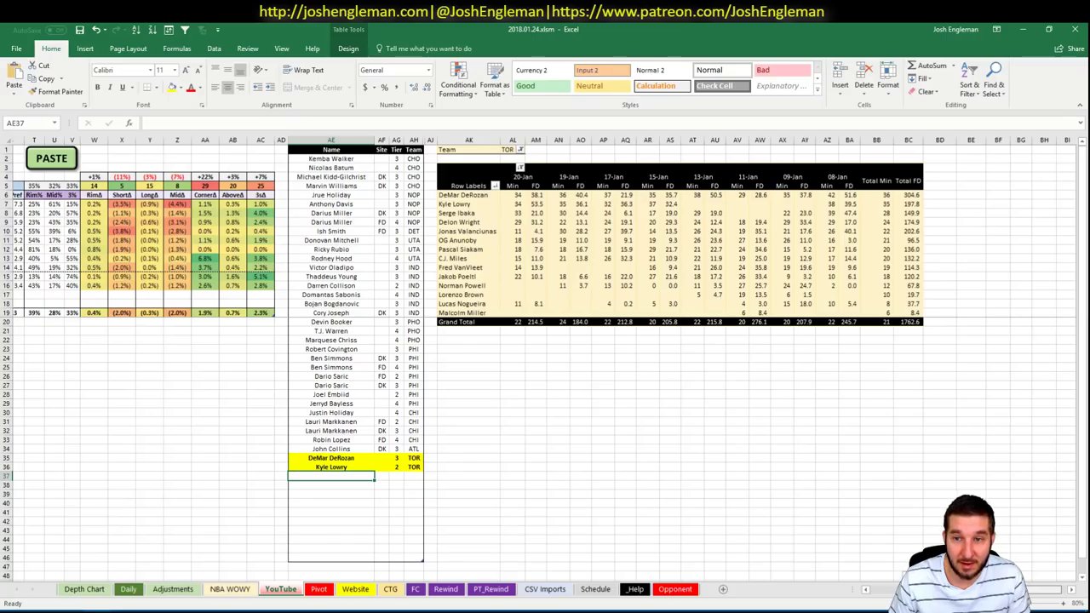
{"action": "scroll", "coordinate": [710, 535], "scroll_direction": "left", "scroll_amount": 6}
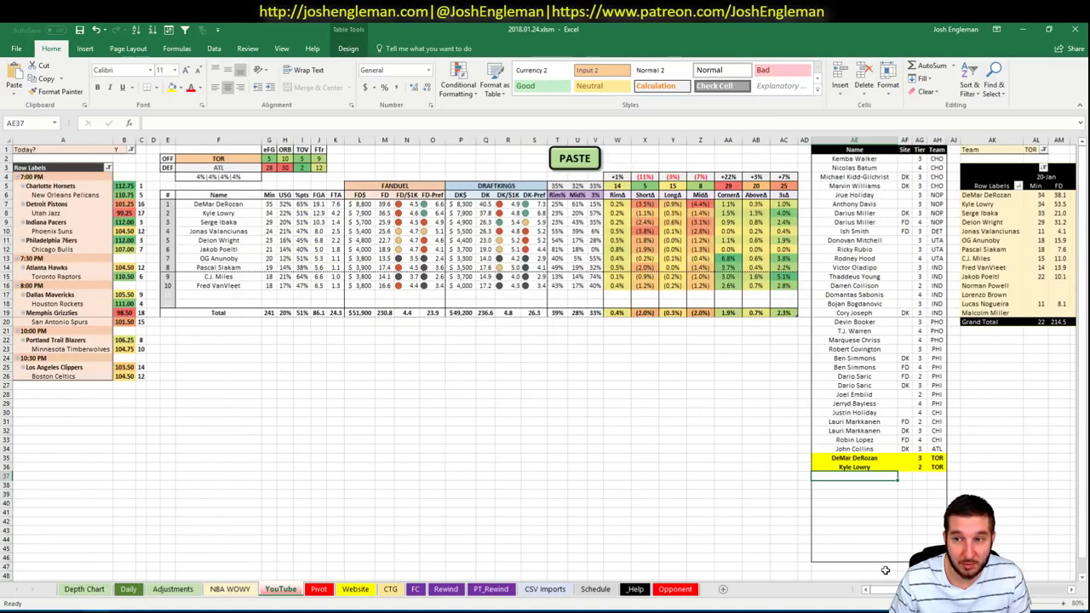
{"action": "left_click", "coordinate": [544, 590]}
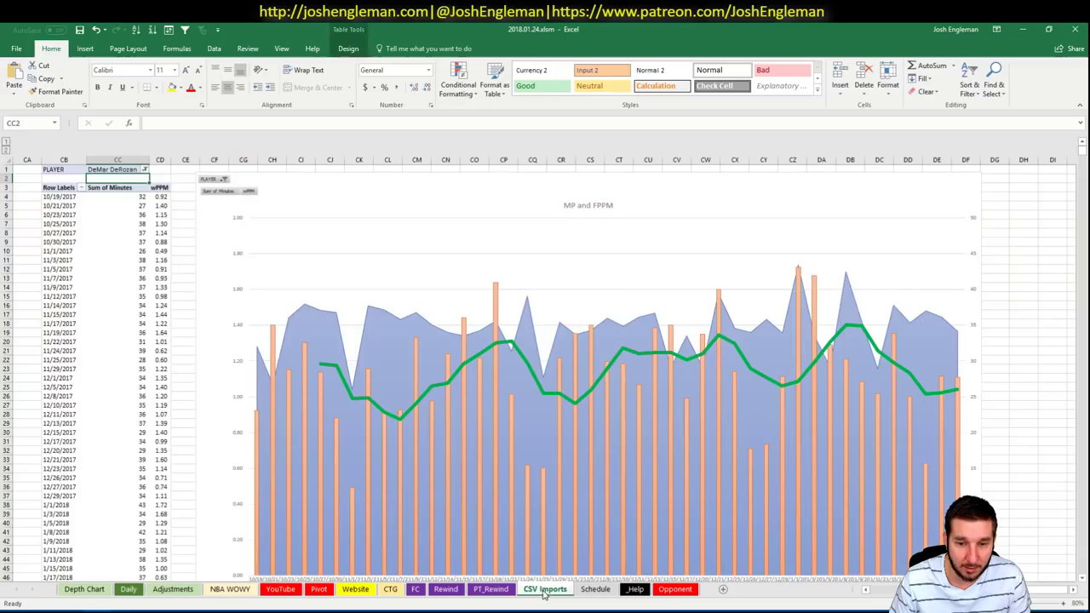
{"action": "left_click", "coordinate": [113, 169]}
{"action": "type", "text": "Ser"}
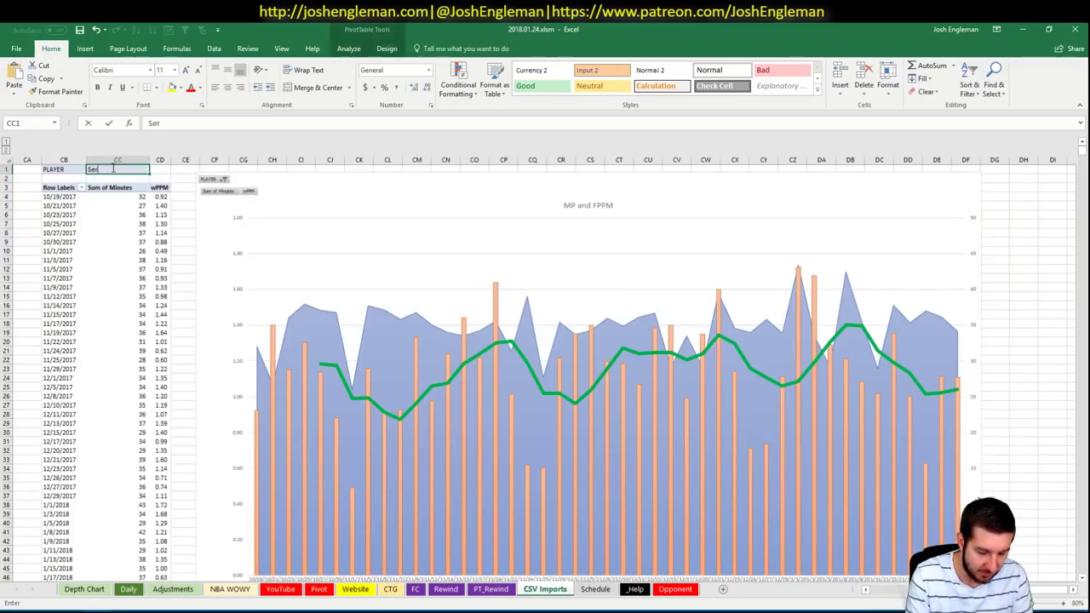
{"action": "type", "text": "ge Ibaka"}
{"action": "key", "text": "Return"}
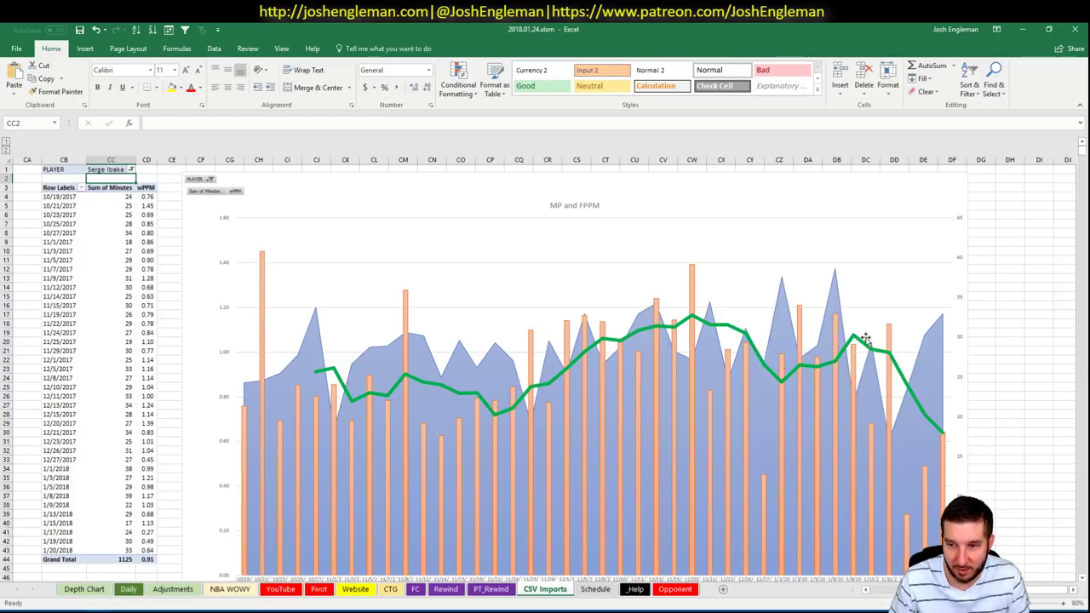
Return to the YouTube sheet and check Serge Ibaka's recent games in the Raptors' game log
{"action": "left_click", "coordinate": [279, 589]}
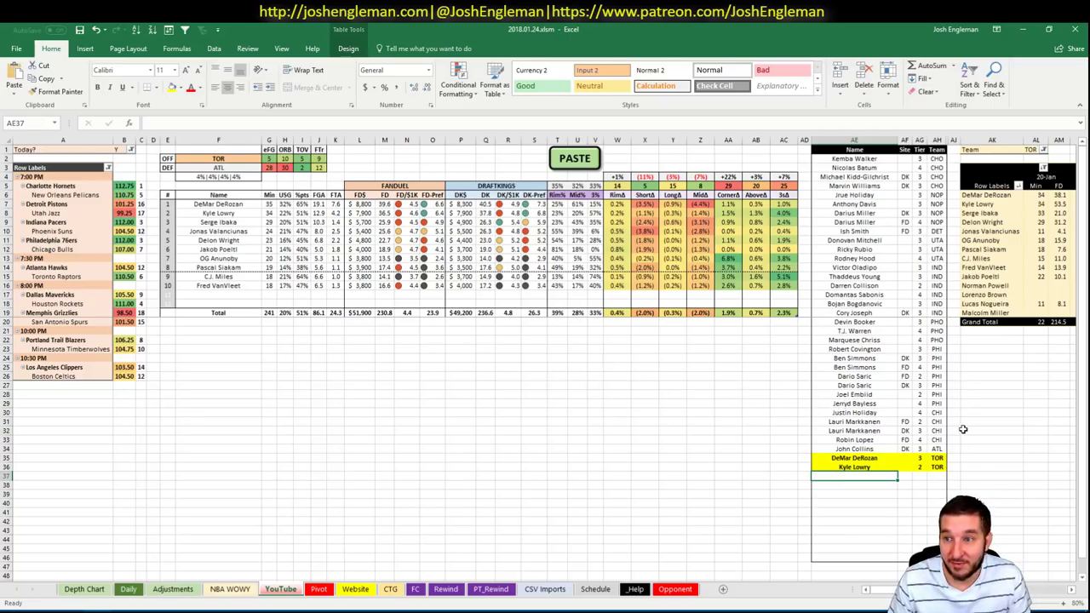
{"action": "scroll", "coordinate": [545, 358], "scroll_direction": "right", "scroll_amount": 6}
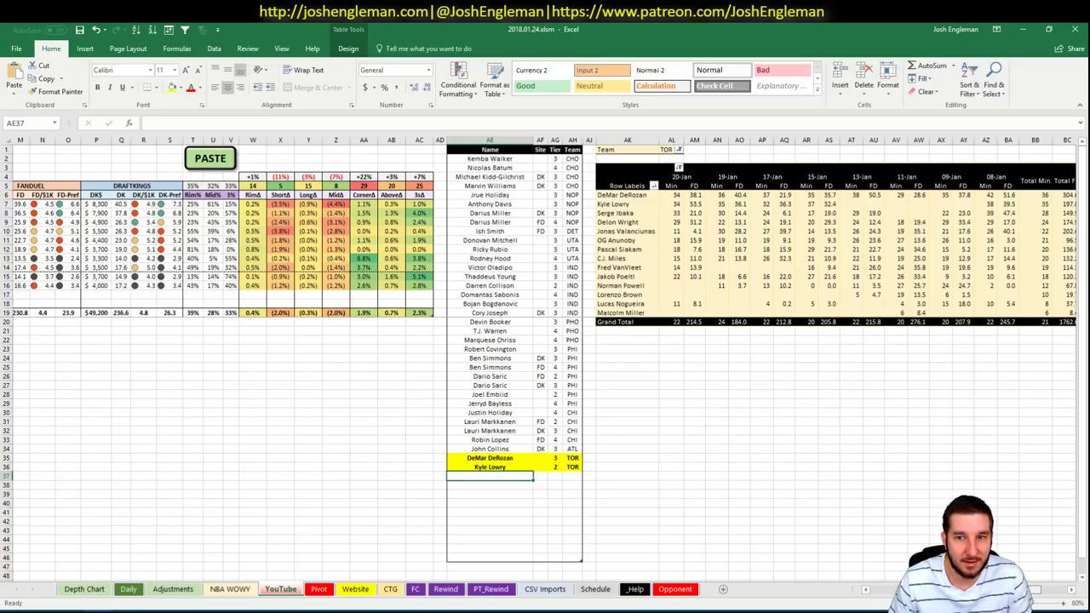
{"action": "scroll", "coordinate": [1049, 590], "scroll_direction": "right", "scroll_amount": 3}
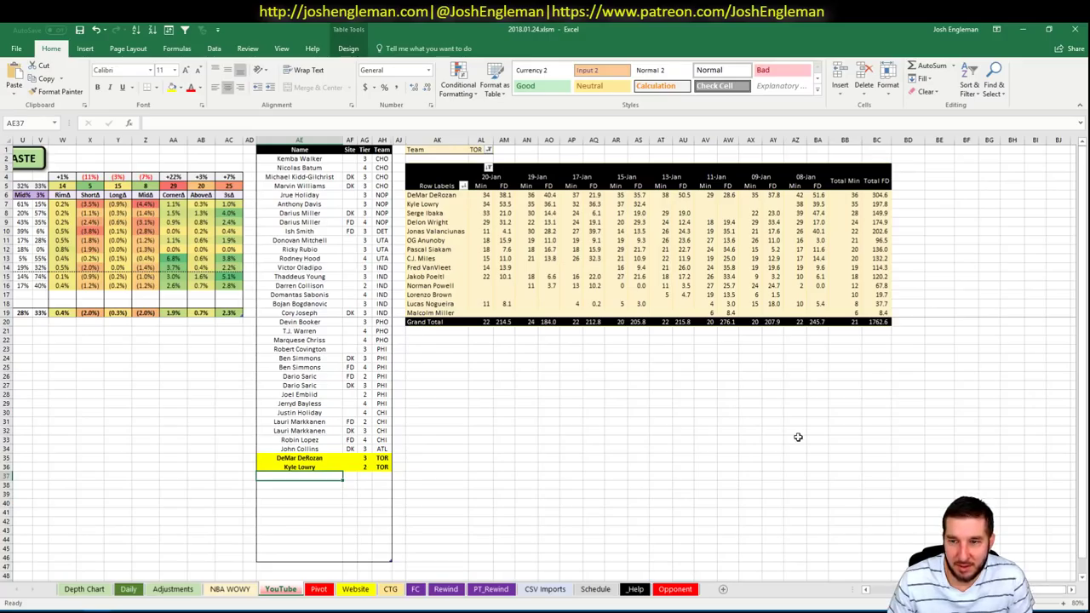
{"action": "left_click", "coordinate": [818, 213]}
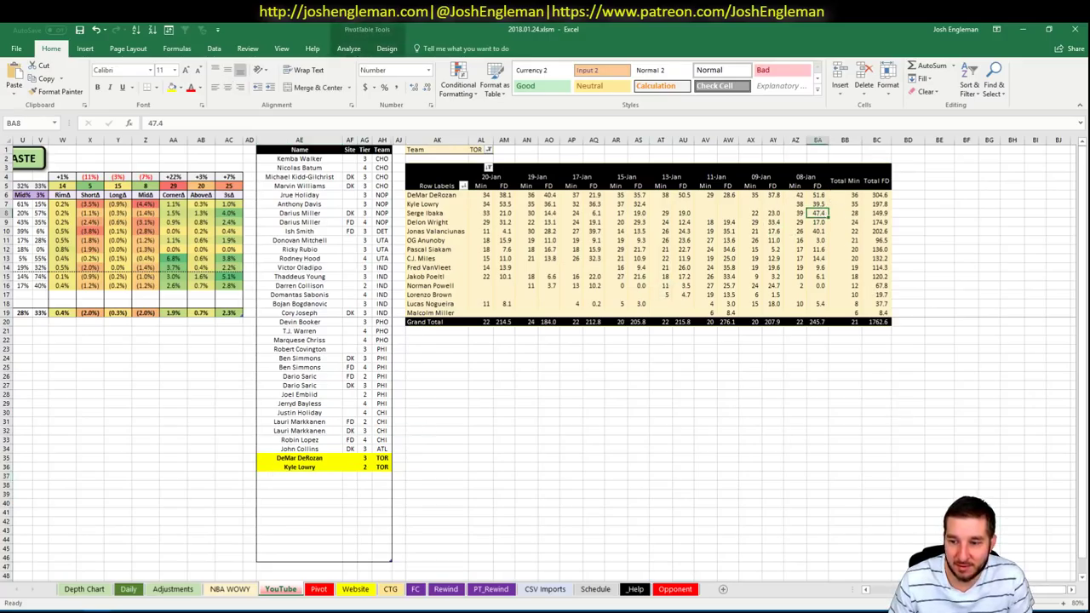
{"action": "scroll", "coordinate": [896, 581], "scroll_direction": "left", "scroll_amount": 10}
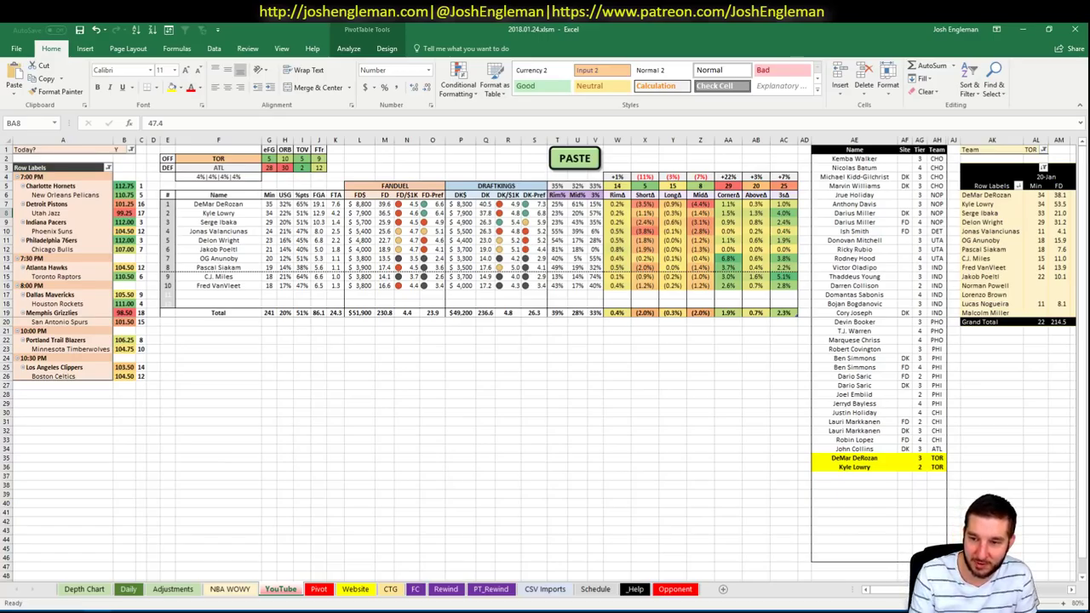
Add Serge Ibaka to the recommended players with site DK and tier 3
{"action": "left_click", "coordinate": [886, 476]}
{"action": "type", "text": "Se"}
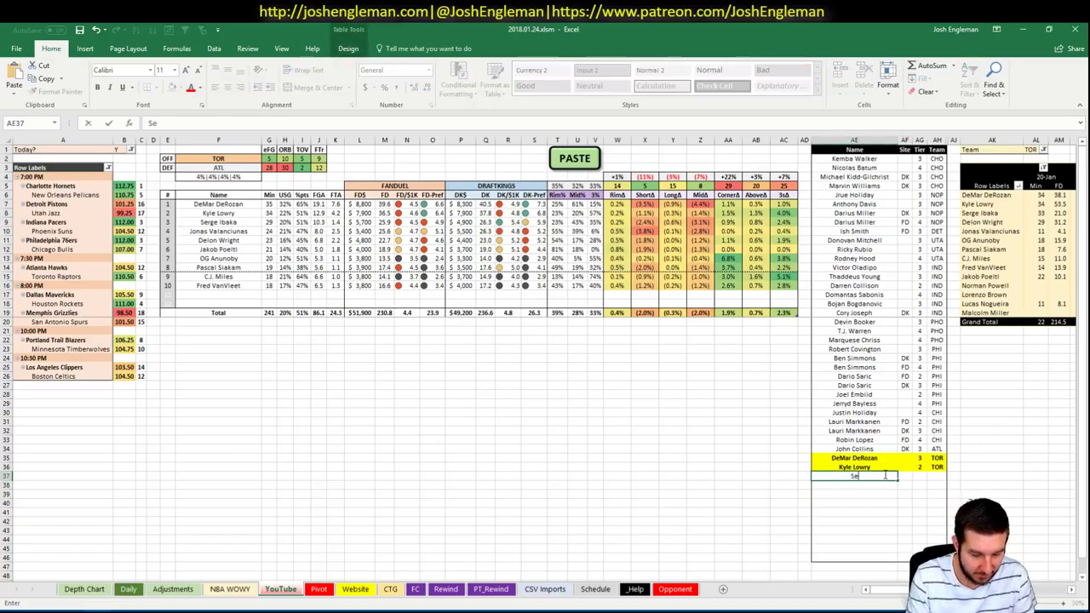
{"action": "type", "text": "rge Ibaka"}
{"action": "key", "text": "Tab"}
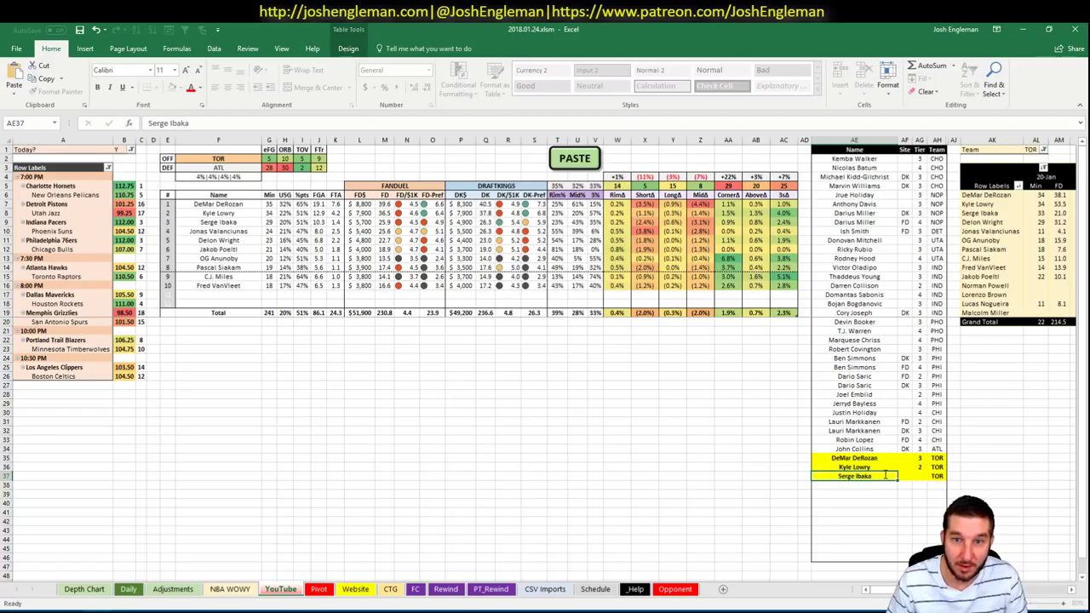
{"action": "type", "text": "DK"}
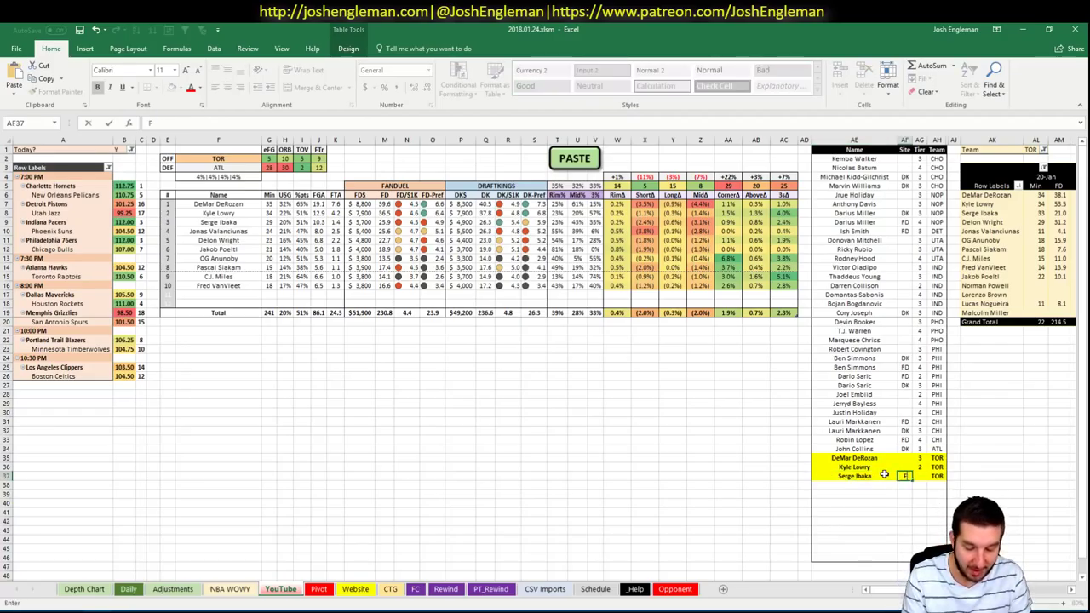
{"action": "key", "text": "Tab"}
{"action": "type", "text": "3"}
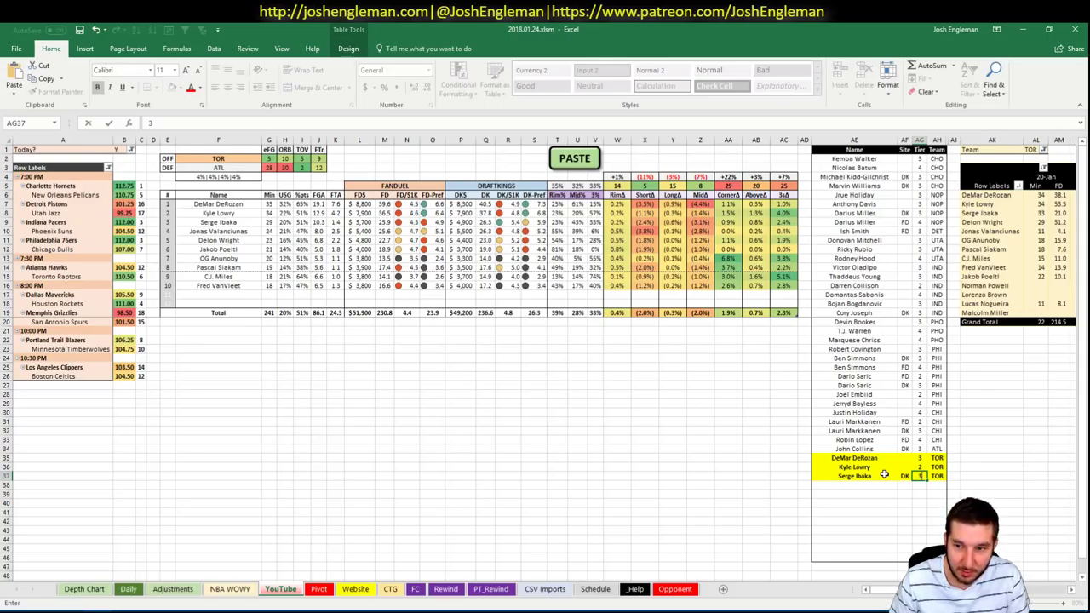
{"action": "left_click", "coordinate": [700, 421]}
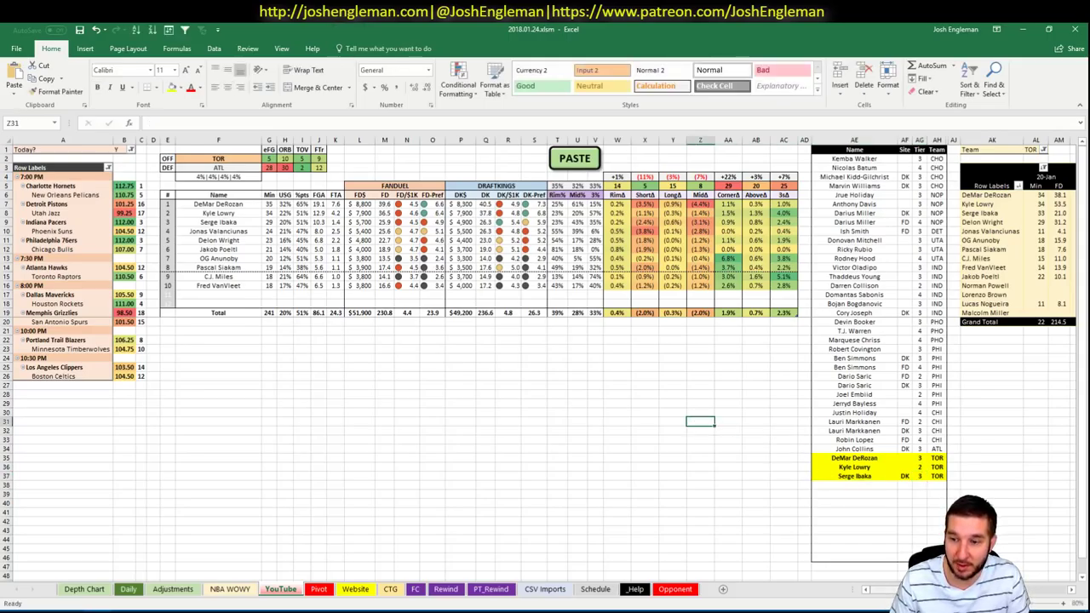
Compare the Raptors' projections with their recent minutes and fantasy points in the team game log
{"action": "scroll", "coordinate": [741, 215], "scroll_direction": "right", "scroll_amount": 6}
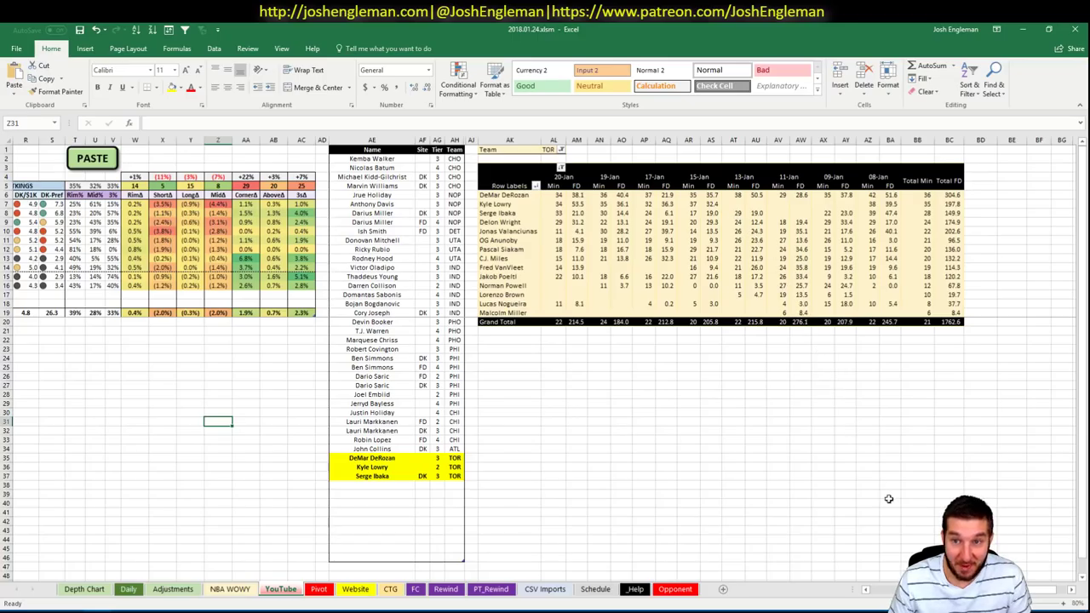
{"action": "scroll", "coordinate": [659, 381], "scroll_direction": "left", "scroll_amount": 6}
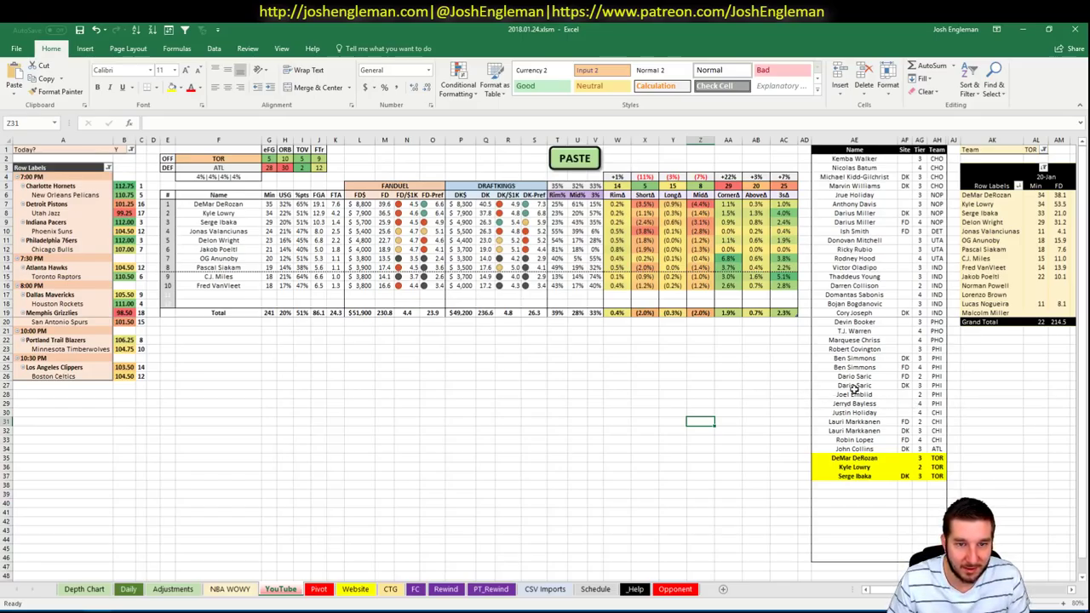
{"action": "scroll", "coordinate": [856, 589], "scroll_direction": "right", "scroll_amount": 5}
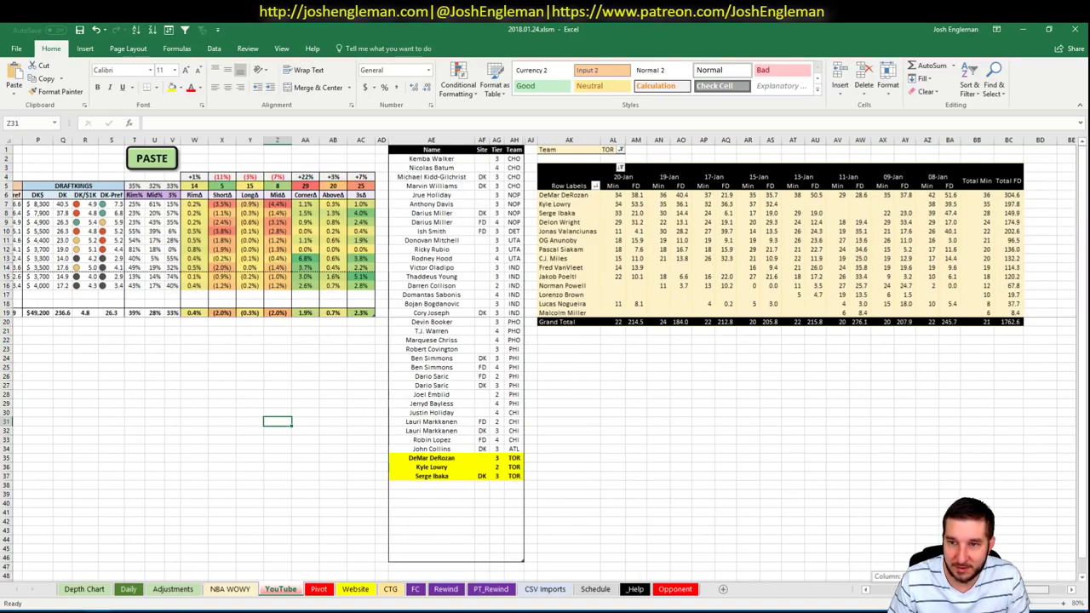
{"action": "scroll", "coordinate": [856, 589], "scroll_direction": "left", "scroll_amount": 5}
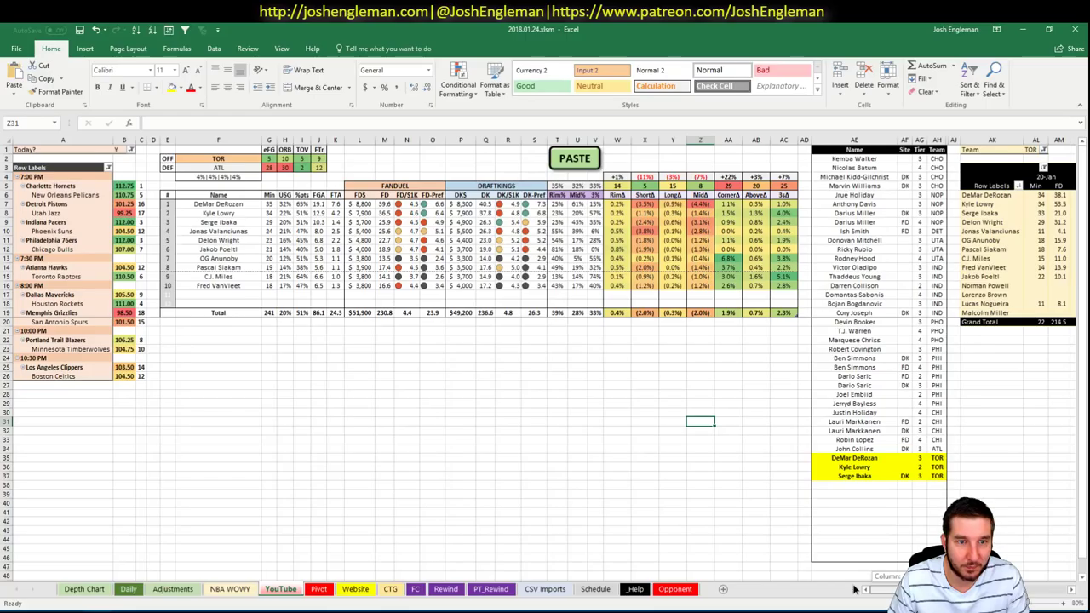
{"action": "scroll", "coordinate": [855, 589], "scroll_direction": "right", "scroll_amount": 6}
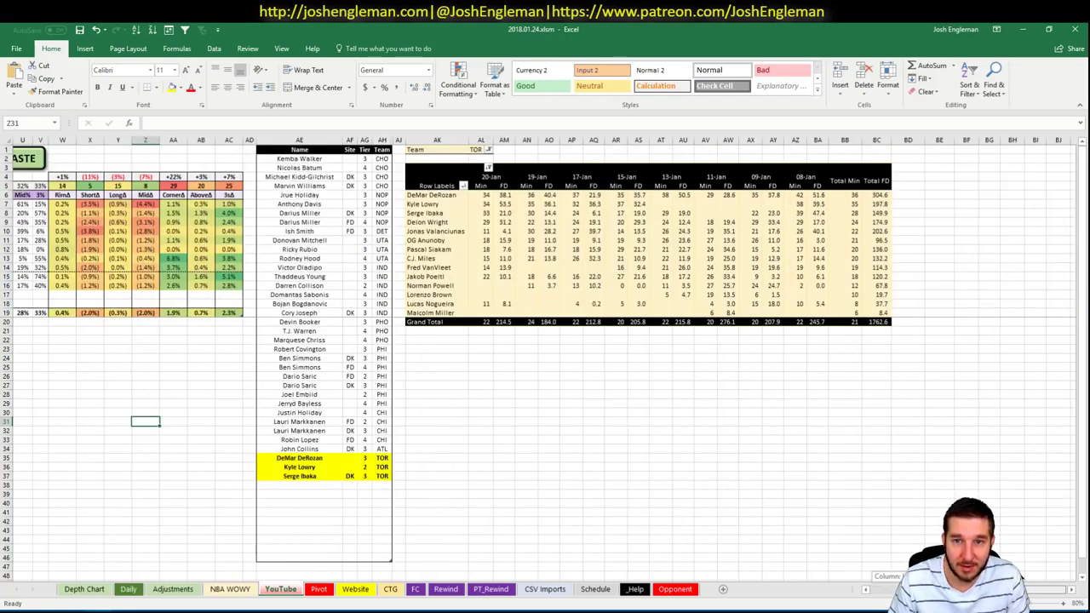
{"action": "scroll", "coordinate": [855, 590], "scroll_direction": "left", "scroll_amount": 6}
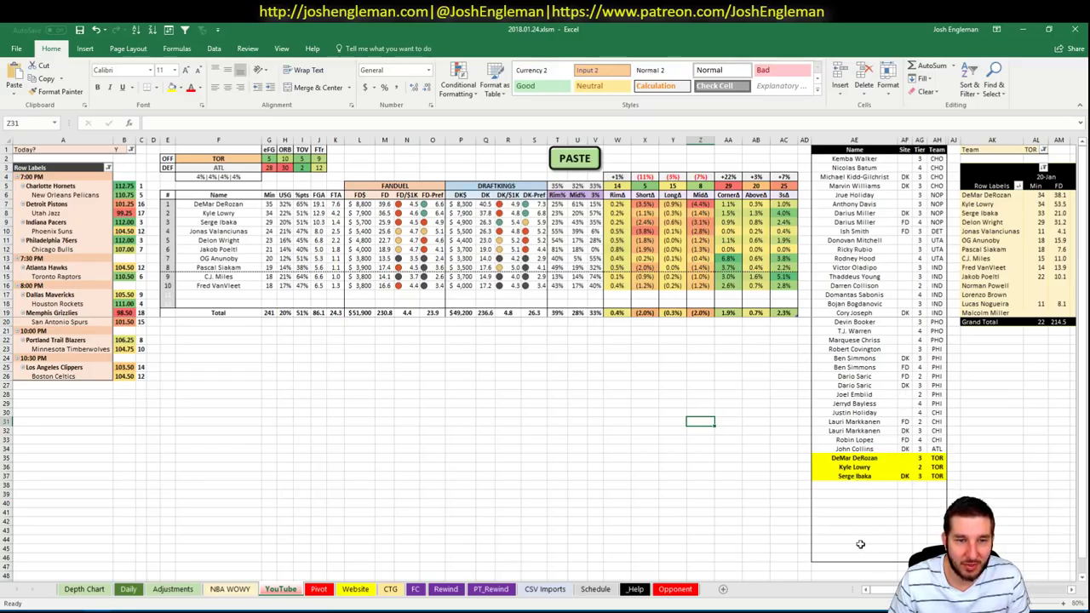
{"action": "mouse_move", "coordinate": [867, 589]}
{"action": "left_mouse_down"}
{"action": "mouse_move", "coordinate": [879, 589]}
{"action": "mouse_move", "coordinate": [867, 589]}
{"action": "left_mouse_up"}
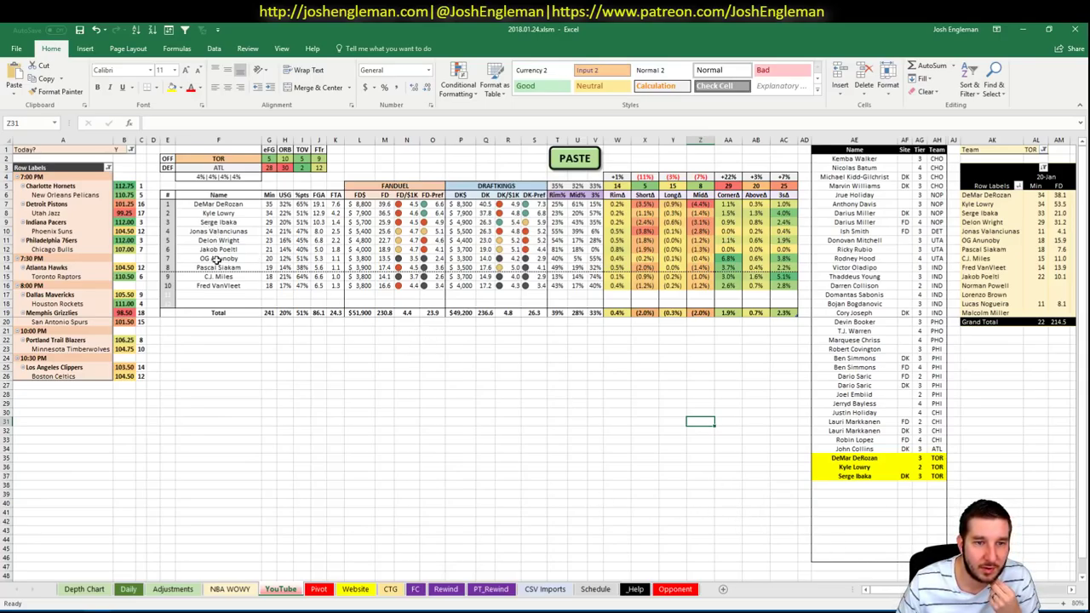
Set the offensive team of the player projection table to DAL
{"action": "left_click", "coordinate": [221, 157]}
{"action": "type", "text": "ATL"}
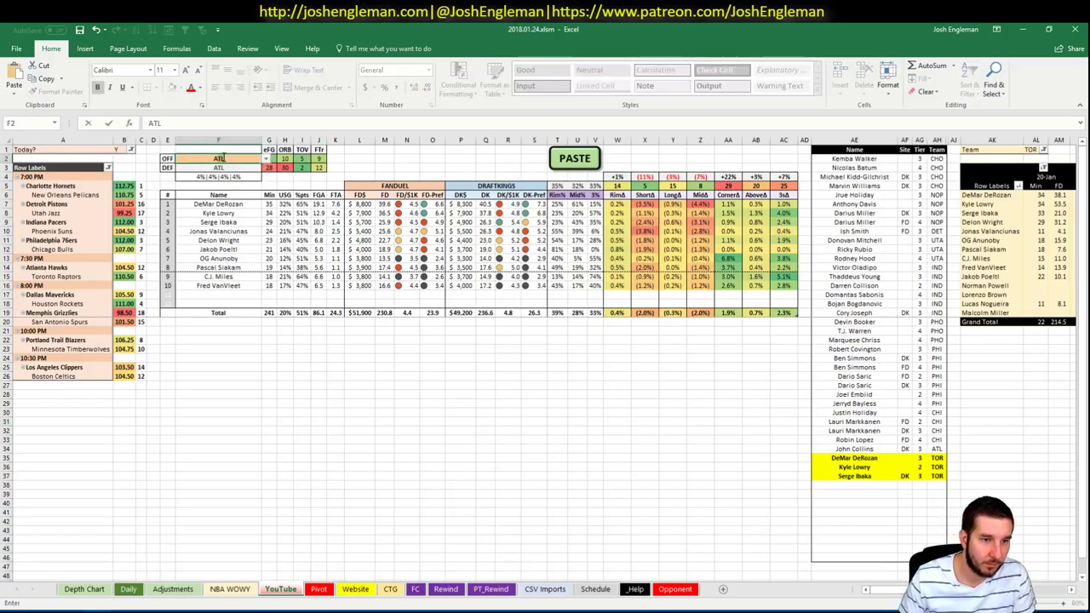
{"action": "key", "text": "Escape"}
{"action": "type", "text": "DAL"}
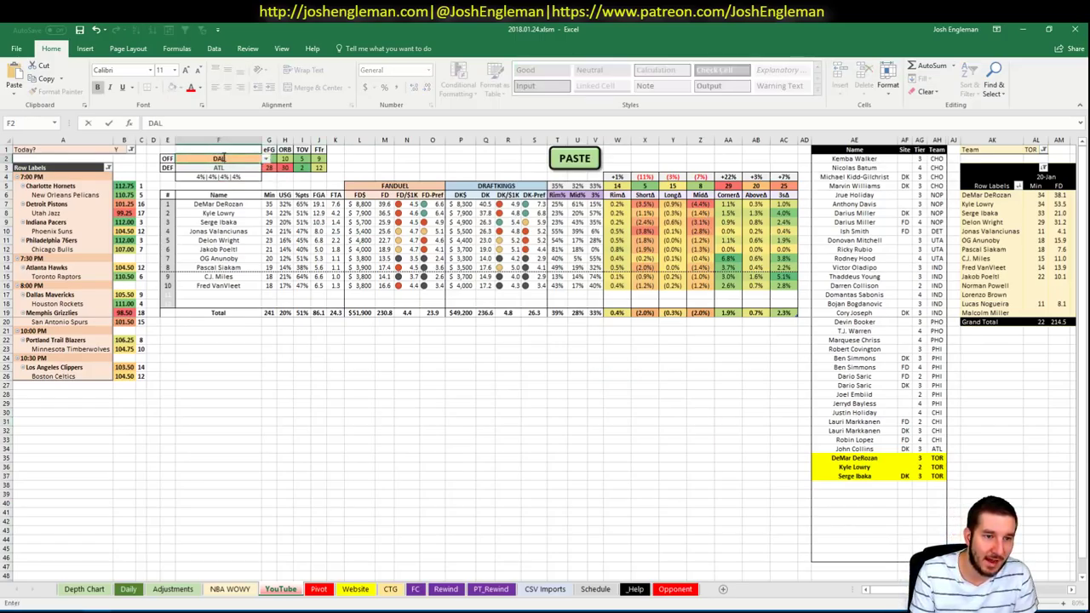
{"action": "key", "text": "Return"}
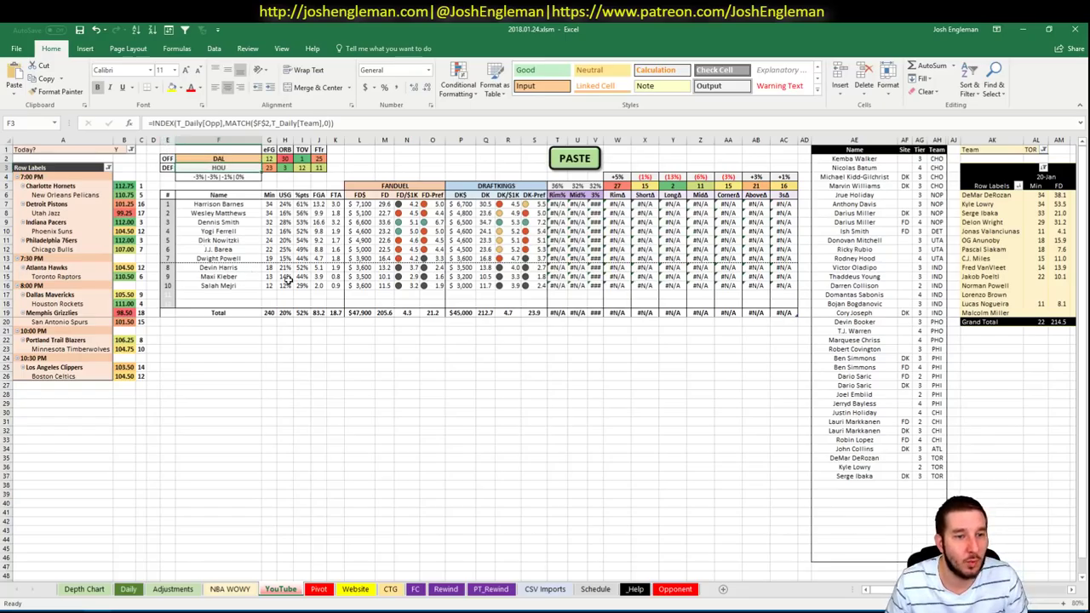
Switch to the Cleaning the Glass page in the browser and open the Dallas Mavericks' team stats
{"action": "mouse_move", "coordinate": [60, 611]}
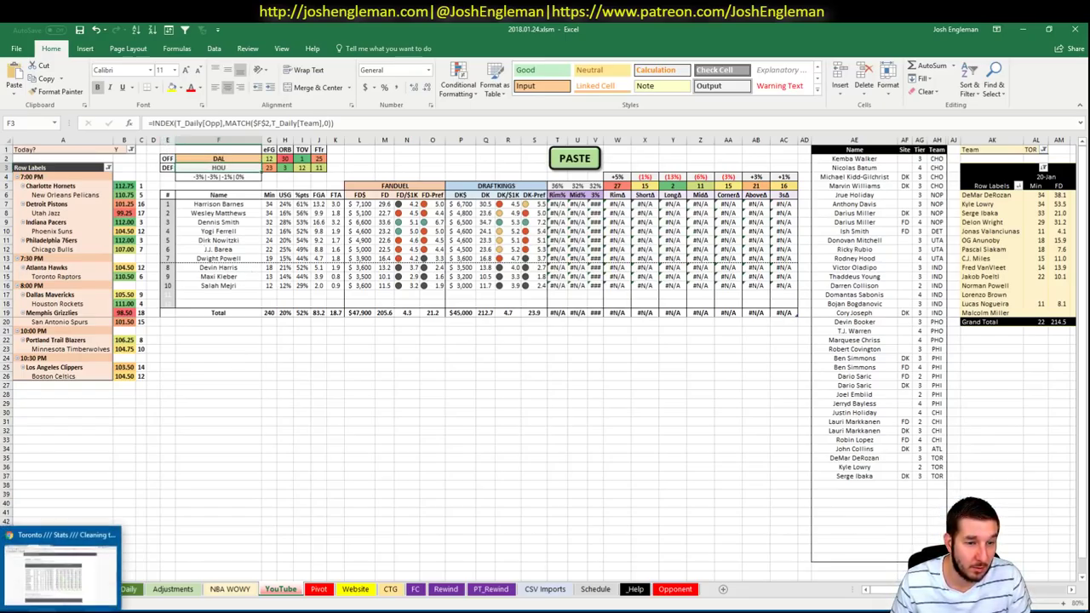
{"action": "left_click", "coordinate": [60, 569]}
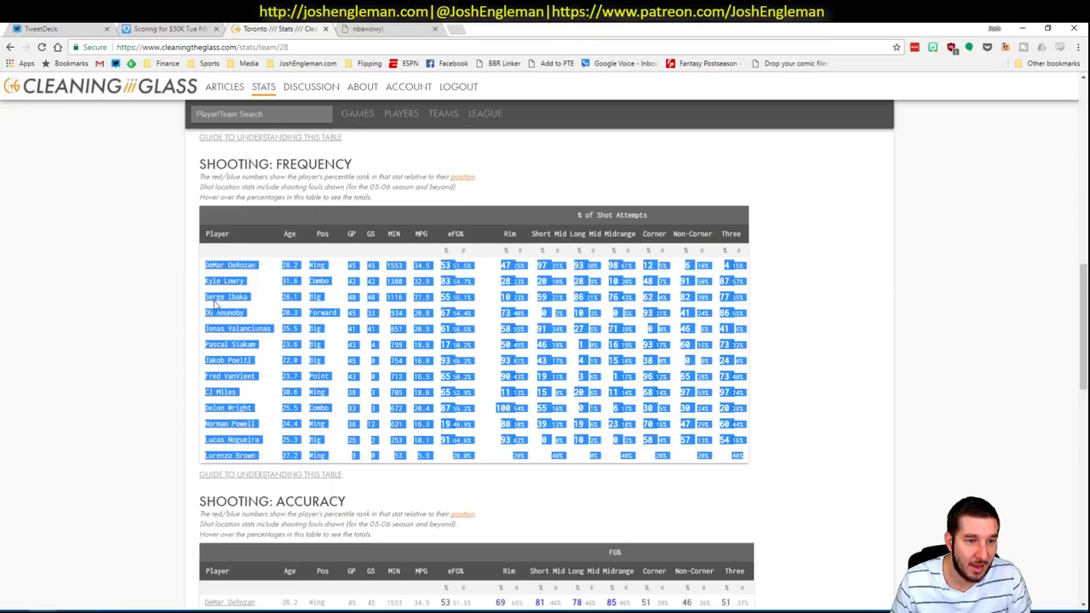
{"action": "left_click", "coordinate": [298, 113]}
{"action": "type", "text": "dallas"}
{"action": "key", "text": "Down"}
{"action": "key", "text": "Return"}
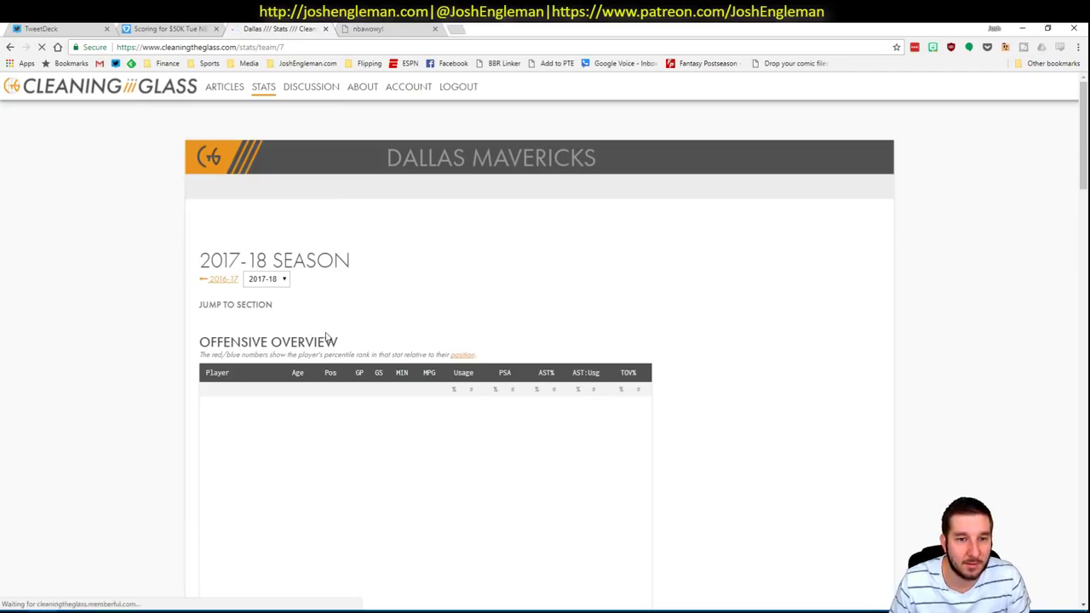
Copy all player rows of the Mavericks' Shooting: Frequency table and load them into the Excel workbook with its paste macro
{"action": "left_click", "coordinate": [336, 316]}
{"action": "mouse_move", "coordinate": [758, 516]}
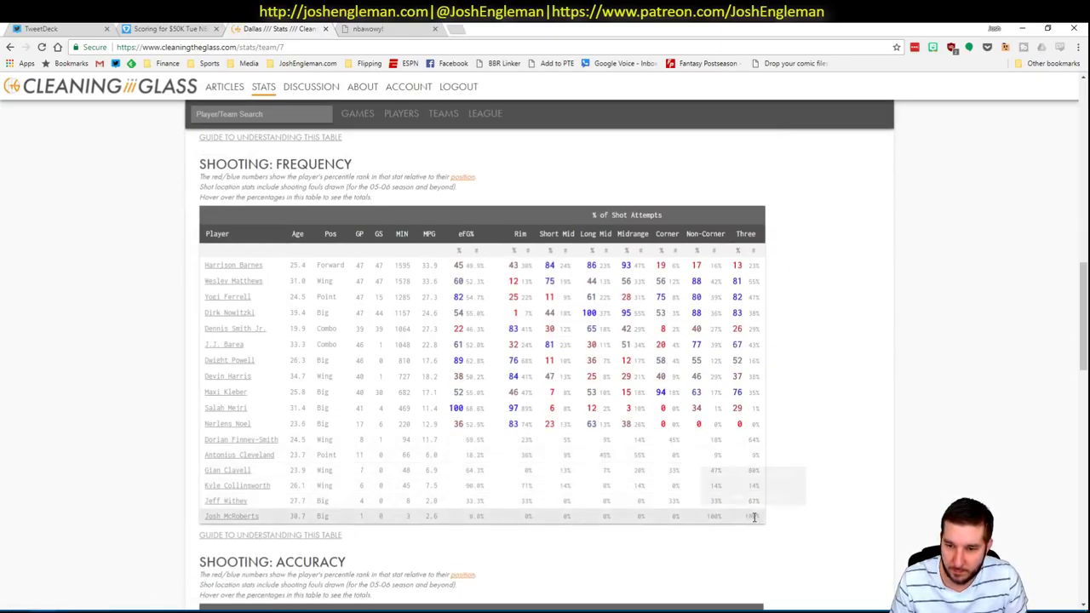
{"action": "left_click_drag", "start_coordinate": [762, 519], "coordinate": [206, 273]}
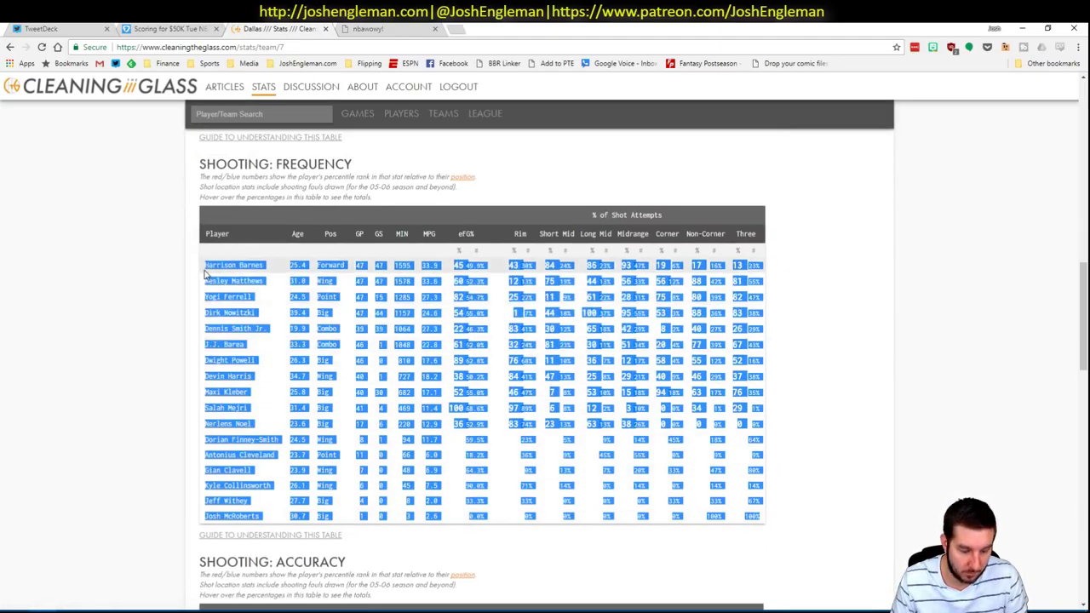
{"action": "key", "text": "ctrl+c"}
{"action": "key", "text": "alt+Tab"}
{"action": "left_click", "coordinate": [574, 158]}
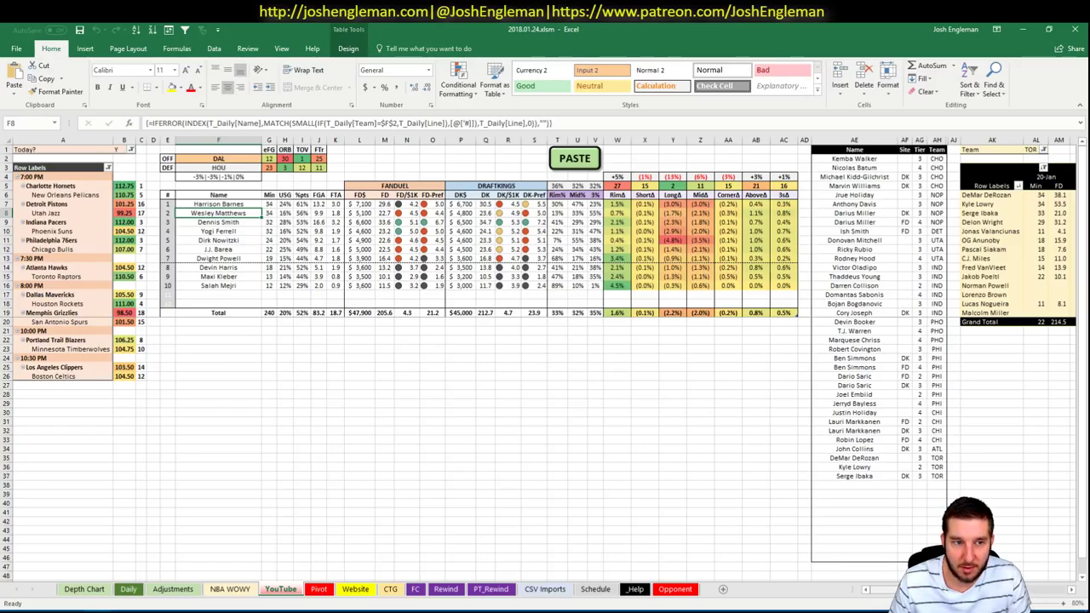
Set the team filter of the game log pivot table to DAL and review the Mavericks' recent games
{"action": "scroll", "coordinate": [545, 358], "scroll_direction": "right", "scroll_amount": 6}
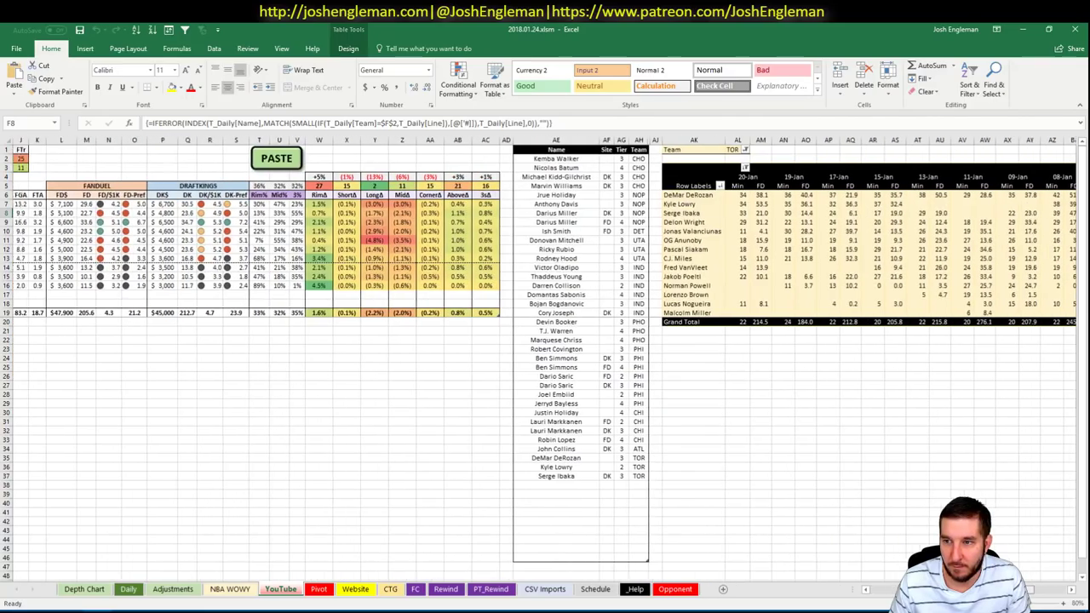
{"action": "left_click", "coordinate": [722, 150]}
{"action": "type", "text": "DAL"}
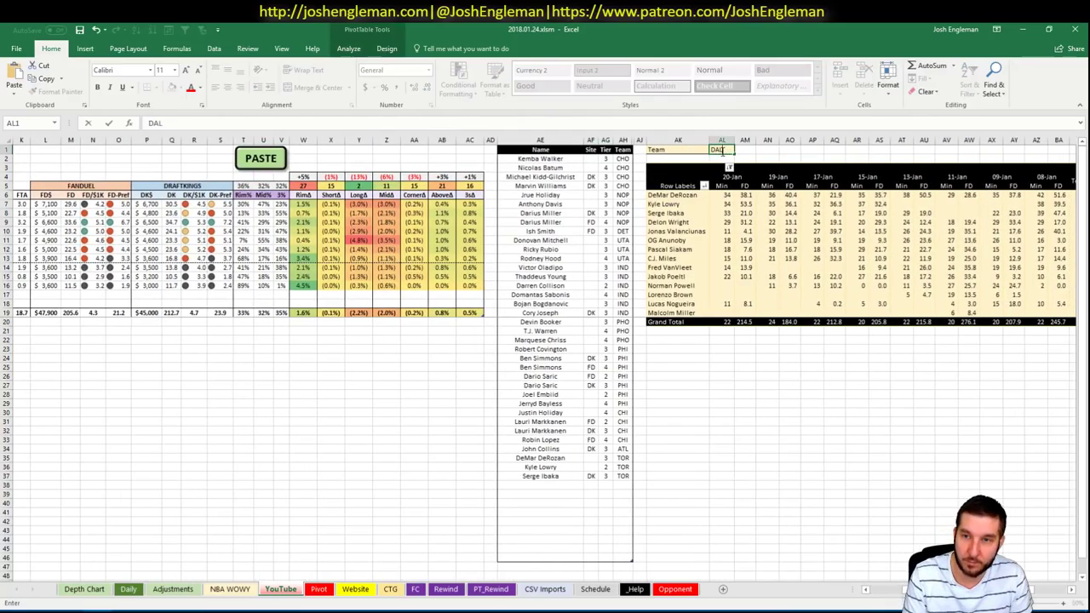
{"action": "key", "text": "Return"}
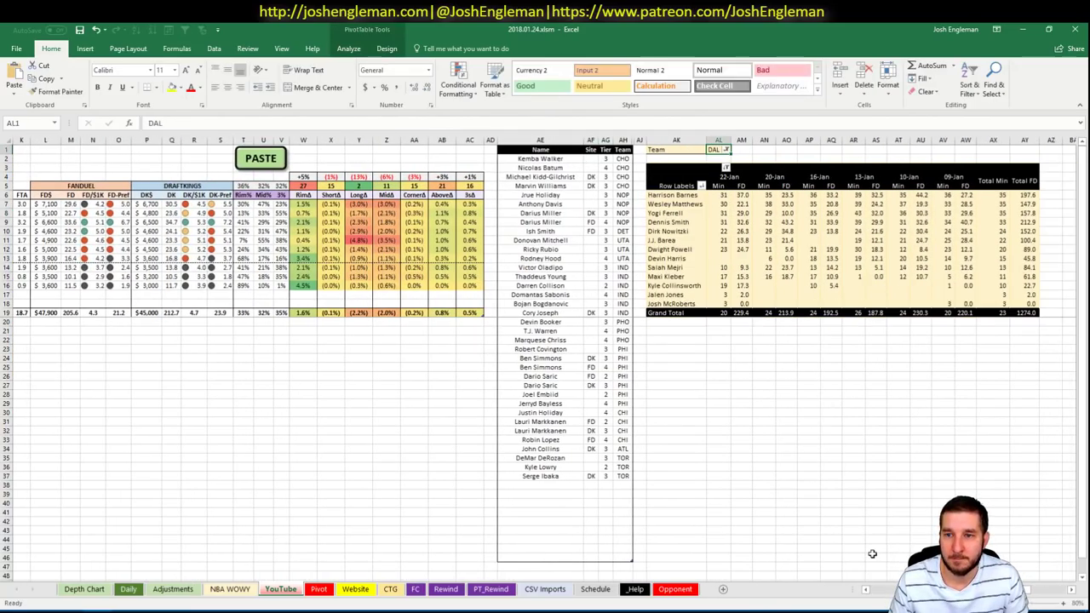
{"action": "scroll", "coordinate": [545, 358], "scroll_direction": "left", "scroll_amount": 6}
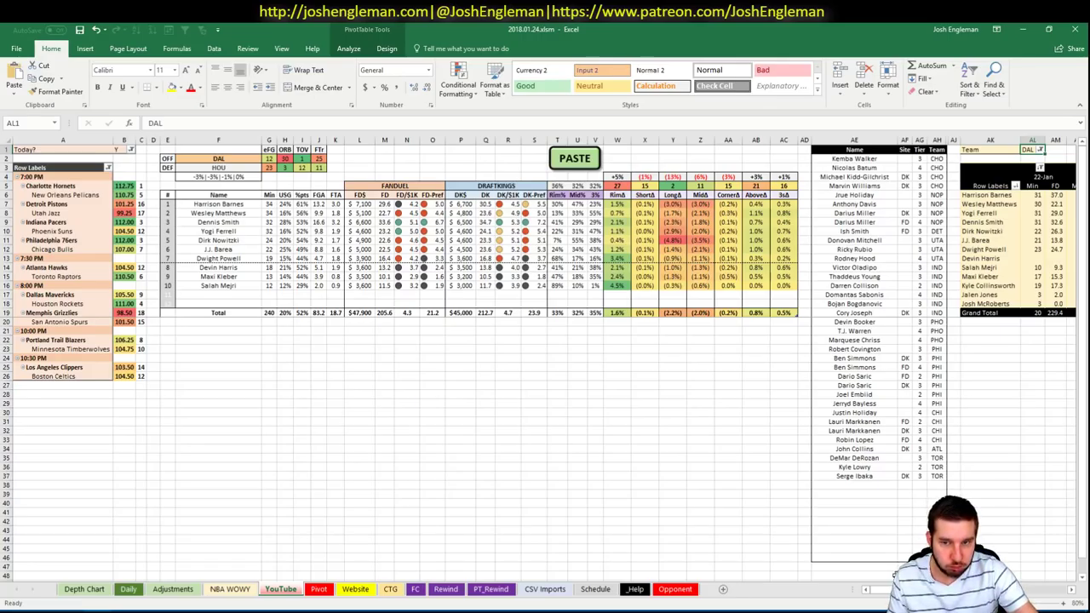
Check the Mavericks' game log and add Wesley Matthews to the recommended players, leaving the site blank
{"action": "left_click", "coordinate": [852, 485]}
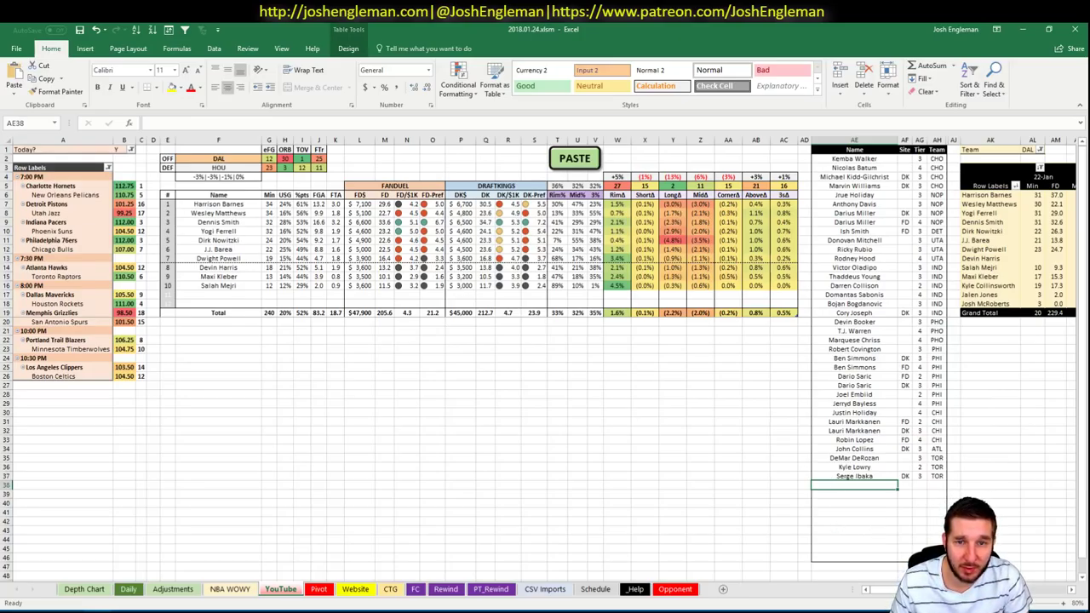
{"action": "scroll", "coordinate": [545, 357], "scroll_direction": "right", "scroll_amount": 6}
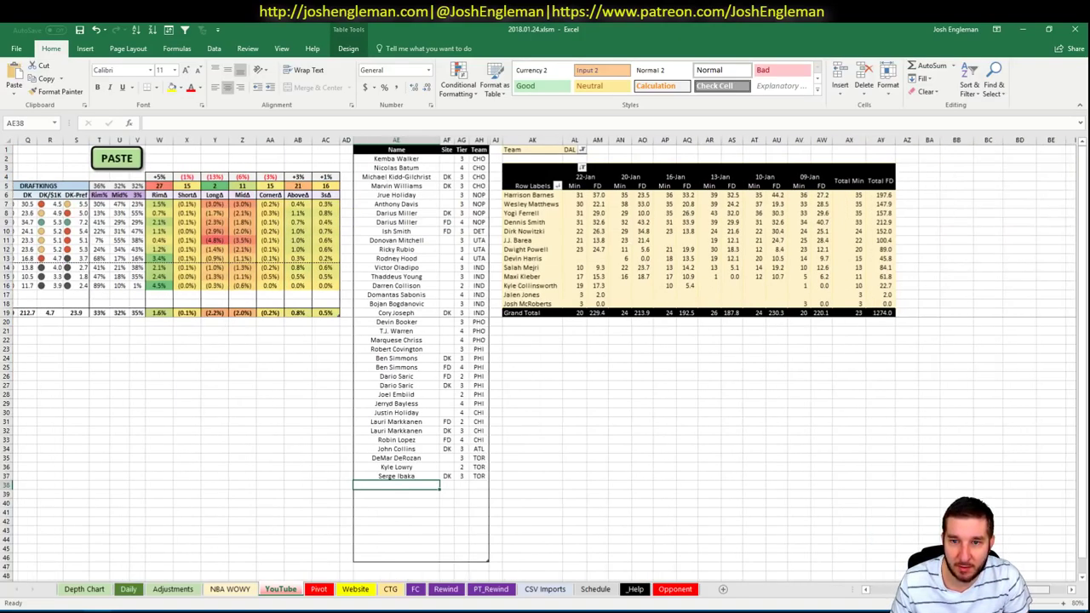
{"action": "scroll", "coordinate": [882, 566], "scroll_direction": "left", "scroll_amount": 6}
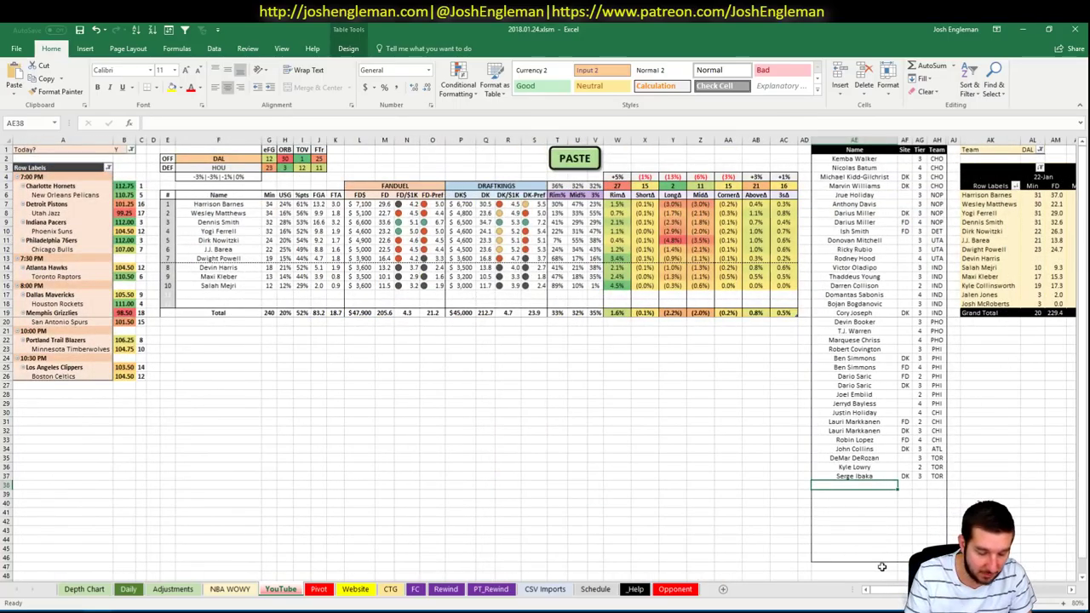
{"action": "type", "text": "Wesley M"}
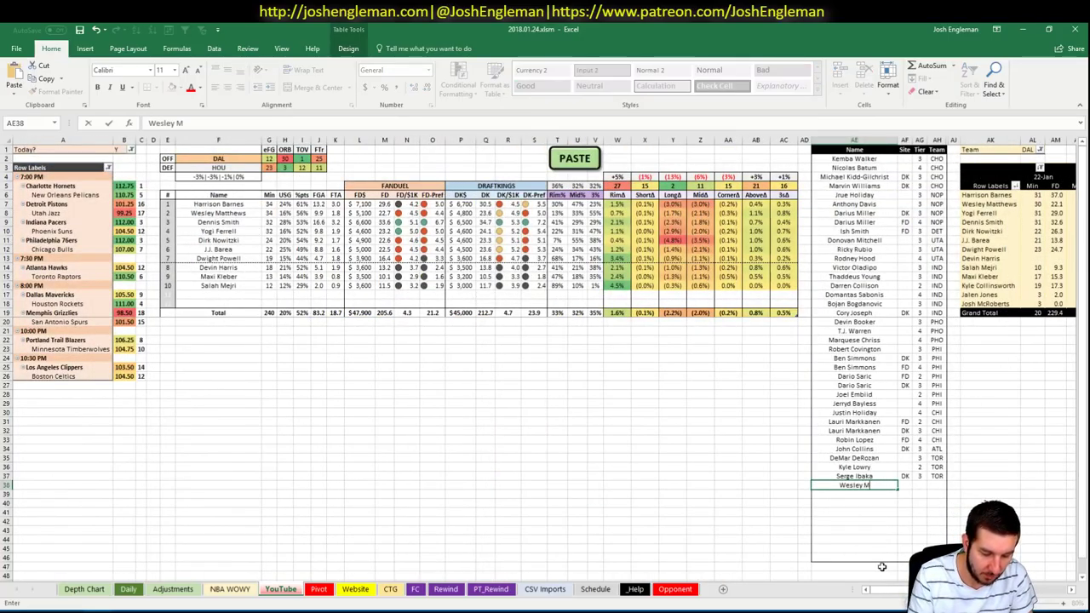
{"action": "type", "text": "atthews"}
{"action": "key", "text": "Tab"}
{"action": "key", "text": "Tab"}
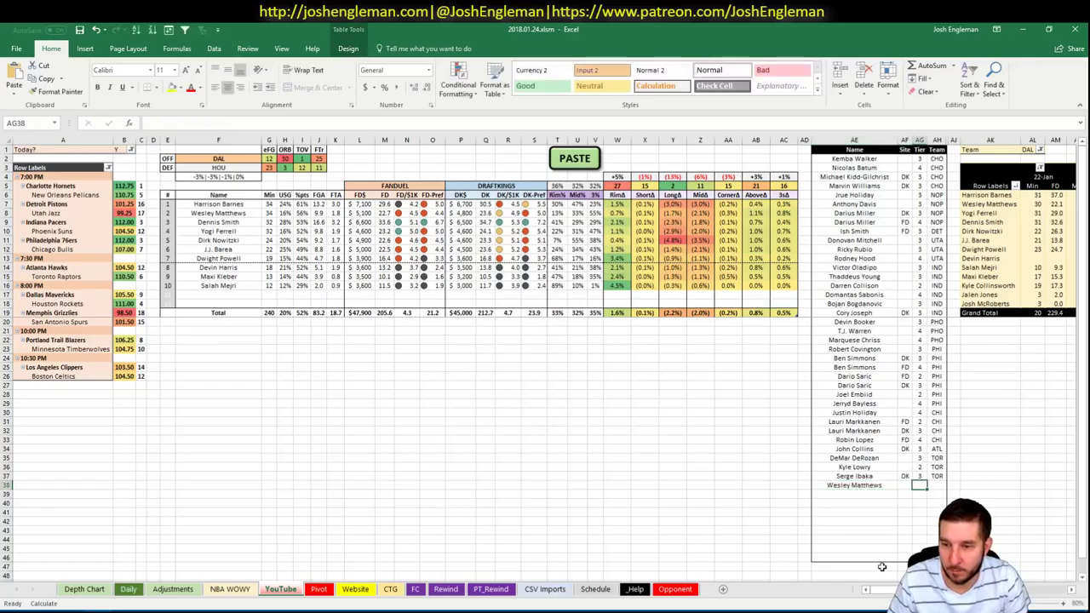
{"action": "key", "text": "Left"}
{"action": "key", "text": "Left"}
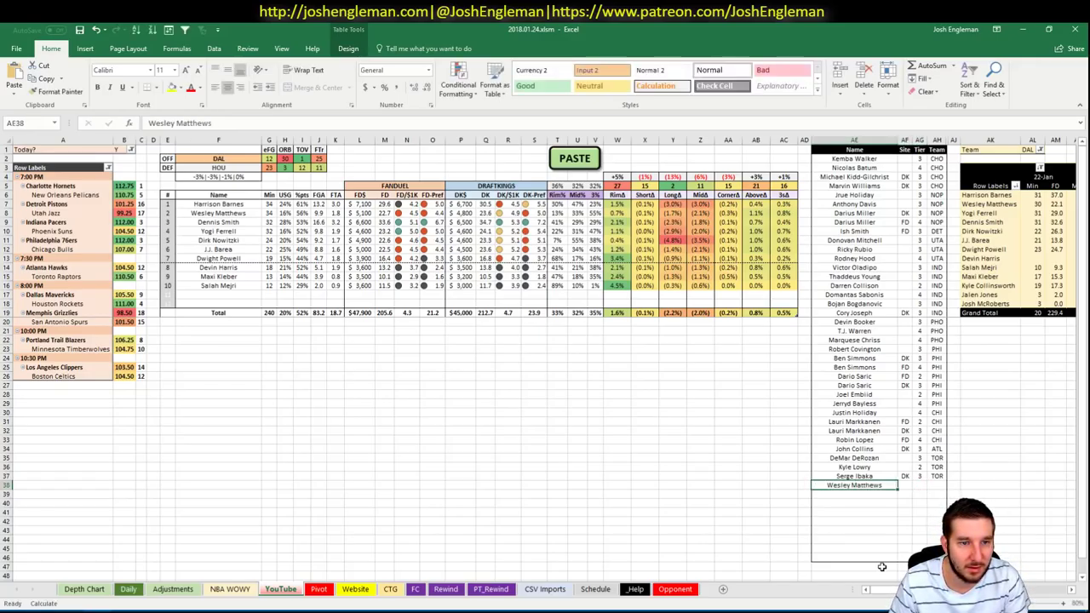
{"action": "key", "text": "Right"}
{"action": "key", "text": "Right"}
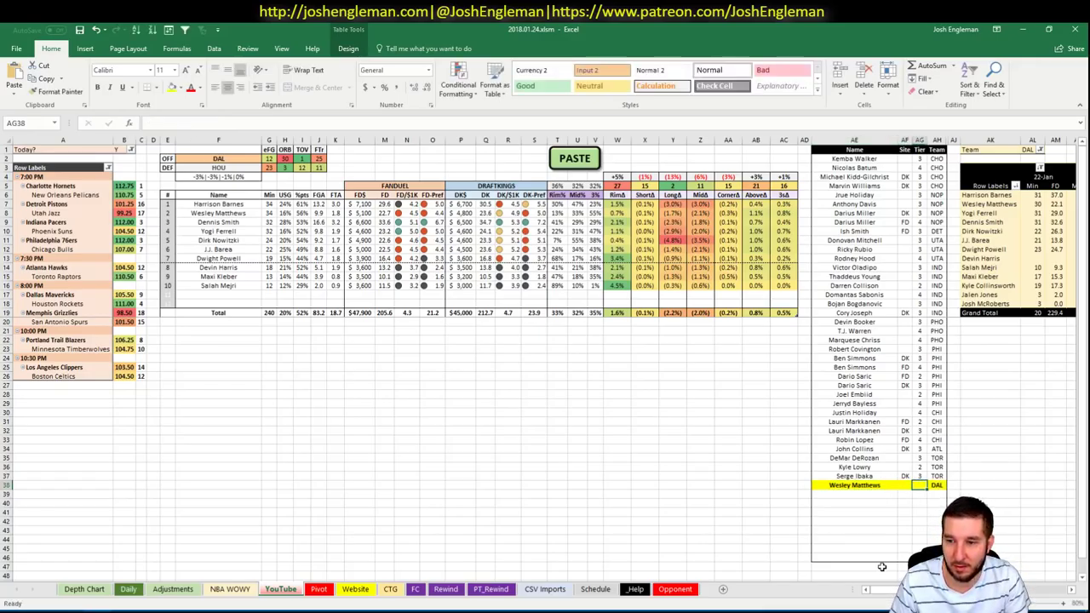
Enter tier 3 for Wesley Matthews in the player shortlist and save the workbook
{"action": "type", "text": "3"}
{"action": "key", "text": "Return"}
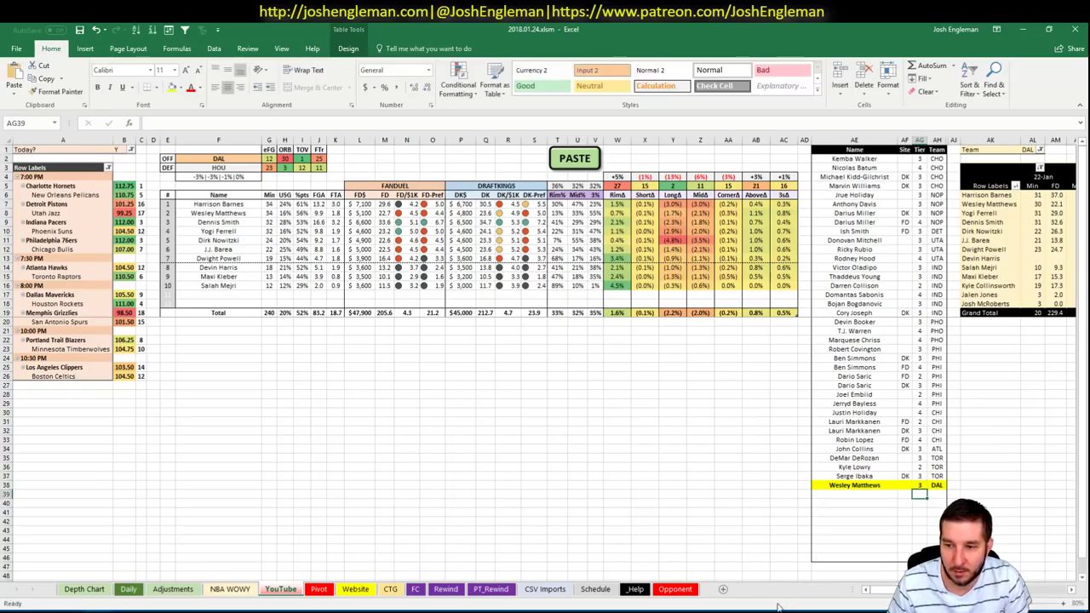
{"action": "left_click", "coordinate": [80, 31]}
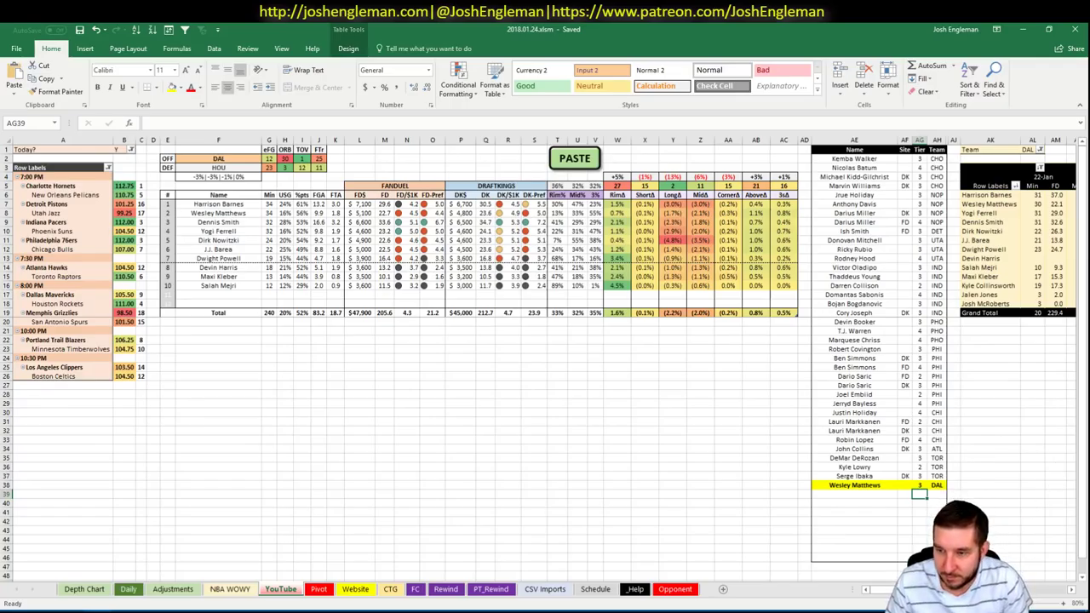
Review the Dallas players' recent game logs and their projections on the Pivot sheet, ending back on the YouTube sheet
{"action": "scroll", "coordinate": [545, 358], "scroll_direction": "right", "scroll_amount": 5}
{"action": "scroll", "coordinate": [545, 357], "scroll_direction": "right", "scroll_amount": 1}
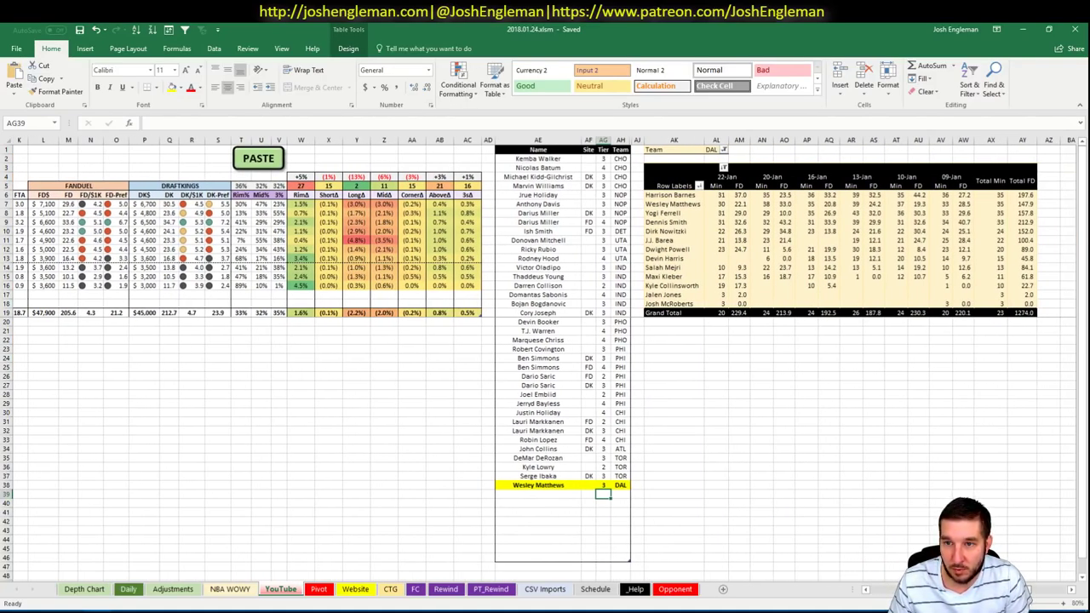
{"action": "scroll", "coordinate": [537, 528], "scroll_direction": "left", "scroll_amount": 5}
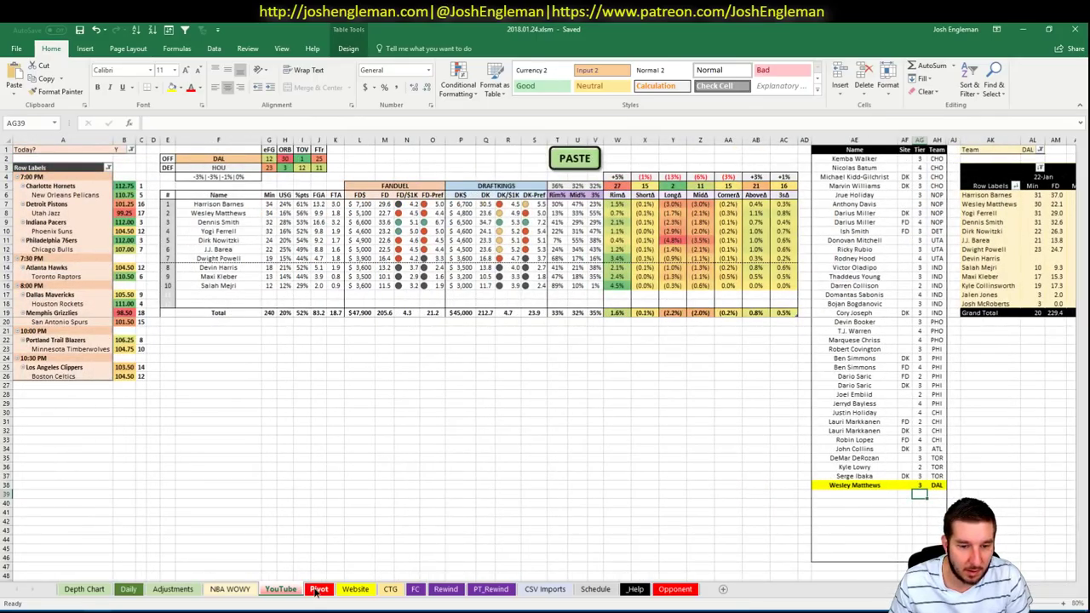
{"action": "left_click", "coordinate": [318, 590]}
{"action": "scroll", "coordinate": [204, 375], "scroll_direction": "down", "scroll_amount": 6}
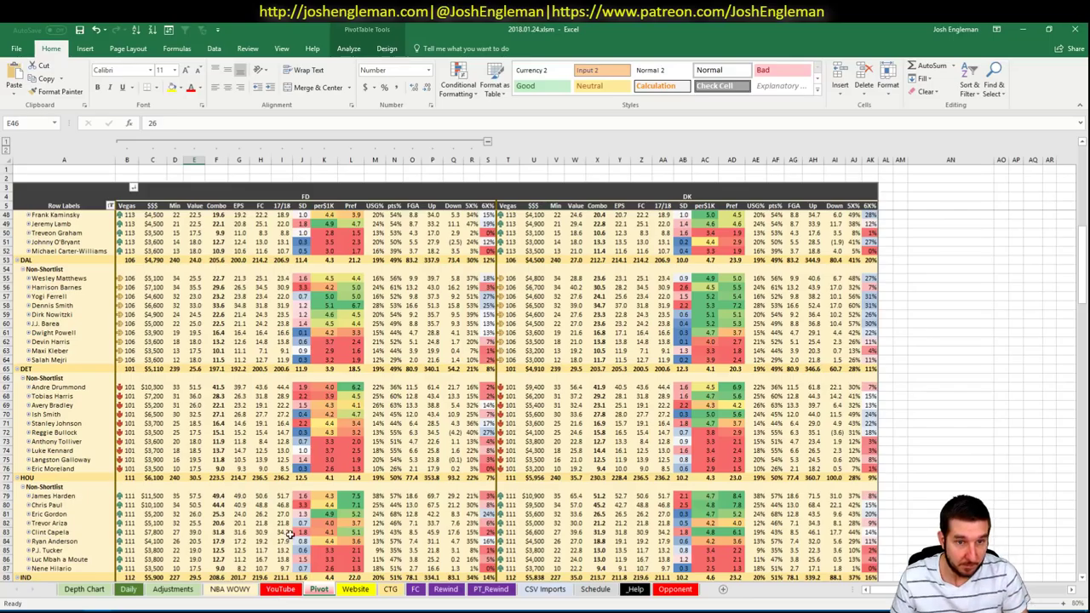
{"action": "left_click", "coordinate": [280, 589]}
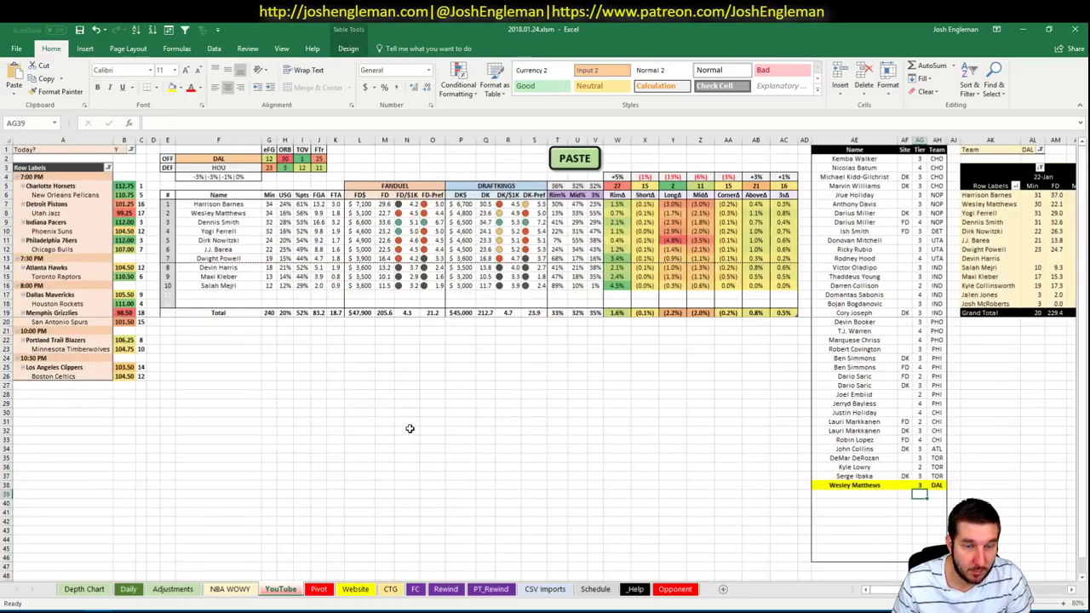
Add Dennis Smith below Wesley Matthews in the shortlist with tier 2 and no site
{"action": "left_click", "coordinate": [880, 493]}
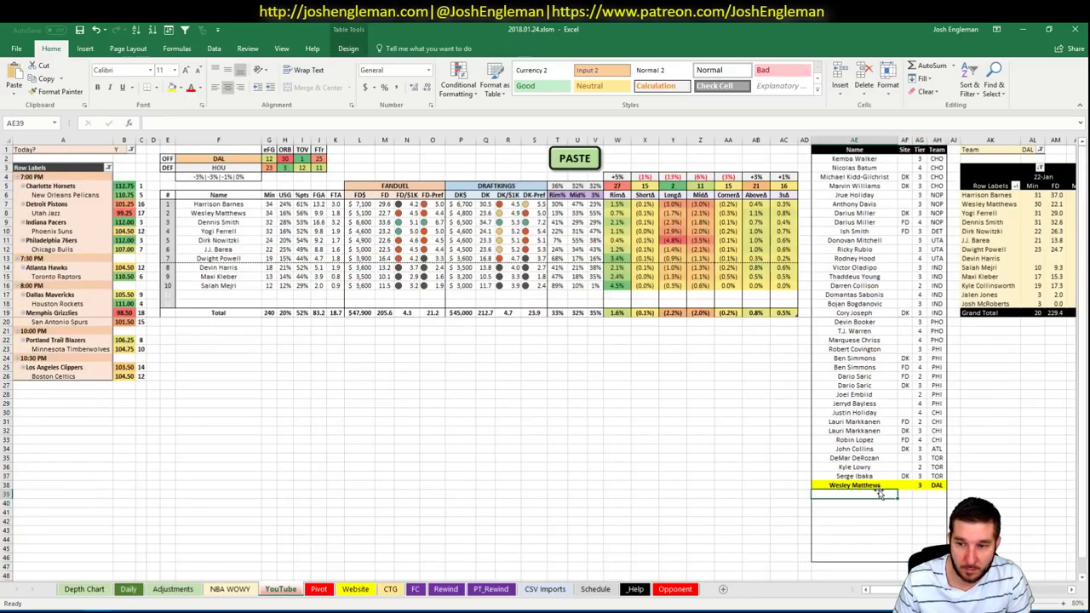
{"action": "type", "text": "Dennis Smith"}
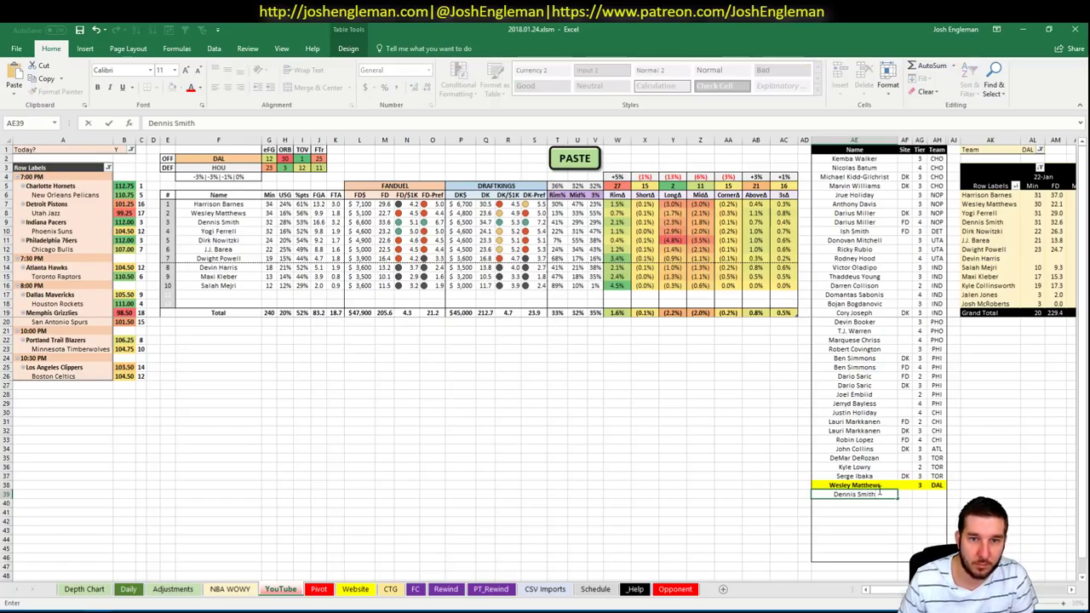
{"action": "key", "text": "Tab"}
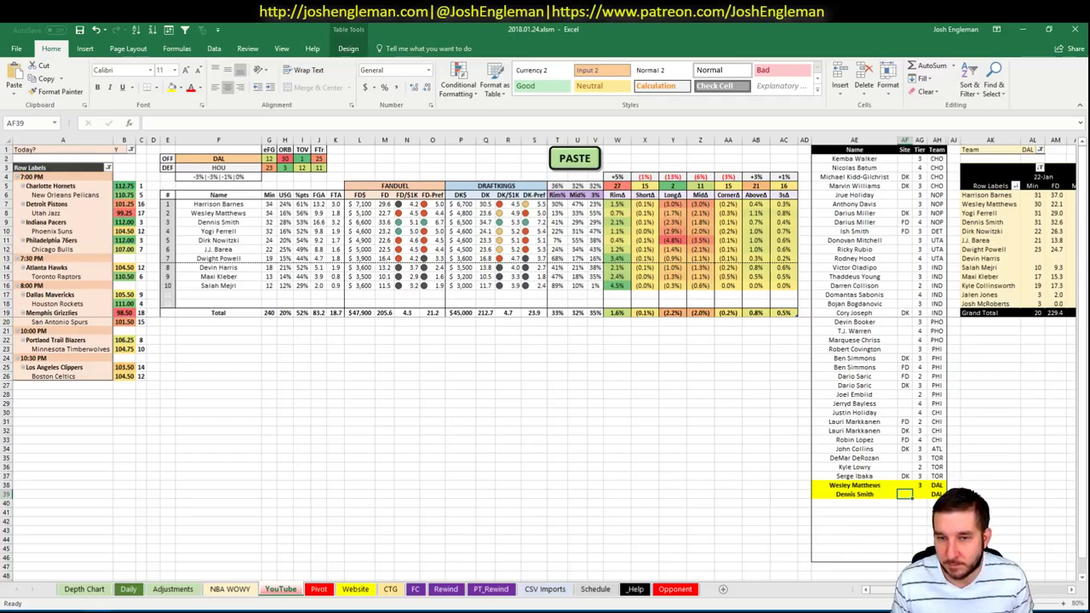
{"action": "key", "text": "Tab"}
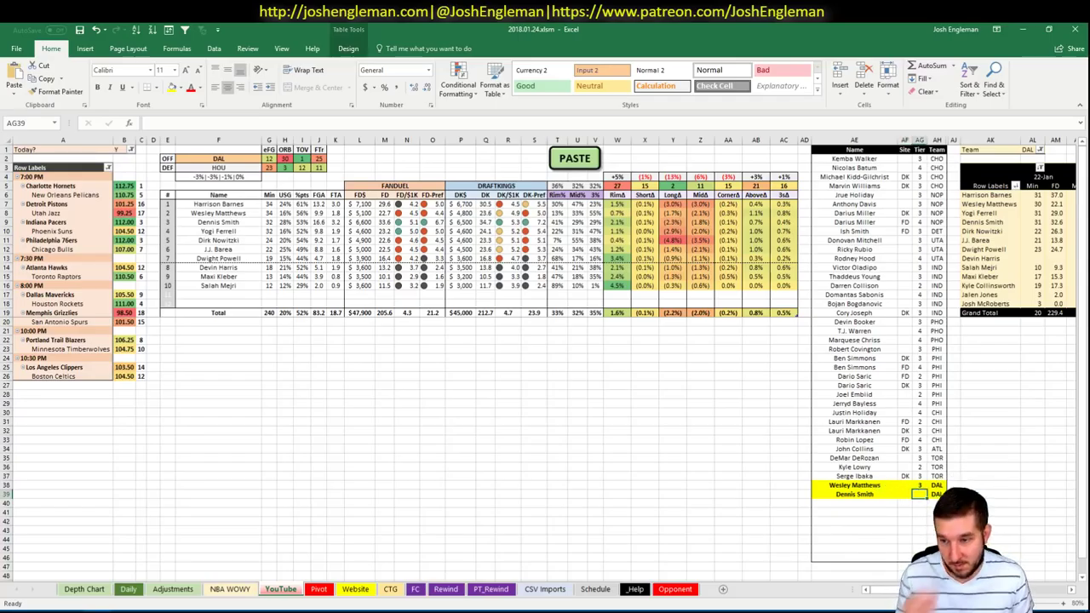
{"action": "type", "text": "2"}
{"action": "key", "text": "Return"}
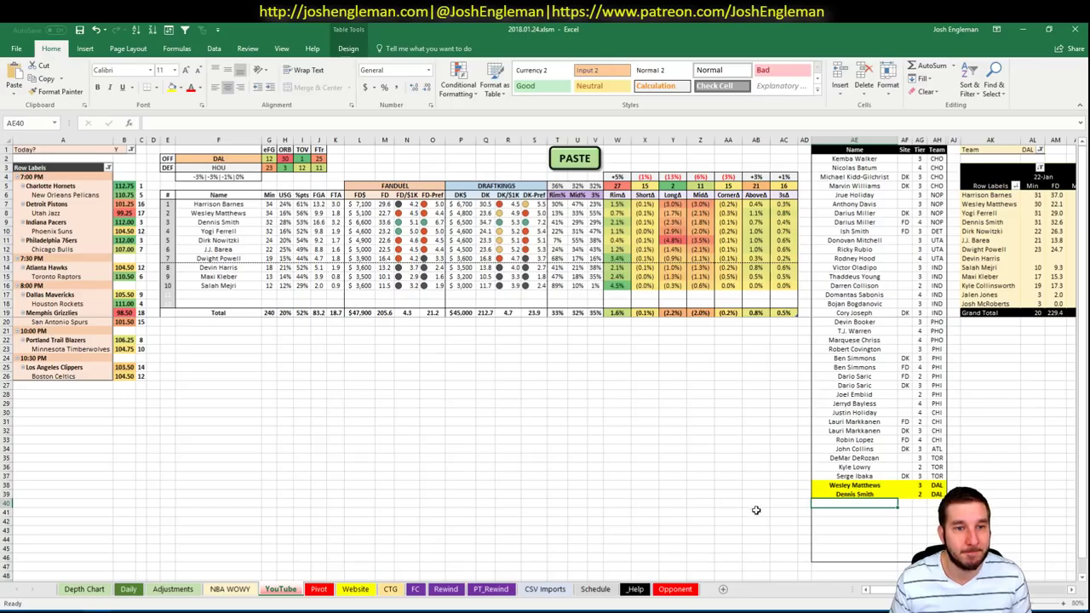
Filter the minutes and fantasy-points pivot on the CSV Imports sheet to the player Dennis Smith
{"action": "left_click", "coordinate": [545, 589]}
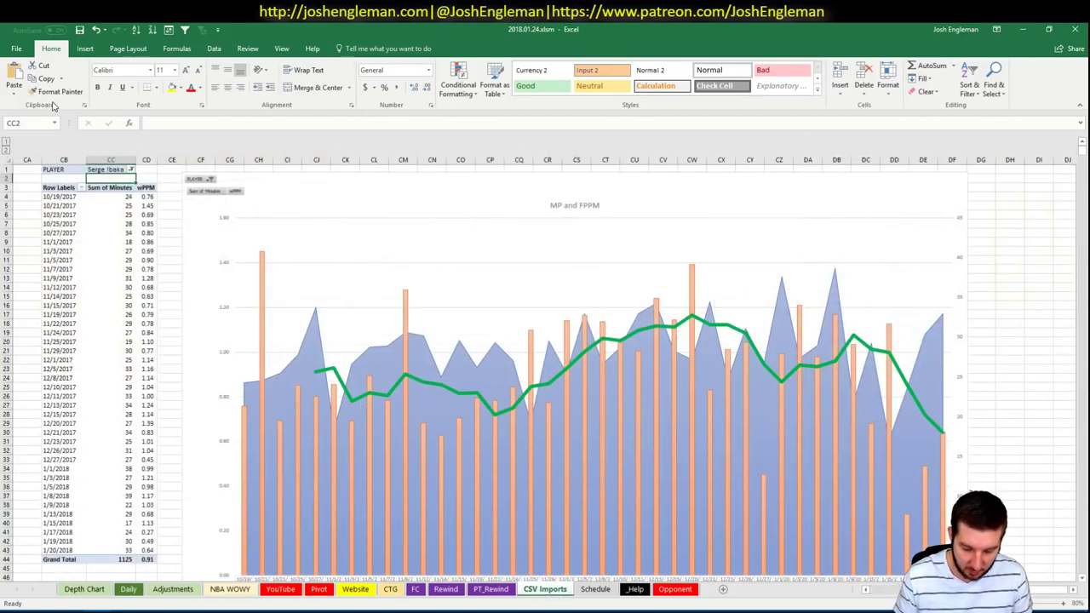
{"action": "key", "text": "Up"}
{"action": "type", "text": "Dennis Smith"}
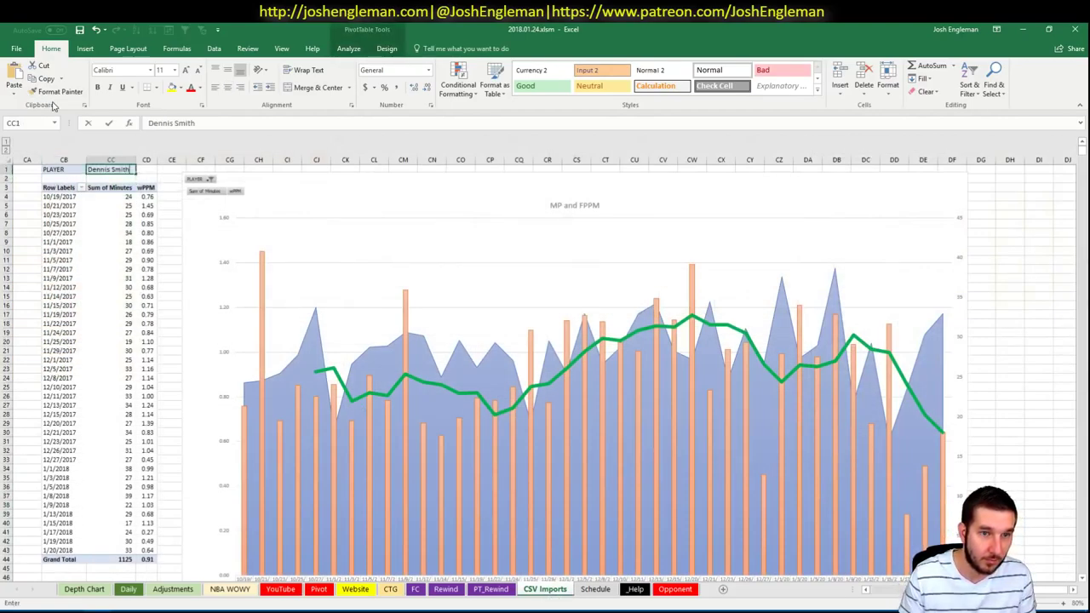
{"action": "key", "text": "Return"}
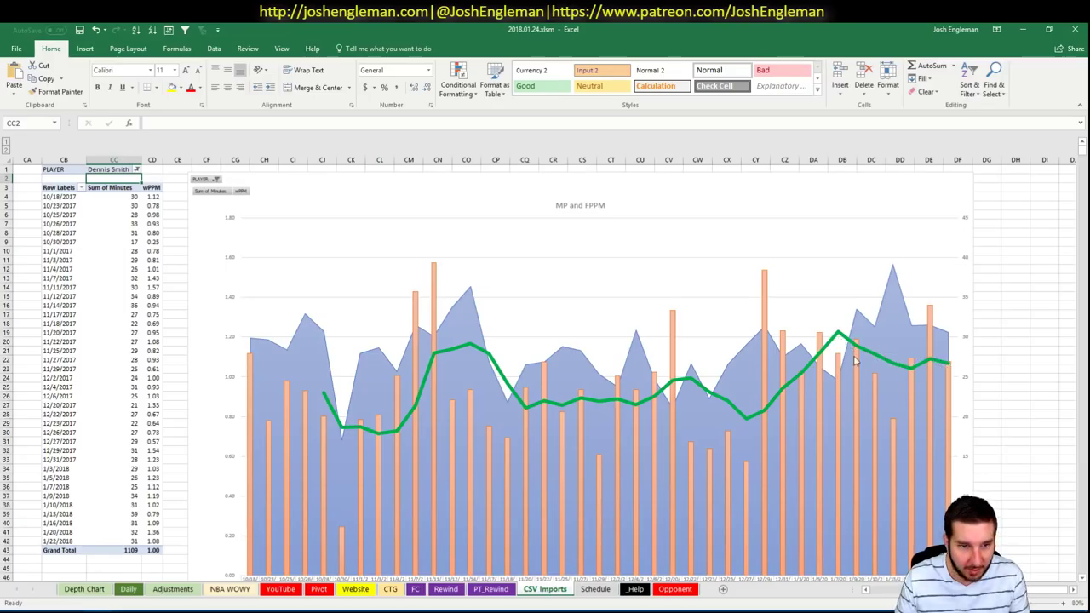
Add Yogi Ferrell to the YouTube sheet's shortlist below Dennis Smith with tier 3 and no site
{"action": "left_click", "coordinate": [281, 589]}
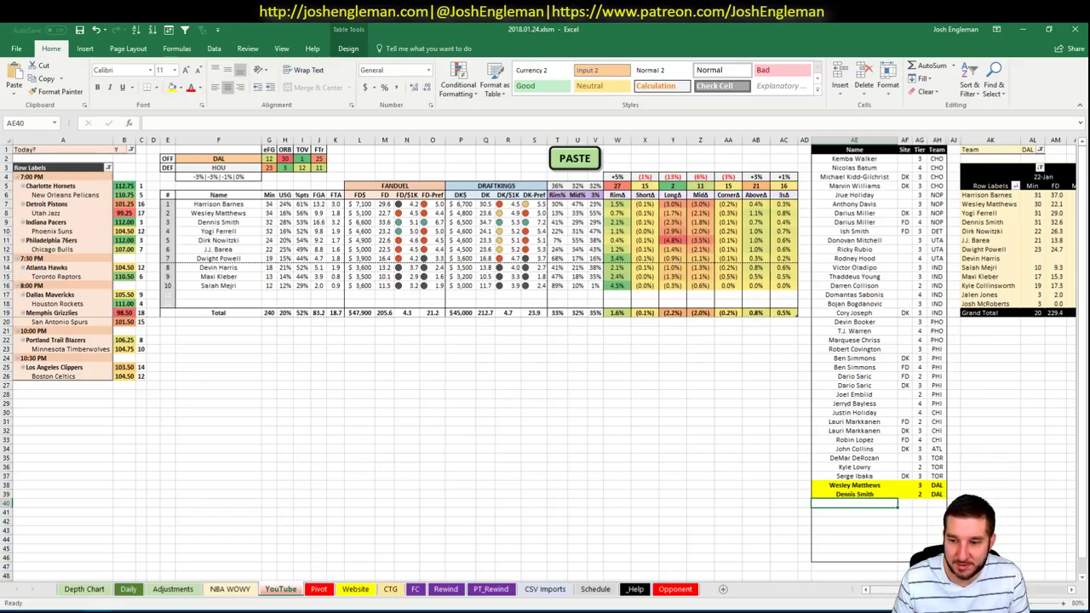
{"action": "scroll", "coordinate": [545, 358], "scroll_direction": "right", "scroll_amount": 5}
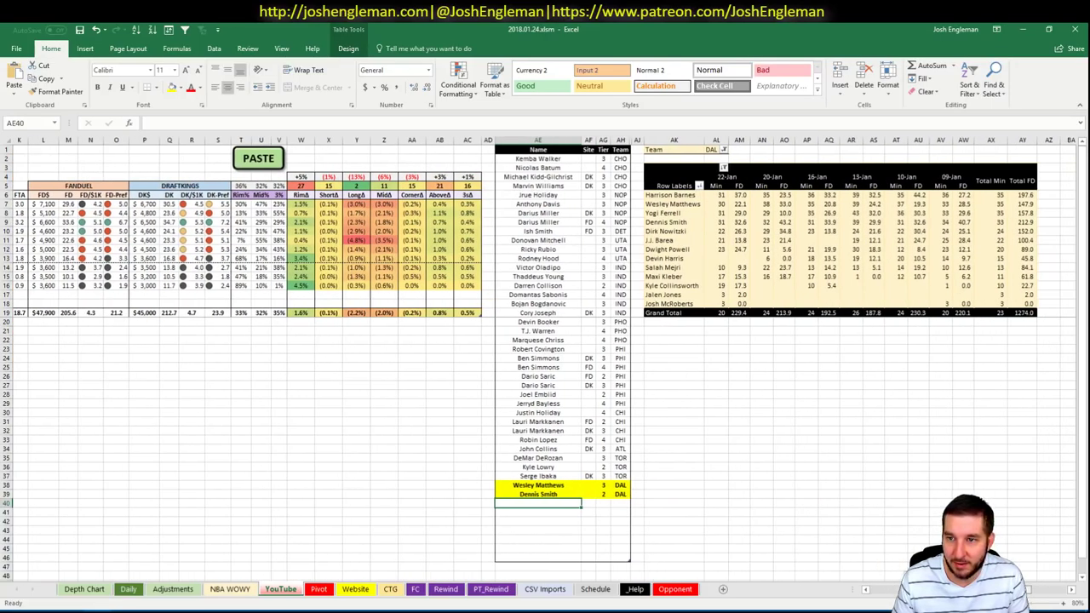
{"action": "scroll", "coordinate": [771, 562], "scroll_direction": "left", "scroll_amount": 5}
{"action": "type", "text": "Y"}
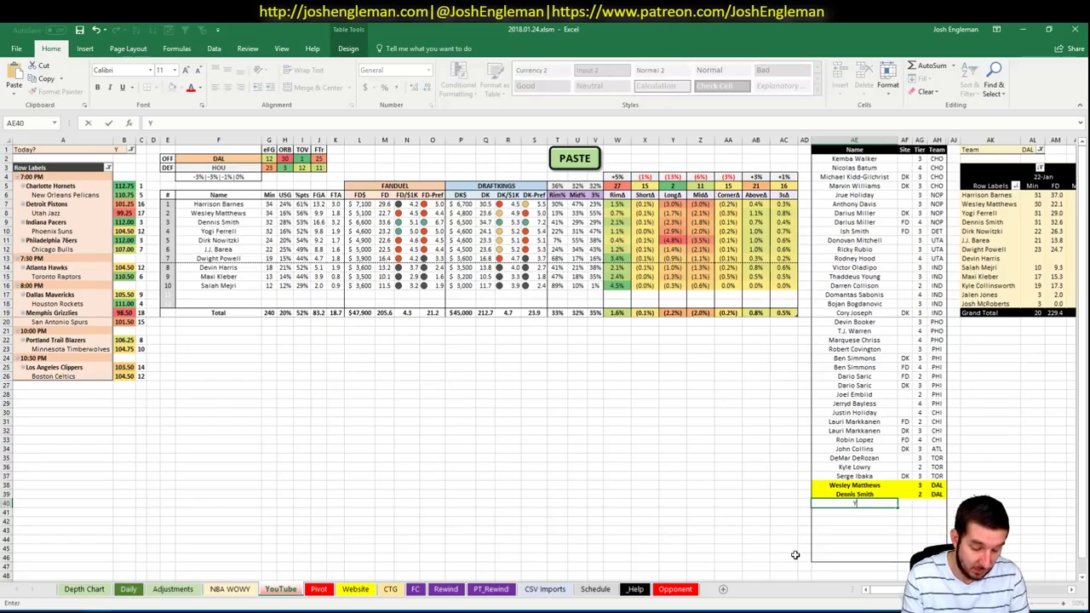
{"action": "type", "text": "ogi Ferrell"}
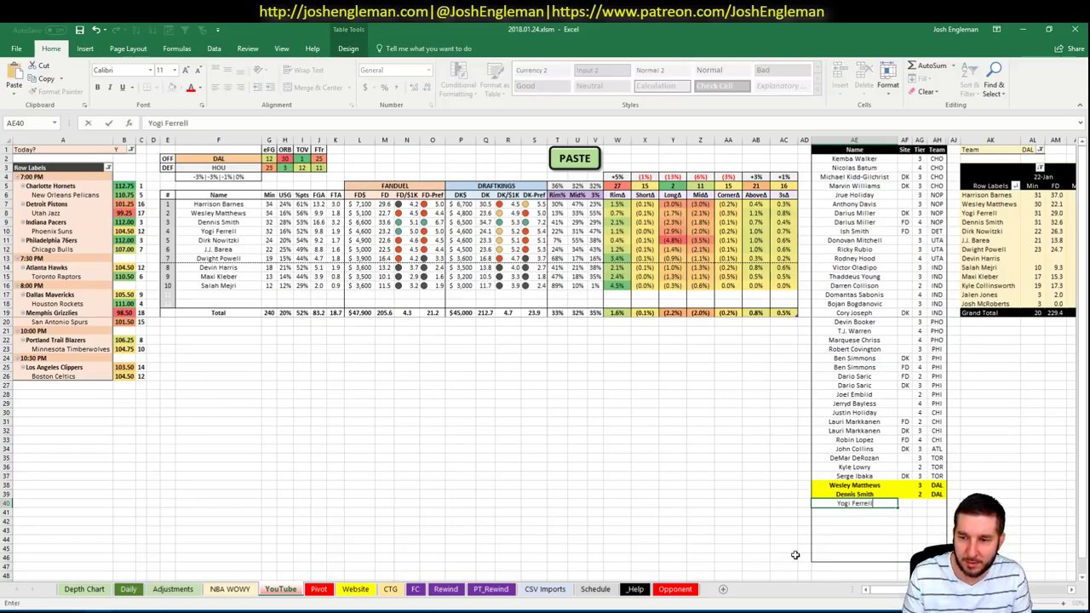
{"action": "key", "text": "Tab"}
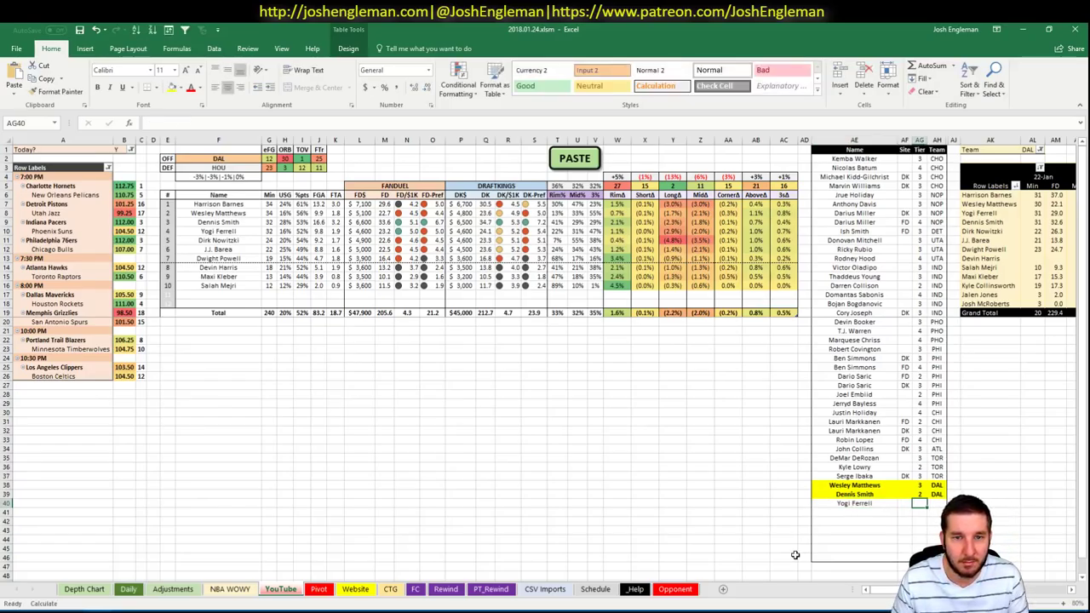
{"action": "type", "text": "3"}
{"action": "key", "text": "Return"}
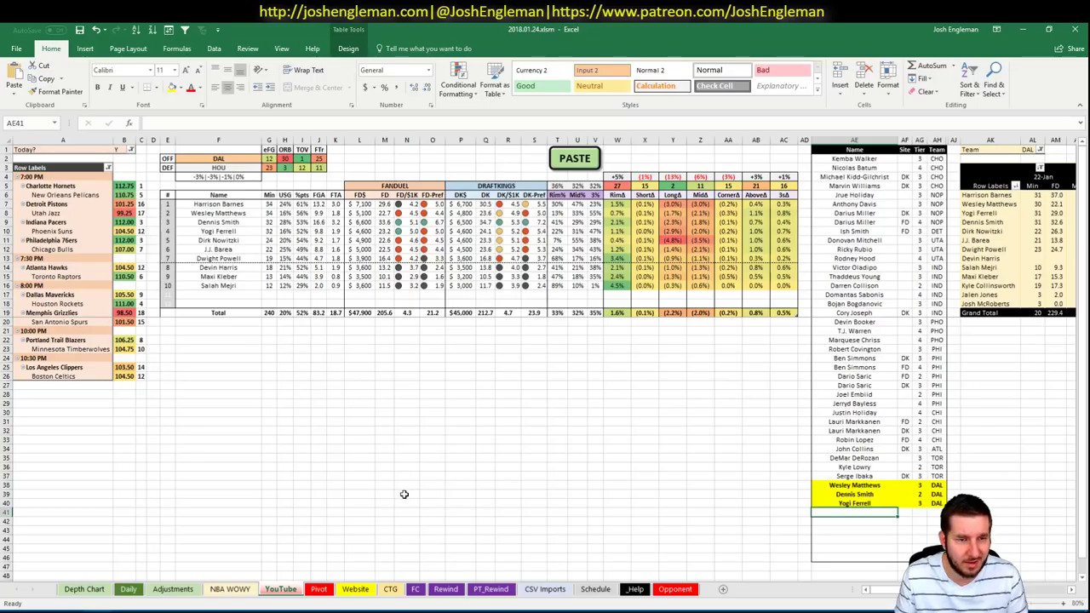
Set the offensive team (OFF) of the matchup table to HOU
{"action": "left_click", "coordinate": [221, 160]}
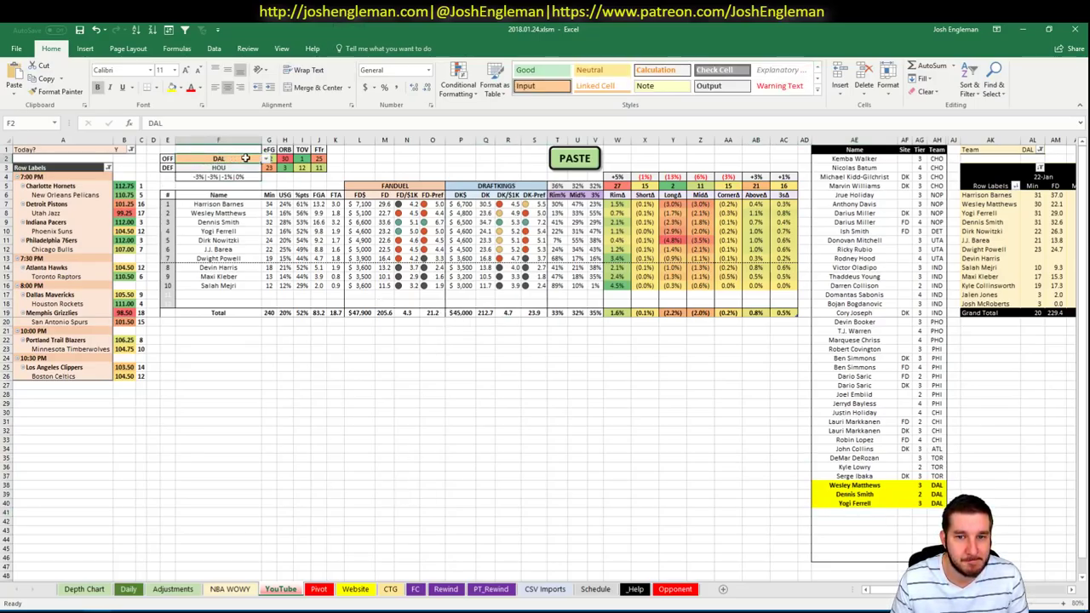
{"action": "type", "text": "HOU"}
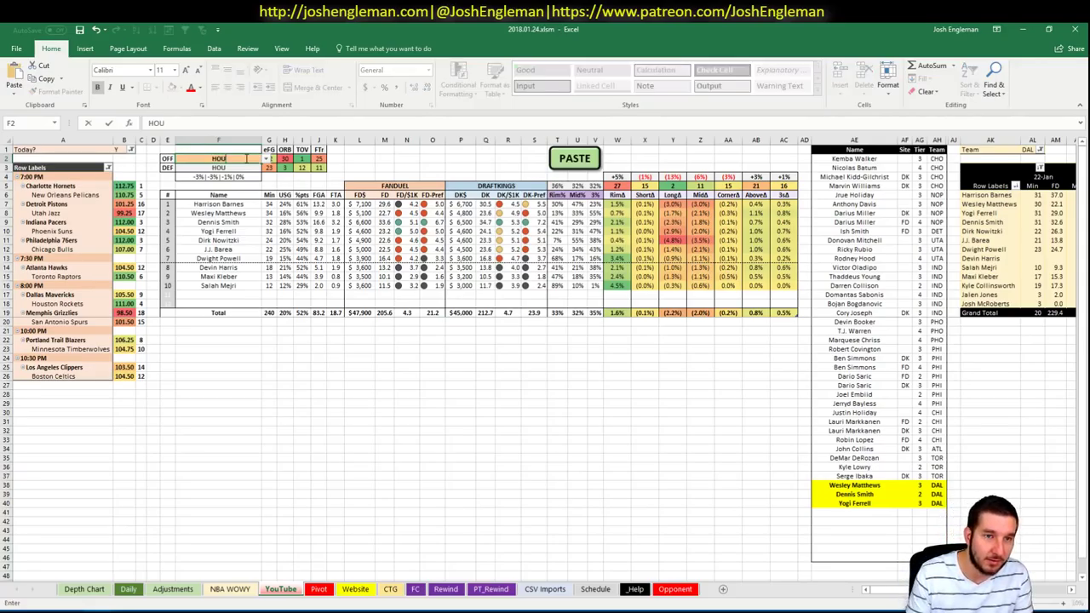
{"action": "key", "text": "Return"}
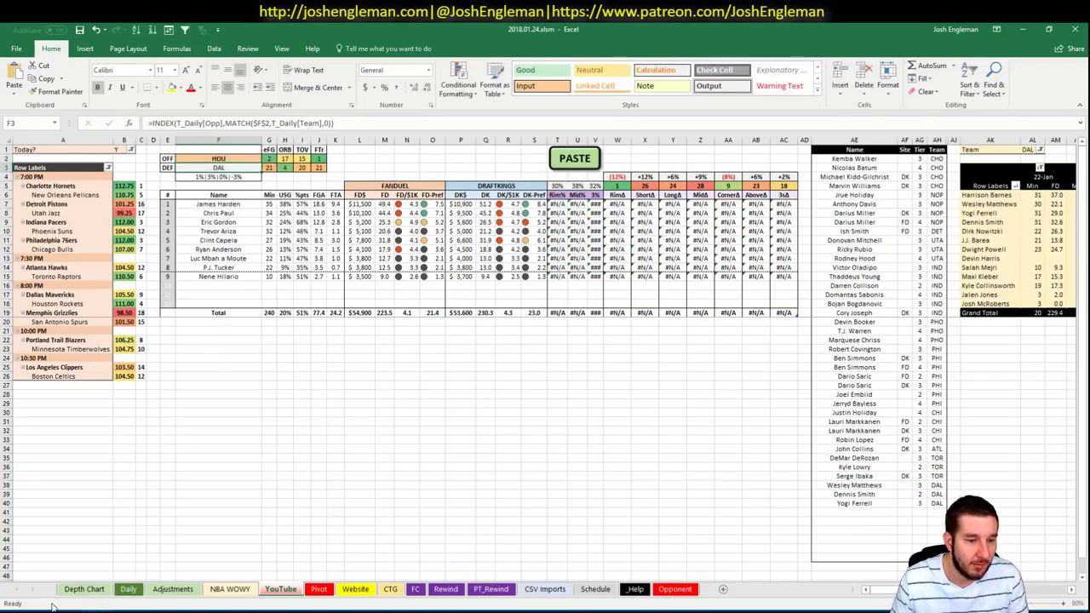
Switch to Cleaning the Glass in the browser and open the Houston Rockets player stats page
{"action": "key", "text": "alt+Tab"}
{"action": "left_click", "coordinate": [285, 115]}
{"action": "type", "text": "roc"}
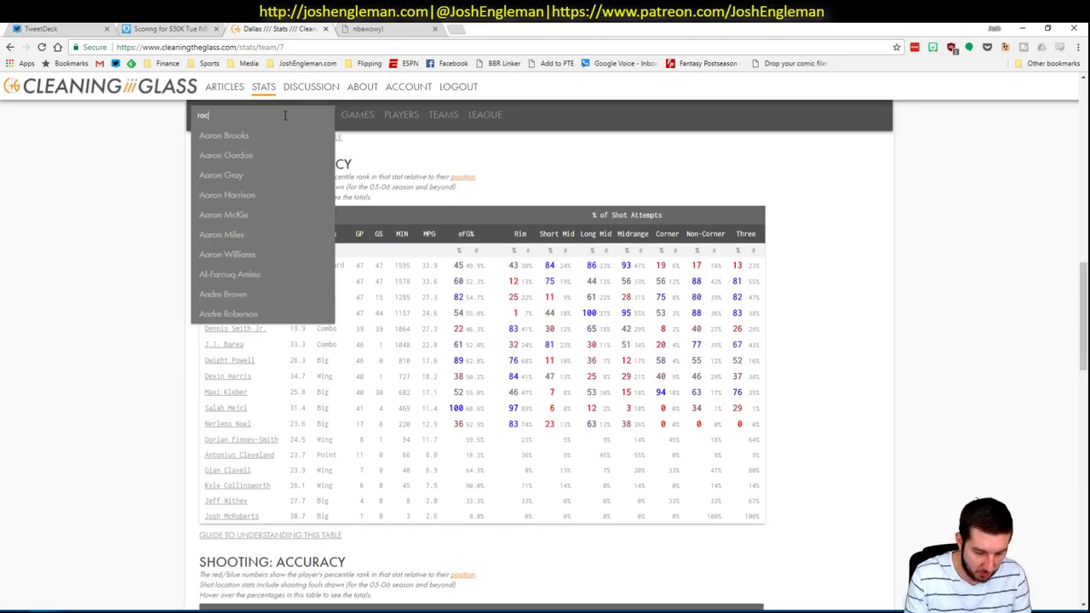
{"action": "type", "text": "kets"}
{"action": "key", "text": "Down"}
{"action": "key", "text": "Return"}
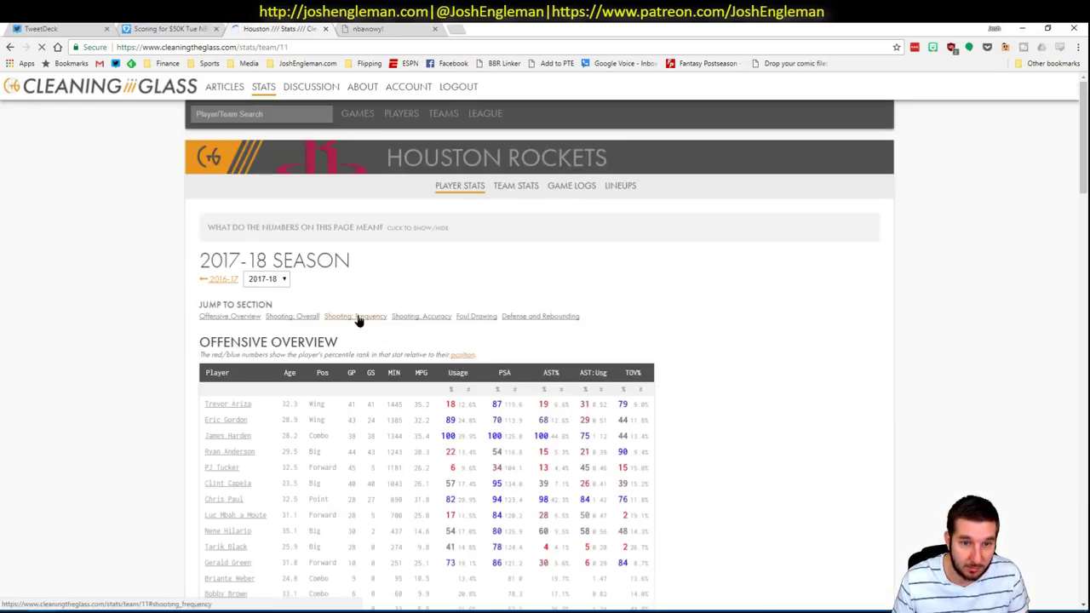
Copy all Rockets player rows from the Shooting: Frequency table and paste them into the Excel workbook with its paste macro
{"action": "left_click", "coordinate": [358, 319]}
{"action": "left_click_drag", "start_coordinate": [747, 504], "coordinate": [208, 265]}
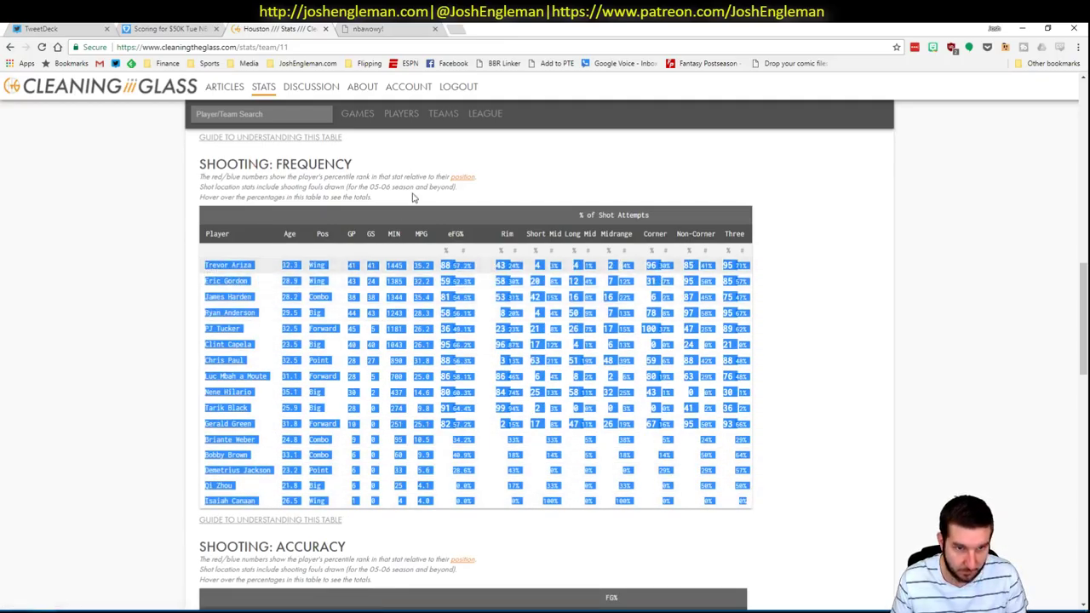
{"action": "key", "text": "alt+Tab"}
{"action": "left_click", "coordinate": [575, 159]}
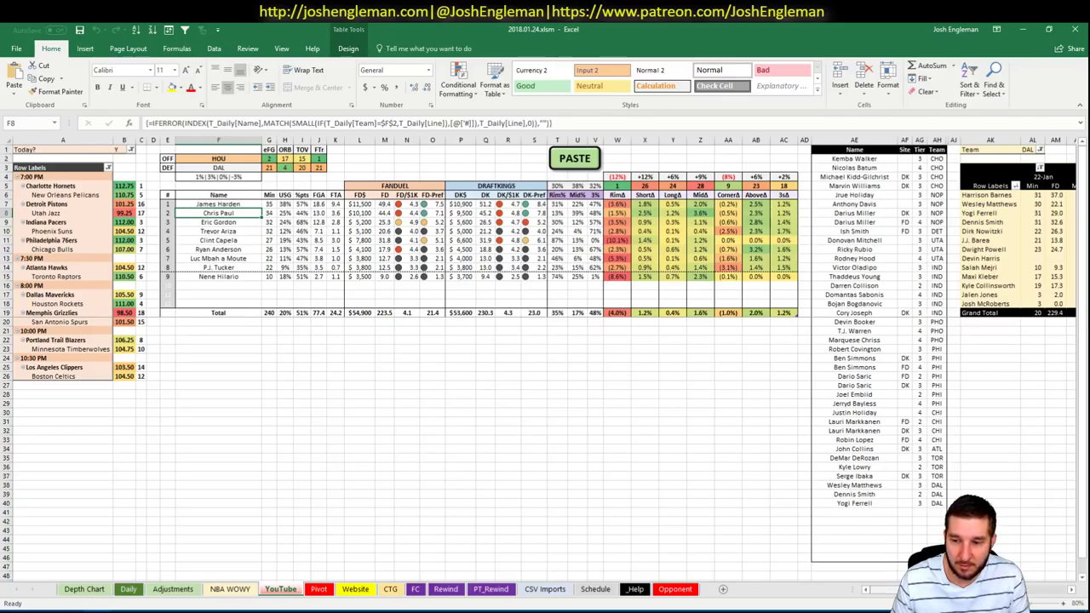
Filter the recent game log pivot table on the YouTube sheet to team HOU
{"action": "scroll", "coordinate": [545, 340], "scroll_direction": "right", "scroll_amount": 5}
{"action": "left_click", "coordinate": [621, 151]}
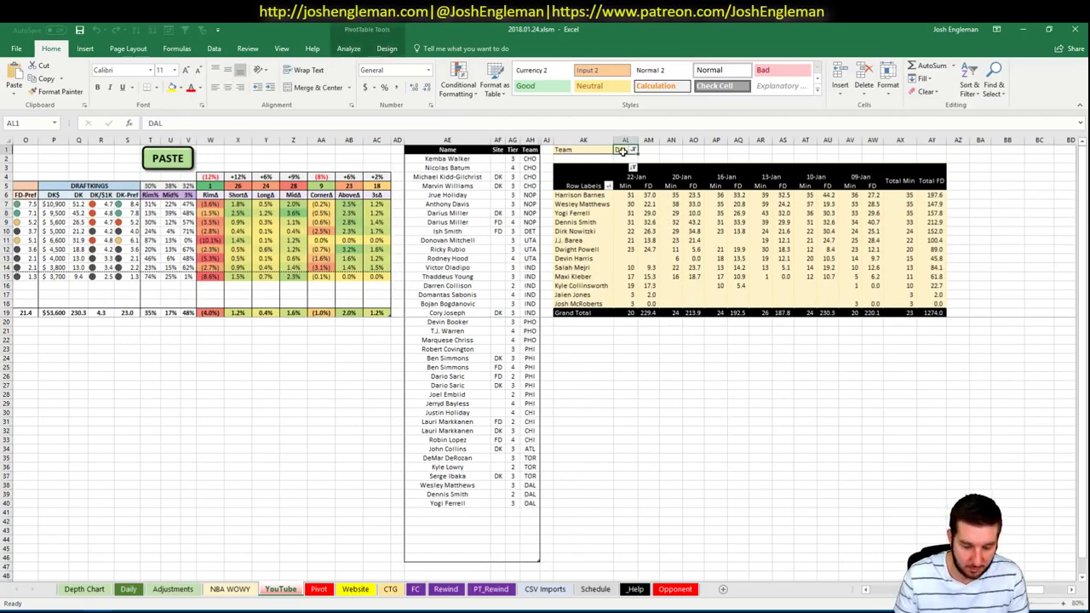
{"action": "type", "text": "HOU"}
{"action": "key", "text": "Return"}
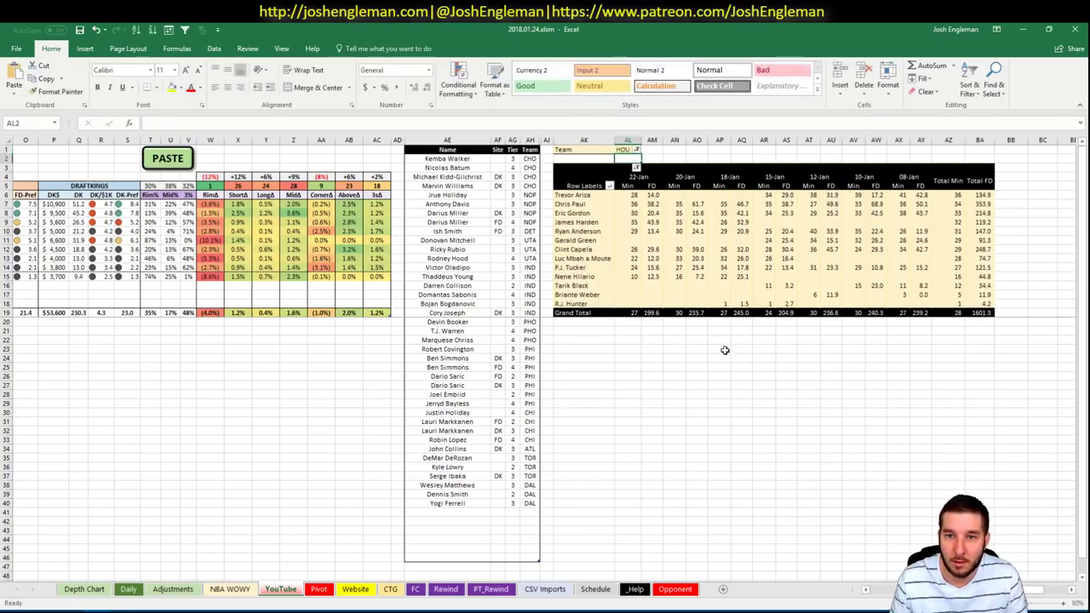
{"action": "left_click", "coordinate": [764, 403]}
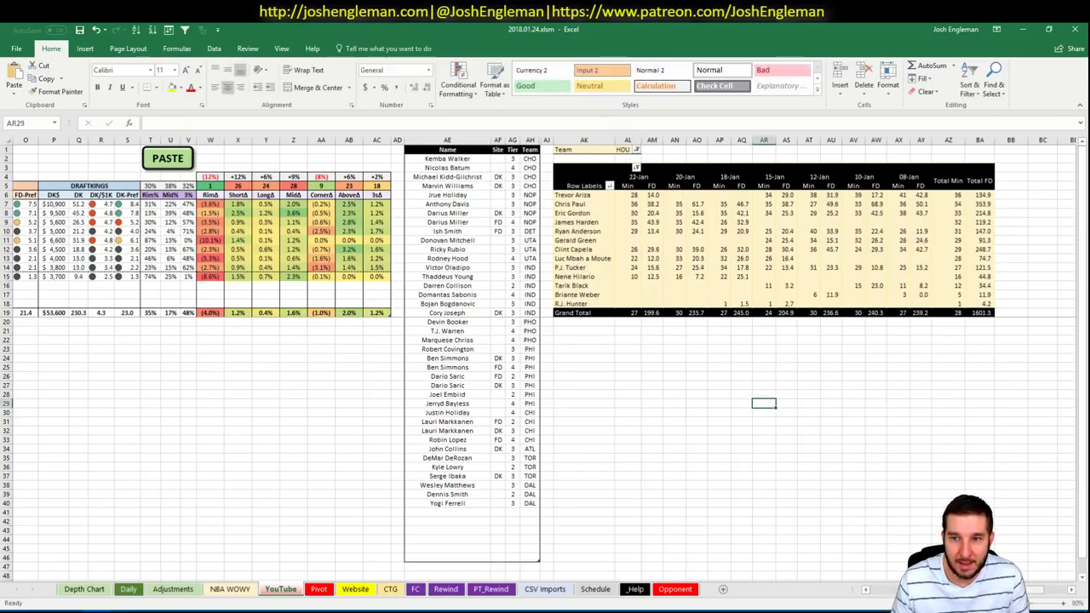
Add James Harden to the first empty row of the shortlist below Yogi Ferrell, leaving the site blank
{"action": "scroll", "coordinate": [716, 501], "scroll_direction": "left", "scroll_amount": 5}
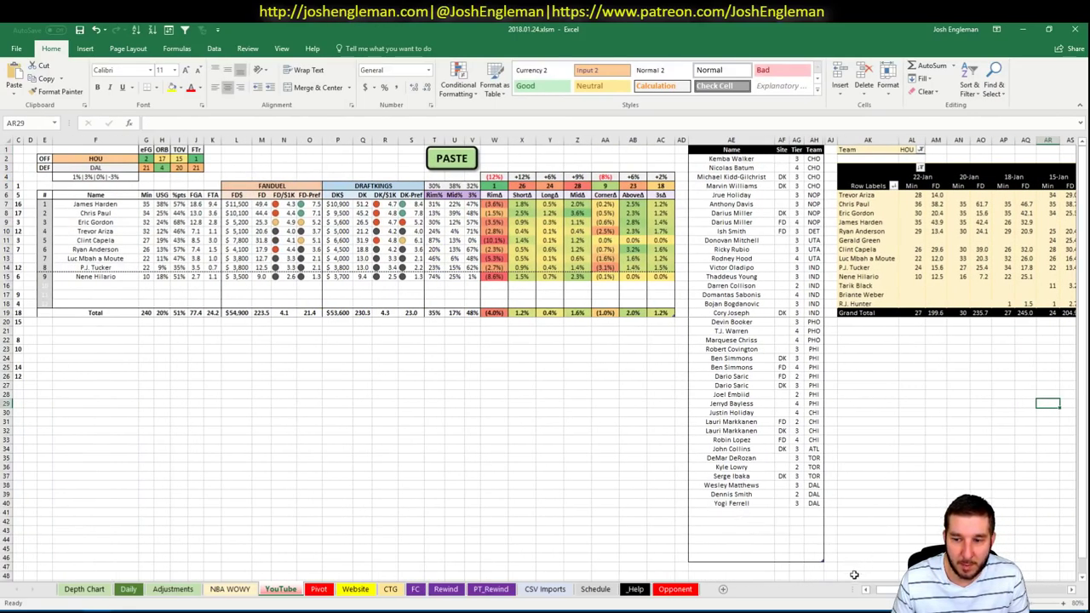
{"action": "scroll", "coordinate": [789, 541], "scroll_direction": "left", "scroll_amount": 1}
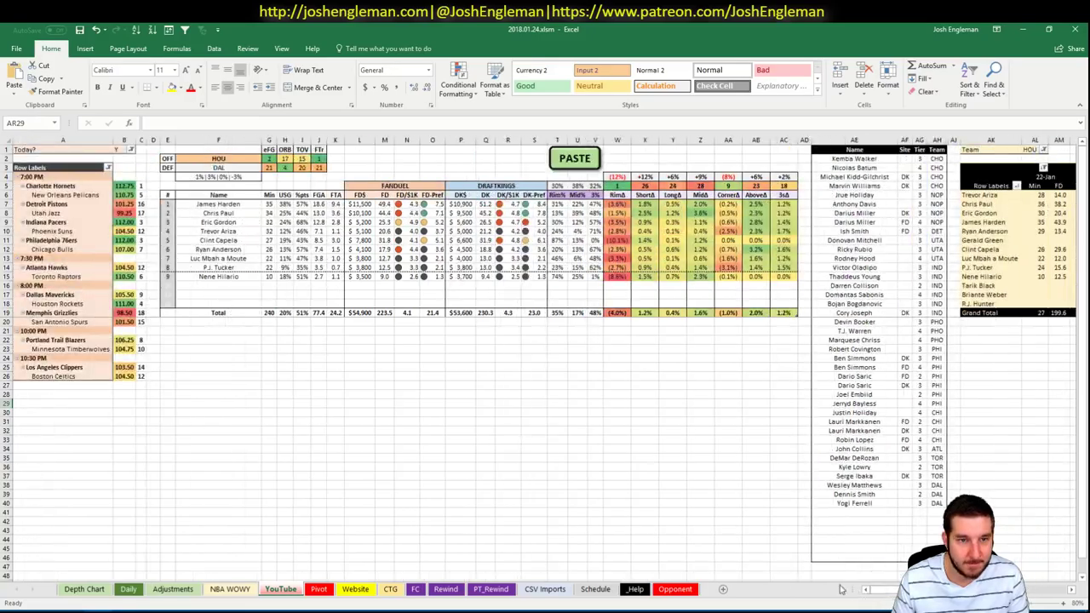
{"action": "left_click", "coordinate": [880, 507]}
{"action": "left_click", "coordinate": [877, 512]}
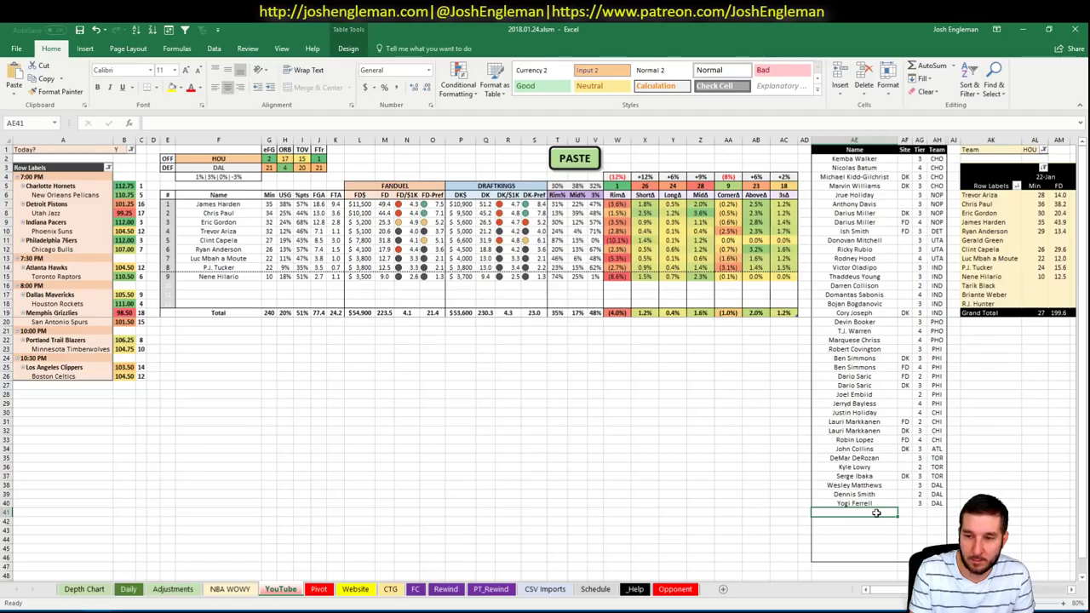
{"action": "type", "text": "James Harden"}
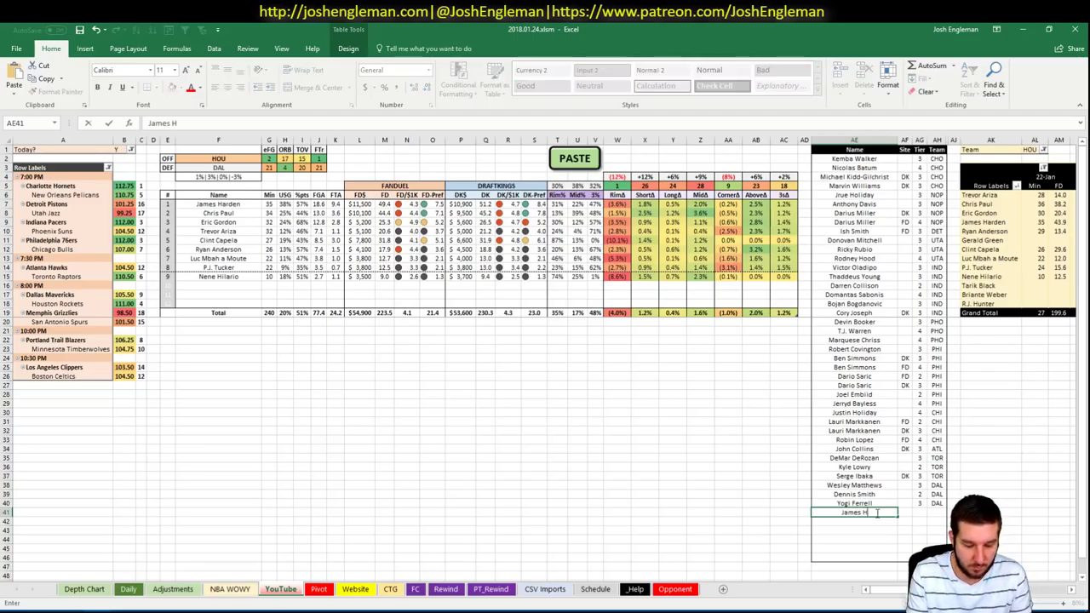
{"action": "key", "text": "Tab"}
{"action": "key", "text": "Tab"}
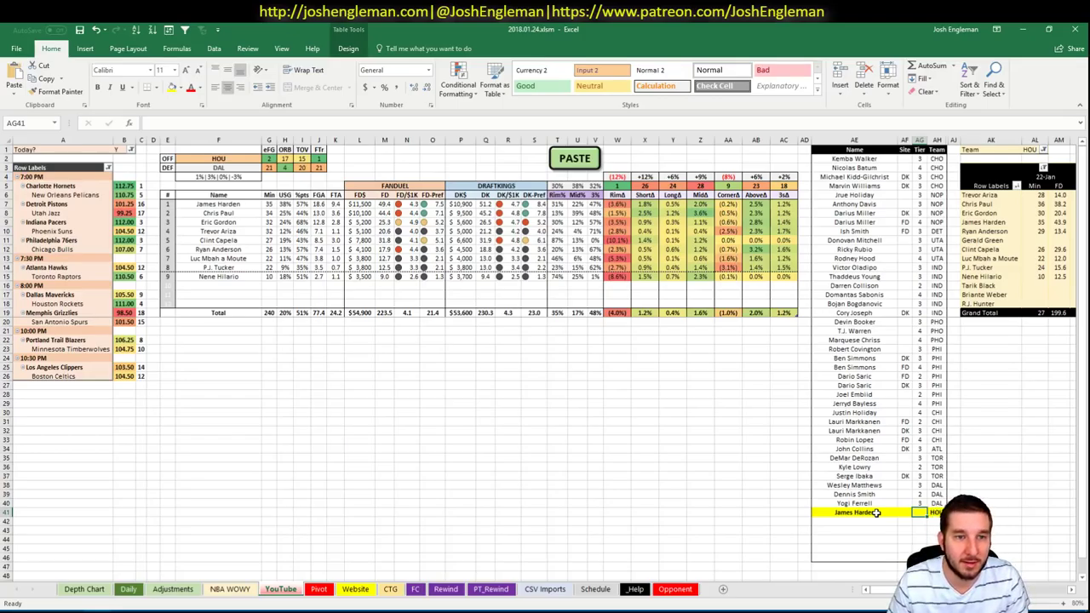
Switch to the browser and open Fantasy Cruncher's FanDuel NBA Lineup Cruncher in a new tab
{"action": "key", "text": "alt+Tab"}
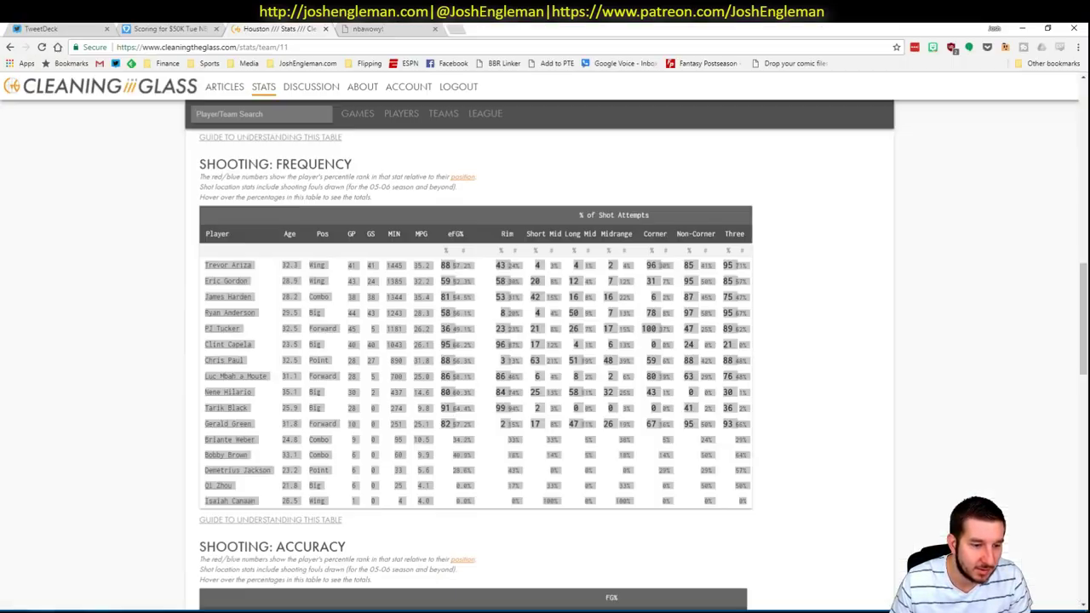
{"action": "left_click", "coordinate": [209, 28]}
{"action": "left_click", "coordinate": [81, 28]}
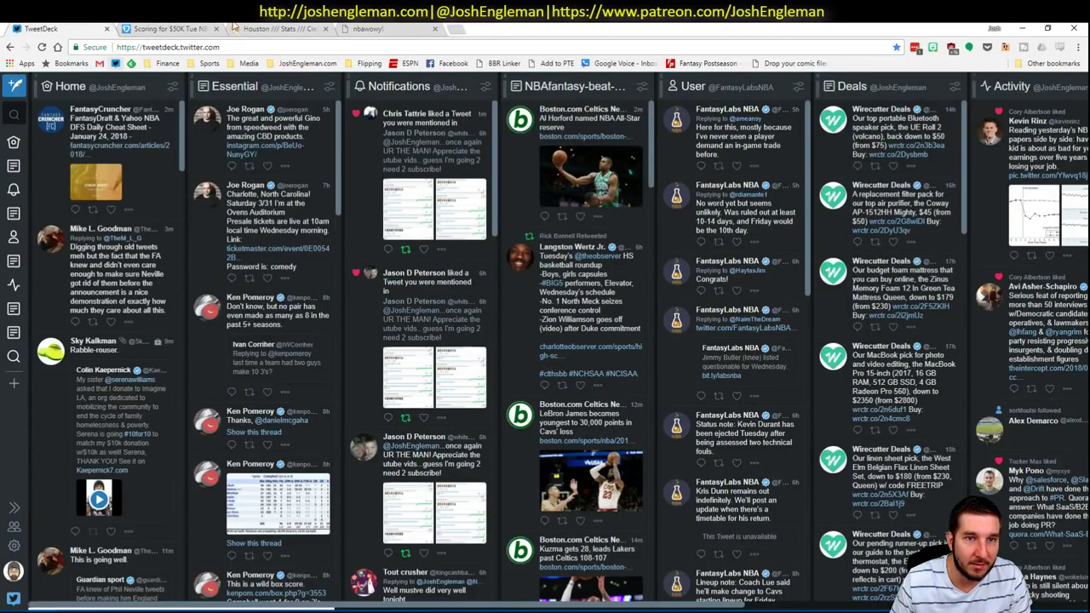
{"action": "left_click", "coordinate": [368, 28]}
{"action": "left_click", "coordinate": [460, 29]}
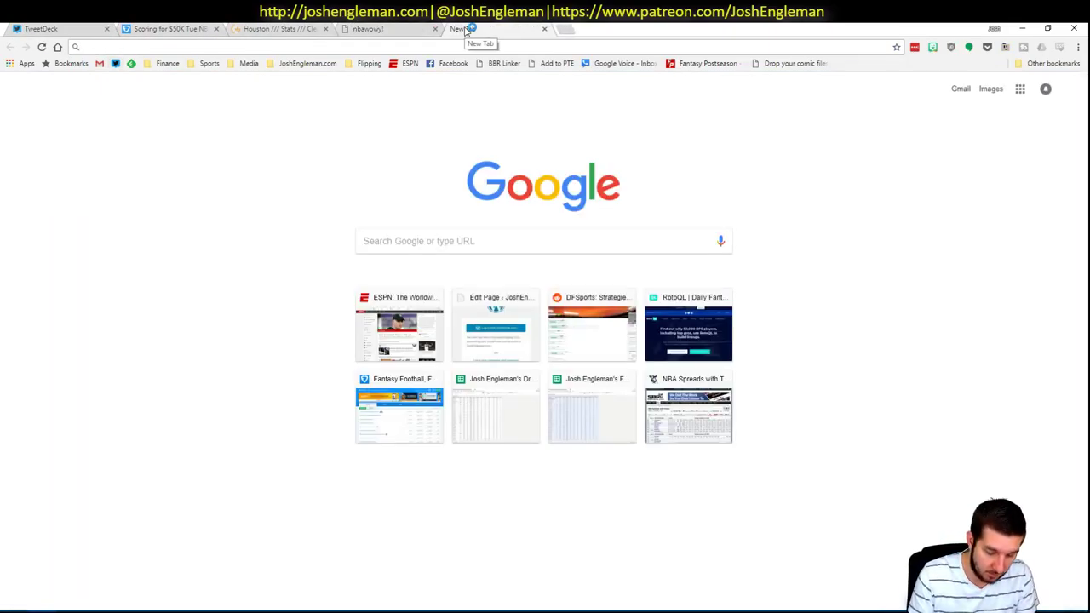
{"action": "type", "text": "cruncher"}
{"action": "key", "text": "Return"}
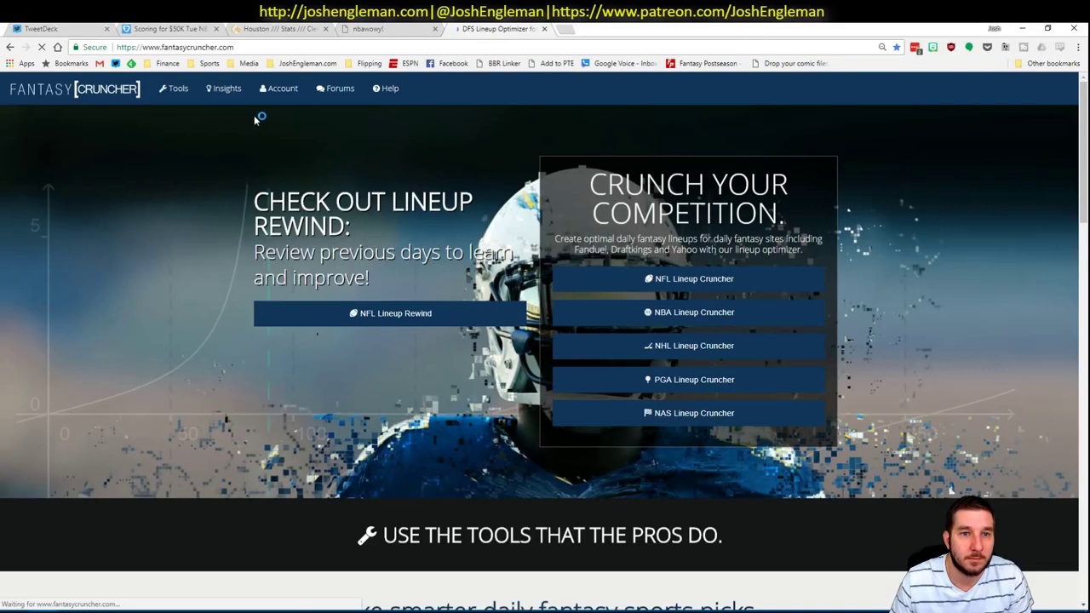
{"action": "mouse_move", "coordinate": [173, 93]}
{"action": "mouse_move", "coordinate": [205, 120]}
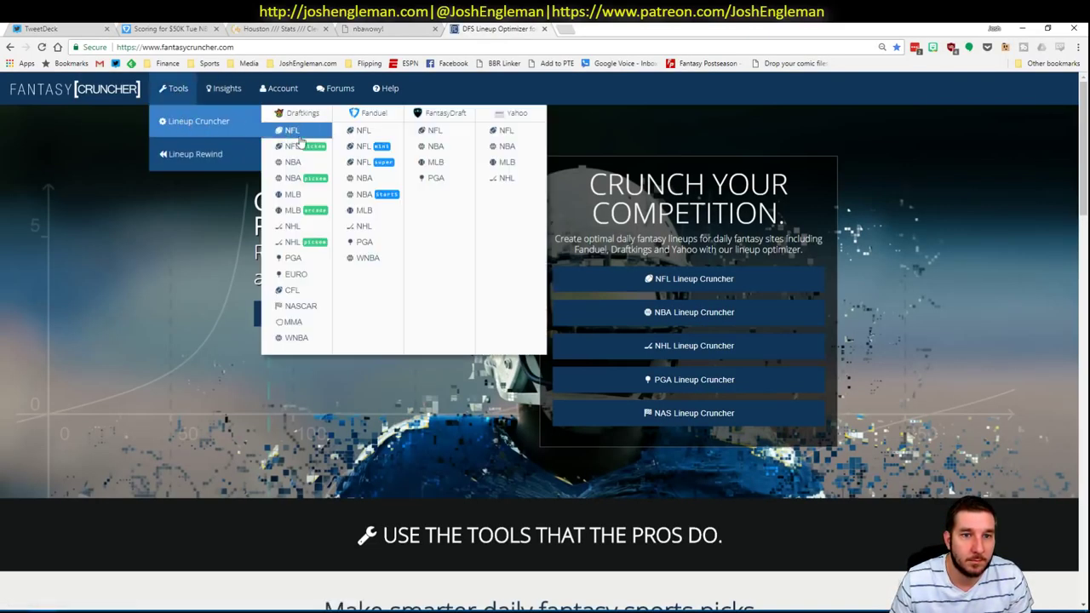
{"action": "left_click", "coordinate": [368, 195]}
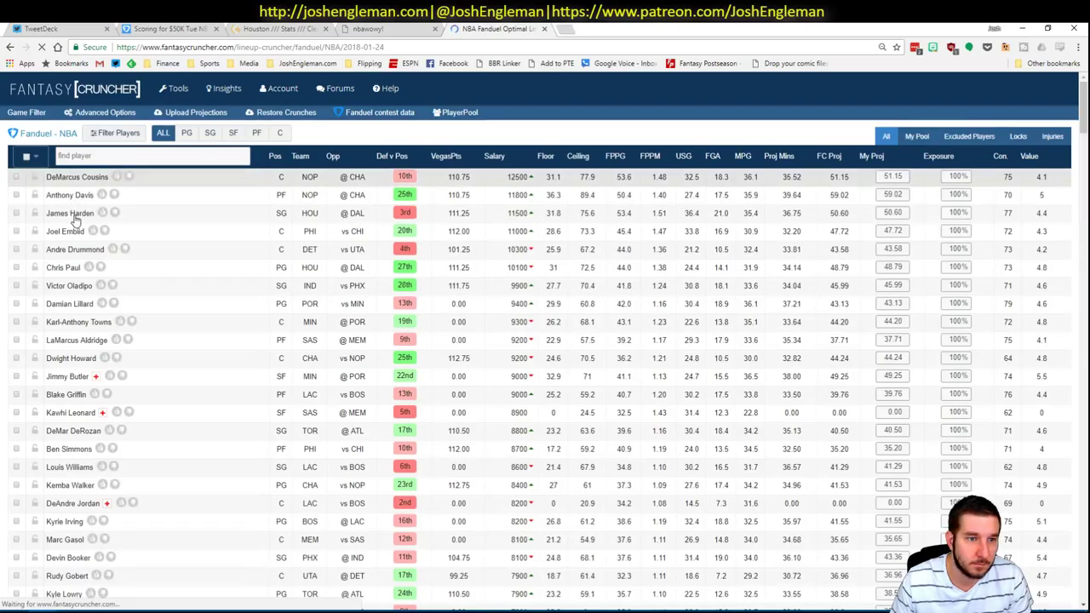
Open James Harden's game log in Fantasy Cruncher and filter it to games against opponent DAL
{"action": "left_click", "coordinate": [75, 218]}
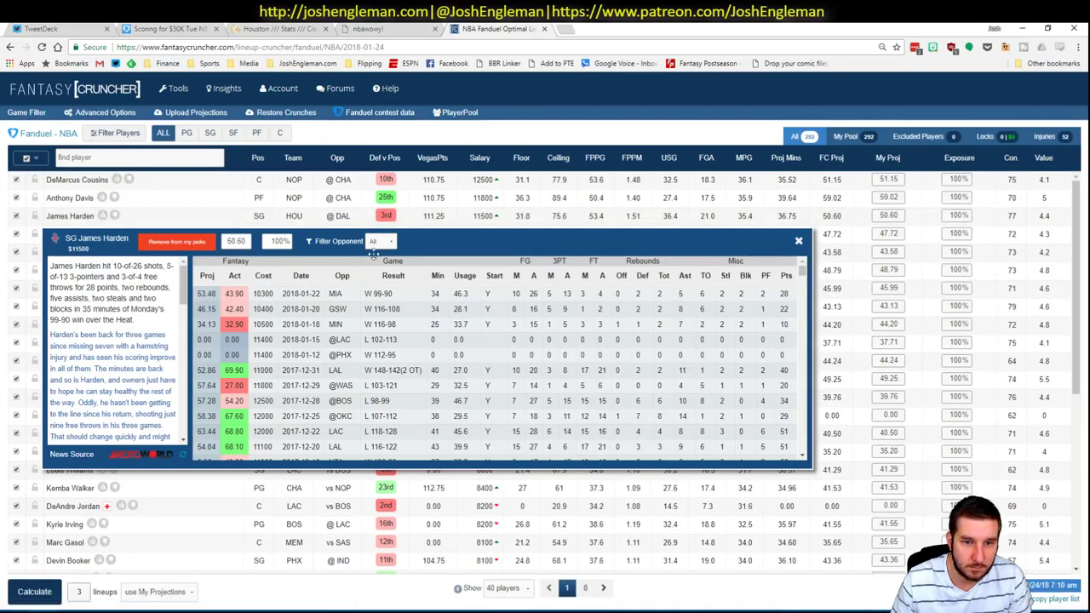
{"action": "left_click", "coordinate": [381, 242]}
{"action": "left_click", "coordinate": [376, 260]}
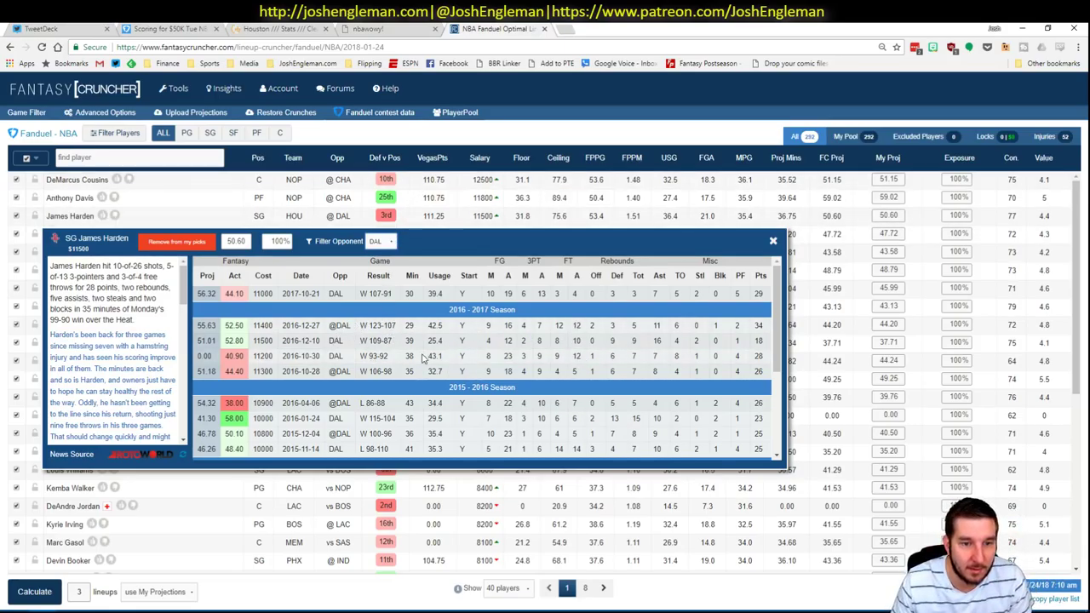
Return to the Excel workbook and set James Harden's tier to 3 in the shortlist
{"action": "key", "text": "alt+Tab"}
{"action": "type", "text": "3"}
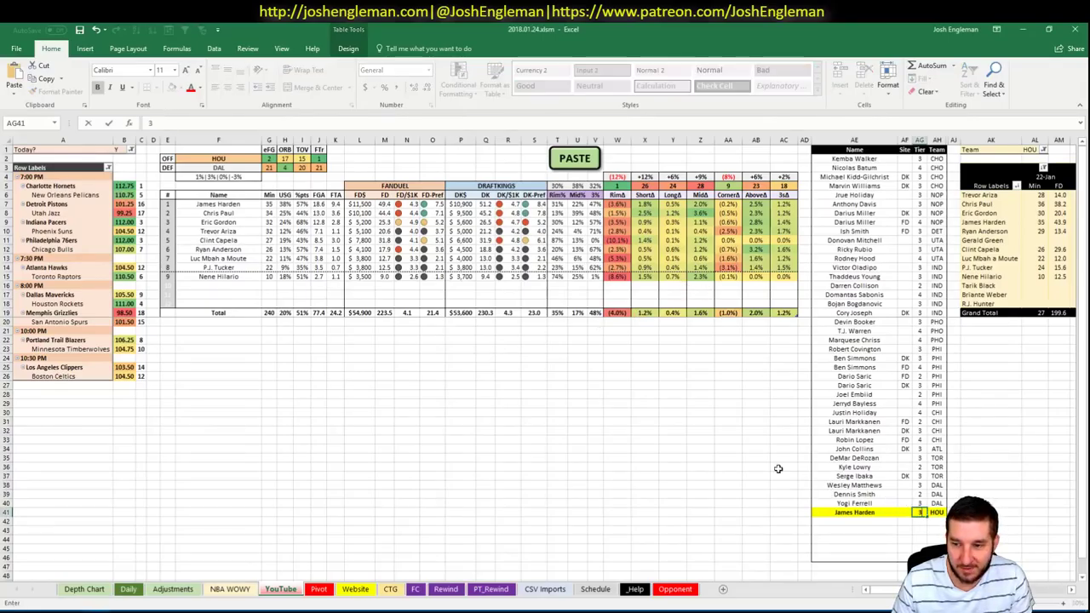
{"action": "key", "text": "Tab"}
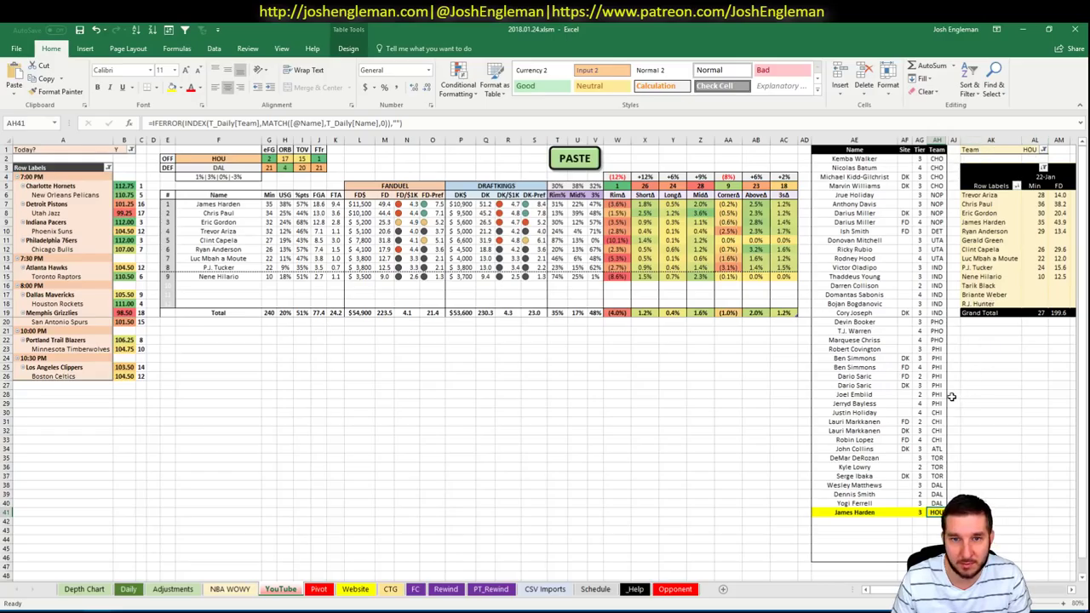
Add Chris Paul to the shortlist below James Harden with tier 3, leaving the site blank
{"action": "scroll", "coordinate": [1038, 593], "scroll_direction": "right", "scroll_amount": 6}
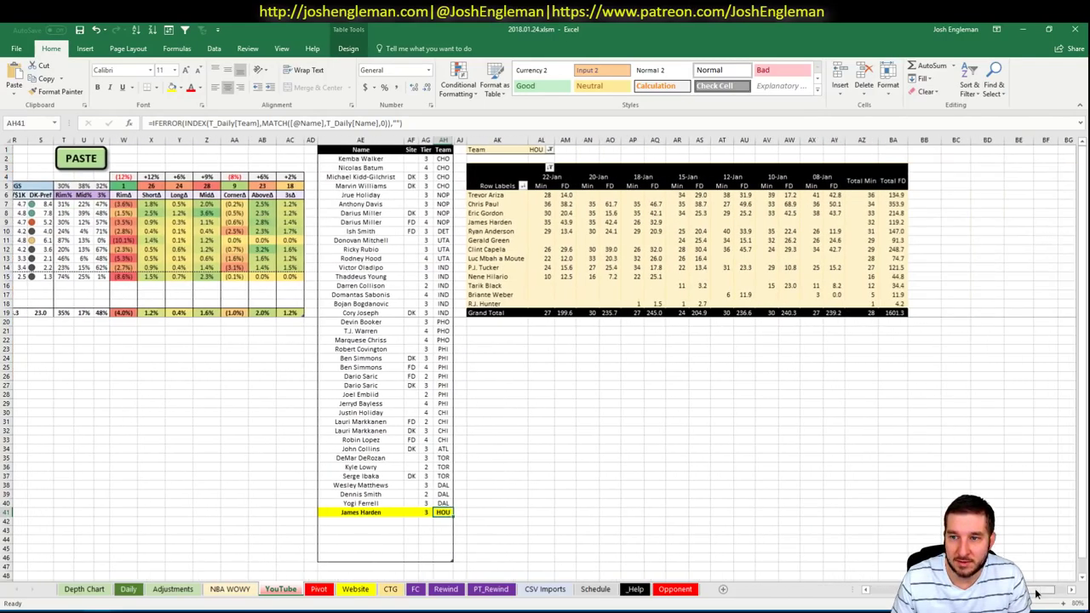
{"action": "scroll", "coordinate": [1038, 593], "scroll_direction": "left", "scroll_amount": 6}
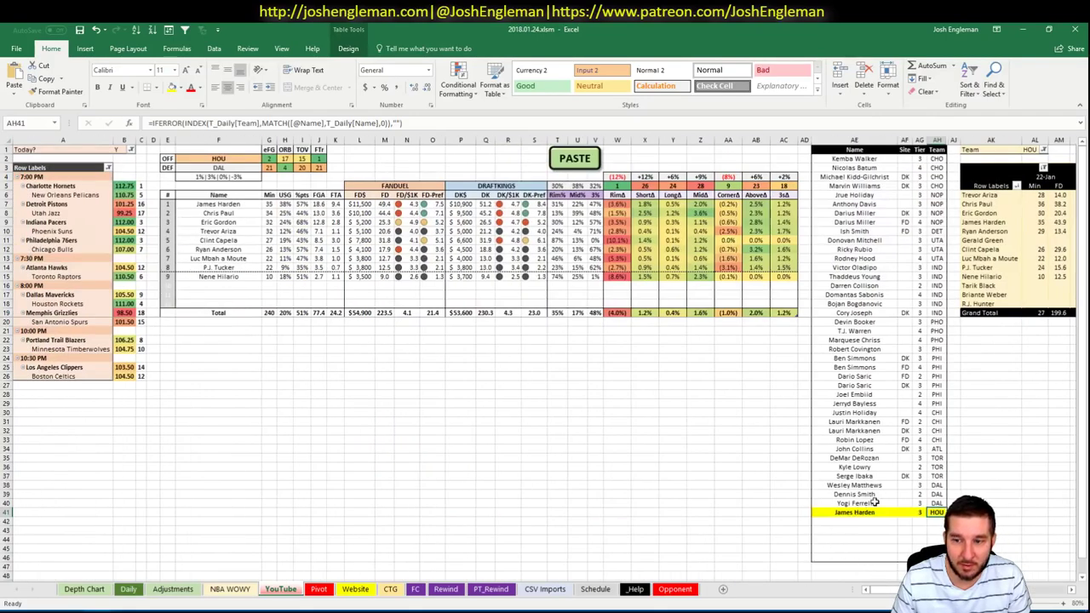
{"action": "left_click", "coordinate": [884, 521]}
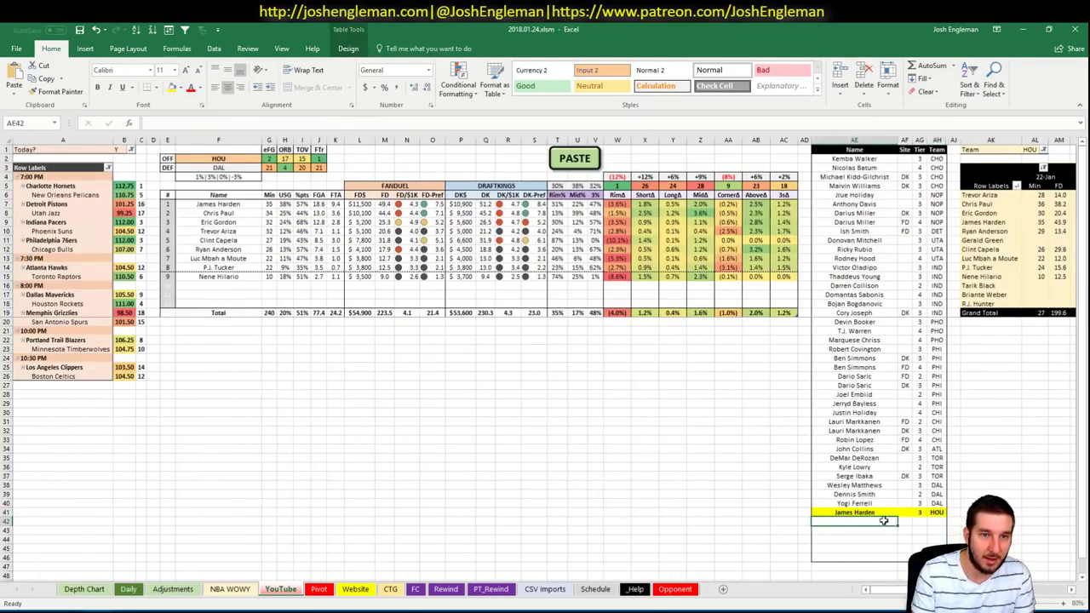
{"action": "type", "text": "Chri"}
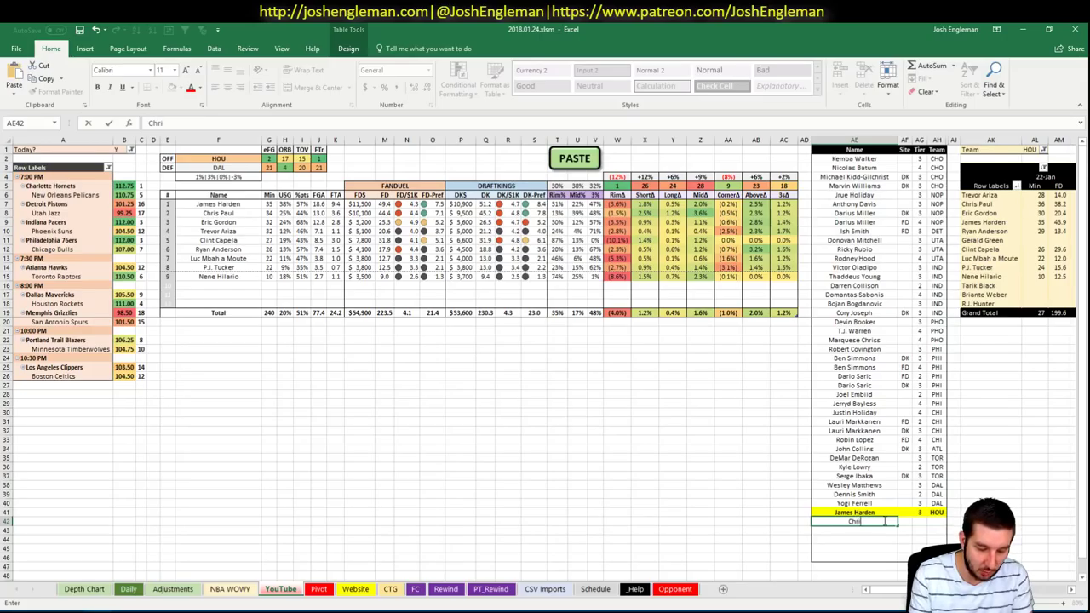
{"action": "type", "text": "s Paul"}
{"action": "key", "text": "Tab"}
{"action": "key", "text": "Tab"}
{"action": "type", "text": "3"}
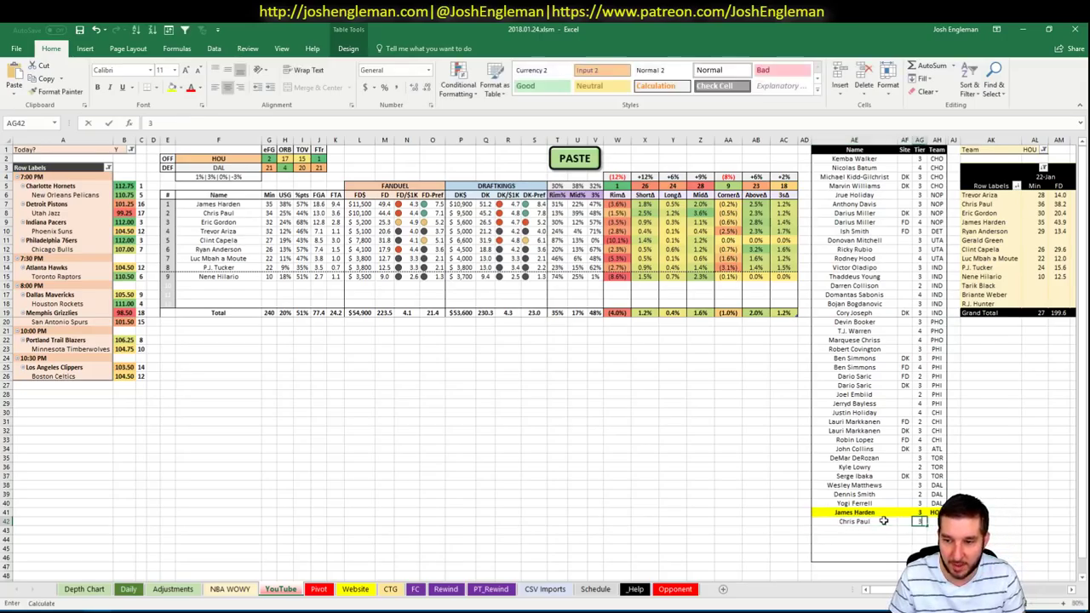
{"action": "key", "text": "Tab"}
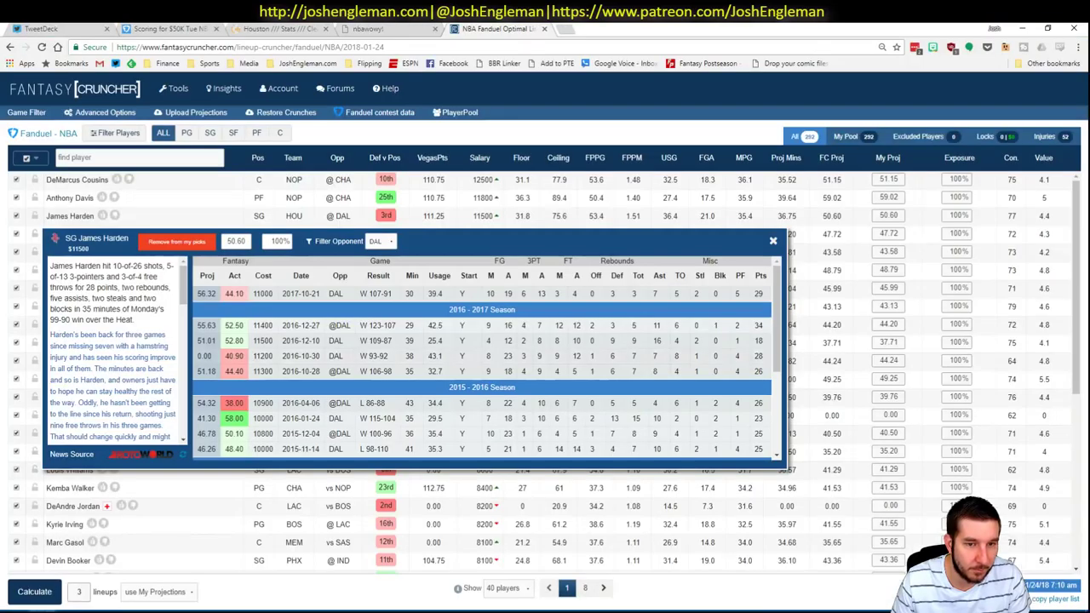
Switch to Fantasy Cruncher, limit the players to PG, examine Chris Paul's game log, and return to the Excel workbook
{"action": "left_click", "coordinate": [119, 606]}
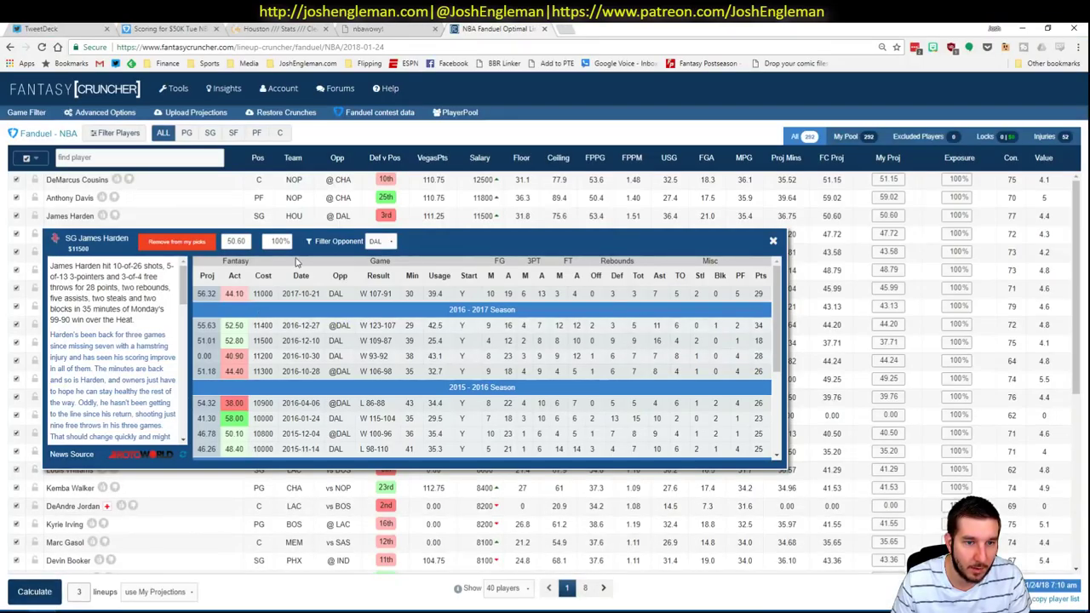
{"action": "left_click", "coordinate": [186, 132]}
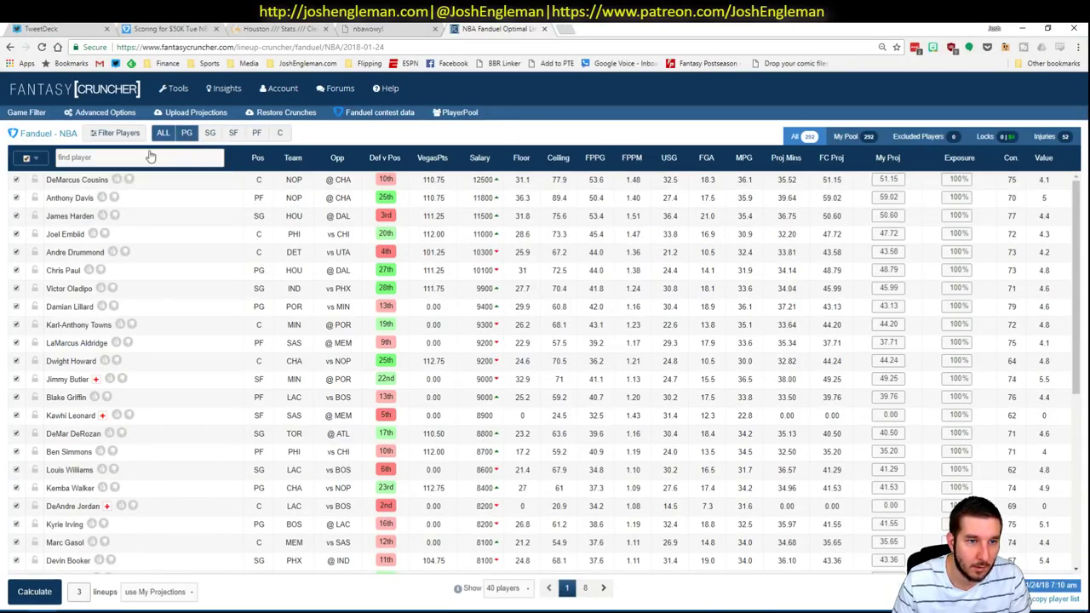
{"action": "left_click", "coordinate": [68, 180]}
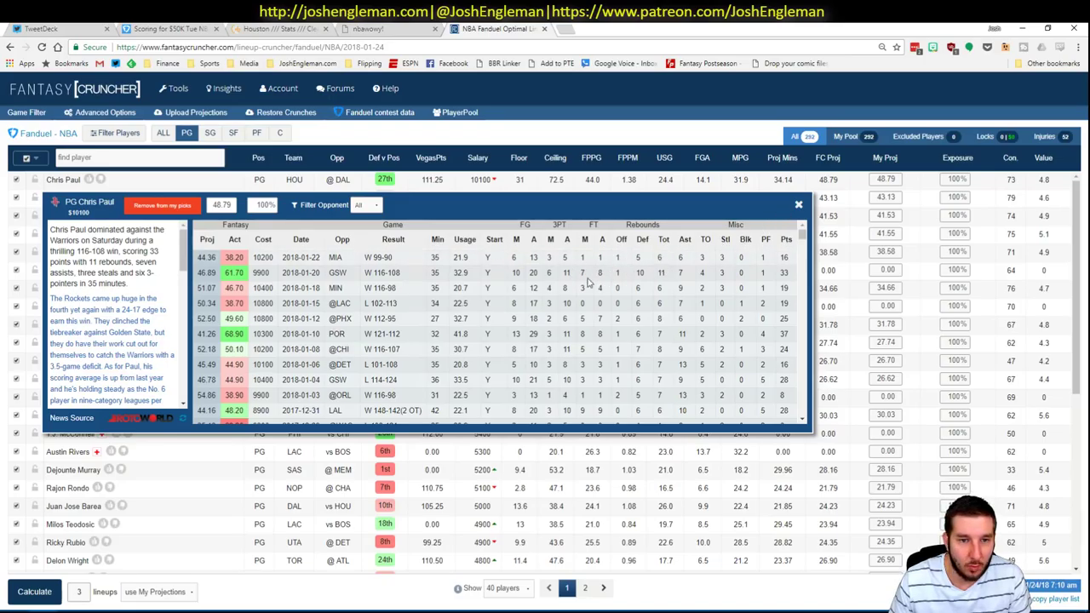
{"action": "left_click", "coordinate": [798, 205]}
{"action": "key", "text": "alt+Tab"}
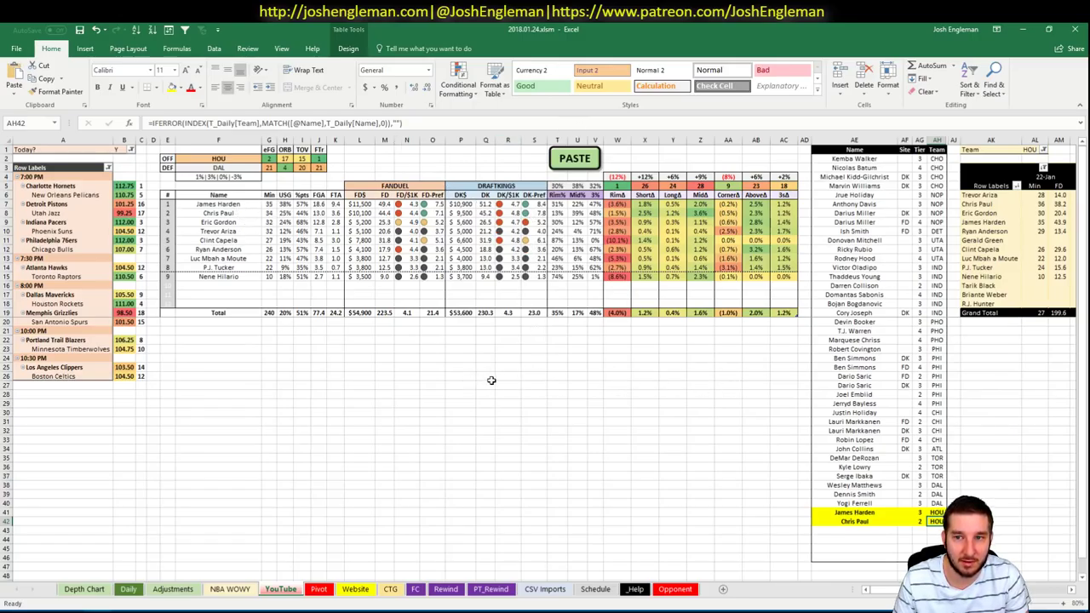
Check the Houston recent game log, and add Eric Gordon below Chris Paul in the shortlist with tier 3
{"action": "left_click", "coordinate": [224, 159]}
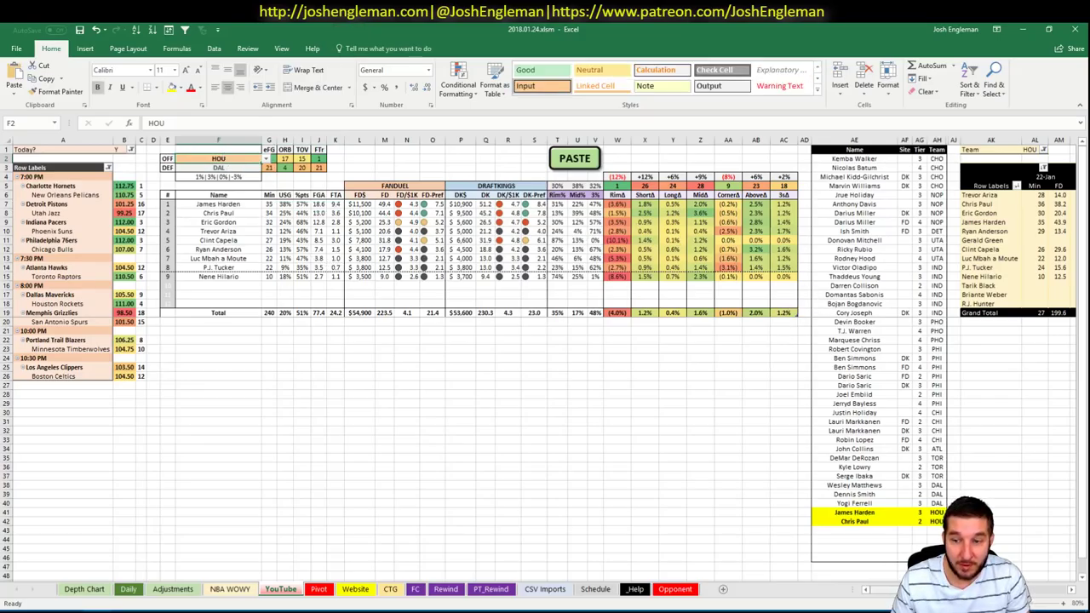
{"action": "scroll", "coordinate": [728, 312], "scroll_direction": "right", "scroll_amount": 5}
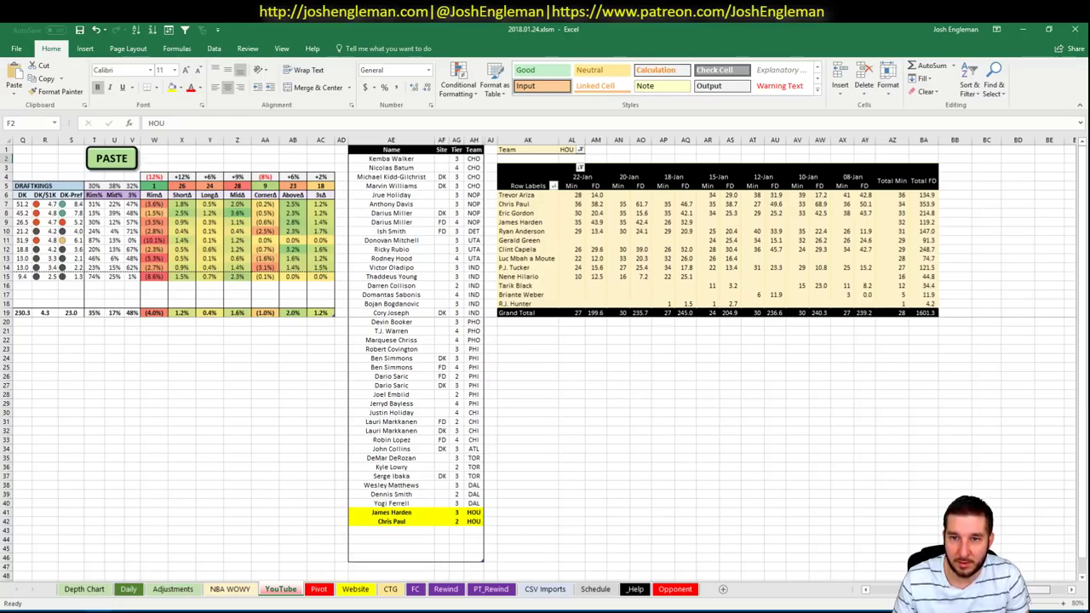
{"action": "scroll", "coordinate": [862, 577], "scroll_direction": "left", "scroll_amount": 5}
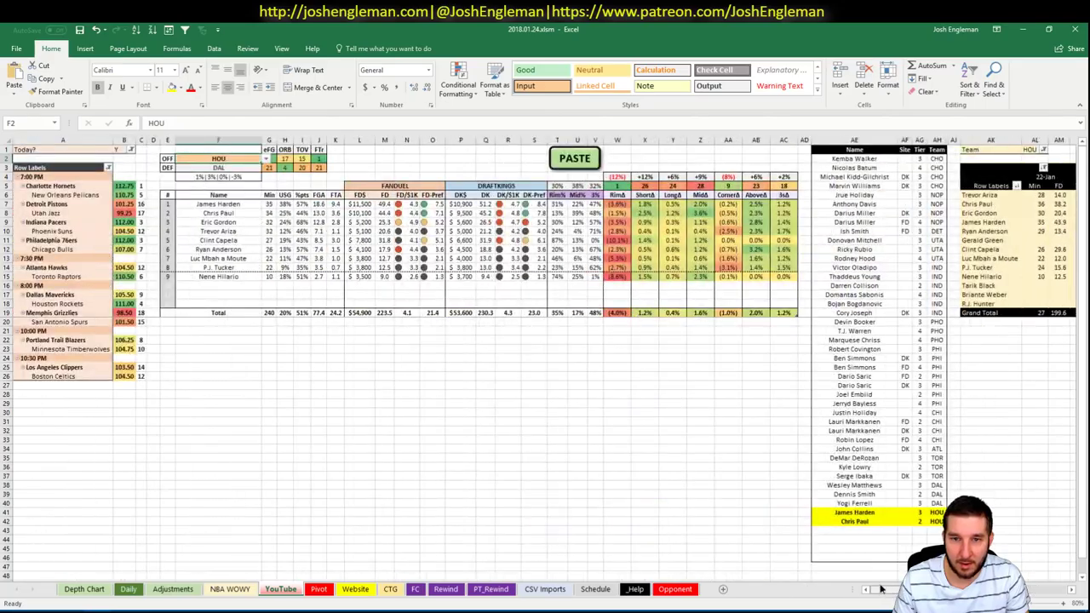
{"action": "left_click", "coordinate": [869, 534]}
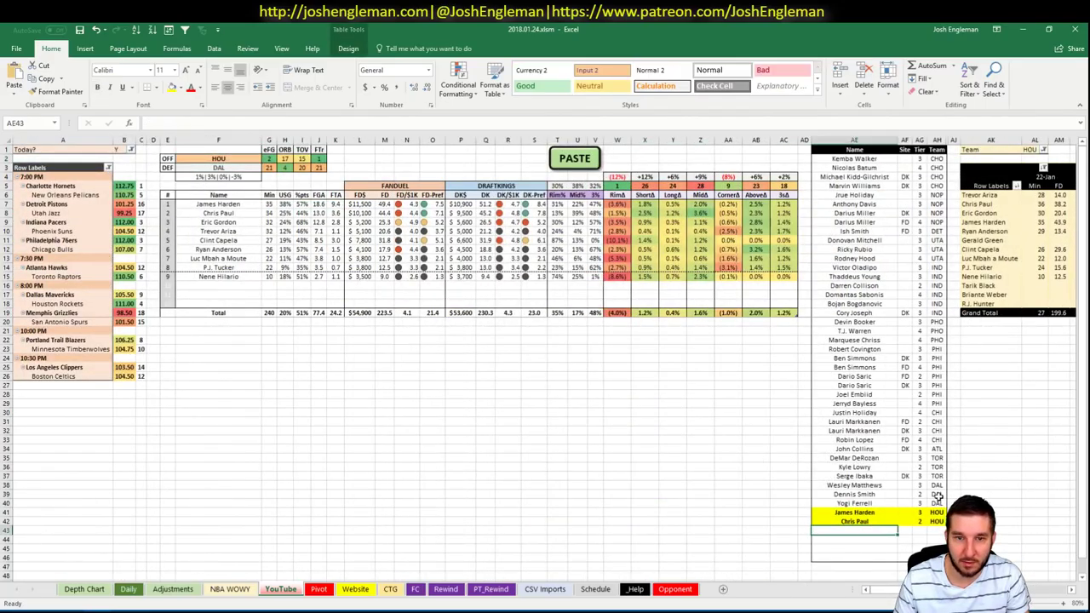
{"action": "type", "text": "Eric"}
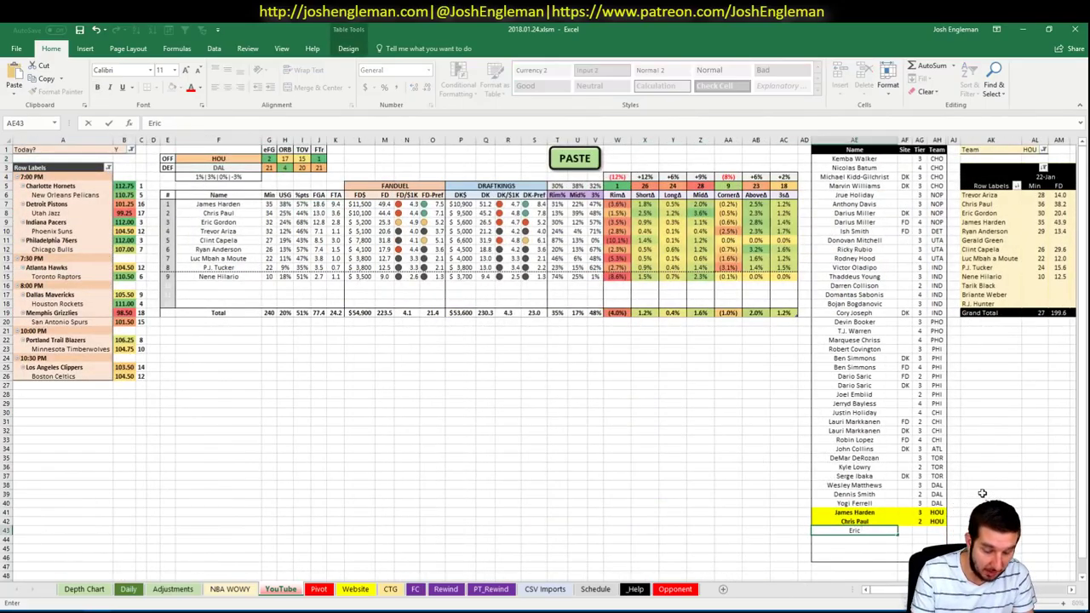
{"action": "type", "text": " Gordon"}
{"action": "key", "text": "Tab"}
{"action": "key", "text": "Tab"}
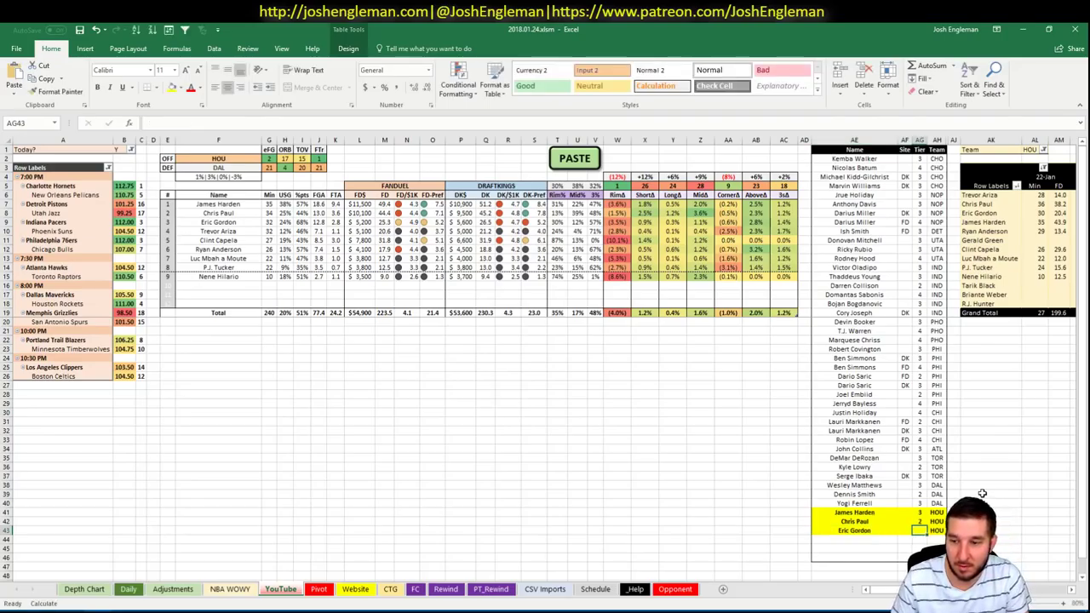
{"action": "key", "text": "Return"}
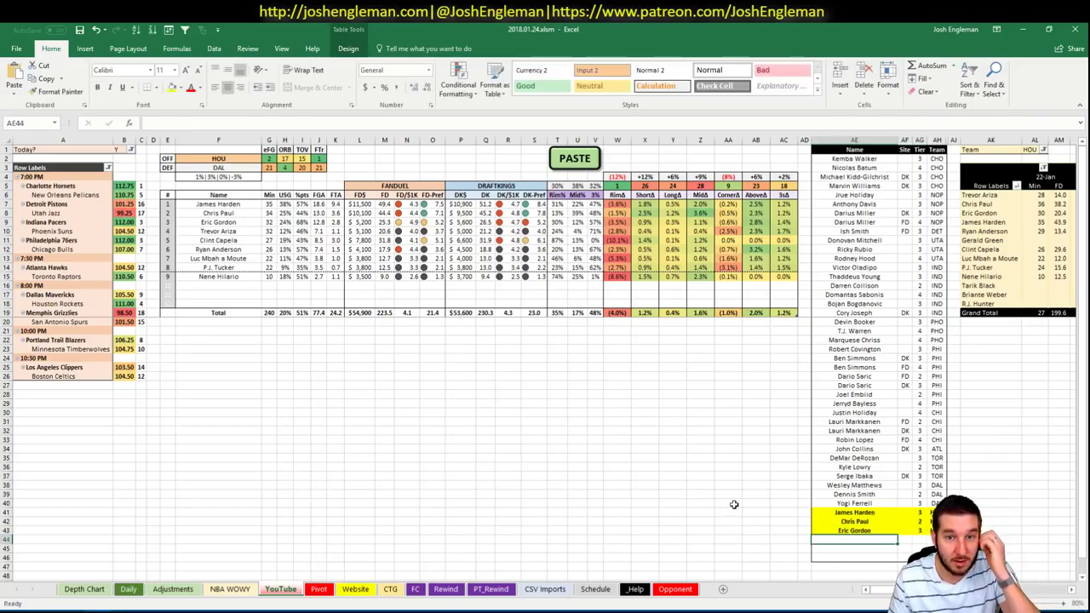
Add Clint Capela to the shortlist below Eric Gordon with site DK and tier 3
{"action": "type", "text": "Clint C"}
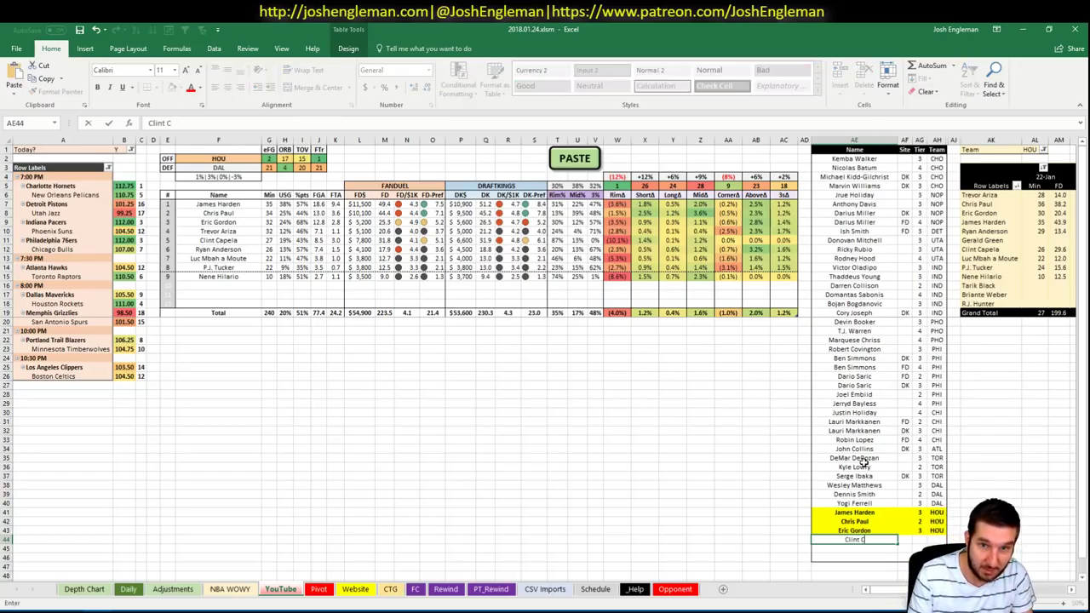
{"action": "type", "text": "apela"}
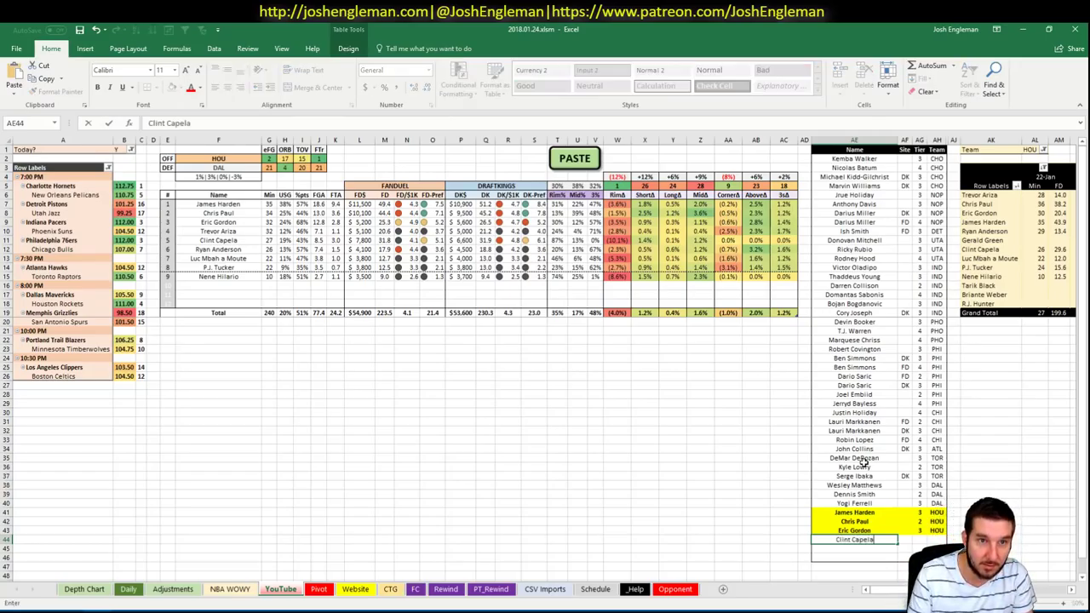
{"action": "key", "text": "Tab"}
{"action": "type", "text": "DK"}
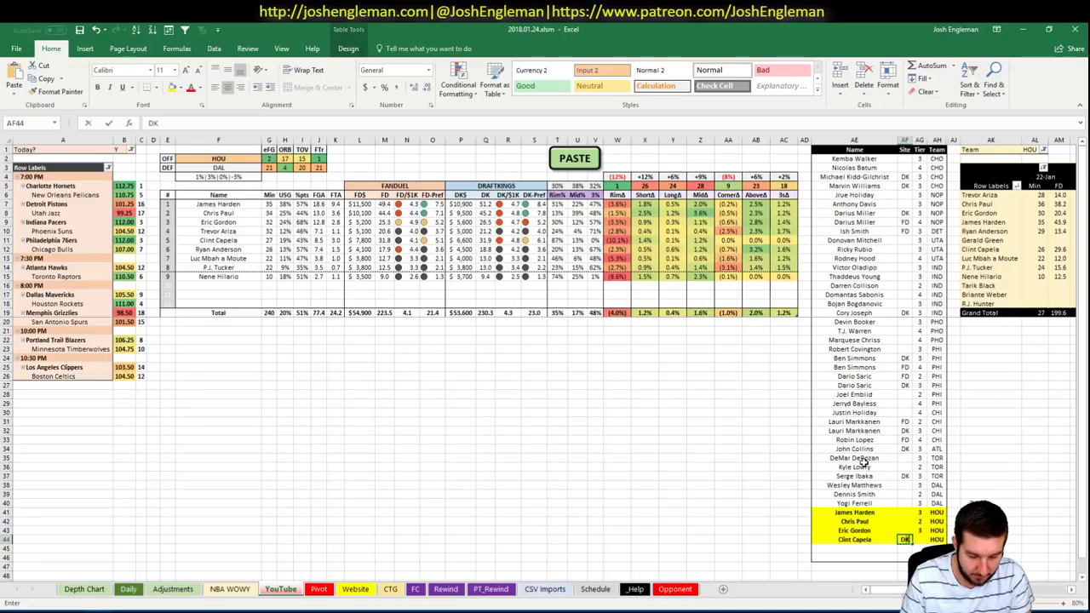
{"action": "key", "text": "Tab"}
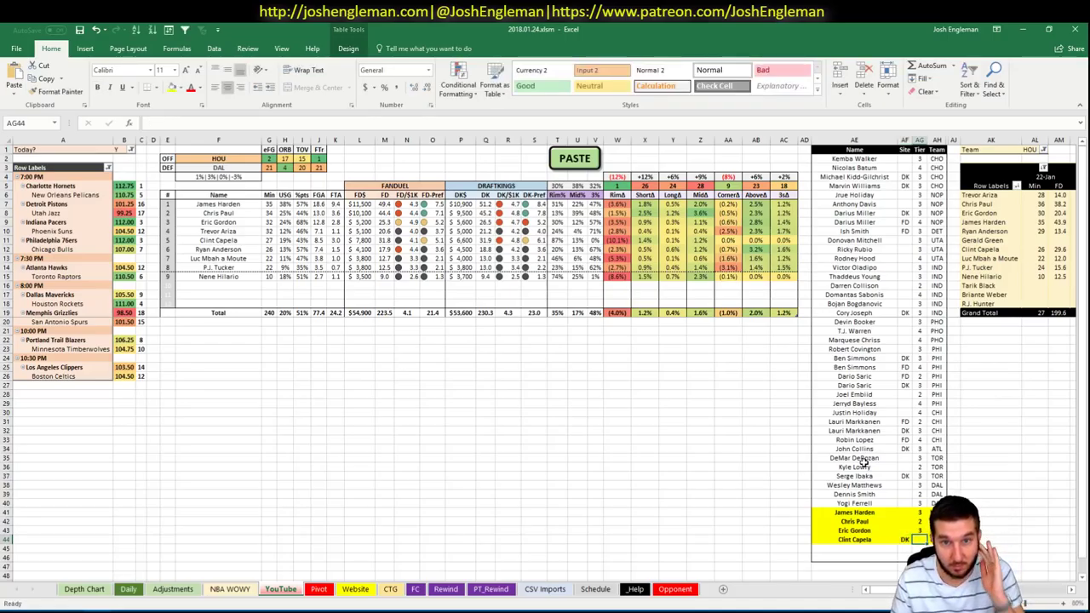
{"action": "type", "text": "3"}
{"action": "key", "text": "Return"}
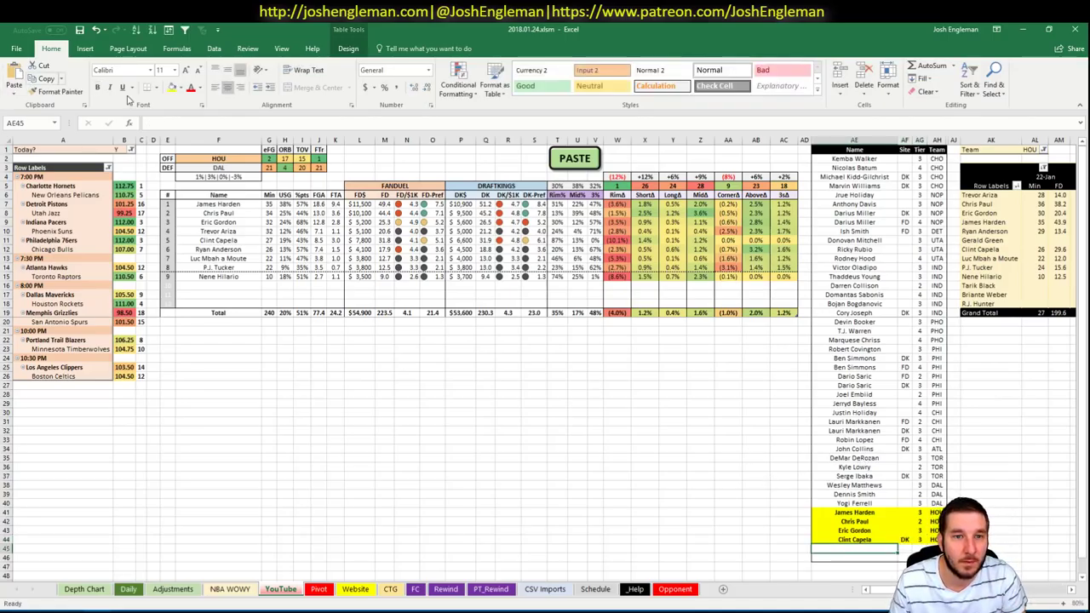
Set the offensive team of the matchup table to MEM
{"action": "left_click", "coordinate": [208, 157]}
{"action": "type", "text": "MEM"}
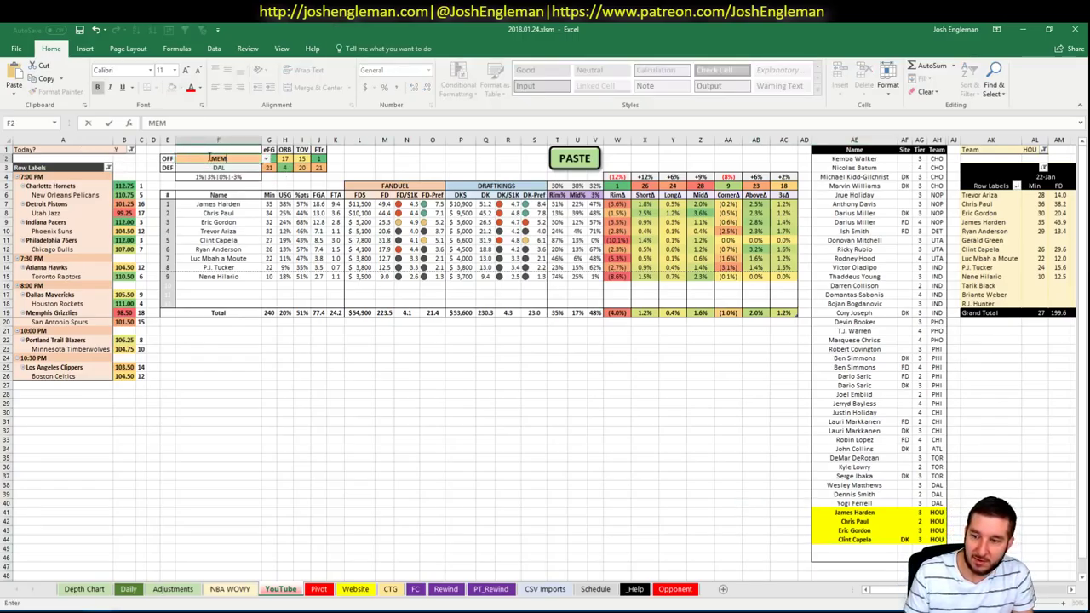
{"action": "key", "text": "Return"}
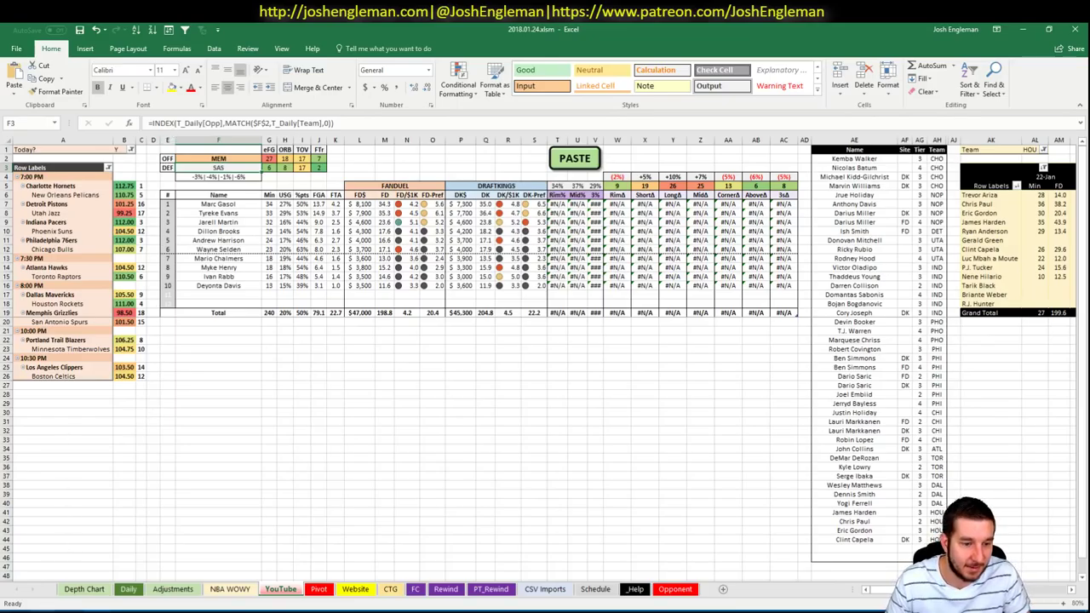
Switch to Cleaning the Glass in the browser and open the Memphis Grizzlies player stats through a search for "griz"
{"action": "key", "text": "alt+Tab"}
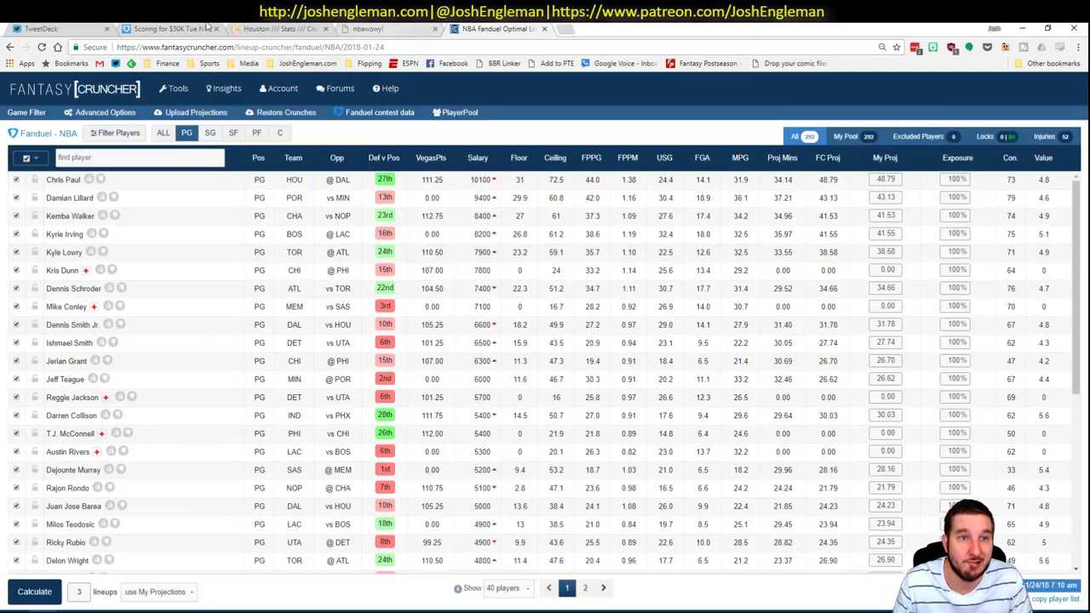
{"action": "left_click", "coordinate": [312, 27]}
{"action": "left_click", "coordinate": [267, 114]}
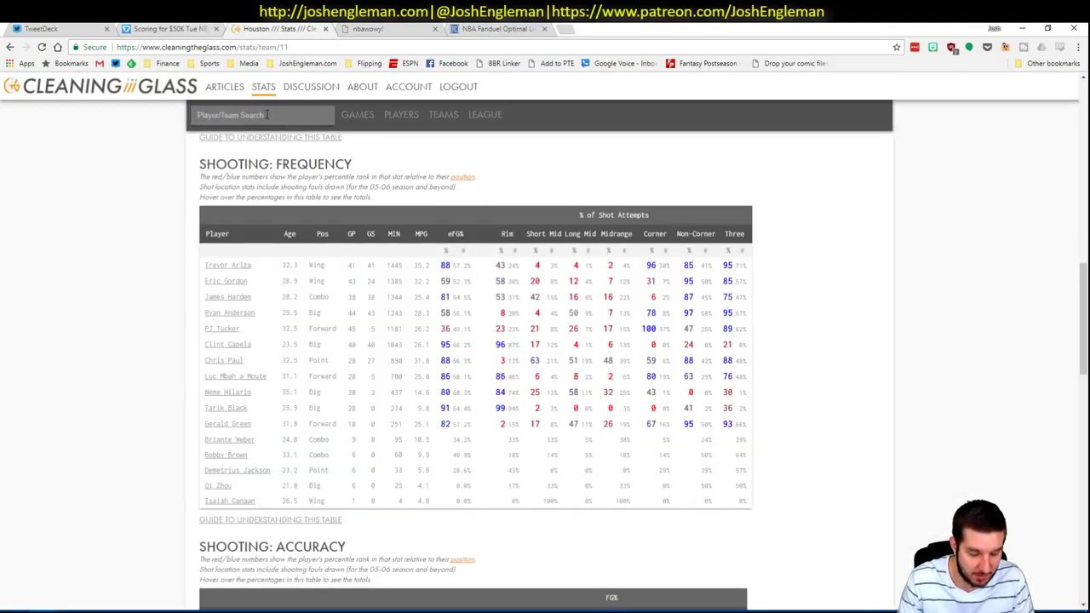
{"action": "type", "text": "griz"}
{"action": "key", "text": "Down"}
{"action": "key", "text": "Return"}
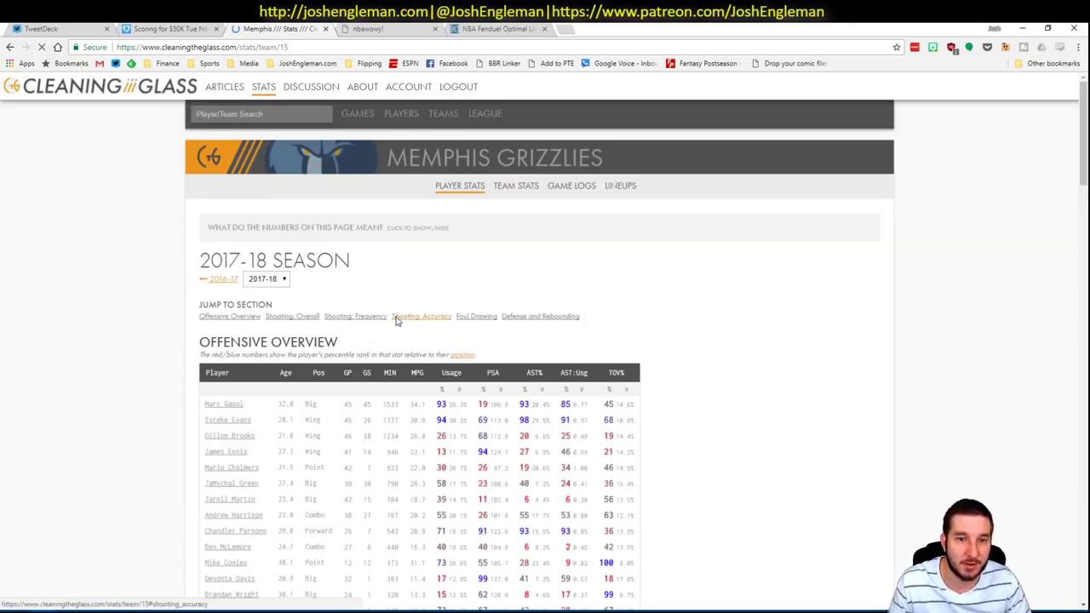
Copy all player rows of the Grizzlies' Shooting: Frequency table and paste them into the Excel workbook with its paste macro
{"action": "scroll", "coordinate": [360, 323], "scroll_direction": "down", "scroll_amount": 4}
{"action": "scroll", "coordinate": [360, 322], "scroll_direction": "down", "scroll_amount": 8}
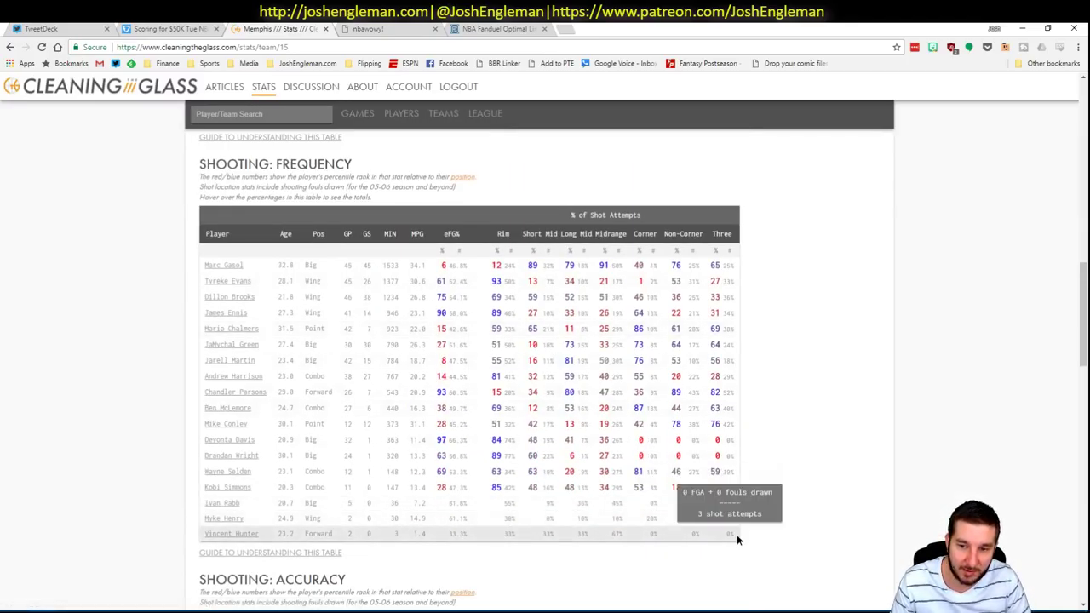
{"action": "left_click_drag", "start_coordinate": [737, 534], "coordinate": [209, 265]}
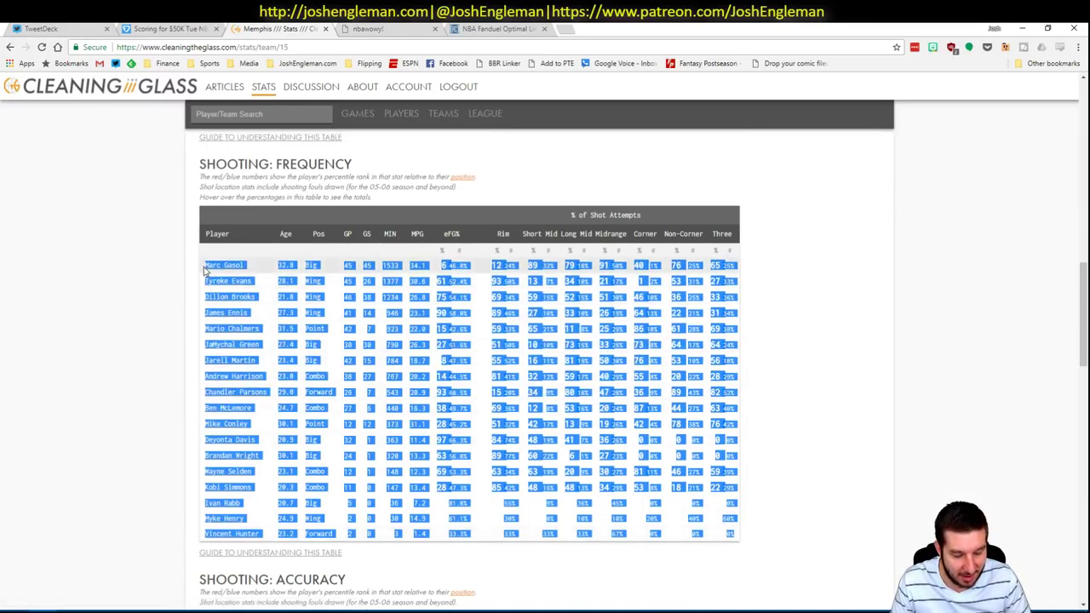
{"action": "key", "text": "ctrl+c"}
{"action": "key", "text": "alt+Tab"}
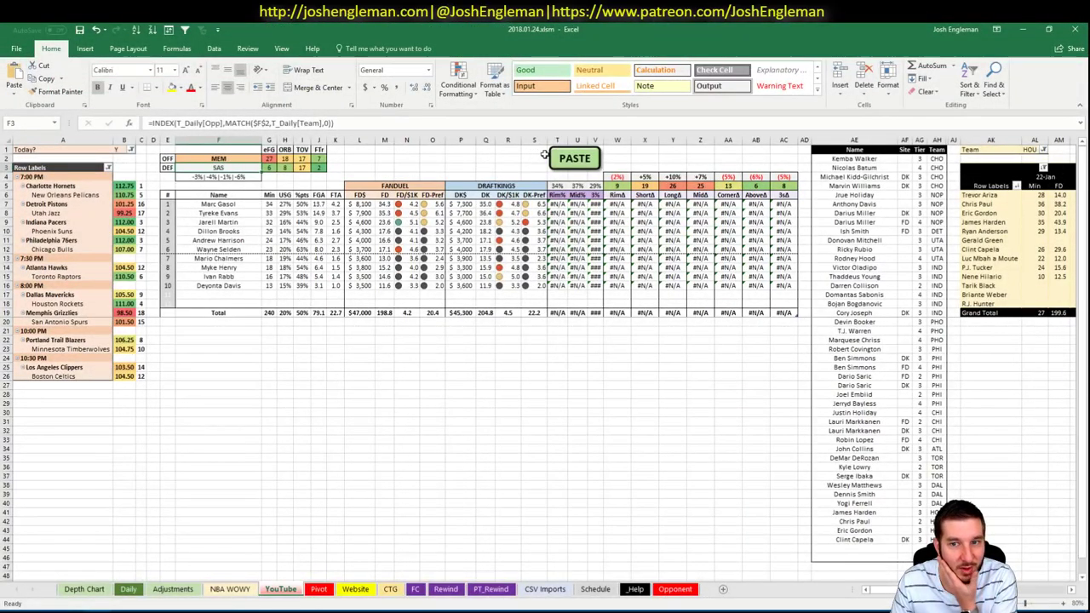
{"action": "left_click", "coordinate": [575, 158]}
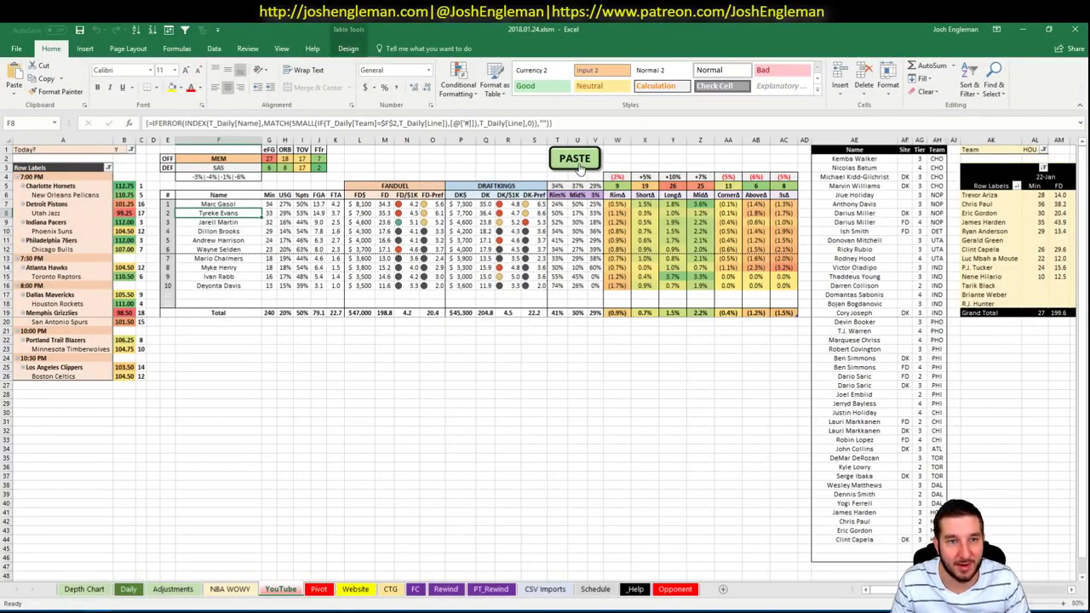
Filter the recent game log pivot table to team MEM
{"action": "left_click", "coordinate": [244, 158]}
{"action": "left_click", "coordinate": [239, 167]}
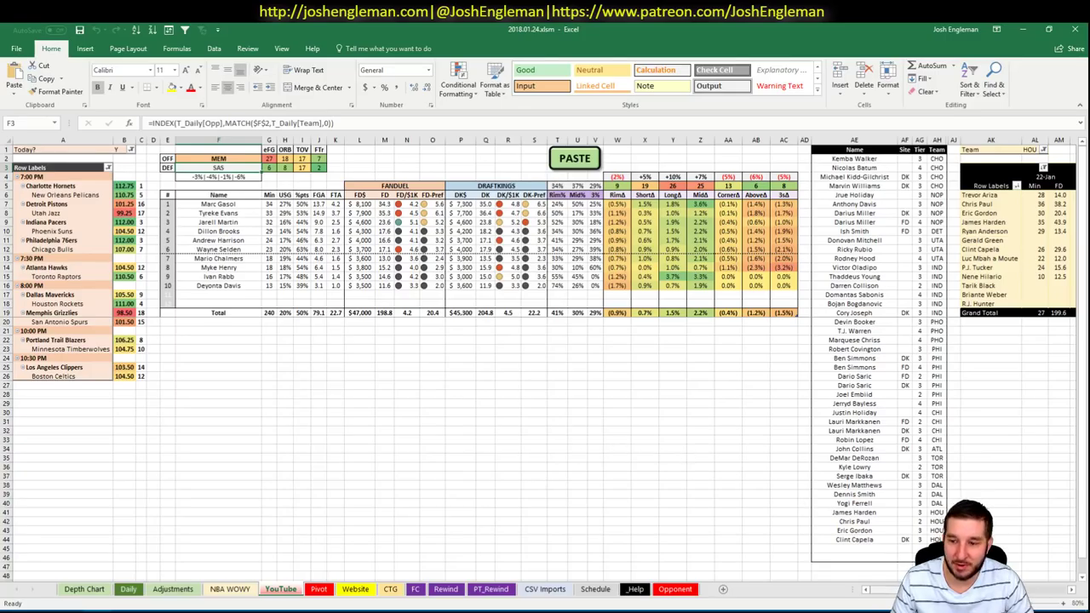
{"action": "scroll", "coordinate": [854, 531], "scroll_direction": "right", "scroll_amount": 6}
{"action": "left_click", "coordinate": [525, 150]}
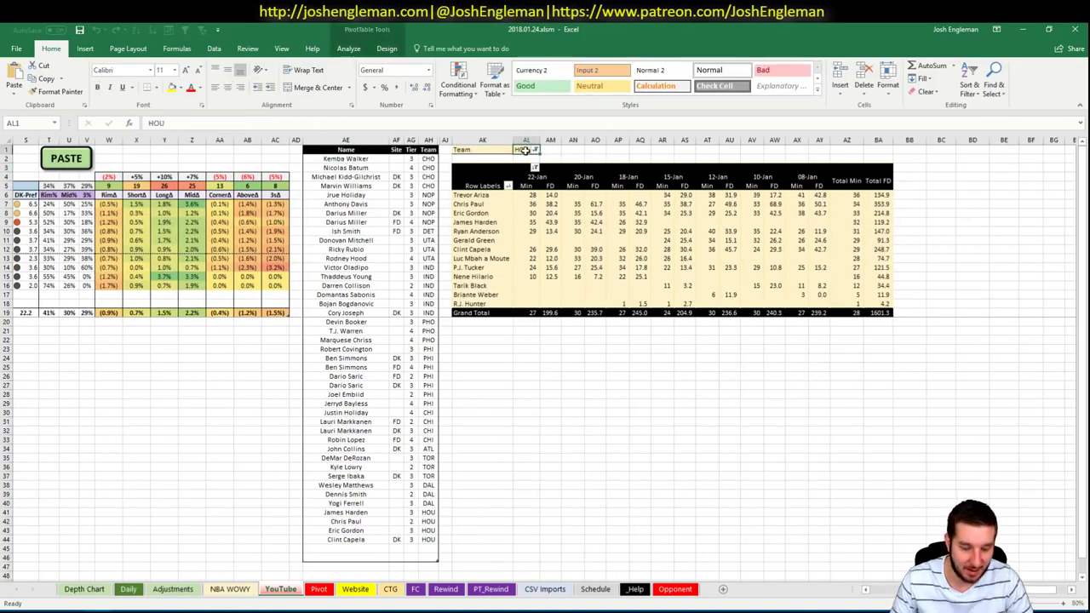
{"action": "type", "text": "MEM"}
{"action": "key", "text": "Return"}
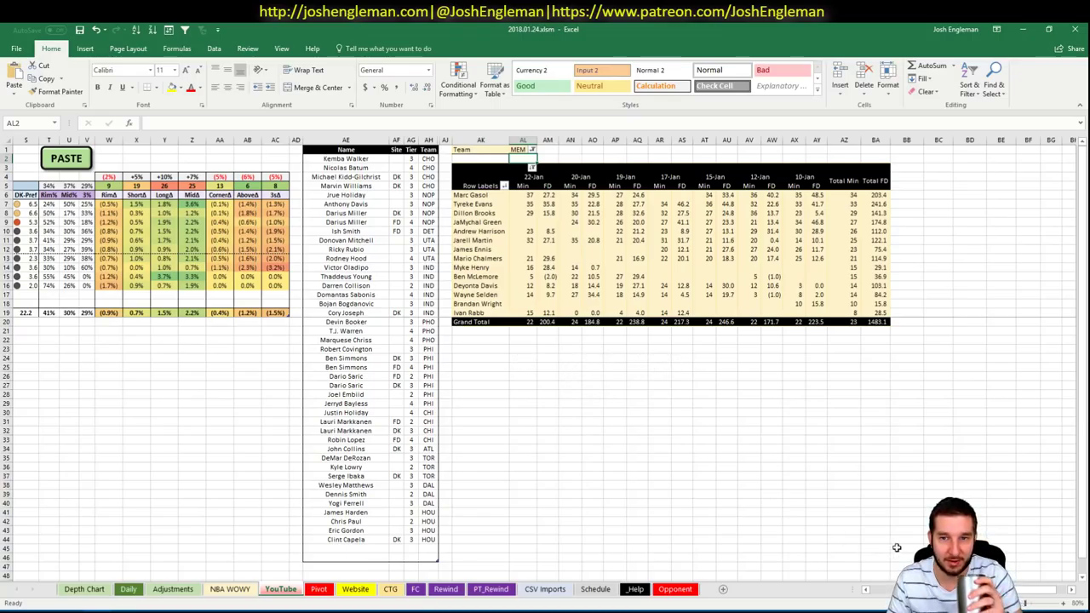
Compare the Memphis game log with the matchup table, and add Tyreke Evans below Clint Capela with tier 3, leaving the site blank
{"action": "scroll", "coordinate": [888, 591], "scroll_direction": "left", "scroll_amount": 6}
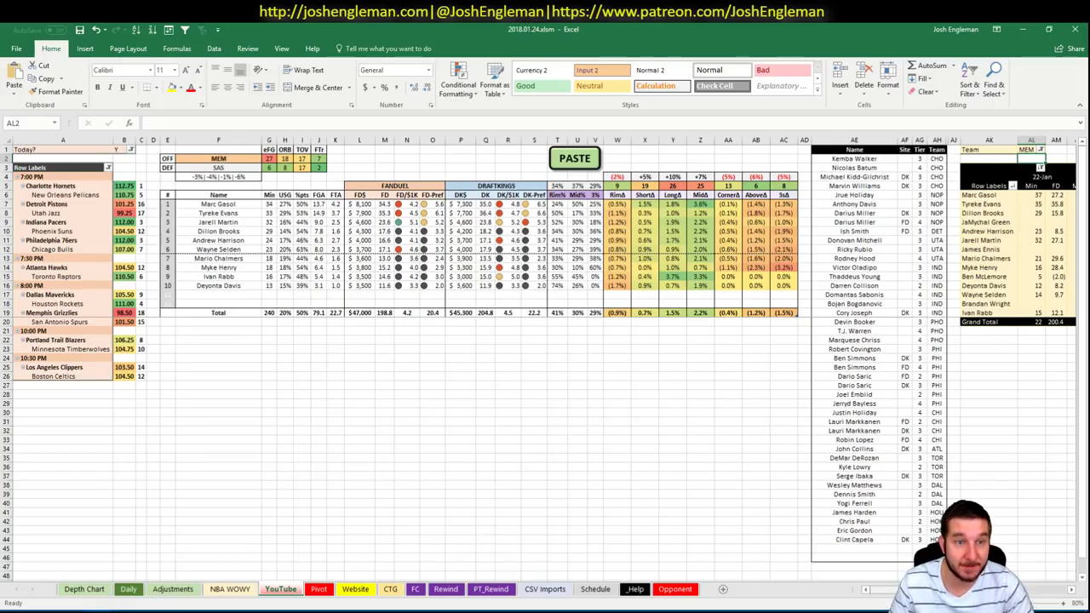
{"action": "scroll", "coordinate": [832, 588], "scroll_direction": "right", "scroll_amount": 5}
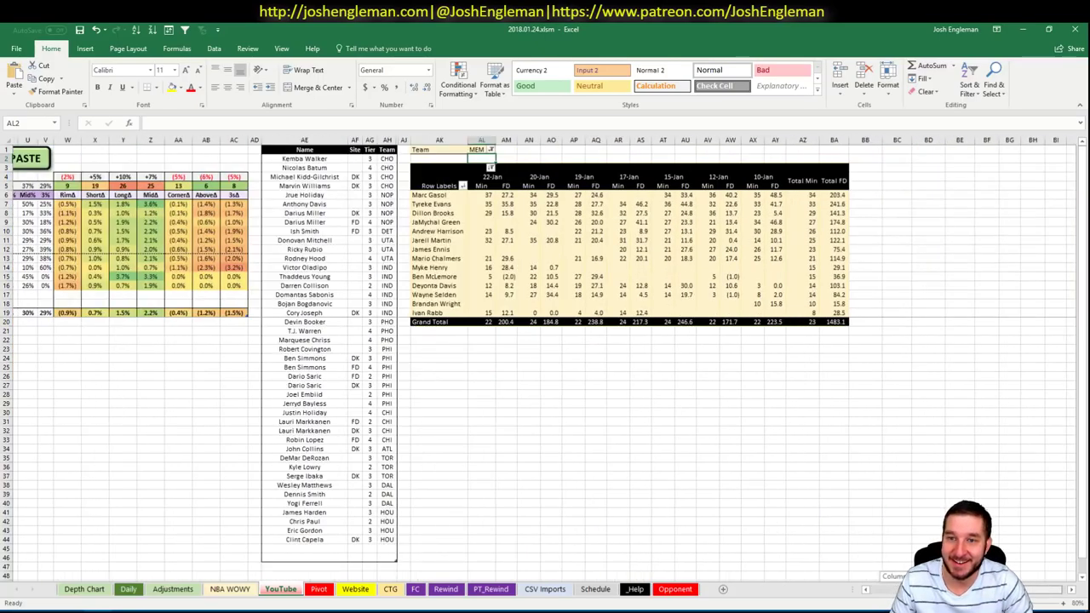
{"action": "scroll", "coordinate": [832, 588], "scroll_direction": "left", "scroll_amount": 5}
{"action": "scroll", "coordinate": [831, 588], "scroll_direction": "right", "scroll_amount": 4}
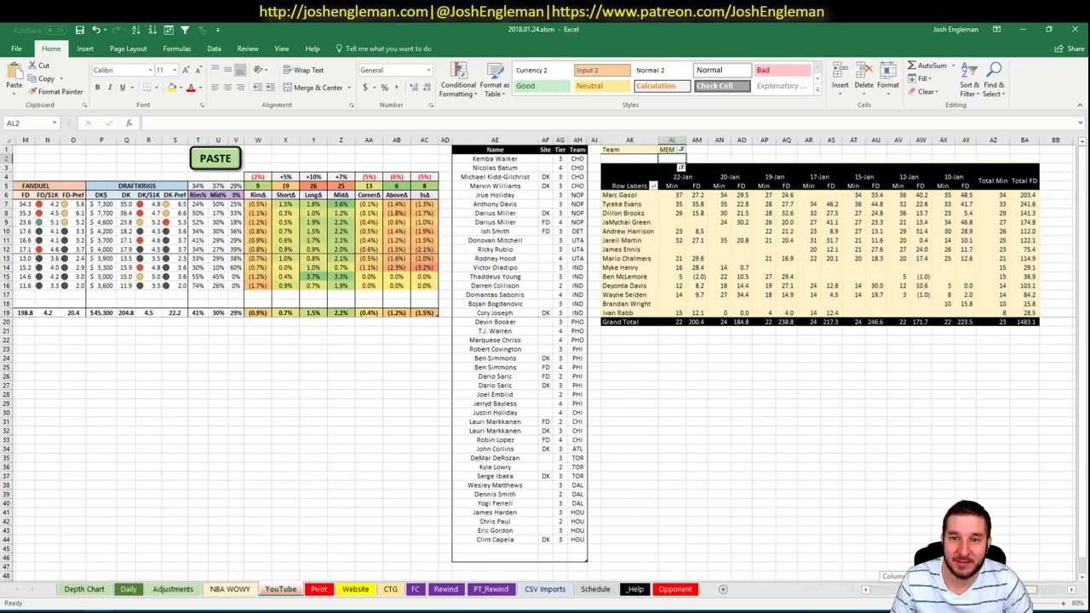
{"action": "scroll", "coordinate": [545, 358], "scroll_direction": "right", "scroll_amount": 3}
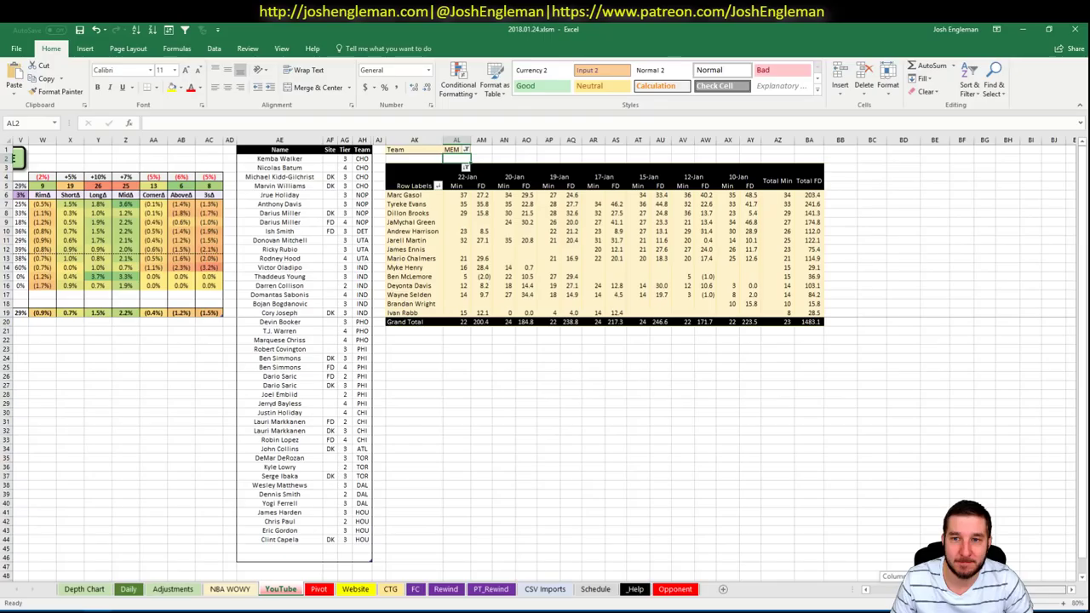
{"action": "scroll", "coordinate": [632, 540], "scroll_direction": "left", "scroll_amount": 7}
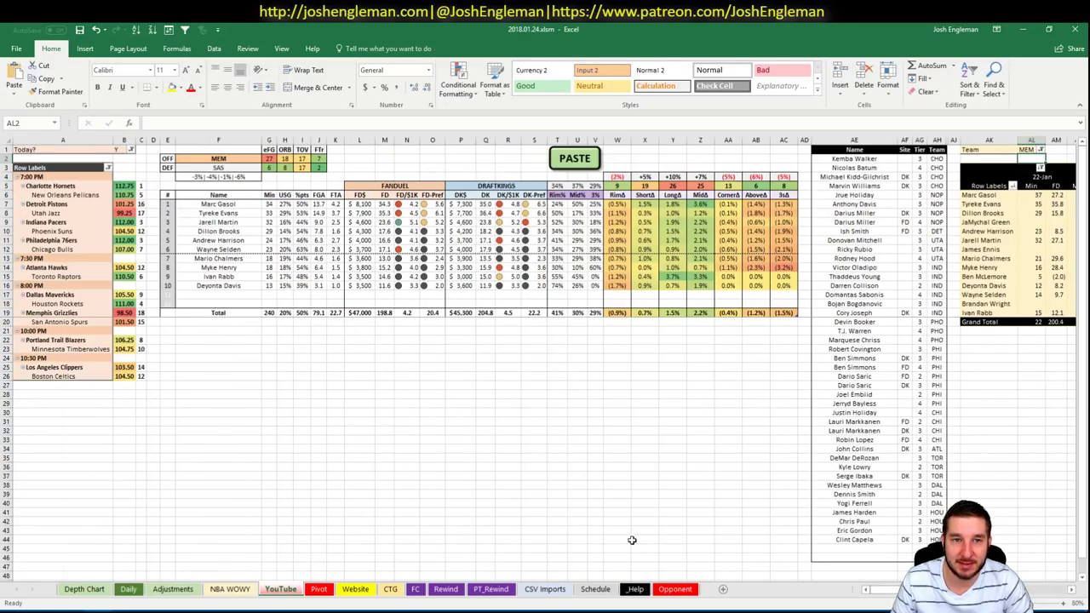
{"action": "left_click", "coordinate": [855, 549]}
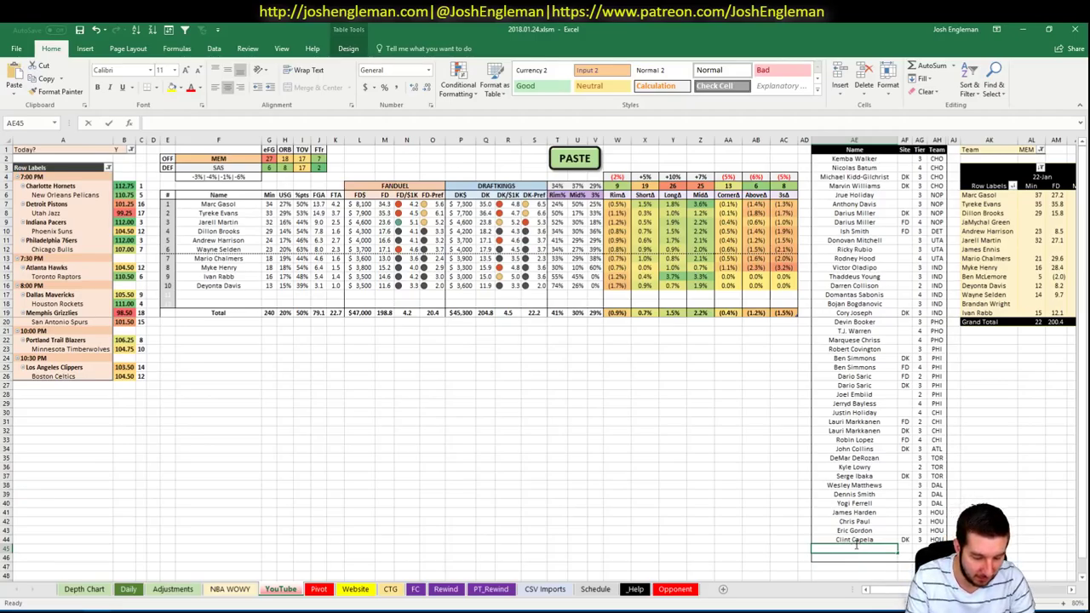
{"action": "type", "text": "Tyreke Evans"}
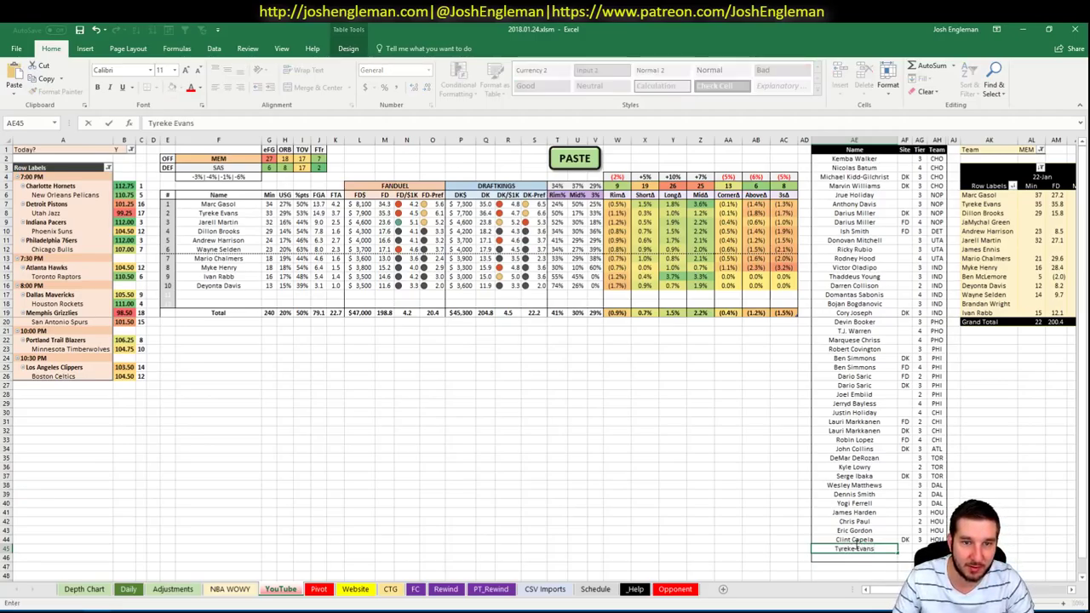
{"action": "key", "text": "Tab"}
{"action": "key", "text": "Tab"}
{"action": "type", "text": "3"}
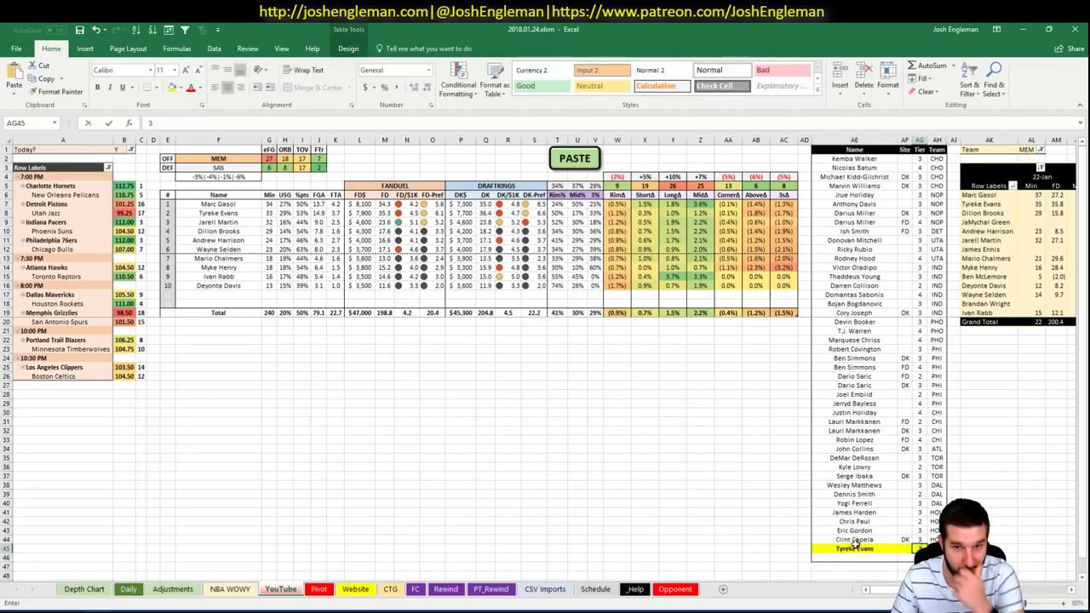
{"action": "key", "text": "Return"}
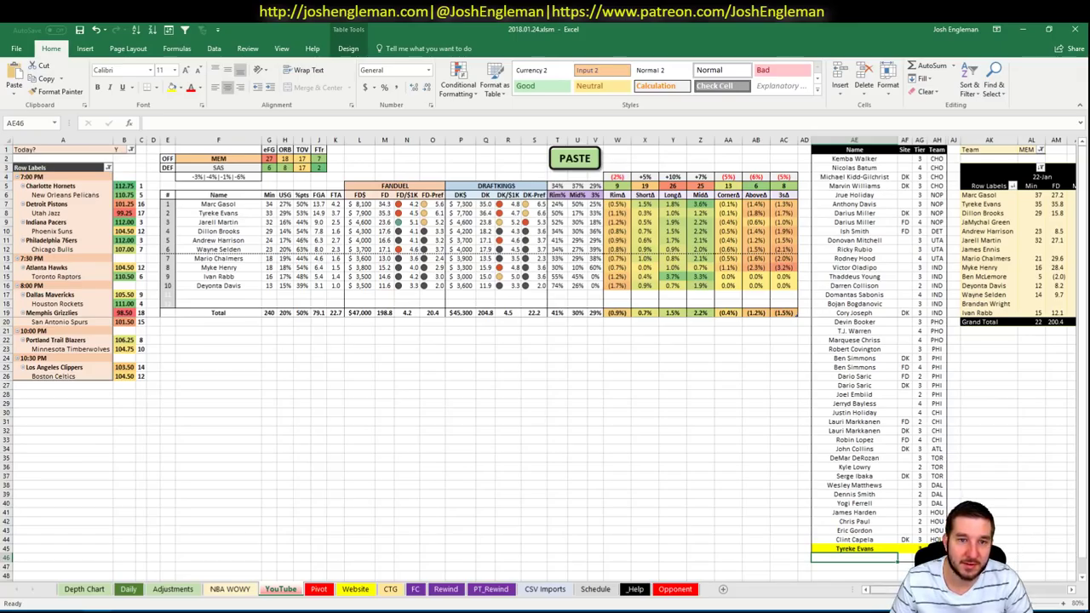
Recheck the Memphis game log and enter Jarrell Martin's name below Tyreke Evans in the shortlist
{"action": "scroll", "coordinate": [545, 357], "scroll_direction": "right", "scroll_amount": 5}
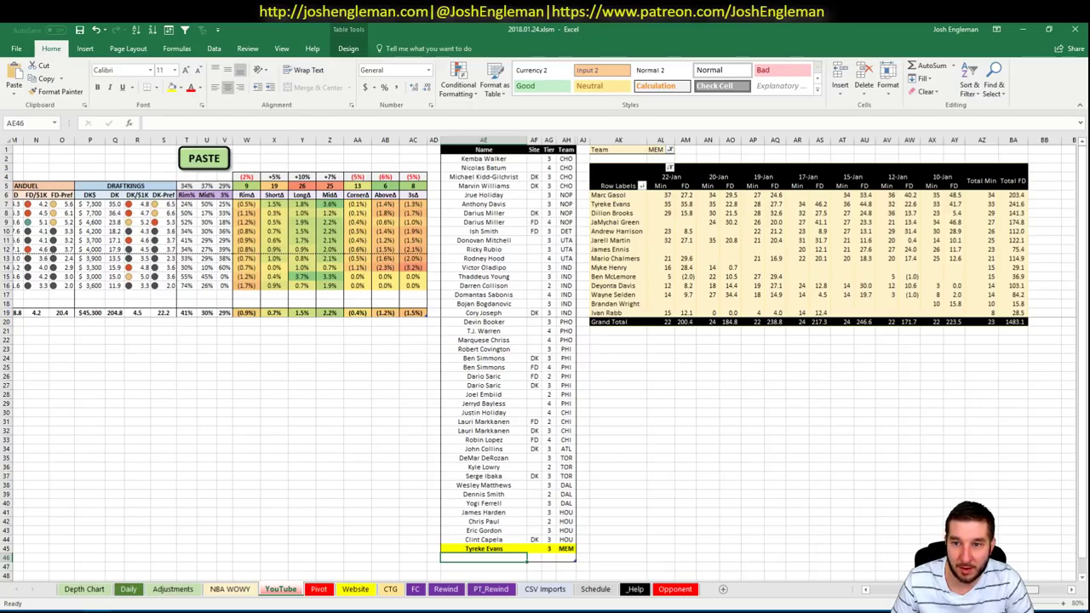
{"action": "scroll", "coordinate": [883, 585], "scroll_direction": "left", "scroll_amount": 5}
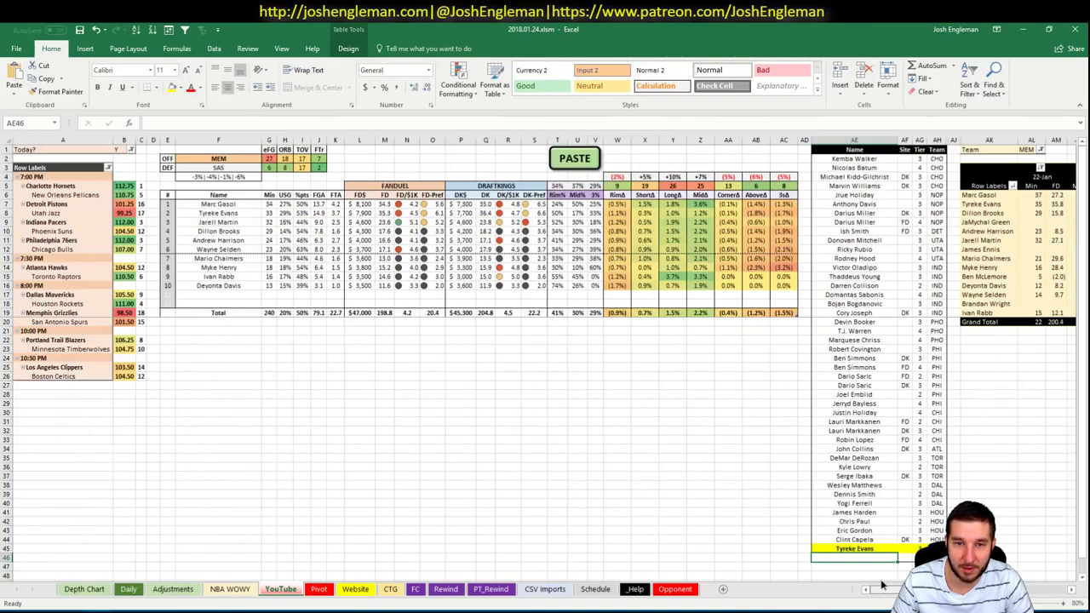
{"action": "type", "text": "Jarrell"}
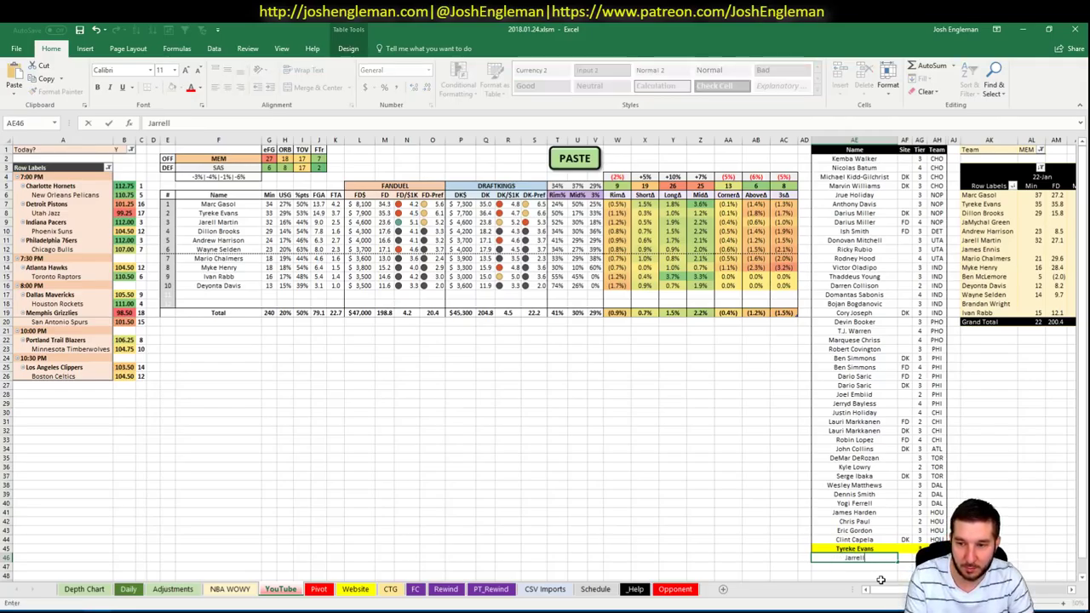
{"action": "type", "text": " Martin"}
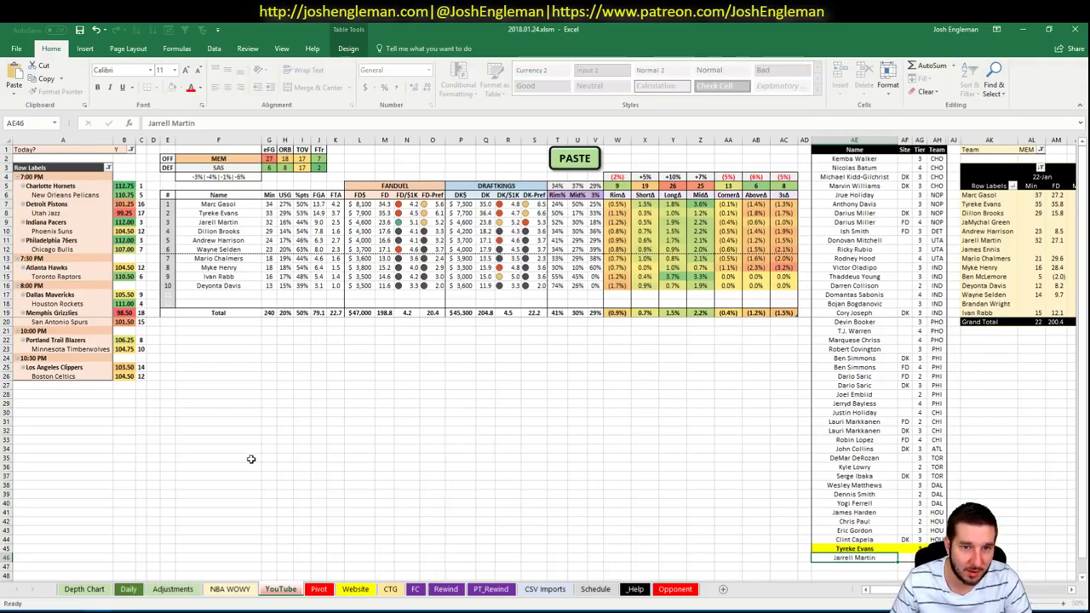
{"action": "key", "text": "Tab"}
Switch to Fantasy Cruncher, limit the players to PF, and open Jarell Martin's news and game log
{"action": "key", "text": "alt+Tab"}
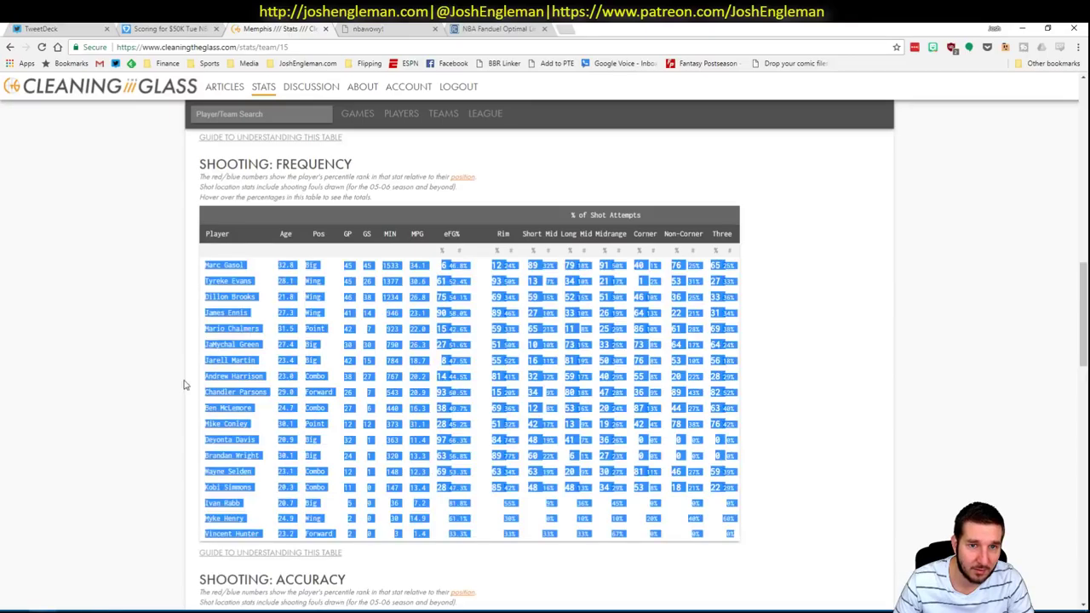
{"action": "key", "text": "ctrl+Tab"}
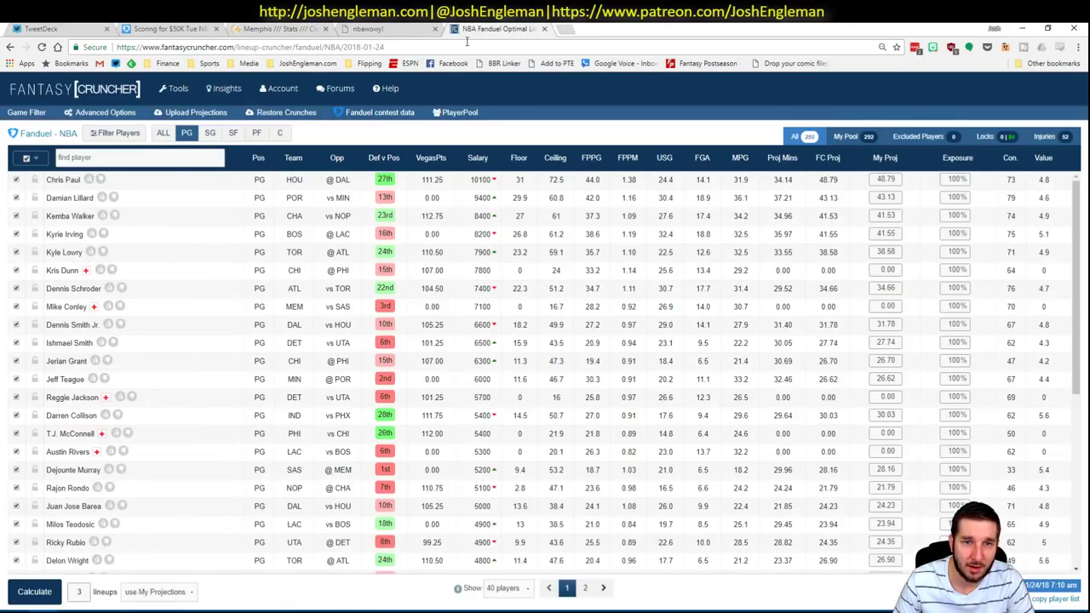
{"action": "left_click", "coordinate": [241, 138]}
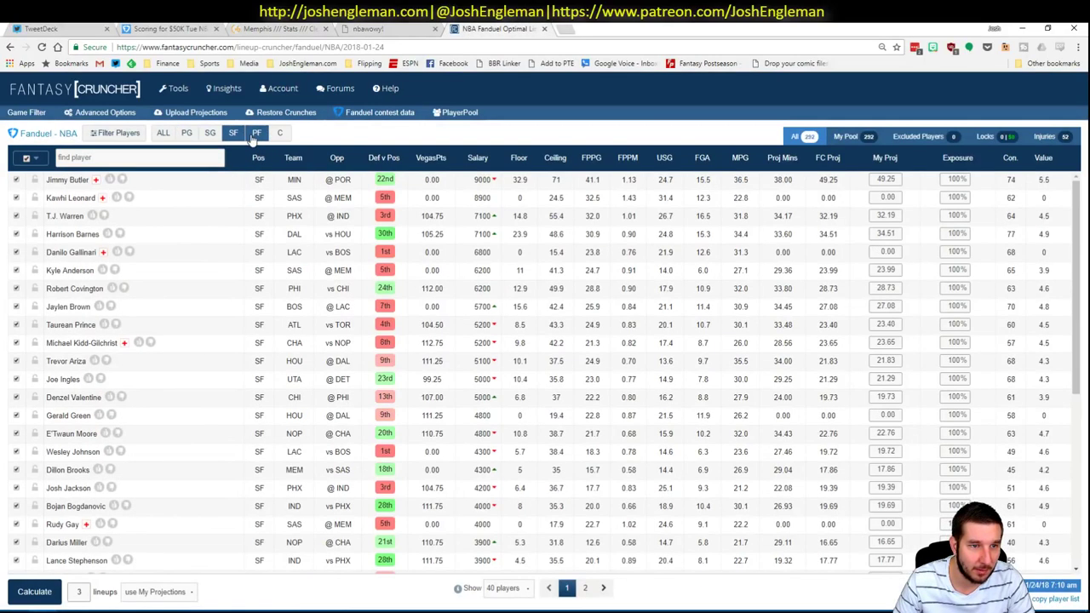
{"action": "left_click", "coordinate": [255, 135]}
{"action": "scroll", "coordinate": [149, 477], "scroll_direction": "down", "scroll_amount": 3}
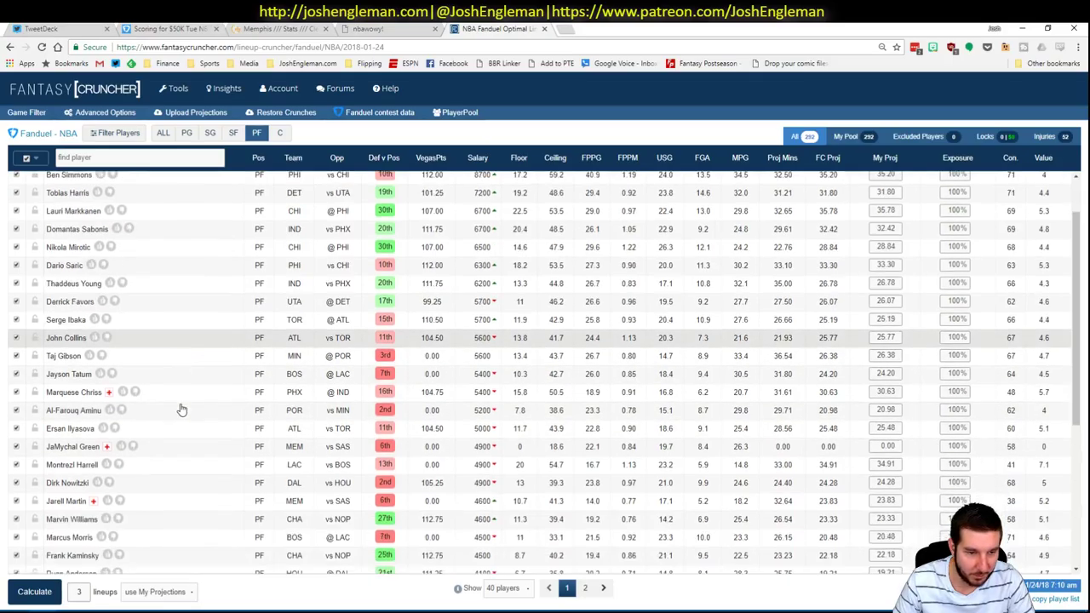
{"action": "left_click", "coordinate": [74, 391]}
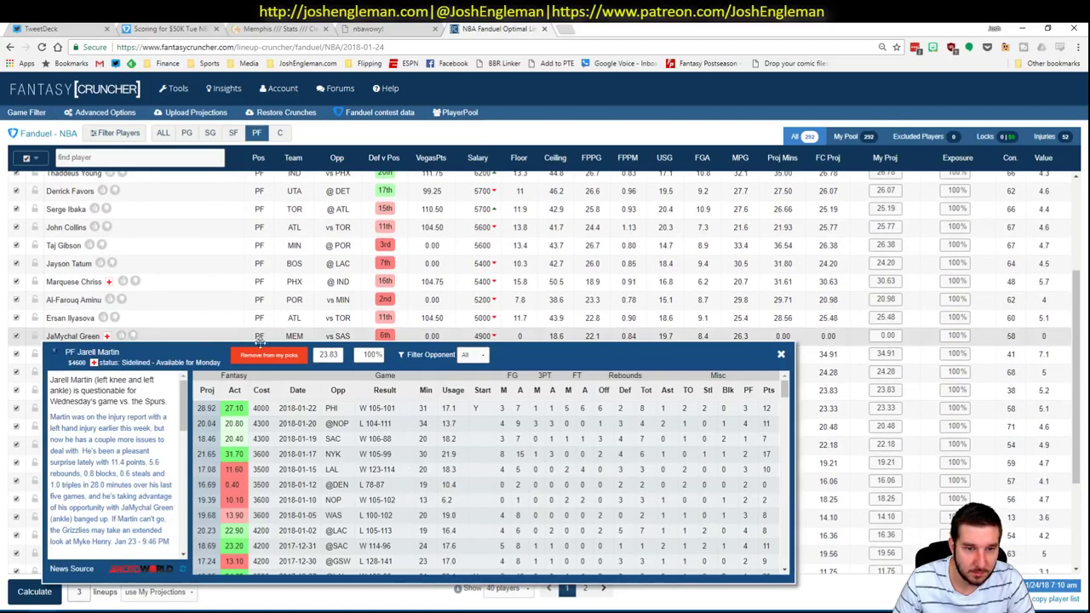
Return to the DFS workbook, correct the last shortlist name to Jarell Martin and give him tier 3, leaving the site blank
{"action": "left_click", "coordinate": [781, 356]}
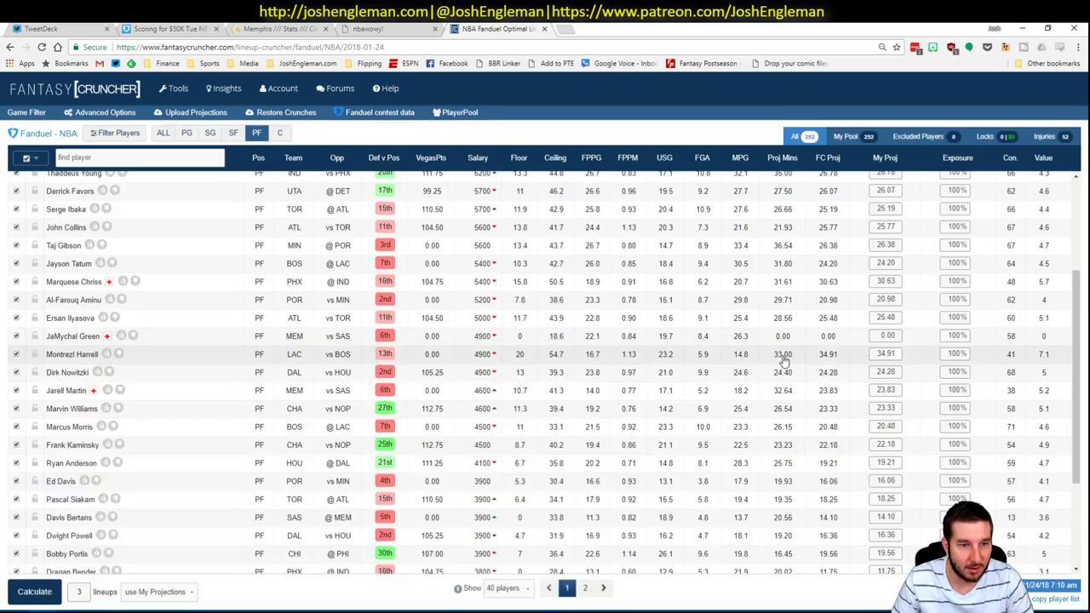
{"action": "key", "text": "alt+Tab"}
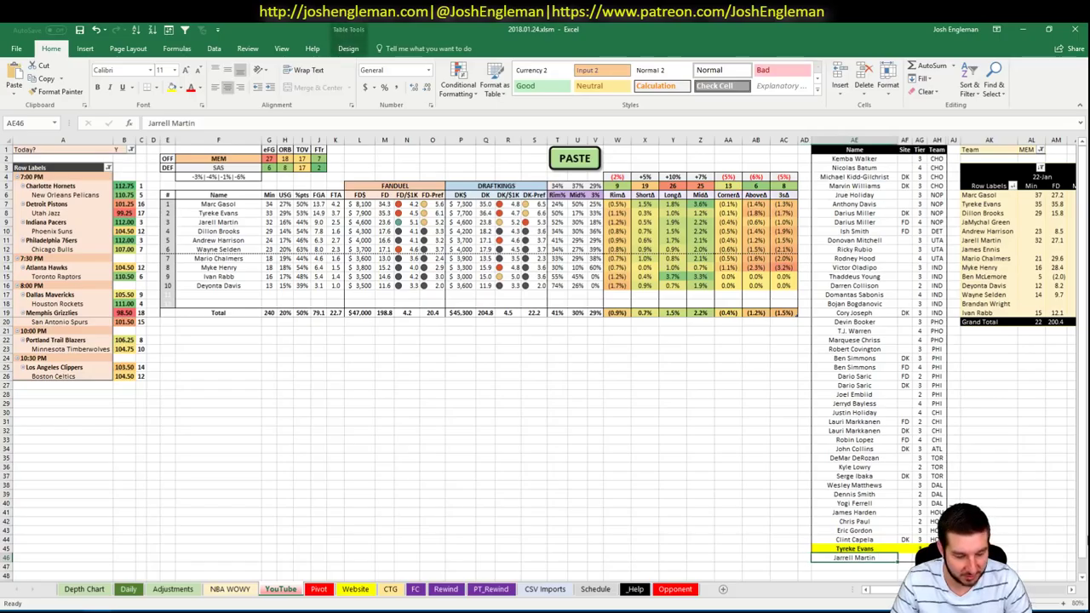
{"action": "key", "text": "F2"}
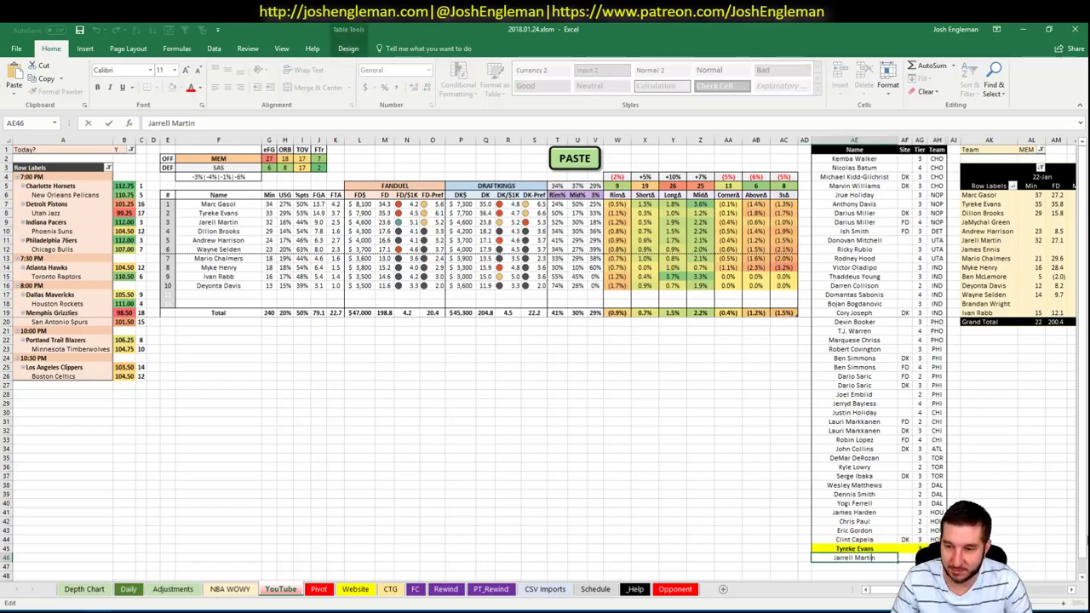
{"action": "left_click", "coordinate": [843, 558]}
{"action": "key", "text": "BackSpace"}
{"action": "left_click", "coordinate": [918, 557]}
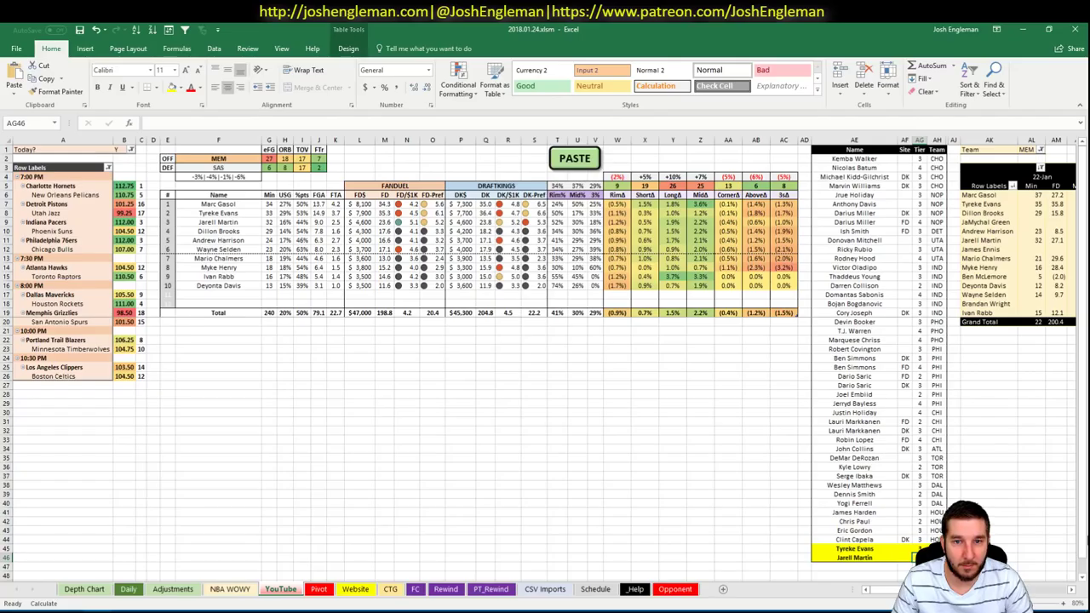
{"action": "type", "text": "3"}
{"action": "key", "text": "Return"}
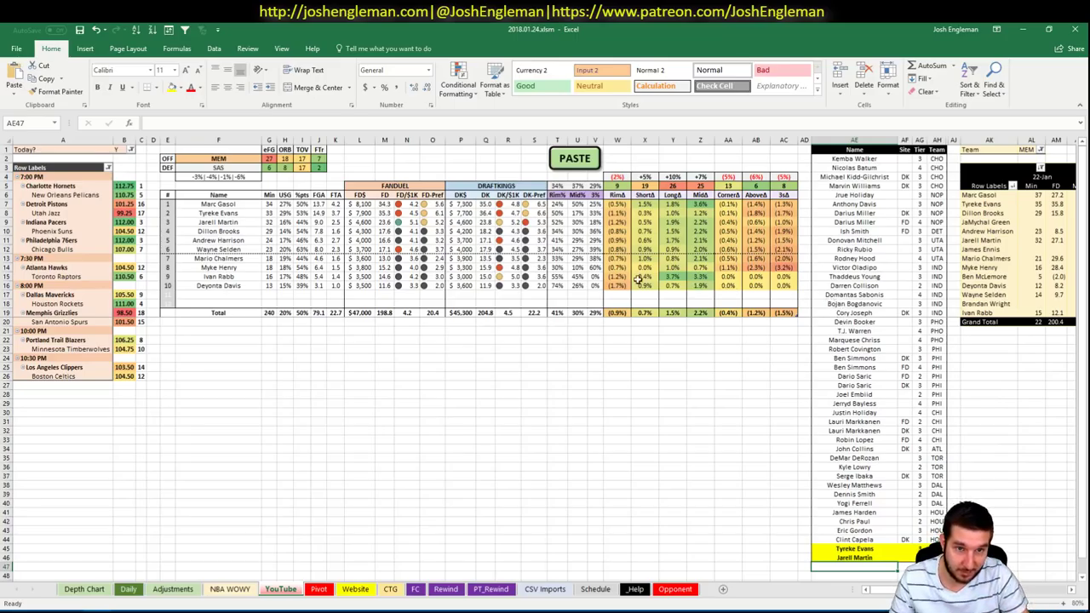
Set the offensive team in the matchup table to SAS
{"action": "left_click", "coordinate": [578, 384]}
{"action": "left_click", "coordinate": [257, 162]}
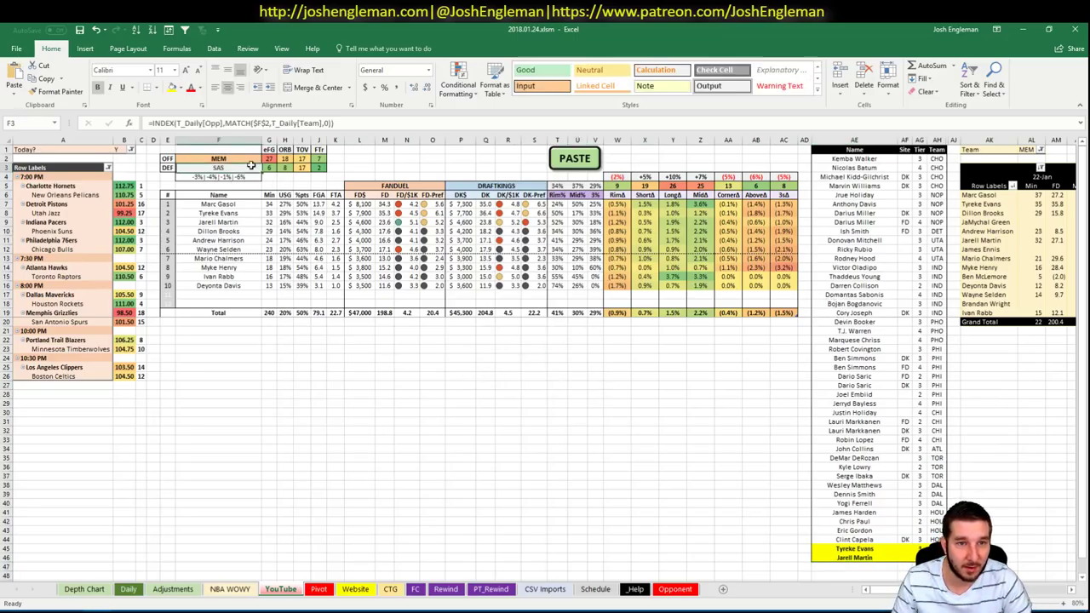
{"action": "type", "text": "SAS"}
{"action": "key", "text": "Return"}
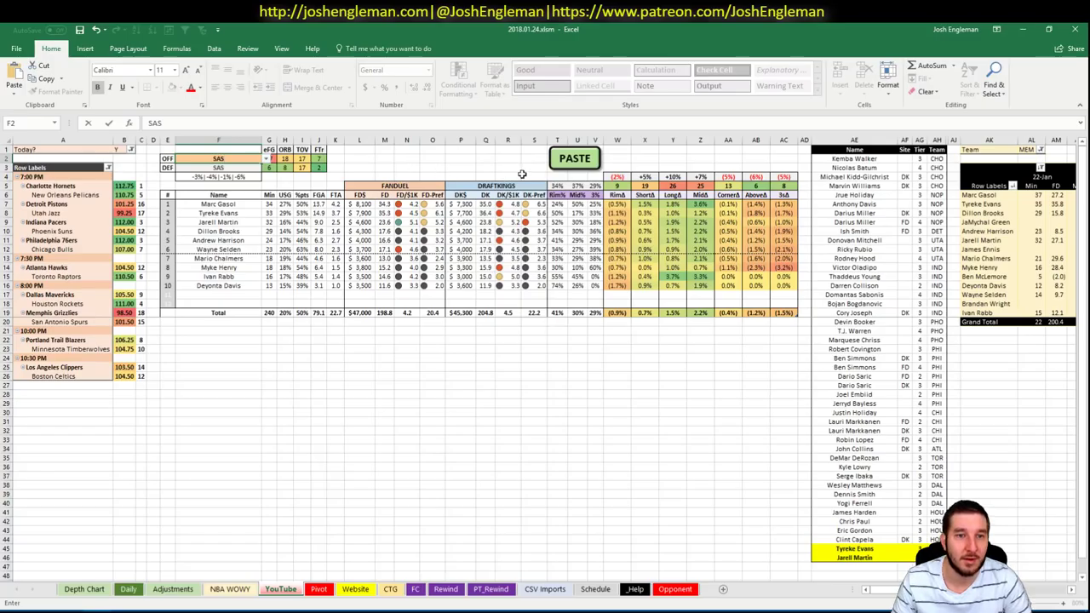
{"action": "left_click", "coordinate": [284, 403]}
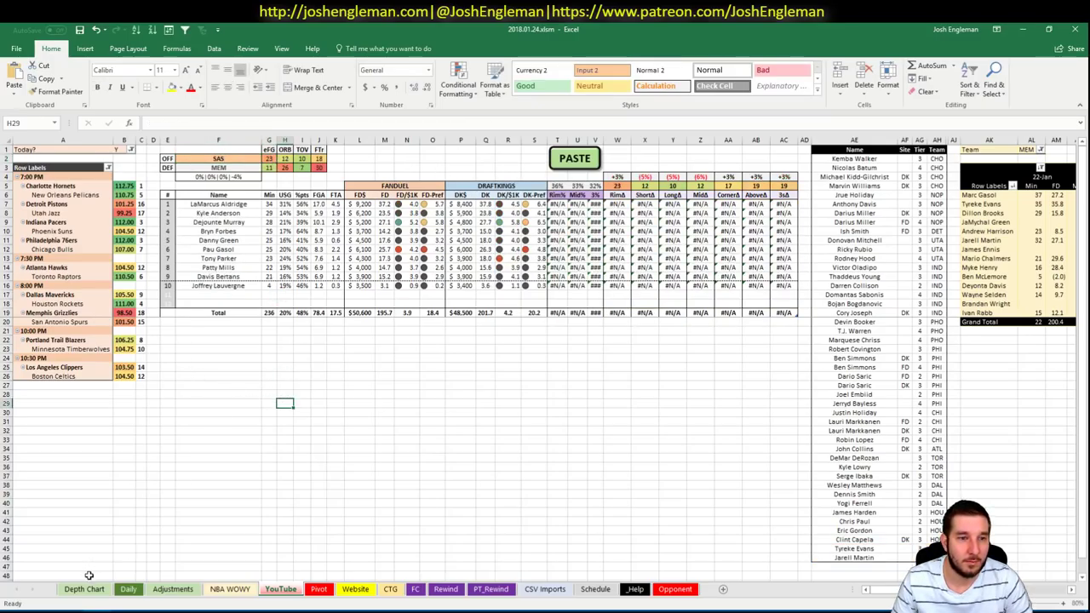
Switch to Cleaning the Glass in the browser and open the San Antonio Spurs' stats page by searching for "spurs"
{"action": "key", "text": "alt+Tab"}
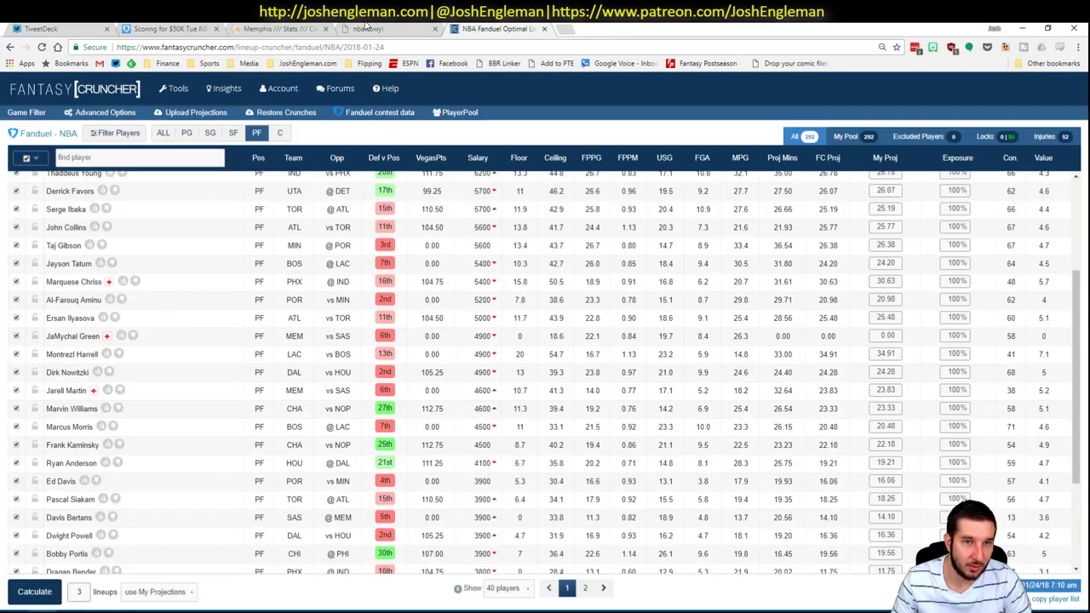
{"action": "left_click", "coordinate": [276, 29]}
{"action": "left_click", "coordinate": [237, 121]}
{"action": "type", "text": "spurs"}
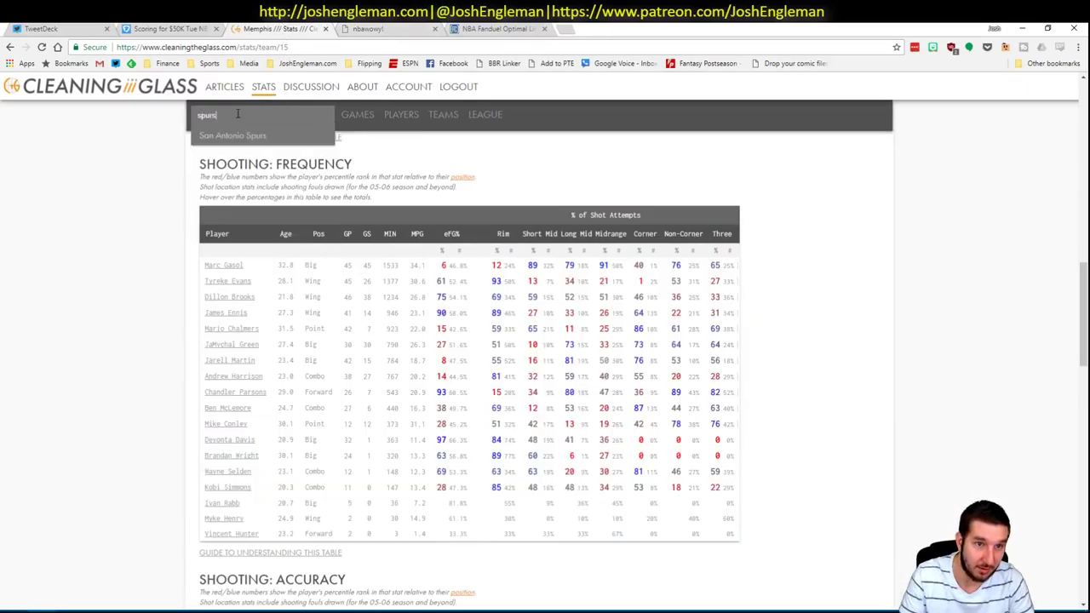
{"action": "key", "text": "Down"}
{"action": "key", "text": "Return"}
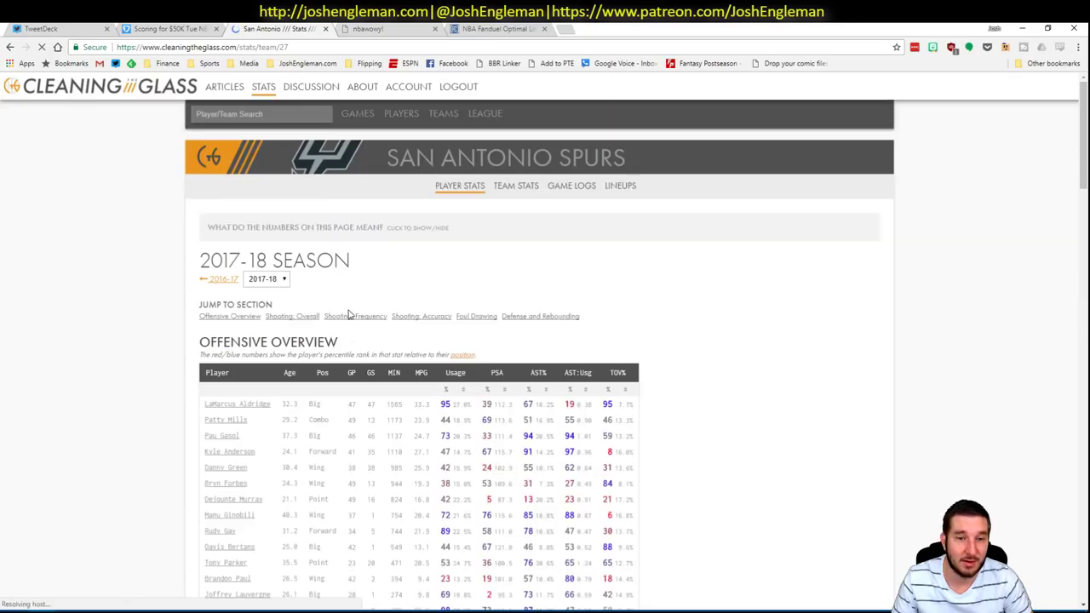
Copy the Spurs' shooting frequency table and paste it into the workbook to fill the matchup table's shot-location columns
{"action": "scroll", "coordinate": [348, 315], "scroll_direction": "down", "scroll_amount": 10}
{"action": "left_click_drag", "start_coordinate": [722, 509], "coordinate": [202, 271]}
{"action": "key", "text": "ctrl+c"}
{"action": "key", "text": "alt+Tab"}
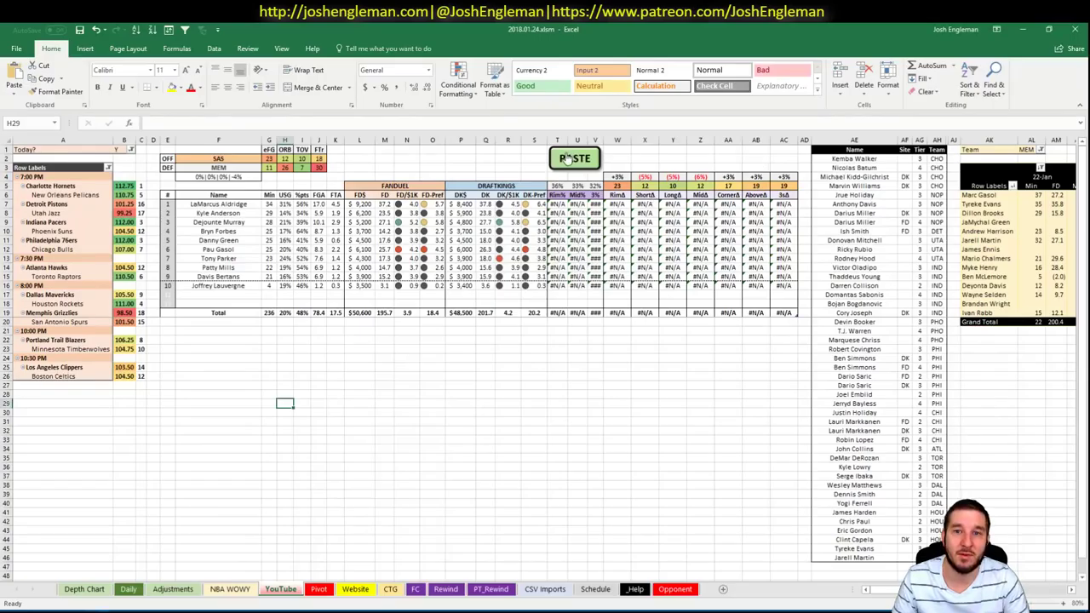
{"action": "left_click", "coordinate": [578, 421]}
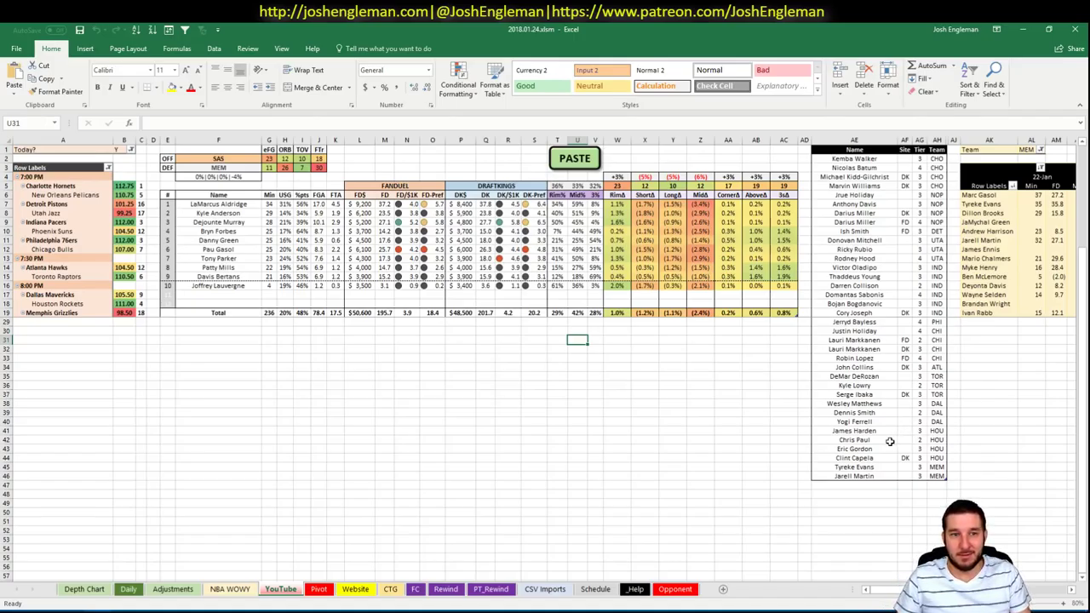
Add Dejounte Murray below Jarell Martin in the shortlist with tier 2, leaving the site blank
{"action": "left_click", "coordinate": [861, 486]}
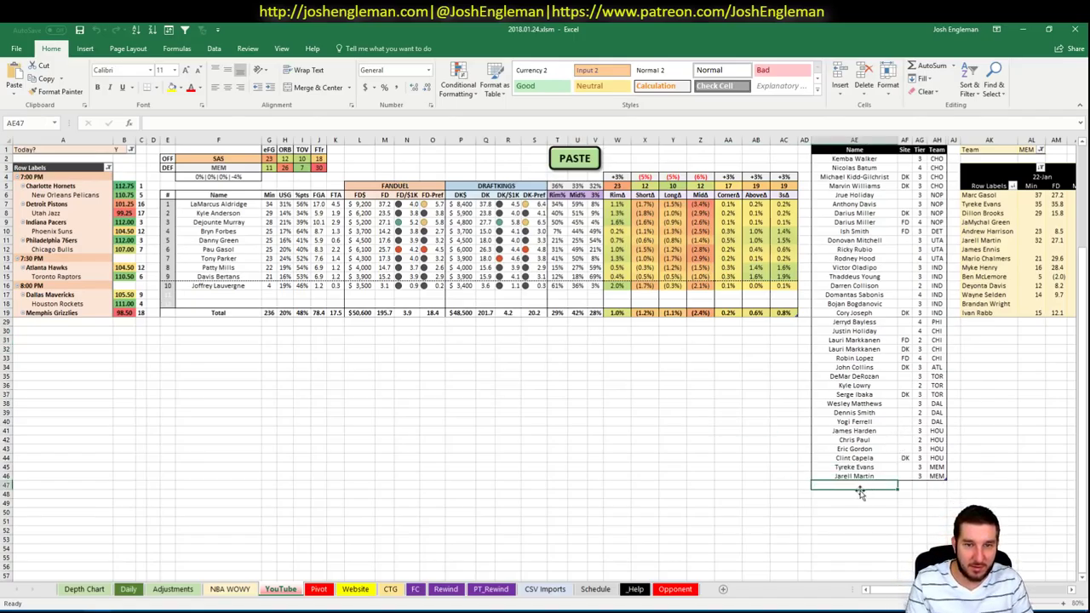
{"action": "type", "text": "Dejounte Myr"}
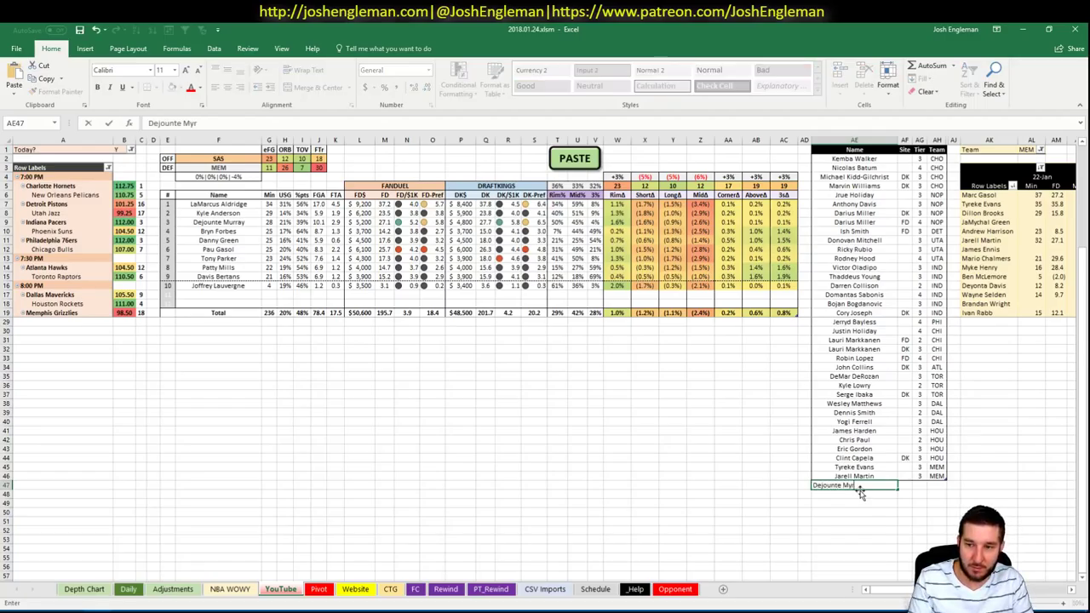
{"action": "key", "text": "BackSpace"}
{"action": "key", "text": "BackSpace"}
{"action": "type", "text": "urray"}
{"action": "key", "text": "Tab"}
{"action": "key", "text": "Tab"}
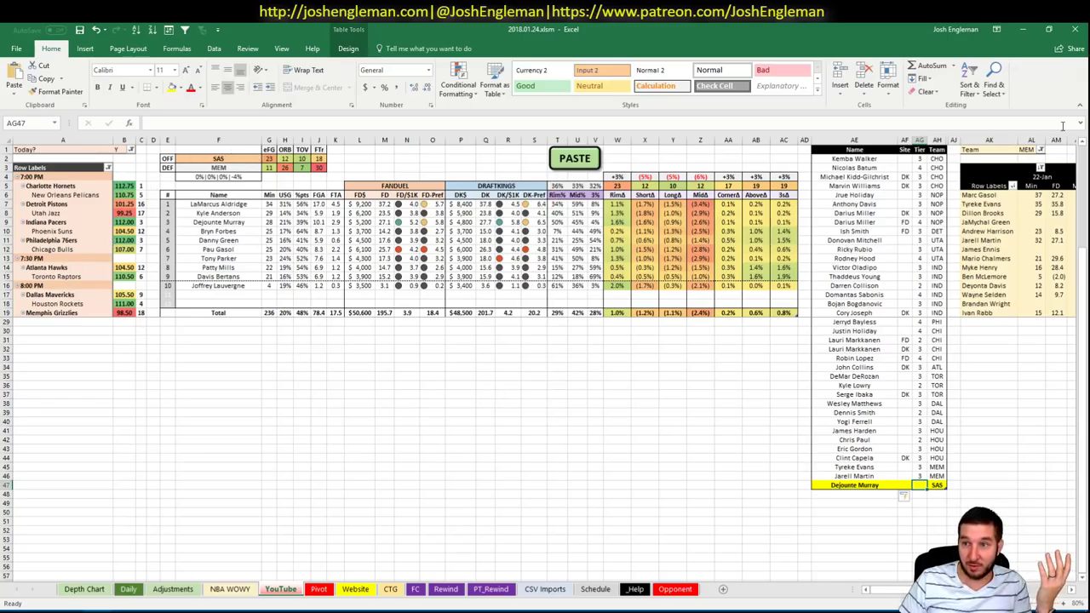
{"action": "left_click", "coordinate": [1030, 150]}
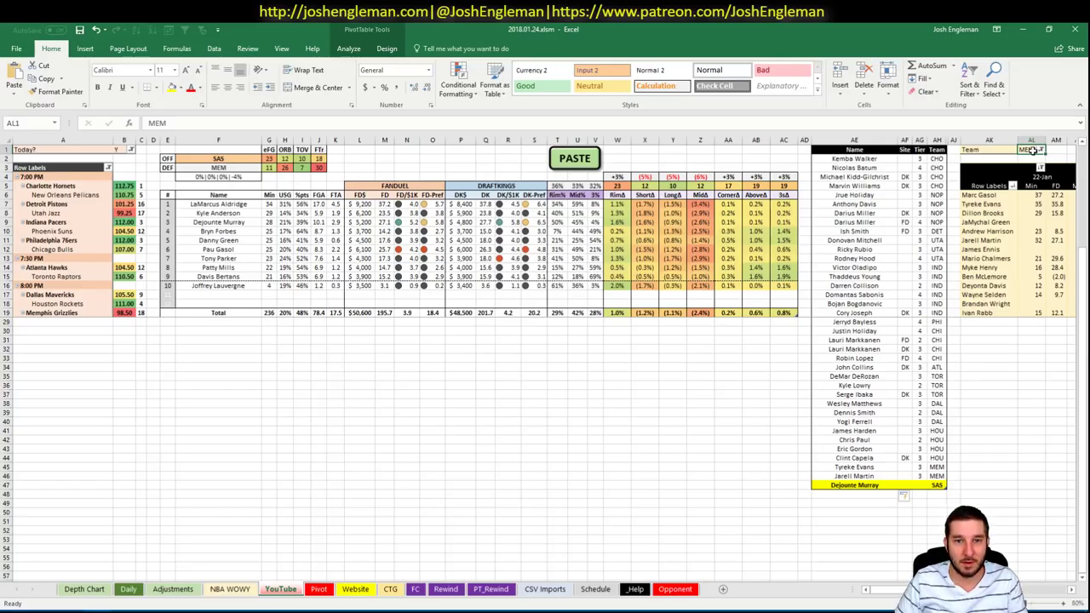
{"action": "left_click", "coordinate": [926, 484]}
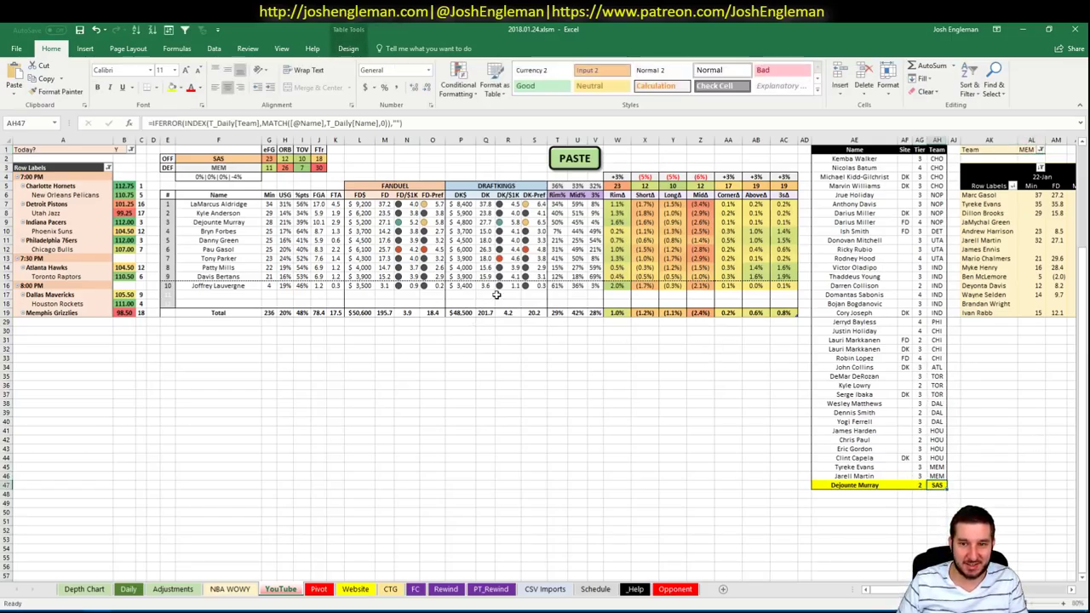
{"action": "left_click", "coordinate": [484, 349]}
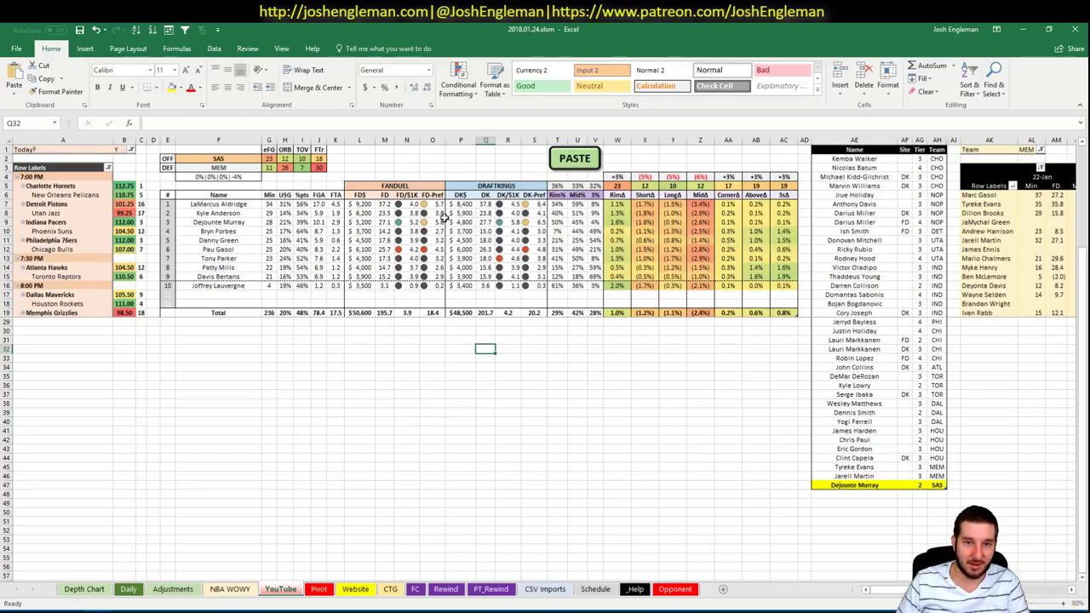
Filter the recent game log pivot table to team SAS and review the Spurs' minutes and FanDuel points by date
{"action": "left_click", "coordinate": [1028, 147]}
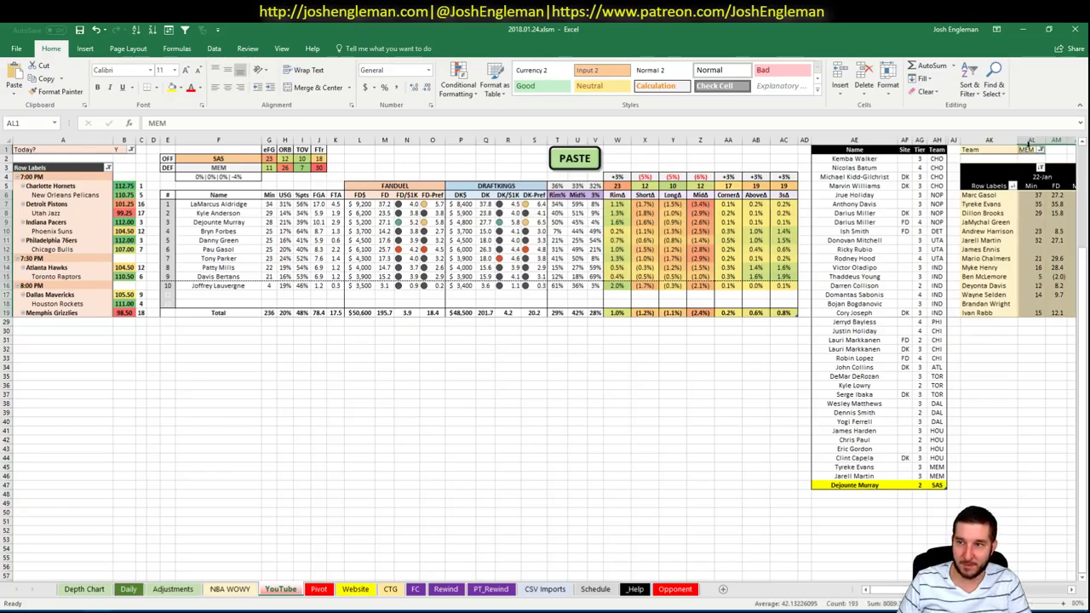
{"action": "type", "text": "SAS"}
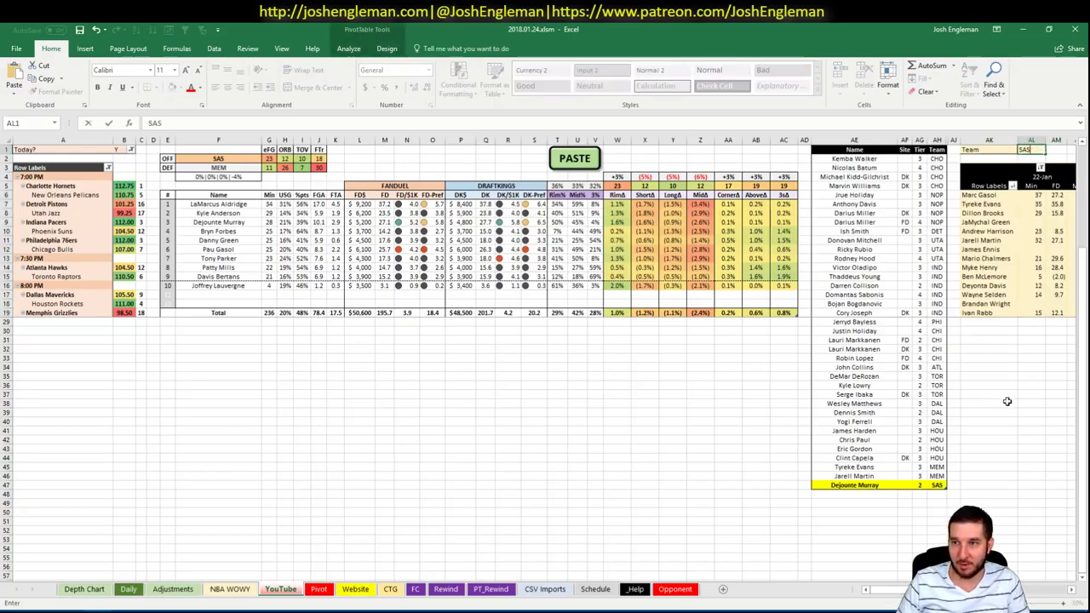
{"action": "key", "text": "Tab"}
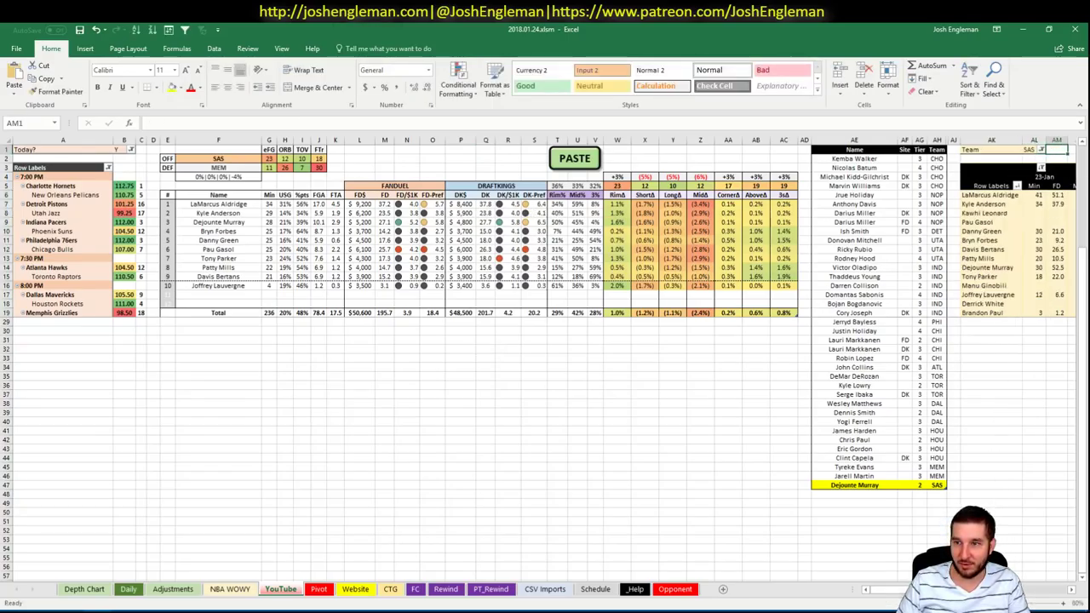
{"action": "scroll", "coordinate": [545, 357], "scroll_direction": "right", "scroll_amount": 3}
{"action": "scroll", "coordinate": [1033, 595], "scroll_direction": "right", "scroll_amount": 3}
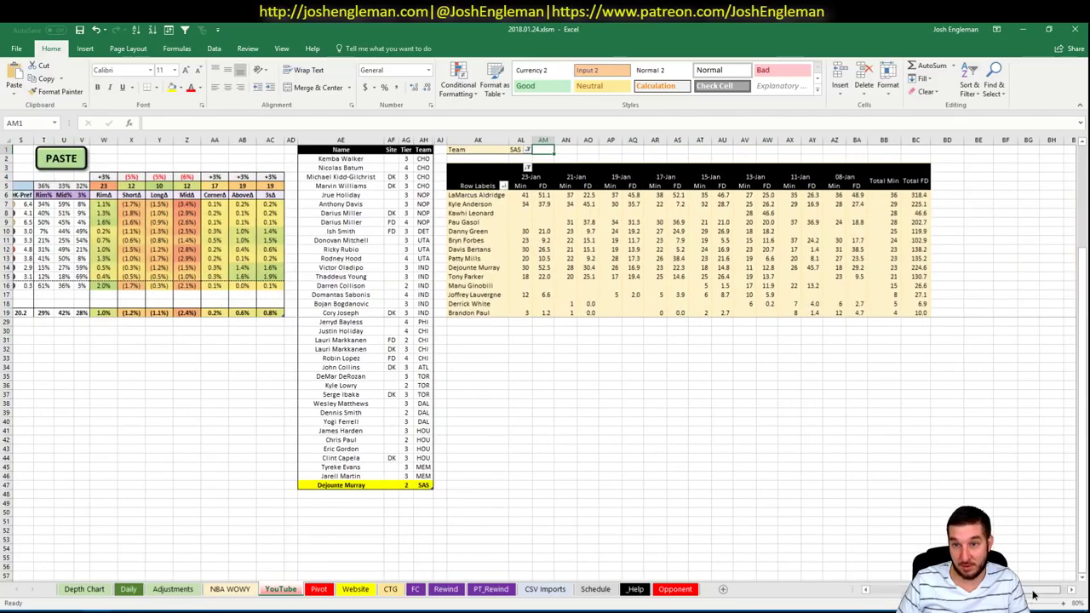
{"action": "key", "text": "ctrl+Page_Up"}
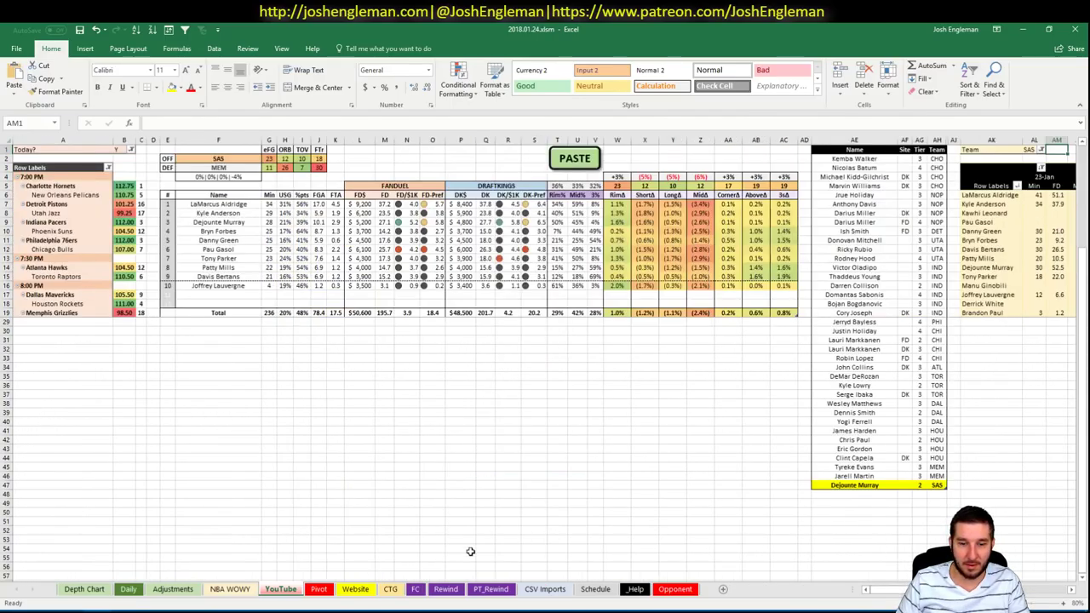
Set the player filter on the CSV Imports sheet to Kyle Anderson, examine his minutes and FPPM chart, and return to the matchup sheet
{"action": "left_click", "coordinate": [545, 589]}
{"action": "key", "text": "Up"}
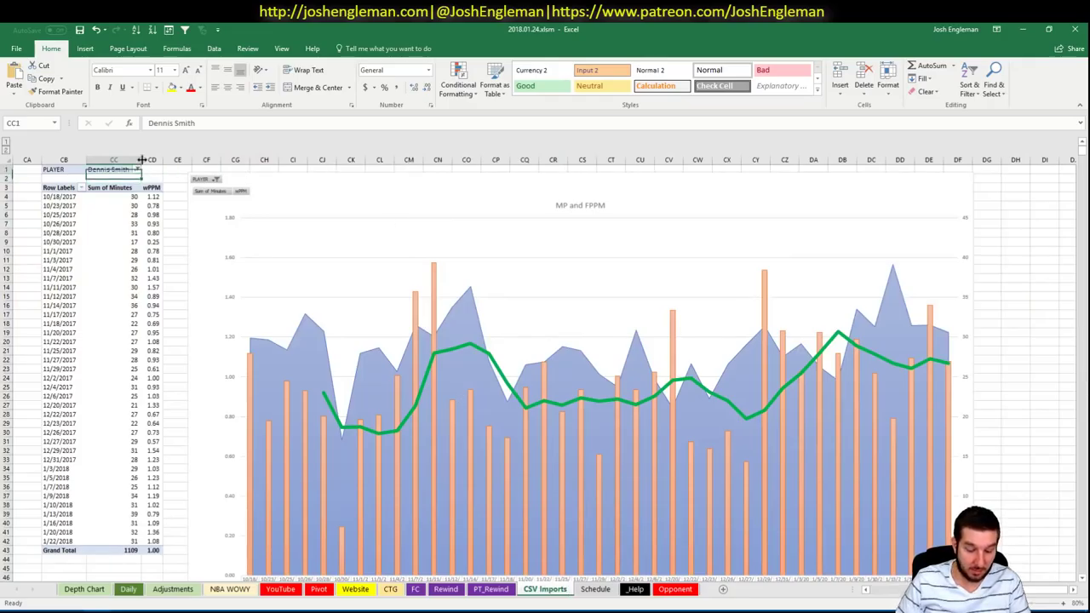
{"action": "type", "text": "Kyle Anderson"}
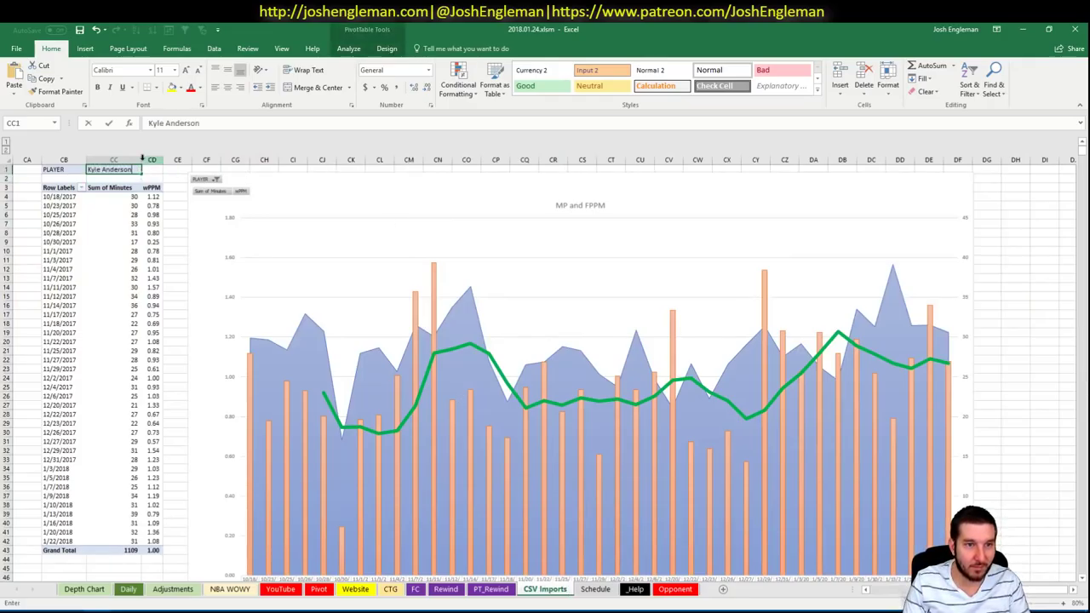
{"action": "key", "text": "Return"}
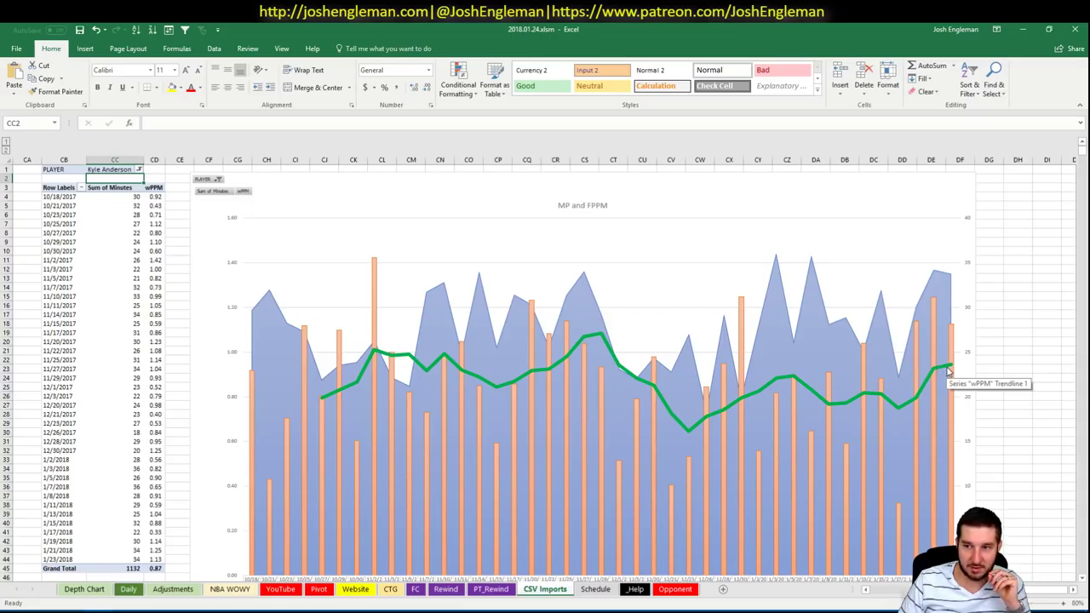
{"action": "left_click", "coordinate": [281, 590]}
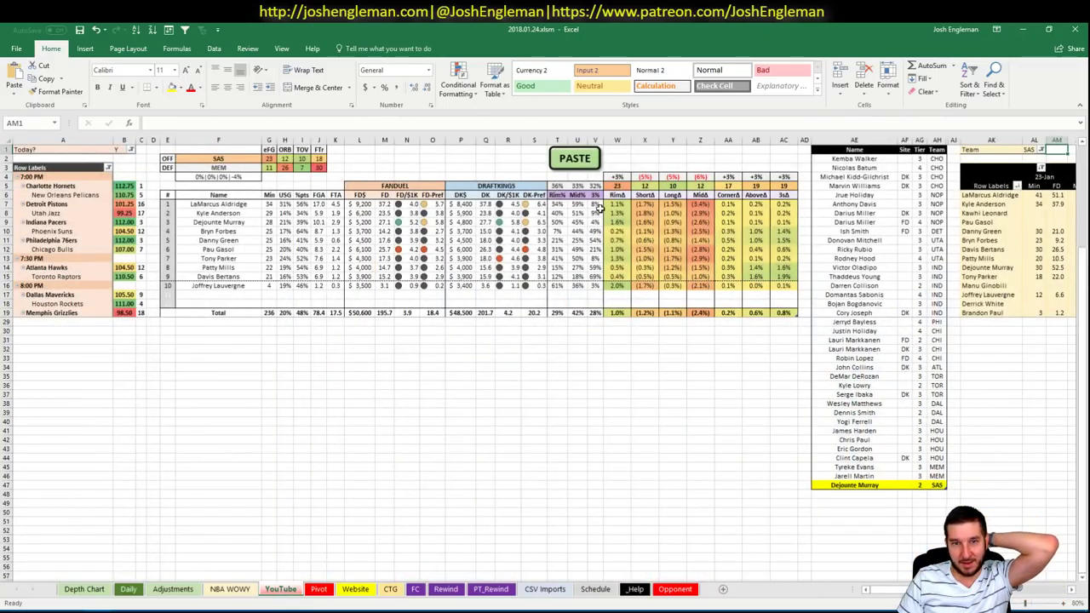
Examine the San Antonio players' projections on the Pivot sheet, glance through the Daily and adjustment sheets, and return to the matchup sheet
{"action": "left_click", "coordinate": [319, 589]}
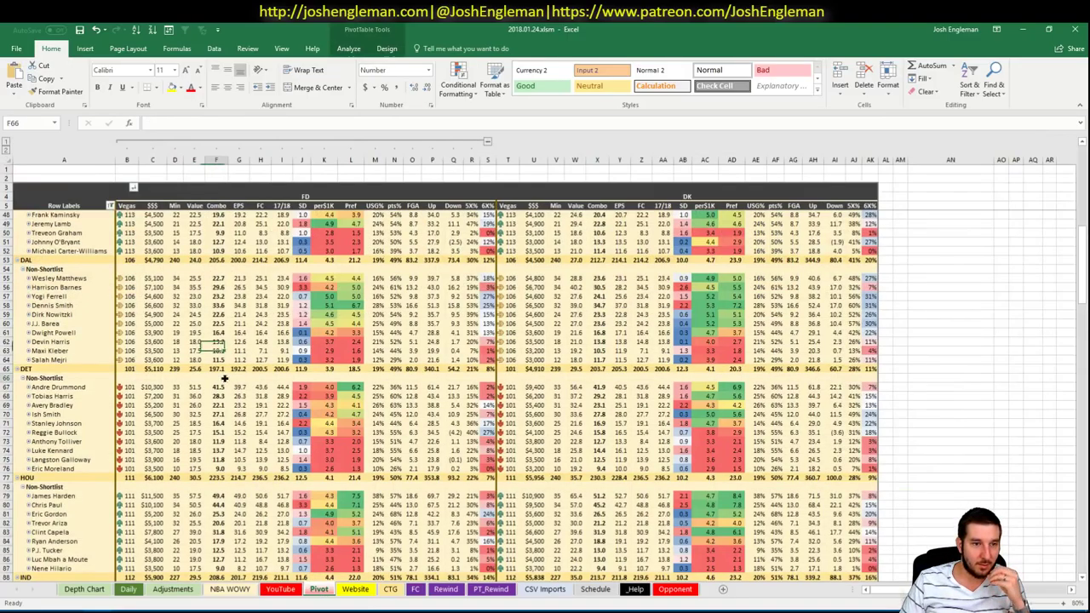
{"action": "scroll", "coordinate": [230, 383], "scroll_direction": "down", "scroll_amount": 20}
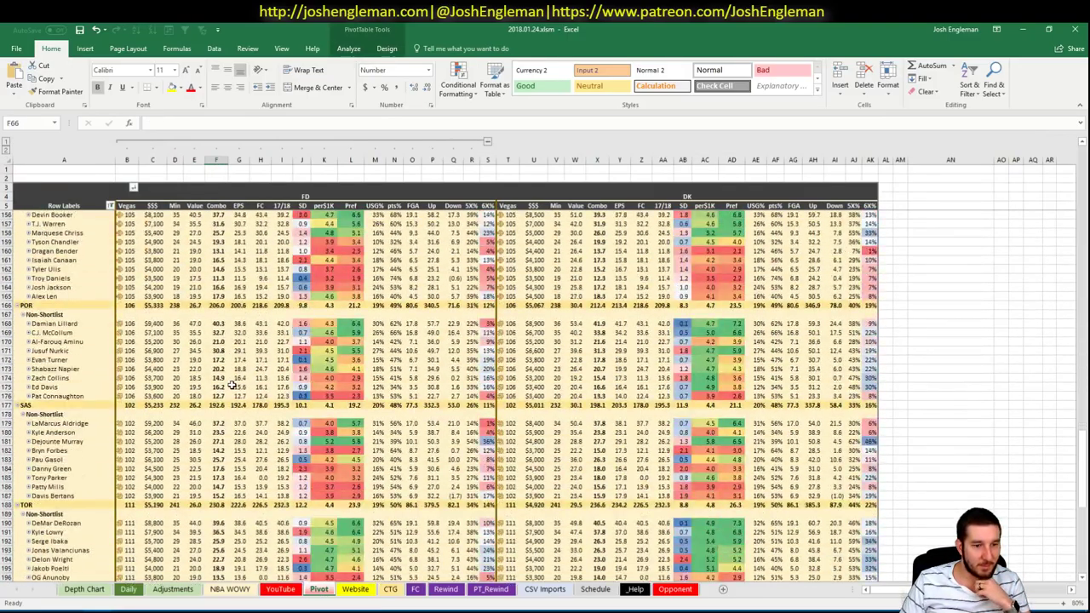
{"action": "scroll", "coordinate": [232, 384], "scroll_direction": "up", "scroll_amount": 8}
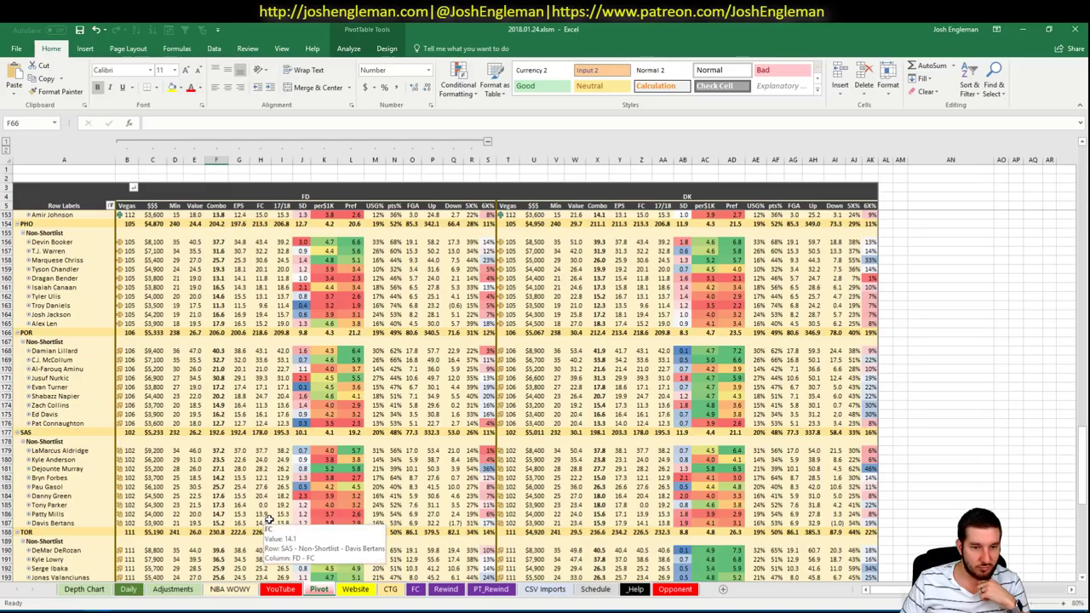
{"action": "left_click", "coordinate": [130, 589]}
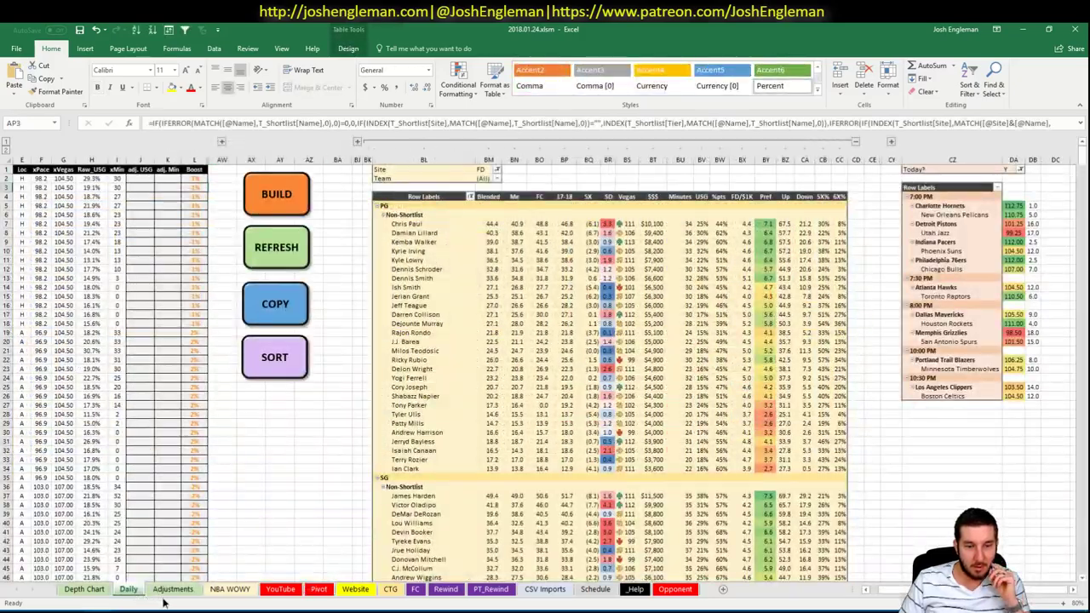
{"action": "left_click", "coordinate": [171, 589]}
{"action": "left_click", "coordinate": [230, 589]}
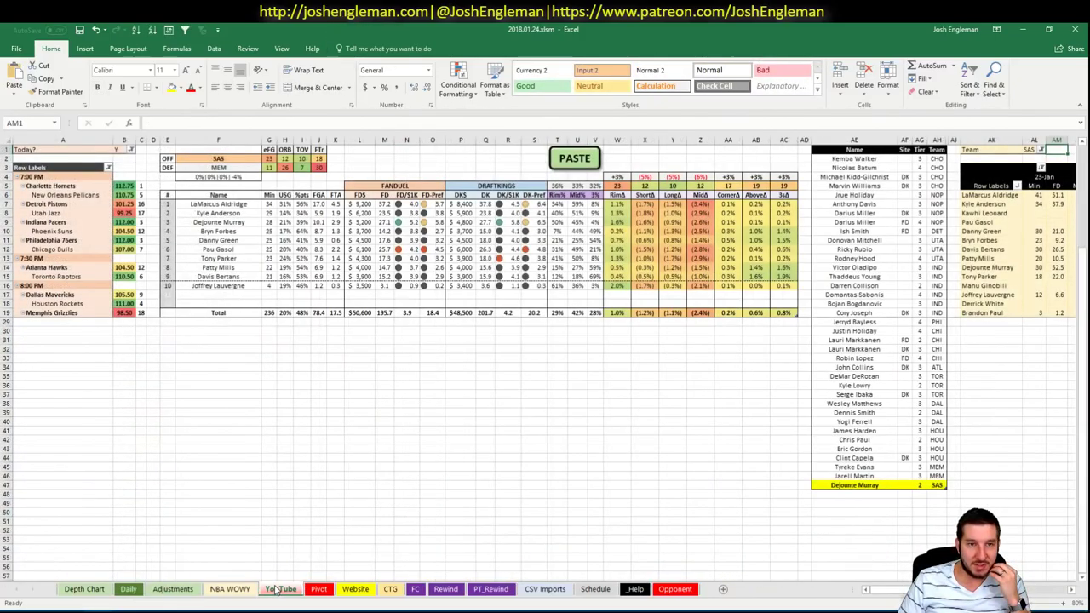
{"action": "left_click", "coordinate": [278, 590]}
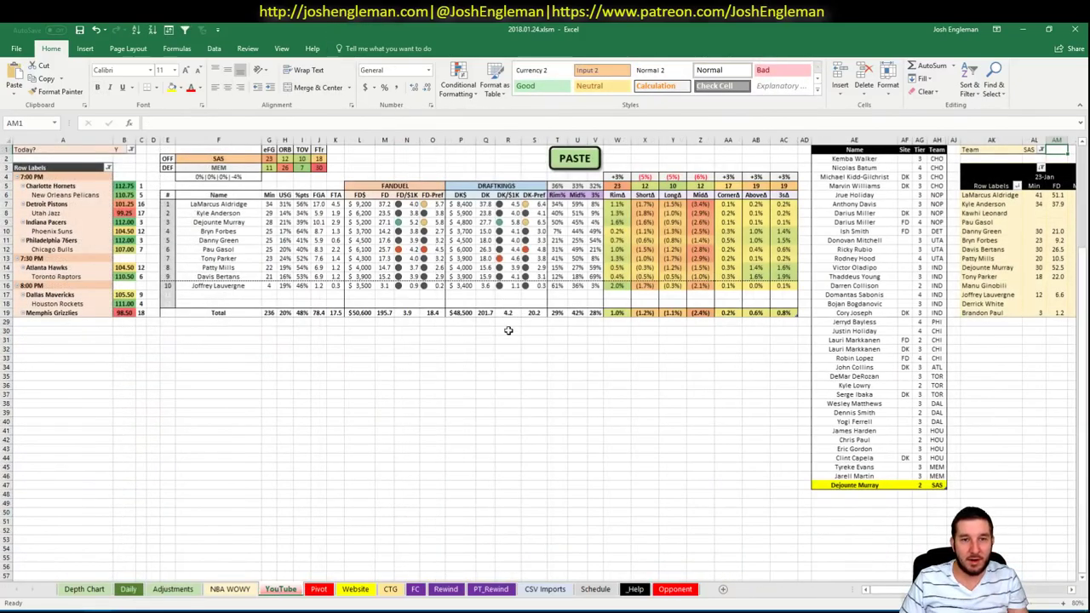
{"action": "left_click", "coordinate": [670, 430]}
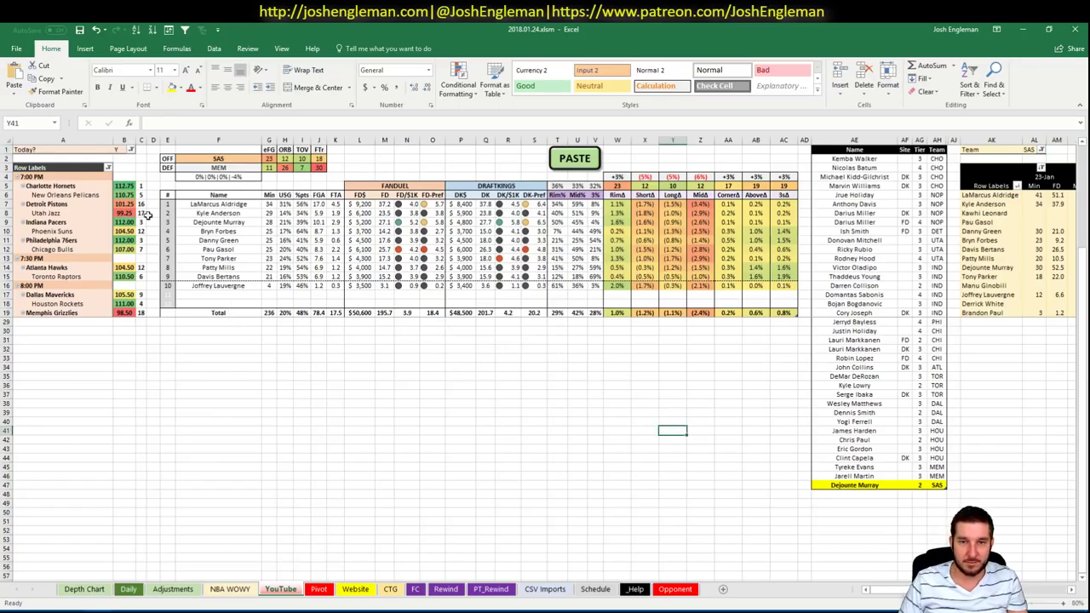
Set the offensive team in the matchup sheet to POR to load the Portland players
{"action": "left_click", "coordinate": [192, 448]}
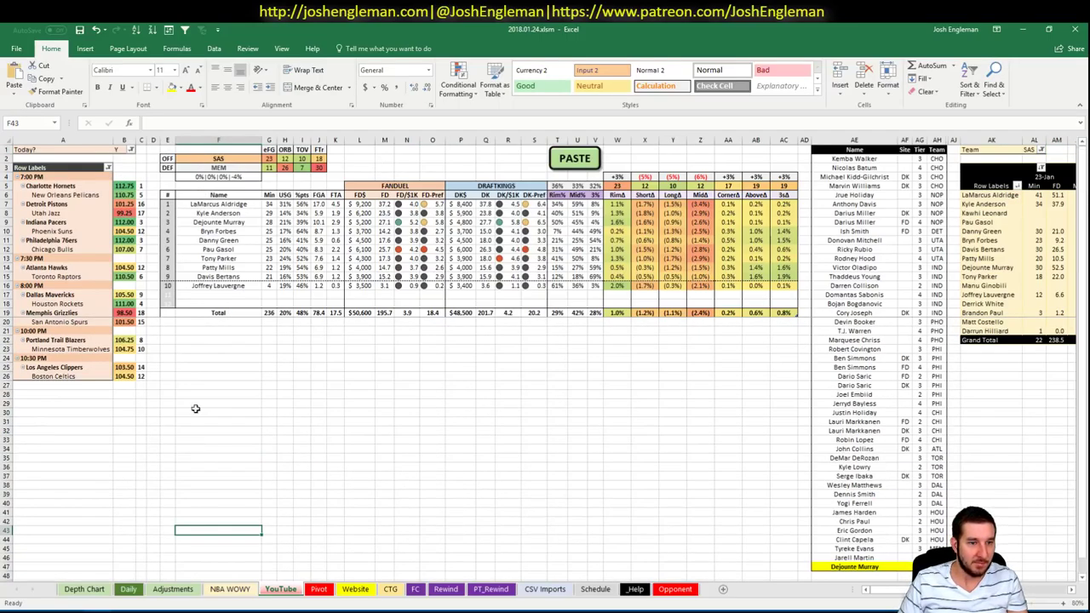
{"action": "left_click", "coordinate": [211, 158]}
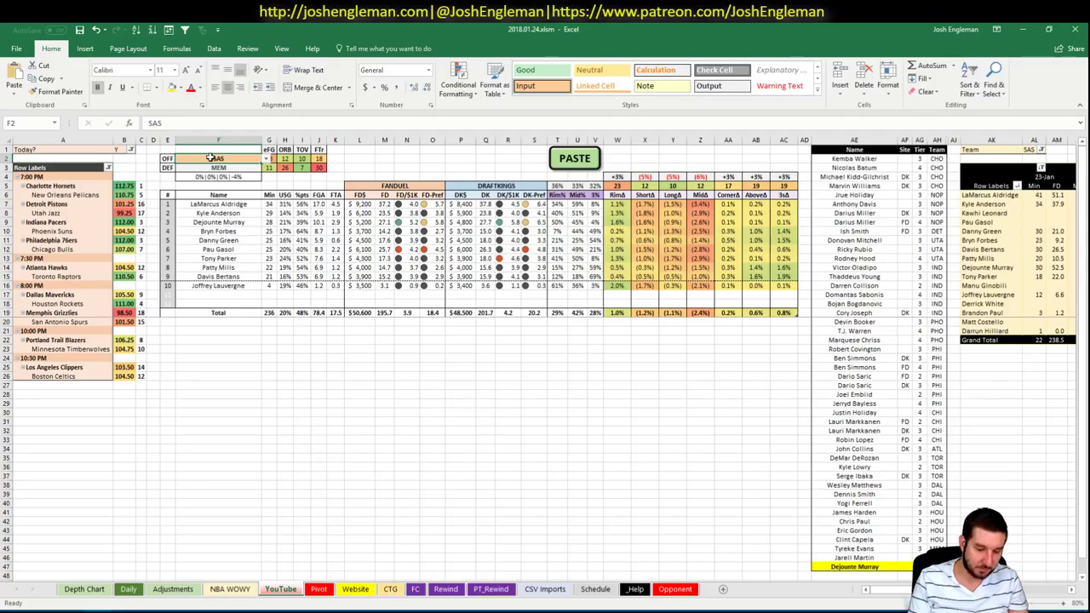
{"action": "type", "text": "POR"}
{"action": "key", "text": "Return"}
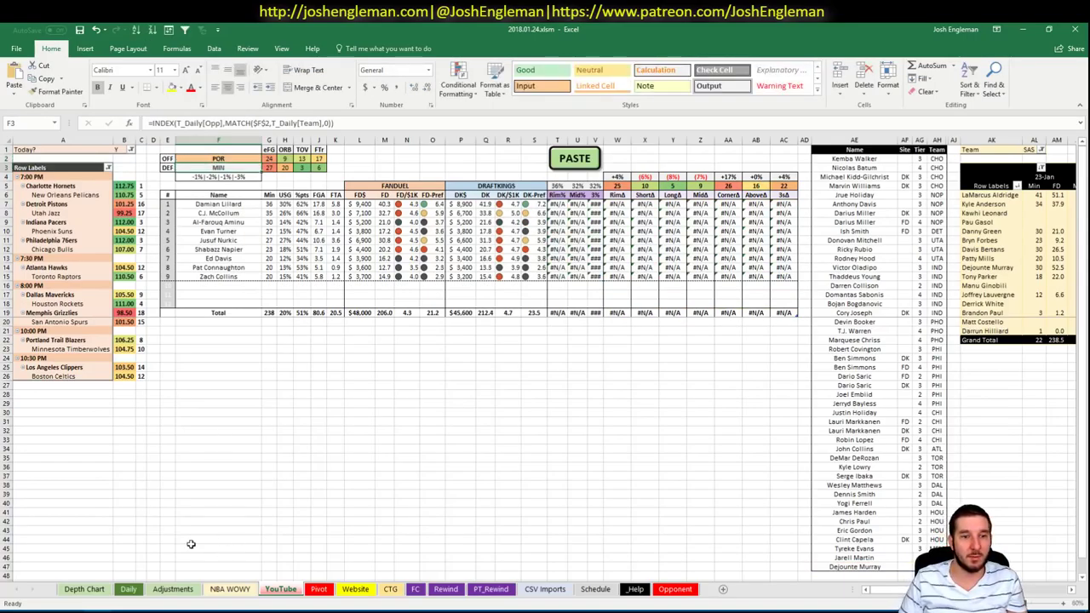
Switch to Cleaning the Glass in the browser and open the Portland Trail Blazers' Shooting: Frequency table
{"action": "left_click", "coordinate": [61, 608]}
{"action": "left_click", "coordinate": [283, 113]}
{"action": "type", "text": "port"}
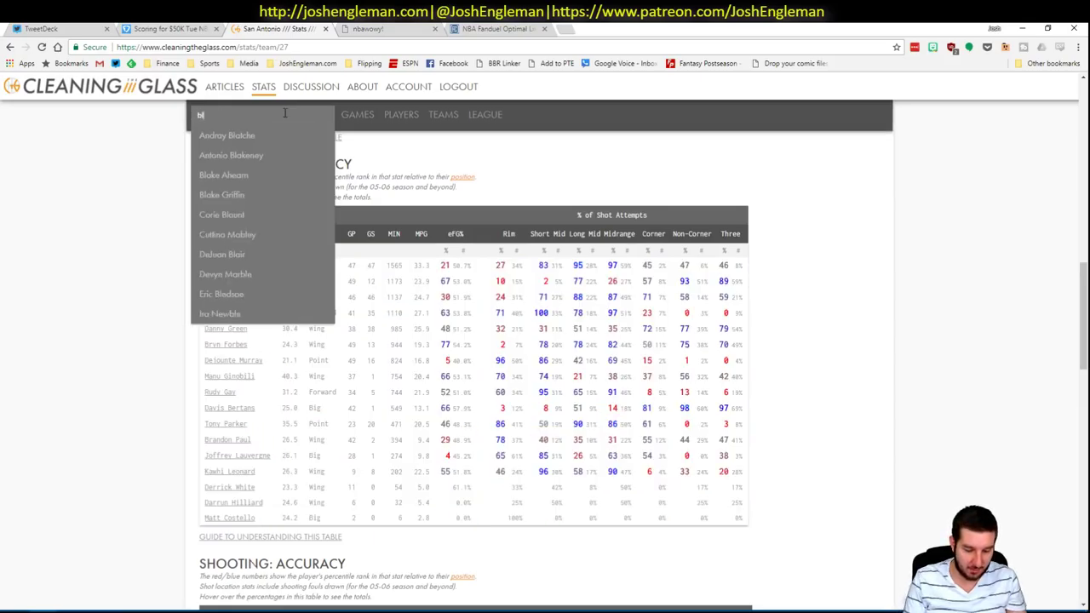
{"action": "key", "text": "Return"}
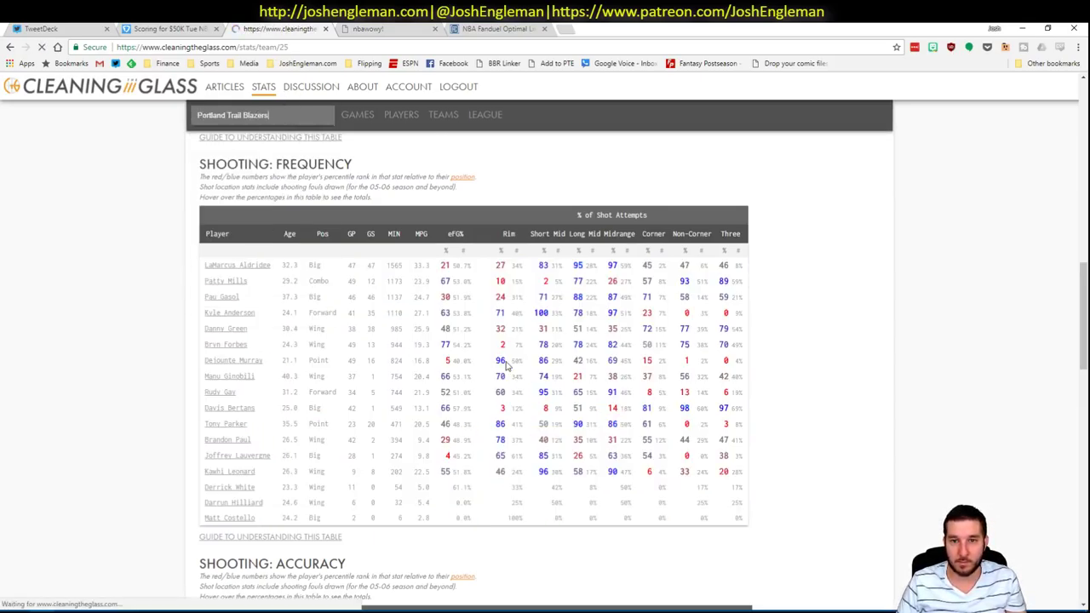
{"action": "left_click", "coordinate": [362, 321]}
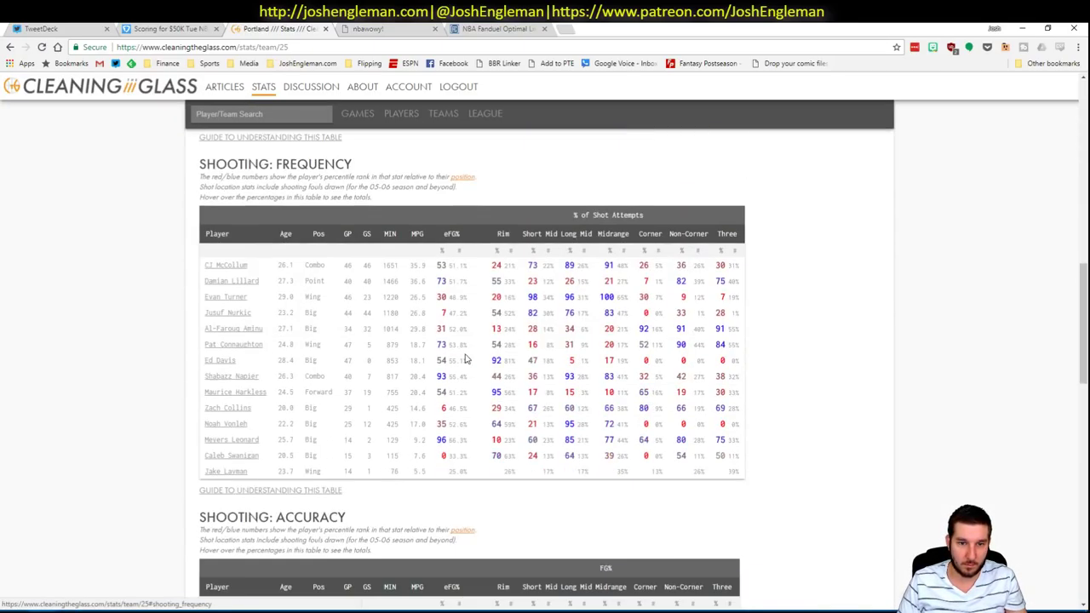
Copy all player rows of Portland's Shooting: Frequency table and import them into the Excel workbook with its paste macro
{"action": "left_click_drag", "start_coordinate": [739, 477], "coordinate": [204, 269]}
{"action": "key", "text": "ctrl+c"}
{"action": "key", "text": "alt+Tab"}
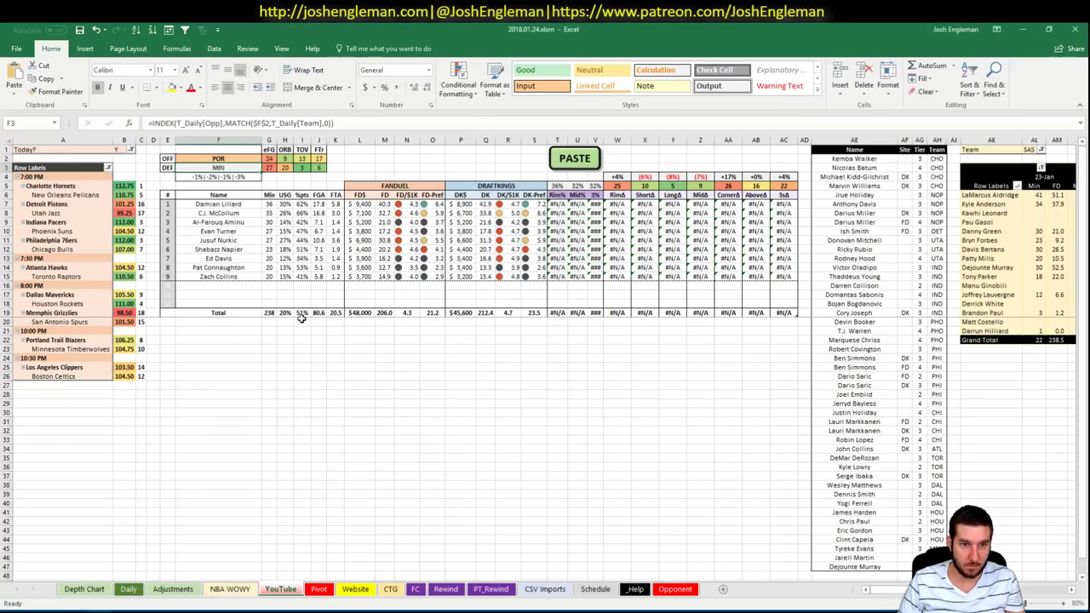
{"action": "left_click", "coordinate": [584, 157]}
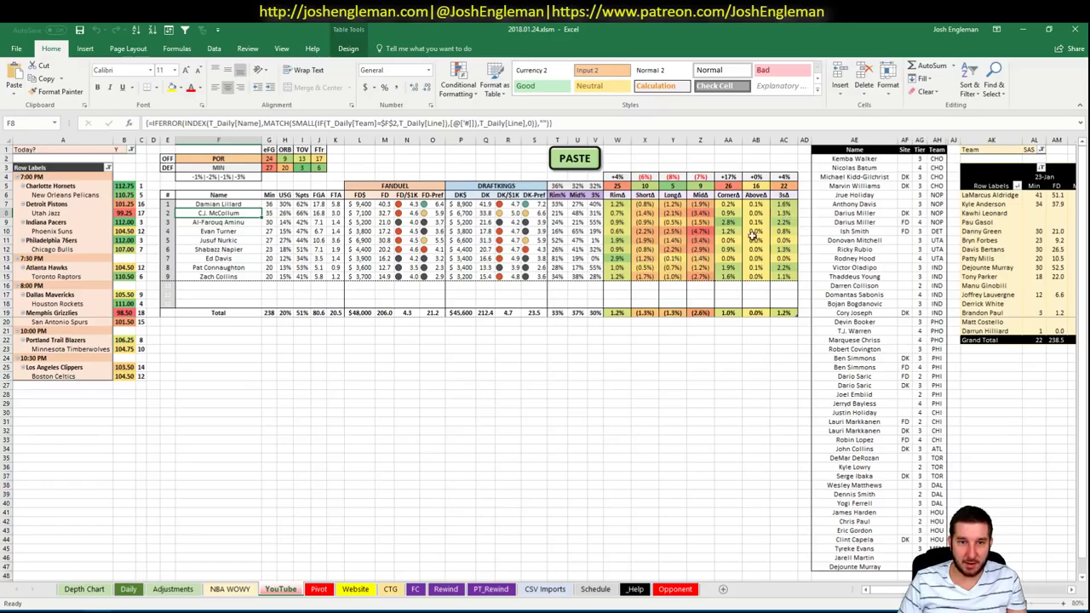
Filter the recent game log pivot table to team POR and review the Portland players' minutes and FanDuel points, especially Damian Lillard's
{"action": "left_click", "coordinate": [1031, 150]}
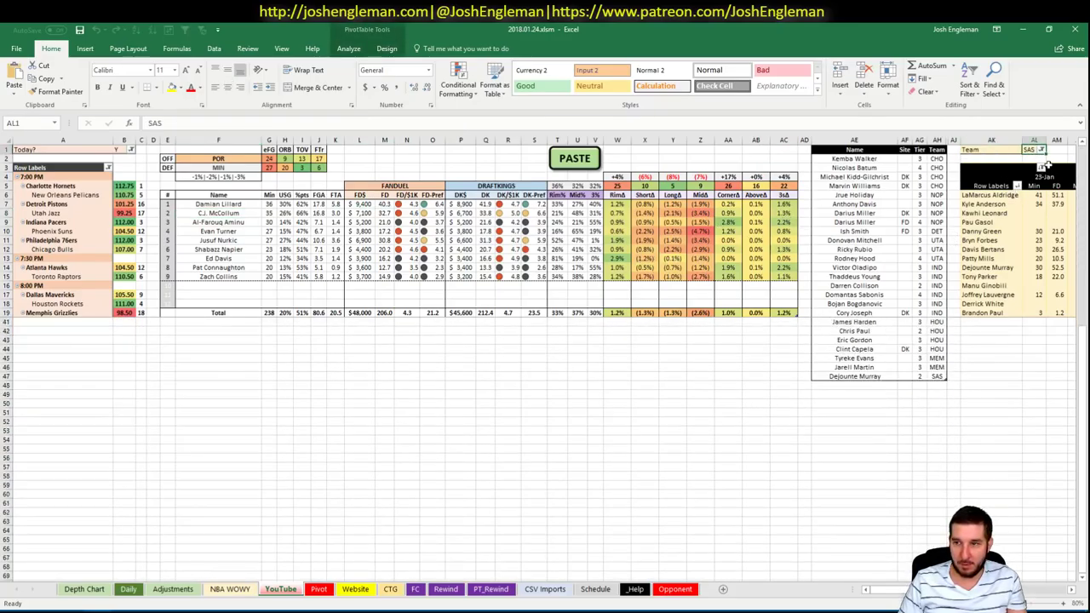
{"action": "type", "text": "POR"}
{"action": "key", "text": "Return"}
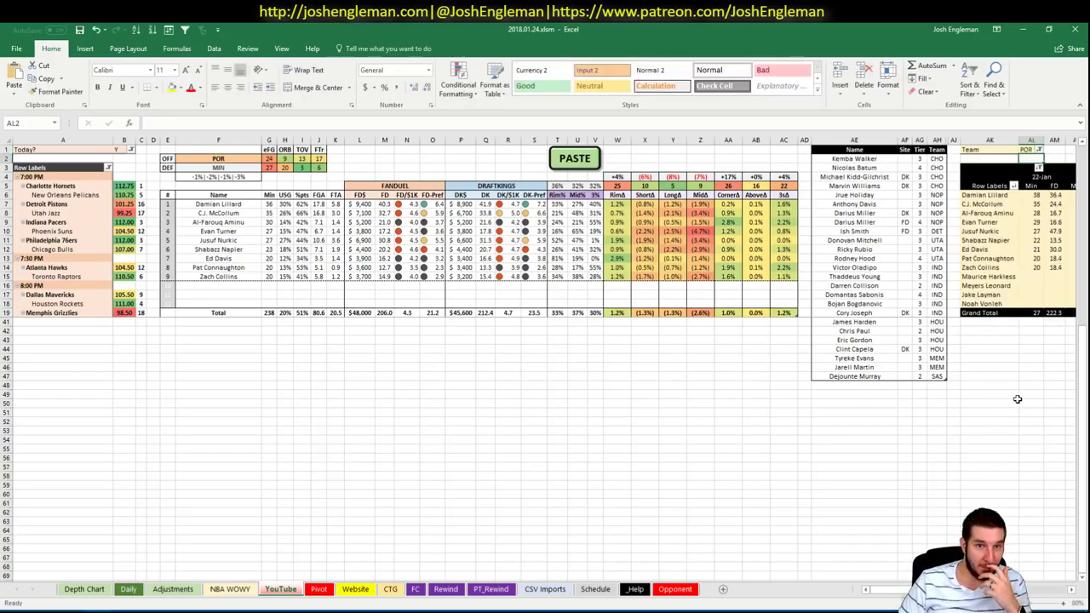
{"action": "left_click", "coordinate": [892, 592]}
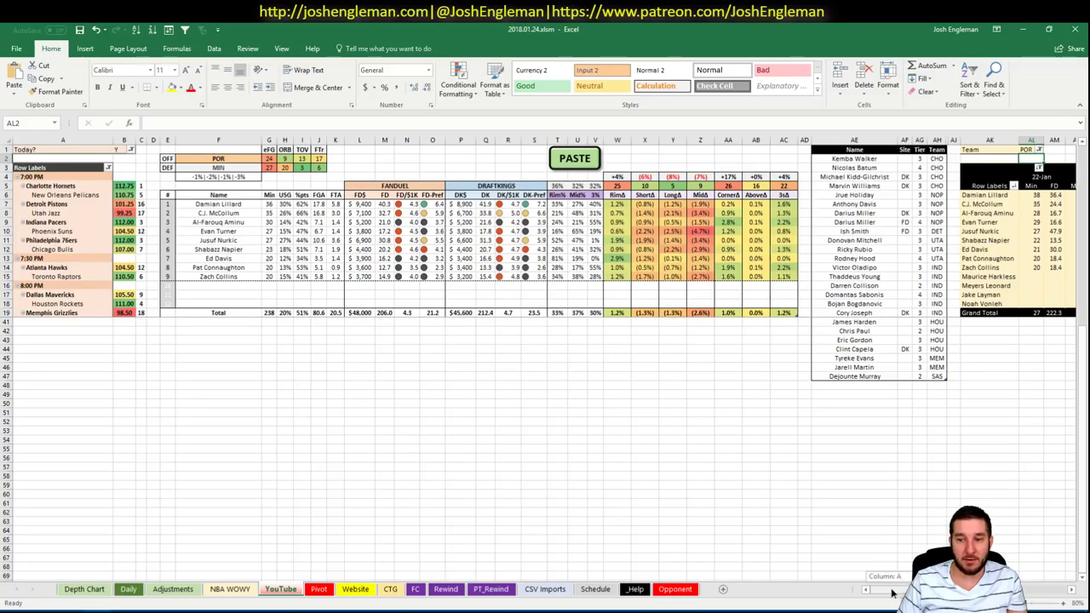
{"action": "left_click_drag", "start_coordinate": [893, 592], "coordinate": [901, 592]}
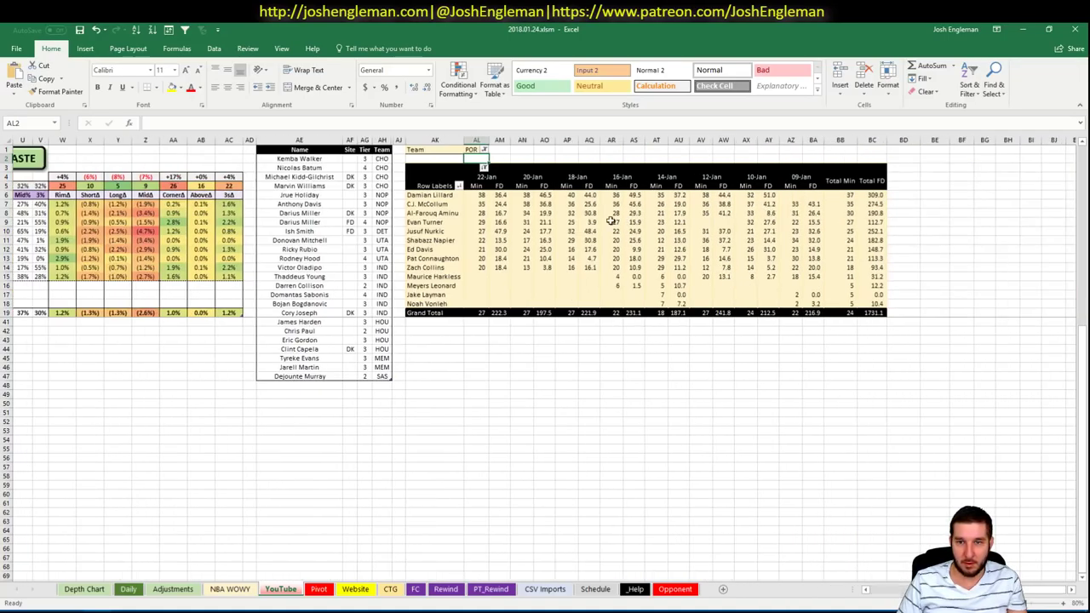
{"action": "left_click_drag", "start_coordinate": [540, 195], "coordinate": [635, 201]}
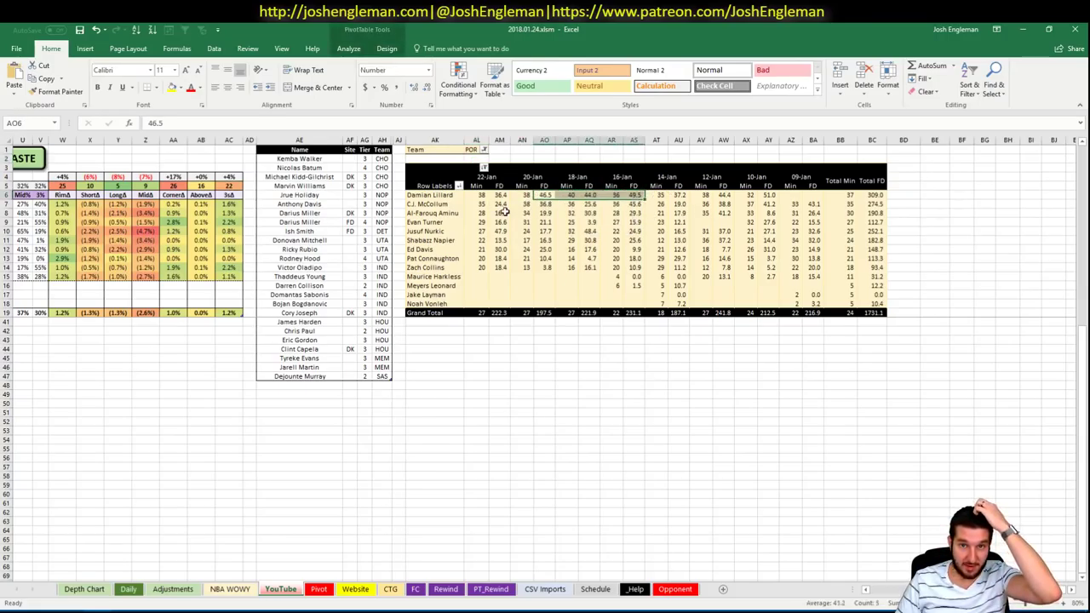
{"action": "scroll", "coordinate": [545, 358], "scroll_direction": "left", "scroll_amount": 7}
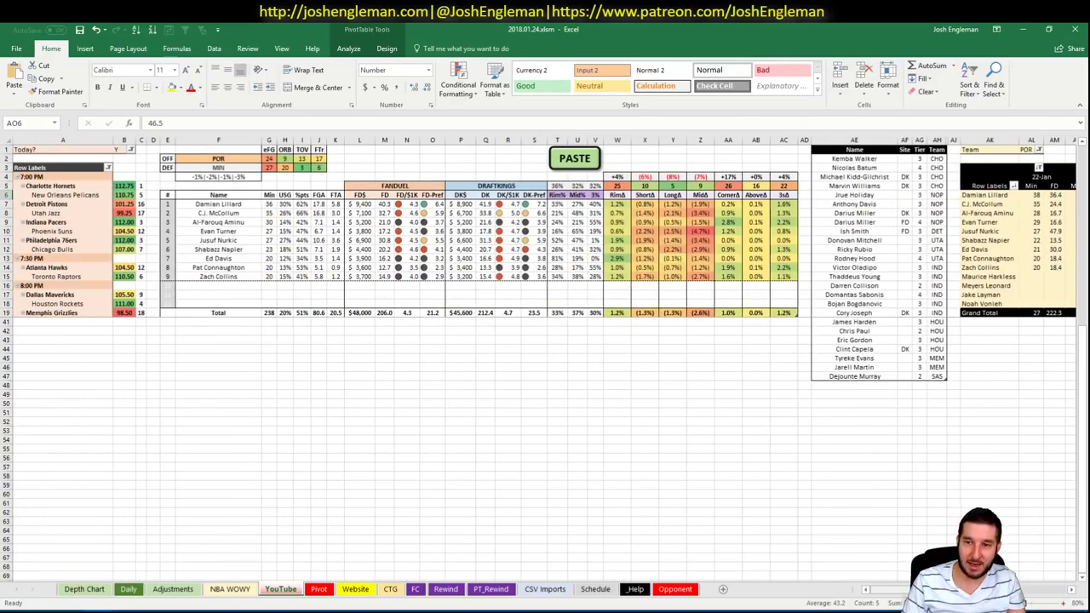
Add Damian Lillard below Dejounte Murray in the shortlist with tier 4, leaving the site blank
{"action": "left_click", "coordinate": [860, 385]}
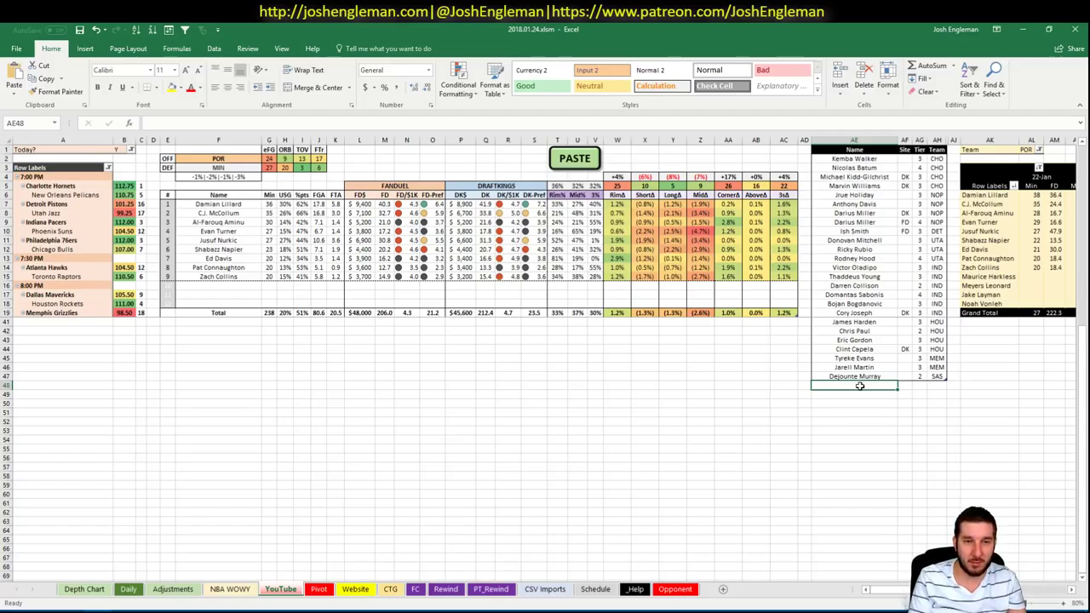
{"action": "type", "text": "Damian Lila"}
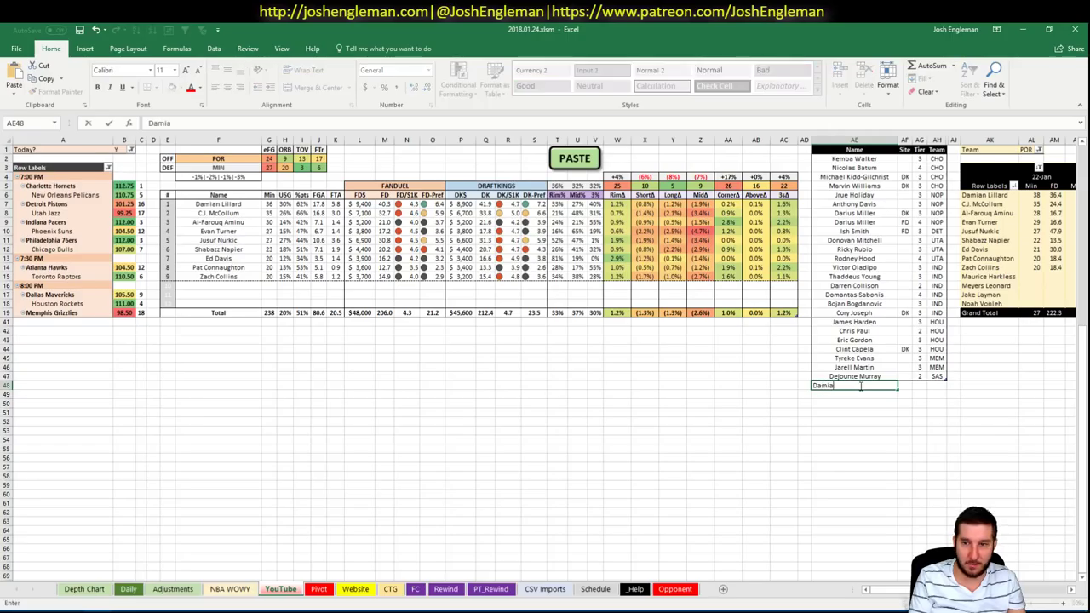
{"action": "key", "text": "BackSpace"}
{"action": "key", "text": "BackSpace"}
{"action": "type", "text": "llard"}
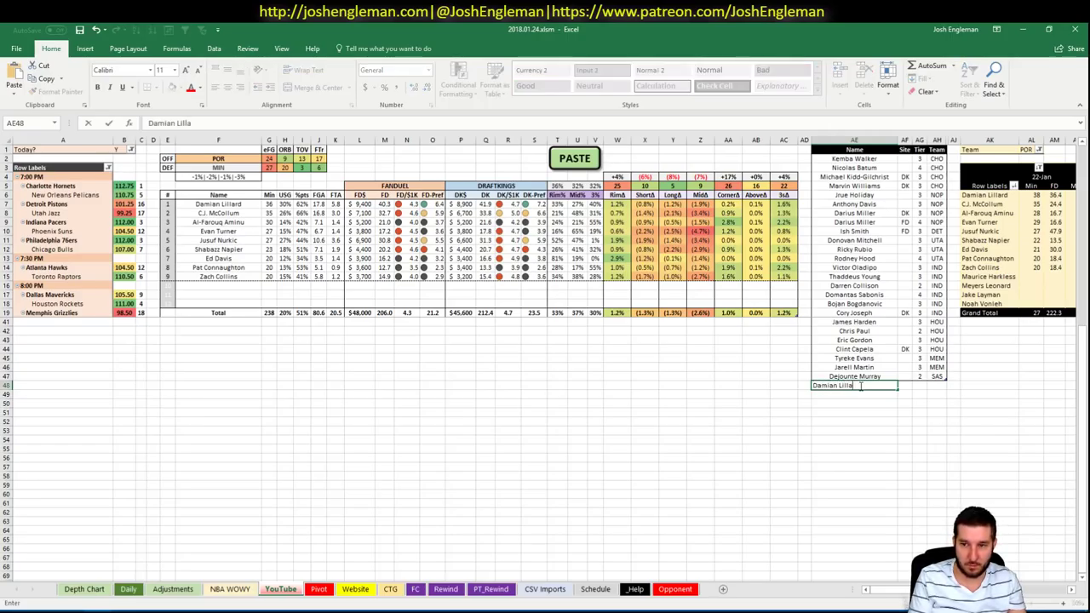
{"action": "key", "text": "Tab"}
{"action": "key", "text": "Tab"}
{"action": "type", "text": "4"}
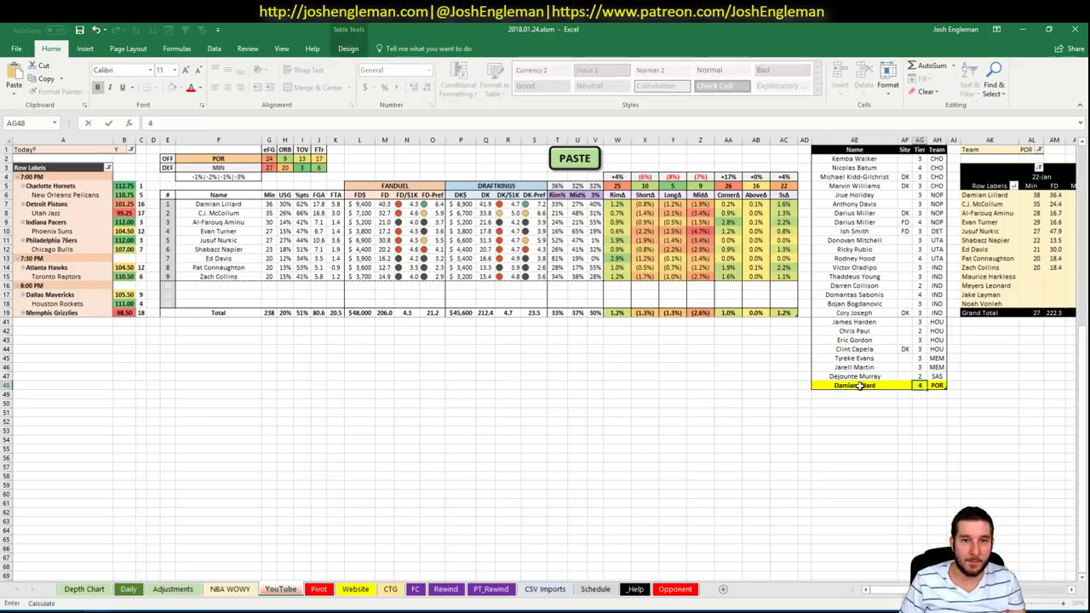
{"action": "key", "text": "Return"}
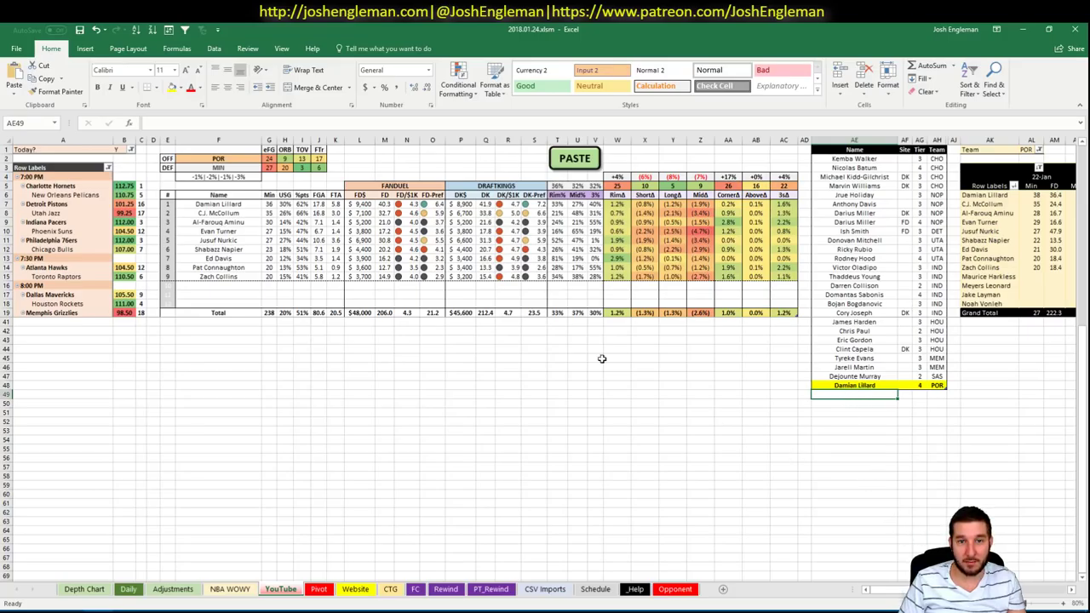
Recheck Portland's recent game log and add C.J. McCollum below Damian Lillard in the shortlist, leaving the site blank
{"action": "scroll", "coordinate": [545, 357], "scroll_direction": "right", "scroll_amount": 4}
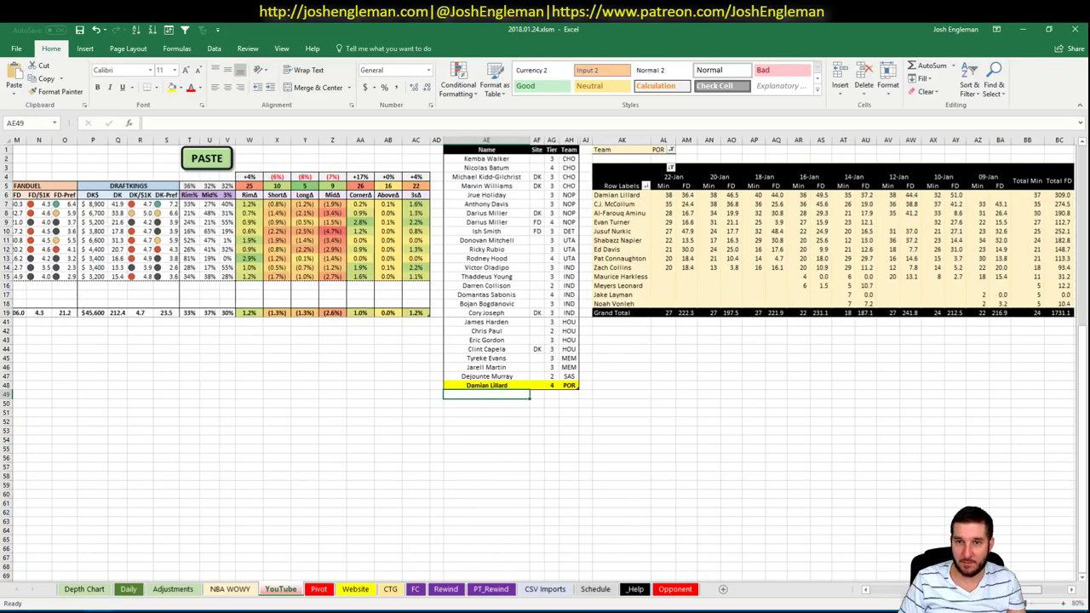
{"action": "scroll", "coordinate": [545, 358], "scroll_direction": "right", "scroll_amount": 2}
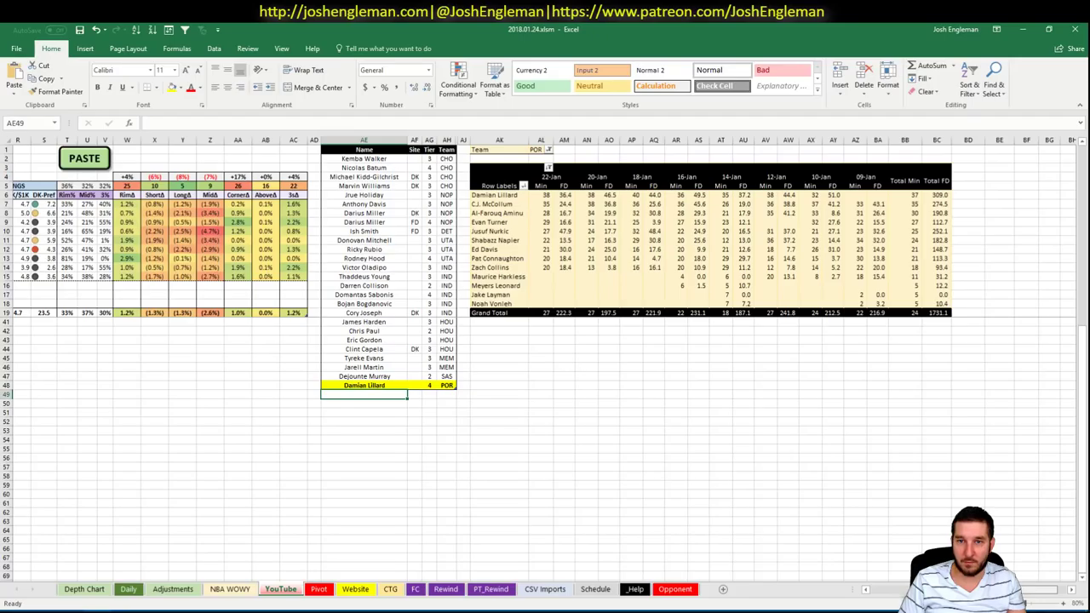
{"action": "scroll", "coordinate": [761, 546], "scroll_direction": "left", "scroll_amount": 6}
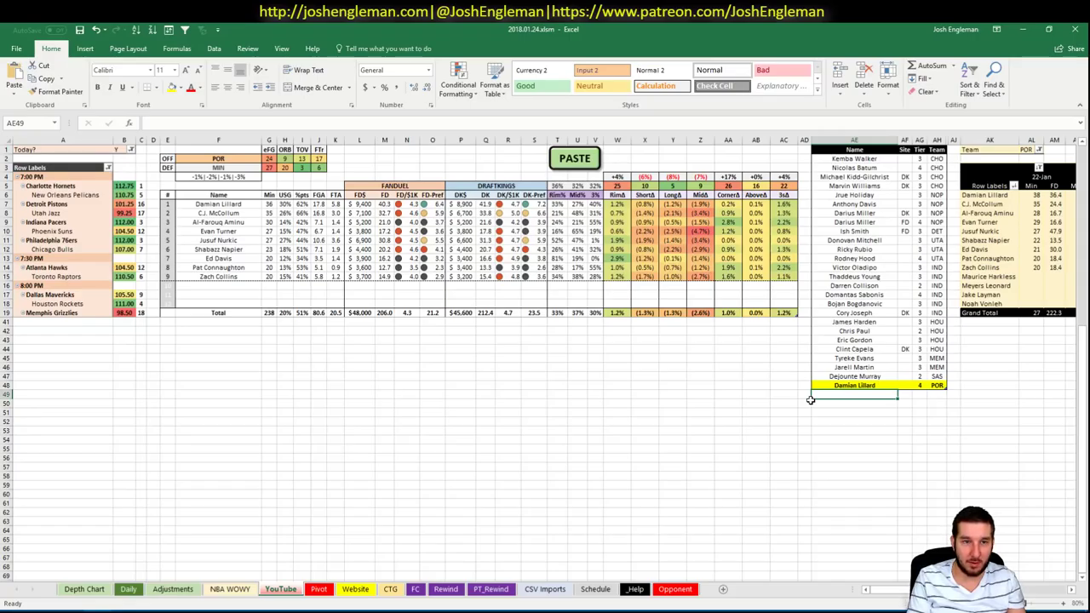
{"action": "type", "text": "C.J. McCollum"}
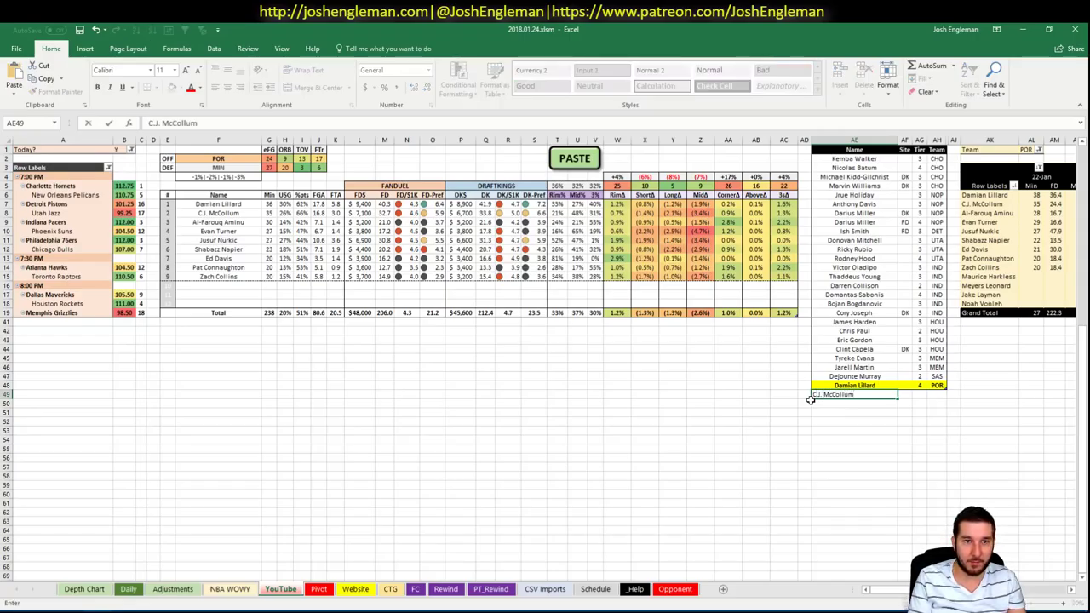
{"action": "key", "text": "Tab"}
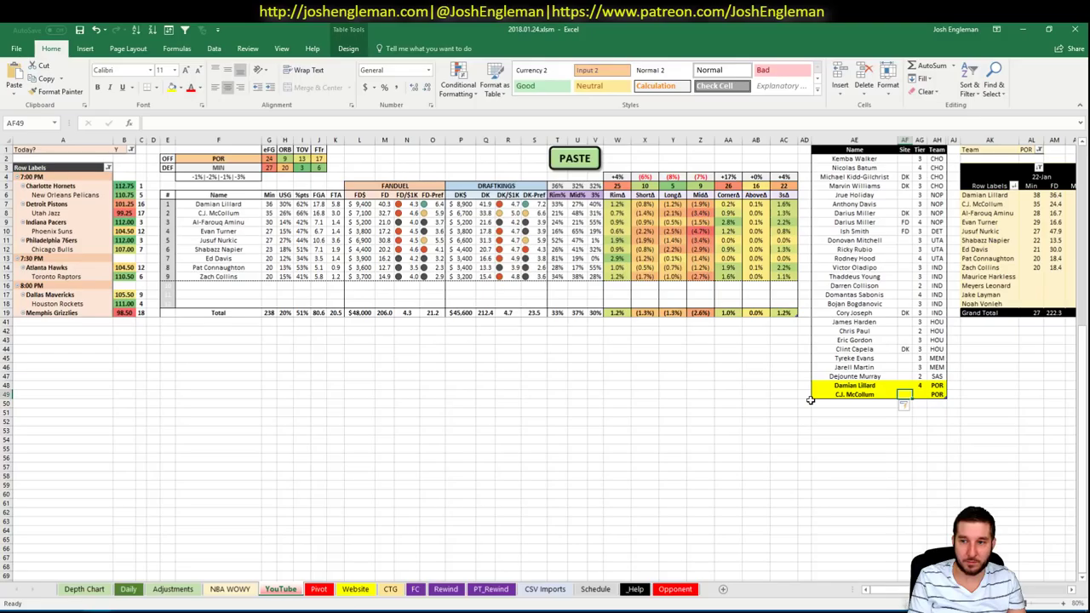
{"action": "key", "text": "Tab"}
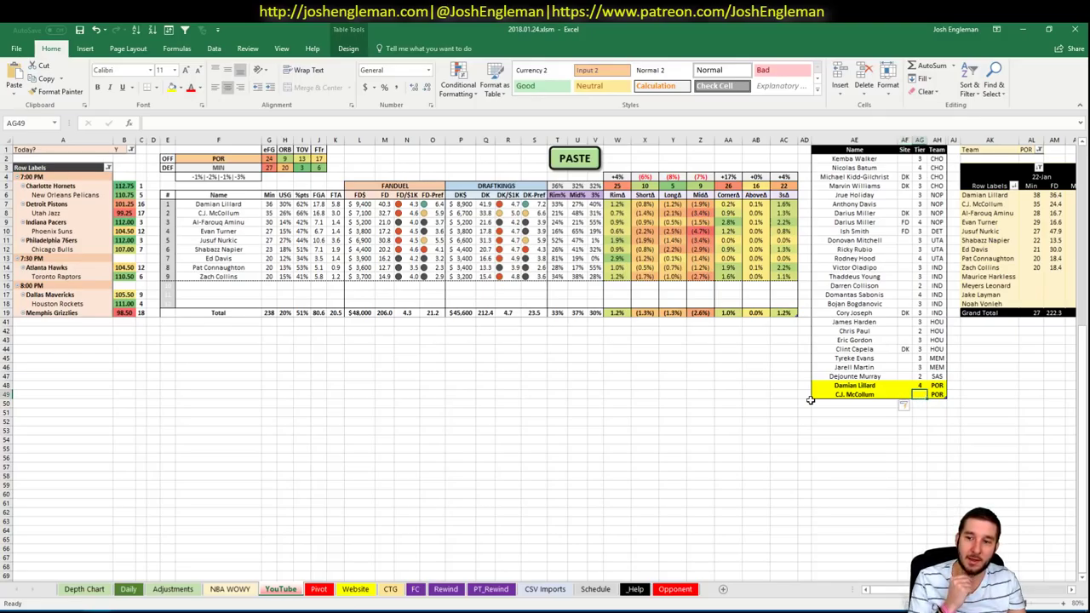
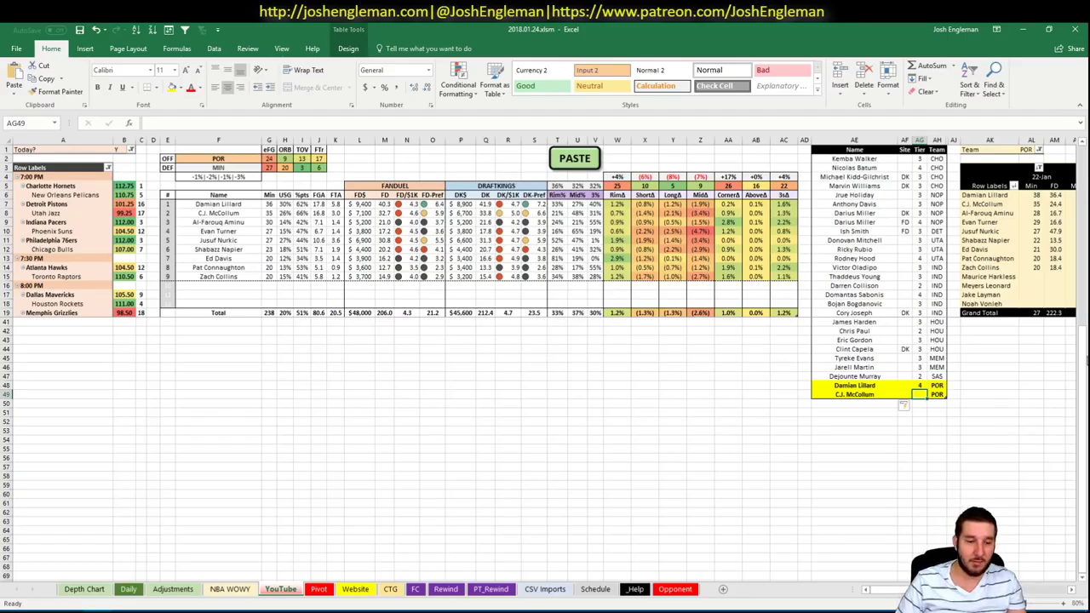
Switch to FantasyCruncher in the browser and examine shooting guard C.J. McCollum's game log filtered to opponent MIN
{"action": "left_click", "coordinate": [43, 610]}
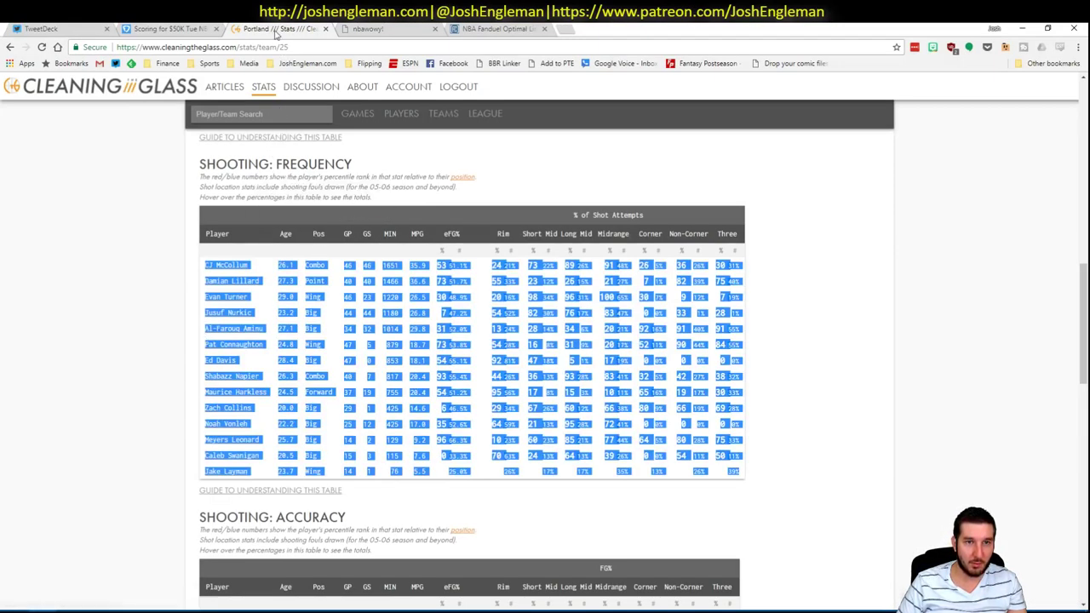
{"action": "left_click", "coordinate": [491, 29]}
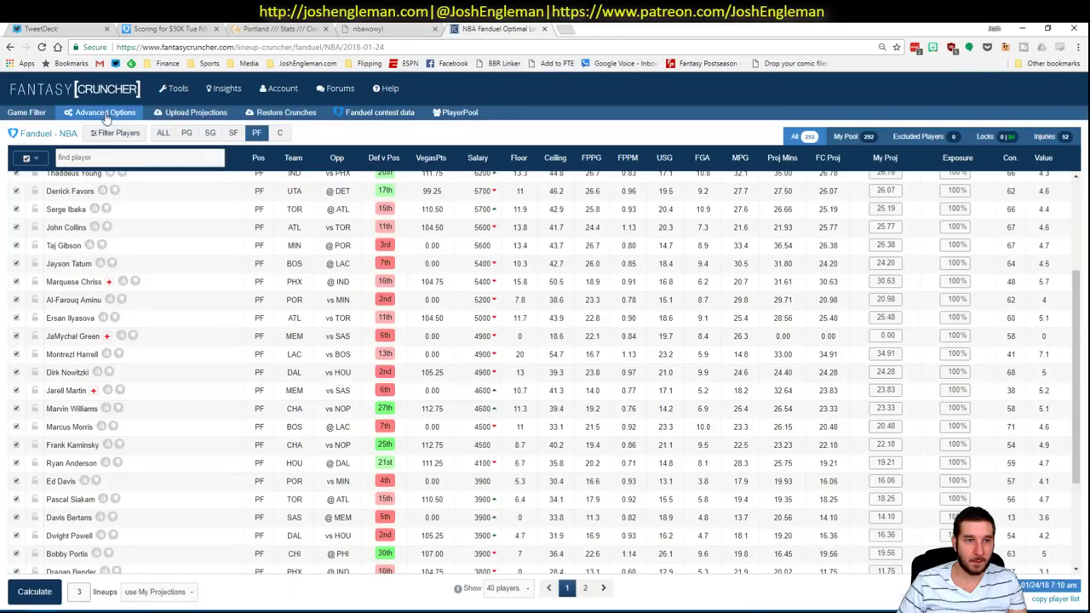
{"action": "left_click", "coordinate": [211, 133]}
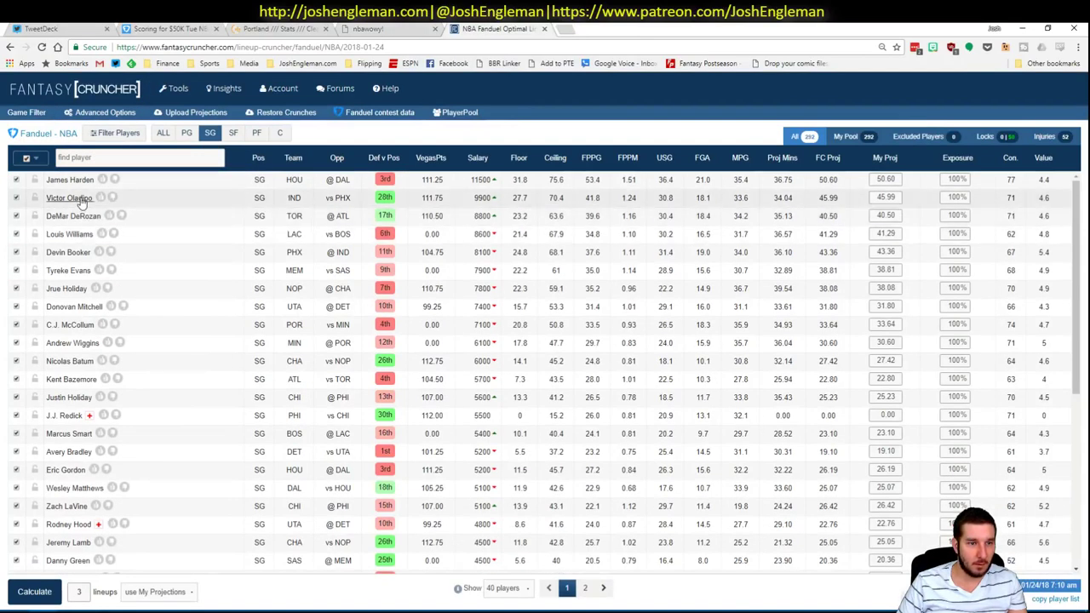
{"action": "left_click", "coordinate": [128, 327]}
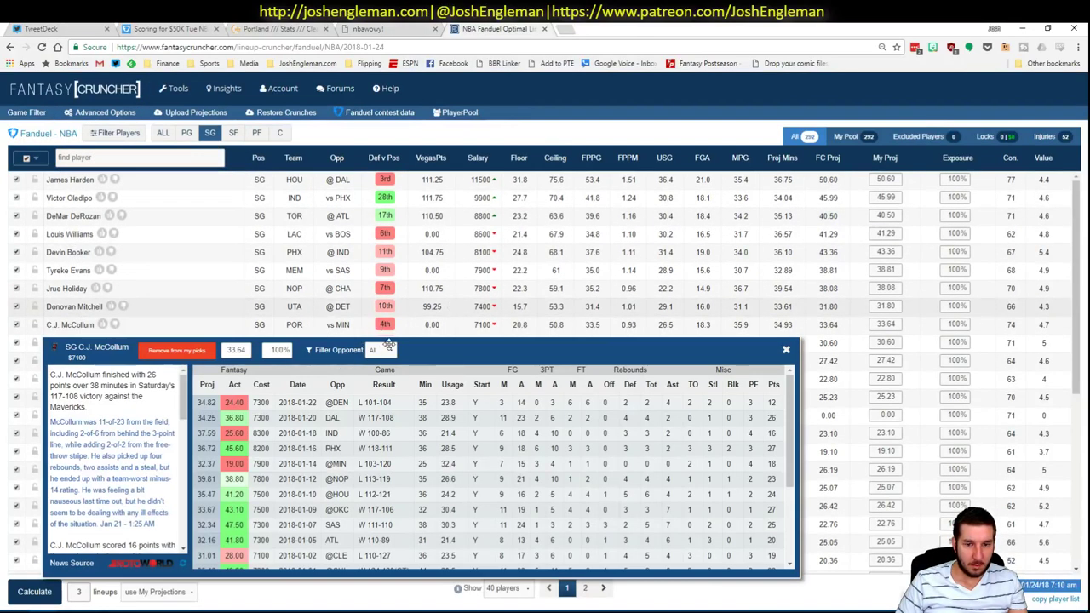
{"action": "left_click", "coordinate": [379, 351]}
{"action": "left_click", "coordinate": [380, 373]}
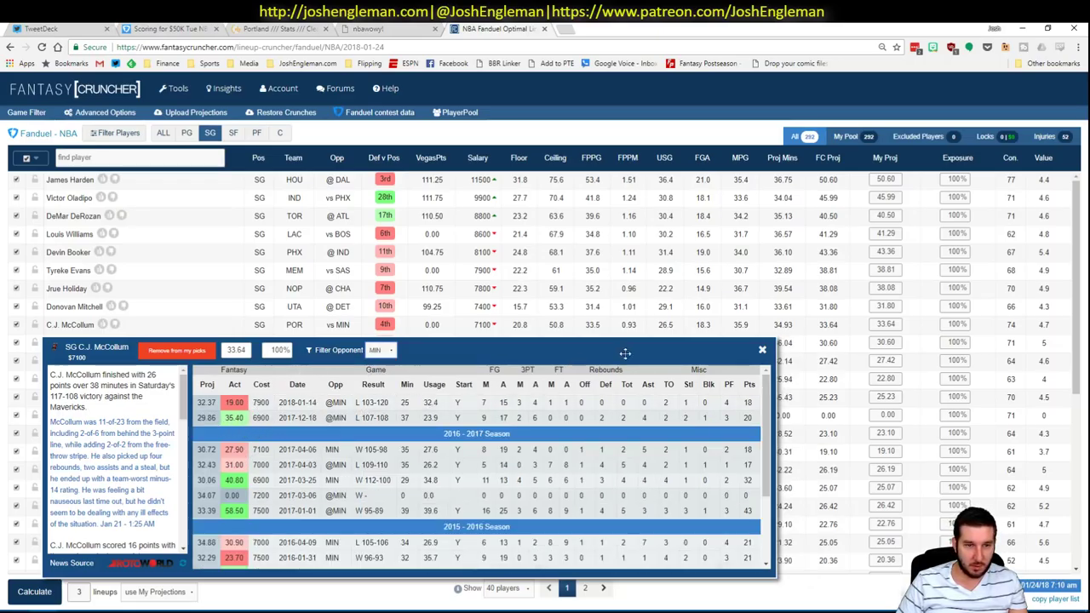
{"action": "left_click", "coordinate": [763, 350]}
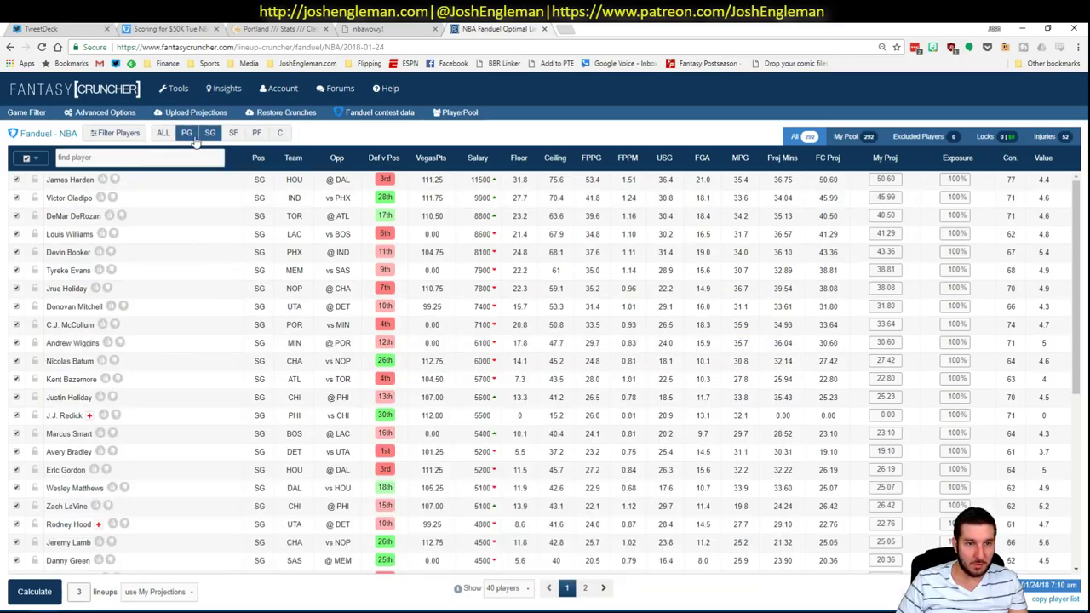
Examine point guard Damian Lillard's game log filtered to opponent MIN, and return to the Excel matchup sheet
{"action": "left_click", "coordinate": [187, 133]}
{"action": "left_click", "coordinate": [70, 197]}
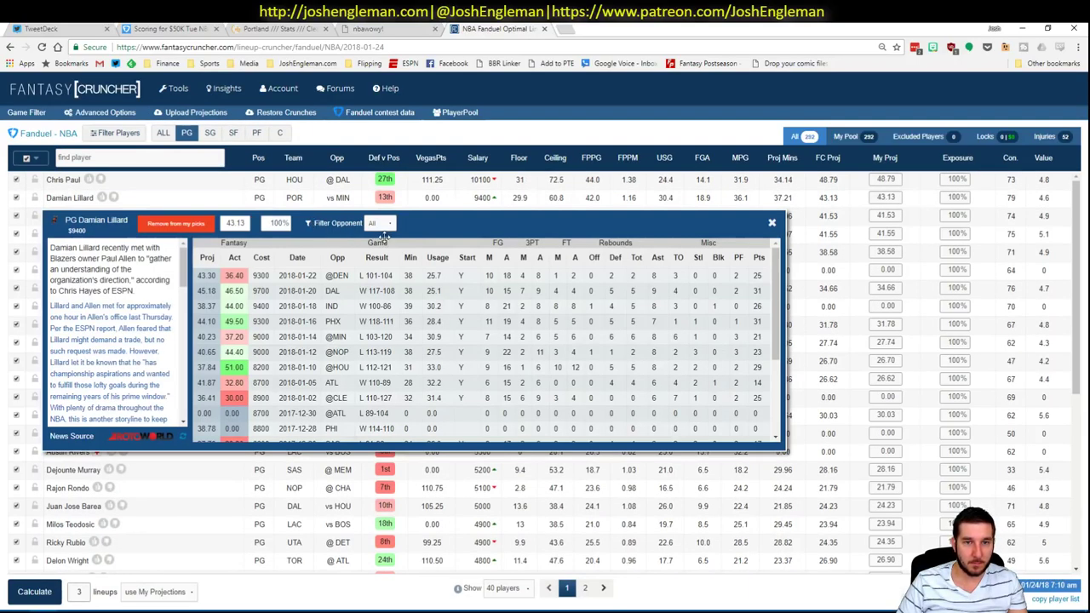
{"action": "left_click", "coordinate": [375, 223]}
{"action": "left_click", "coordinate": [386, 251]}
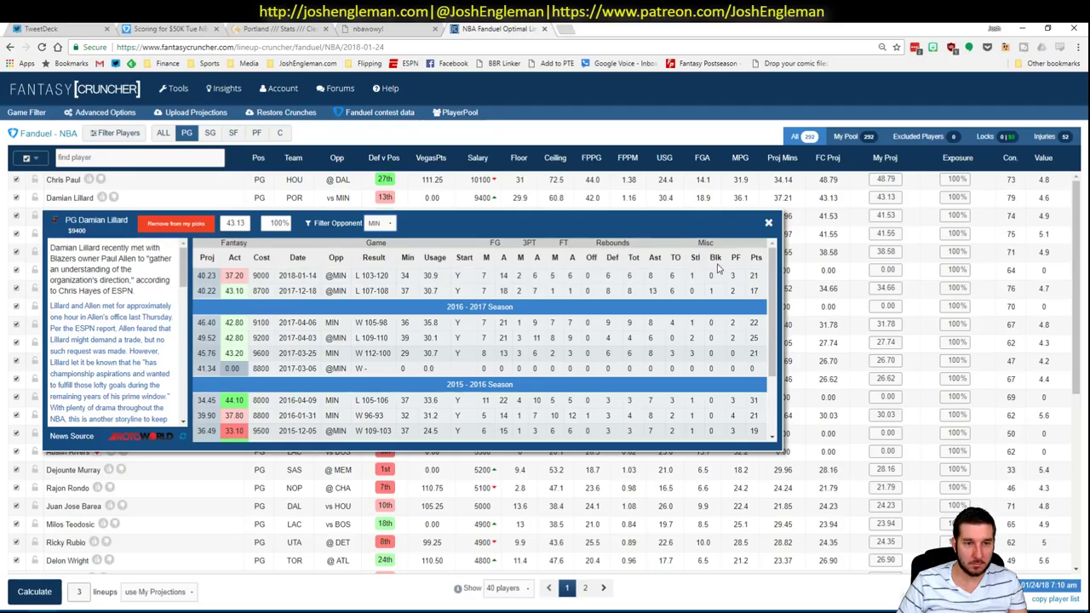
{"action": "left_click", "coordinate": [768, 223]}
{"action": "key", "text": "alt+Tab"}
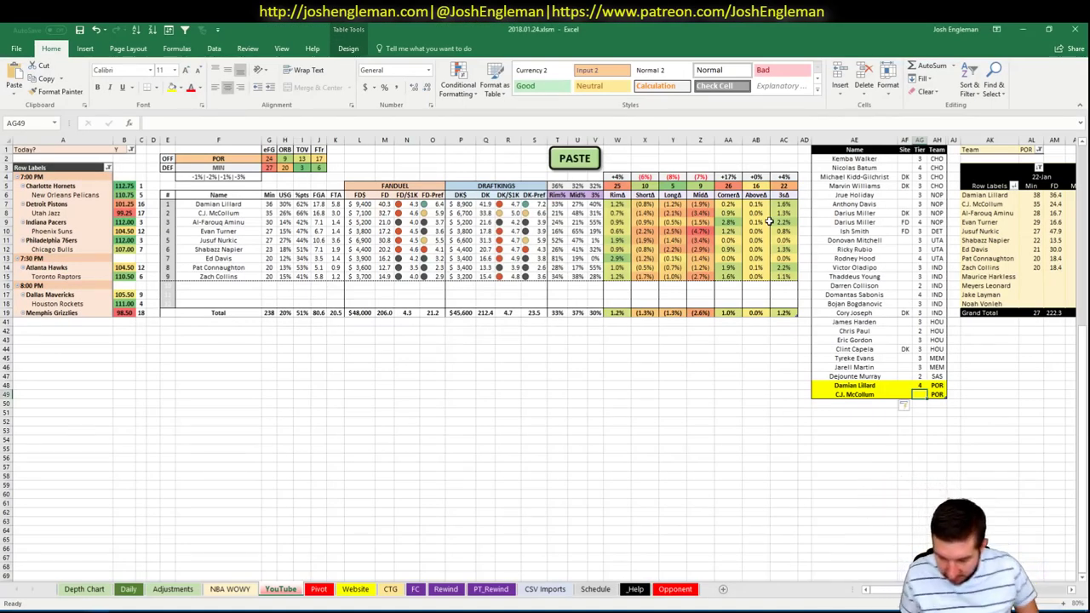
Set C.J. McCollum's tier to 3 in the shortlist and review the Portland players' recent game log
{"action": "type", "text": "3"}
{"action": "key", "text": "Return"}
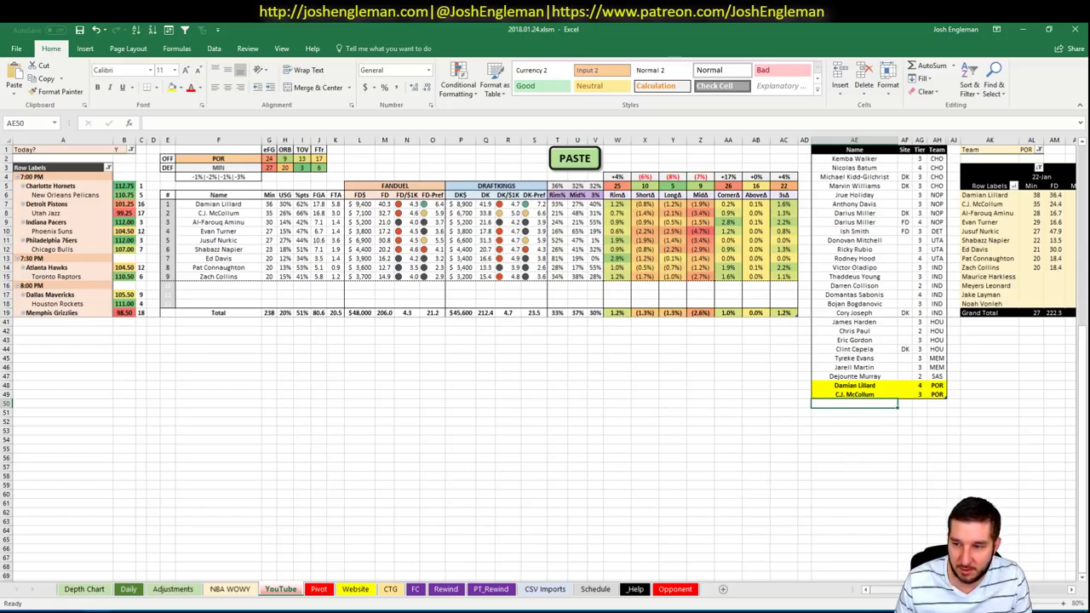
{"action": "scroll", "coordinate": [545, 358], "scroll_direction": "right", "scroll_amount": 5}
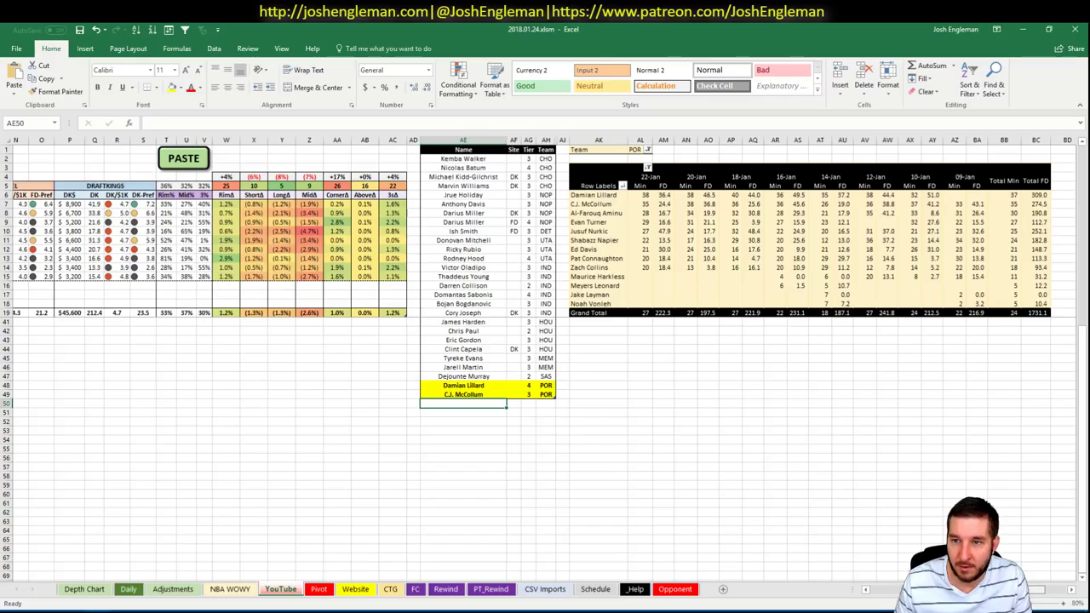
{"action": "scroll", "coordinate": [545, 358], "scroll_direction": "right", "scroll_amount": 1}
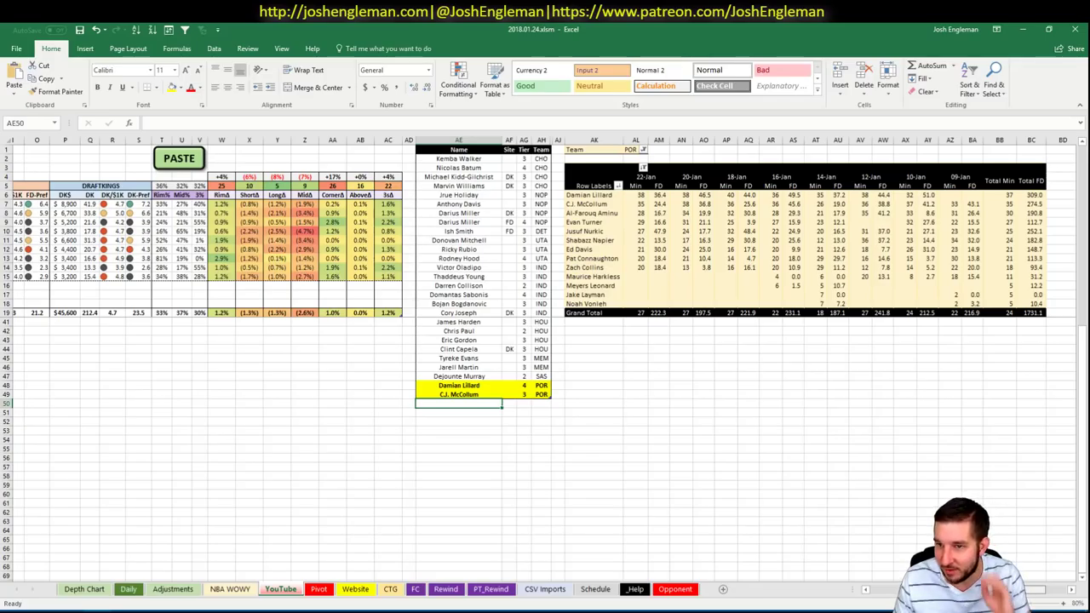
{"action": "scroll", "coordinate": [545, 358], "scroll_direction": "left", "scroll_amount": 5}
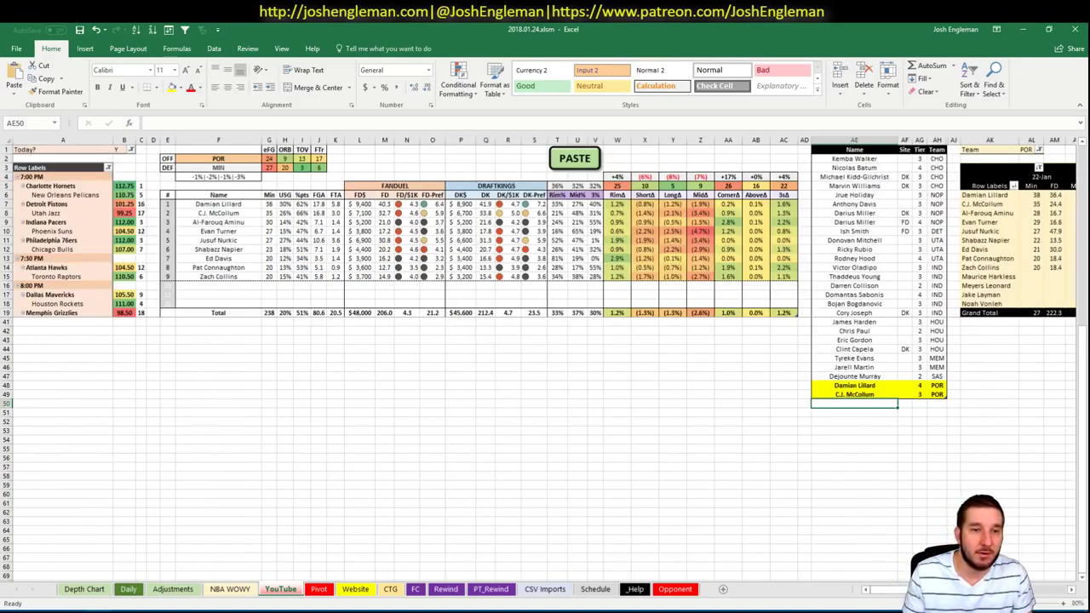
Switch to FantasyCruncher in the browser and examine center Jusuf Nurkic's game log filtered to opponent MIN
{"action": "key", "text": "alt+Tab"}
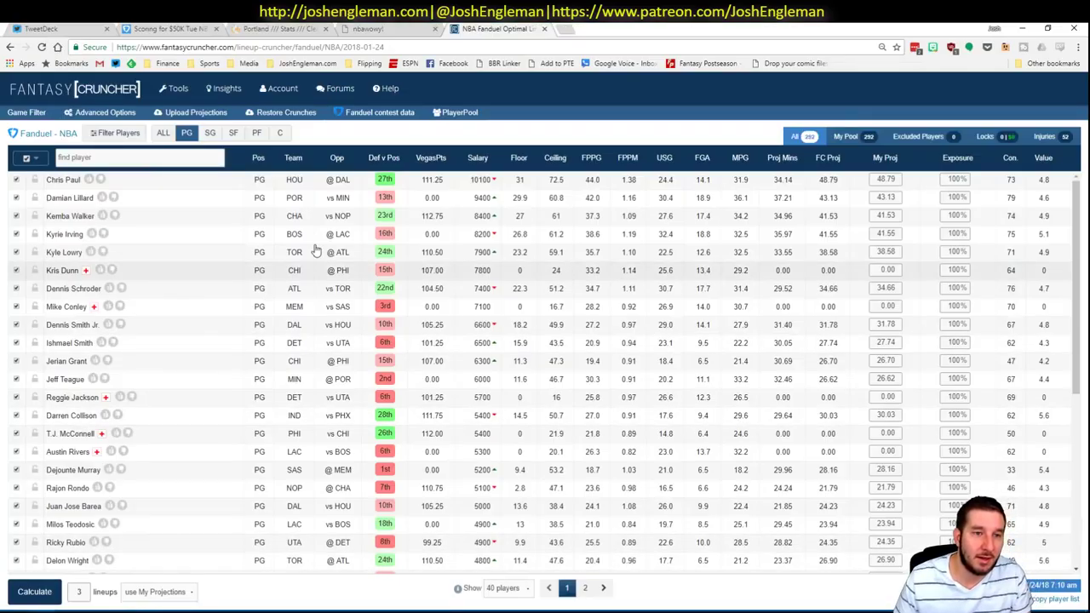
{"action": "left_click", "coordinate": [279, 133]}
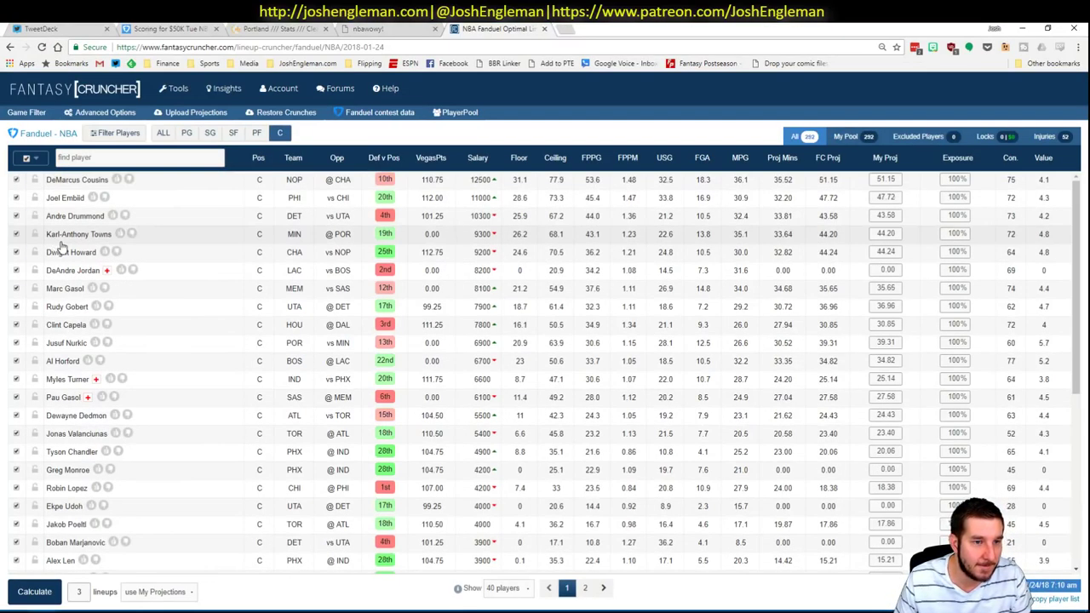
{"action": "left_click", "coordinate": [73, 343]}
{"action": "left_click", "coordinate": [368, 368]}
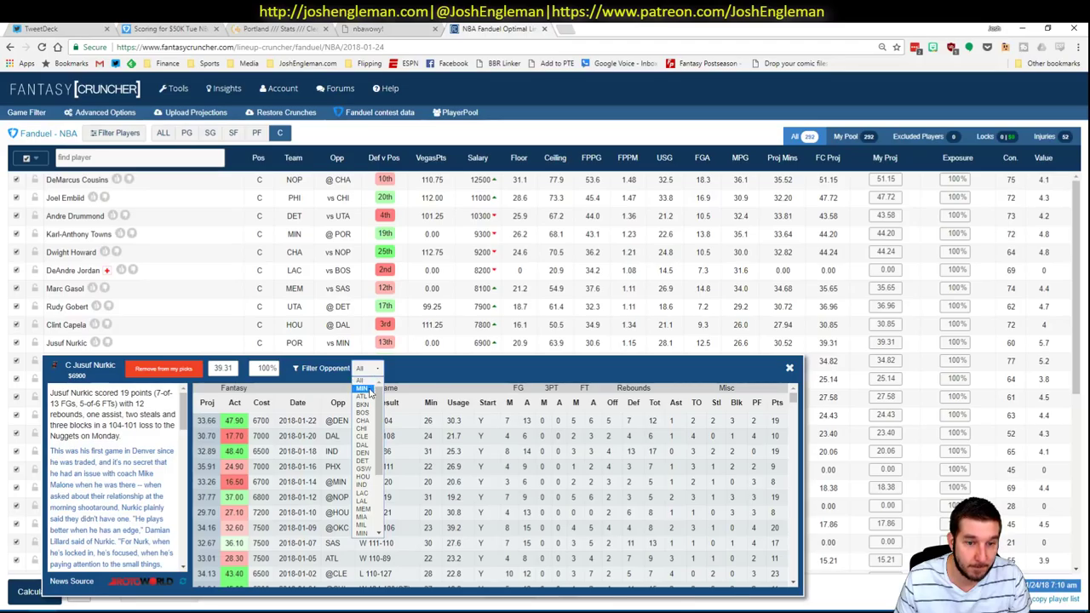
{"action": "left_click", "coordinate": [372, 392]}
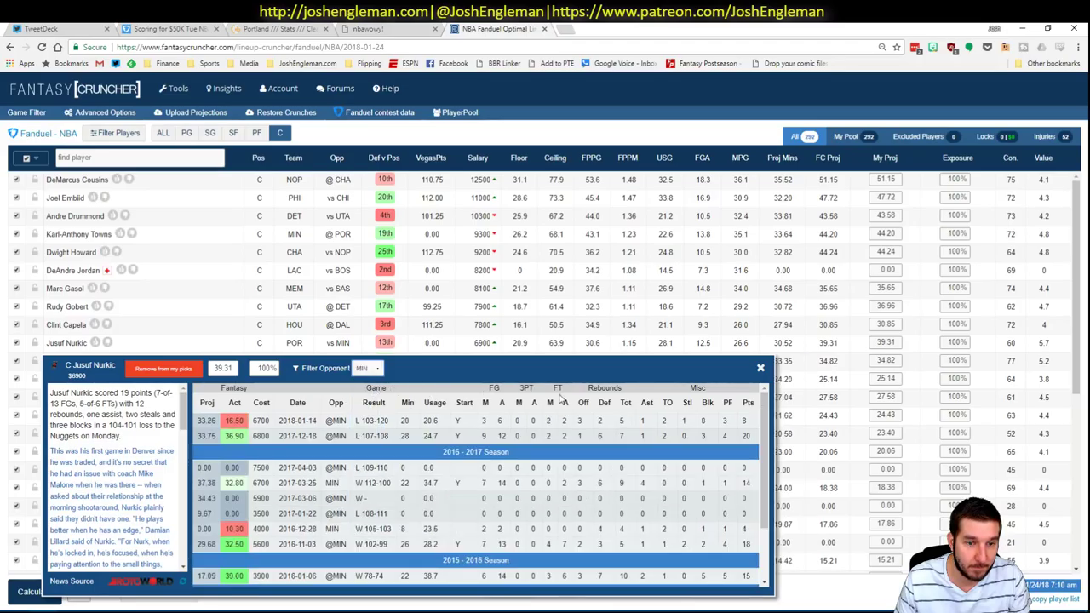
{"action": "left_click", "coordinate": [760, 373]}
Return to the Excel matchup sheet and add Jusuf Nurkic below C.J. McCollum with tier 4, leaving the site blank
{"action": "key", "text": "alt+Tab"}
{"action": "type", "text": "Jusu"}
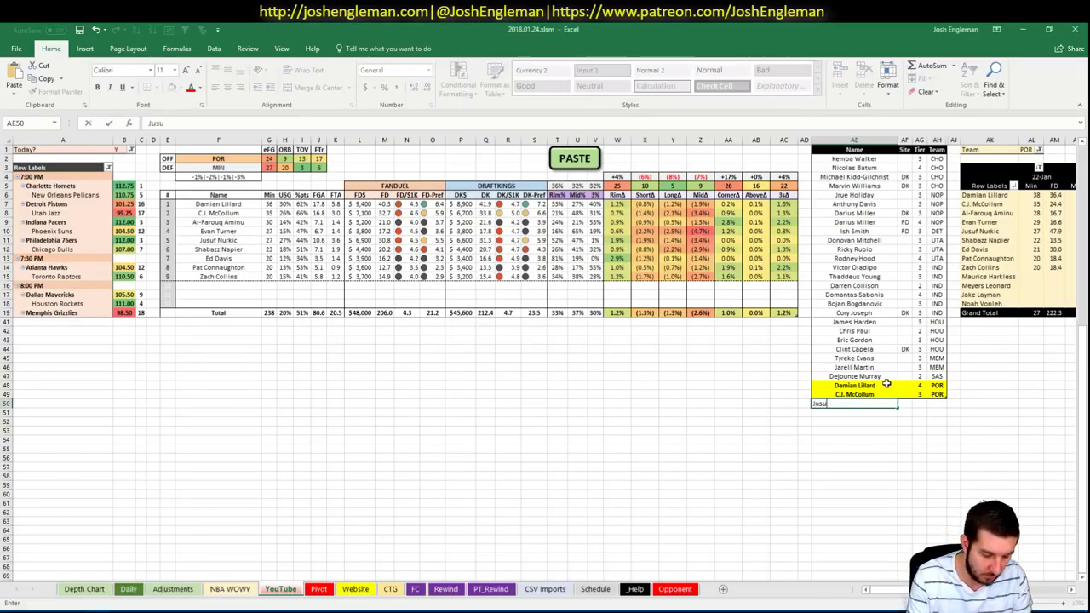
{"action": "type", "text": "f Nurkic"}
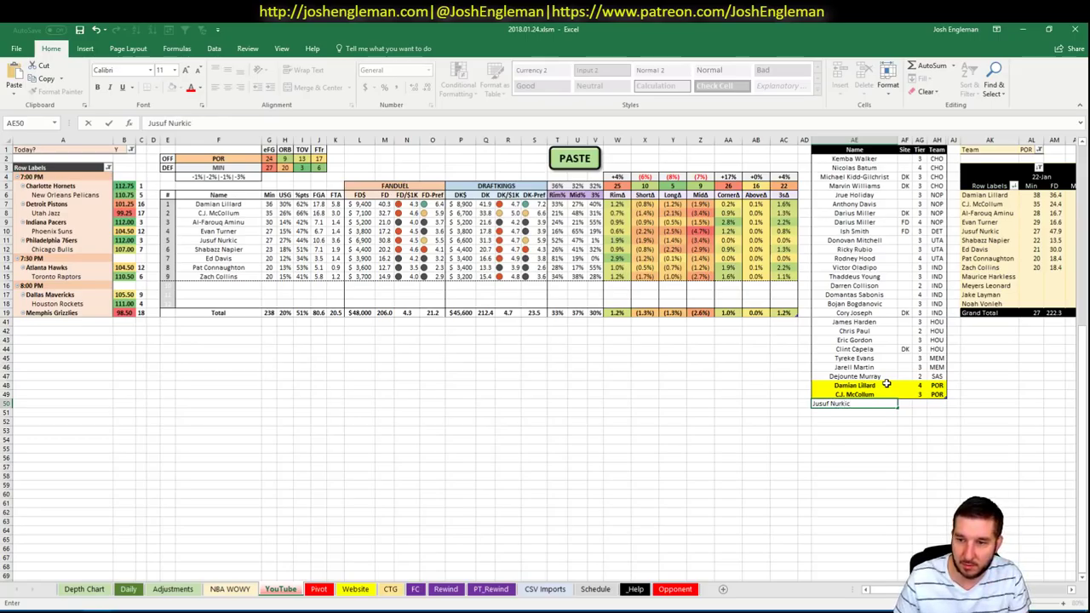
{"action": "key", "text": "Return"}
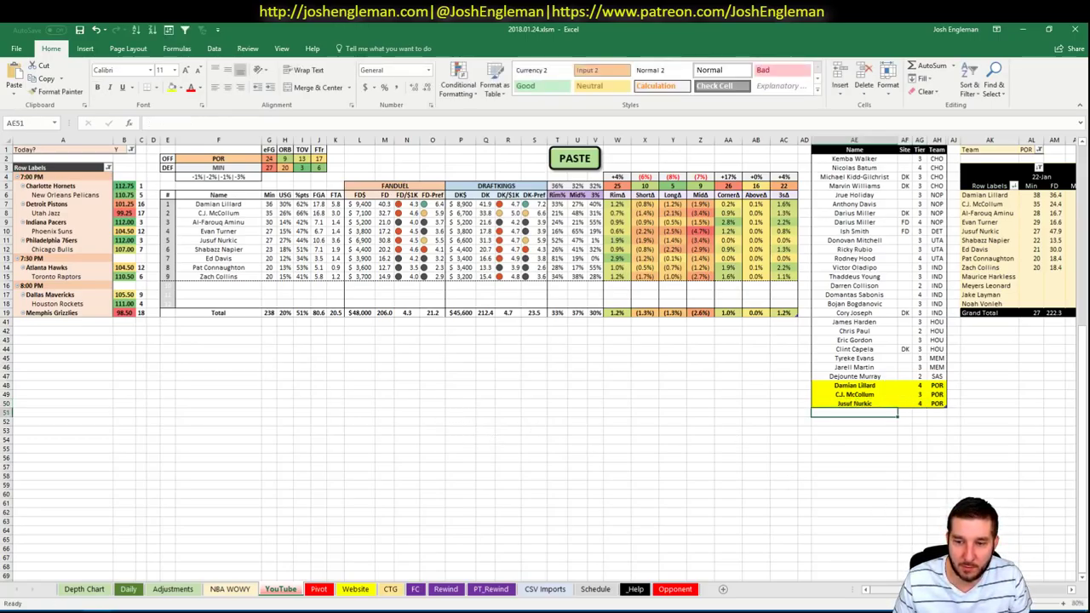
Recheck Portland's recent game log and add Shabazz Napier below Jusuf Nurkic with tier 4, leaving the site blank
{"action": "scroll", "coordinate": [545, 358], "scroll_direction": "right", "scroll_amount": 5}
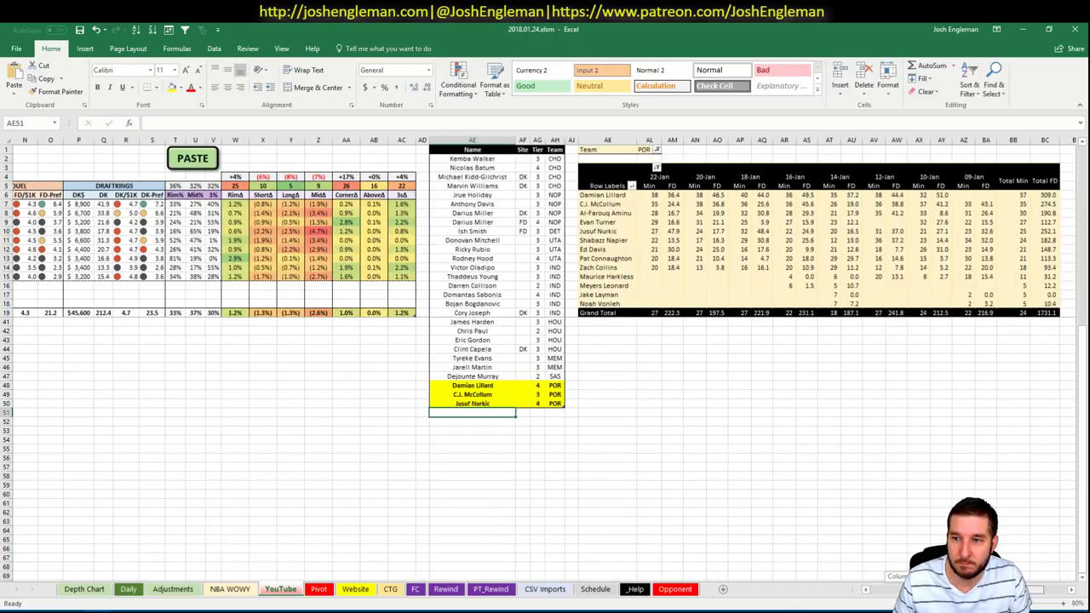
{"action": "scroll", "coordinate": [780, 555], "scroll_direction": "left", "scroll_amount": 5}
{"action": "type", "text": "Sh"}
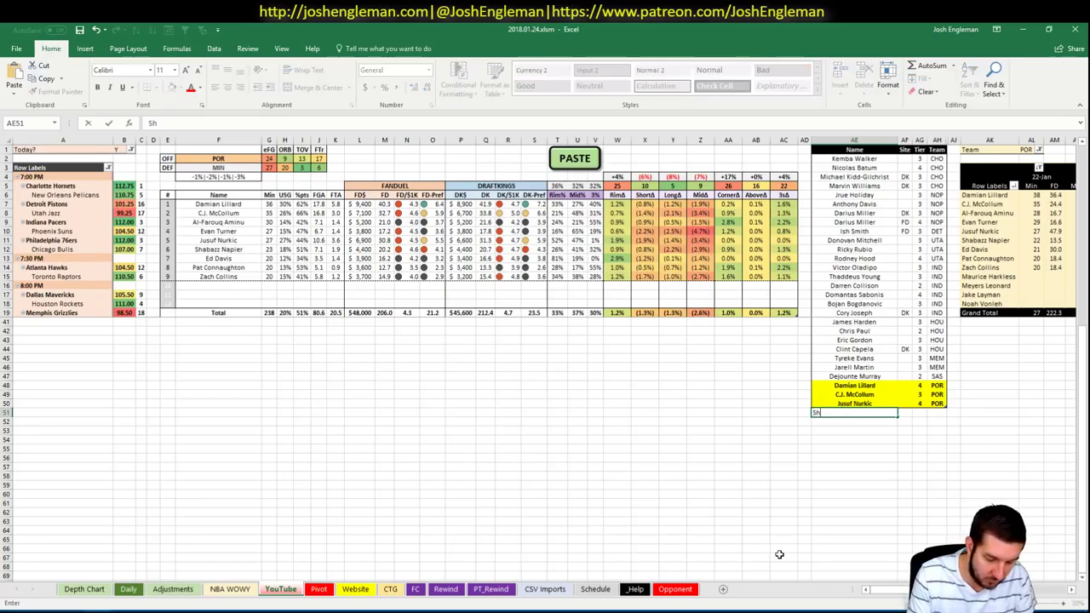
{"action": "type", "text": "abazz Napier"}
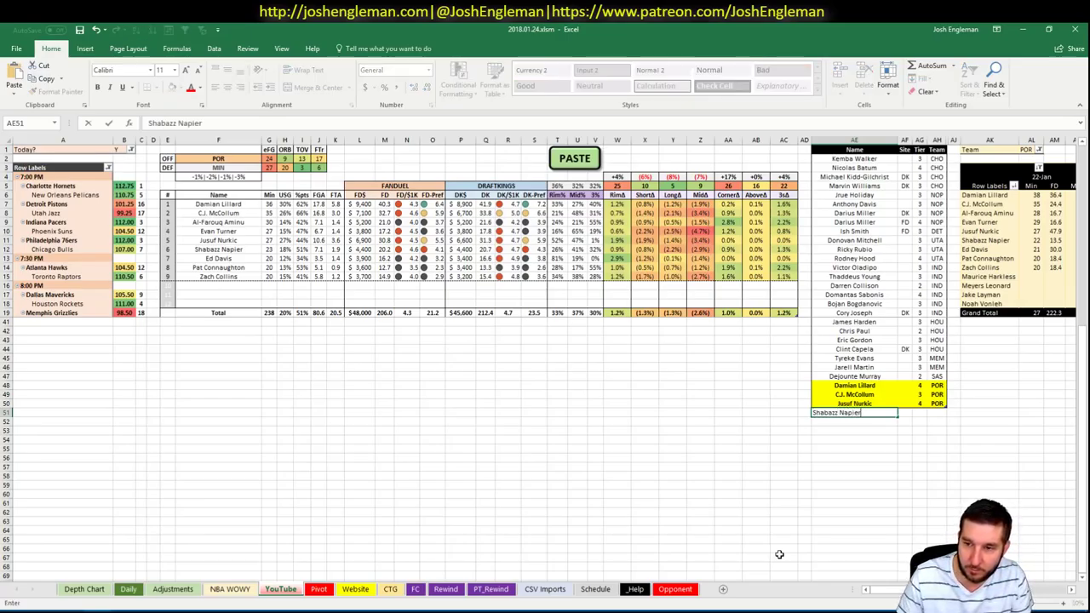
{"action": "key", "text": "Tab"}
{"action": "key", "text": "Tab"}
Set the matchup sheet's offensive team to MIN
{"action": "left_click", "coordinate": [220, 158]}
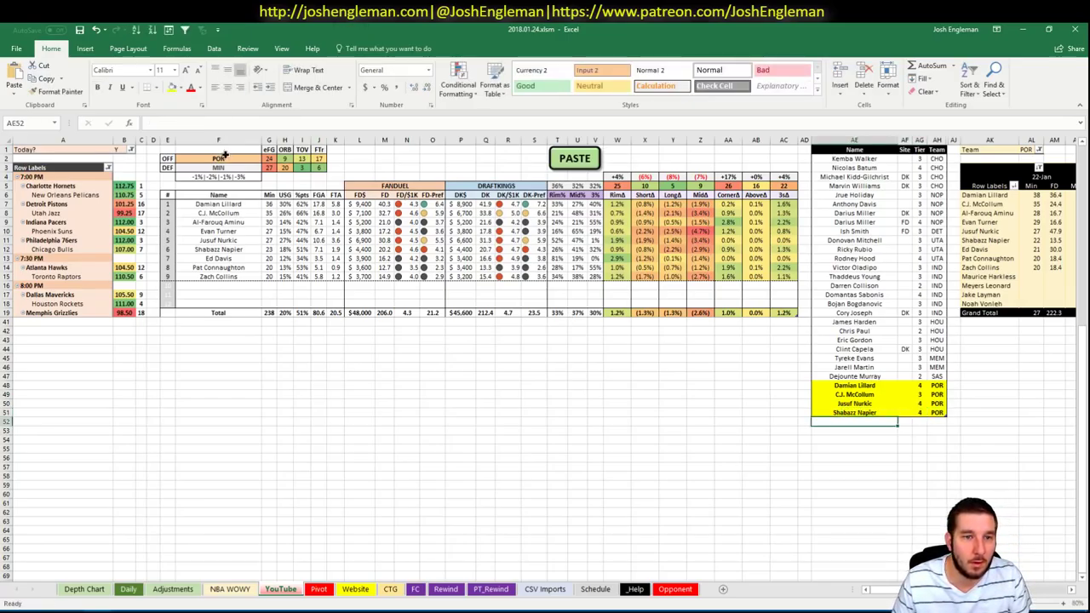
{"action": "type", "text": "MIN"}
{"action": "key", "text": "Return"}
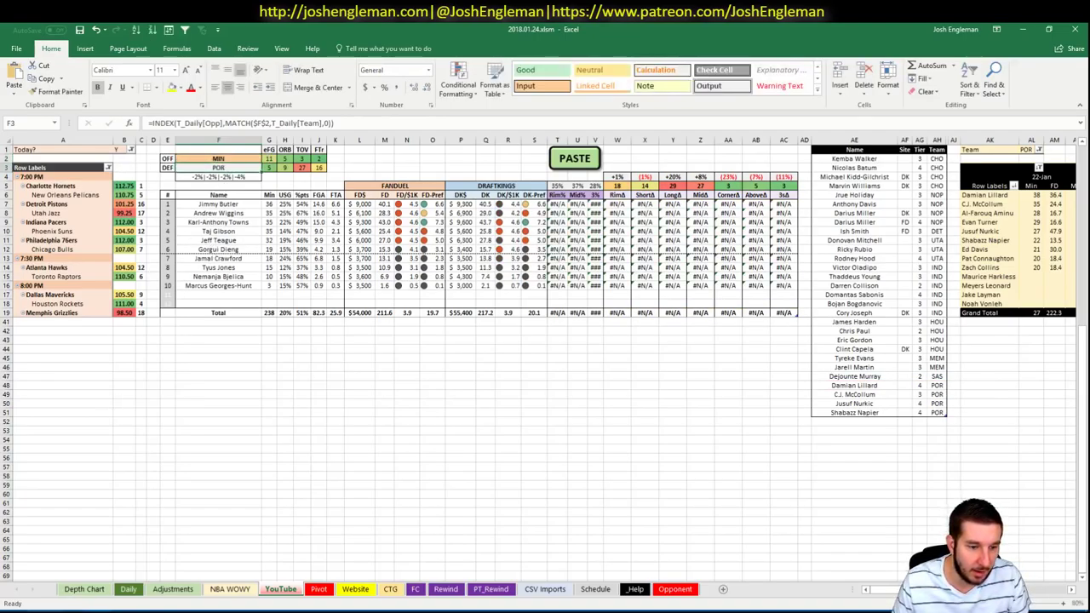
Switch to Cleaning the Glass in the browser and open the Minnesota Timberwolves' player stats through the player/team search
{"action": "key", "text": "alt+Tab"}
{"action": "left_click", "coordinate": [298, 28]}
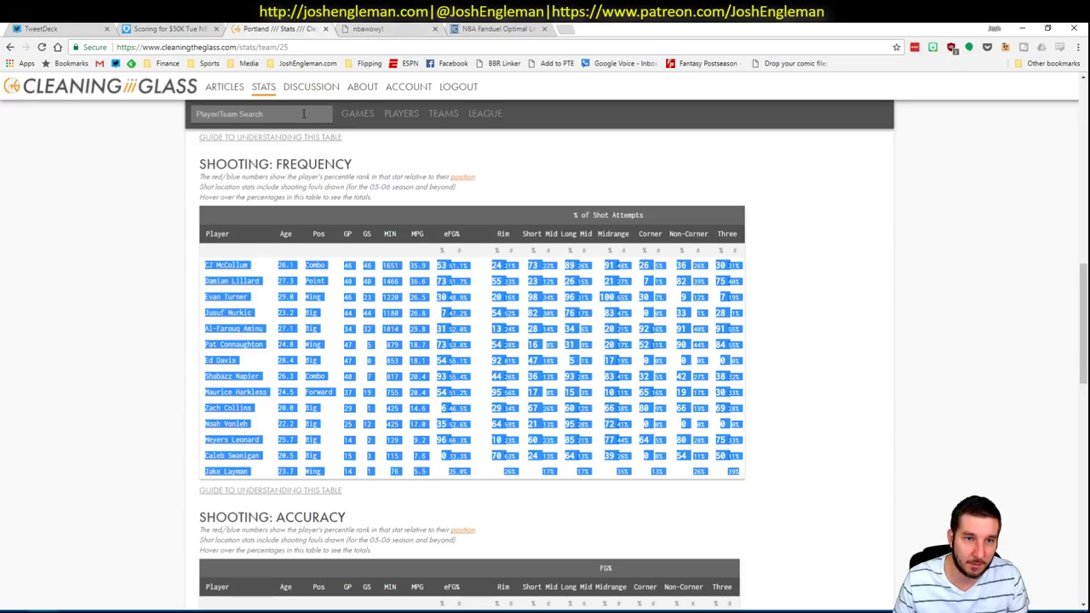
{"action": "left_click", "coordinate": [302, 113]}
{"action": "type", "text": "minn"}
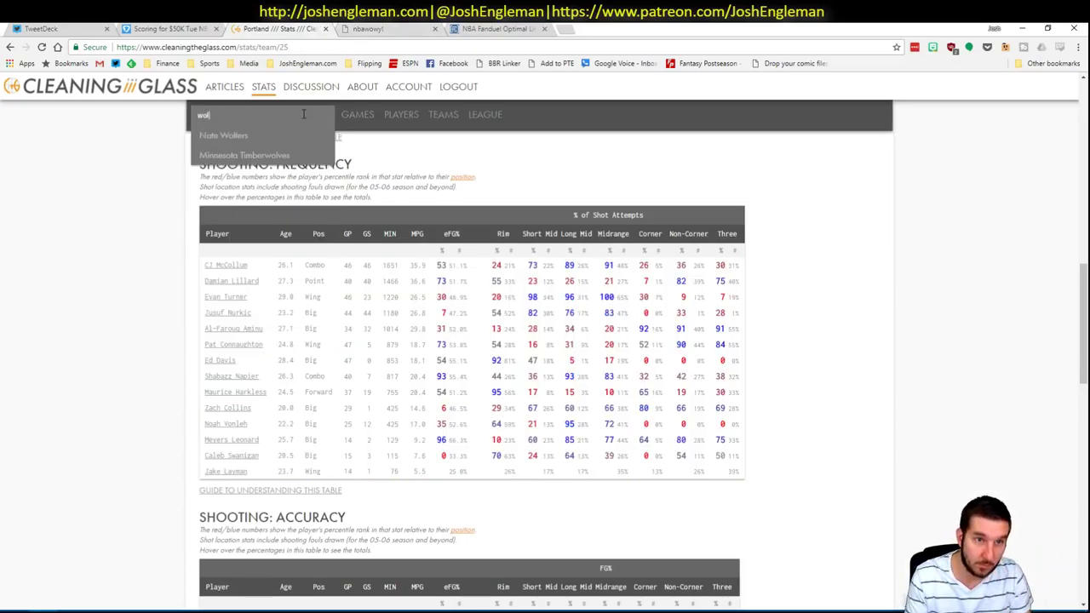
{"action": "key", "text": "Down"}
{"action": "key", "text": "Return"}
{"action": "key", "text": "alt+Tab"}
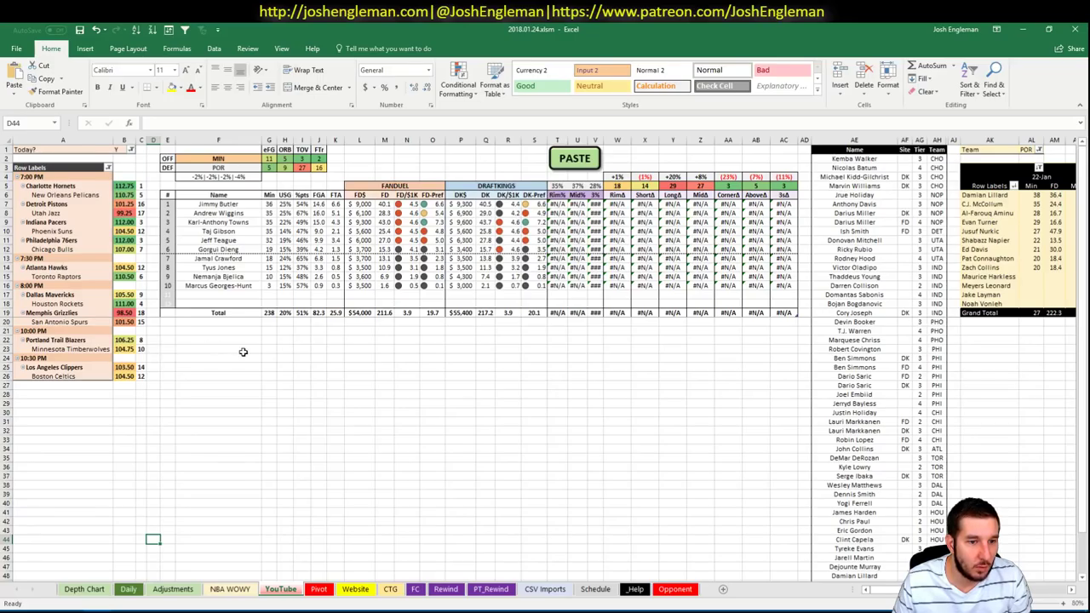
{"action": "key", "text": "alt+Tab"}
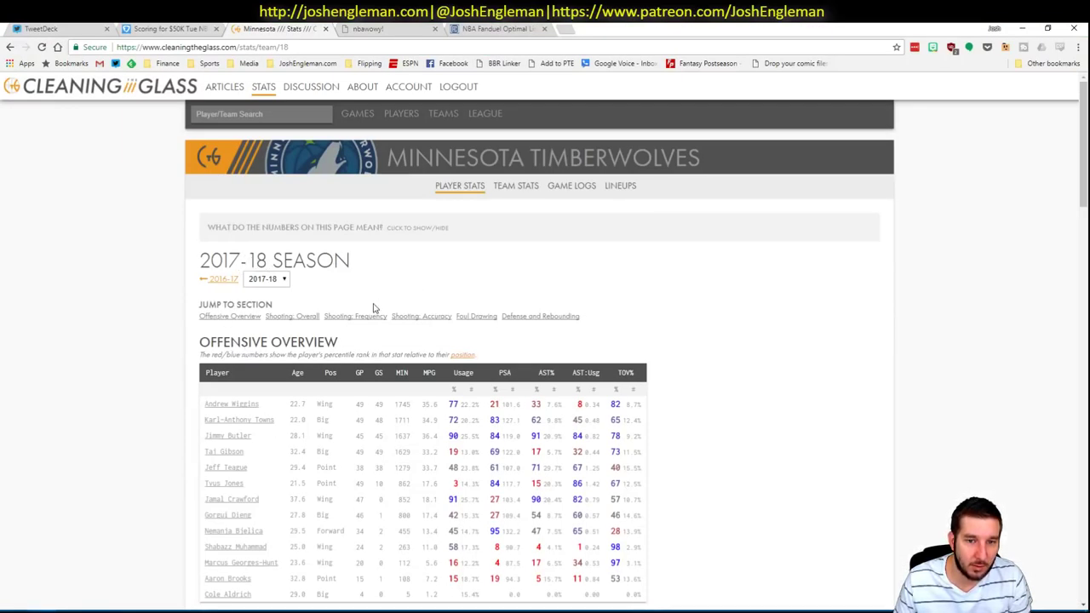
Copy Minnesota's Shooting: Frequency player rows and paste them into the Excel matchup sheet with its paste macro
{"action": "left_click", "coordinate": [365, 319]}
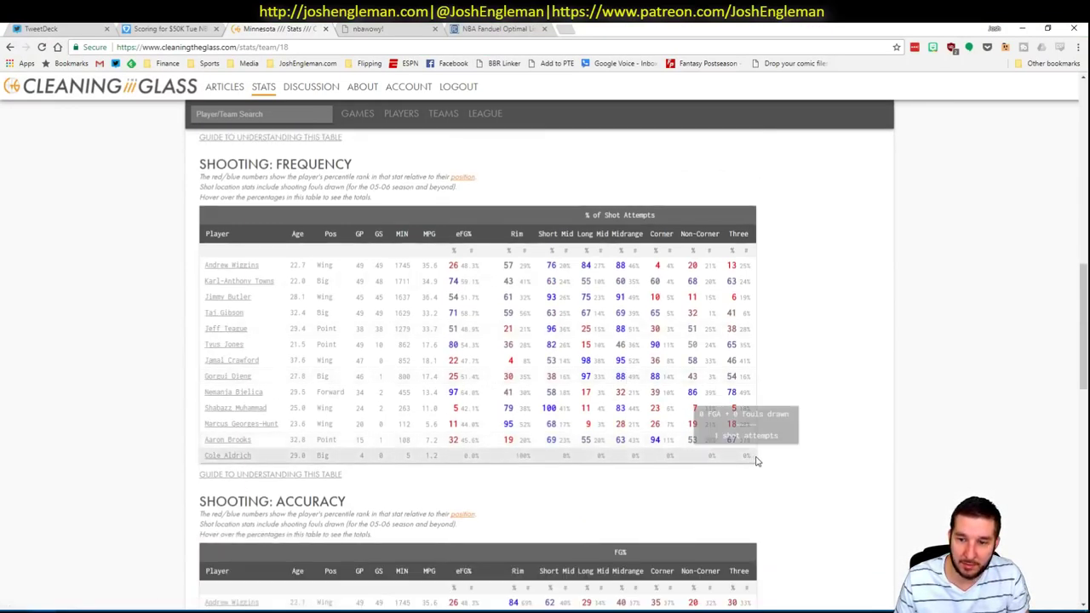
{"action": "mouse_move", "coordinate": [751, 461]}
{"action": "left_click_drag", "start_coordinate": [752, 461], "coordinate": [201, 259]}
{"action": "key", "text": "ctrl+c"}
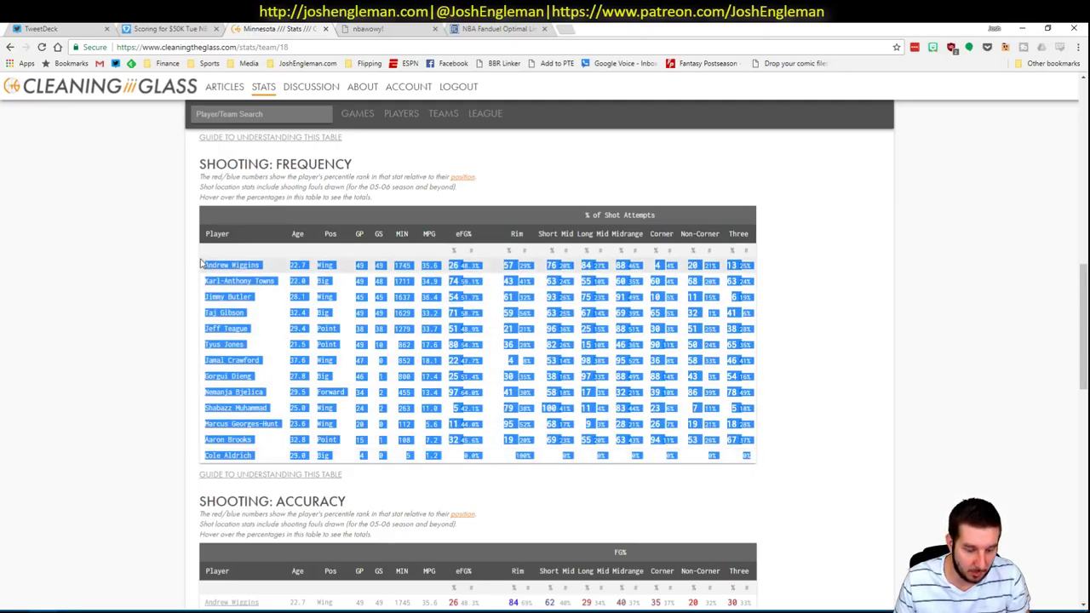
{"action": "key", "text": "alt+Tab"}
{"action": "left_click", "coordinate": [575, 160]}
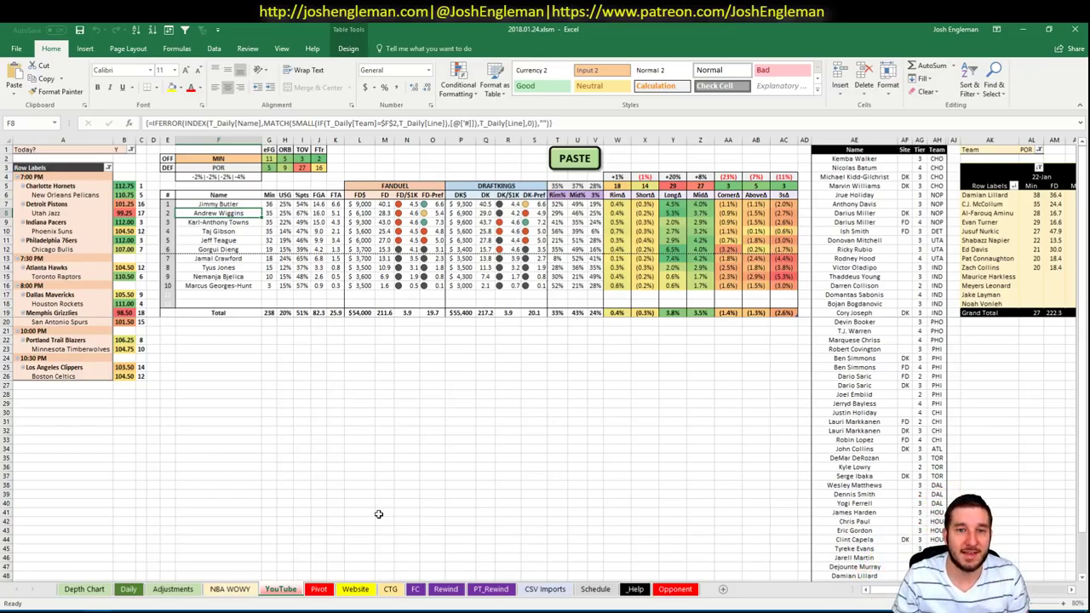
Filter the recent game log pivot table to team MIN and review the Minnesota players' minutes and FanDuel points
{"action": "scroll", "coordinate": [596, 340], "scroll_direction": "right", "scroll_amount": 5}
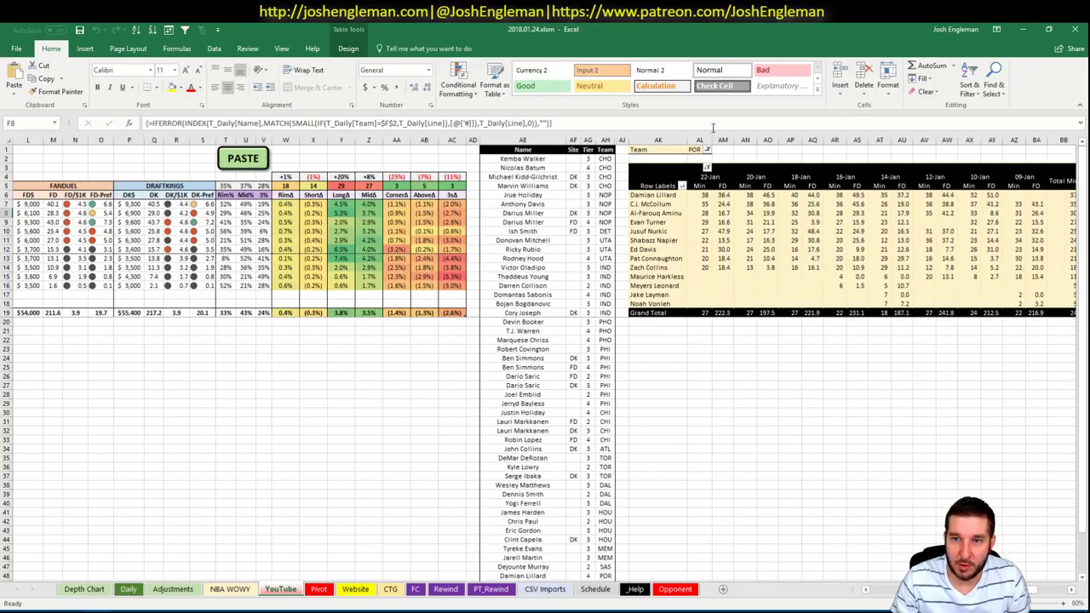
{"action": "left_click", "coordinate": [699, 150]}
{"action": "type", "text": "MIN"}
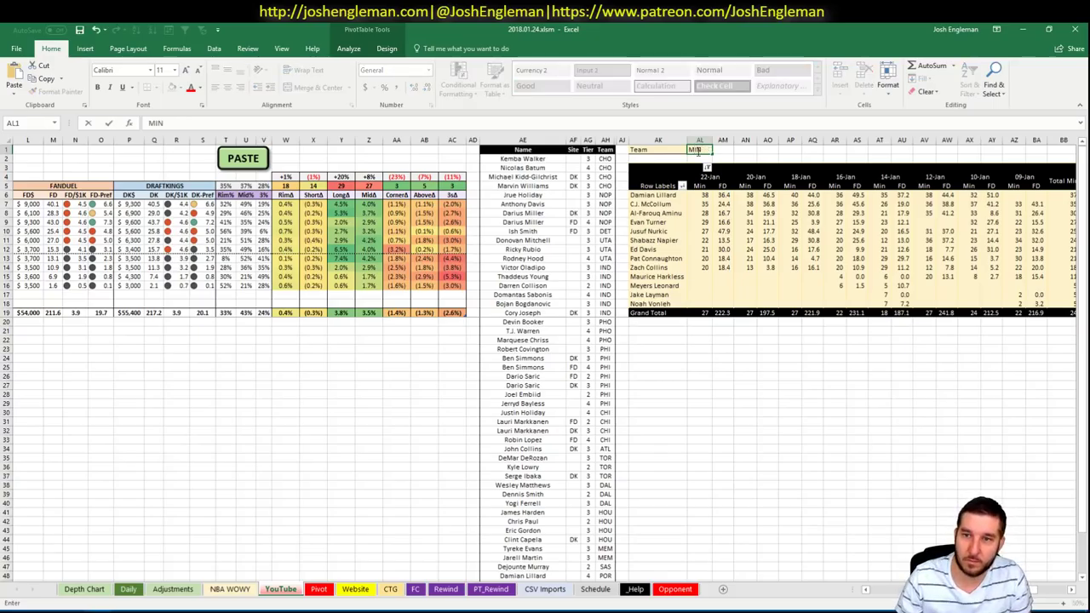
{"action": "key", "text": "Return"}
{"action": "left_click", "coordinate": [794, 333]}
{"action": "left_click", "coordinate": [848, 449]}
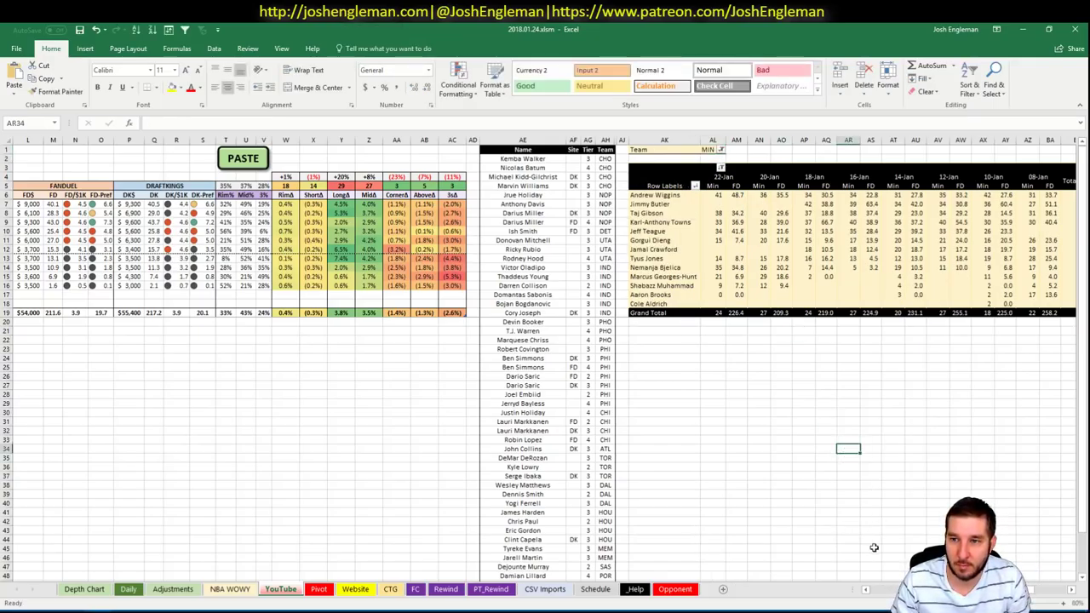
{"action": "scroll", "coordinate": [884, 589], "scroll_direction": "right", "scroll_amount": 2}
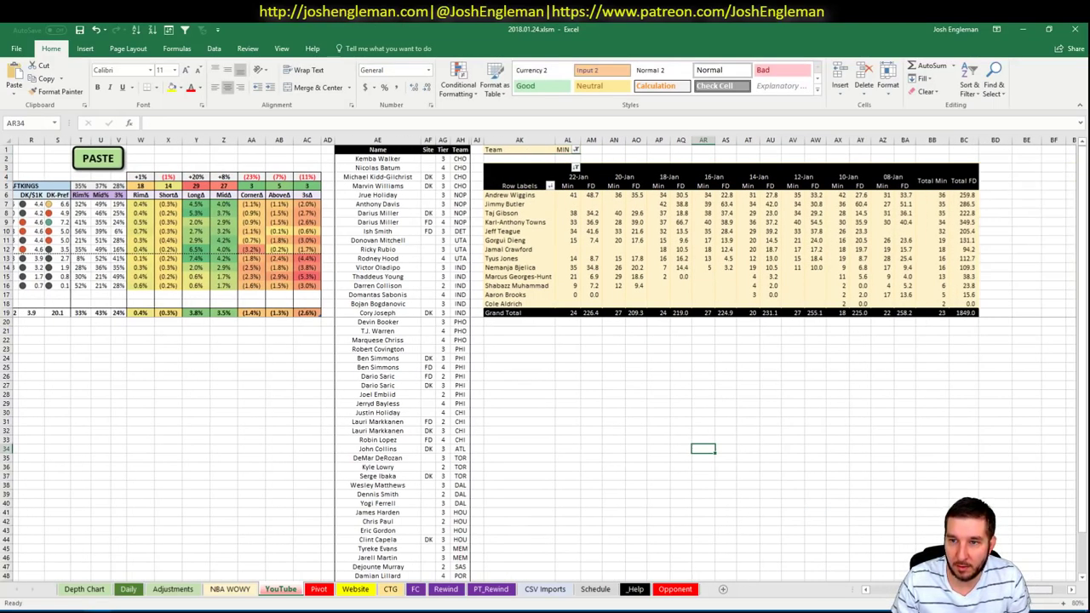
{"action": "scroll", "coordinate": [545, 358], "scroll_direction": "right", "scroll_amount": 1}
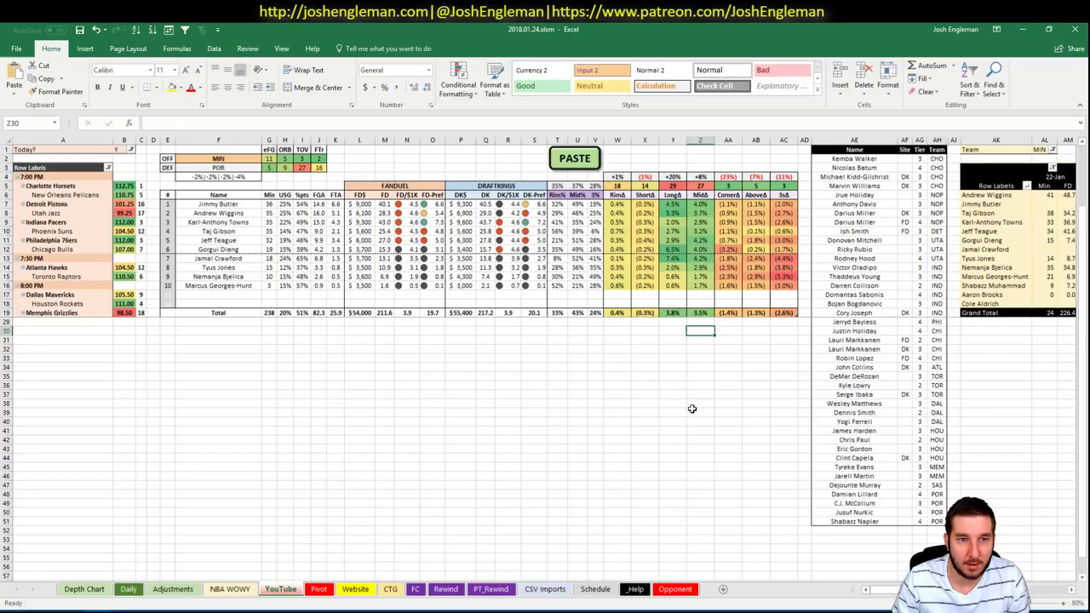
Add Jimmy Butler below Shabazz Napier in the shortlist with site FD and tier 3
{"action": "scroll", "coordinate": [692, 409], "scroll_direction": "down", "scroll_amount": 4}
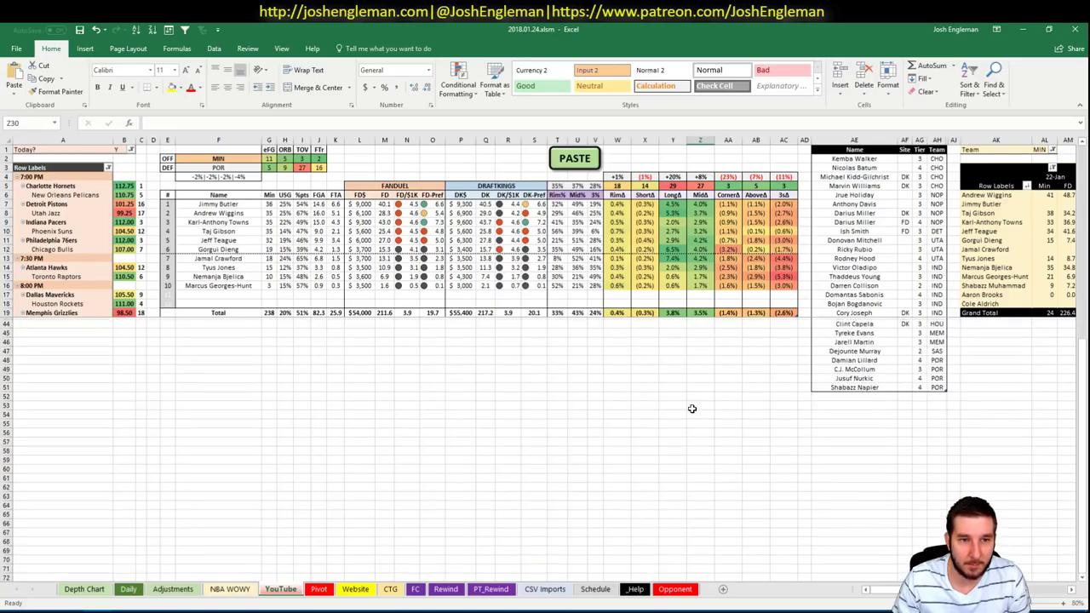
{"action": "left_click", "coordinate": [871, 422]}
{"action": "type", "text": "J"}
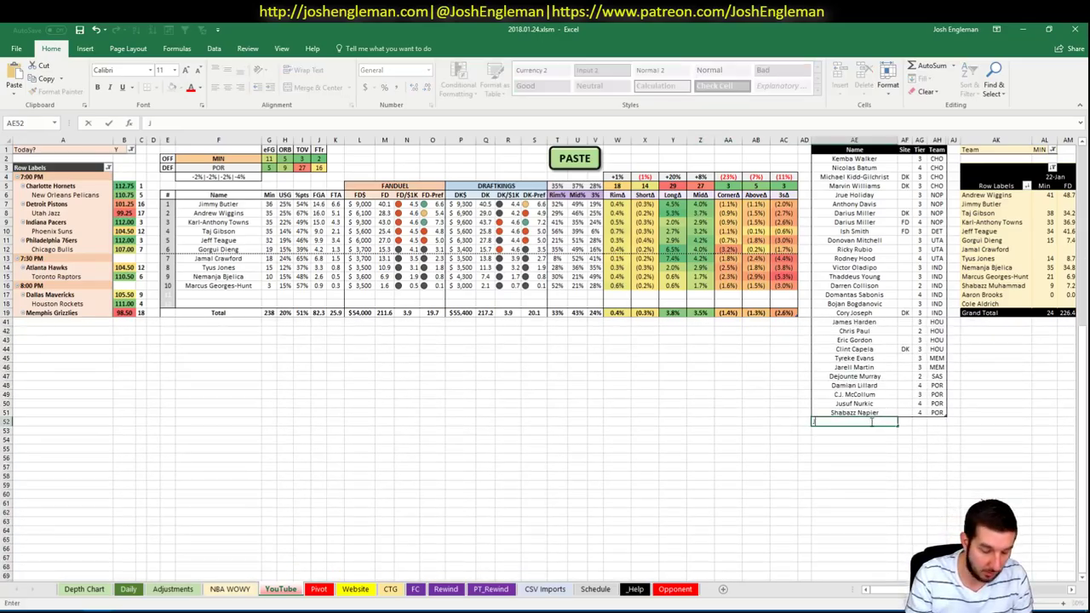
{"action": "type", "text": "immy Butle"}
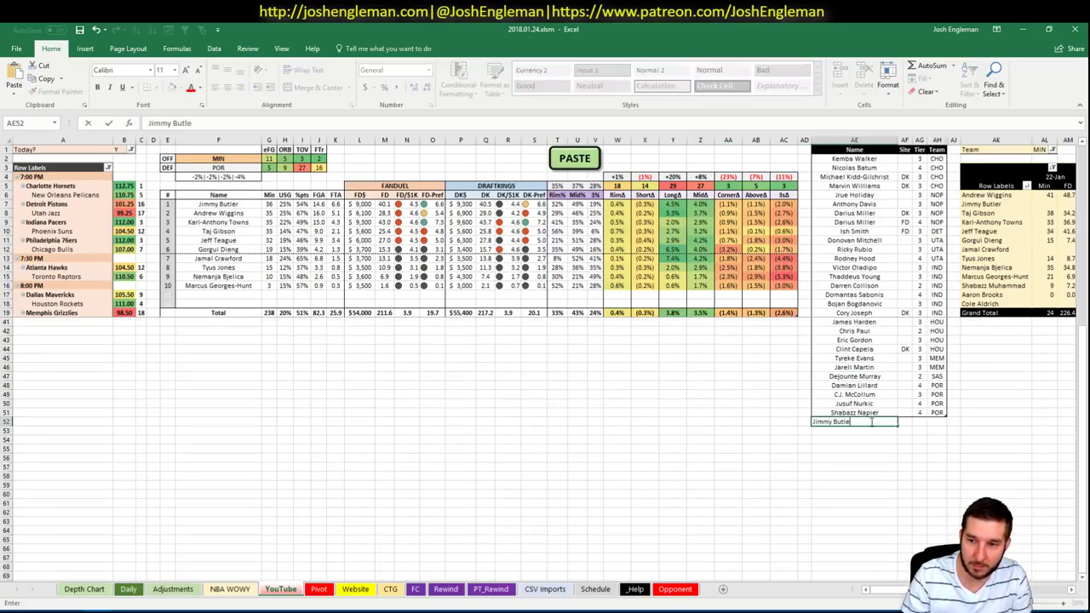
{"action": "type", "text": "r"}
{"action": "key", "text": "Return"}
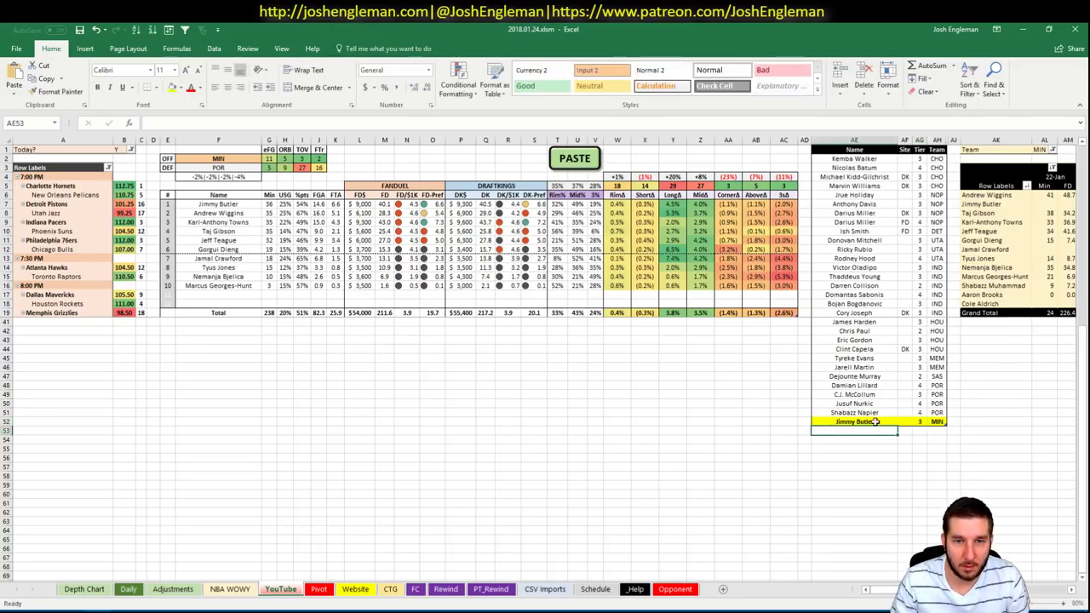
{"action": "left_click", "coordinate": [904, 422]}
{"action": "type", "text": "FD"}
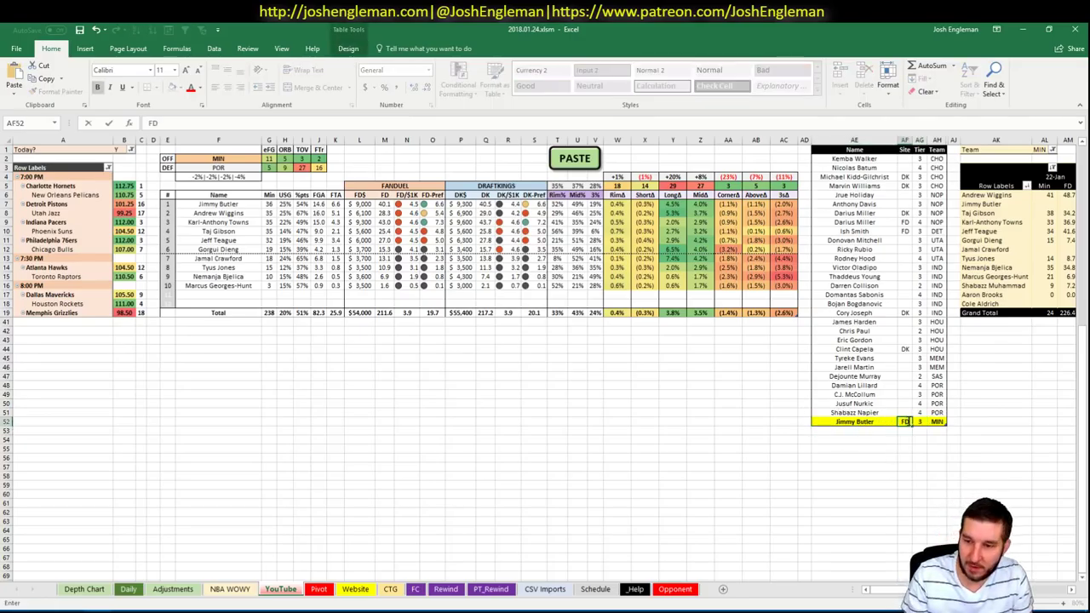
{"action": "key", "text": "Return"}
Add a second Jimmy Butler row to the shortlist with site DK and tier 4
{"action": "type", "text": "Jimmy But"}
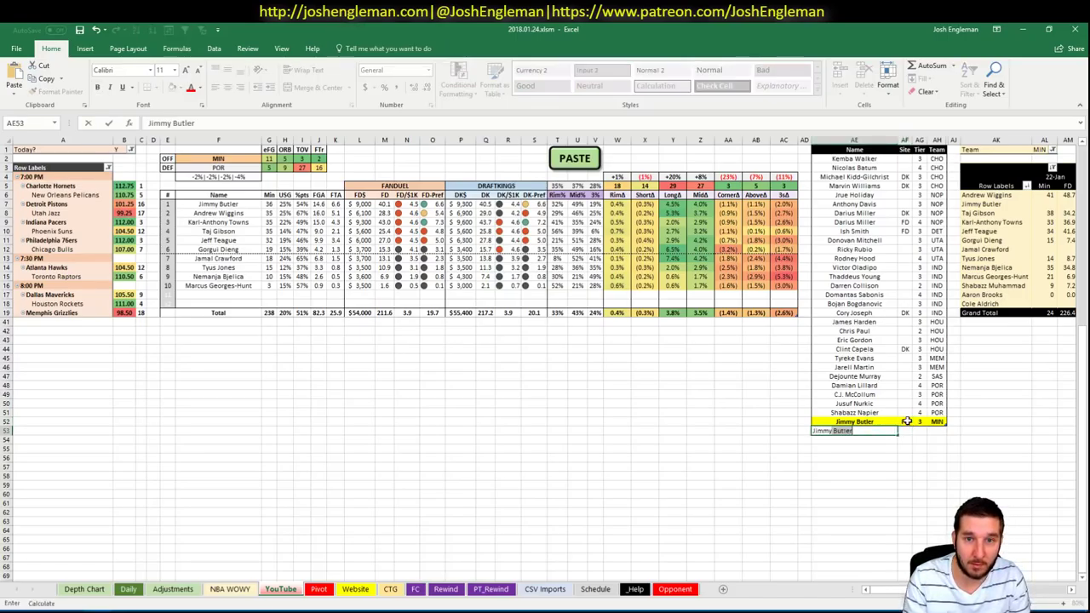
{"action": "type", "text": "ler"}
{"action": "key", "text": "Tab"}
{"action": "type", "text": "DK"}
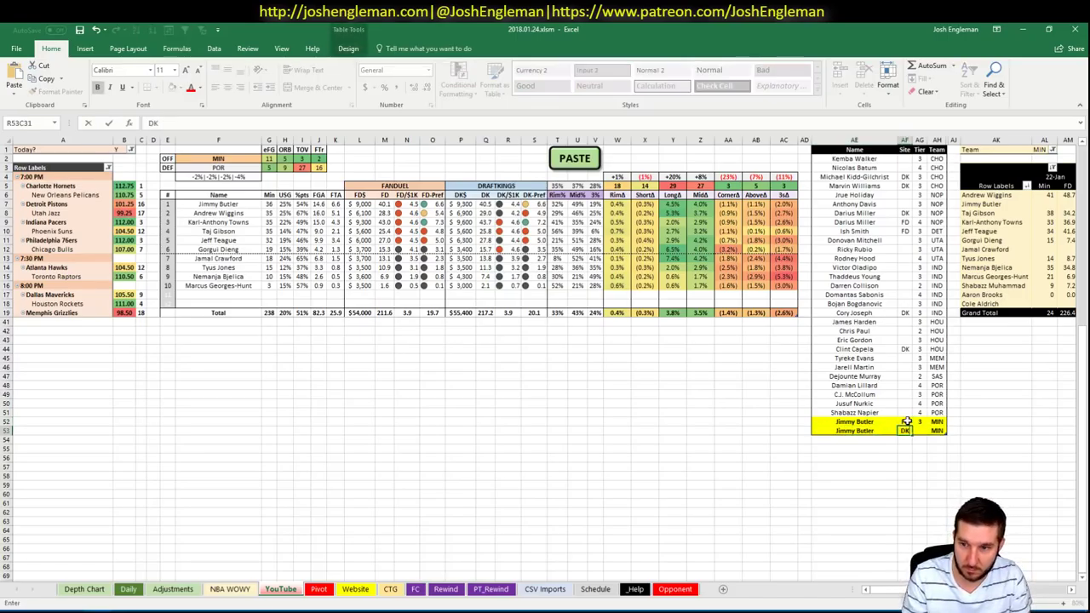
{"action": "key", "text": "Return"}
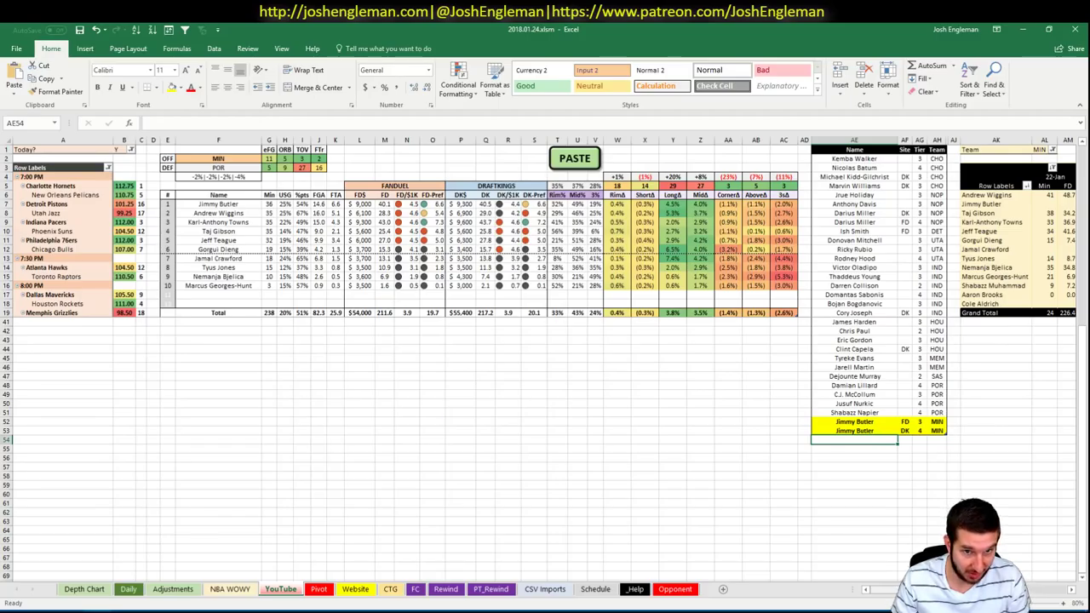
Check Minnesota's recent game log and add Andrew Wiggins to the shortlist with site FD and tier 3
{"action": "scroll", "coordinate": [545, 358], "scroll_direction": "right", "scroll_amount": 6}
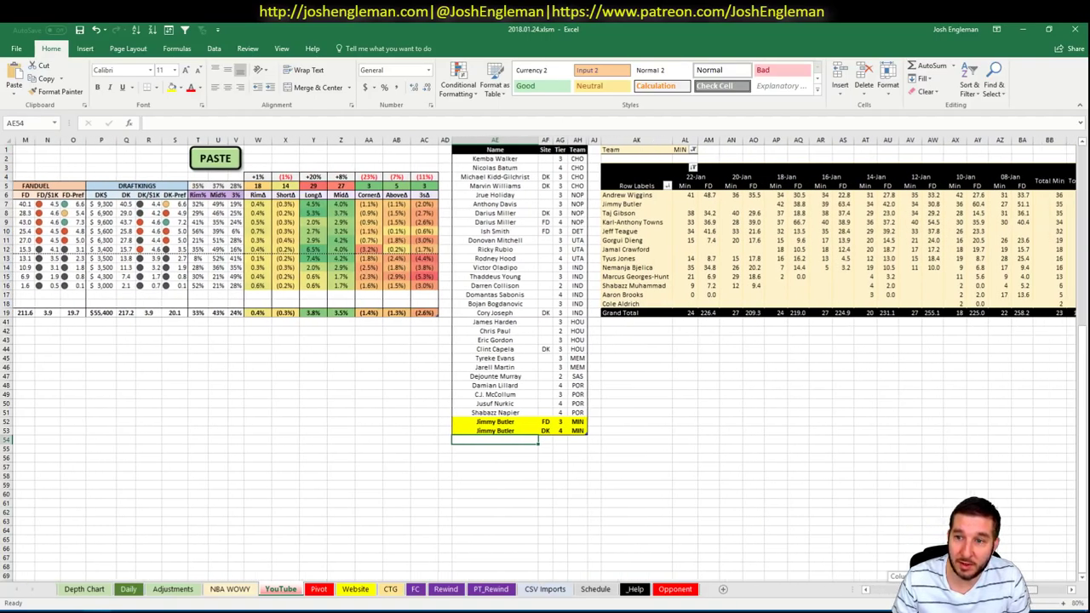
{"action": "scroll", "coordinate": [545, 358], "scroll_direction": "right", "scroll_amount": 1}
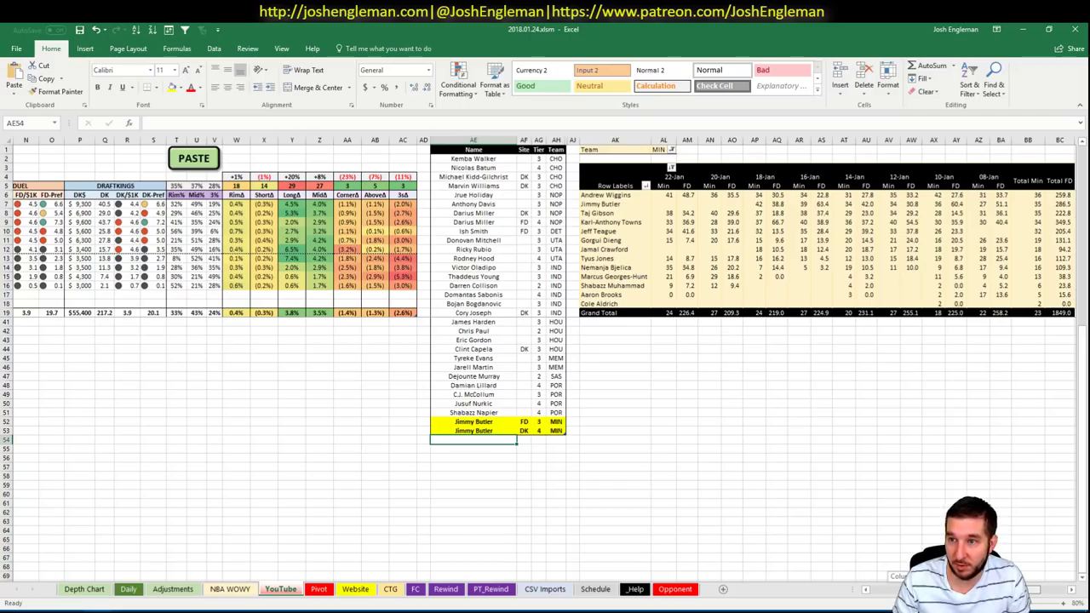
{"action": "scroll", "coordinate": [872, 588], "scroll_direction": "left", "scroll_amount": 7}
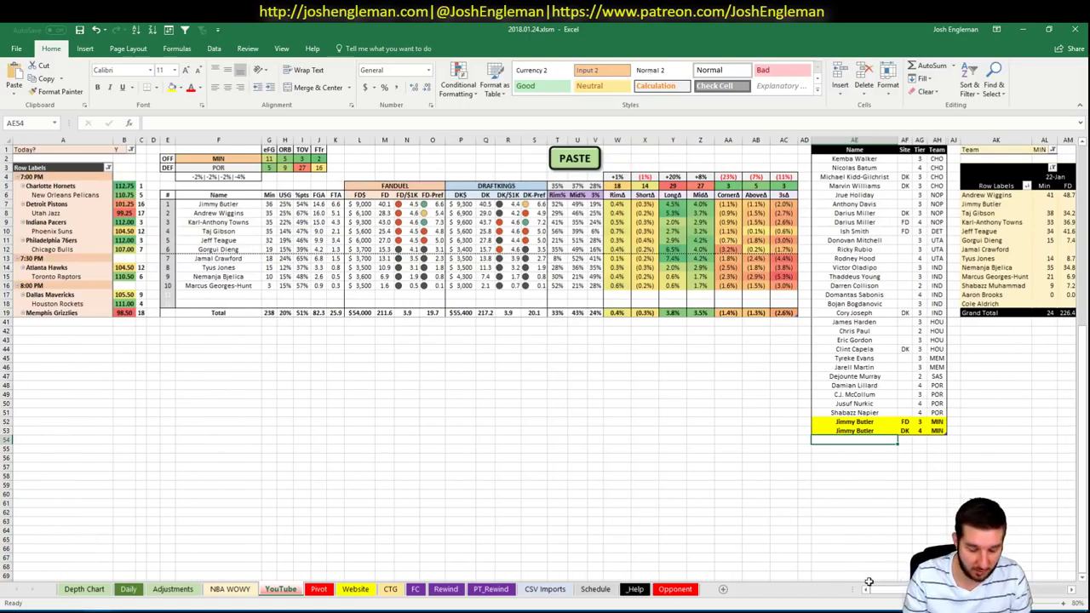
{"action": "type", "text": "Andrew Wiggins"}
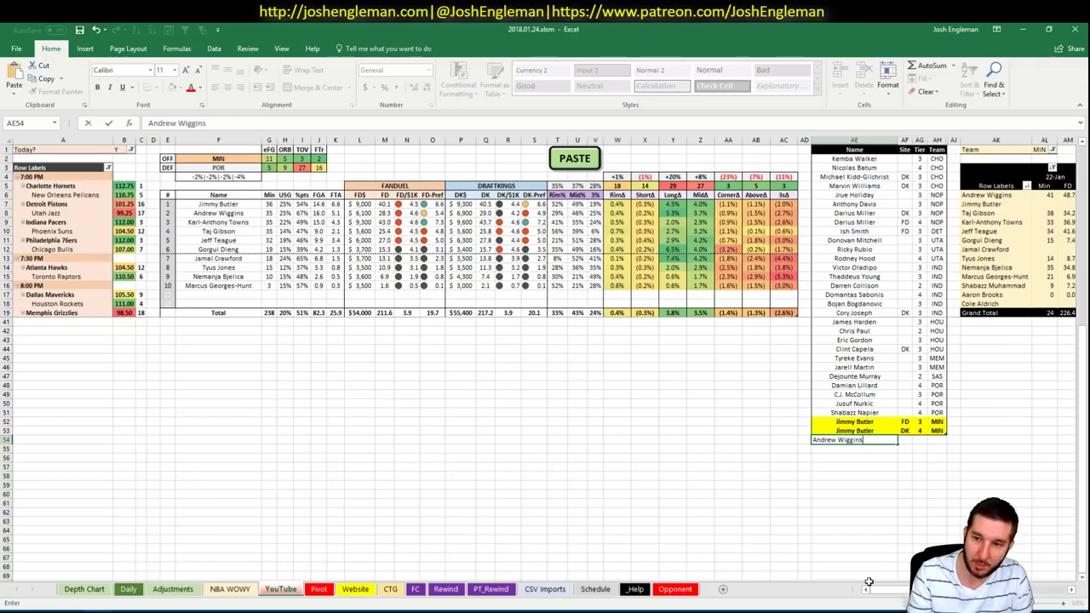
{"action": "key", "text": "Return"}
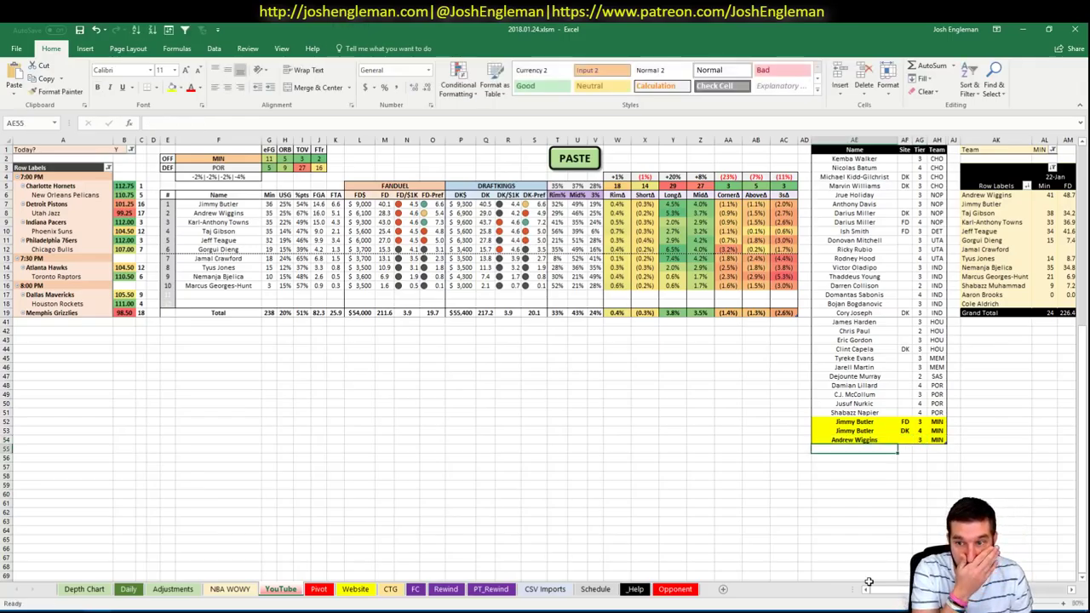
{"action": "key", "text": "Right"}
{"action": "key", "text": "Up"}
{"action": "type", "text": "FD"}
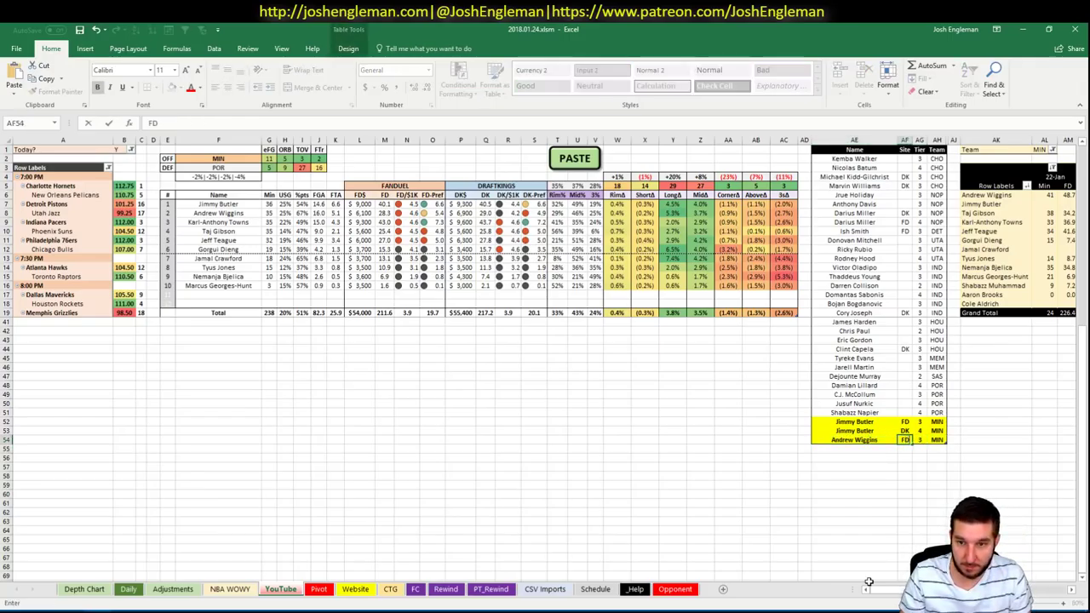
{"action": "key", "text": "Return"}
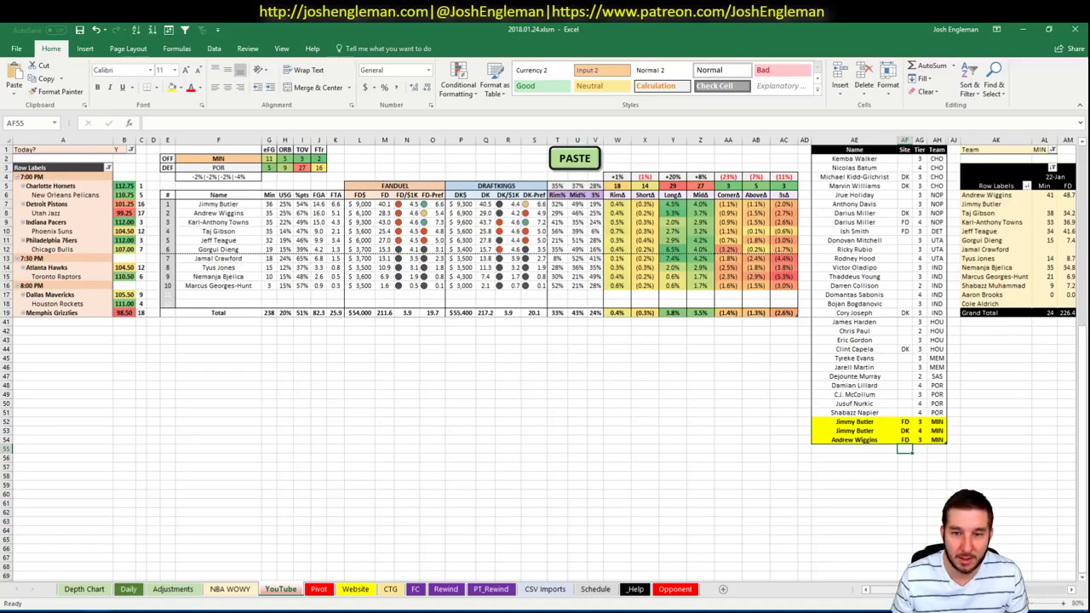
Add Karl-Anthony Towns below Andrew Wiggins in the shortlist with tier 2 and no site
{"action": "scroll", "coordinate": [545, 358], "scroll_direction": "right", "scroll_amount": 7}
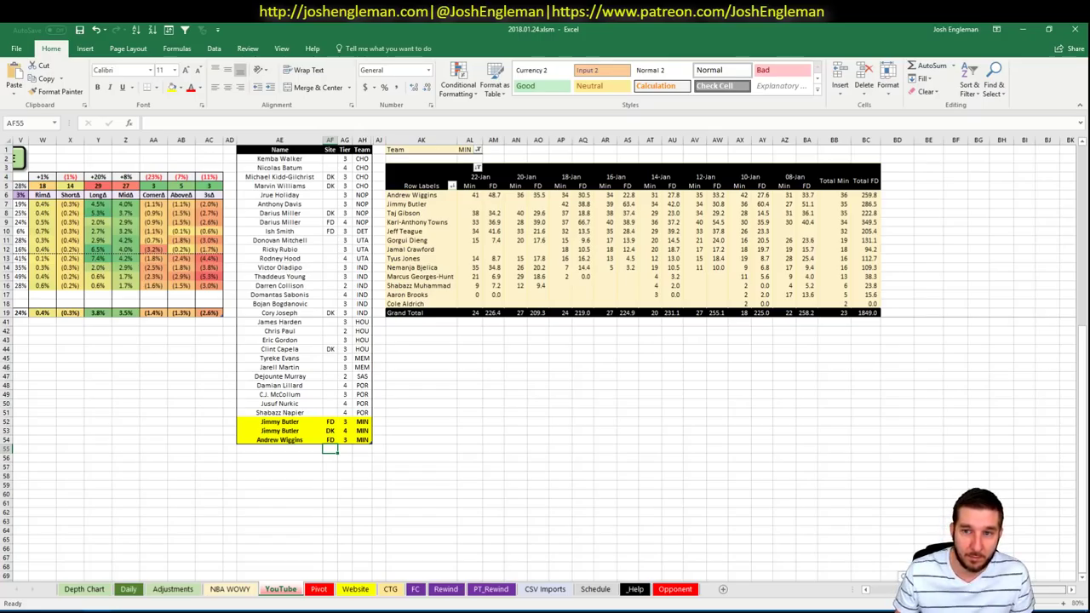
{"action": "scroll", "coordinate": [767, 558], "scroll_direction": "left", "scroll_amount": 7}
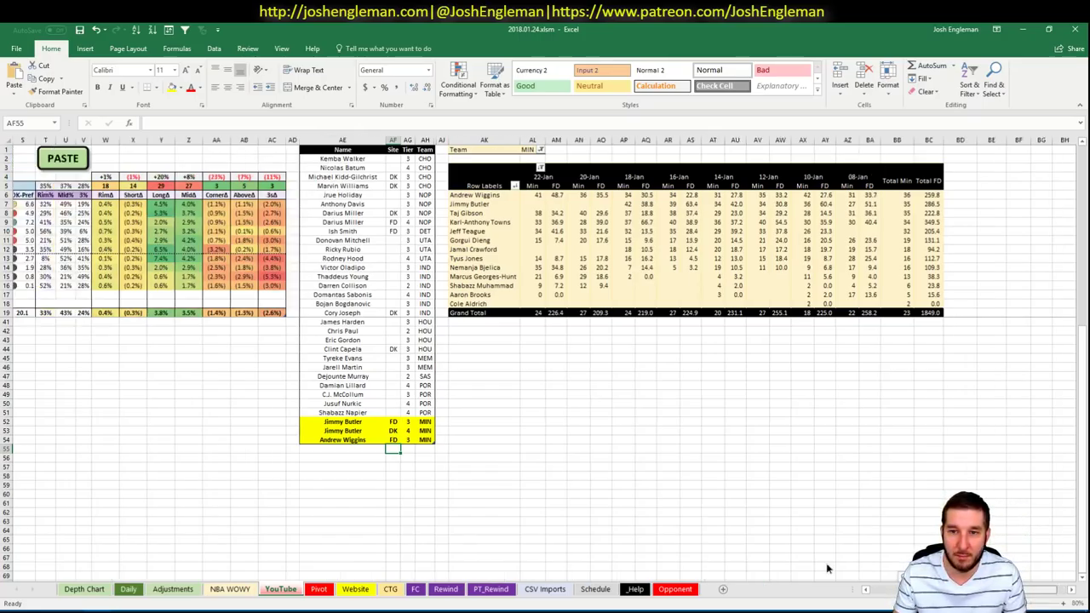
{"action": "left_click", "coordinate": [863, 454]}
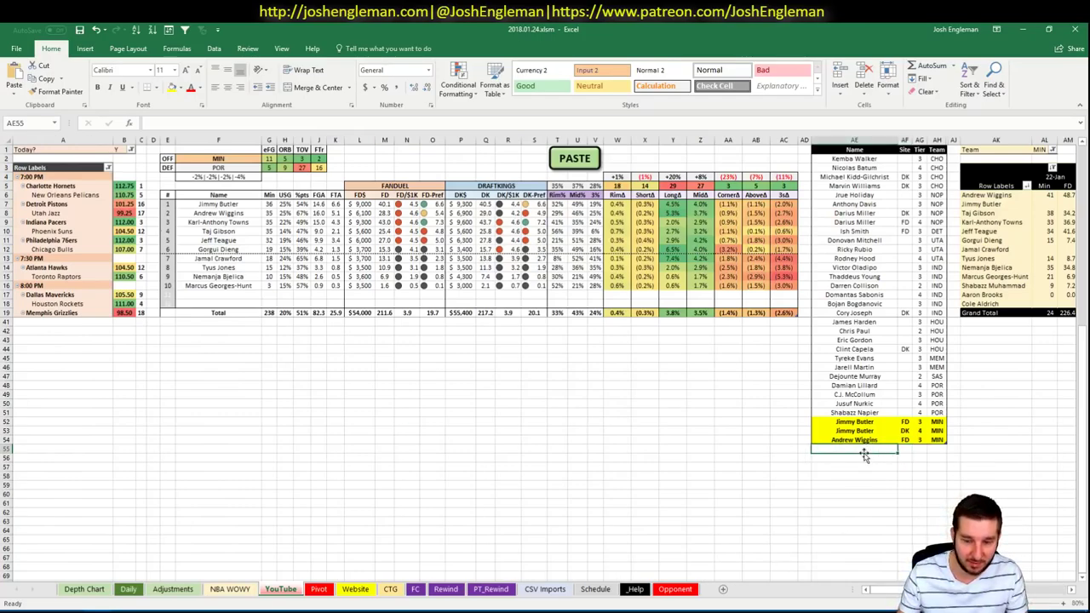
{"action": "type", "text": "Karl"}
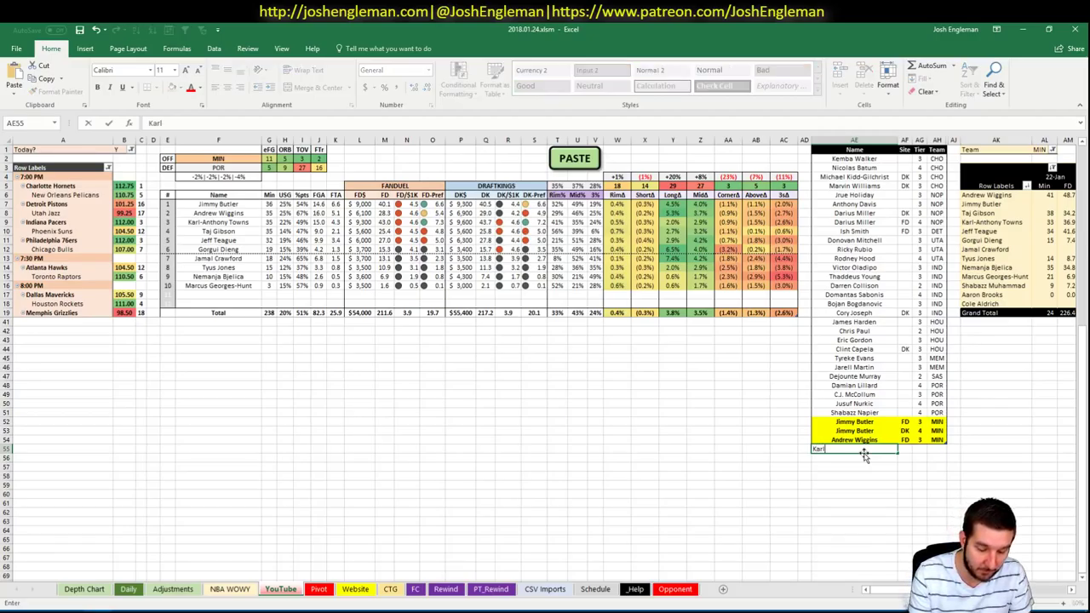
{"action": "type", "text": "-Anthony Towns"}
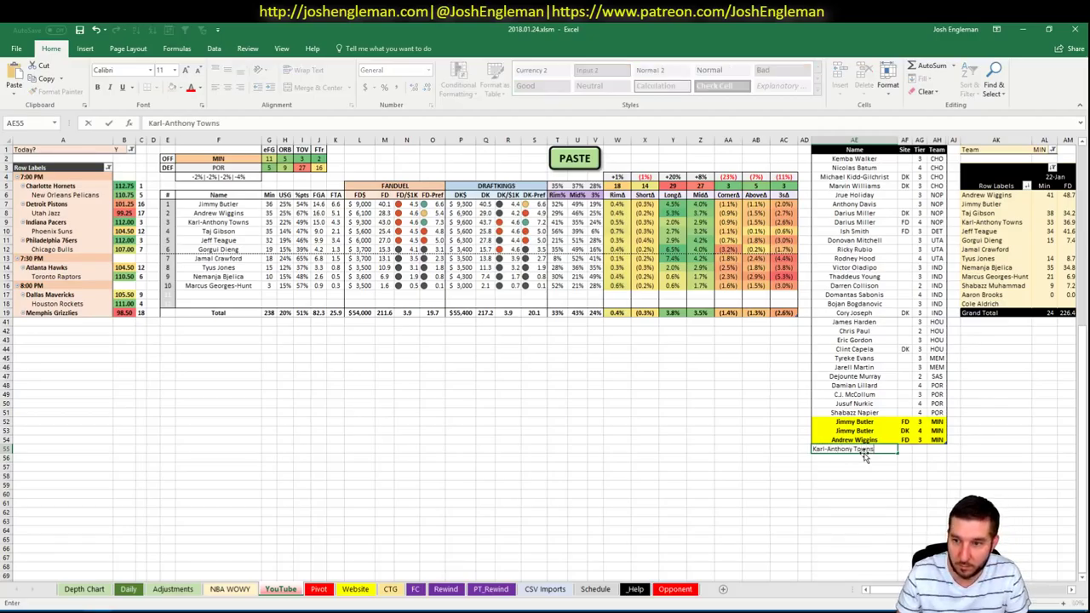
{"action": "key", "text": "Tab"}
{"action": "key", "text": "Tab"}
{"action": "type", "text": "2"}
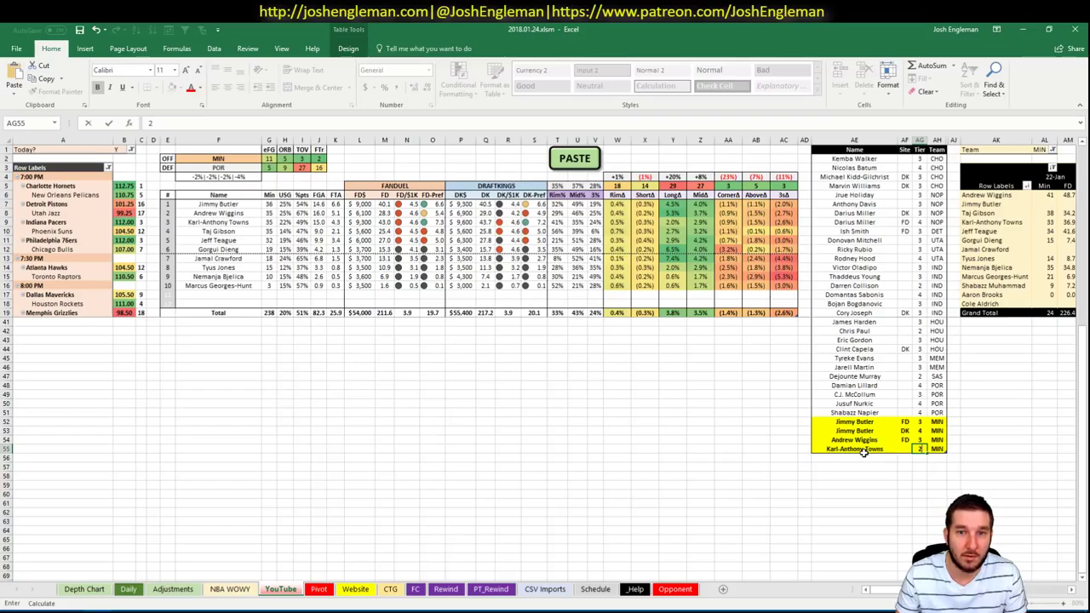
{"action": "key", "text": "Return"}
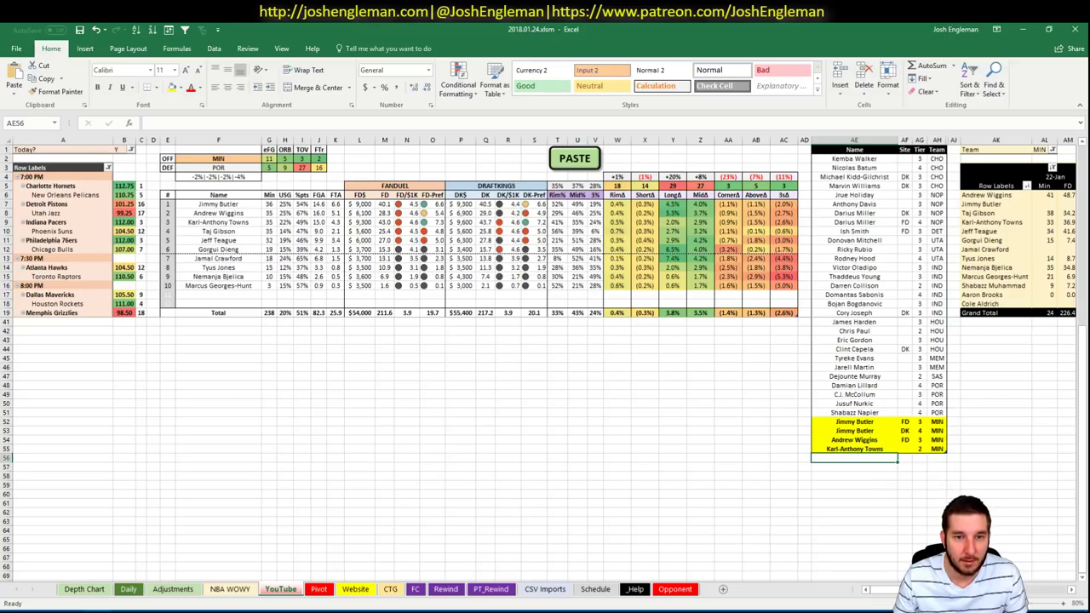
Add Taj Gibson below Karl-Anthony Towns in the shortlist with tier 3 and no site, consulting the recent game log
{"action": "scroll", "coordinate": [1034, 600], "scroll_direction": "right", "scroll_amount": 10}
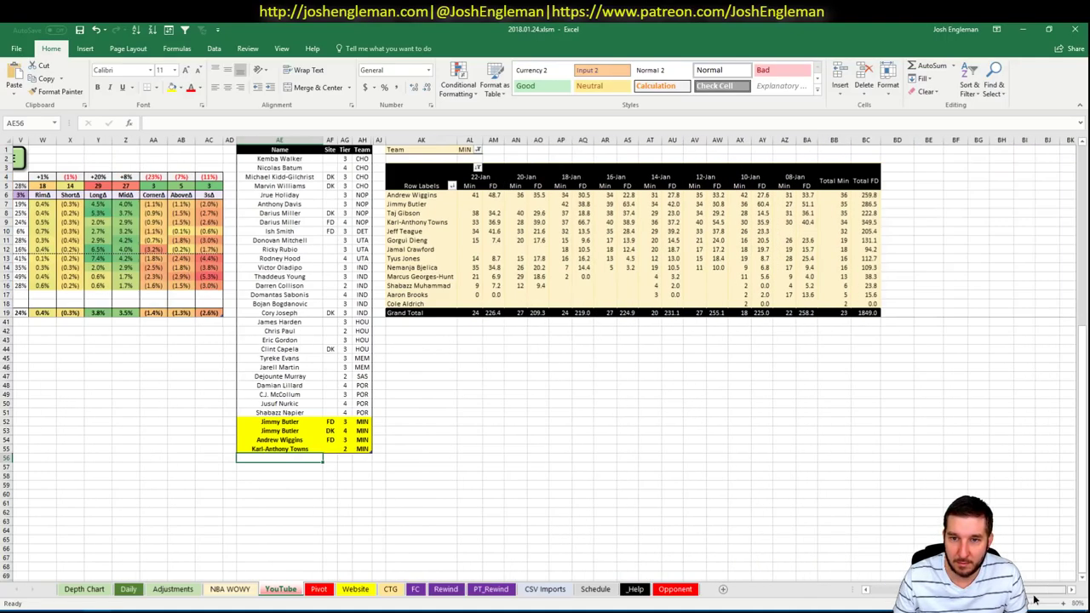
{"action": "scroll", "coordinate": [1034, 600], "scroll_direction": "left", "scroll_amount": 10}
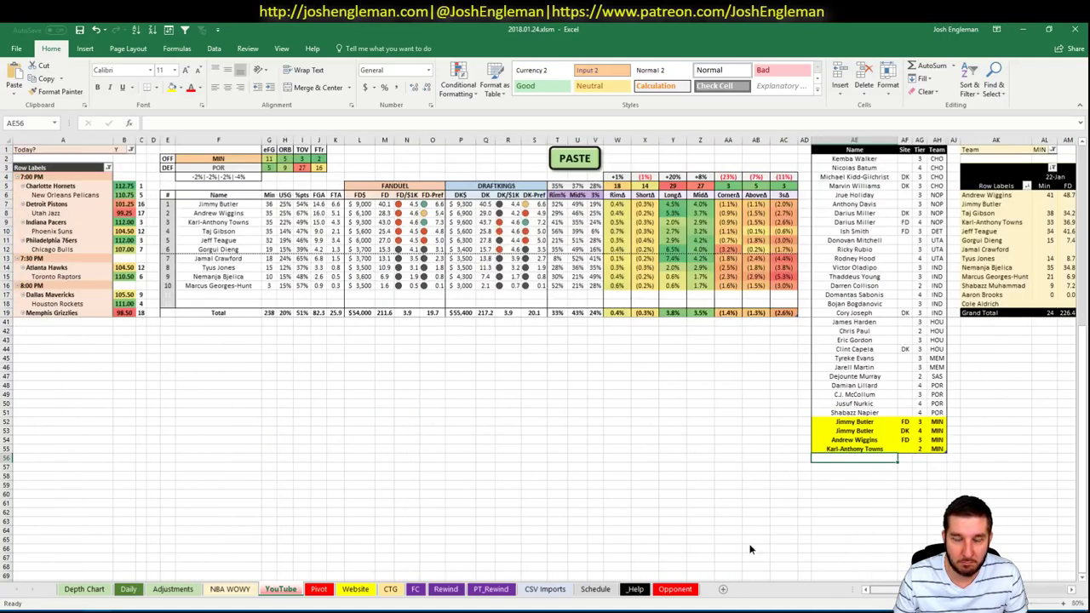
{"action": "type", "text": "Taj Gibson"}
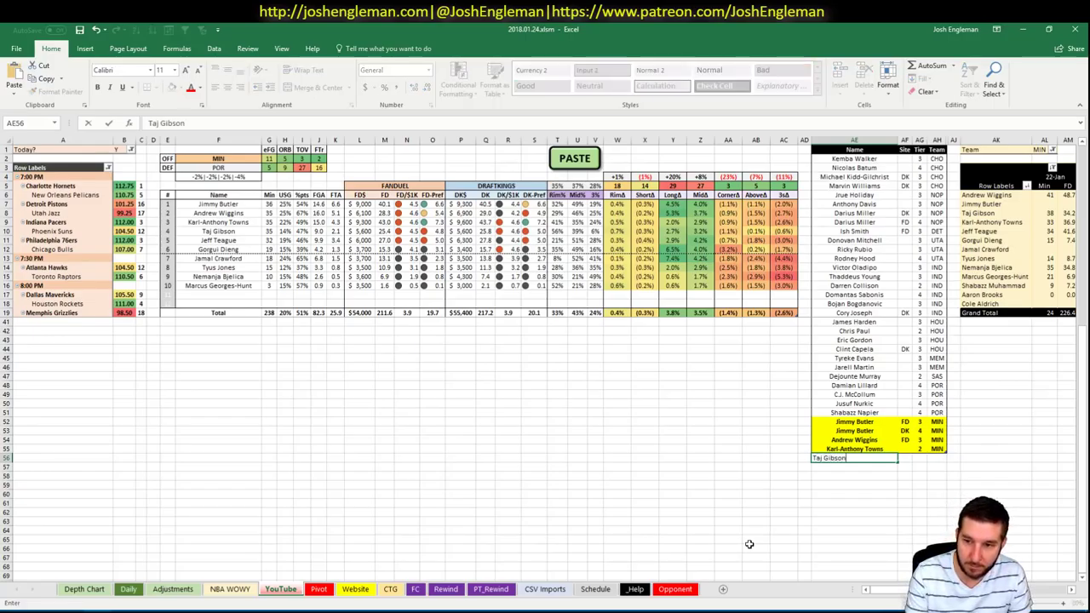
{"action": "key", "text": "Tab"}
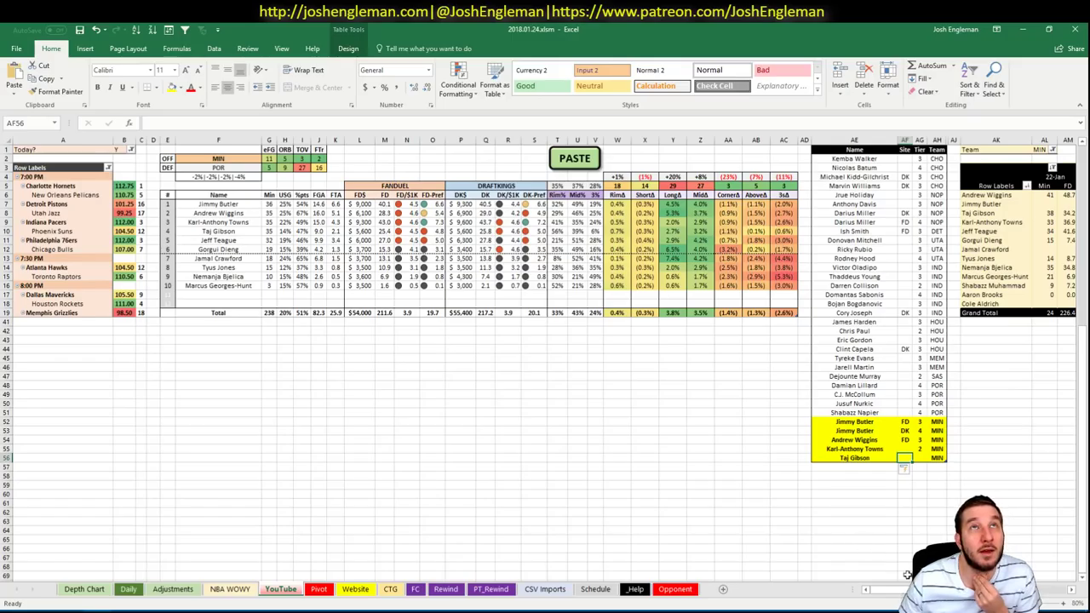
{"action": "left_click_drag", "start_coordinate": [890, 591], "coordinate": [901, 590]}
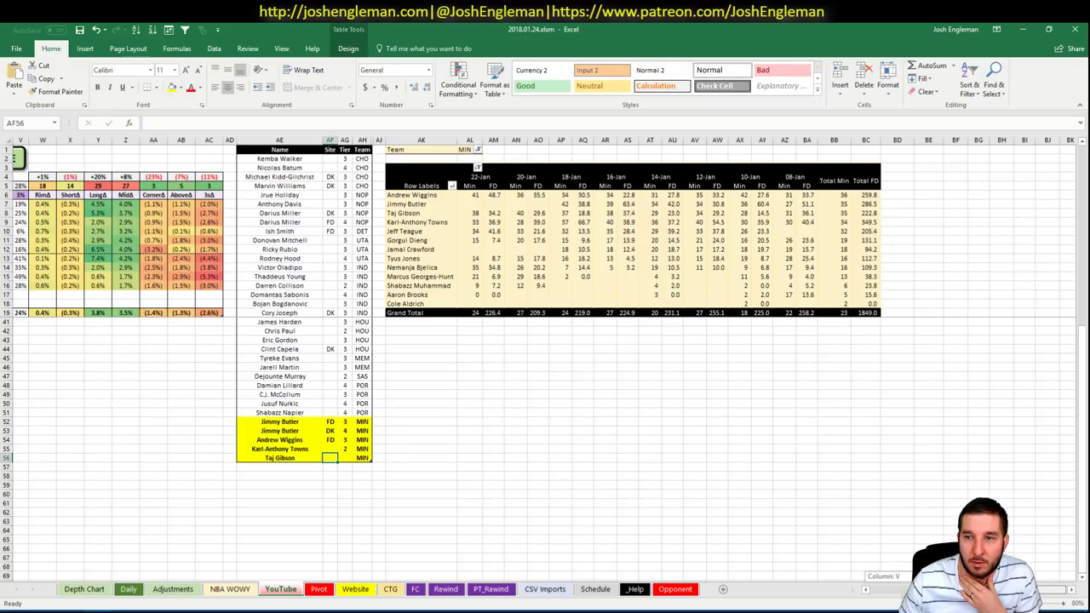
{"action": "scroll", "coordinate": [819, 577], "scroll_direction": "left", "scroll_amount": 7}
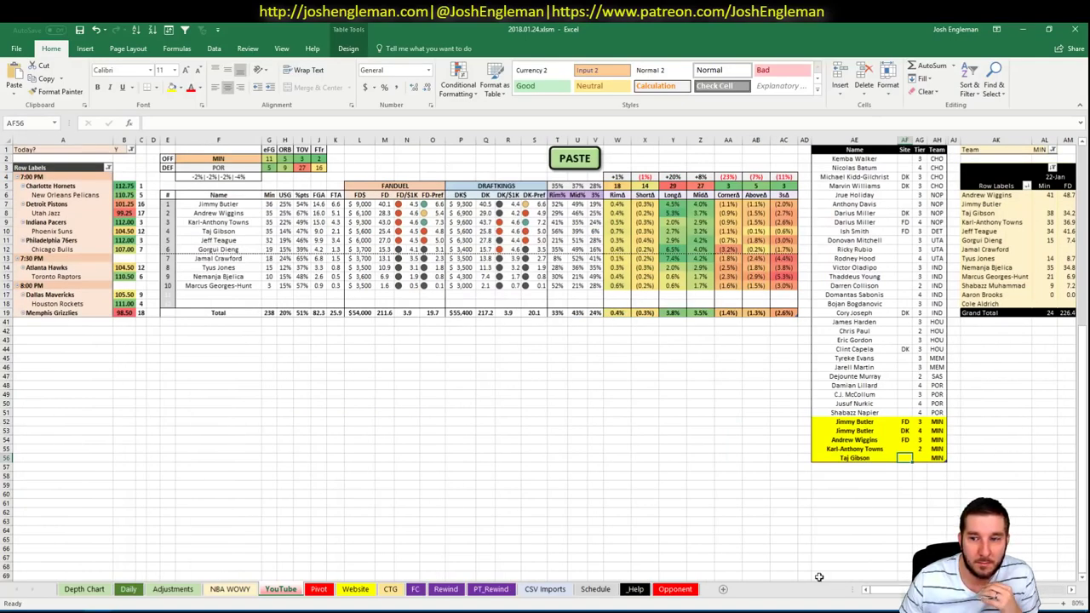
{"action": "key", "text": "Right"}
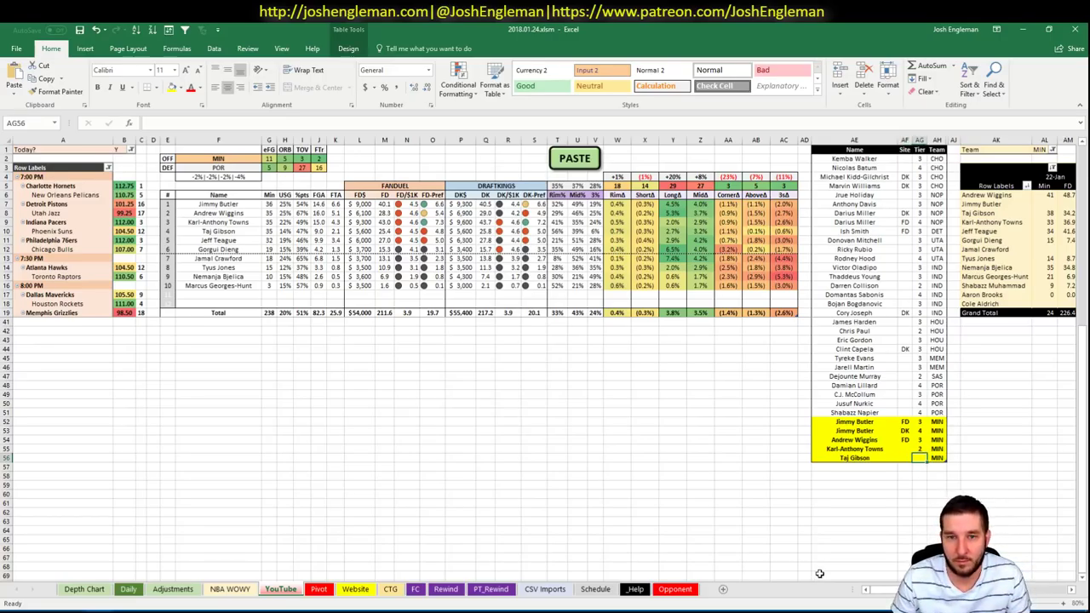
{"action": "type", "text": "3"}
{"action": "key", "text": "Return"}
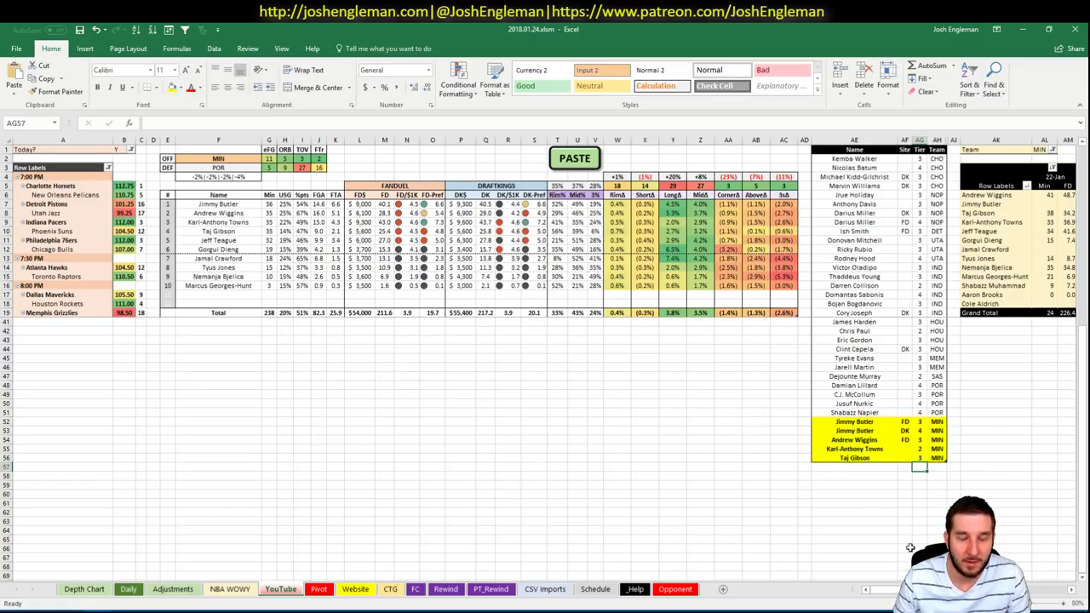
{"action": "left_click_drag", "start_coordinate": [886, 591], "coordinate": [892, 591]}
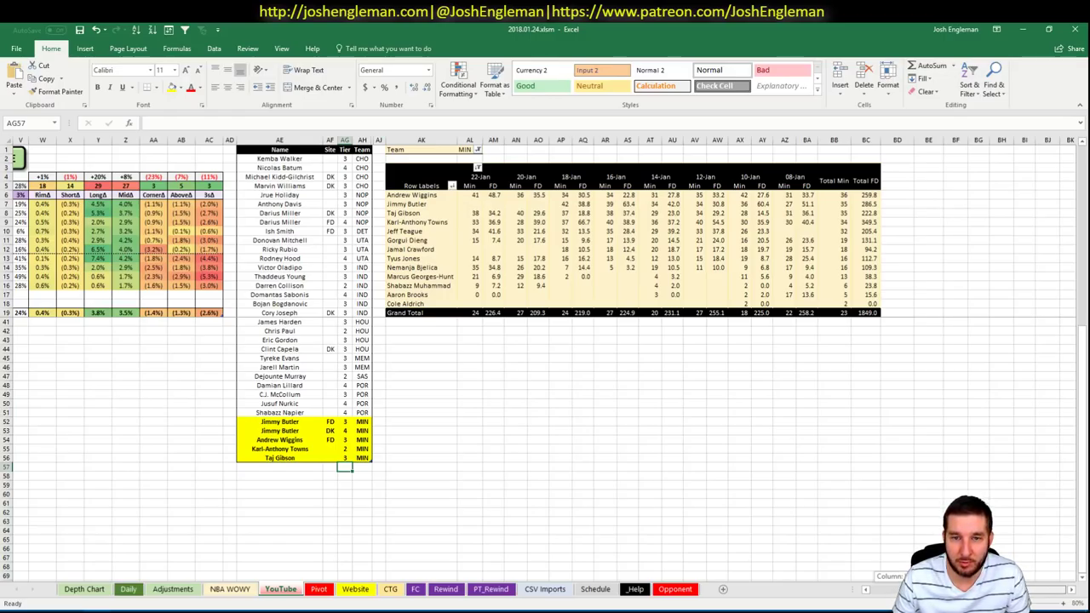
{"action": "left_click_drag", "start_coordinate": [893, 591], "coordinate": [877, 591]}
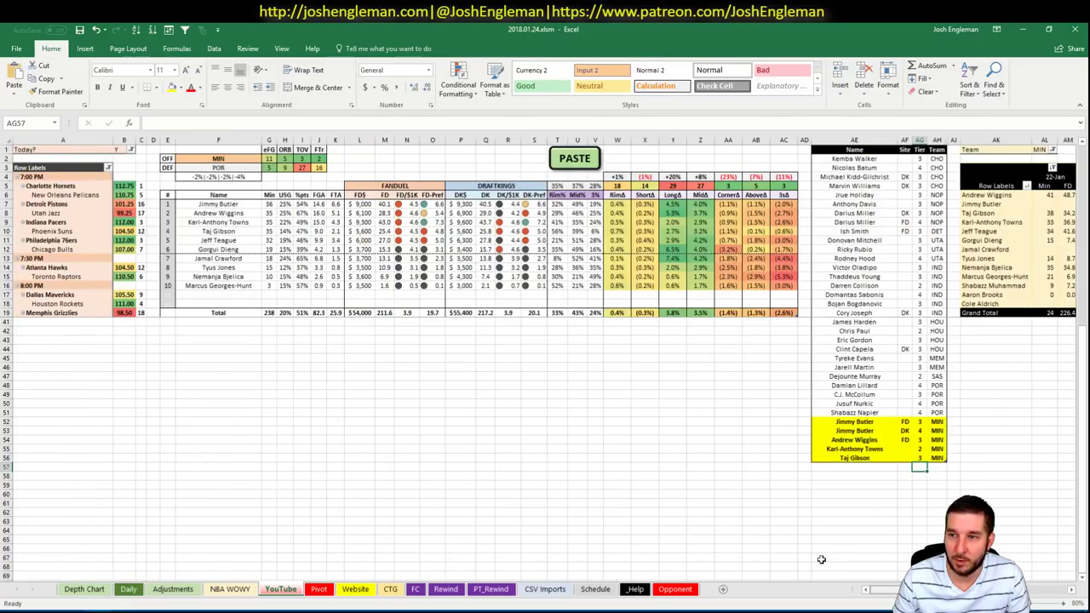
{"action": "left_click", "coordinate": [855, 465]}
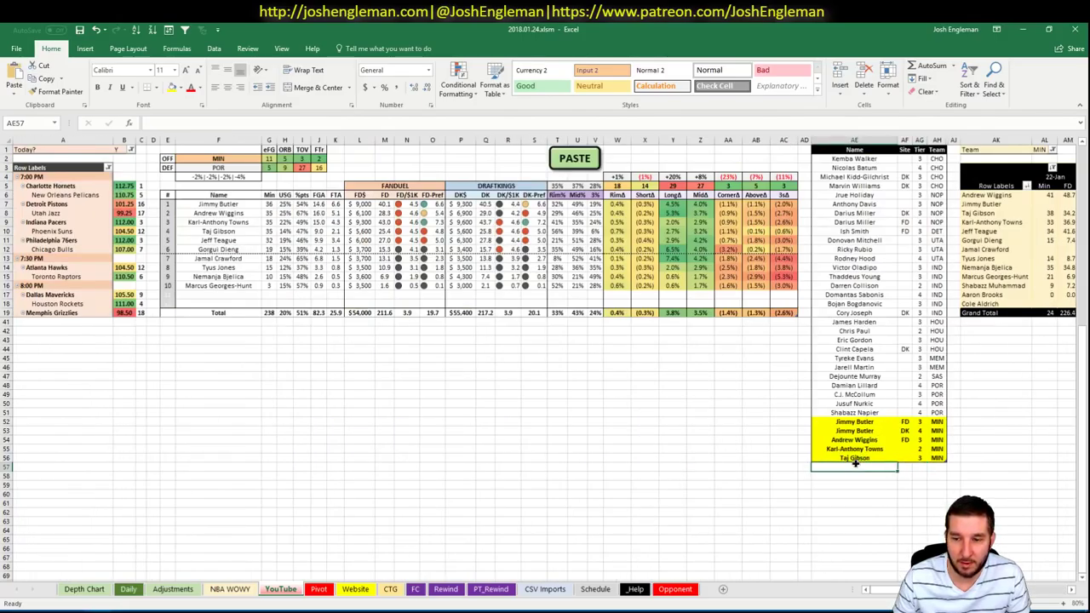
{"action": "type", "text": "Jerryd Bayless"}
{"action": "key", "text": "Escape"}
{"action": "type", "text": "Jeff Tegaue"}
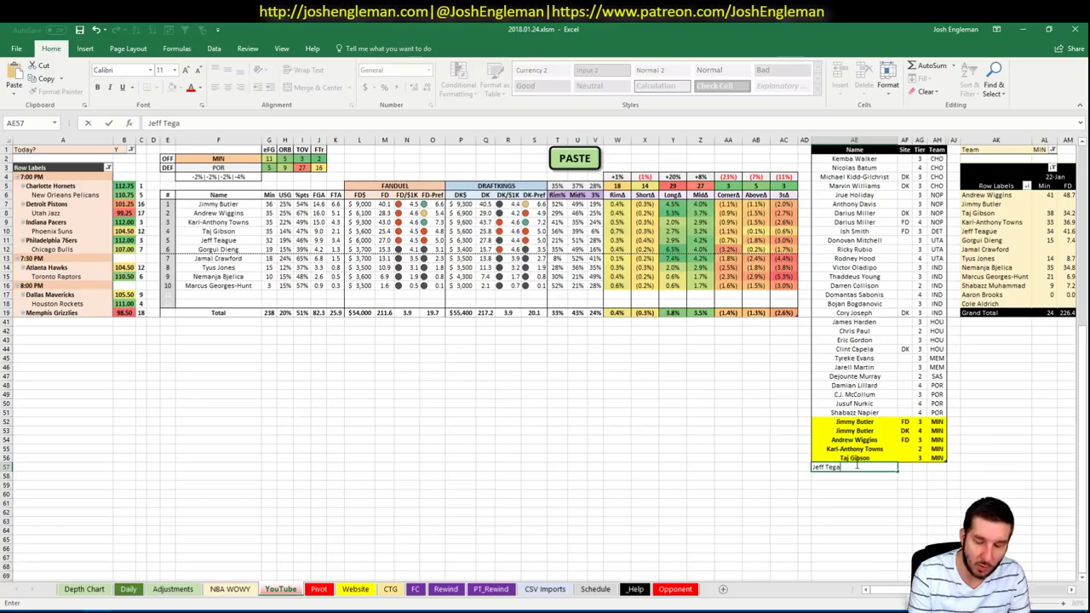
{"action": "key", "text": "Tab"}
{"action": "key", "text": "Tab"}
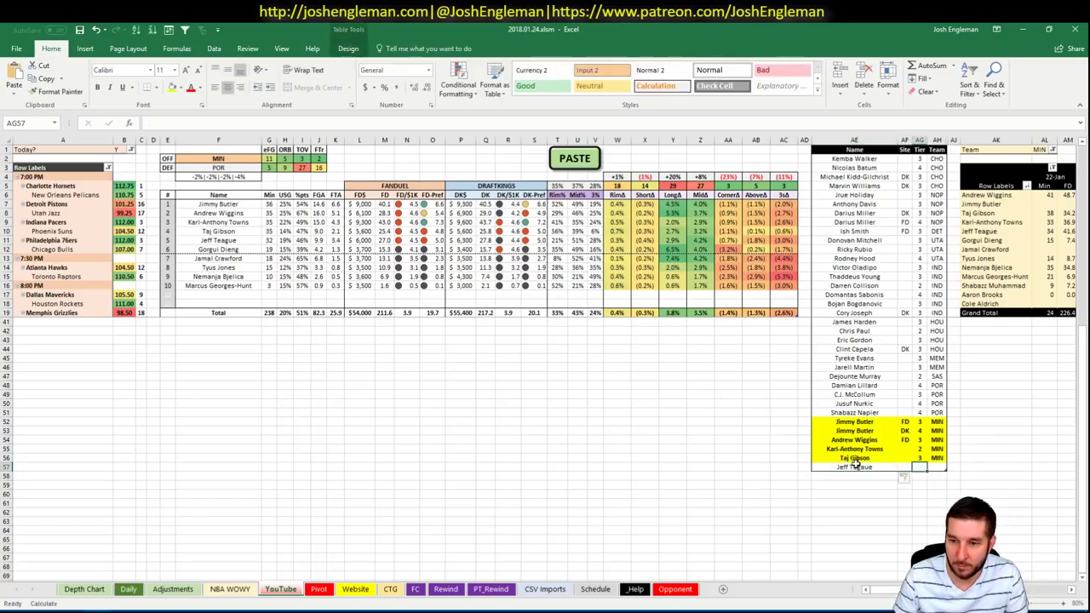
Enter Jeff Teague below Taj Gibson in the shortlist with tier 4 and edit the surname's capitalization
{"action": "left_click", "coordinate": [855, 465]}
{"action": "type", "text": "Jeg"}
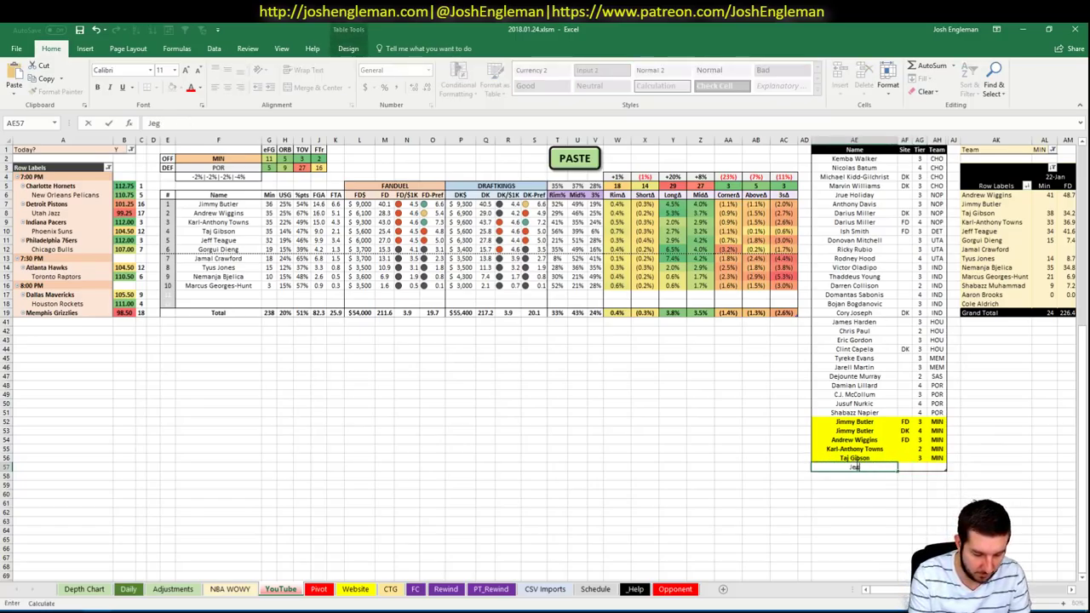
{"action": "key", "text": "BackSpace"}
{"action": "type", "text": "ff teague"}
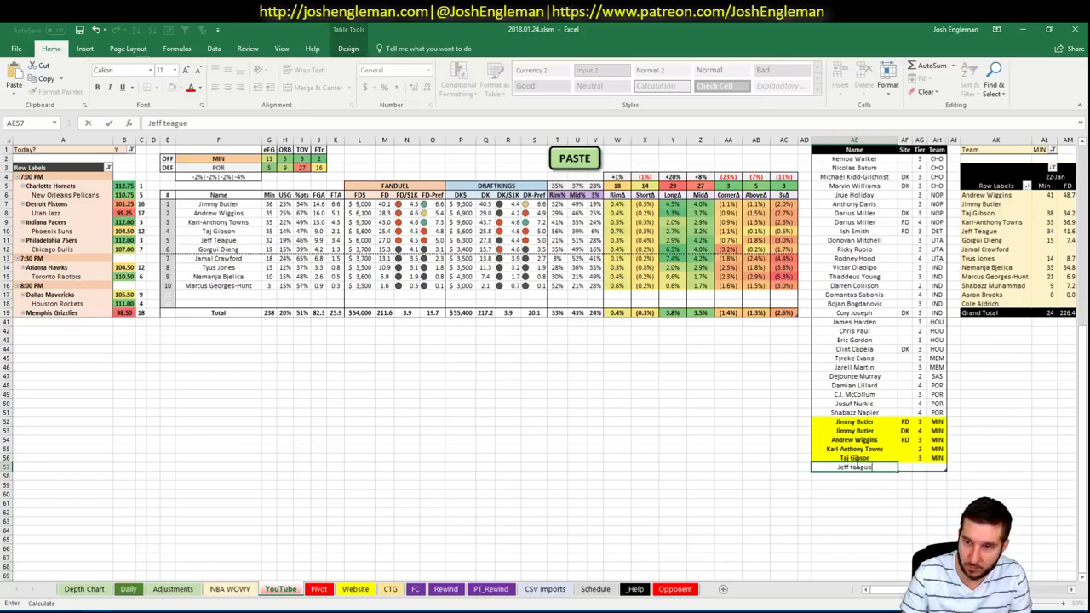
{"action": "key", "text": "Return"}
{"action": "key", "text": "Up"}
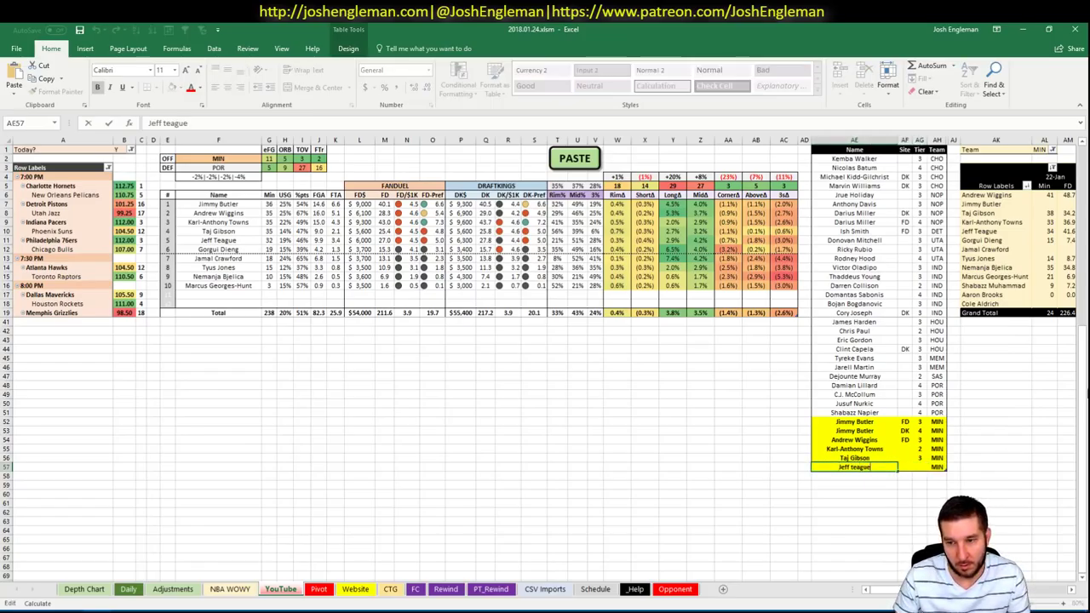
{"action": "type", "text": "T"}
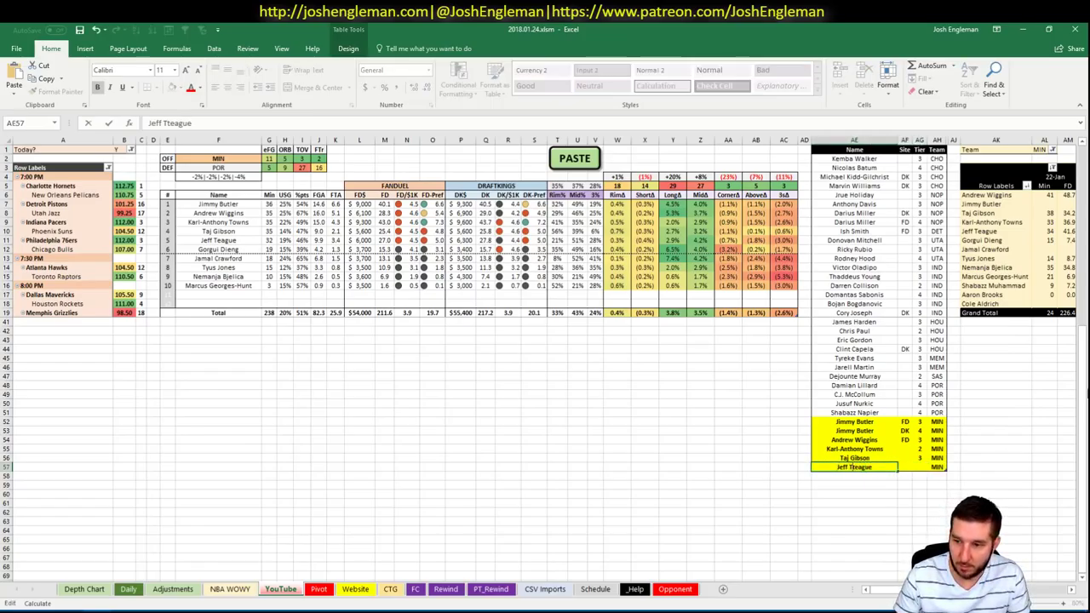
{"action": "key", "text": "Return"}
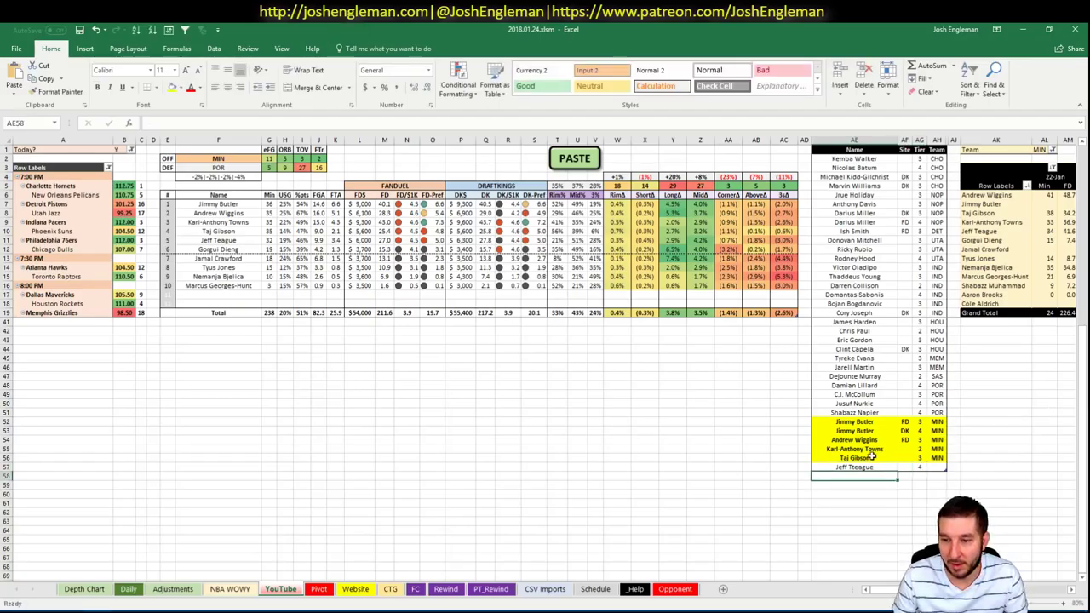
Correct the misspelled surname in the shortlist's last row so the entry reads Jeff Teague
{"action": "left_click", "coordinate": [870, 466]}
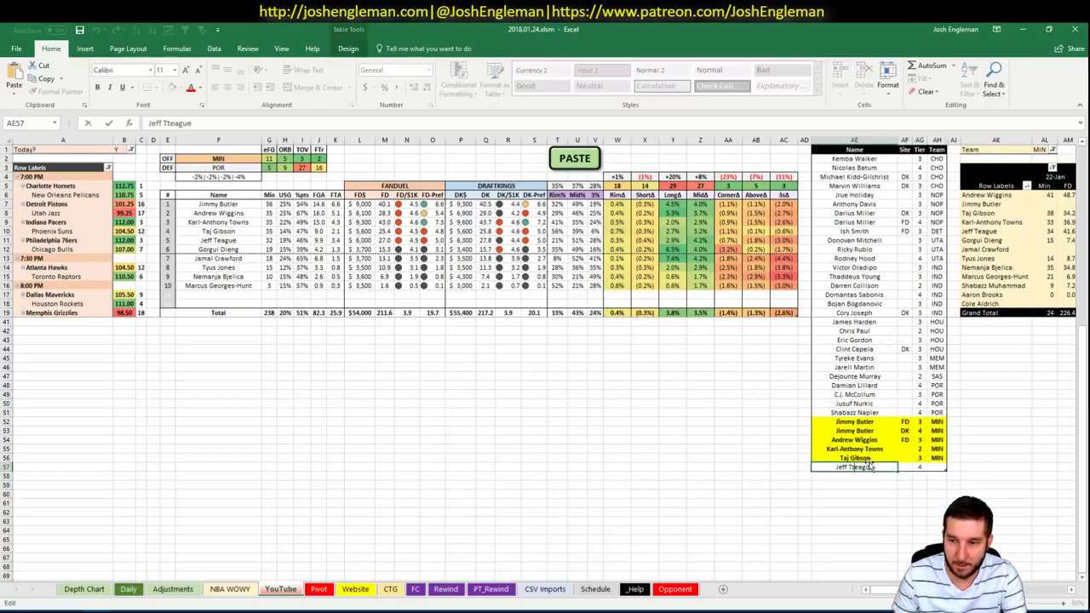
{"action": "key", "text": "BackSpace"}
{"action": "key", "text": "Return"}
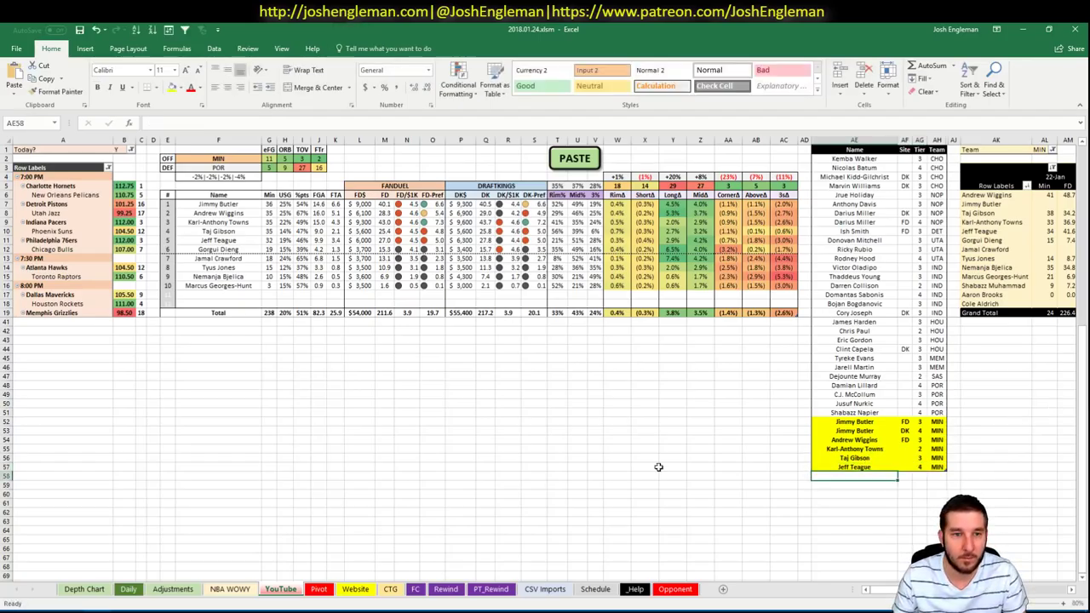
Switch the matchup table's offensive team to LAC
{"action": "left_click", "coordinate": [288, 430]}
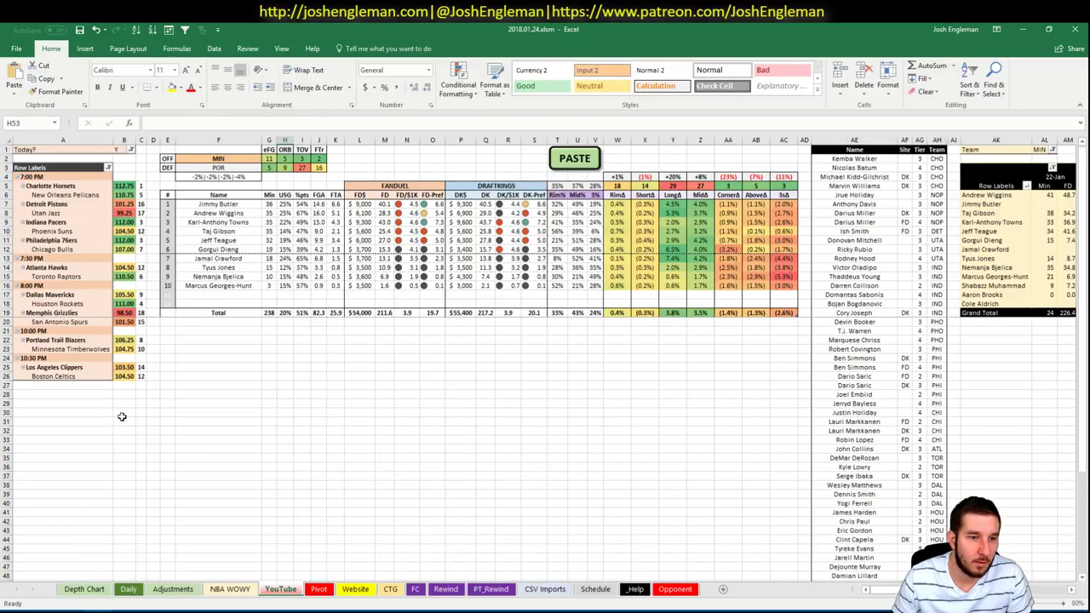
{"action": "left_click", "coordinate": [216, 158]}
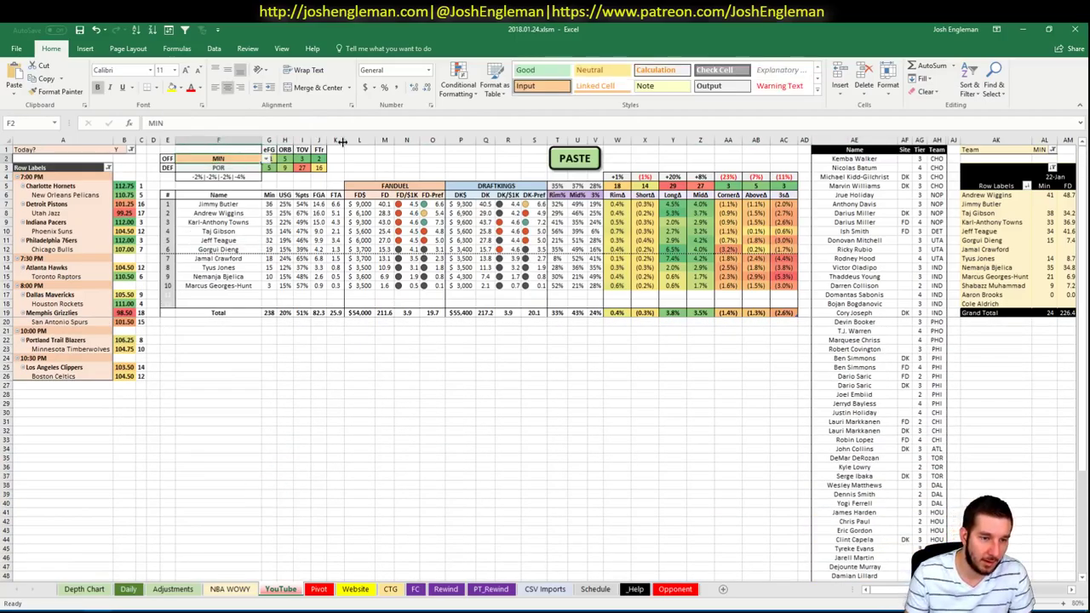
{"action": "type", "text": "LAC"}
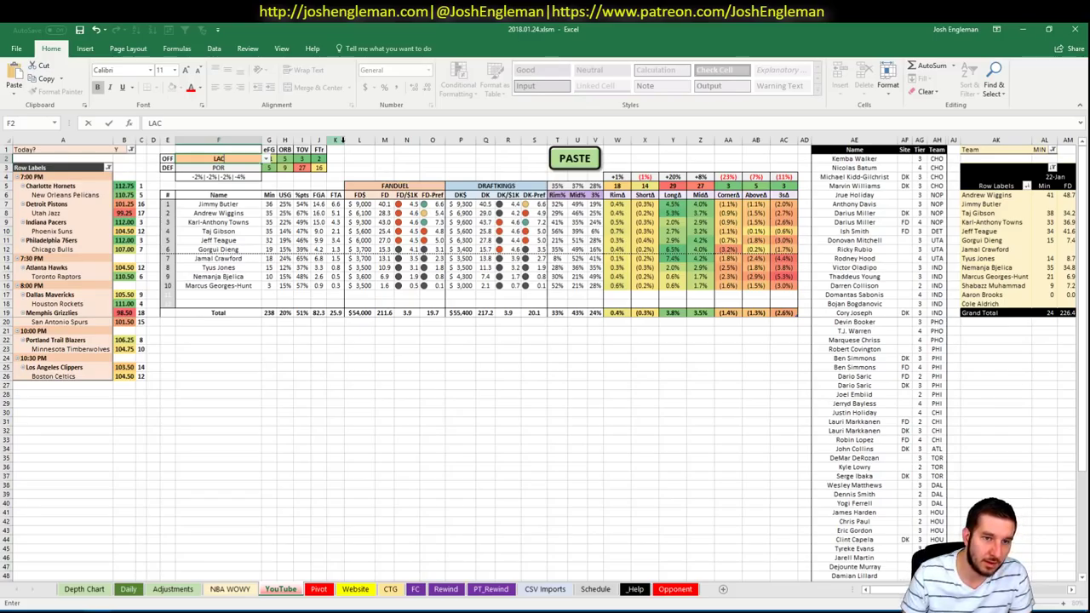
{"action": "key", "text": "Return"}
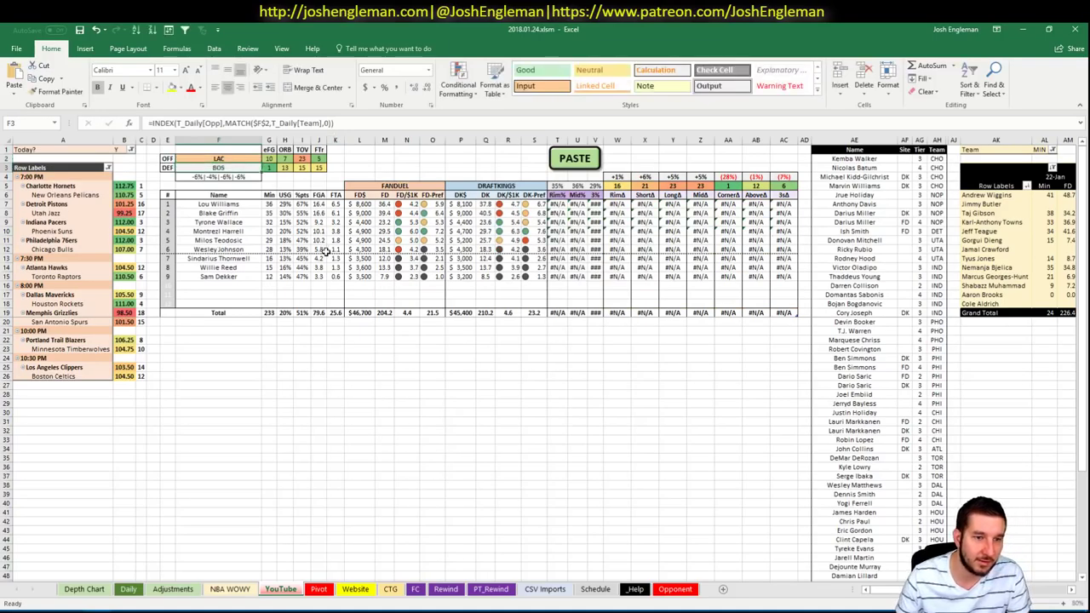
{"action": "left_click", "coordinate": [281, 439]}
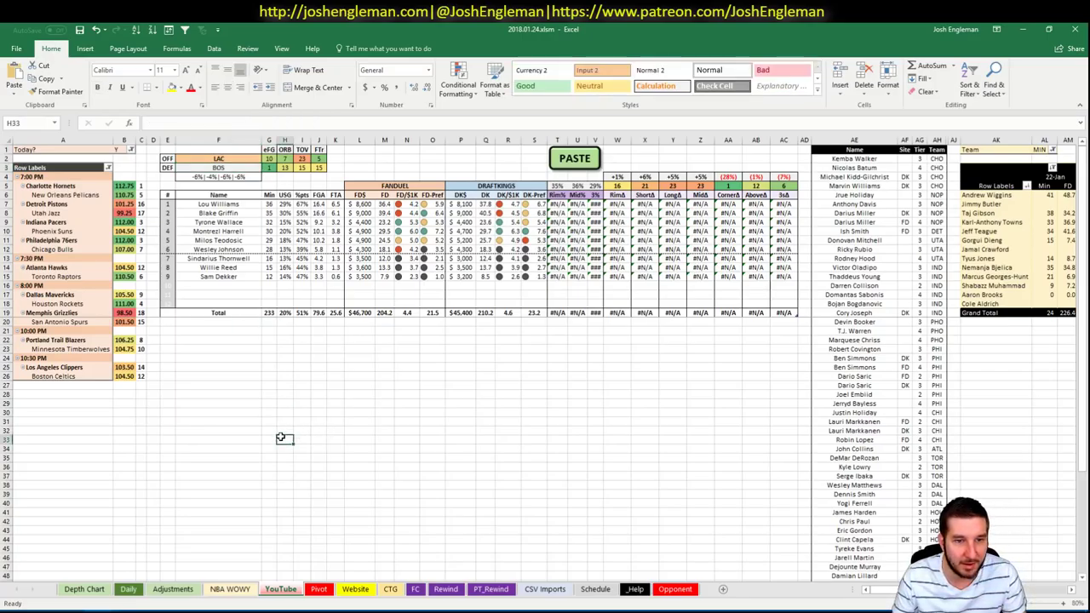
Switch to the Cleaning the Glass site in the browser and open the Los Angeles Clippers team page
{"action": "key", "text": "alt+Tab"}
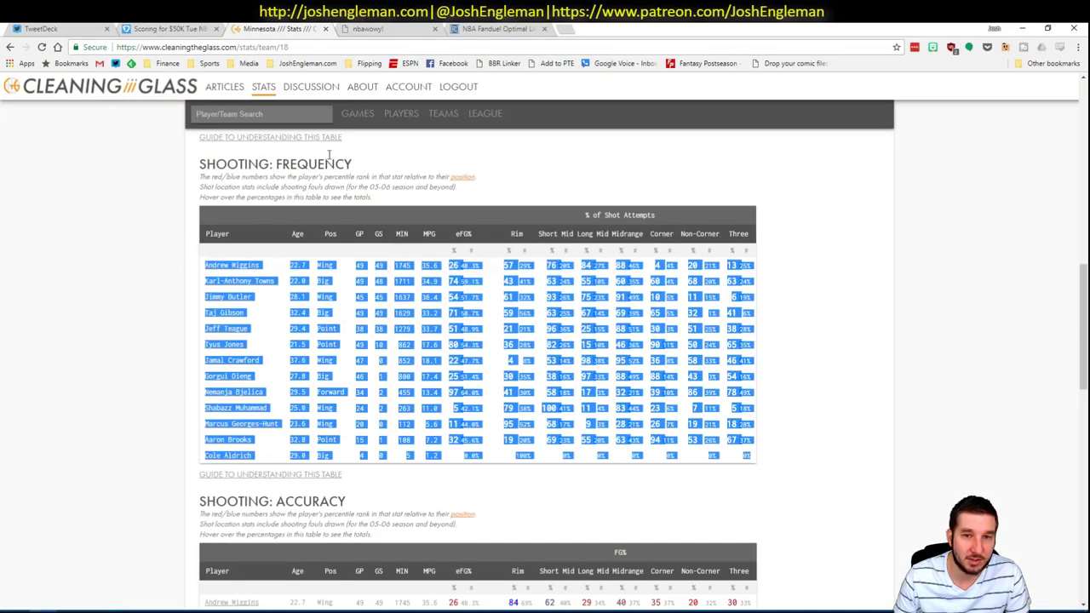
{"action": "left_click", "coordinate": [250, 113]}
{"action": "type", "text": "clipp"}
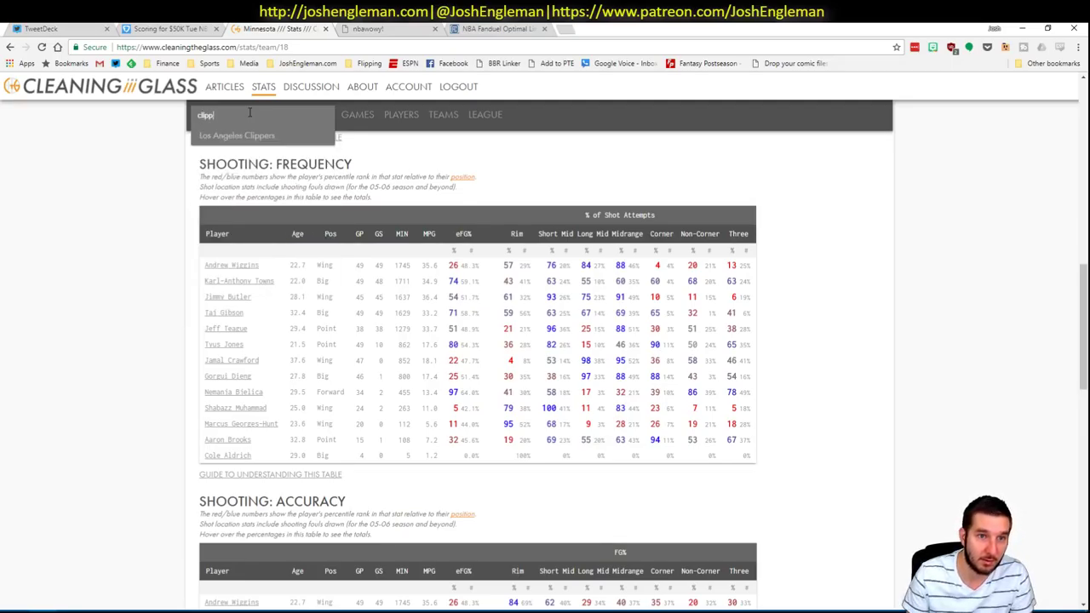
{"action": "key", "text": "Return"}
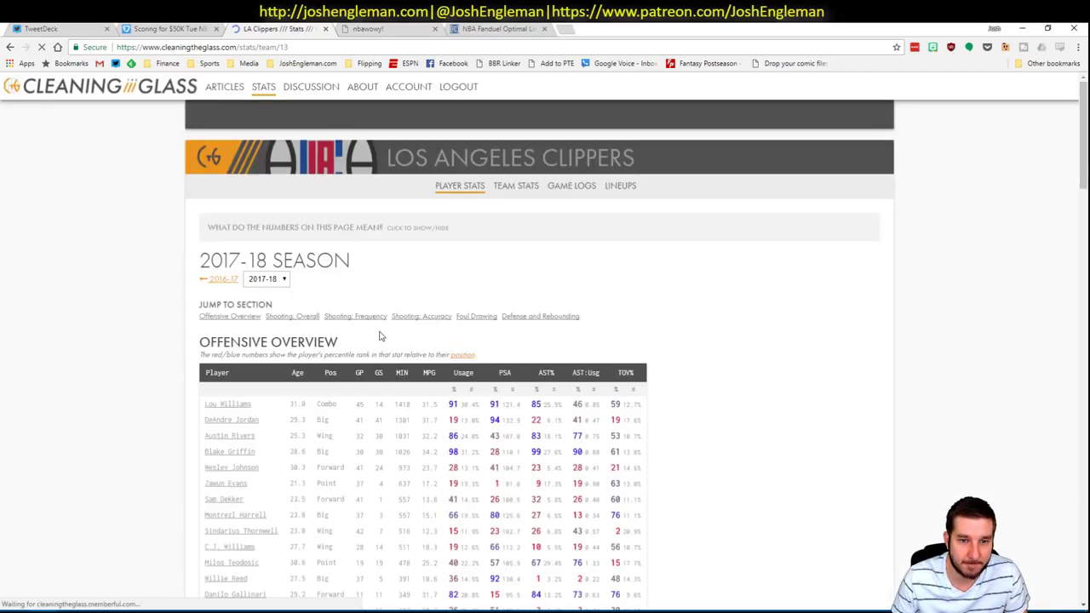
Copy the Clippers' Shooting: Frequency player table and load it into the Excel workbook with its paste macro
{"action": "left_click", "coordinate": [379, 318]}
{"action": "left_click_drag", "start_coordinate": [744, 517], "coordinate": [207, 268]}
{"action": "key", "text": "ctrl+c"}
{"action": "key", "text": "alt+Tab"}
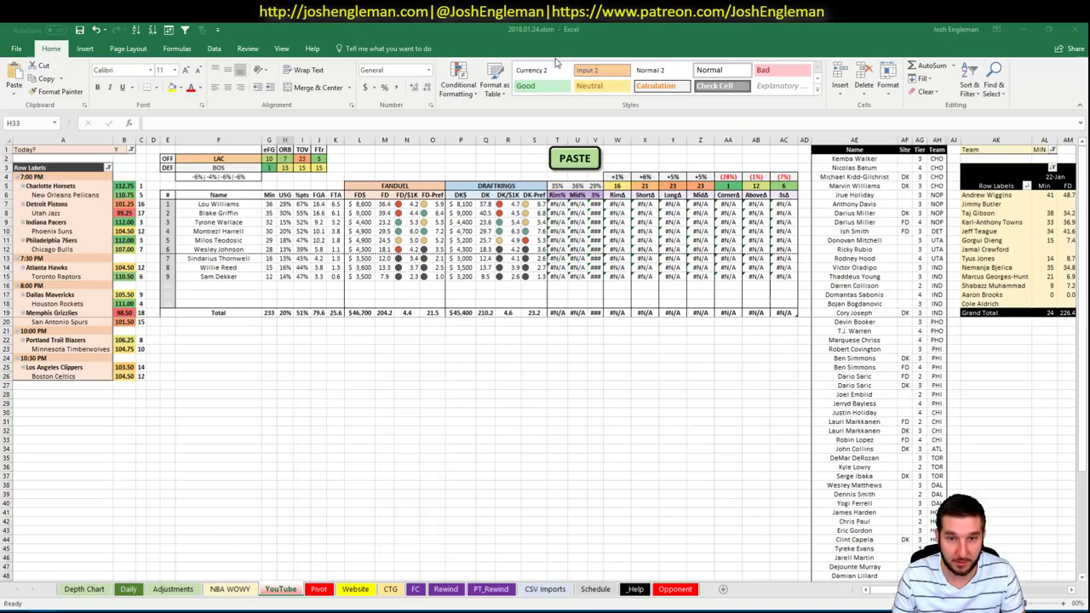
{"action": "left_click", "coordinate": [572, 159]}
{"action": "left_click", "coordinate": [622, 420]}
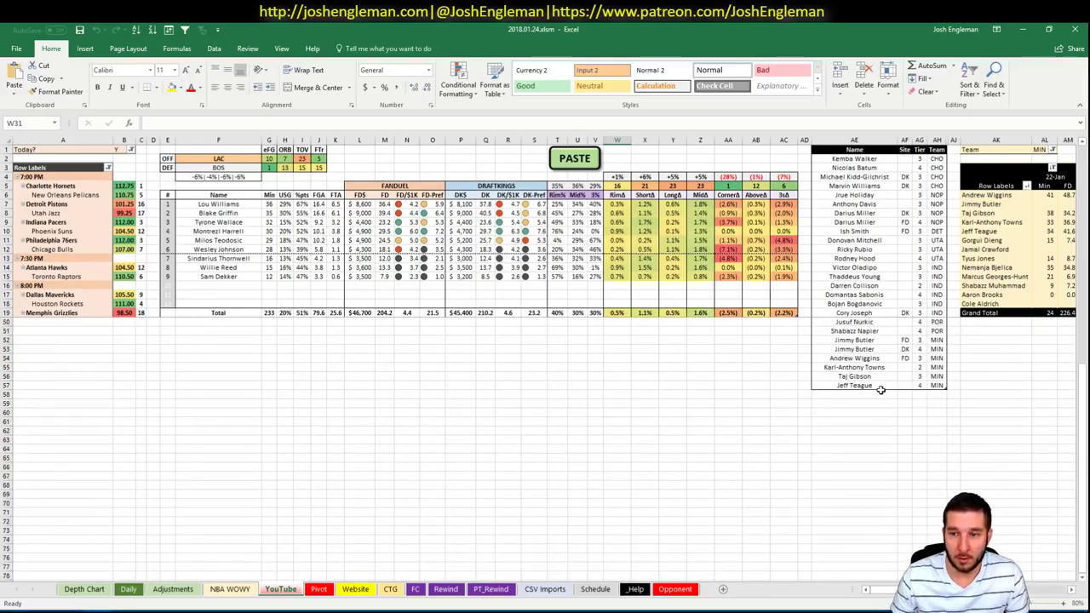
Filter the recent game log to team LAC and review the Clippers players' minutes and FD points by date
{"action": "left_click", "coordinate": [880, 401]}
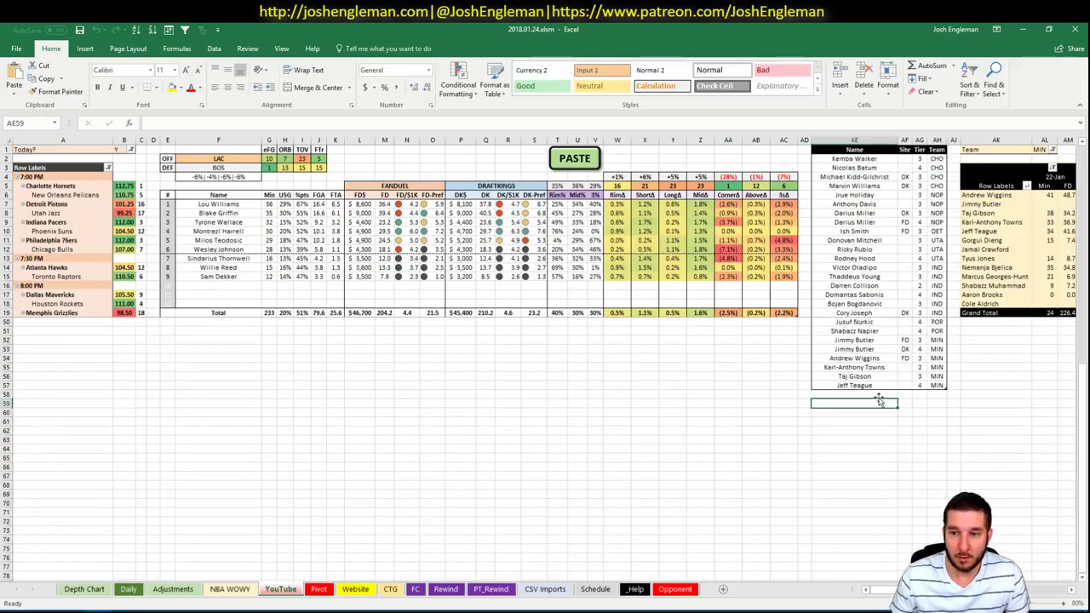
{"action": "left_click", "coordinate": [1039, 149]}
{"action": "type", "text": "LAC"}
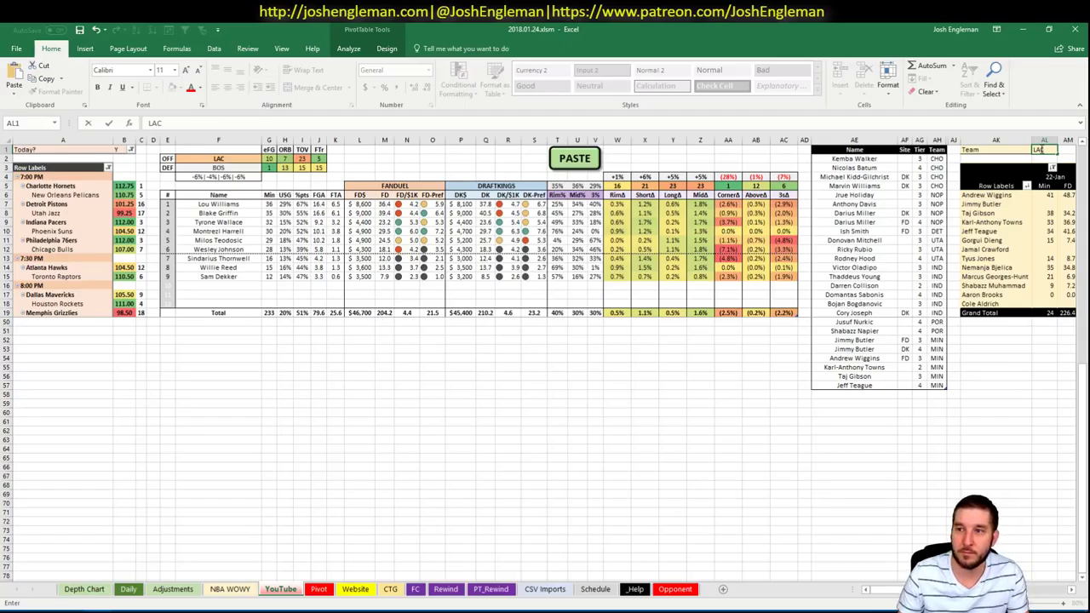
{"action": "key", "text": "Return"}
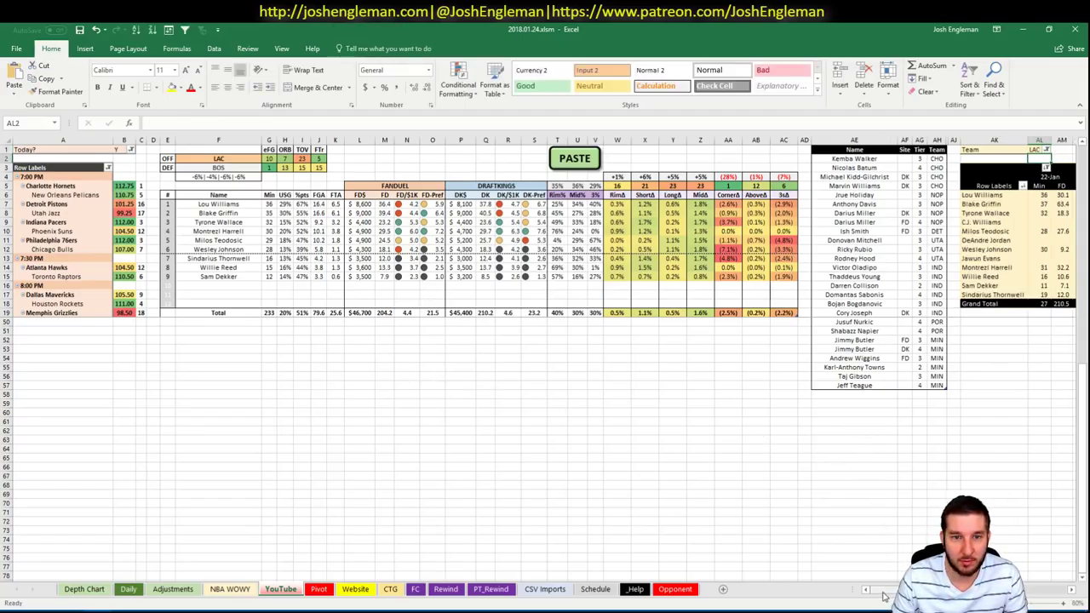
{"action": "left_click_drag", "start_coordinate": [884, 593], "coordinate": [894, 593]}
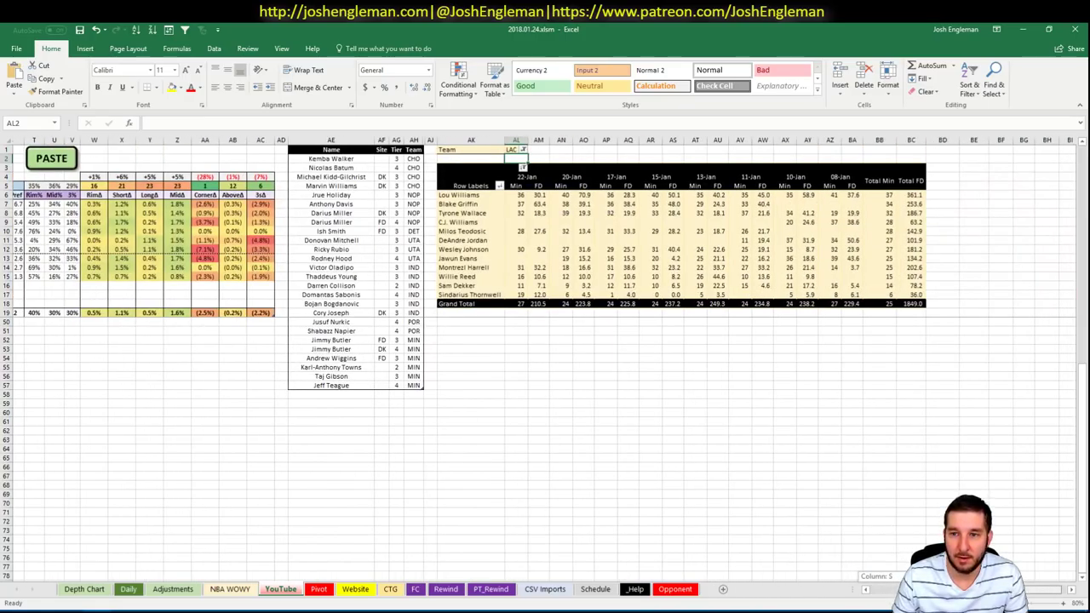
{"action": "left_click_drag", "start_coordinate": [894, 594], "coordinate": [830, 587]}
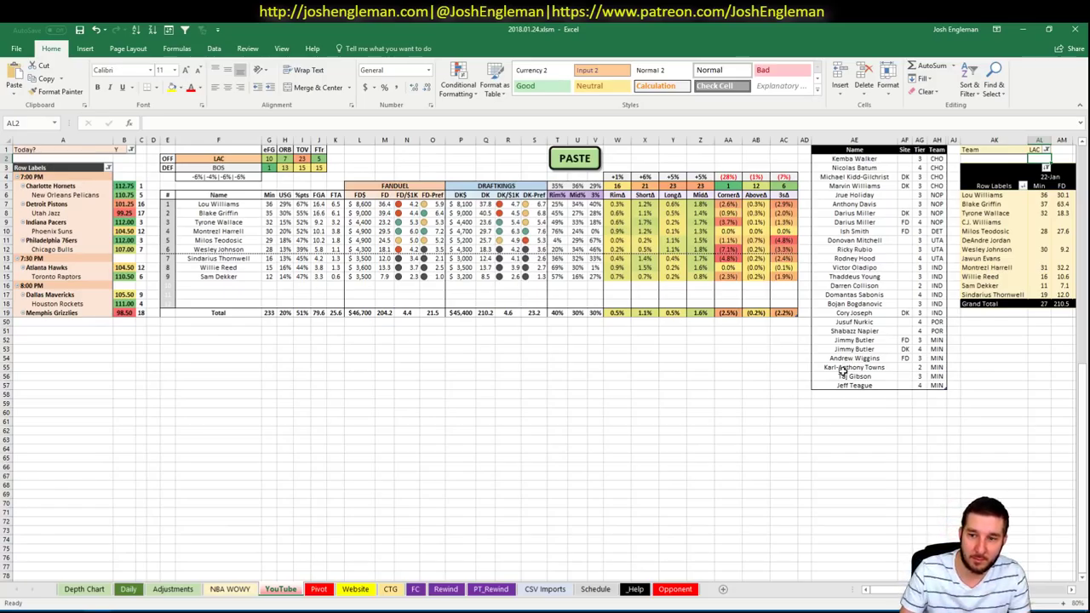
Add Lou Williams below Jeff Teague in the shortlist with tier 4 and no site
{"action": "left_click", "coordinate": [849, 394]}
{"action": "type", "text": "Lou W"}
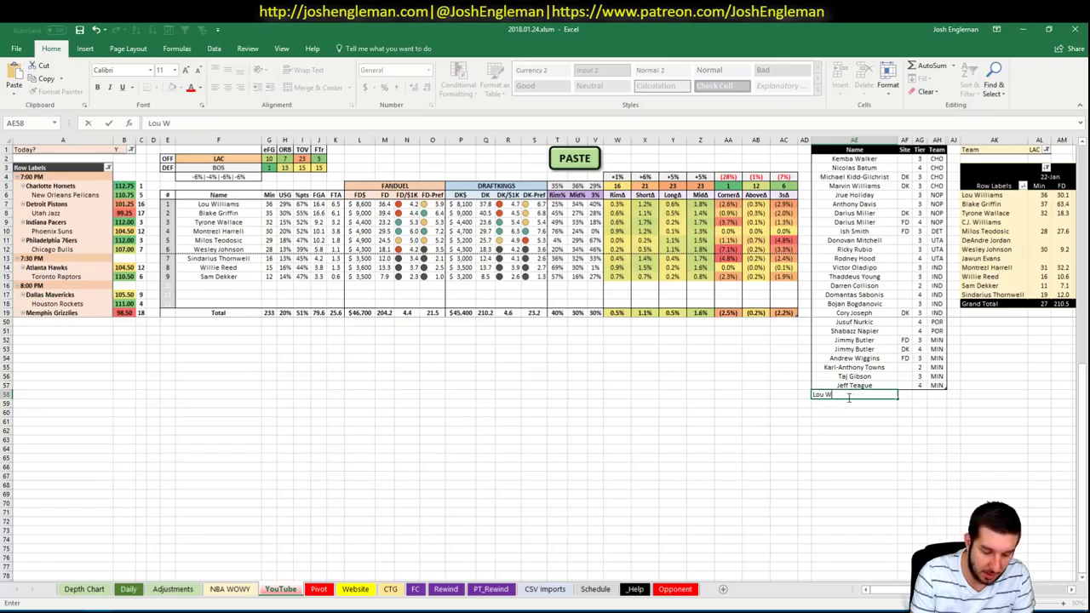
{"action": "type", "text": "illiams"}
{"action": "key", "text": "Tab"}
{"action": "key", "text": "Tab"}
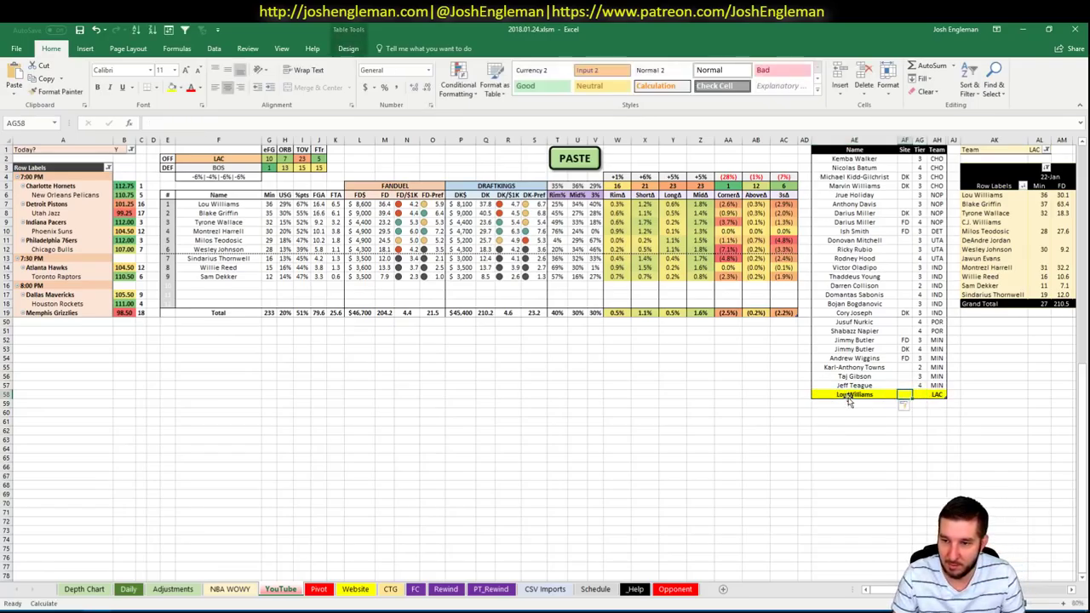
{"action": "key", "text": "Return"}
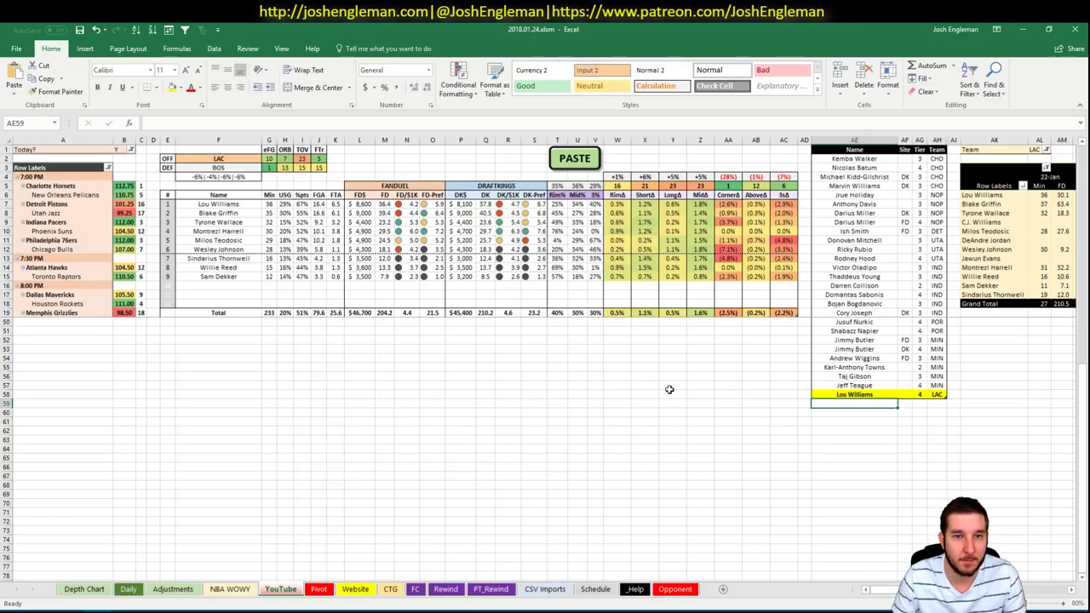
Check the Clippers' recent game log and add Blake Griffin below Lou Williams with tier 3 and no site
{"action": "scroll", "coordinate": [766, 434], "scroll_direction": "right", "scroll_amount": 10}
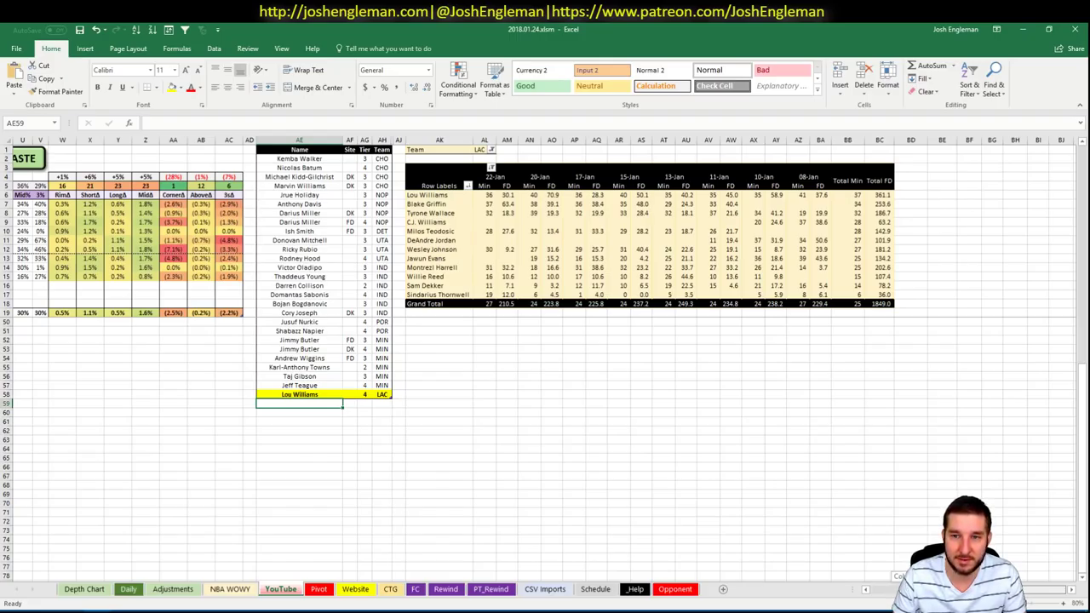
{"action": "scroll", "coordinate": [791, 497], "scroll_direction": "left", "scroll_amount": 10}
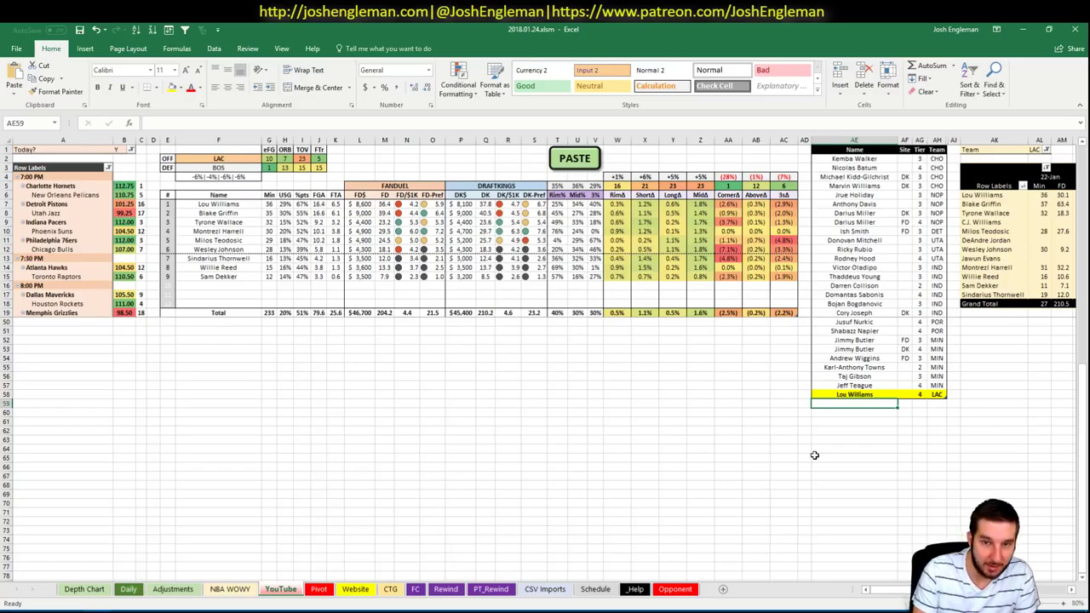
{"action": "type", "text": "Blake Griffin"}
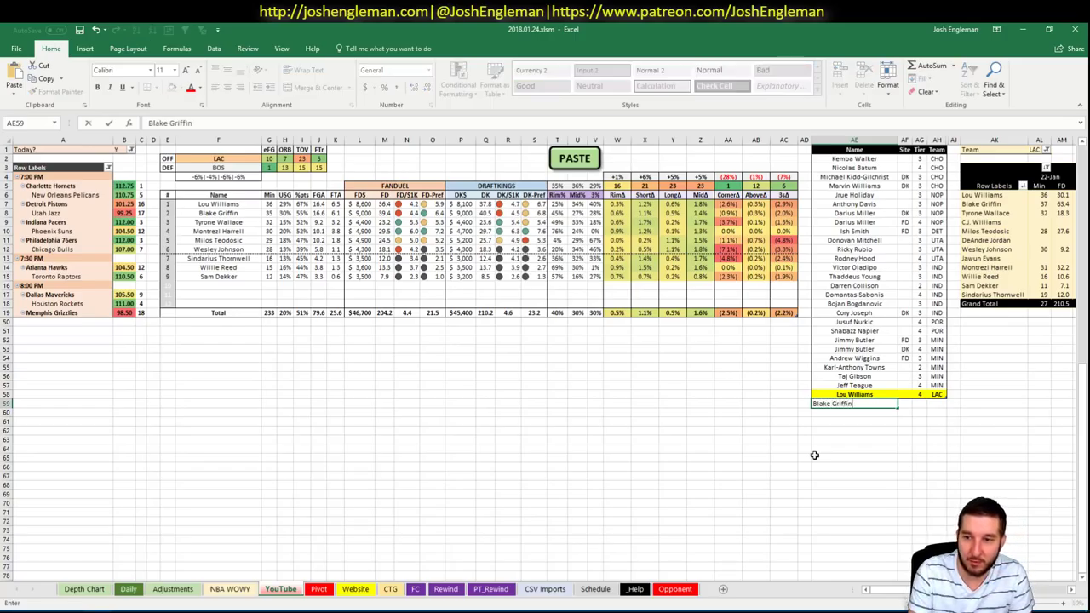
{"action": "key", "text": "Tab"}
{"action": "key", "text": "Tab"}
{"action": "type", "text": "3"}
{"action": "key", "text": "Return"}
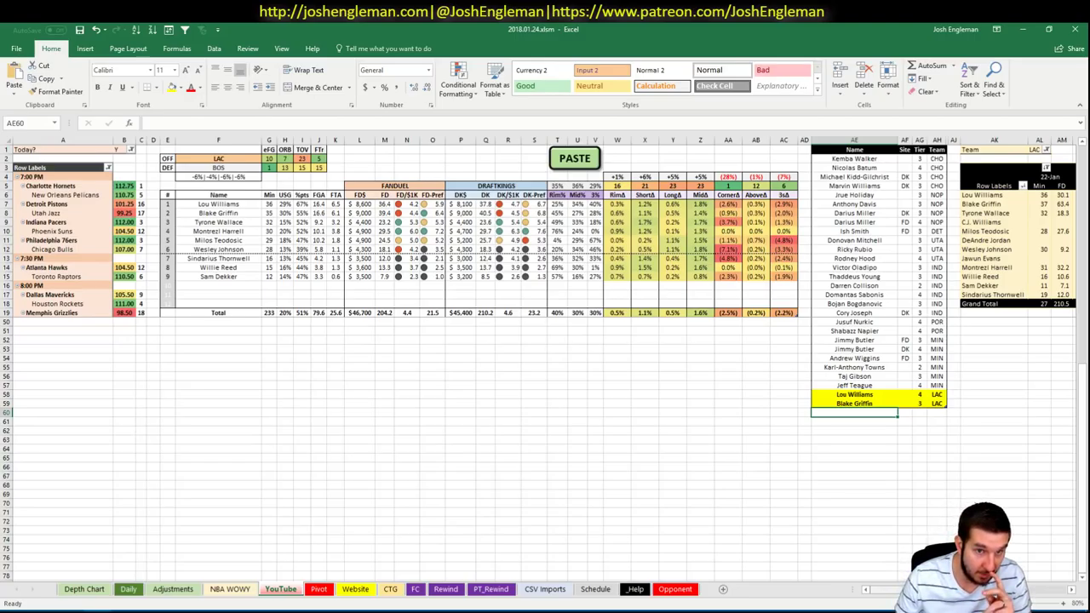
Consult the recent game log and add Tyrone Wallace below Blake Griffin in the shortlist with tier 3 and no site
{"action": "scroll", "coordinate": [545, 358], "scroll_direction": "right", "scroll_amount": 5}
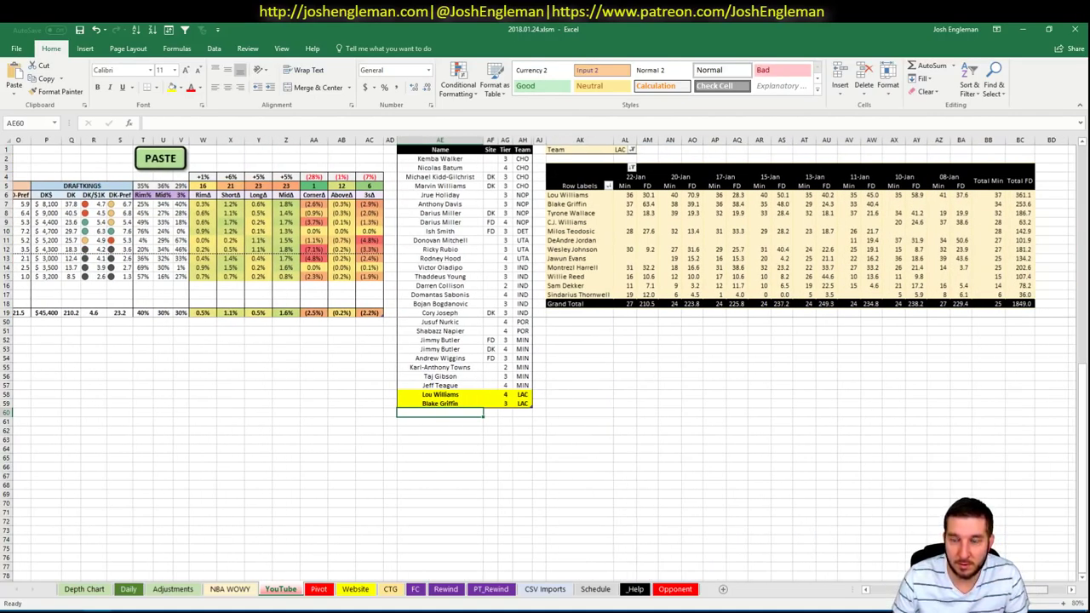
{"action": "scroll", "coordinate": [545, 357], "scroll_direction": "right", "scroll_amount": 1}
{"action": "scroll", "coordinate": [545, 358], "scroll_direction": "right", "scroll_amount": 2}
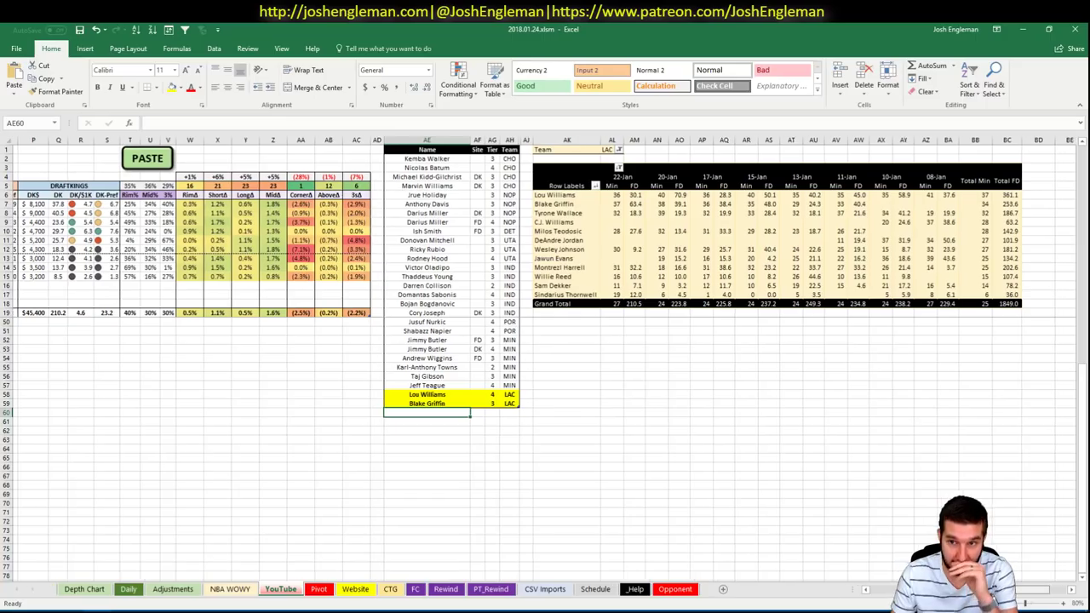
{"action": "scroll", "coordinate": [801, 556], "scroll_direction": "left", "scroll_amount": 5}
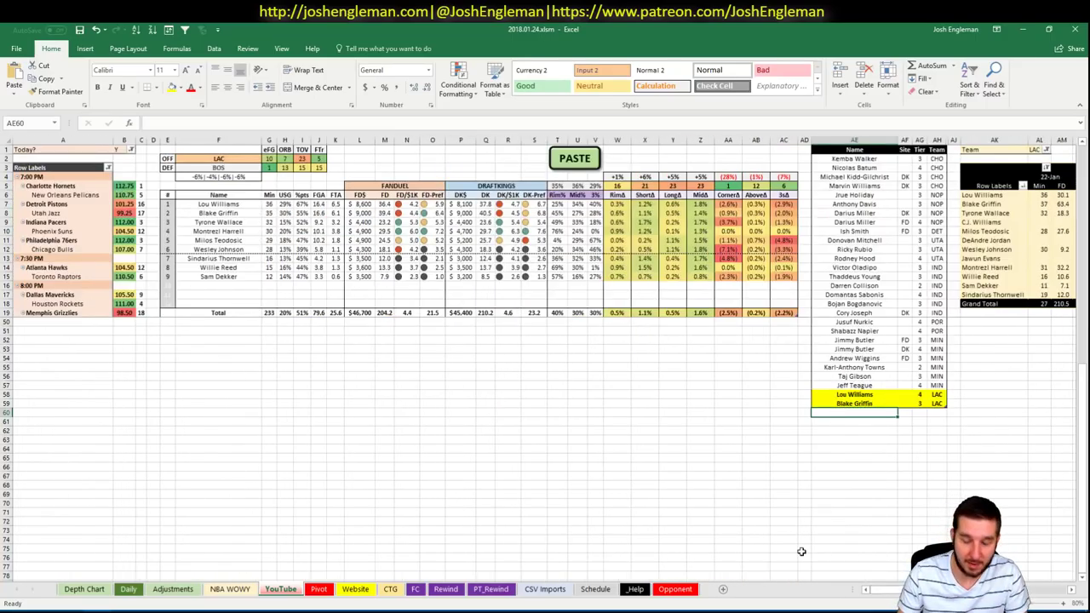
{"action": "type", "text": "Tyrone Walla"}
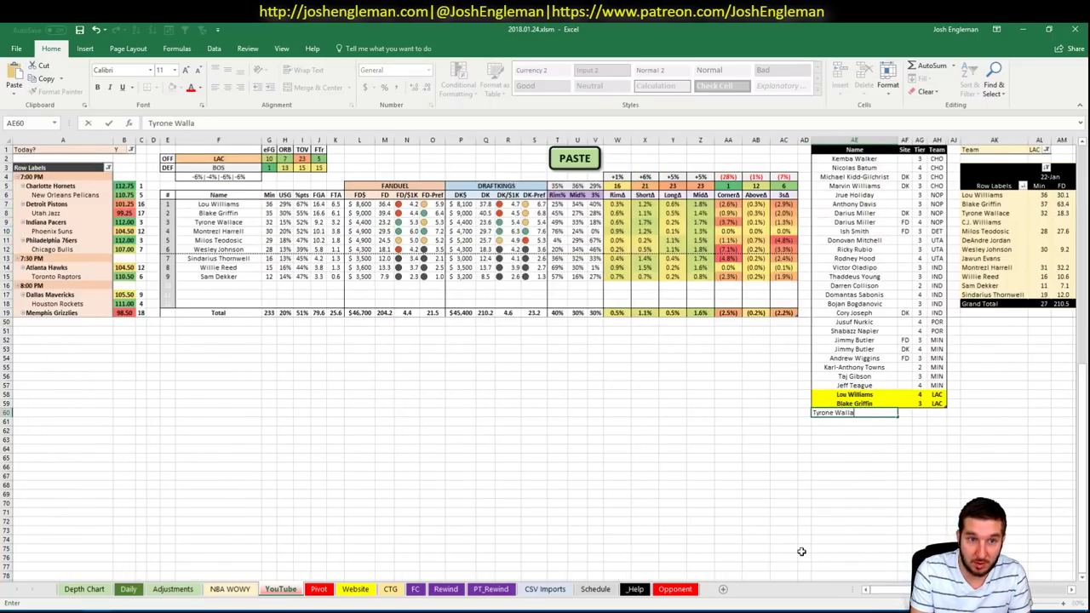
{"action": "type", "text": "ce"}
{"action": "key", "text": "Tab"}
{"action": "key", "text": "Tab"}
{"action": "type", "text": "3"}
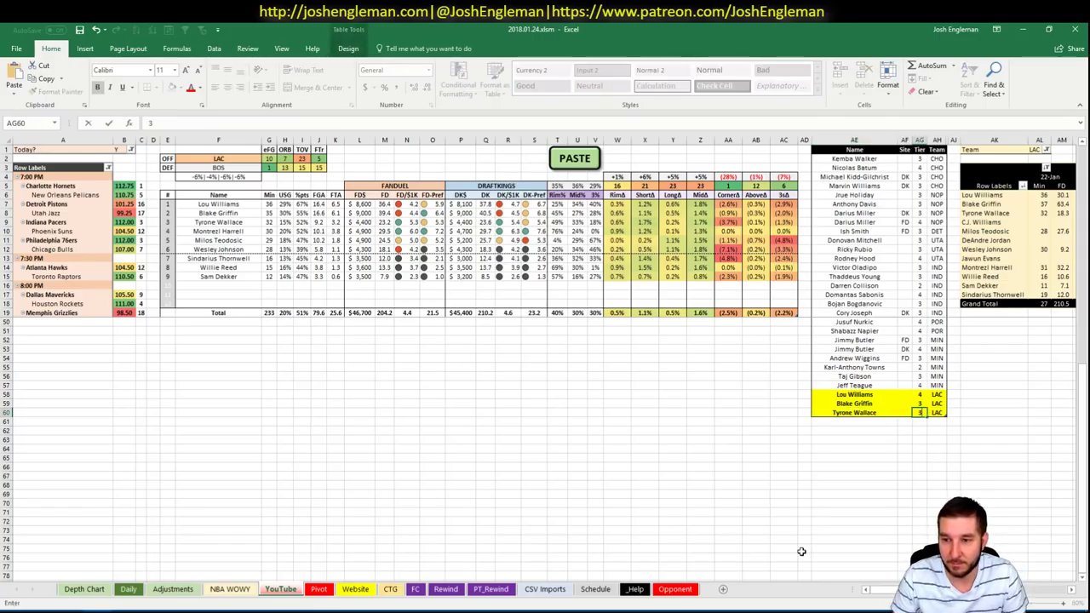
{"action": "key", "text": "Return"}
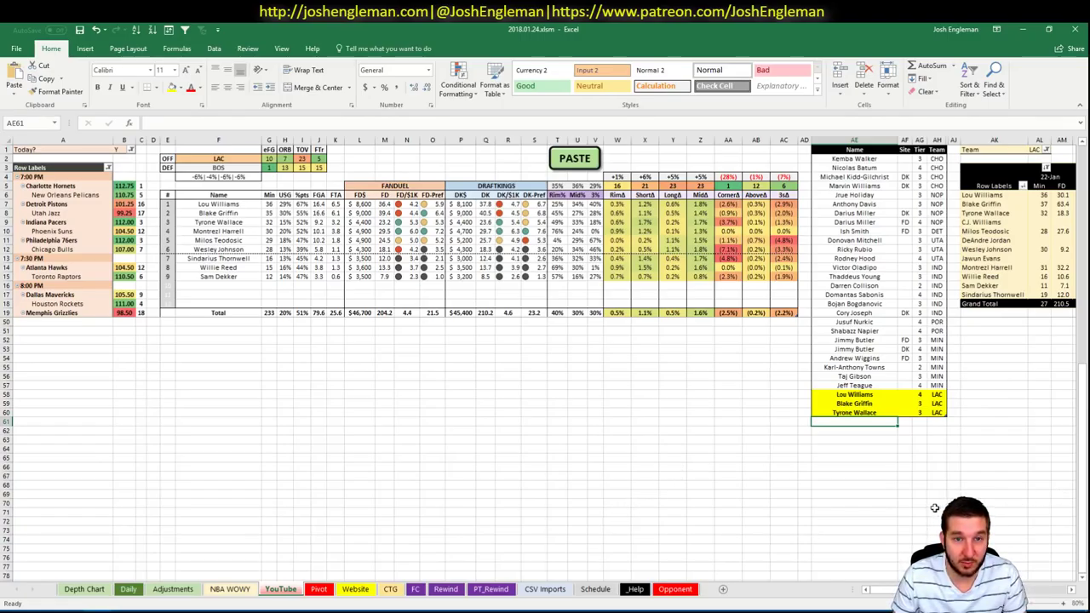
Check the Clippers' recent game log and add Montrezl Harrell below Tyrone Wallace in the shortlist with tier 3 and no site
{"action": "scroll", "coordinate": [545, 357], "scroll_direction": "right", "scroll_amount": 10}
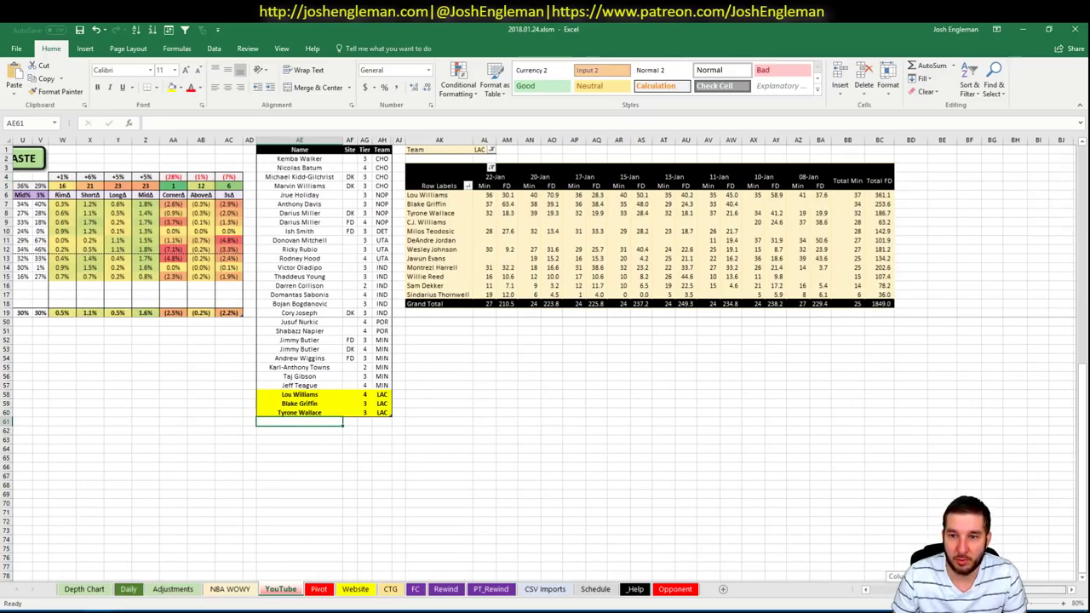
{"action": "scroll", "coordinate": [713, 550], "scroll_direction": "left", "scroll_amount": 10}
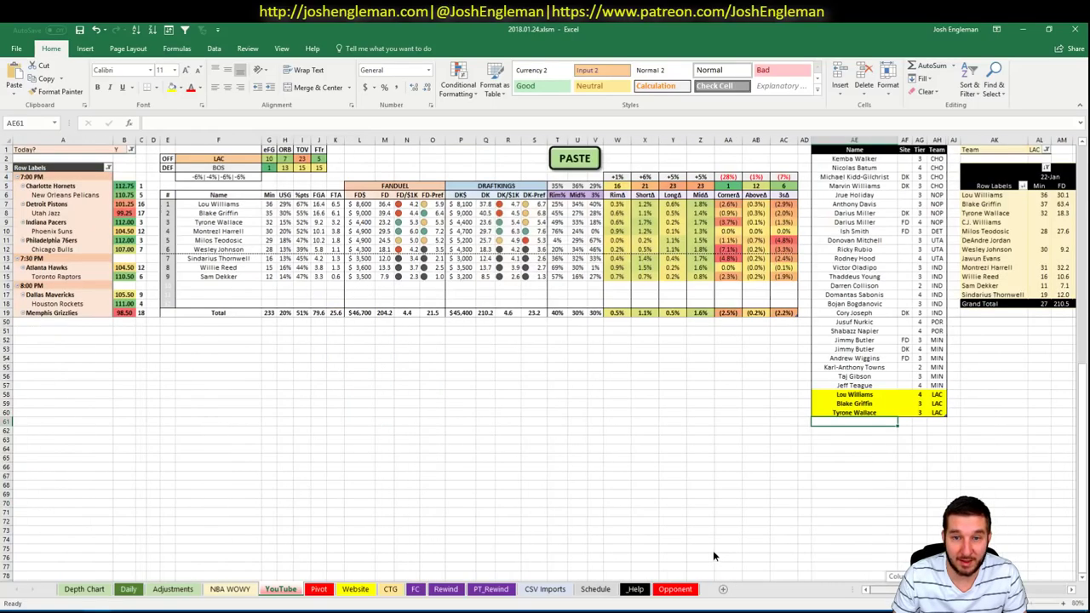
{"action": "type", "text": "Mon"}
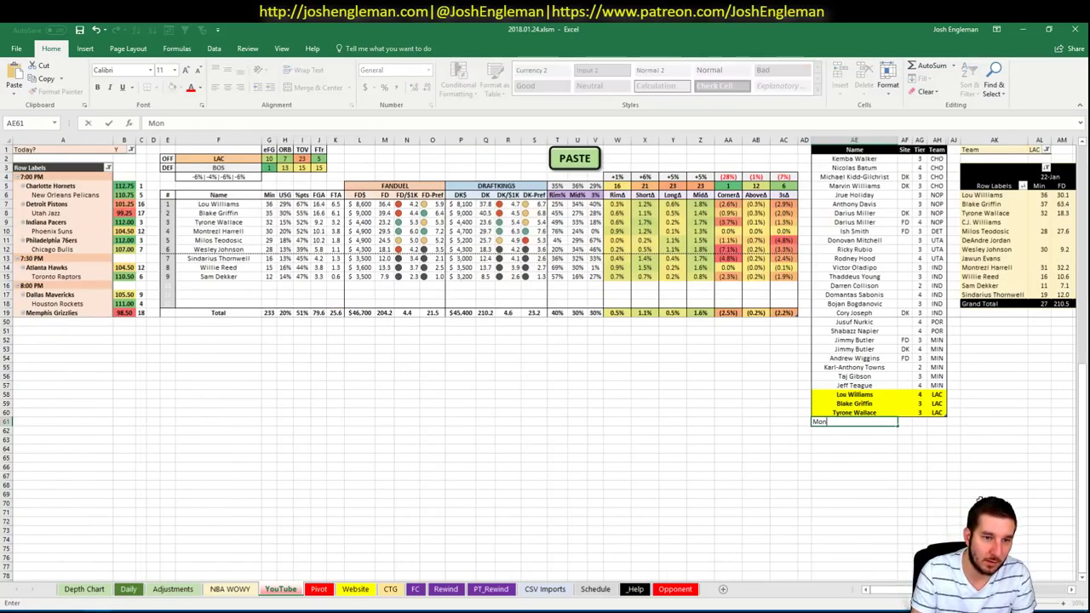
{"action": "type", "text": "trez"}
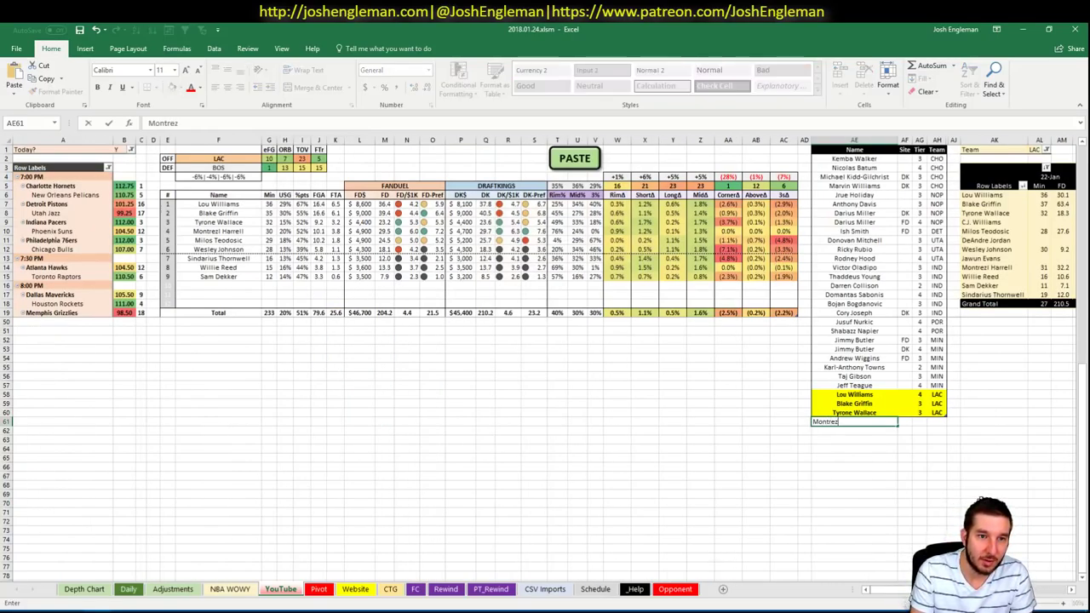
{"action": "type", "text": "l Harrell"}
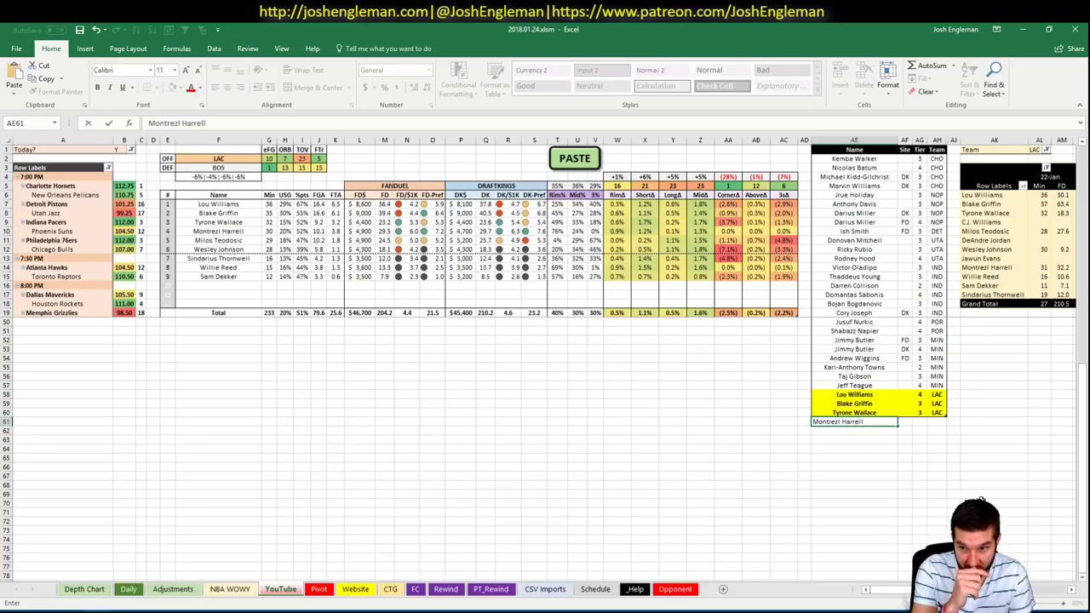
{"action": "key", "text": "Tab"}
{"action": "key", "text": "Tab"}
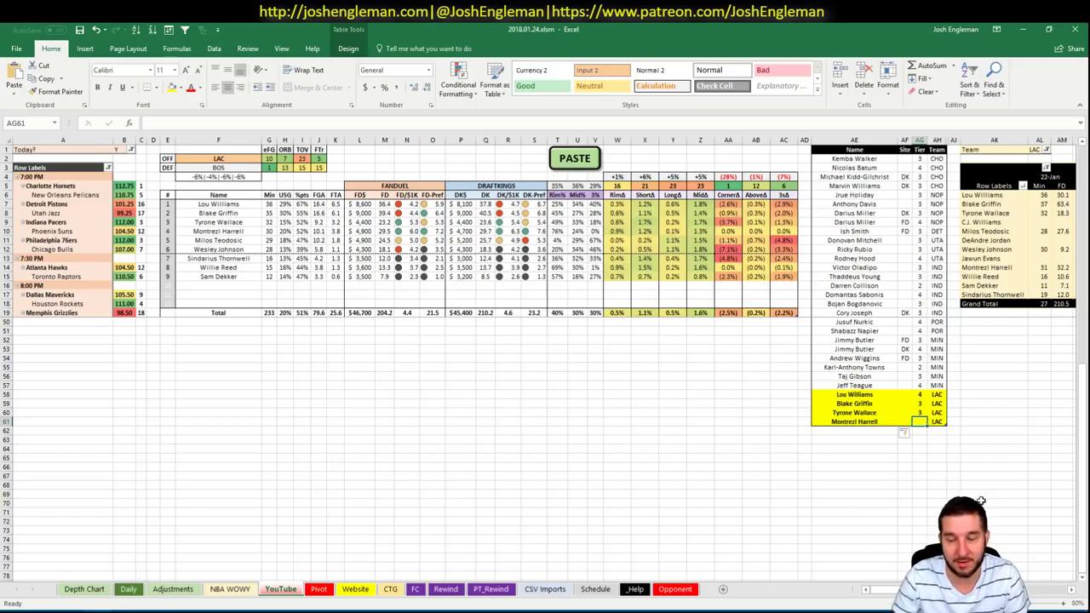
{"action": "type", "text": "3"}
{"action": "key", "text": "Return"}
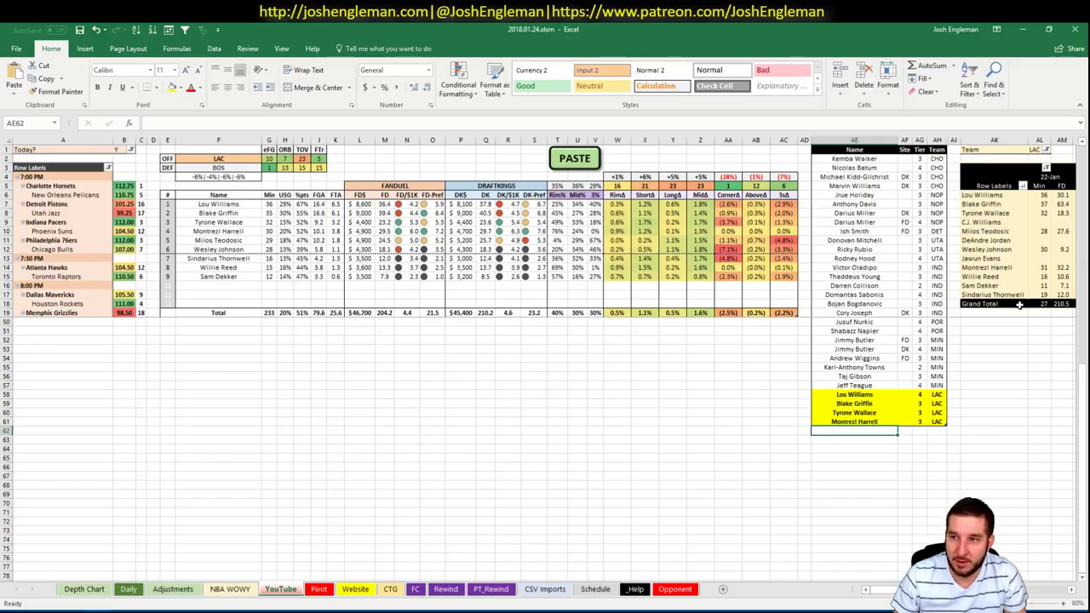
Consult the recent game log and add Milos Teodosic below Montrezl Harrell in the shortlist with tier 3 and no site
{"action": "scroll", "coordinate": [545, 357], "scroll_direction": "right", "scroll_amount": 6}
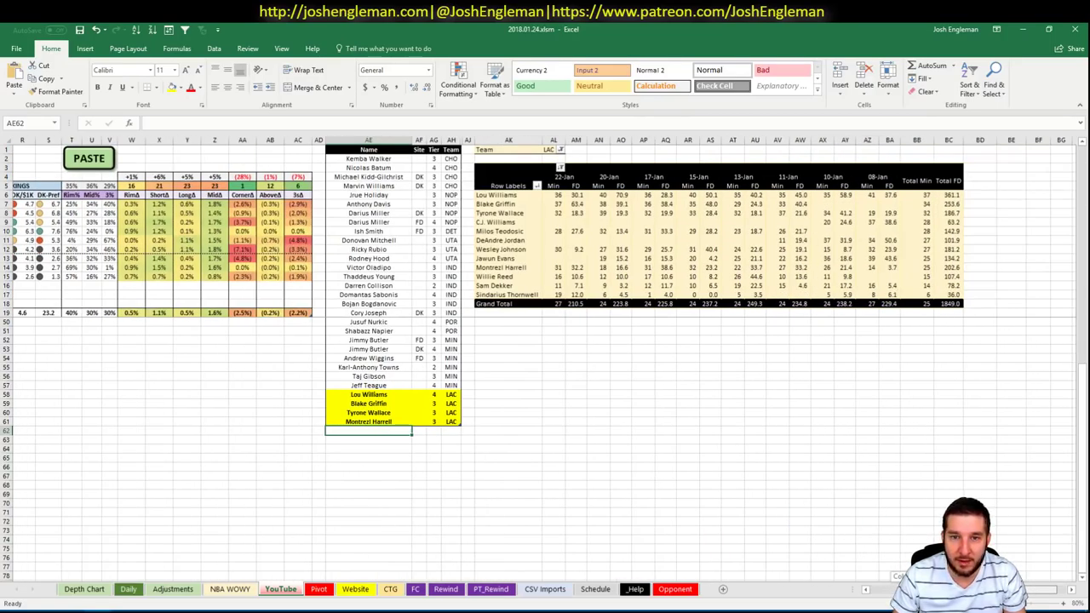
{"action": "scroll", "coordinate": [815, 554], "scroll_direction": "left", "scroll_amount": 6}
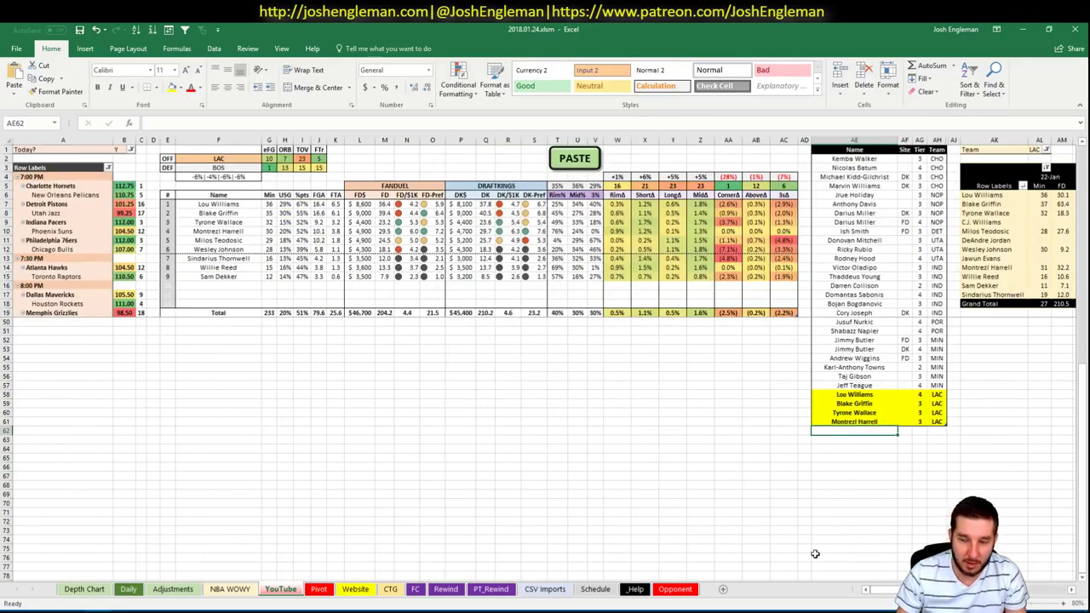
{"action": "type", "text": "Milos T"}
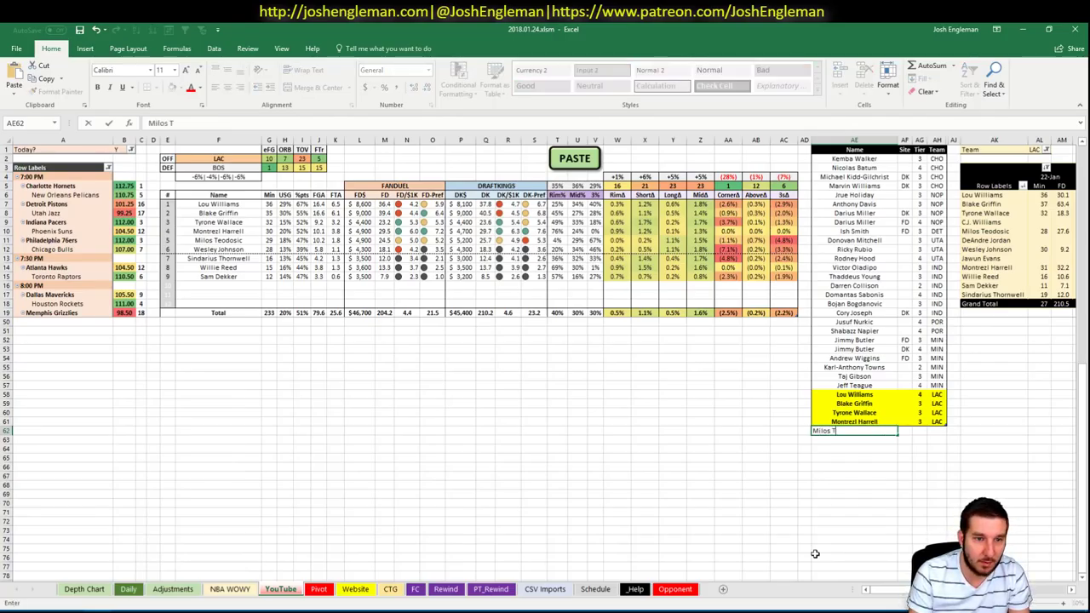
{"action": "type", "text": "eodoc"}
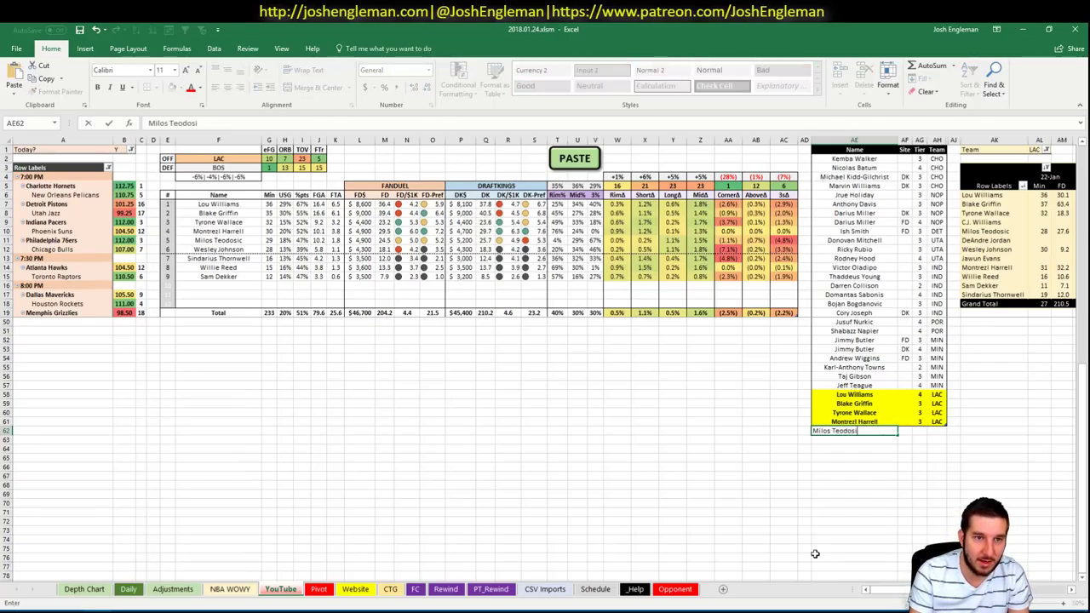
{"action": "type", "text": "ic"}
{"action": "key", "text": "Return"}
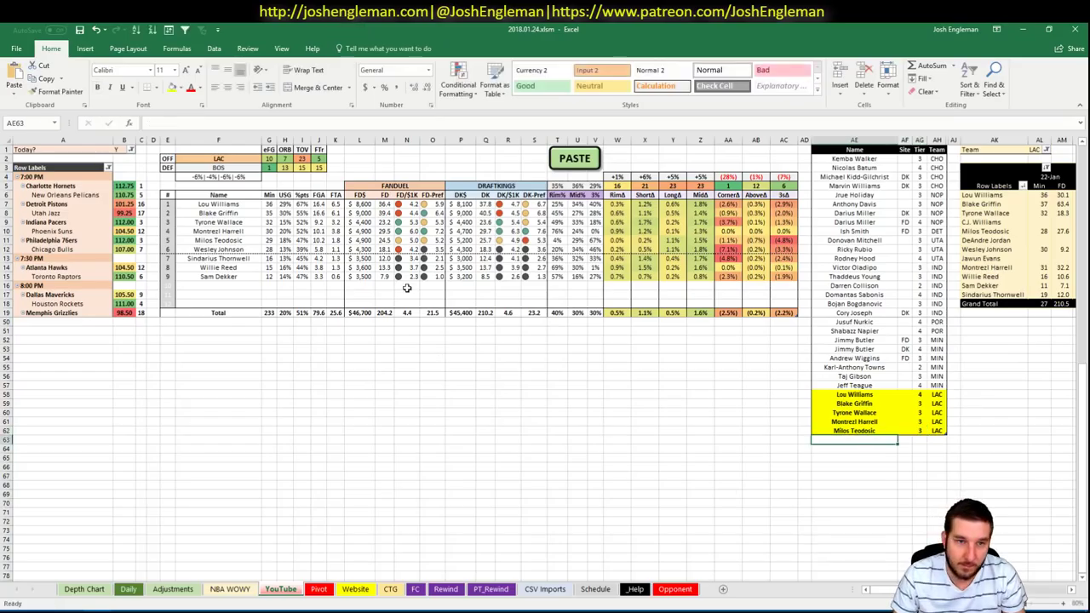
Set the offense team of the matchup table to BOS
{"action": "left_click", "coordinate": [236, 157]}
{"action": "type", "text": "BOS"}
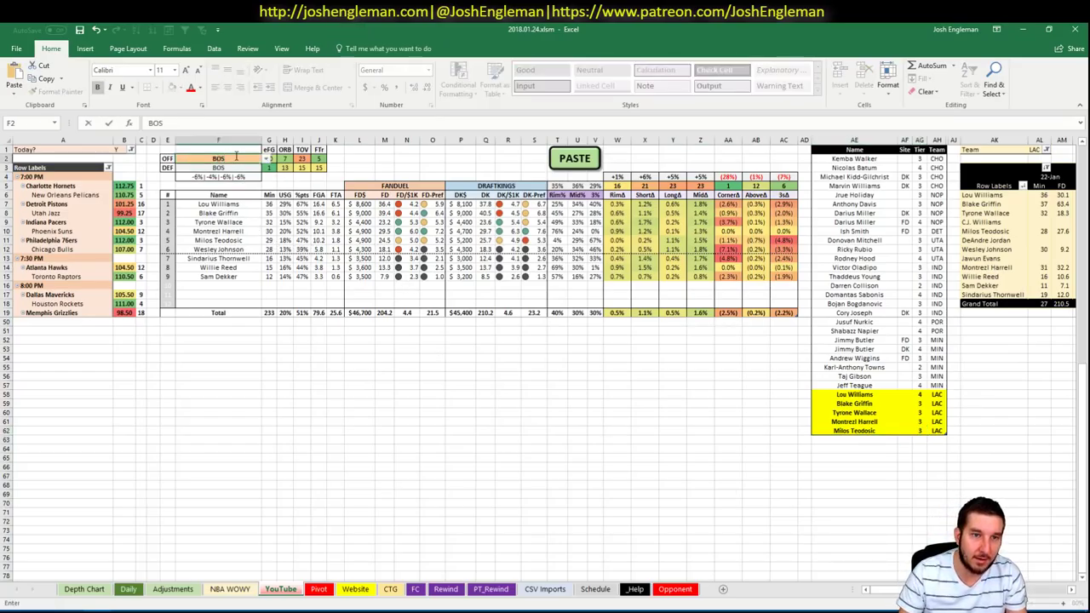
{"action": "key", "text": "Return"}
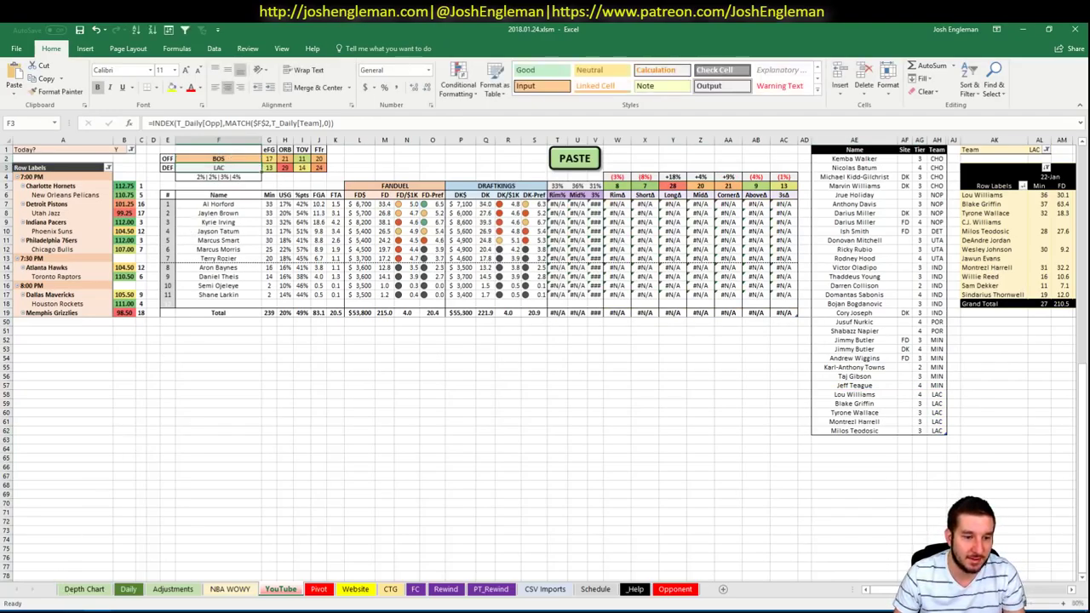
Switch to Cleaning the Glass, copy the Boston Celtics' Shooting: Frequency player rows, and paste them into the Excel workbook's shooting data
{"action": "left_click", "coordinate": [49, 610]}
{"action": "left_click", "coordinate": [255, 115]}
{"action": "type", "text": "Boston Celtics"}
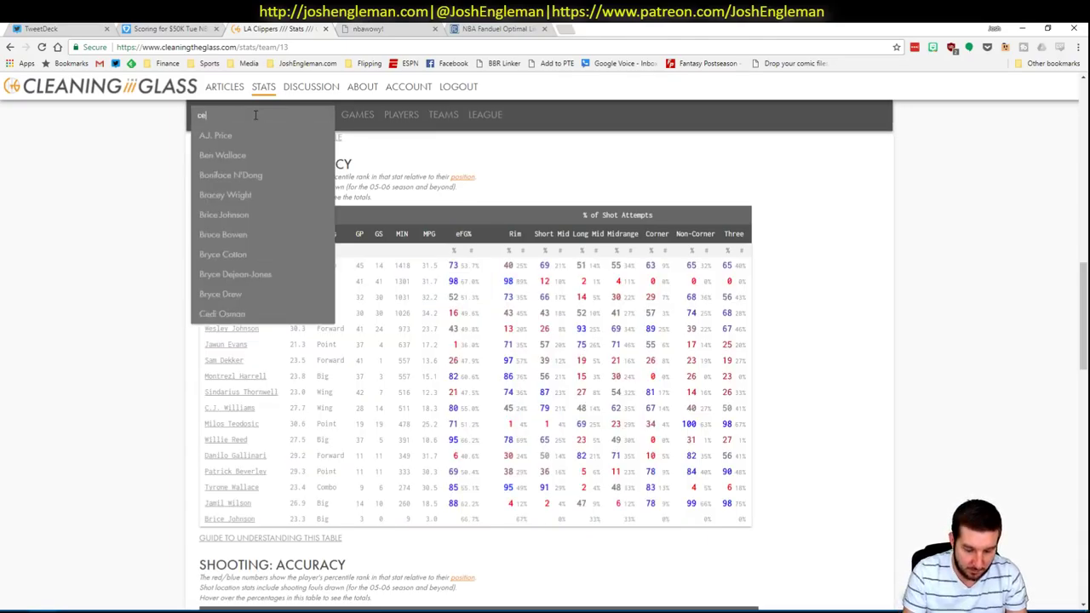
{"action": "key", "text": "Return"}
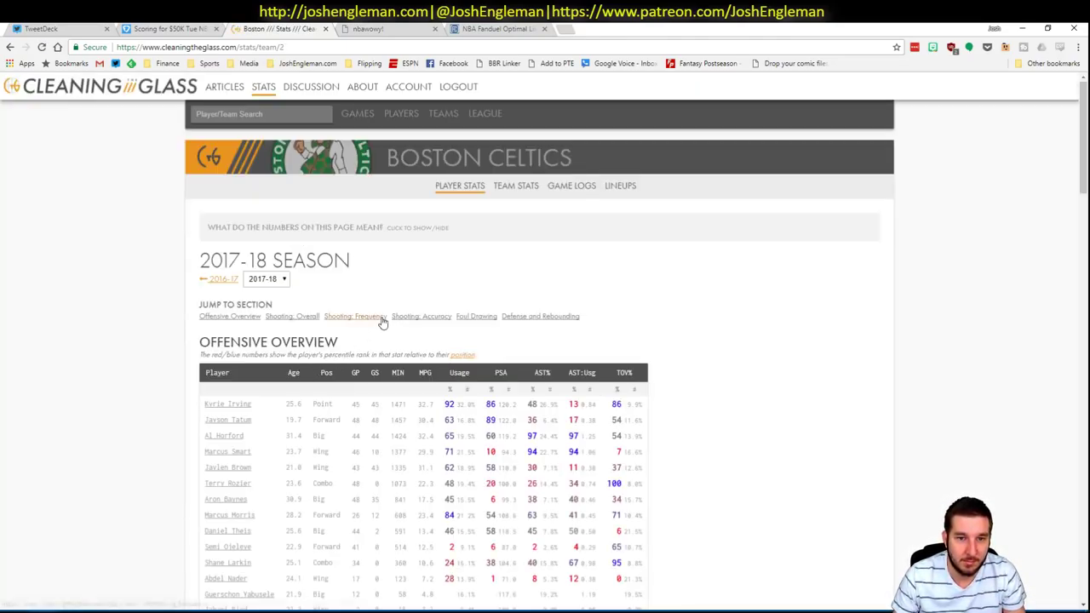
{"action": "left_click", "coordinate": [380, 316]}
{"action": "left_click_drag", "start_coordinate": [749, 508], "coordinate": [206, 263]}
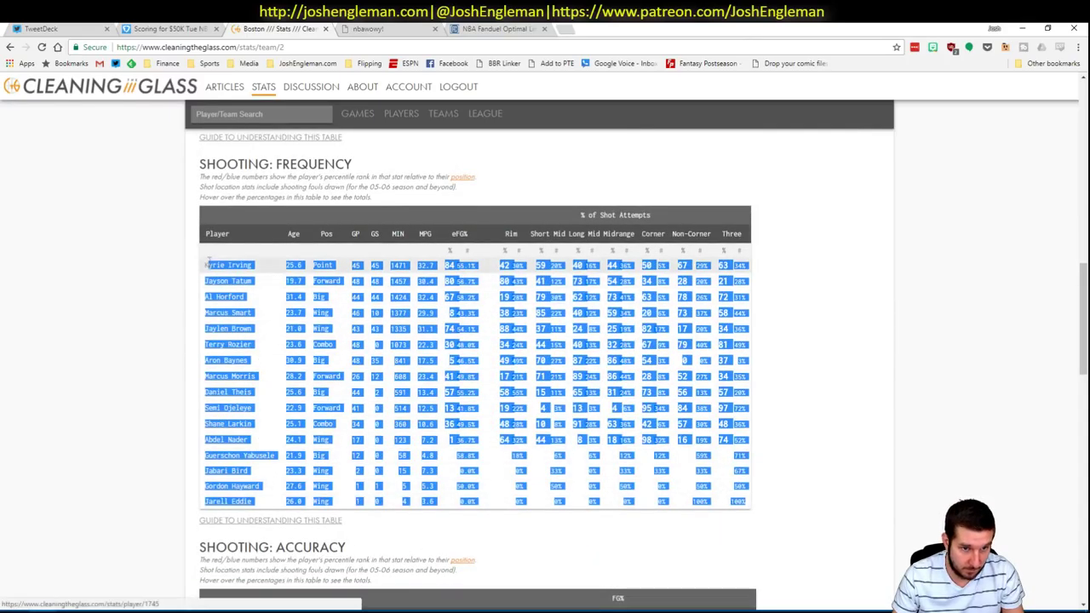
{"action": "key", "text": "alt+Tab"}
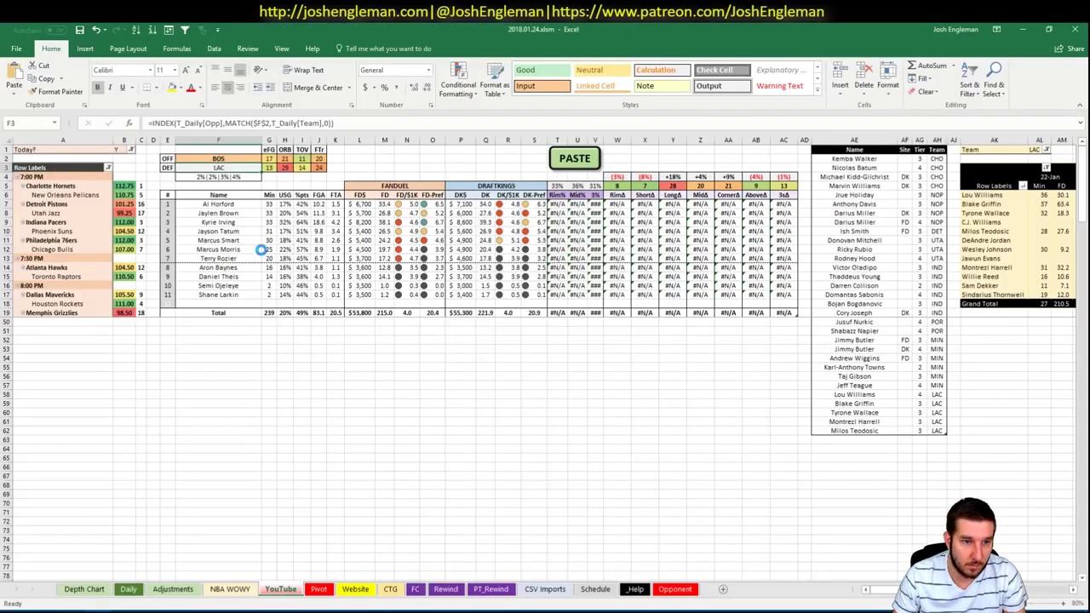
{"action": "left_click", "coordinate": [186, 358]}
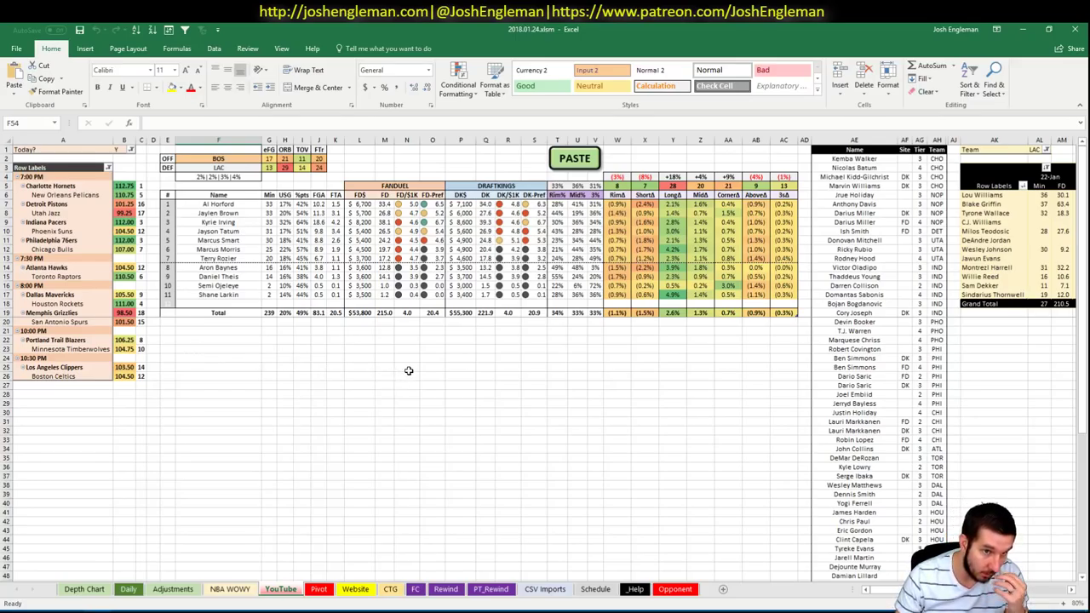
Filter the recent game log to team BOS and review the Celtics players' minutes and FD points by date
{"action": "scroll", "coordinate": [443, 372], "scroll_direction": "down", "scroll_amount": 12}
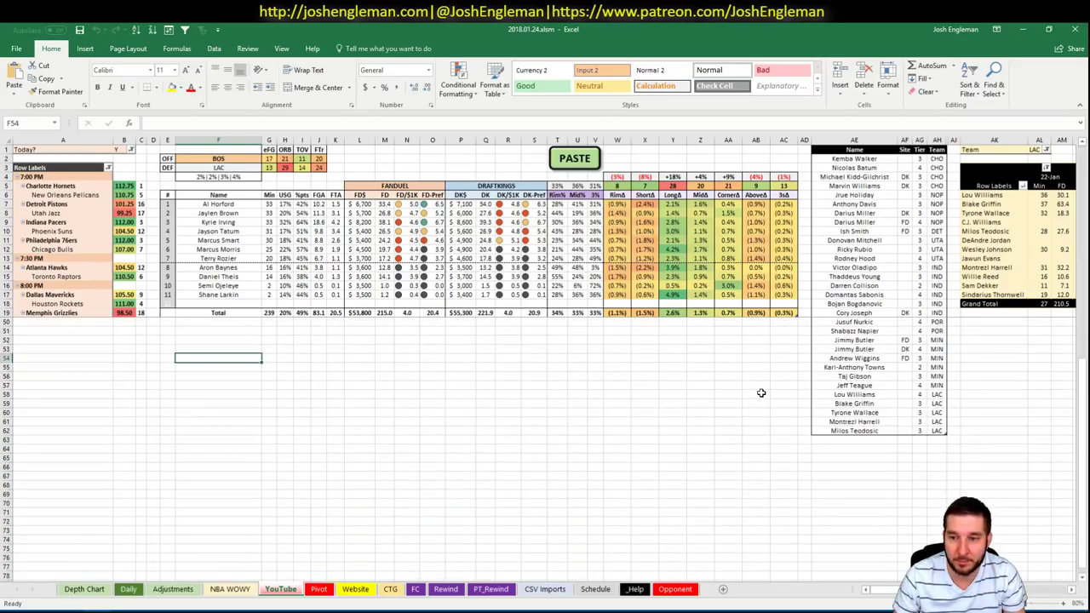
{"action": "scroll", "coordinate": [596, 400], "scroll_direction": "up", "scroll_amount": 2}
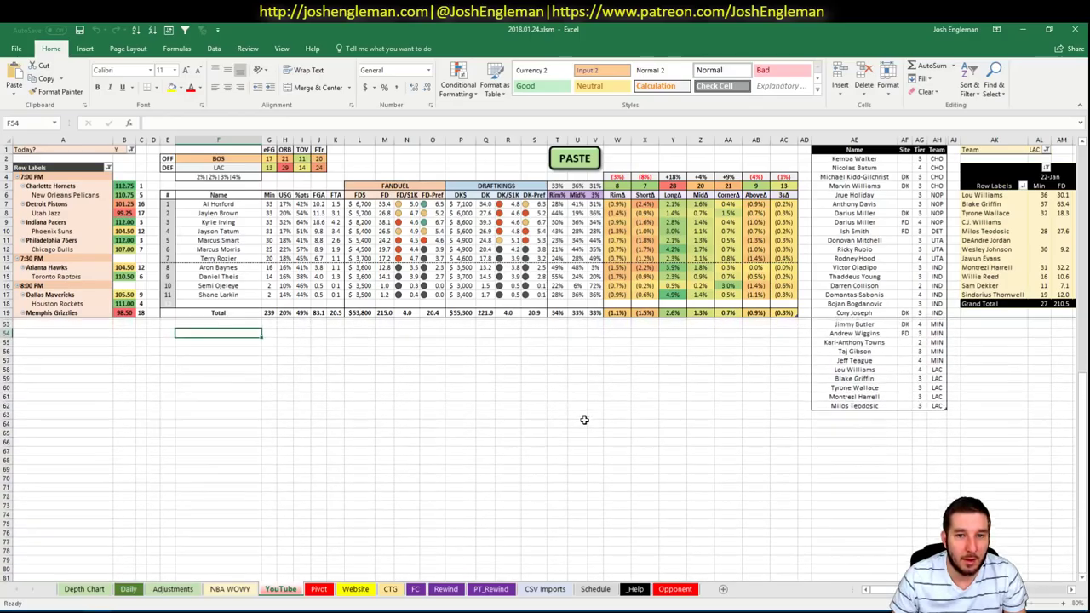
{"action": "left_click", "coordinate": [1036, 150]}
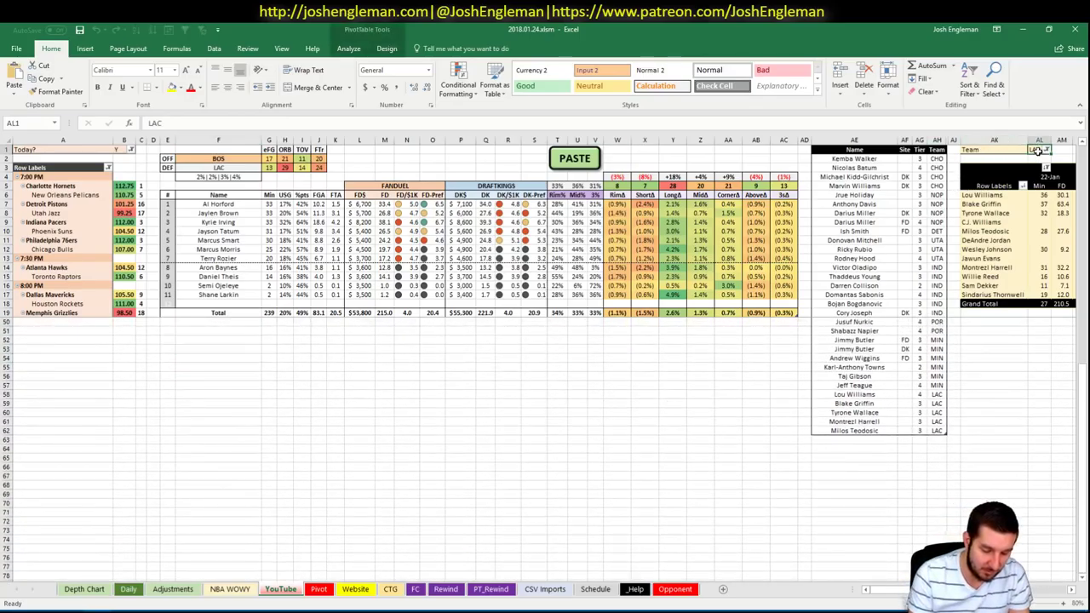
{"action": "type", "text": "BOS"}
{"action": "key", "text": "Return"}
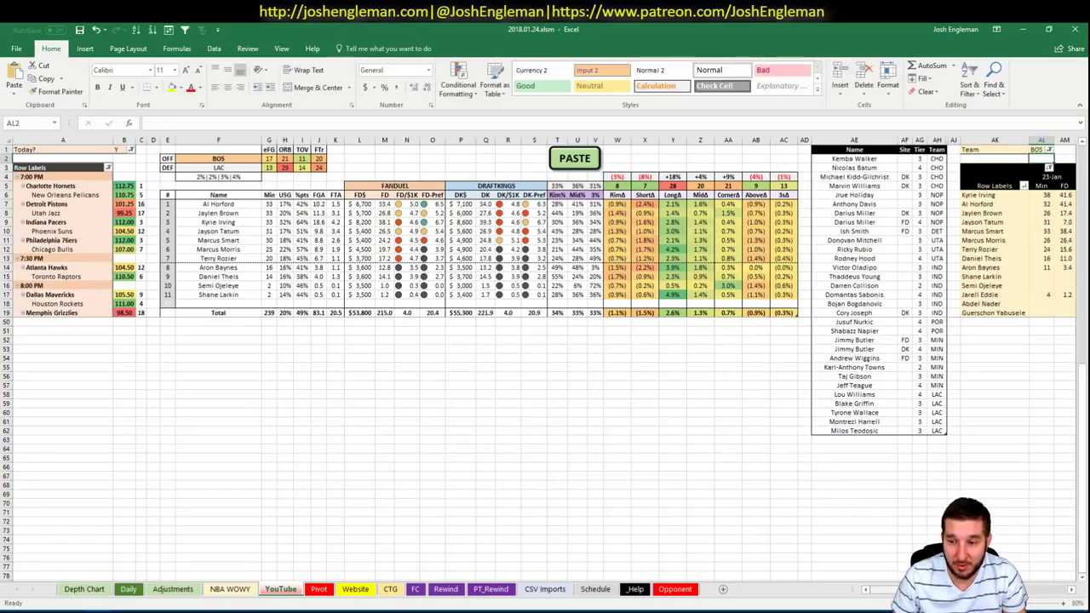
{"action": "scroll", "coordinate": [545, 358], "scroll_direction": "right", "scroll_amount": 5}
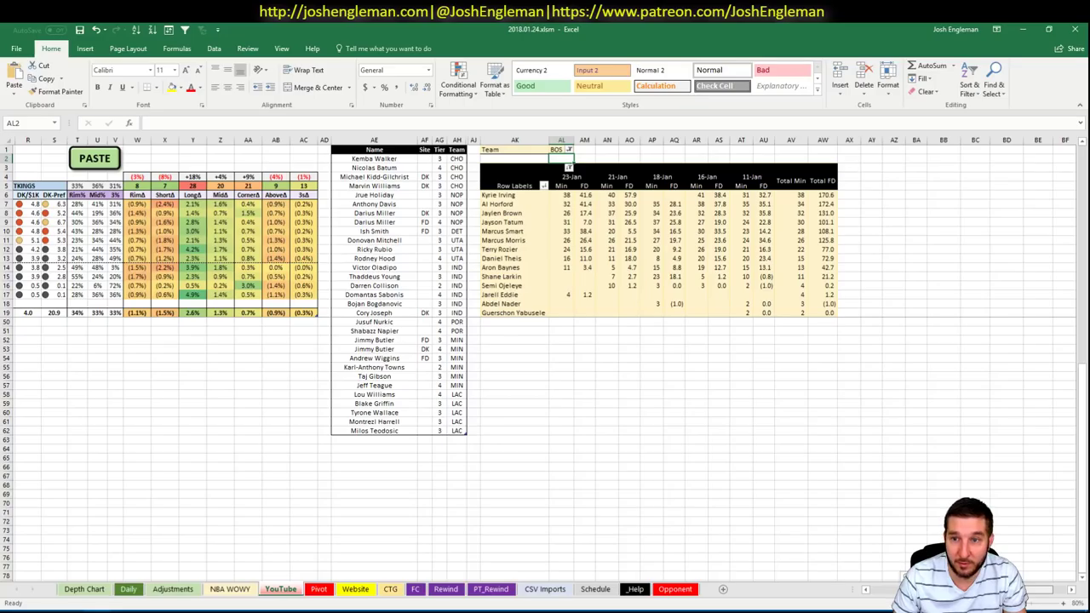
{"action": "scroll", "coordinate": [811, 447], "scroll_direction": "left", "scroll_amount": 5}
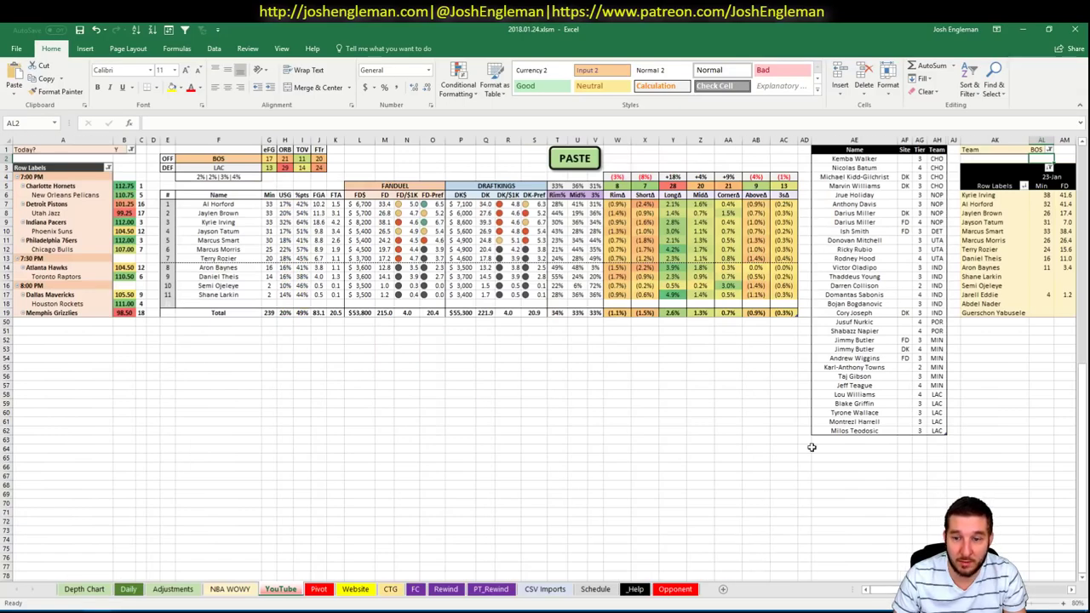
Add Al Horford below Milos Teodosic in the shortlist with tier 2 and site FD
{"action": "left_click", "coordinate": [872, 438]}
{"action": "type", "text": "Al Horford"}
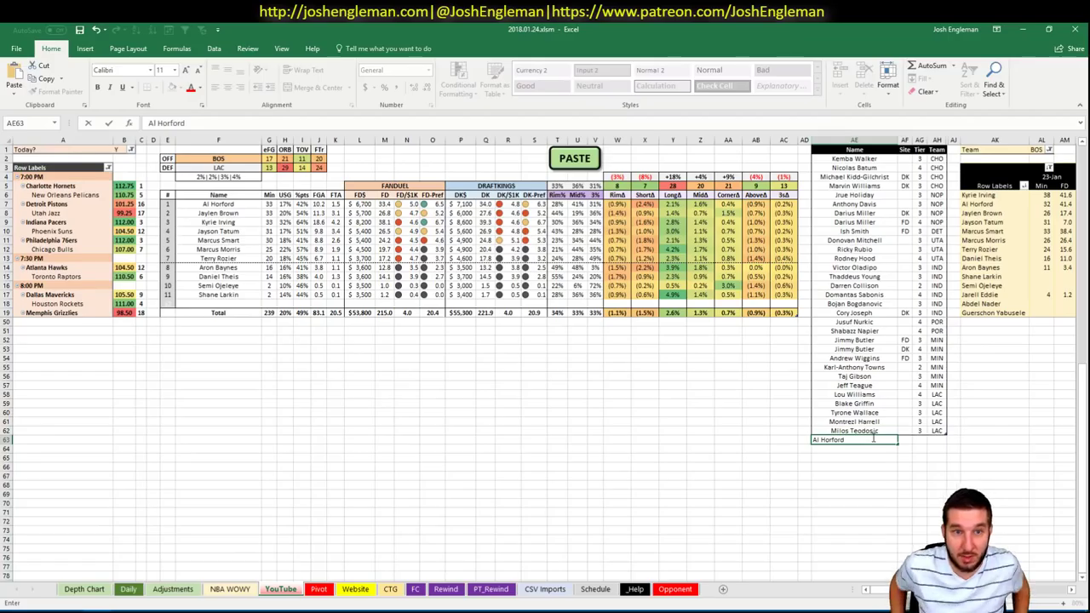
{"action": "key", "text": "Tab"}
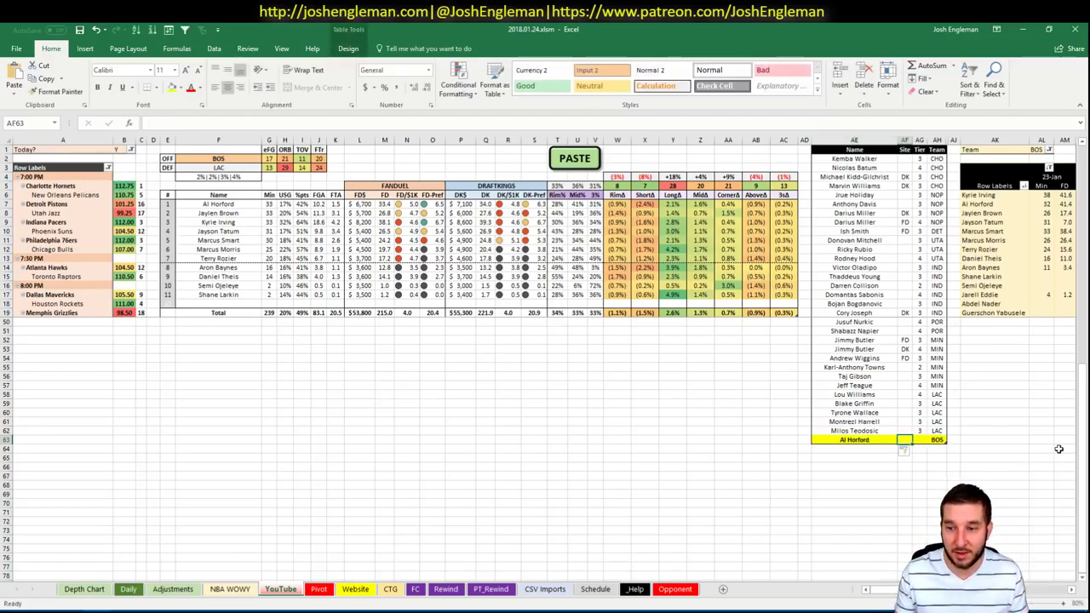
{"action": "key", "text": "Tab"}
{"action": "type", "text": "2"}
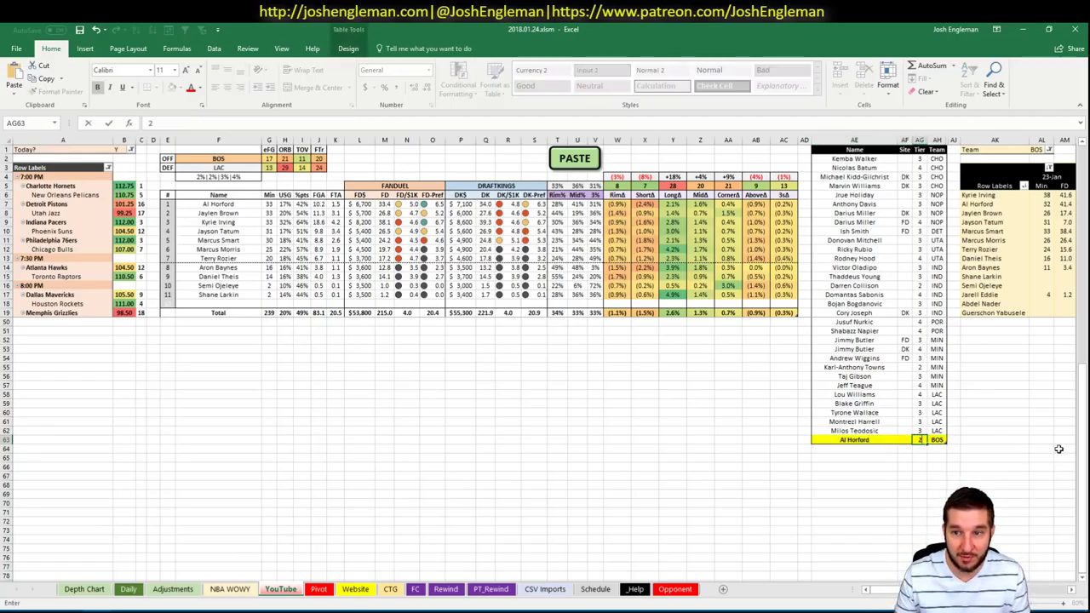
{"action": "key", "text": "Return"}
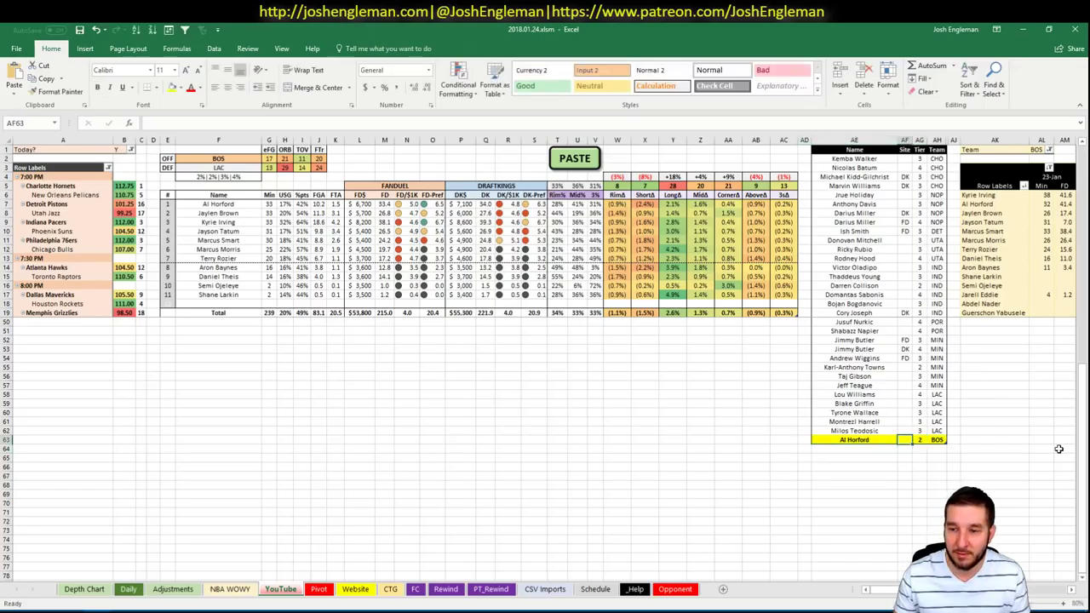
Add a second Al Horford entry to the shortlist with site DK and tier 3
{"action": "type", "text": "Al Horford"}
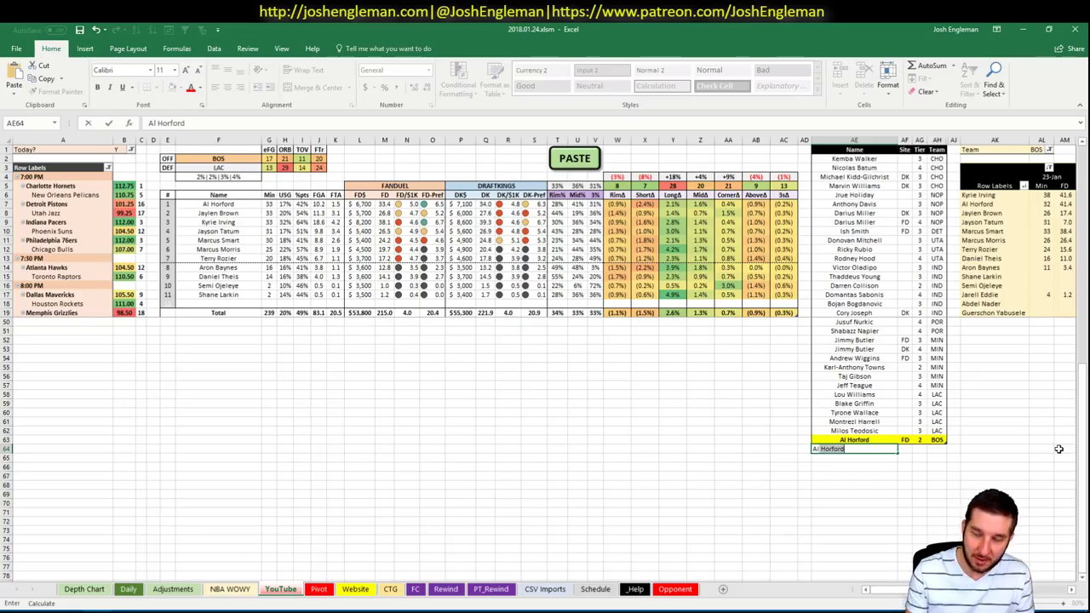
{"action": "key", "text": "Tab"}
{"action": "type", "text": "DK"}
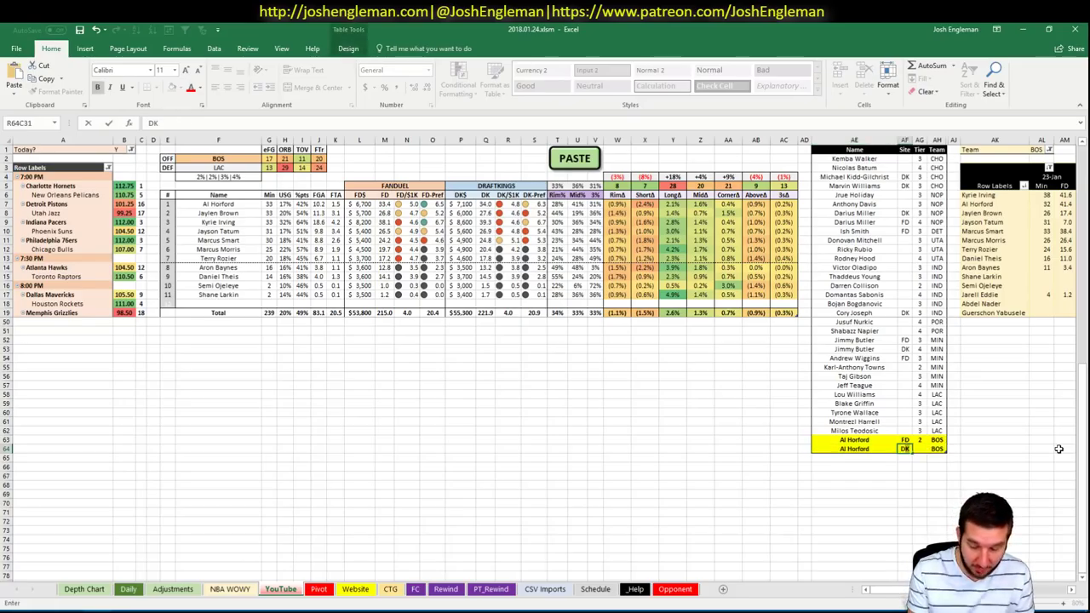
{"action": "key", "text": "Tab"}
{"action": "type", "text": "3"}
{"action": "key", "text": "Return"}
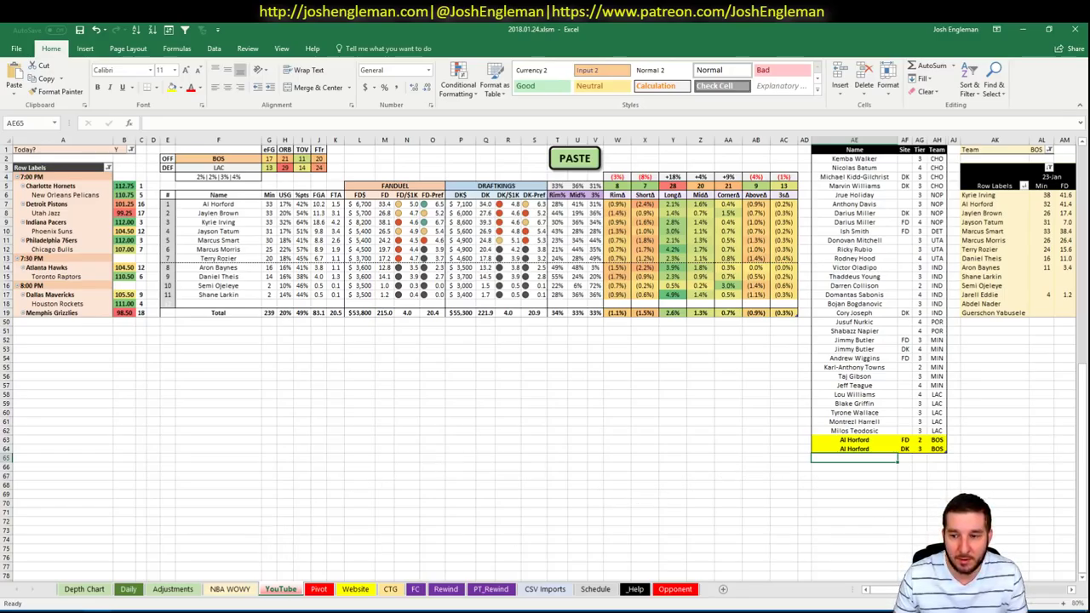
Check the Celtics' recent game log and add Jaylen Brown to the shortlist with tier 4 and no site
{"action": "scroll", "coordinate": [545, 358], "scroll_direction": "right", "scroll_amount": 5}
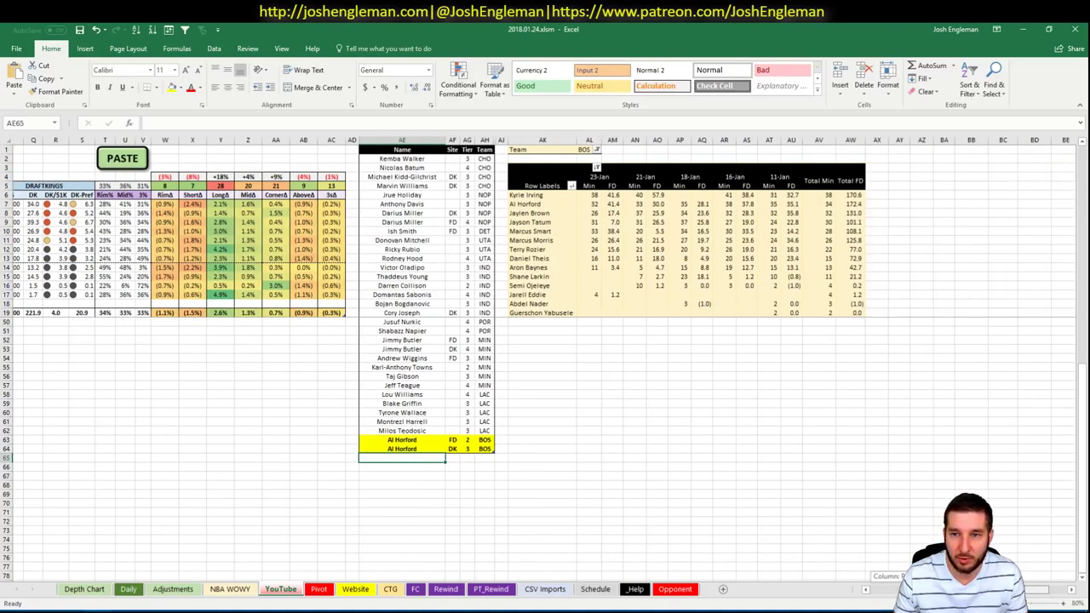
{"action": "scroll", "coordinate": [801, 570], "scroll_direction": "left", "scroll_amount": 5}
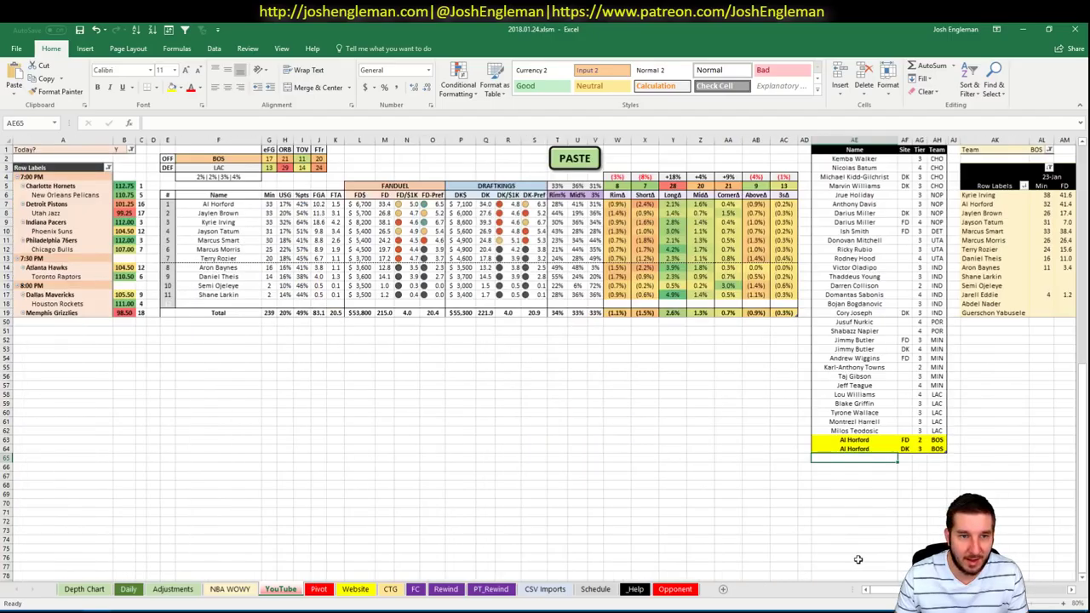
{"action": "type", "text": "Jaylen B"}
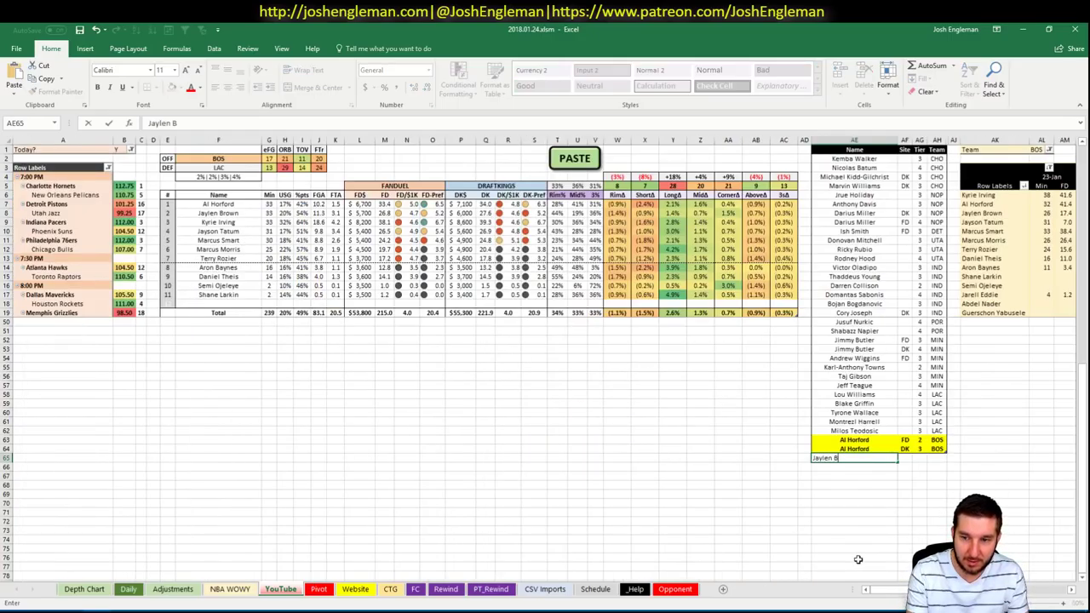
{"action": "key", "text": "Tab"}
{"action": "key", "text": "Tab"}
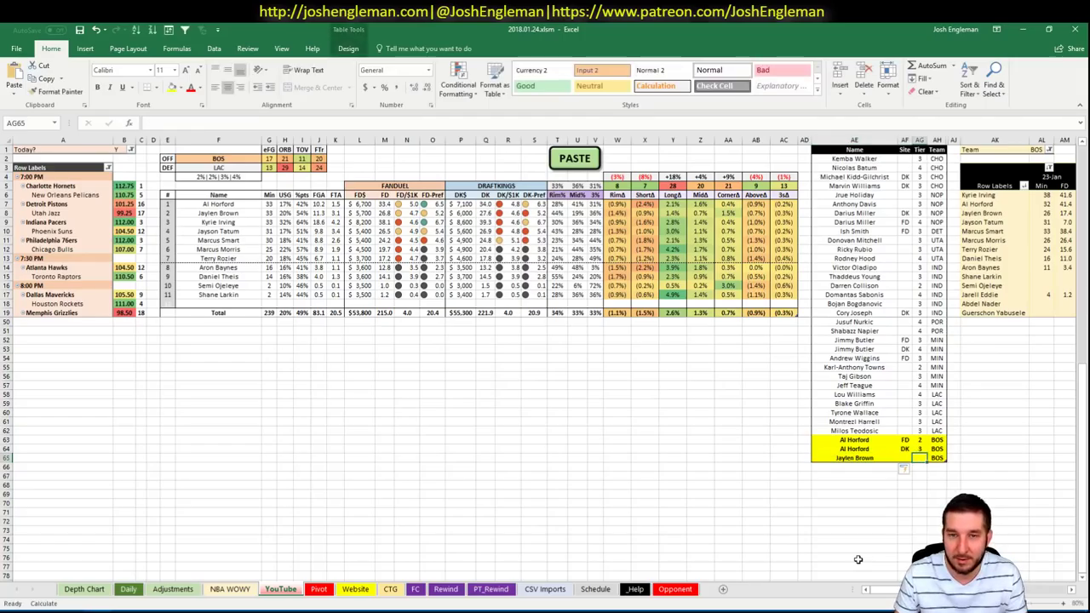
{"action": "type", "text": "4"}
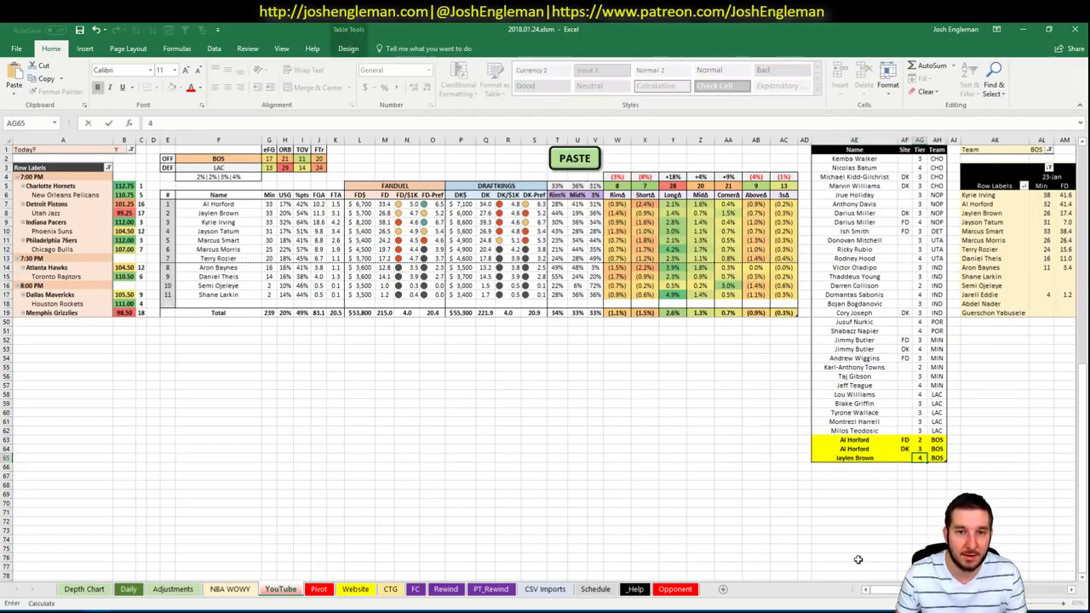
{"action": "key", "text": "Return"}
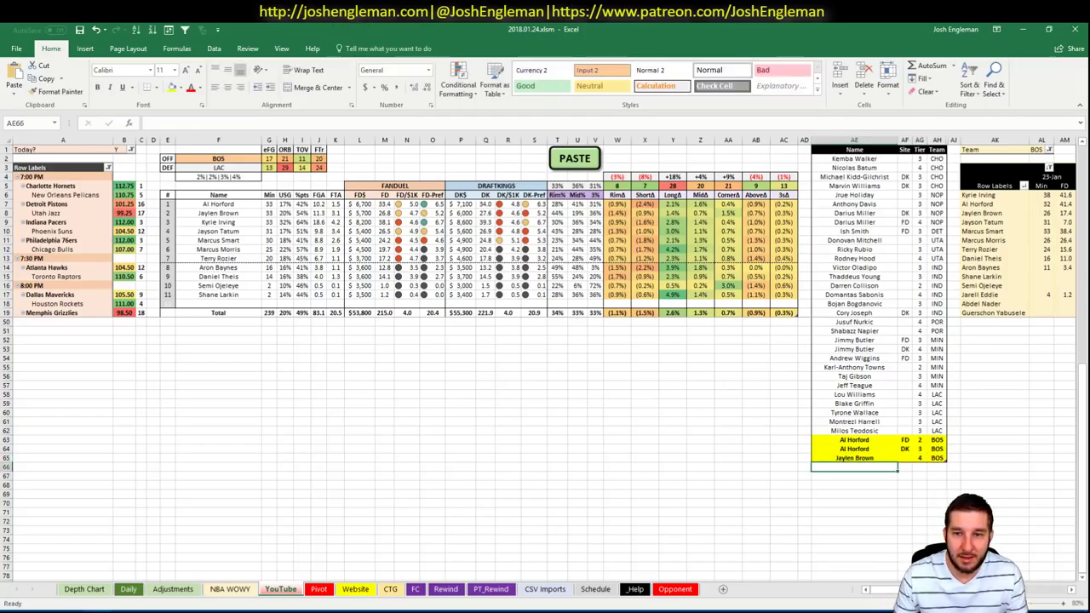
Add Kyrie Irving below Jaylen Brown in the shortlist with tier 3 and no site
{"action": "scroll", "coordinate": [545, 358], "scroll_direction": "right", "scroll_amount": 5}
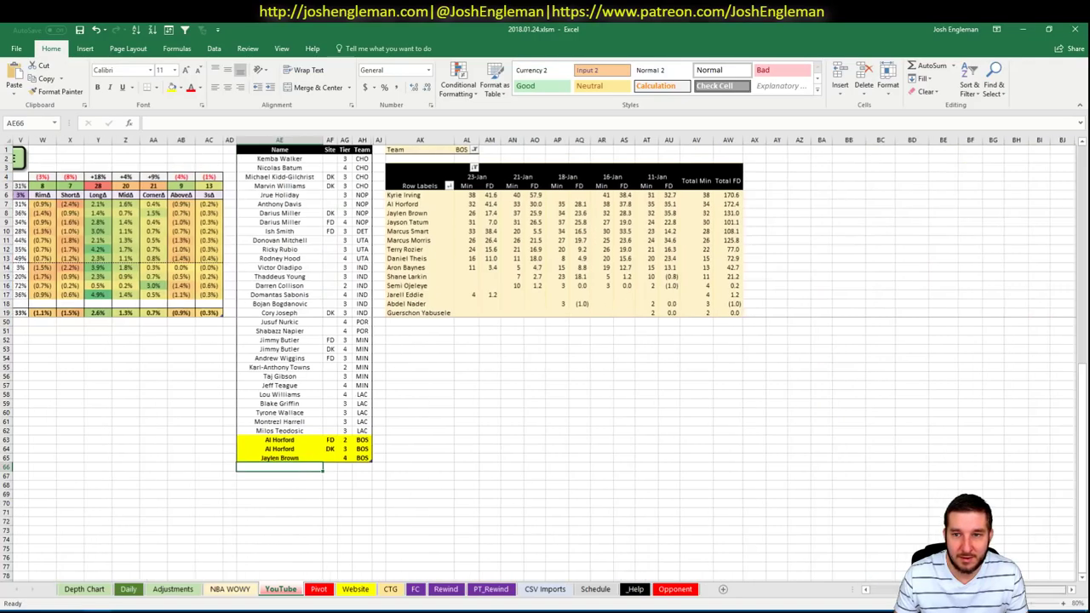
{"action": "scroll", "coordinate": [808, 566], "scroll_direction": "left", "scroll_amount": 5}
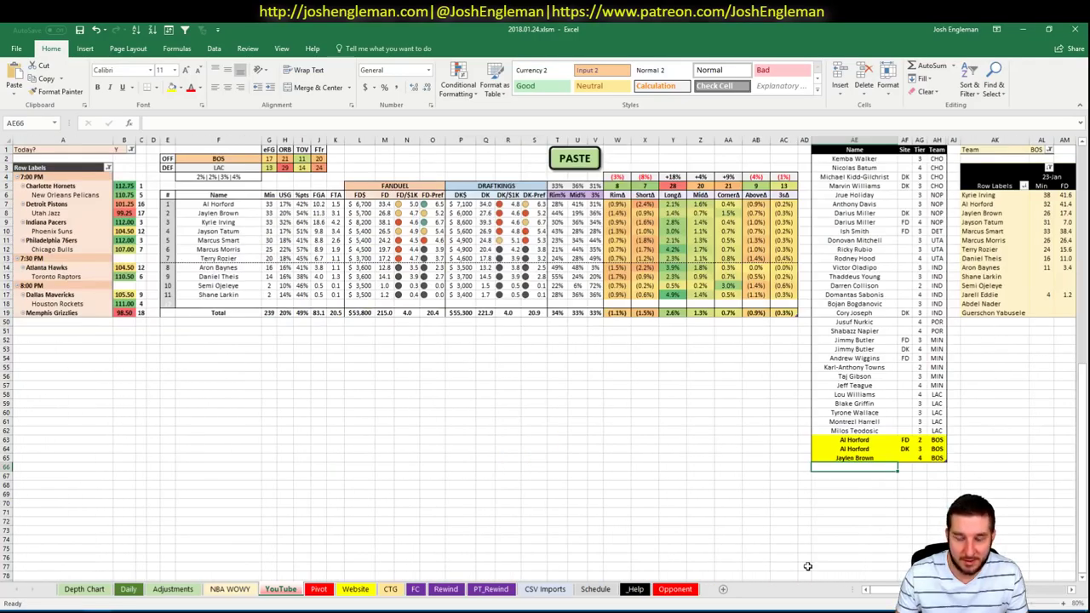
{"action": "type", "text": "Kyrie Irving"}
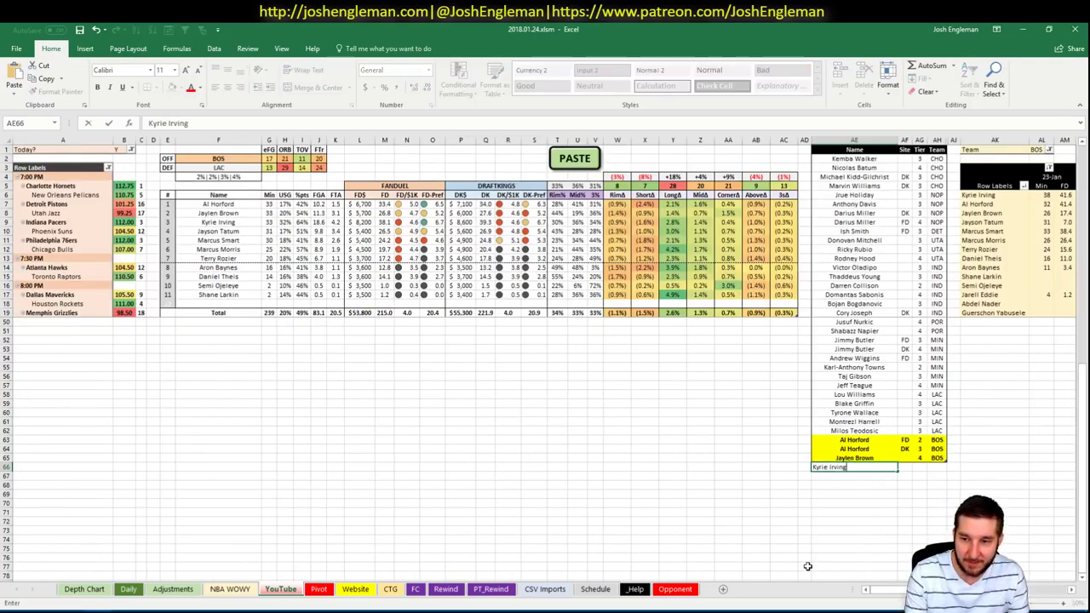
{"action": "key", "text": "Tab"}
{"action": "key", "text": "Tab"}
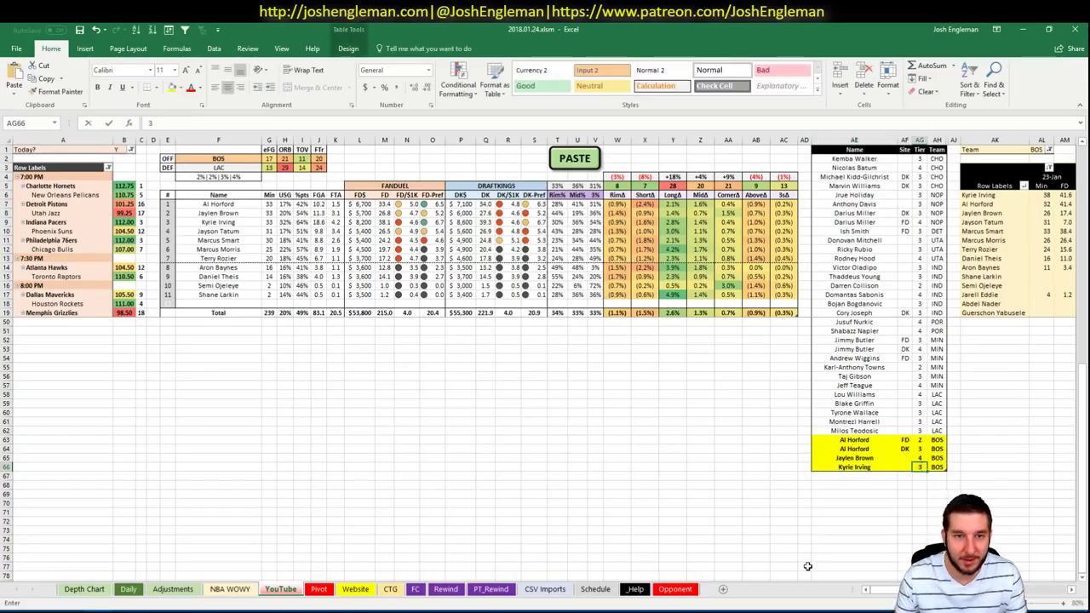
{"action": "key", "text": "Return"}
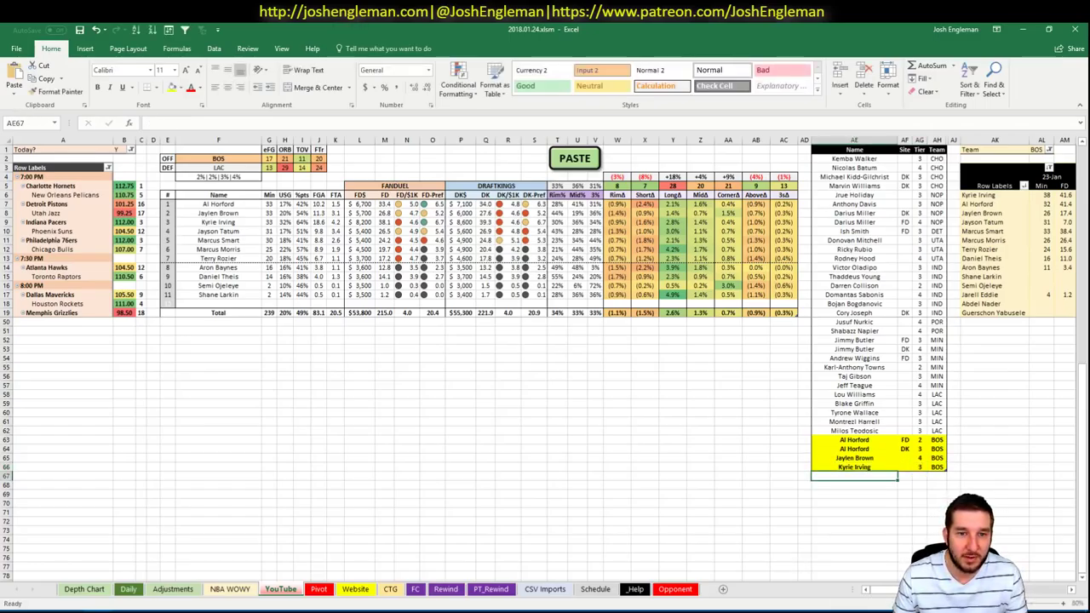
Add Jayson Tatum below Kyrie Irving in the shortlist with tier 4 and no site
{"action": "scroll", "coordinate": [545, 358], "scroll_direction": "right", "scroll_amount": 5}
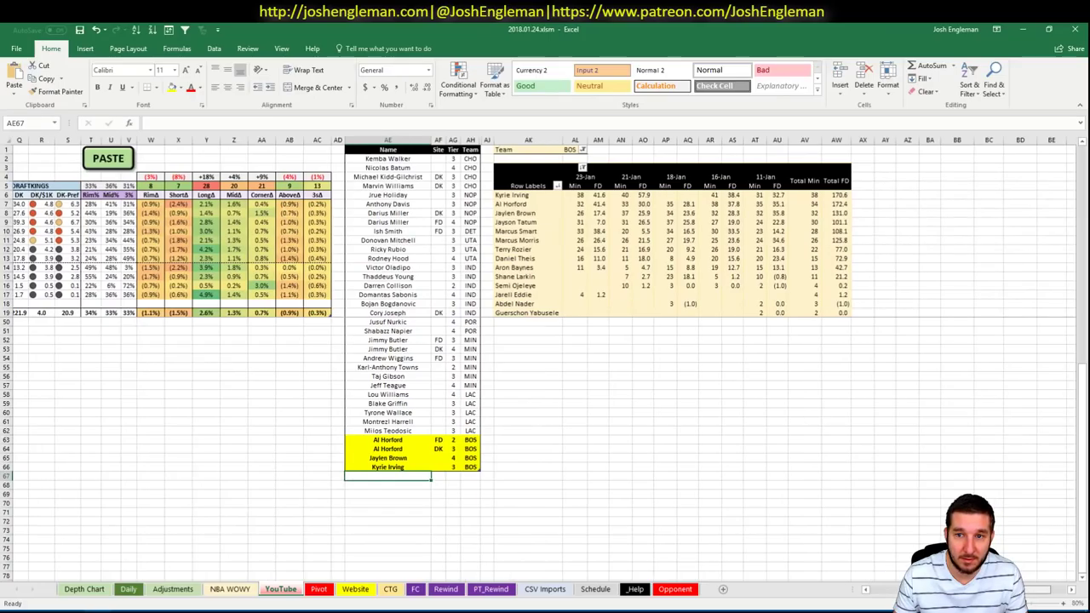
{"action": "scroll", "coordinate": [837, 579], "scroll_direction": "left", "scroll_amount": 5}
{"action": "type", "text": "Jayson Tatum"}
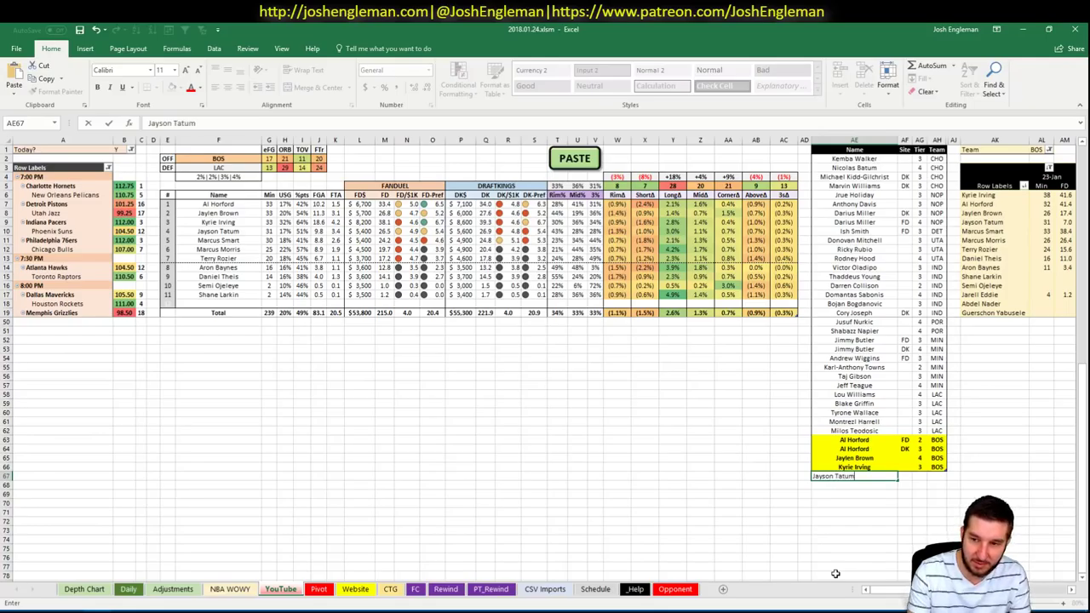
{"action": "key", "text": "Tab"}
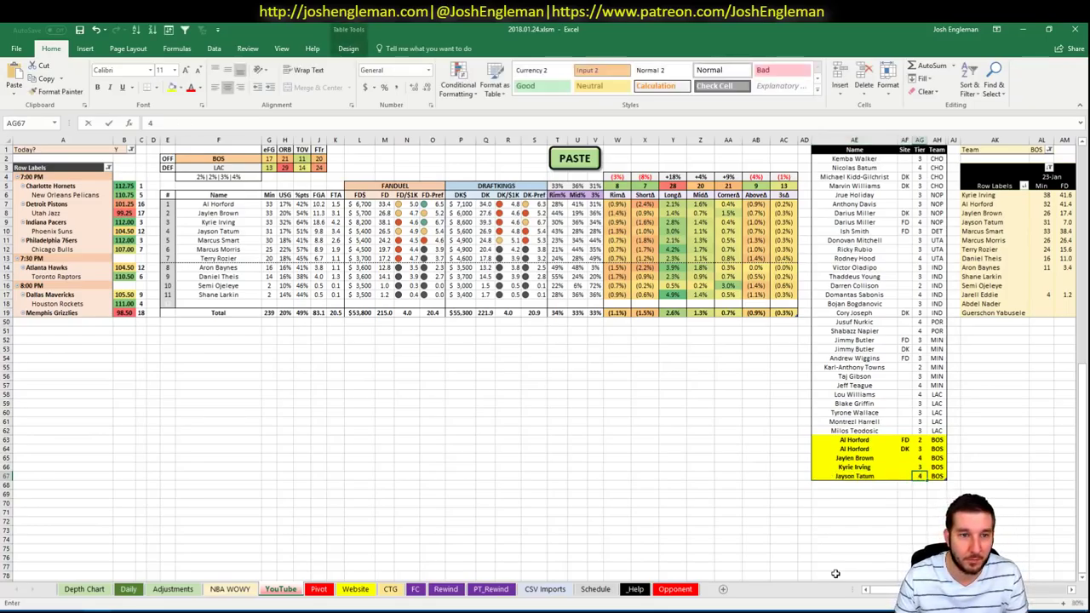
{"action": "type", "text": "4"}
{"action": "key", "text": "Return"}
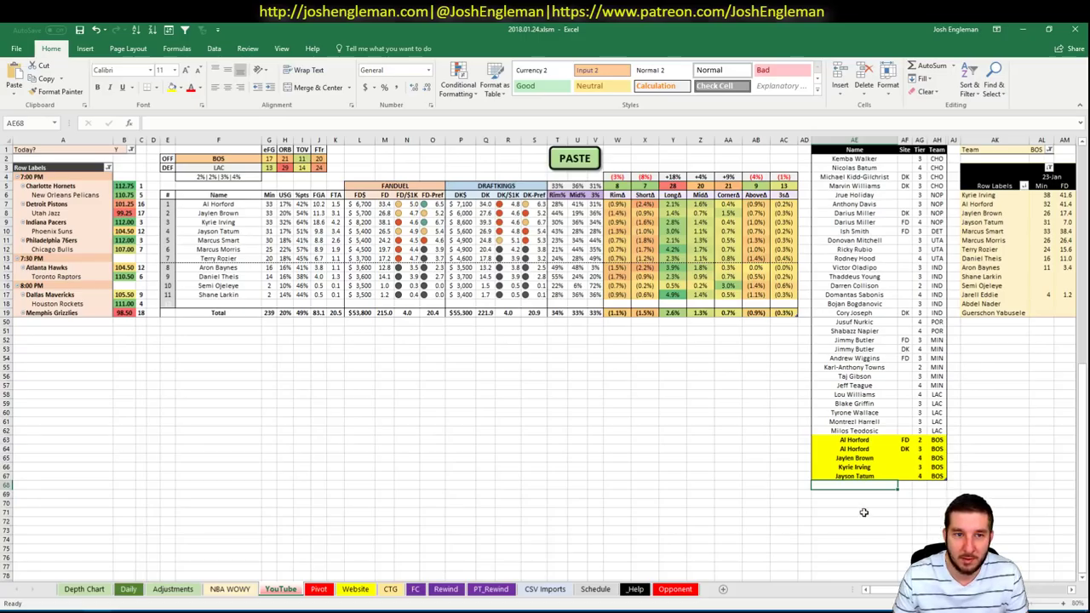
Go to the Daily sheet and copy the FD player projections with the sheet's copy macro
{"action": "left_click", "coordinate": [449, 449]}
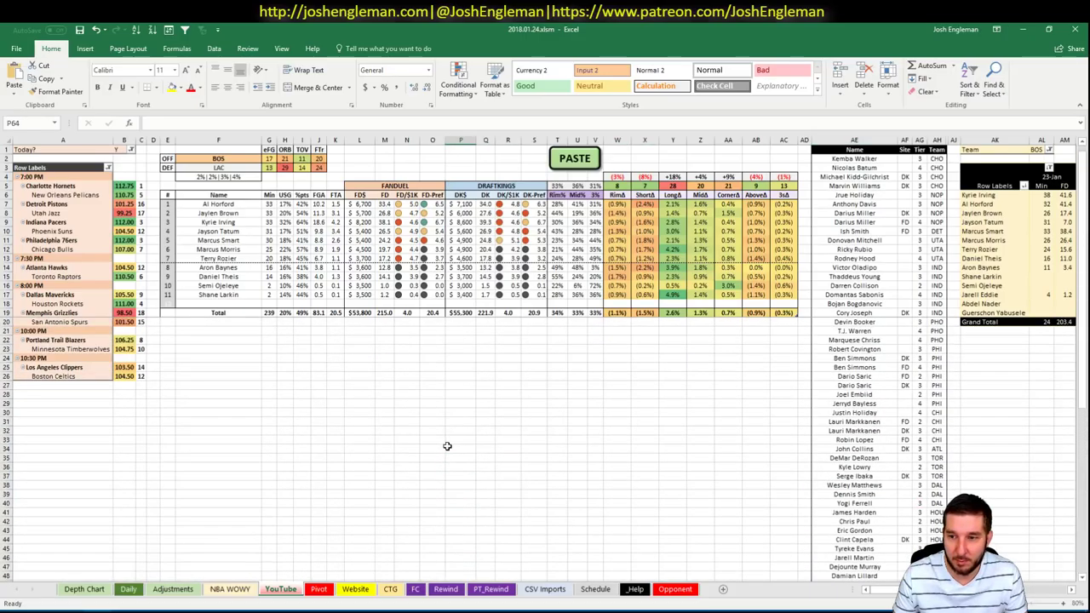
{"action": "left_click", "coordinate": [127, 589]}
{"action": "left_click", "coordinate": [358, 140]}
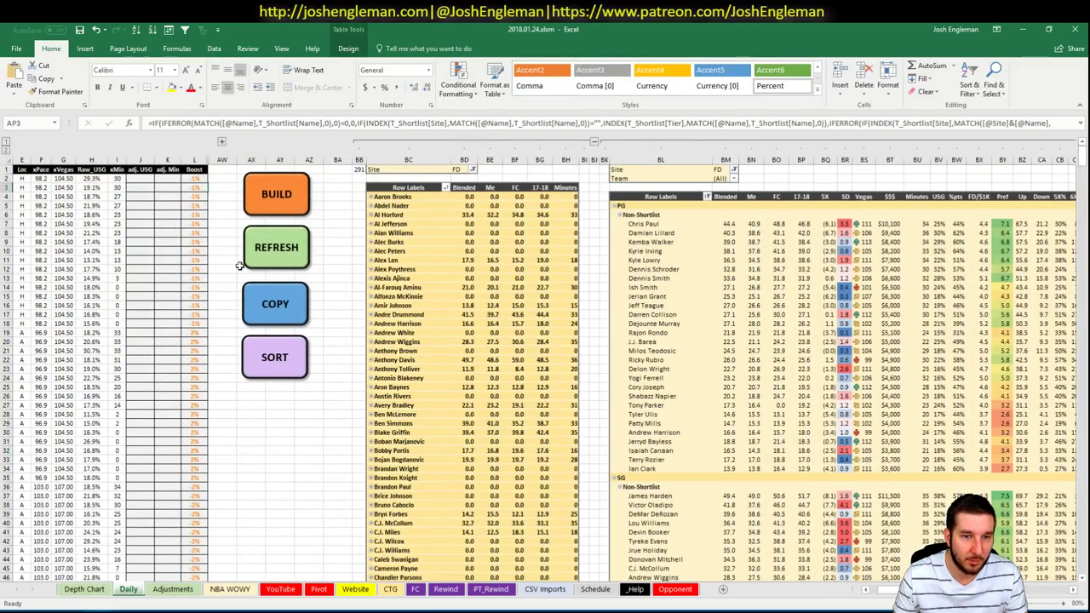
{"action": "left_click", "coordinate": [264, 302]}
Switch to FantasyCruncher, upload the copied player projections for NBA Fanduel 2018-01-24, and return to the lineup cruncher
{"action": "key", "text": "alt+Tab"}
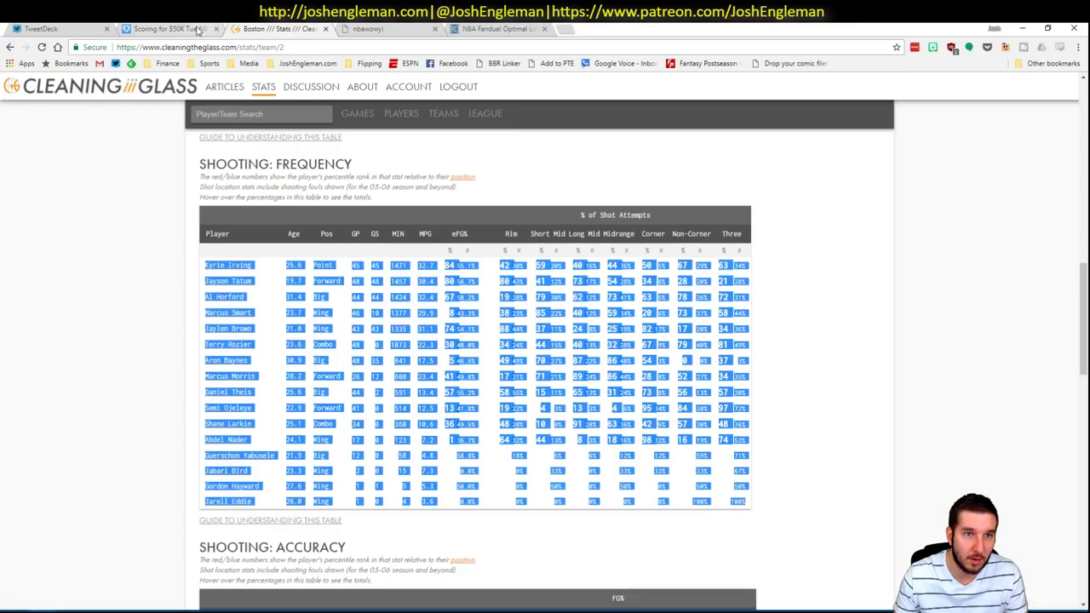
{"action": "left_click", "coordinate": [473, 28]}
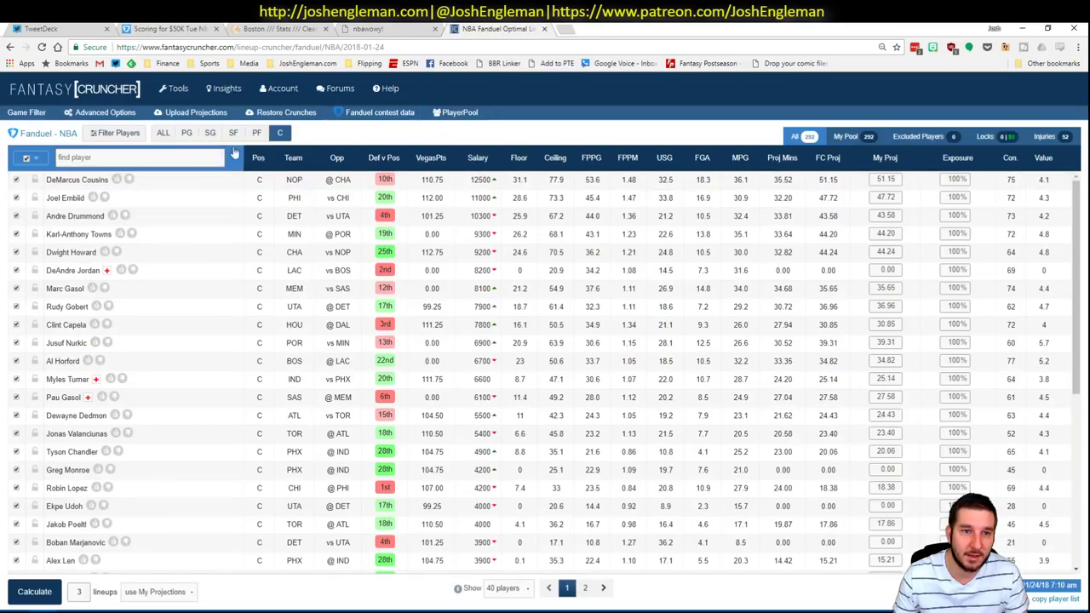
{"action": "left_click", "coordinate": [159, 115]}
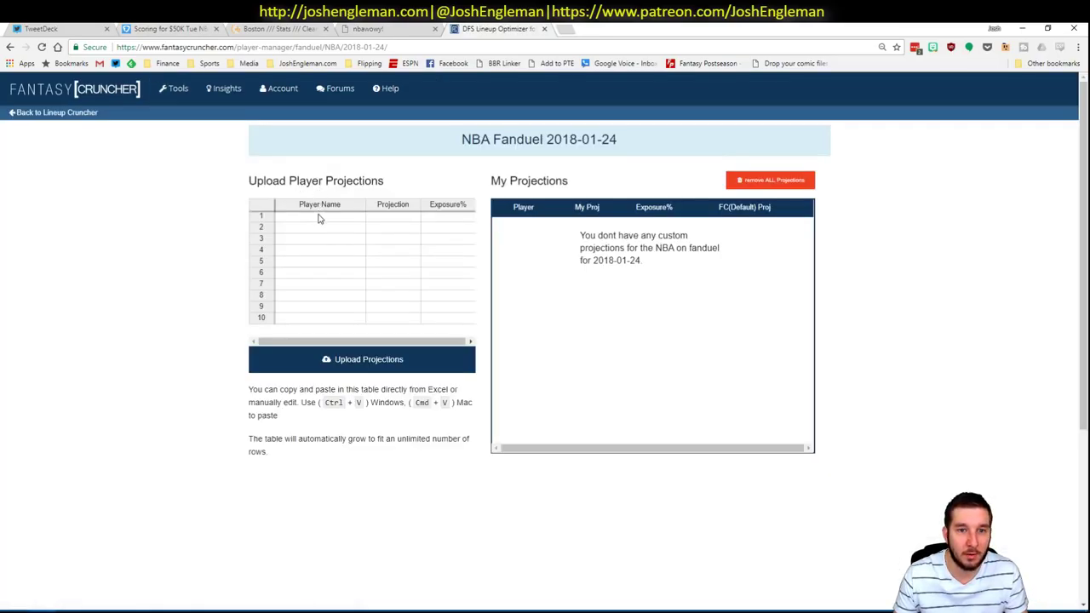
{"action": "key", "text": "ctrl+v"}
{"action": "left_click", "coordinate": [374, 359]}
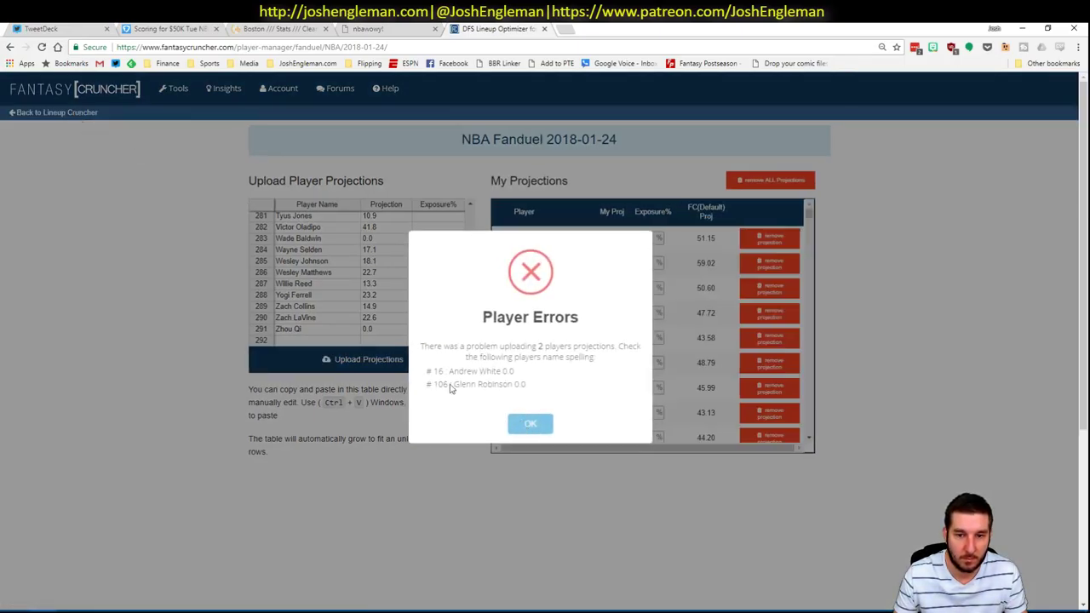
{"action": "left_click", "coordinate": [530, 421]}
{"action": "left_click", "coordinate": [79, 114]}
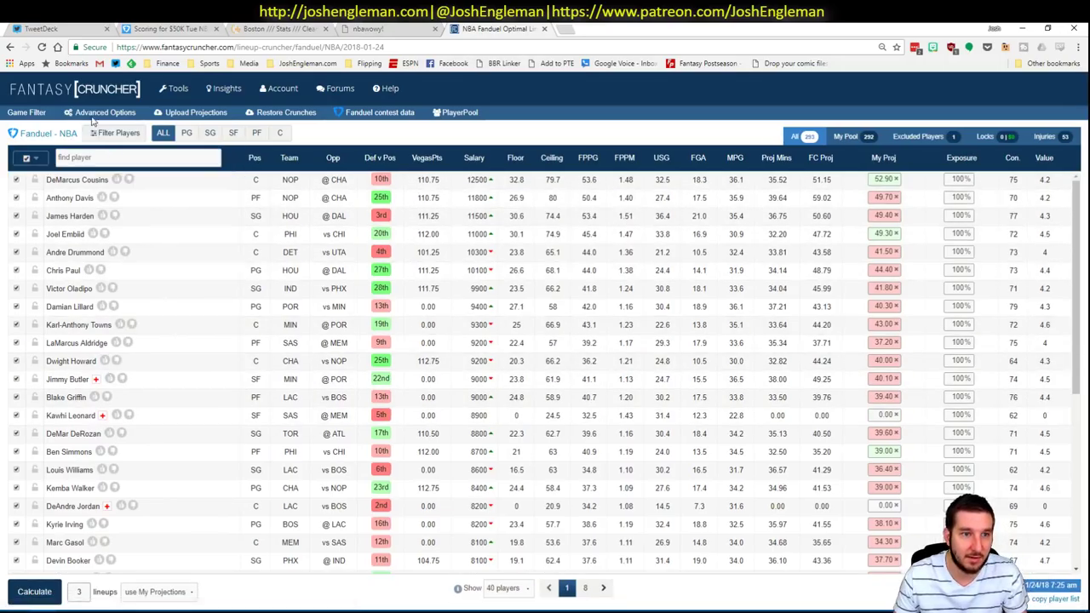
Set the randomness to 10% in the advanced options and calculate 50 lineups using My Projections
{"action": "left_click", "coordinate": [98, 113]}
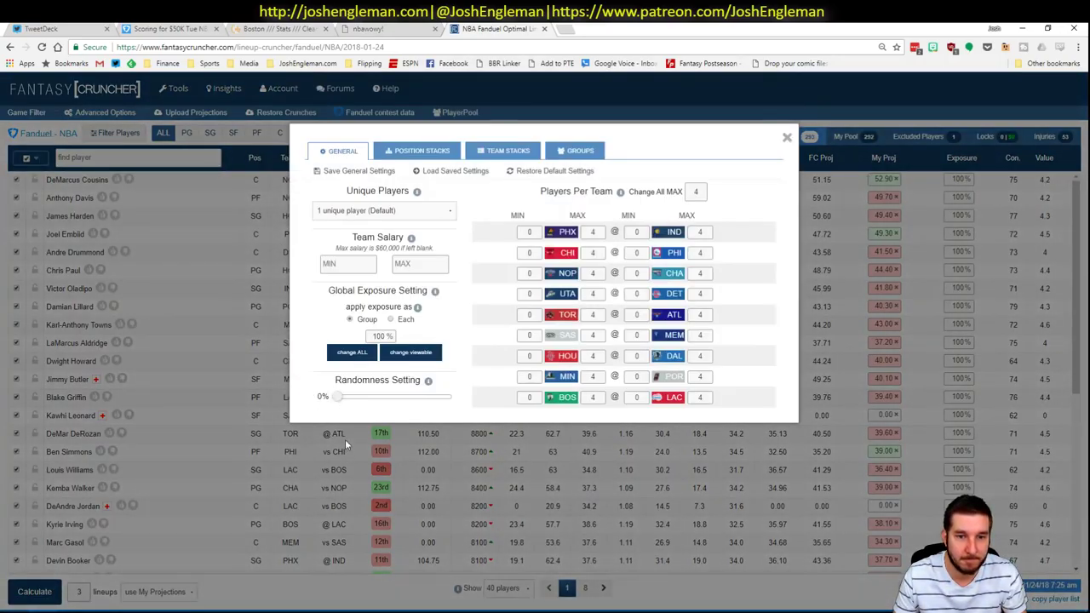
{"action": "left_click_drag", "start_coordinate": [335, 406], "coordinate": [350, 397]}
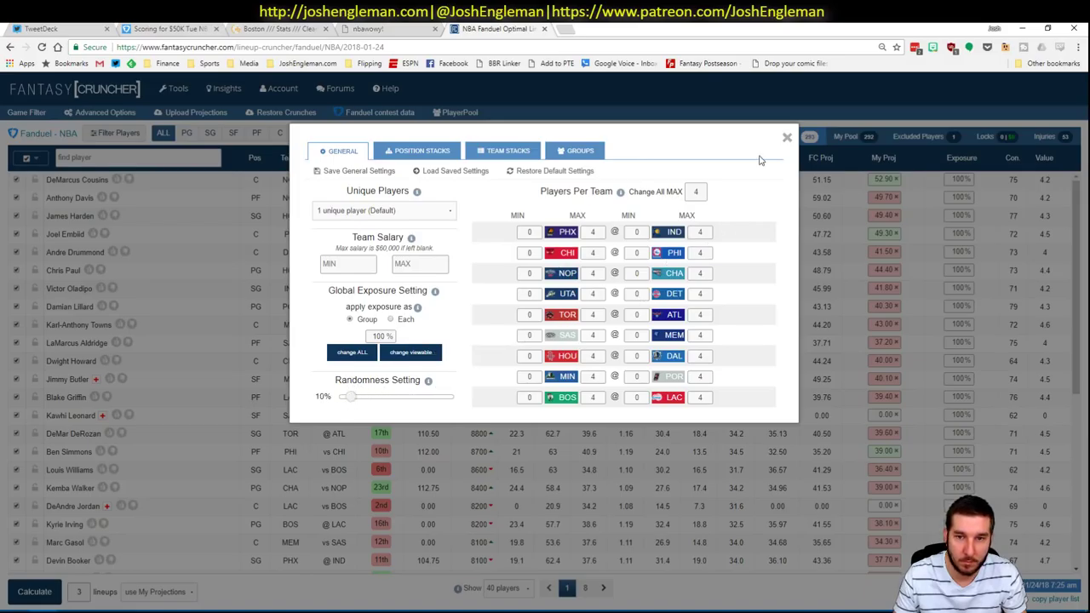
{"action": "left_click", "coordinate": [787, 137]}
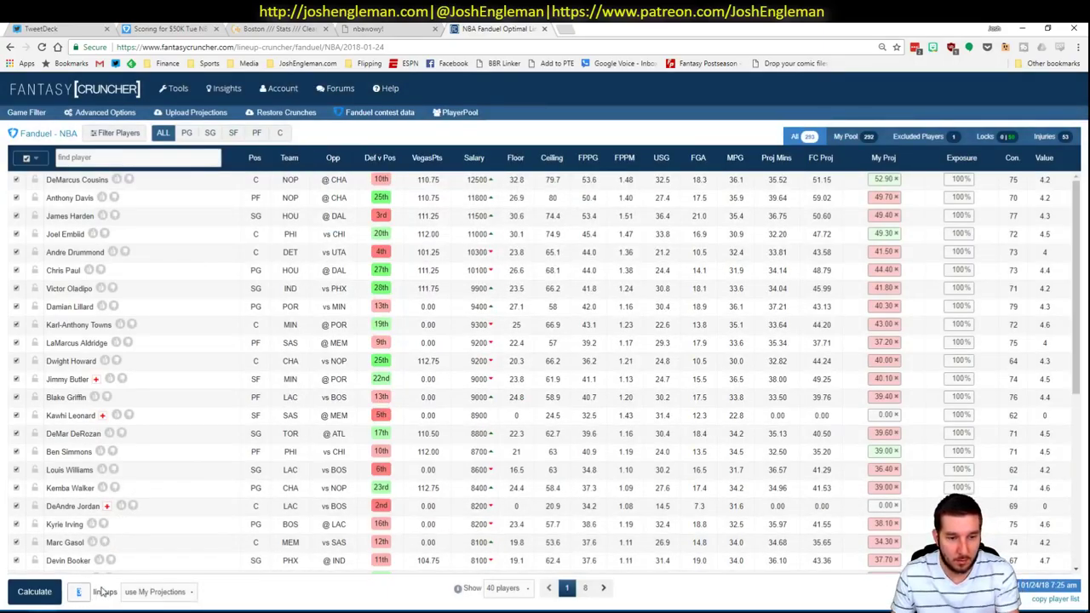
{"action": "type", "text": "50"}
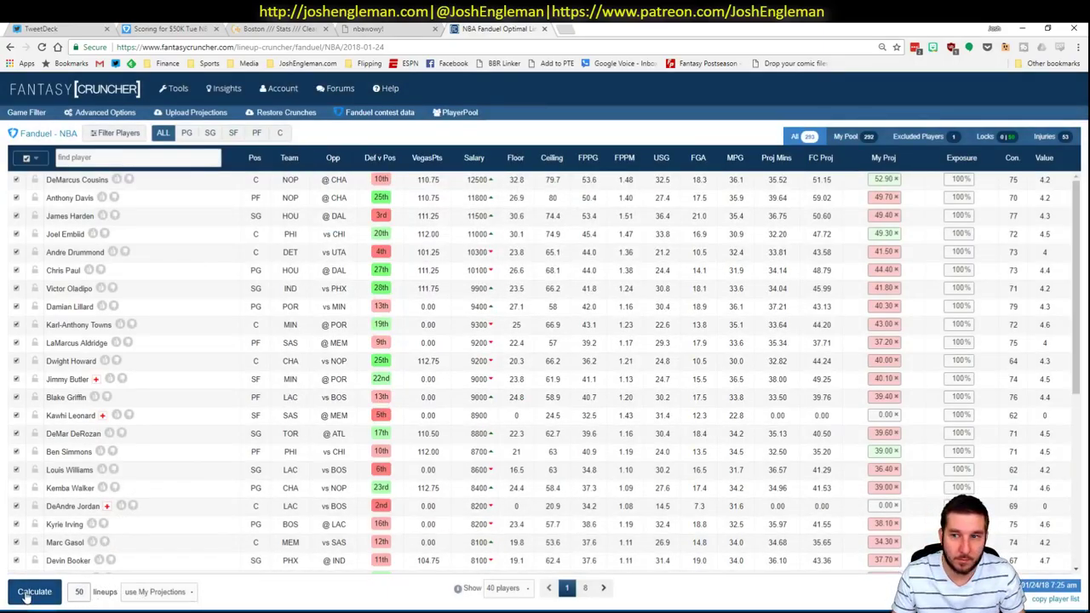
{"action": "left_click", "coordinate": [34, 592]}
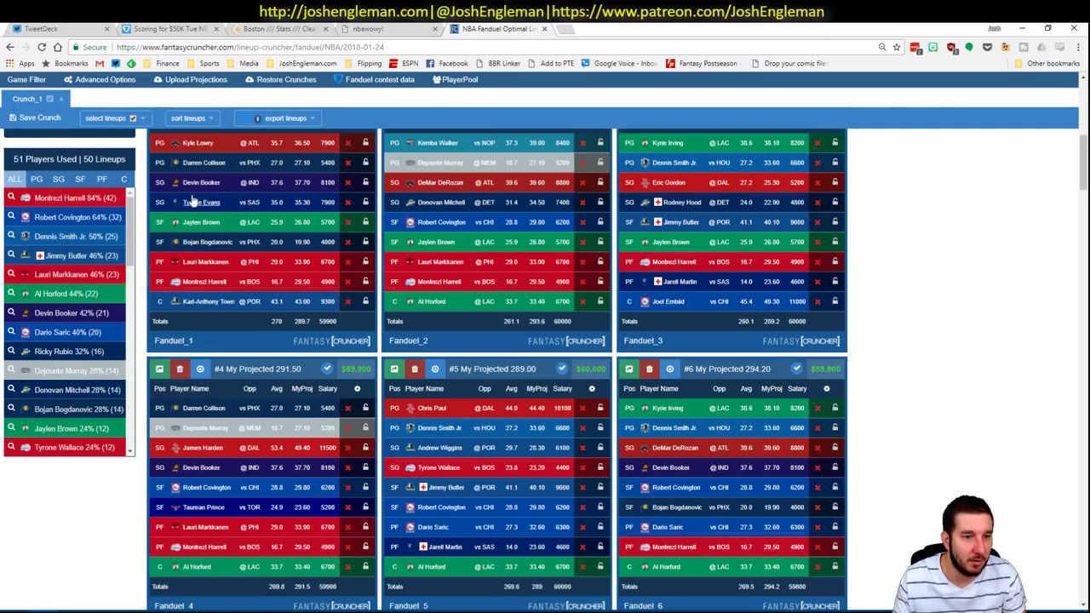
Switch back to the Excel workbook, refresh the Daily sheet's data with its macro, and save the workbook
{"action": "key", "text": "alt+Tab"}
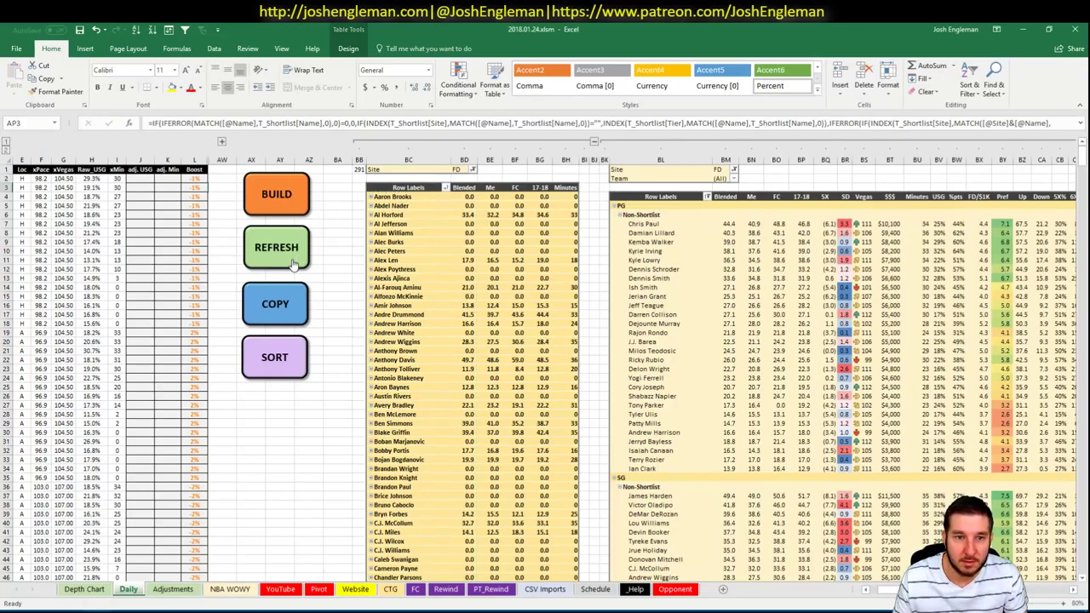
{"action": "left_click", "coordinate": [288, 260]}
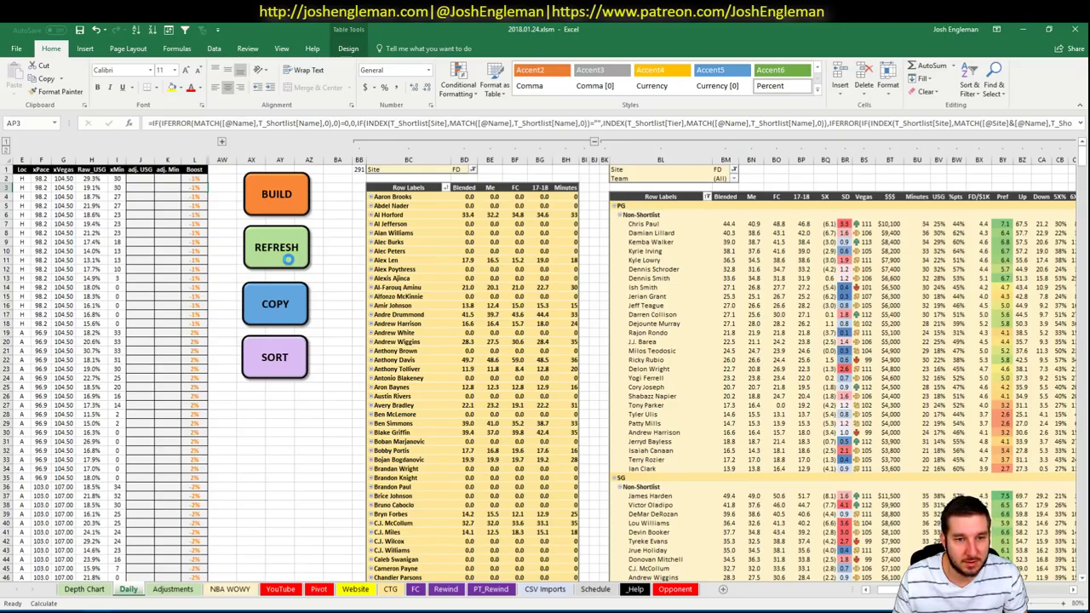
{"action": "left_click", "coordinate": [80, 30]}
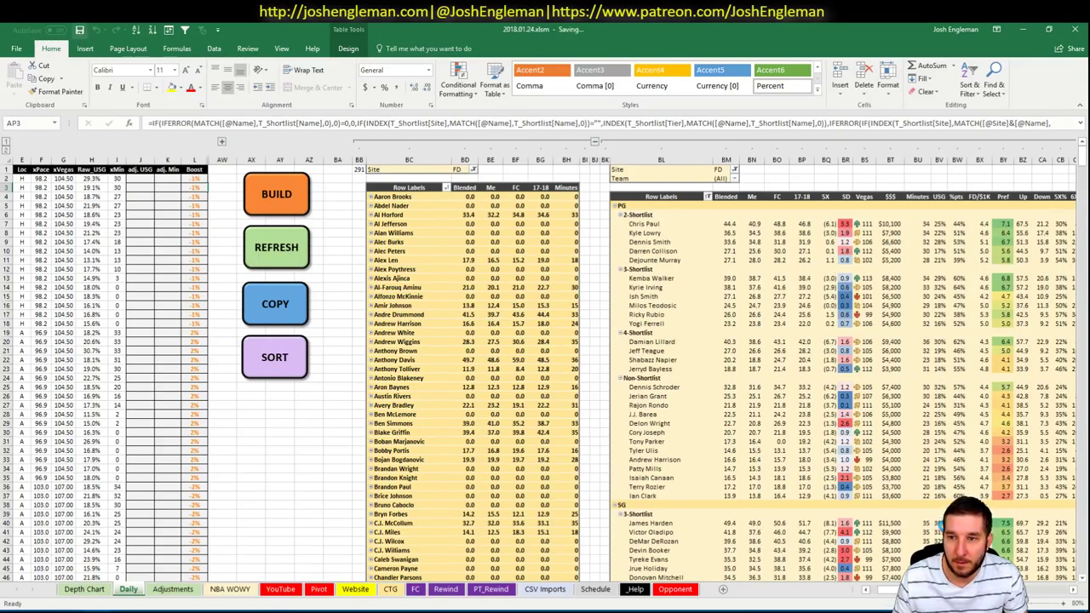
Review the players in each shortlist tier by position in the Daily sheet's FD pivot table, from PG down to PF
{"action": "scroll", "coordinate": [545, 366], "scroll_direction": "right", "scroll_amount": 3}
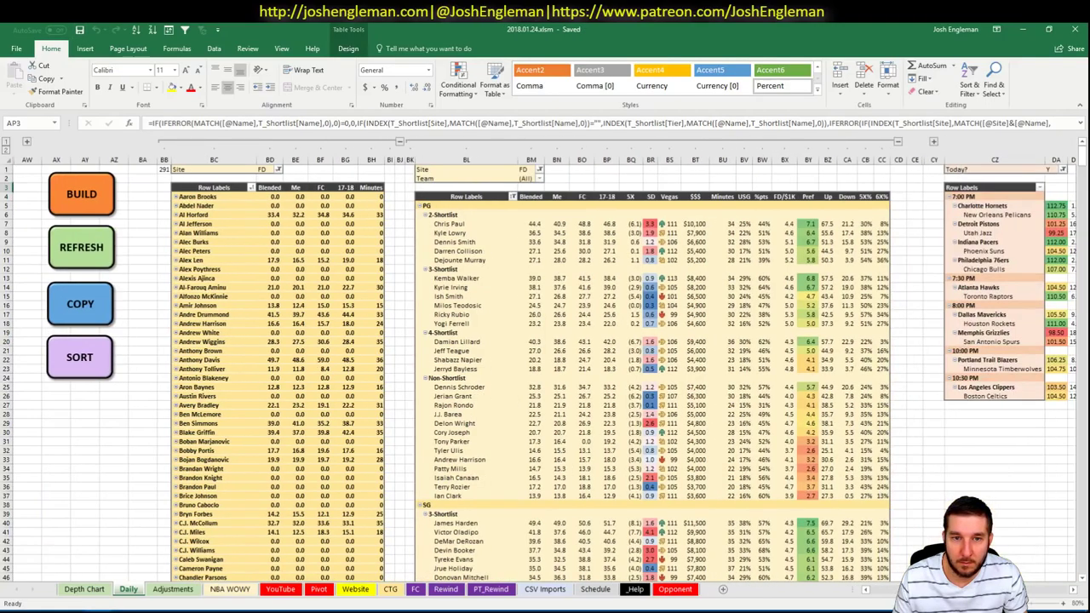
{"action": "scroll", "coordinate": [848, 383], "scroll_direction": "down", "scroll_amount": 10}
{"action": "scroll", "coordinate": [851, 369], "scroll_direction": "up", "scroll_amount": 9}
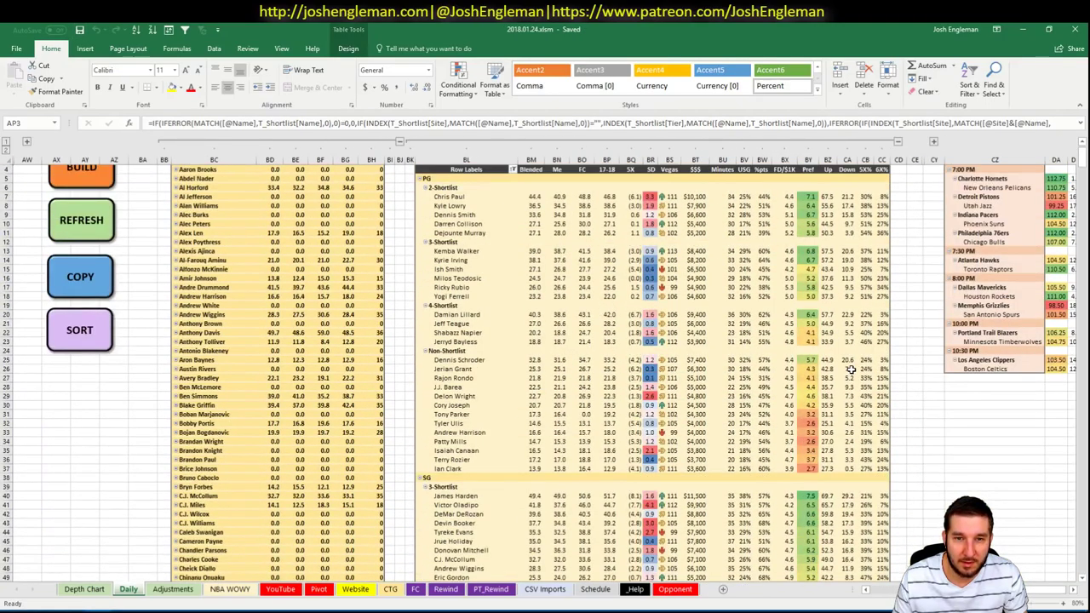
{"action": "scroll", "coordinate": [868, 379], "scroll_direction": "up", "scroll_amount": 1}
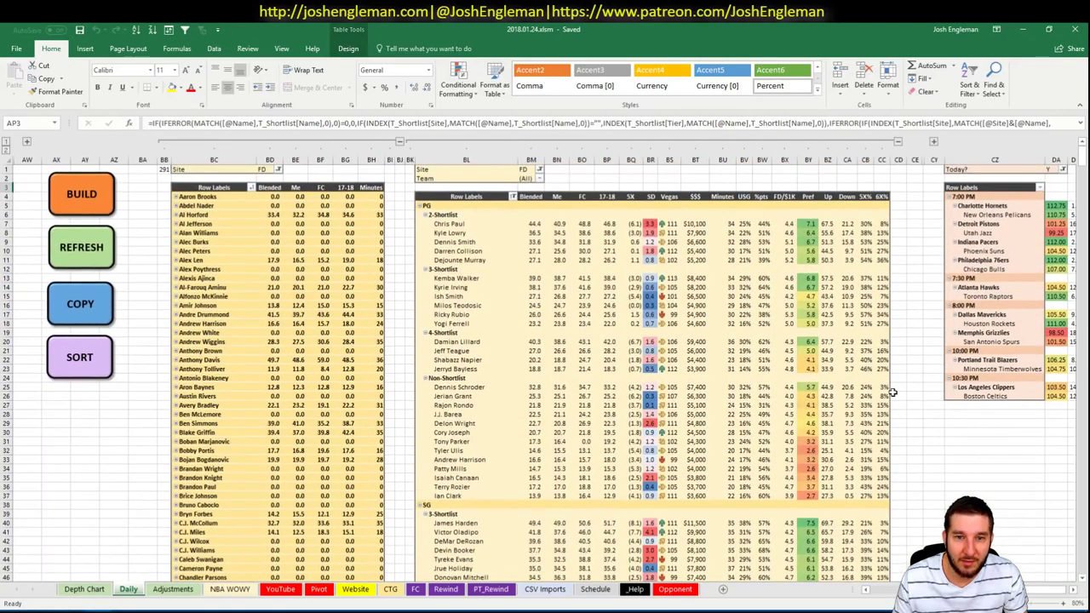
{"action": "left_click", "coordinate": [1074, 589]}
{"action": "left_click", "coordinate": [1074, 590]}
{"action": "left_click", "coordinate": [462, 305]}
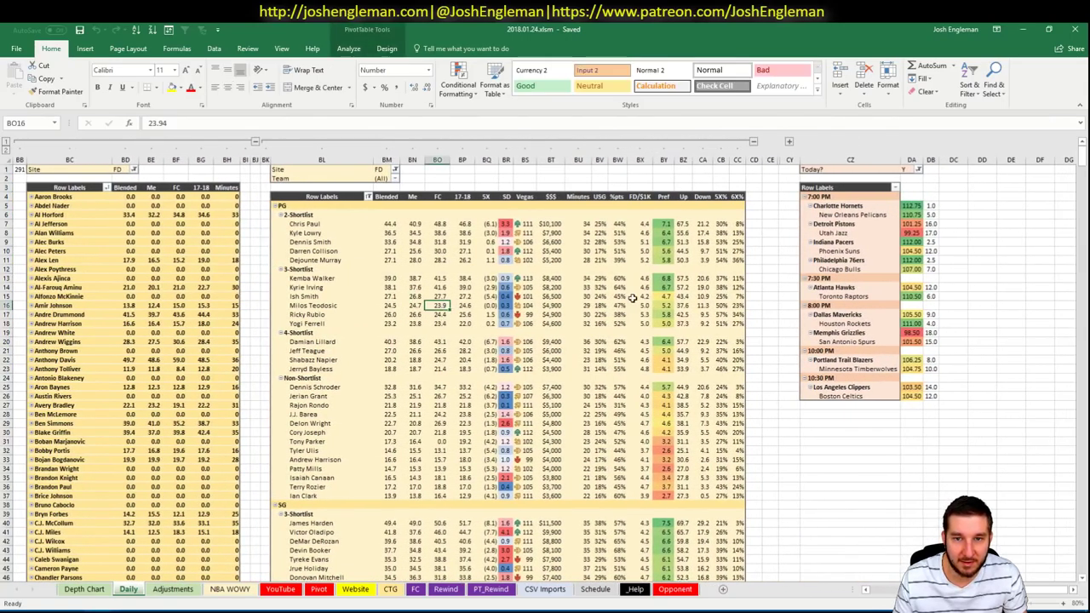
{"action": "scroll", "coordinate": [656, 304], "scroll_direction": "down", "scroll_amount": 16}
{"action": "scroll", "coordinate": [656, 305], "scroll_direction": "down", "scroll_amount": 10}
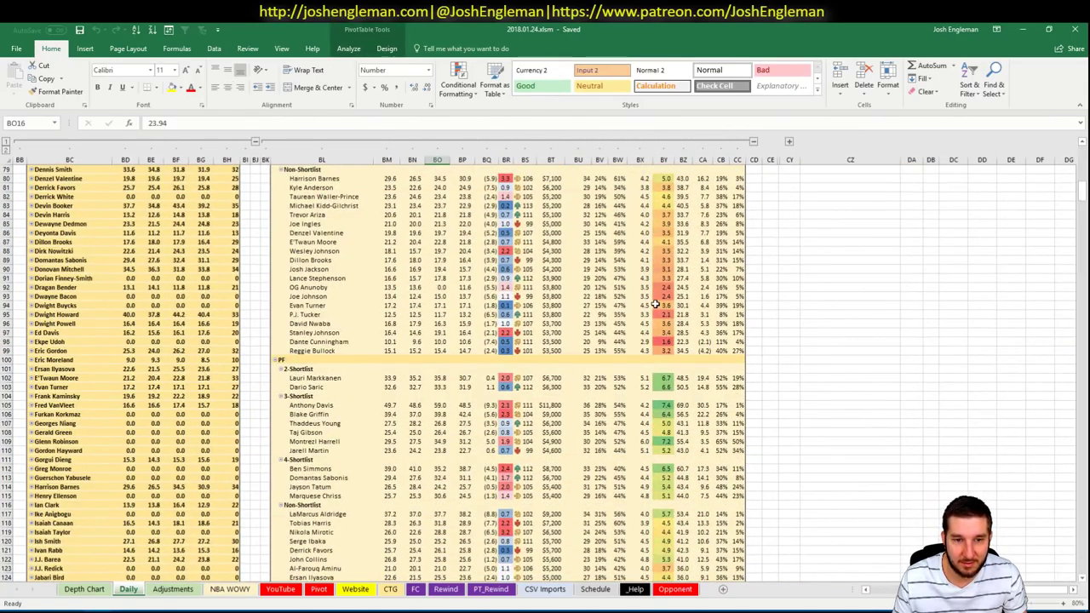
Review the center tiers in the Daily sheet's FD pivot table and compare them with the center usage in FantasyCruncher's first crunch
{"action": "scroll", "coordinate": [655, 305], "scroll_direction": "down", "scroll_amount": 12}
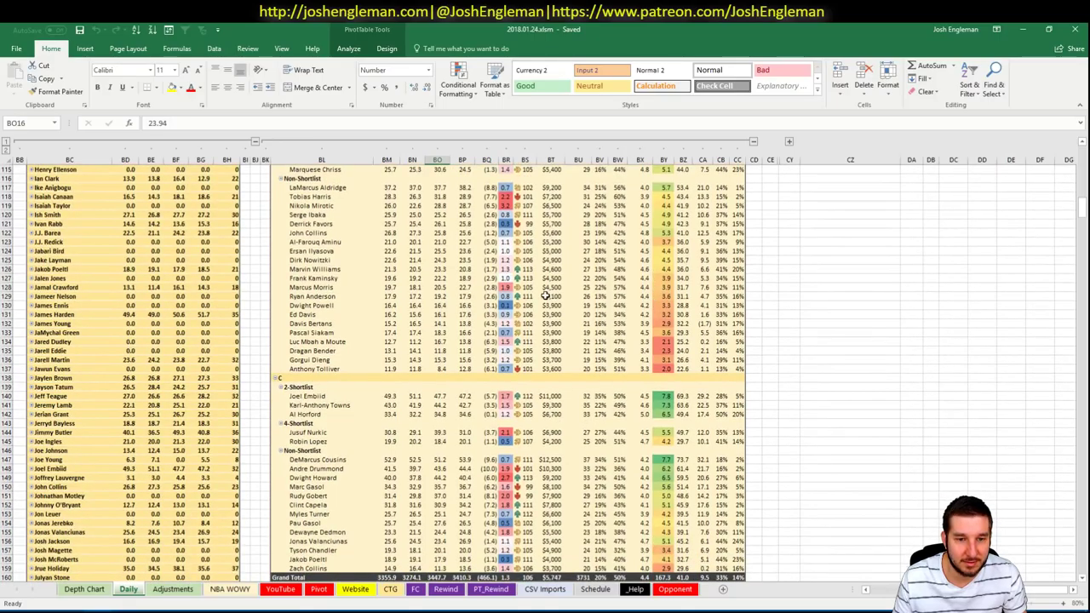
{"action": "scroll", "coordinate": [582, 288], "scroll_direction": "up", "scroll_amount": 19}
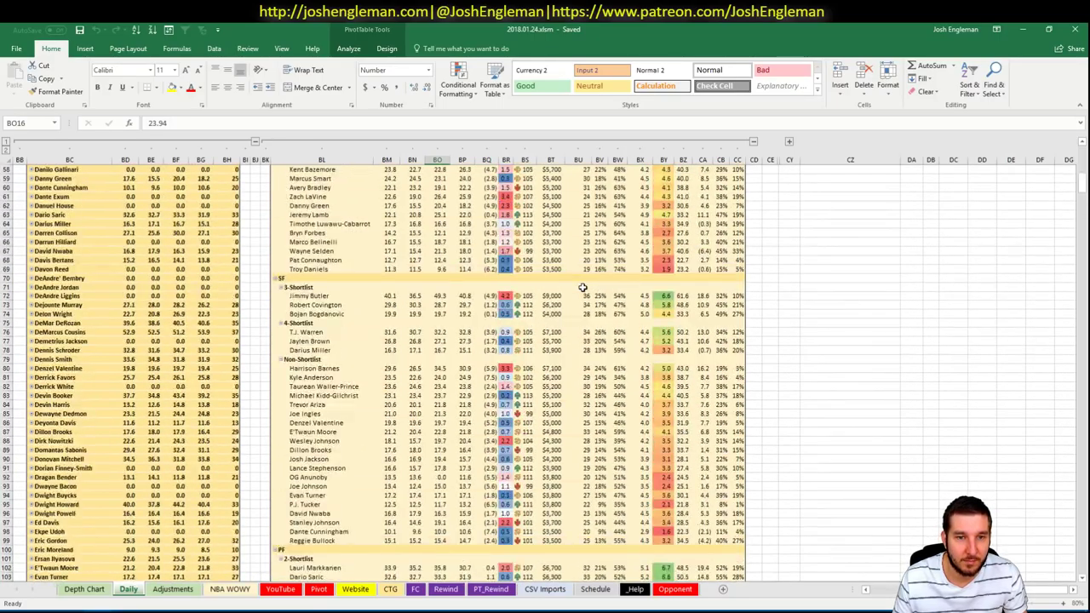
{"action": "scroll", "coordinate": [583, 288], "scroll_direction": "down", "scroll_amount": 20}
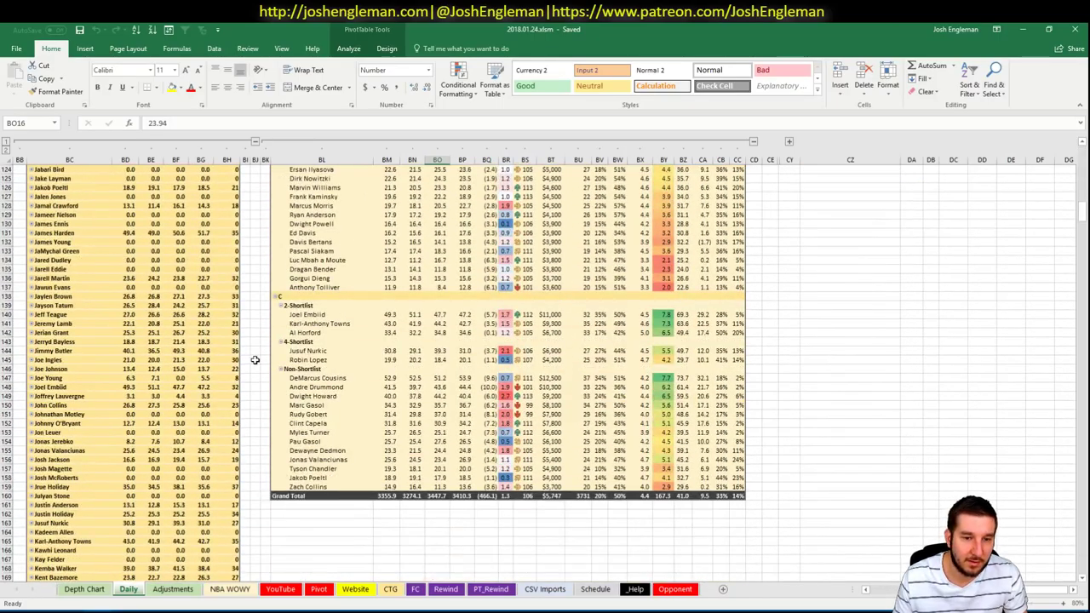
{"action": "key", "text": "alt+Tab"}
{"action": "left_click", "coordinate": [123, 179]}
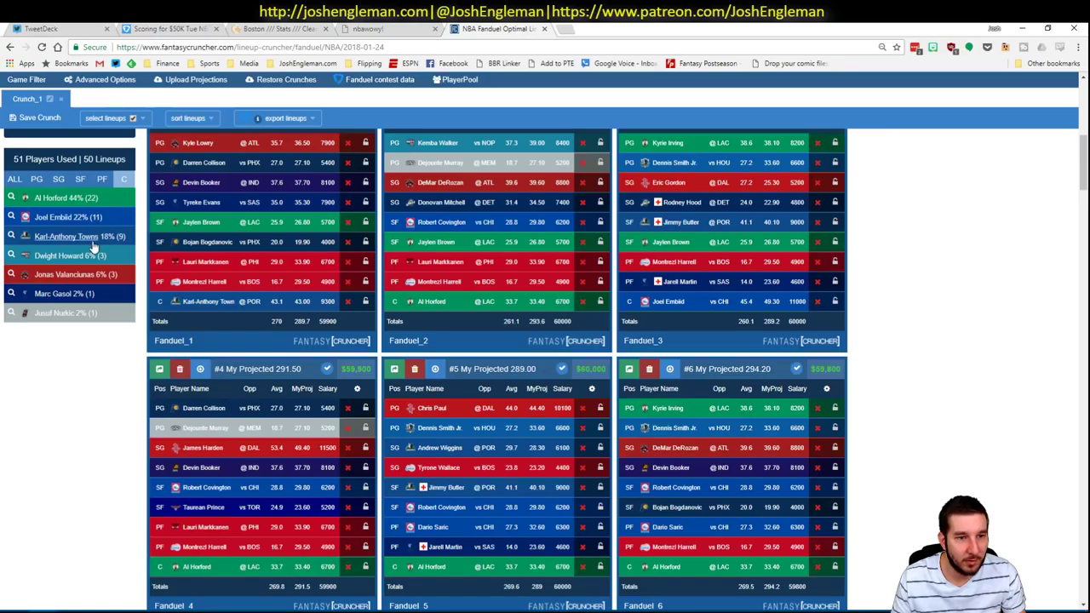
{"action": "key", "text": "alt+Tab"}
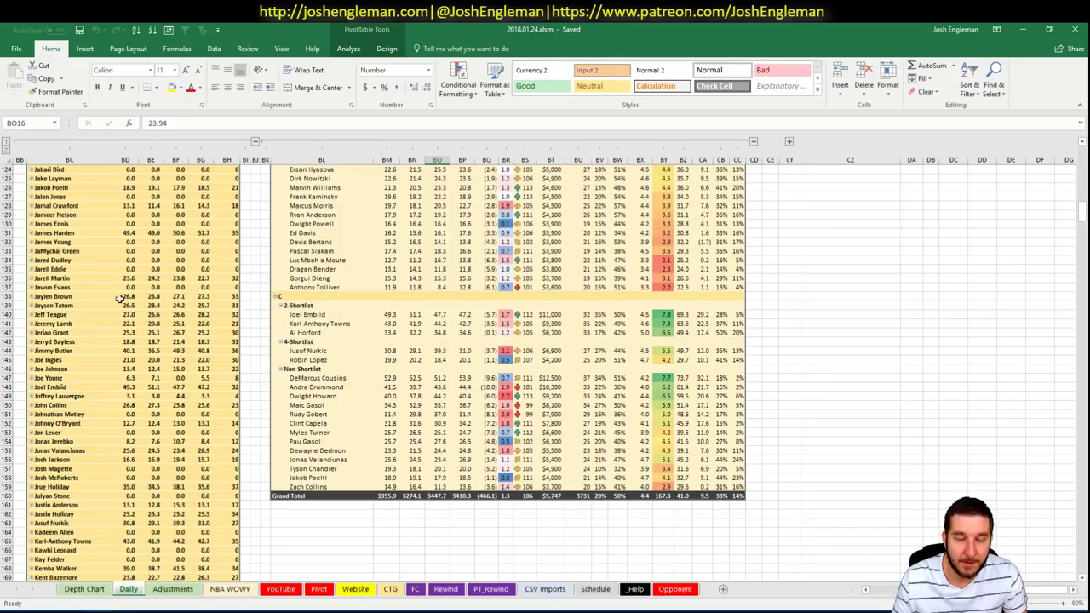
{"action": "key", "text": "alt+Tab"}
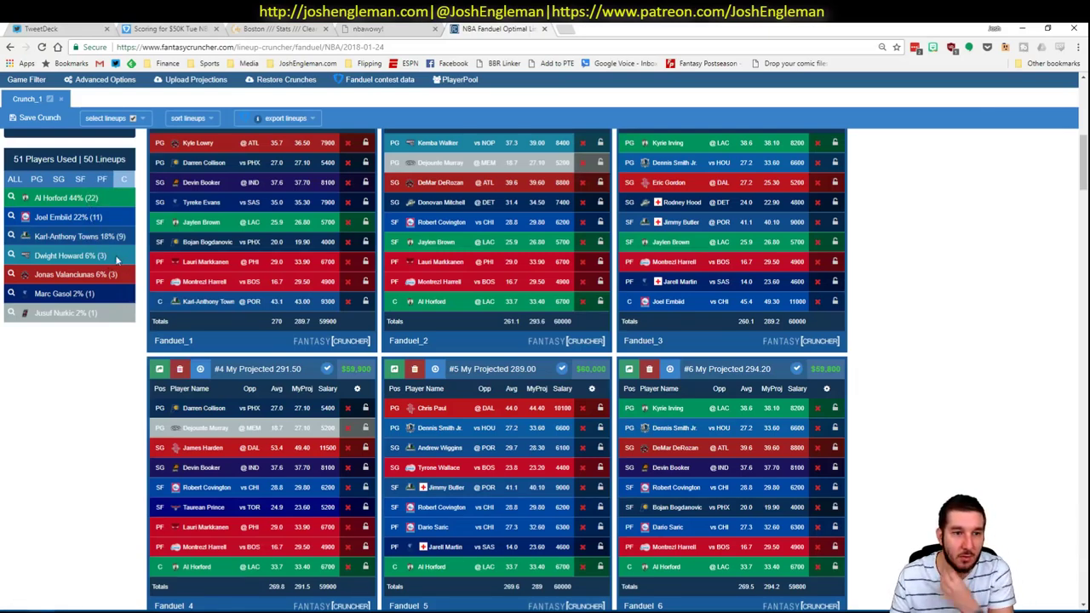
{"action": "key", "text": "alt+Tab"}
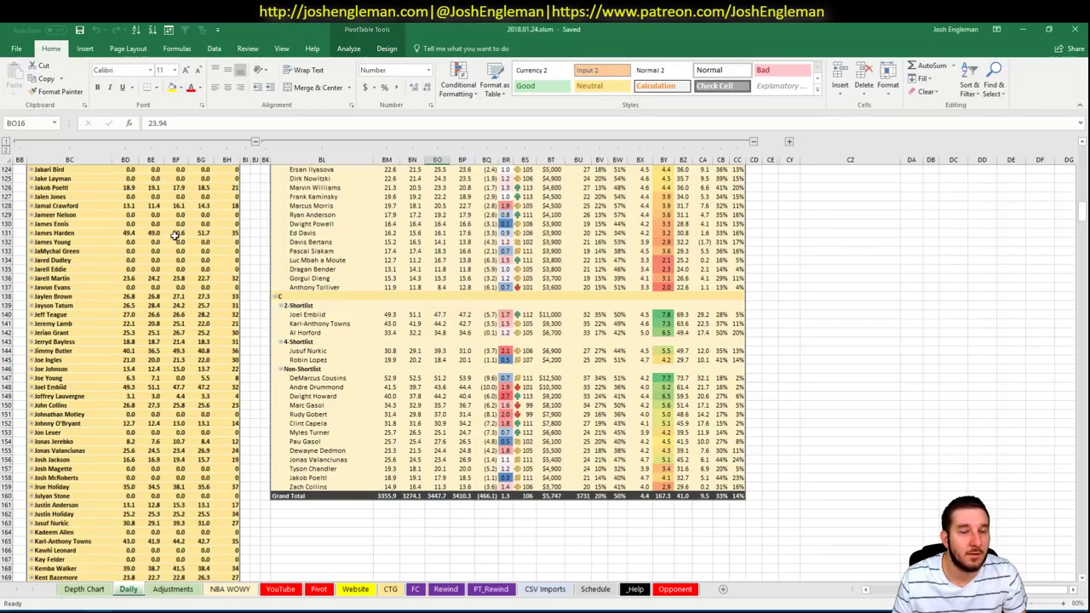
In FantasyCruncher, limit the center pool to Karl-Anthony Towns, Al Horford and Joel Embiid, and calculate 50 new lineups
{"action": "key", "text": "alt+Tab"}
{"action": "scroll", "coordinate": [92, 432], "scroll_direction": "up", "scroll_amount": 10}
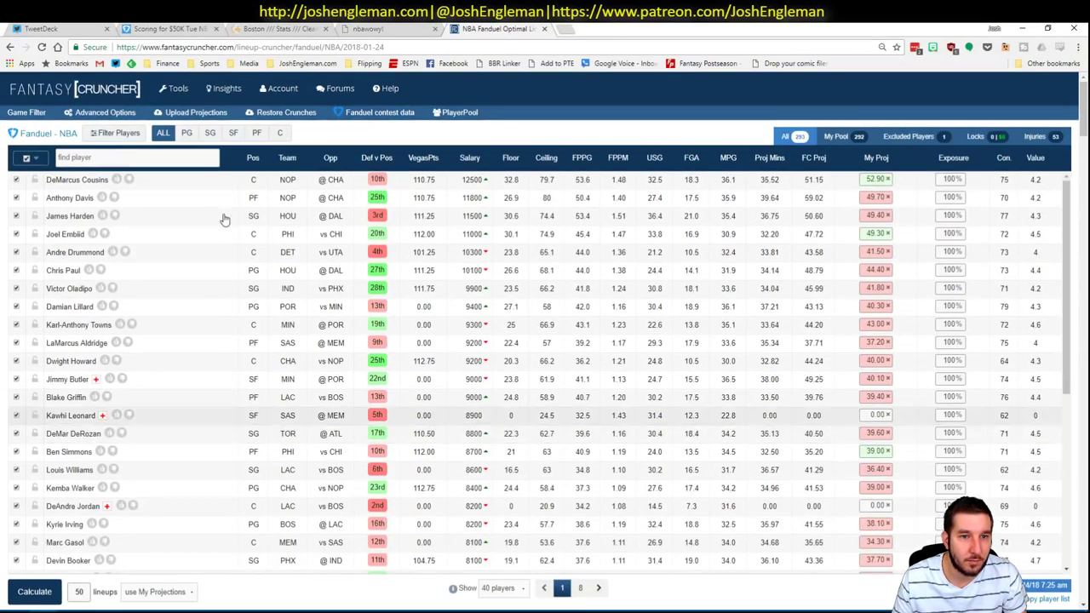
{"action": "left_click", "coordinate": [281, 133]}
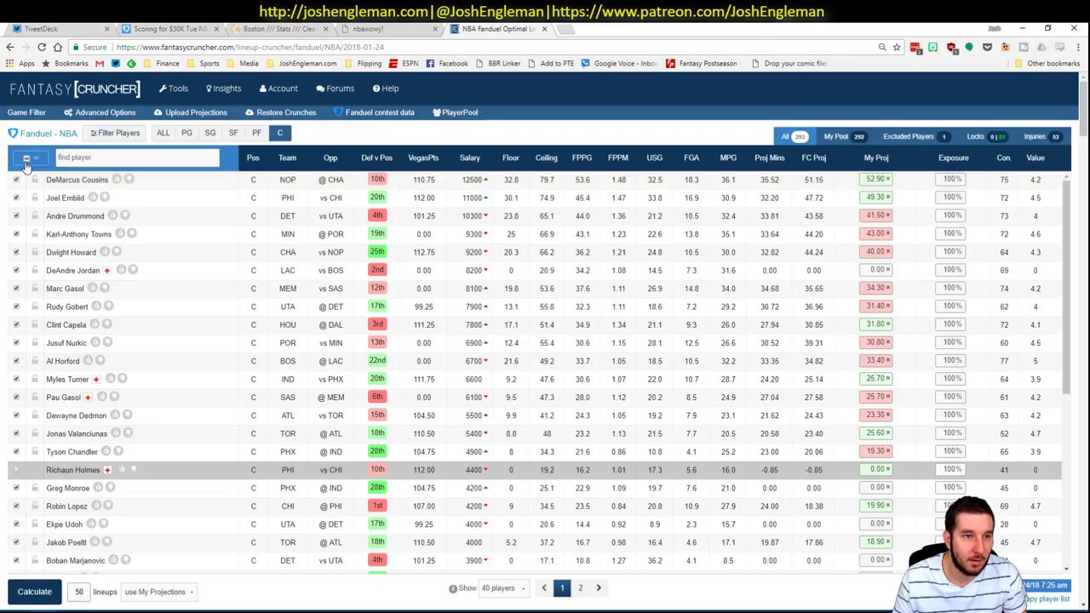
{"action": "left_click", "coordinate": [27, 159]}
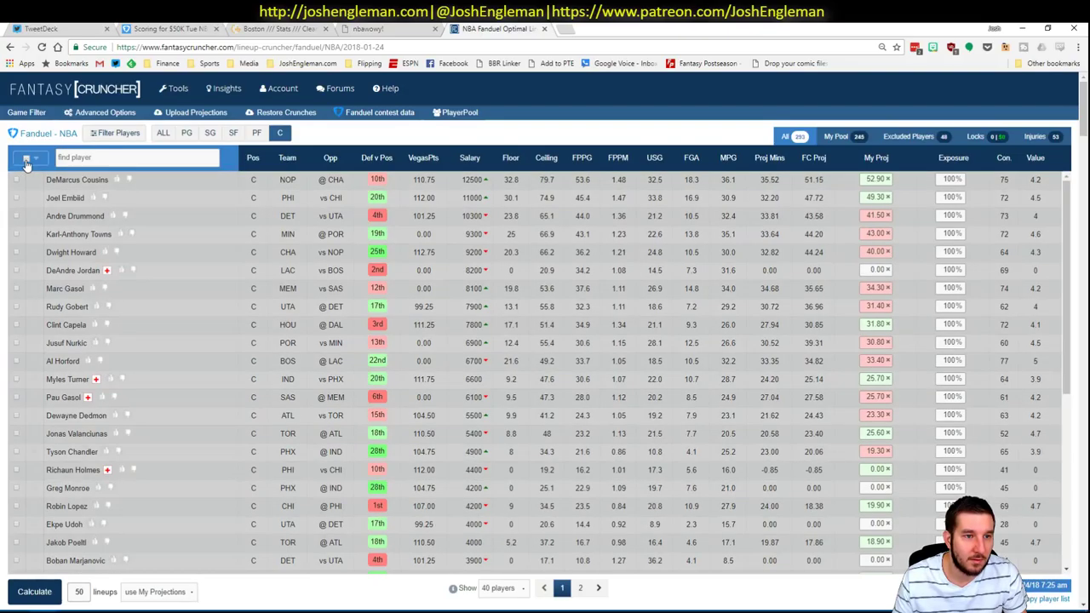
{"action": "left_click", "coordinate": [14, 236]}
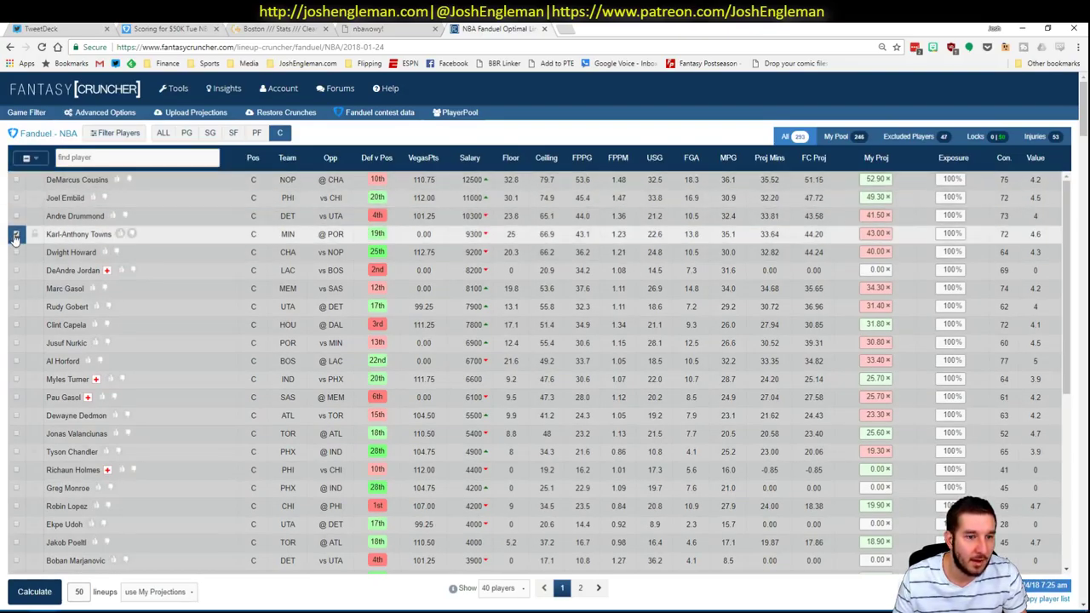
{"action": "left_click", "coordinate": [16, 361]}
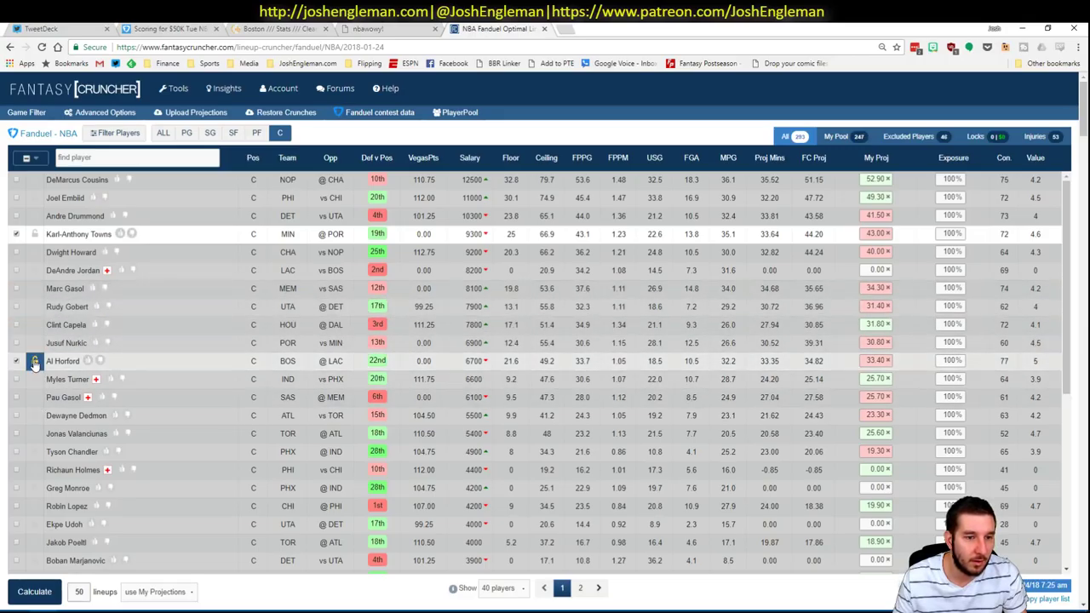
{"action": "key", "text": "alt+Tab"}
{"action": "key", "text": "alt+Tab"}
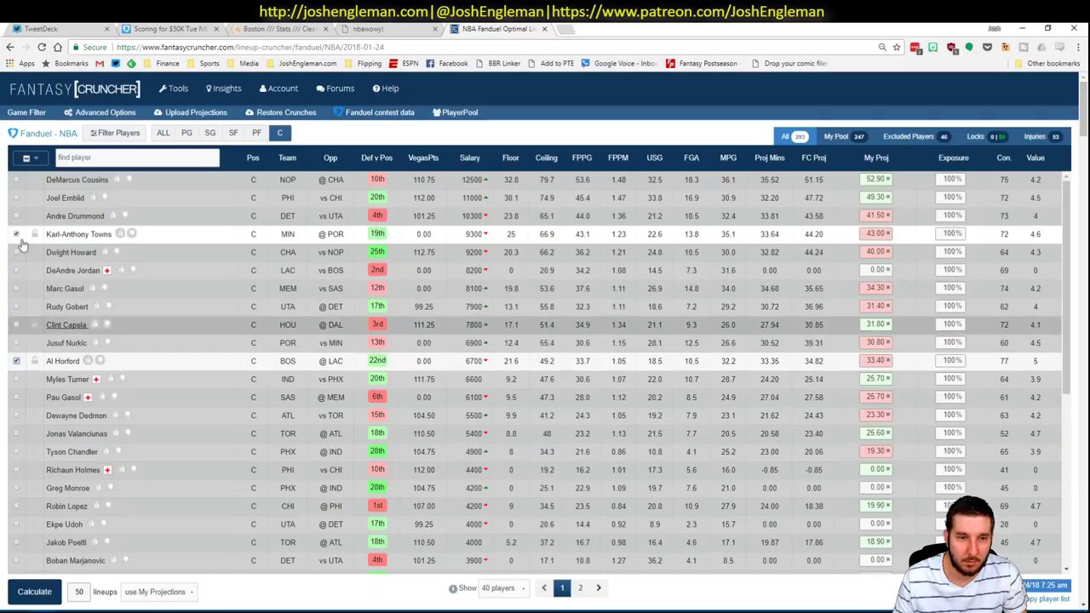
{"action": "left_click", "coordinate": [16, 198]}
{"action": "left_click", "coordinate": [51, 596]}
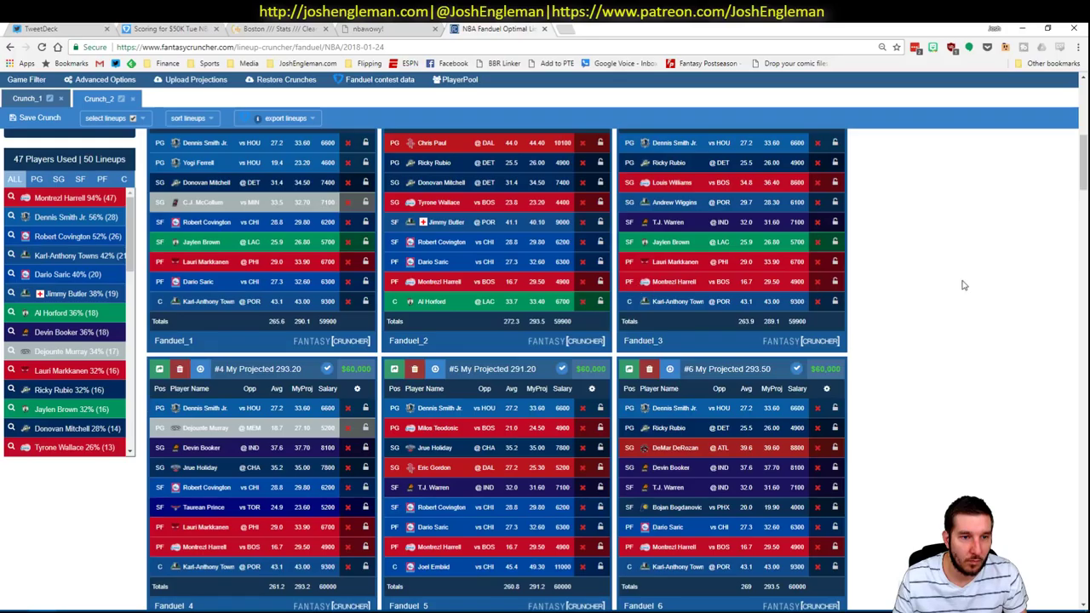
Check the point guard tiers in the workbook, return to FantasyCruncher, and filter the second crunch to lineups with Chris Paul
{"action": "key", "text": "alt+Tab"}
{"action": "scroll", "coordinate": [823, 260], "scroll_direction": "up", "scroll_amount": 20}
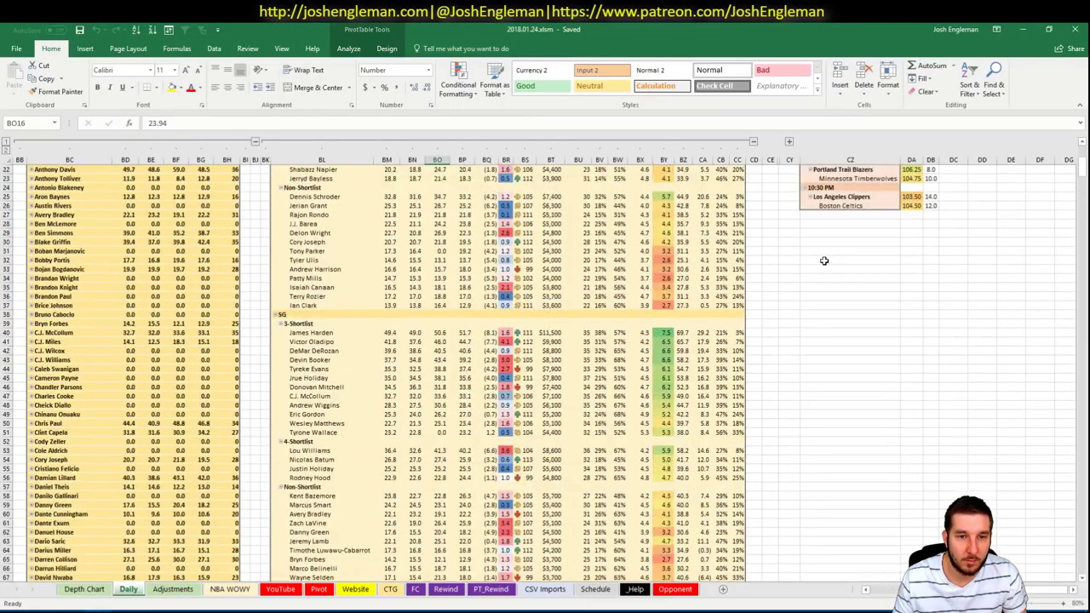
{"action": "key", "text": "alt+Tab"}
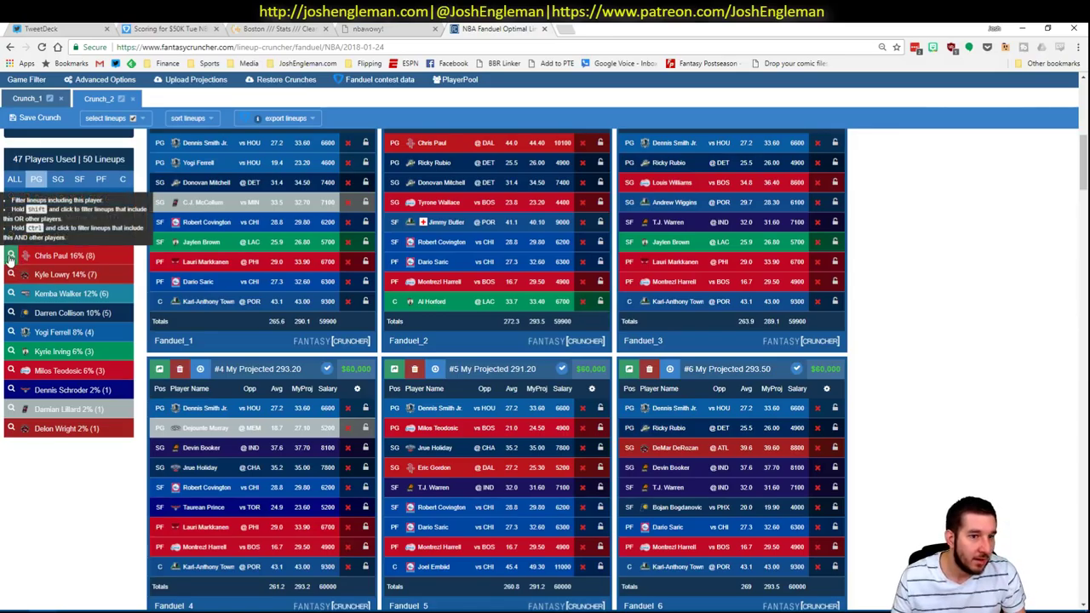
{"action": "left_click", "coordinate": [10, 257]}
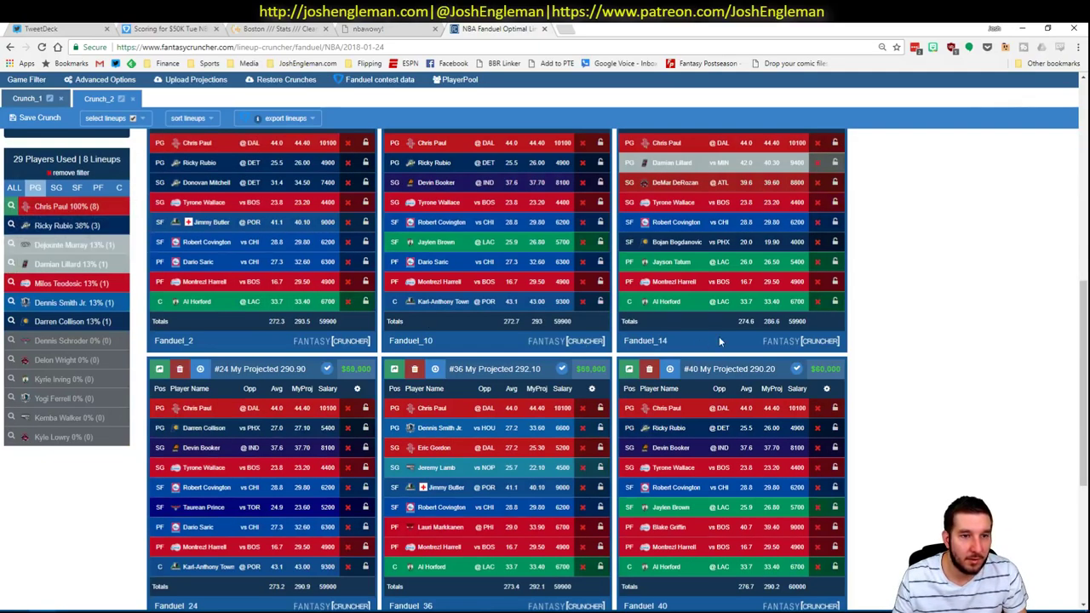
Show shooting guard usage in the Chris Paul lineups, and switch to the Daily sheet to review the SG and SF shortlist tiers
{"action": "left_click", "coordinate": [56, 187]}
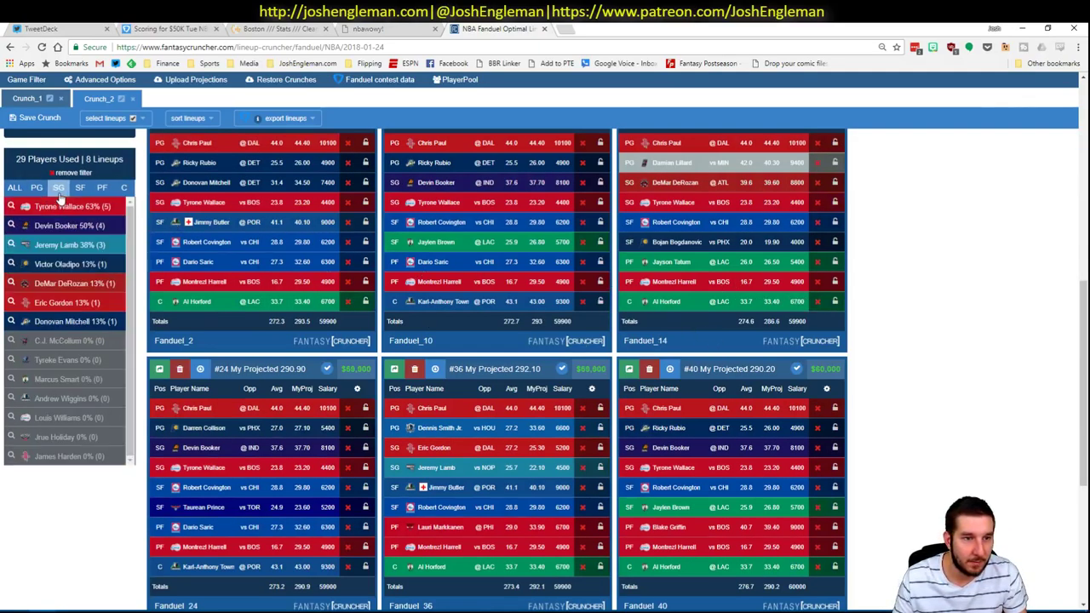
{"action": "key", "text": "alt+Tab"}
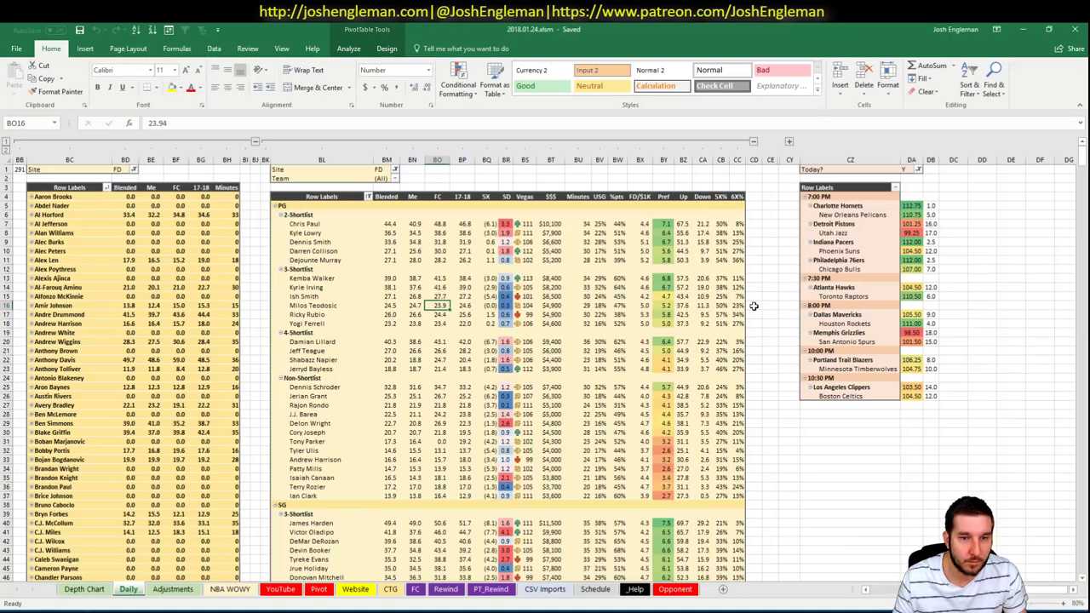
{"action": "scroll", "coordinate": [673, 278], "scroll_direction": "down", "scroll_amount": 10}
{"action": "scroll", "coordinate": [672, 278], "scroll_direction": "down", "scroll_amount": 8}
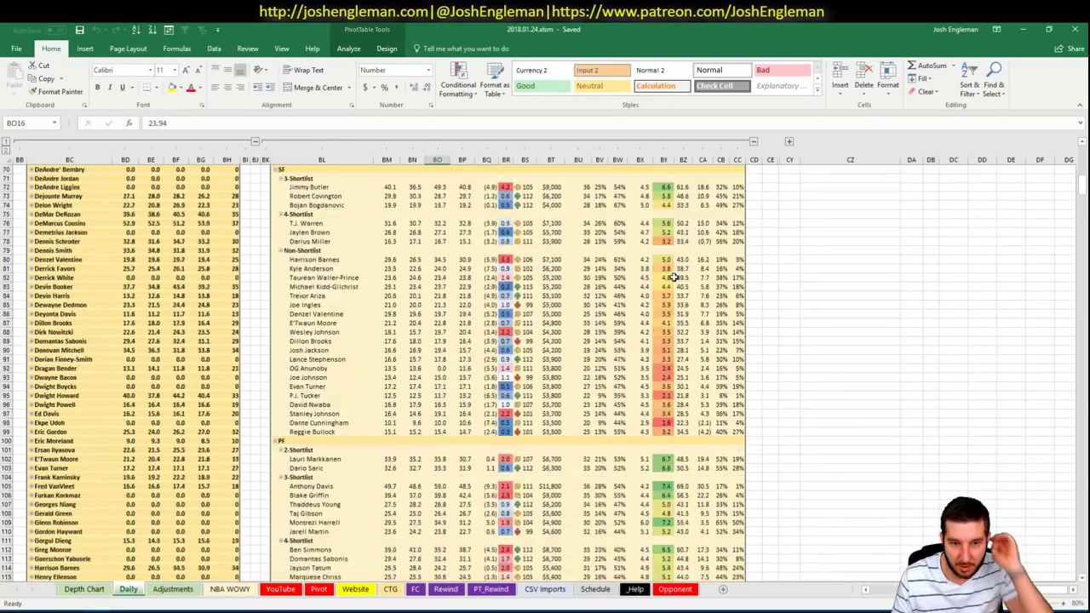
{"action": "scroll", "coordinate": [258, 335], "scroll_direction": "up", "scroll_amount": 3}
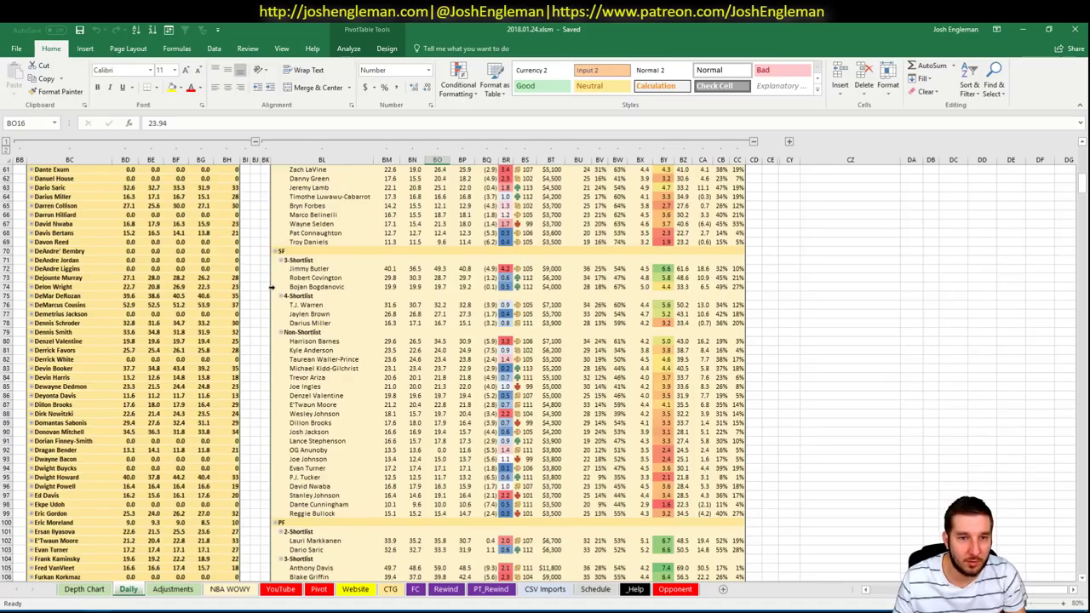
Compare the power forward usage in FantasyCruncher's Chris Paul lineups with the PF shortlist tiers in the Daily sheet
{"action": "key", "text": "alt+Tab"}
{"action": "left_click", "coordinate": [101, 187]}
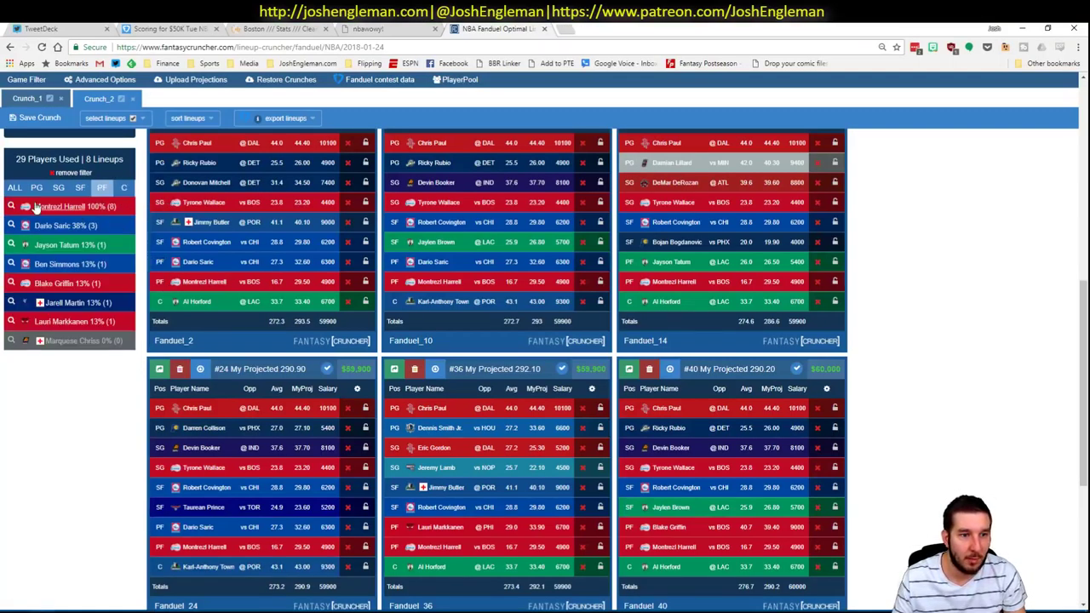
{"action": "key", "text": "alt+Tab"}
{"action": "key", "text": "alt+Tab"}
{"action": "key", "text": "alt+Tab"}
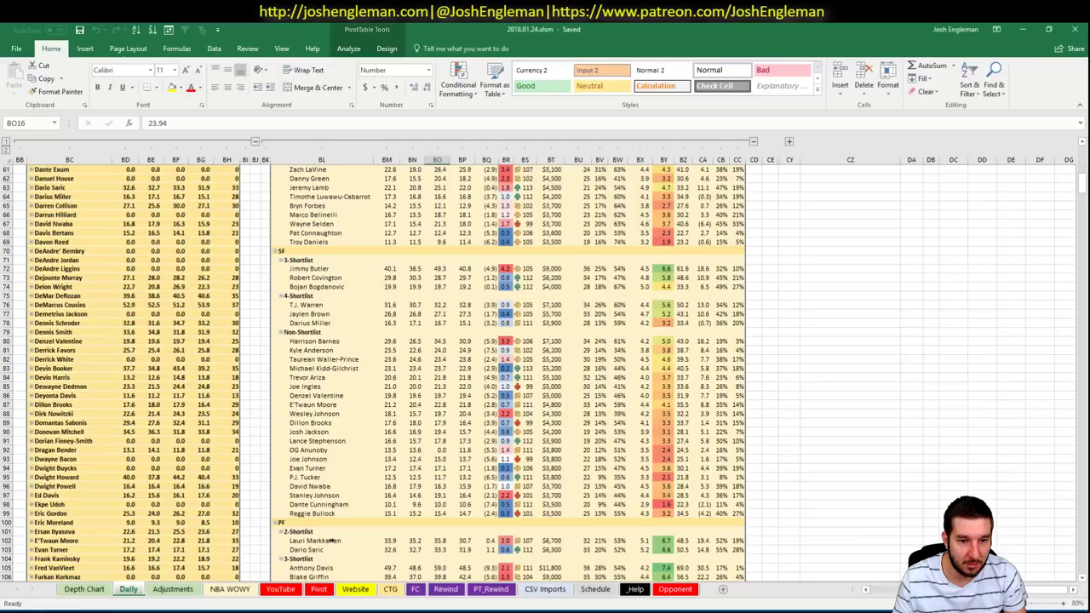
{"action": "scroll", "coordinate": [338, 543], "scroll_direction": "down", "scroll_amount": 3}
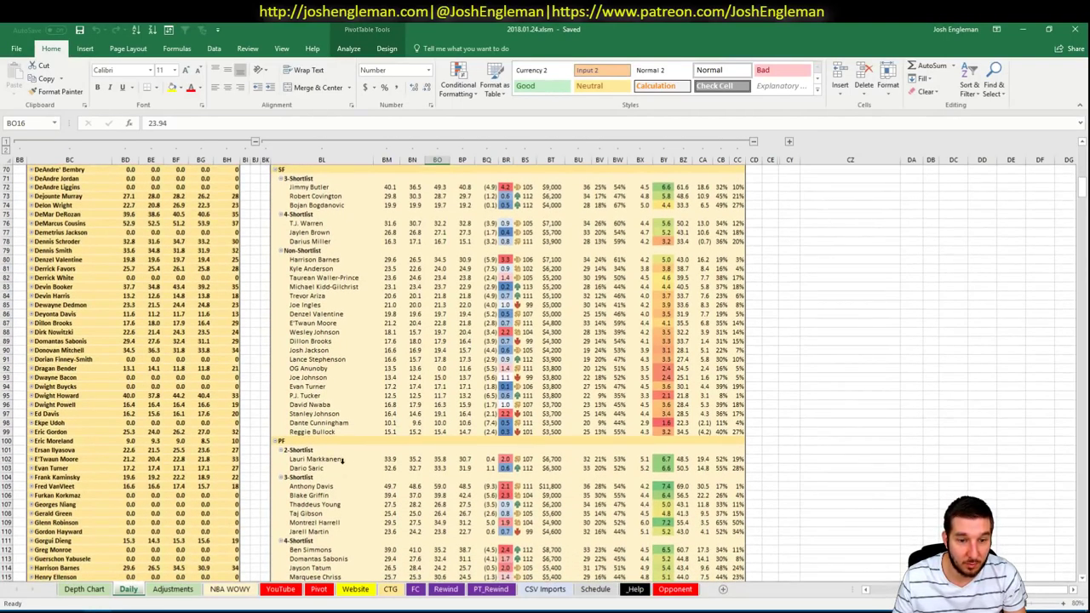
{"action": "key", "text": "alt+Tab"}
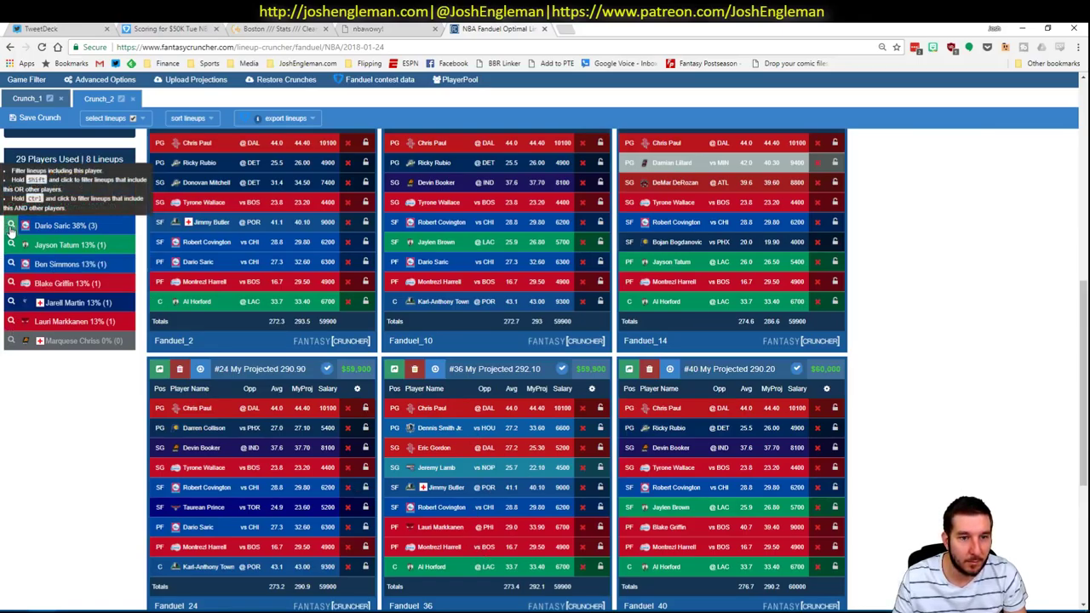
{"action": "key", "text": "alt+Tab"}
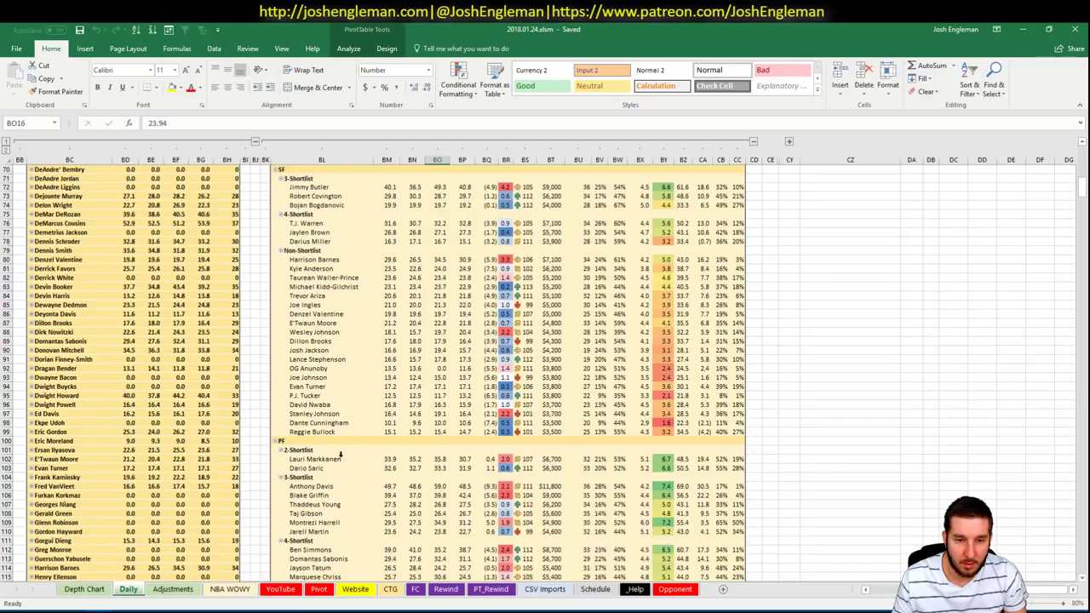
{"action": "key", "text": "alt+Tab"}
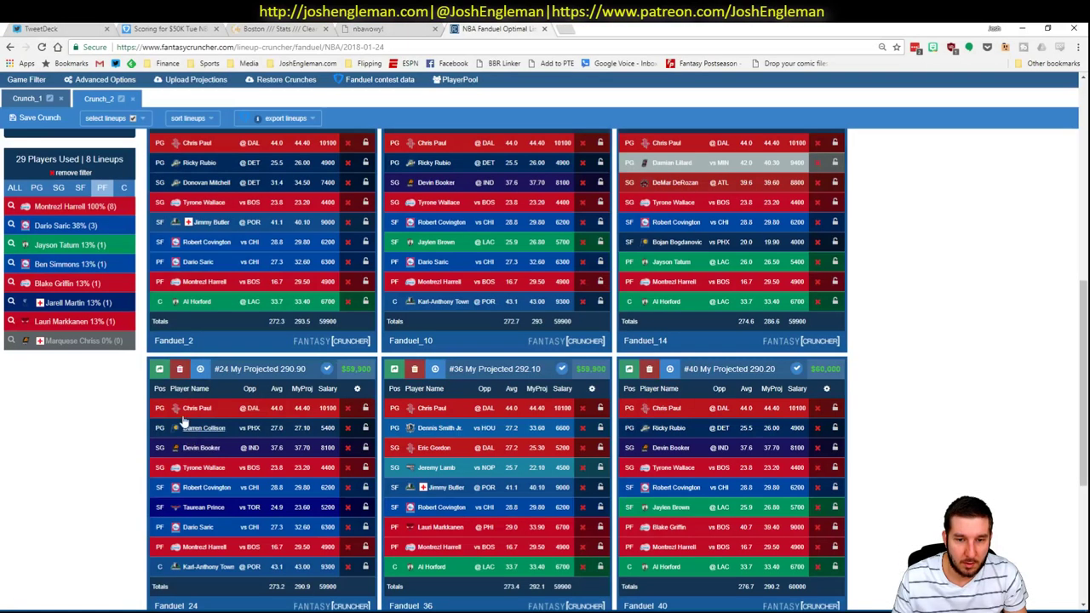
Narrow the Chris Paul lineups to those that also include Dario Saric, and examine the matching lineups
{"action": "left_click", "coordinate": [11, 225]}
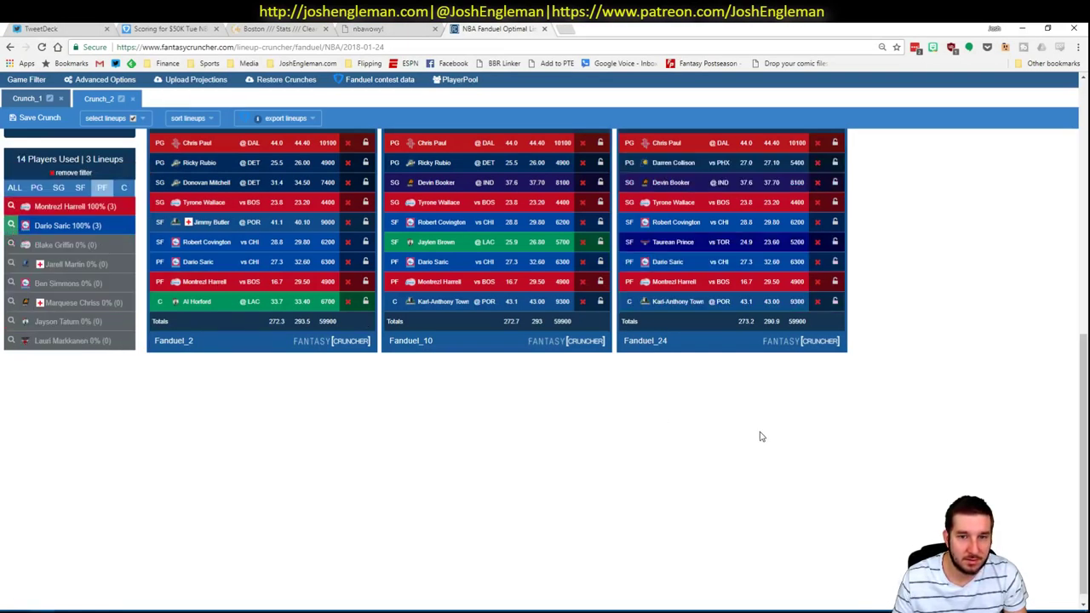
{"action": "scroll", "coordinate": [781, 416], "scroll_direction": "up", "scroll_amount": 3}
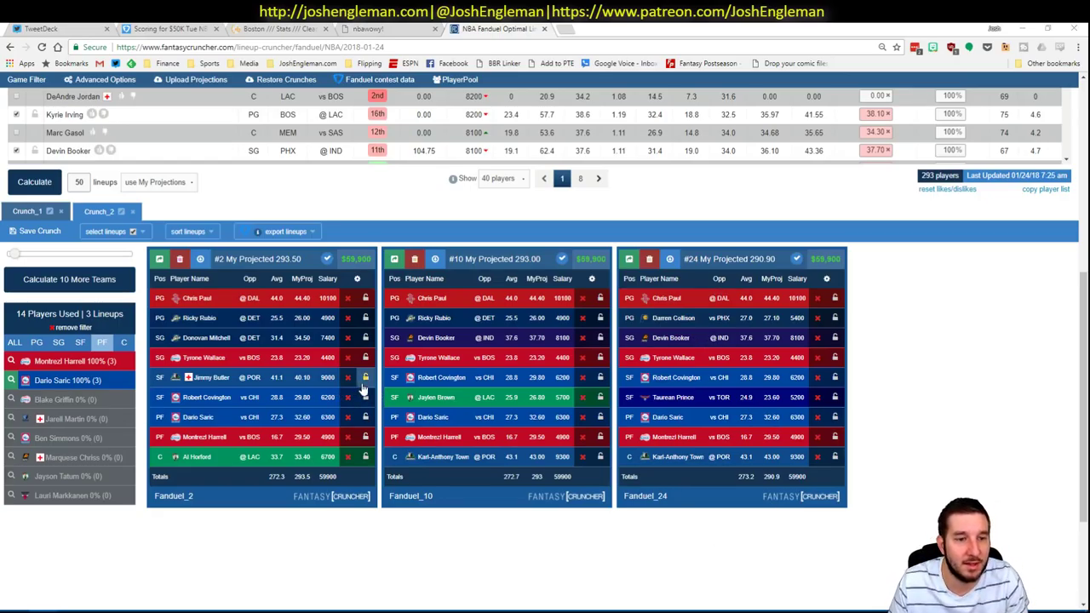
{"action": "key", "text": "alt+Tab"}
{"action": "key", "text": "alt+Tab"}
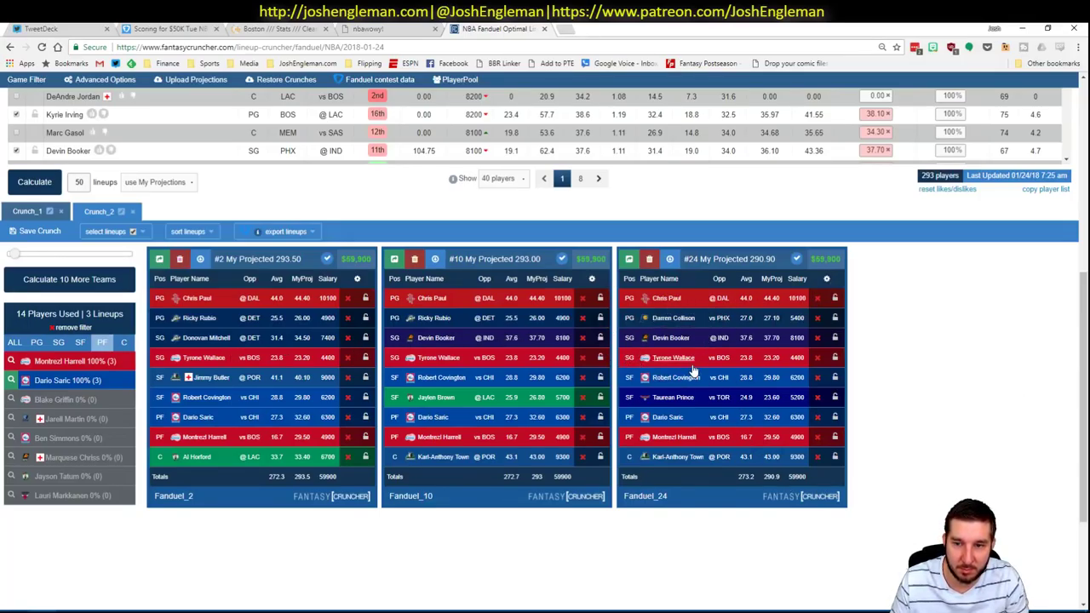
Replace the Dario Saric filter with Lauri Markkanen, examine the matching lineup, and remove all lineup filters
{"action": "left_click", "coordinate": [98, 341]}
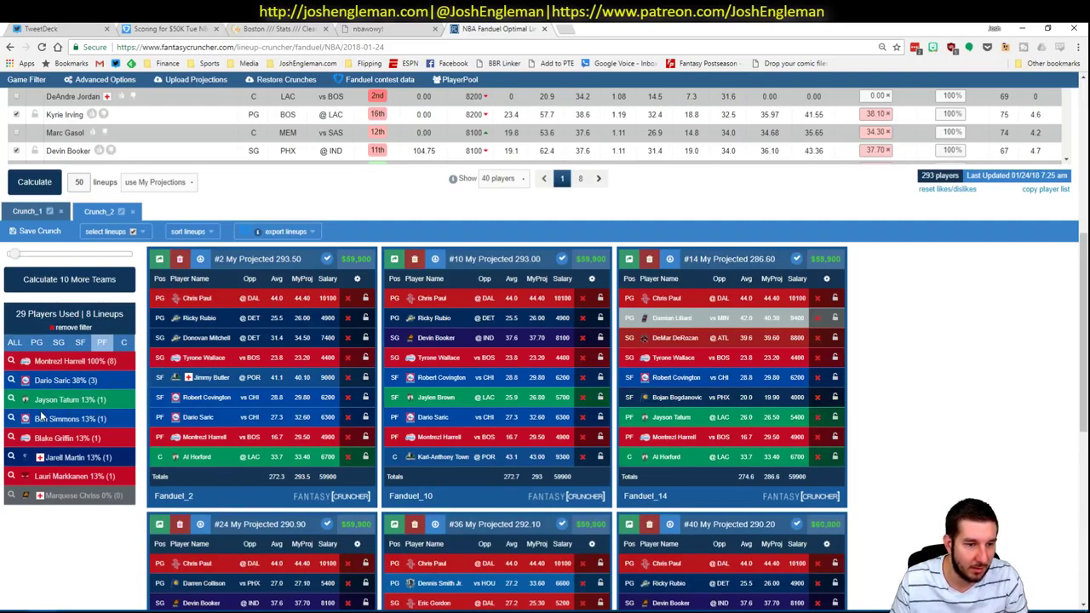
{"action": "left_click", "coordinate": [11, 476]}
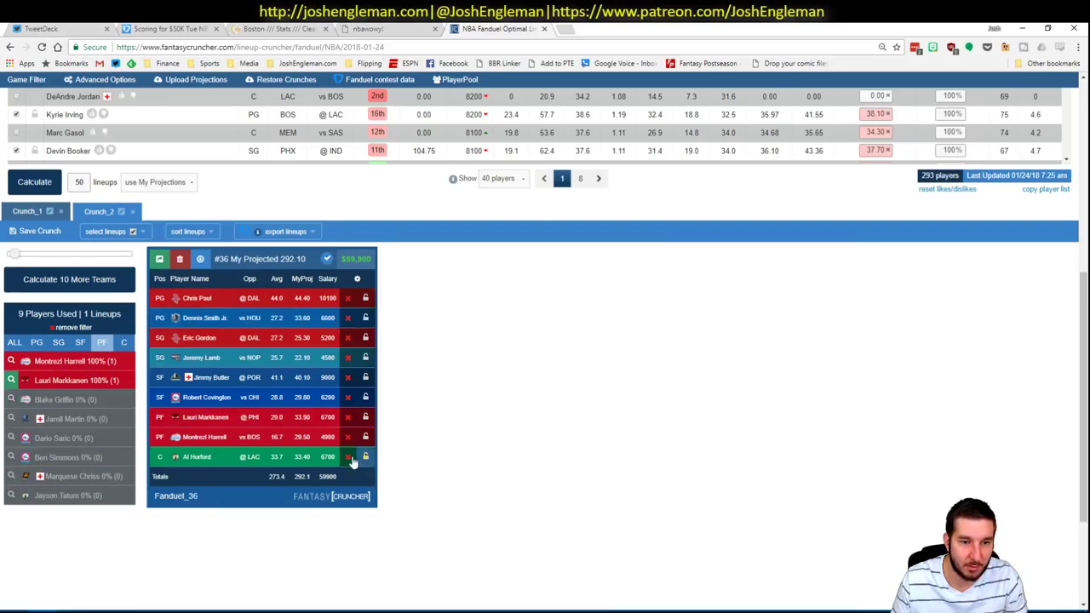
{"action": "left_click", "coordinate": [79, 327]}
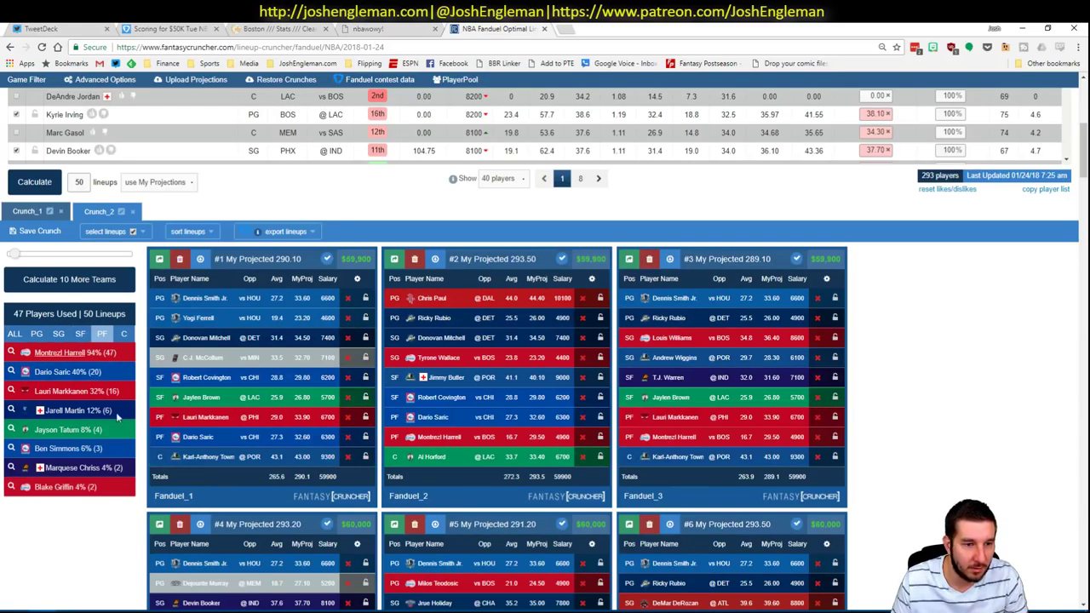
Show point guard usage across the second crunch and filter the lineups again to those with Chris Paul
{"action": "left_click", "coordinate": [37, 334]}
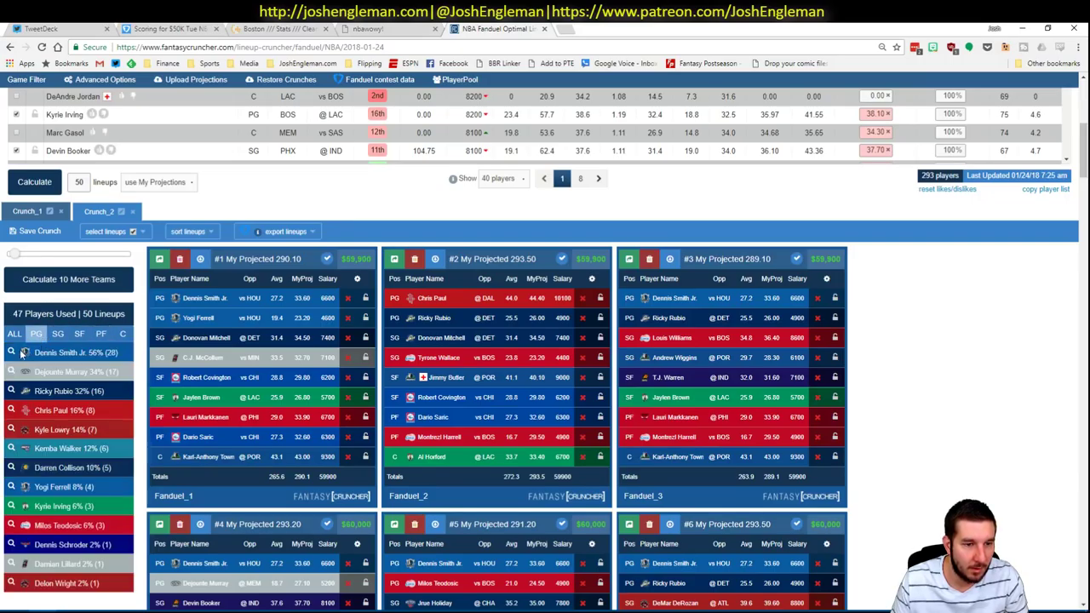
{"action": "left_click", "coordinate": [11, 412]}
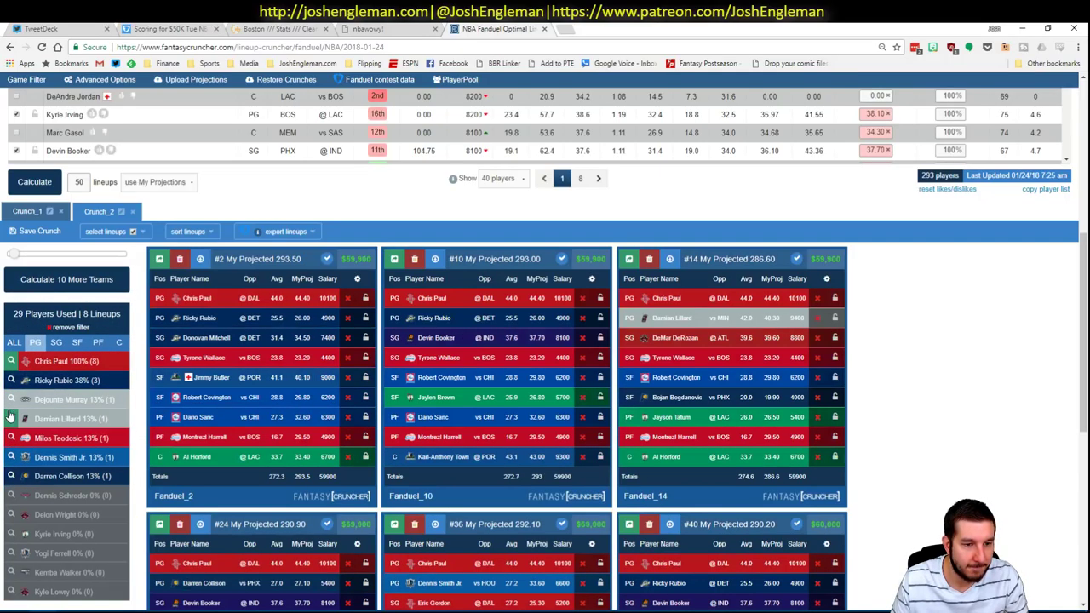
Show shooting guard usage for the Chris Paul lineups in the second crunch and look through the matching lineups
{"action": "scroll", "coordinate": [971, 379], "scroll_direction": "down", "scroll_amount": 1}
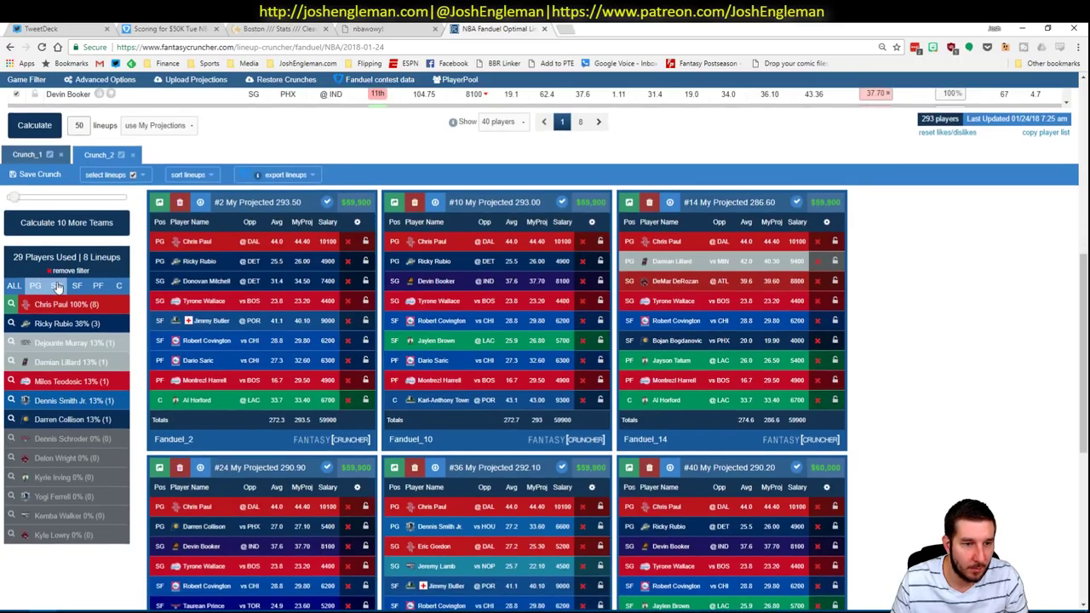
{"action": "left_click", "coordinate": [57, 286]}
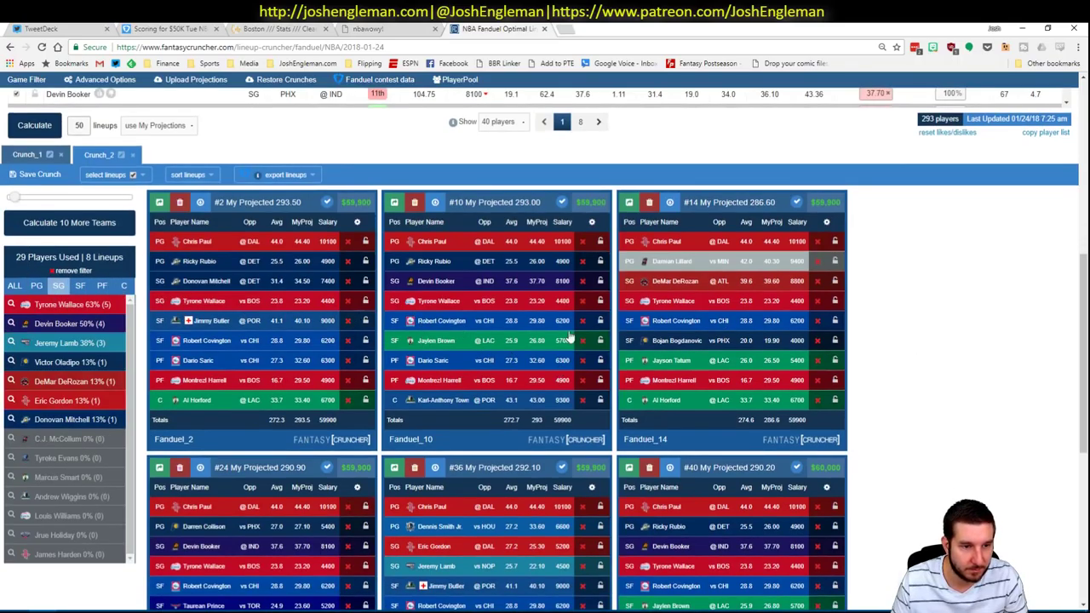
{"action": "scroll", "coordinate": [846, 367], "scroll_direction": "down", "scroll_amount": 1}
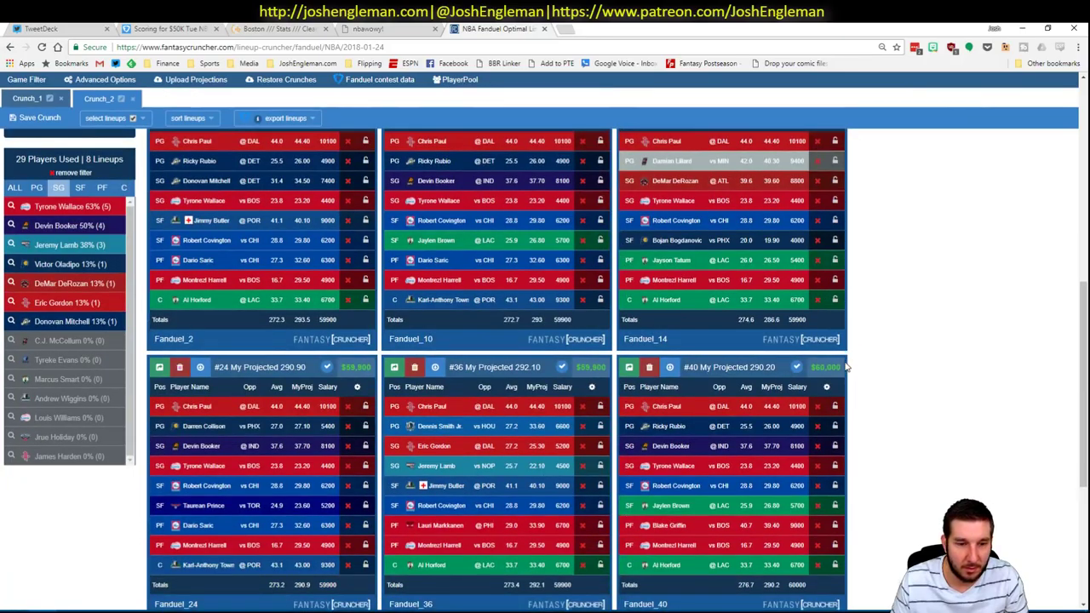
{"action": "scroll", "coordinate": [846, 366], "scroll_direction": "down", "scroll_amount": 3}
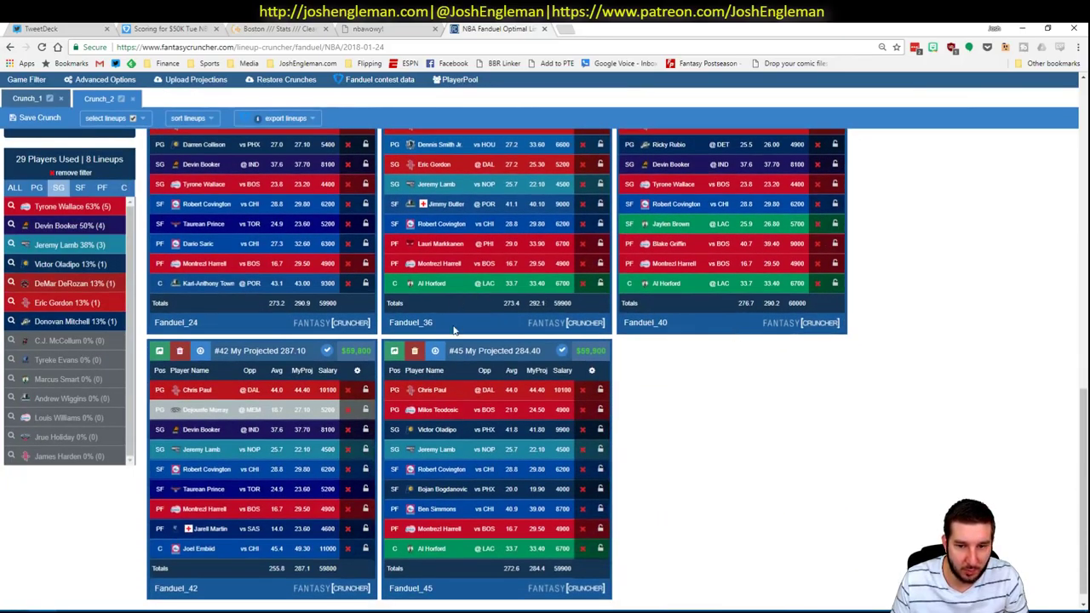
{"action": "scroll", "coordinate": [633, 377], "scroll_direction": "up", "scroll_amount": 15}
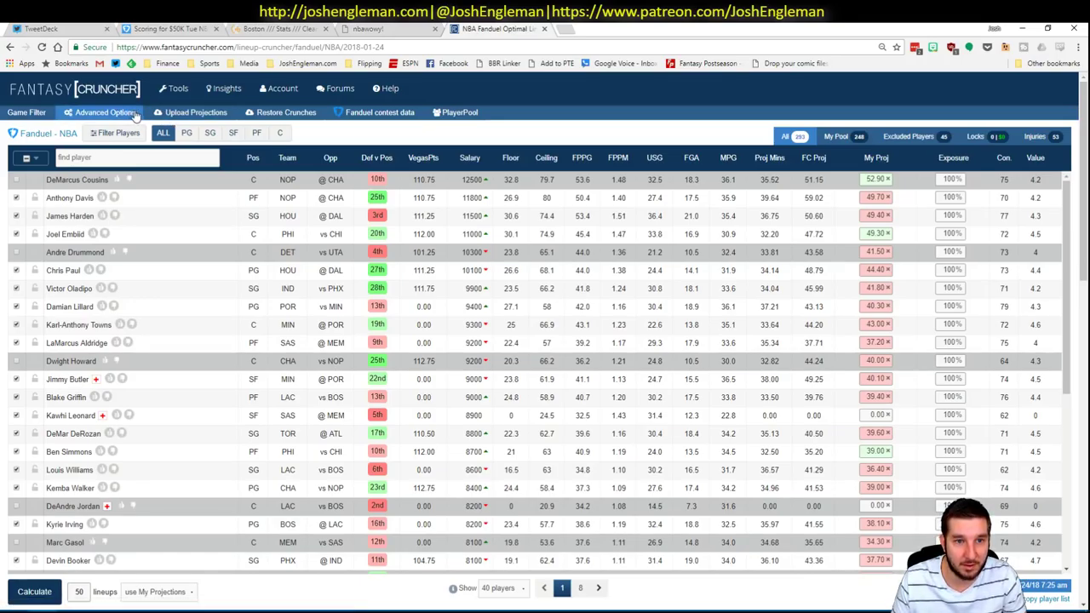
Open the DraftKings NBA lineup cruncher in place of the FanDuel one
{"action": "mouse_move", "coordinate": [175, 85]}
{"action": "mouse_move", "coordinate": [180, 123]}
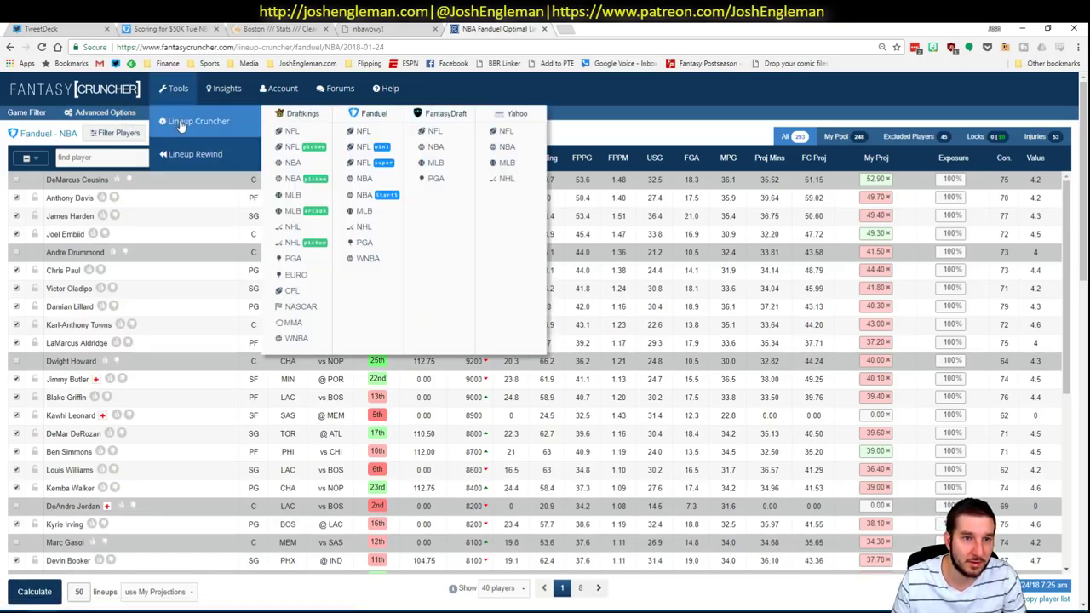
{"action": "left_click", "coordinate": [304, 175]}
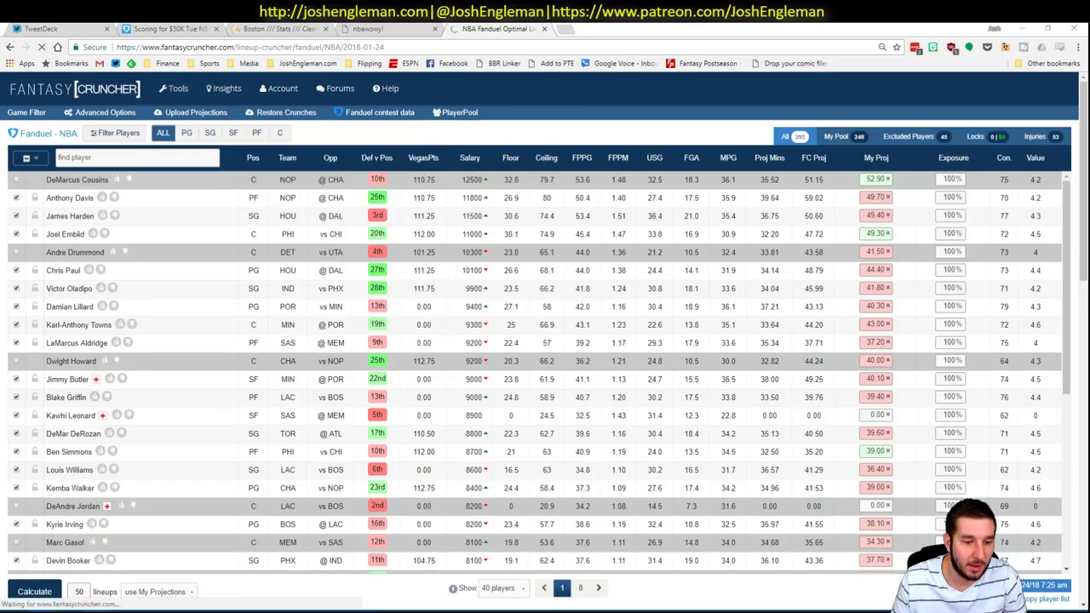
Copy the player projections from the workbook's Daily sheet, upload them to FantasyCruncher for DraftKings NBA, and return to the lineup cruncher
{"action": "key", "text": "alt+Tab"}
{"action": "scroll", "coordinate": [1033, 599], "scroll_direction": "left", "scroll_amount": 10}
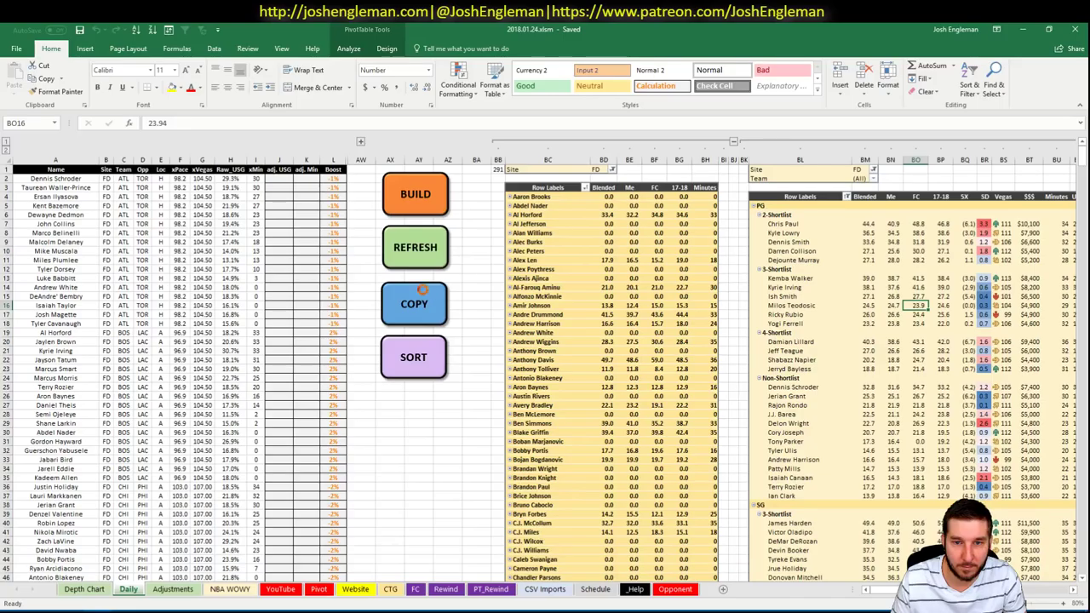
{"action": "key", "text": "alt+Tab"}
{"action": "left_click", "coordinate": [196, 112]}
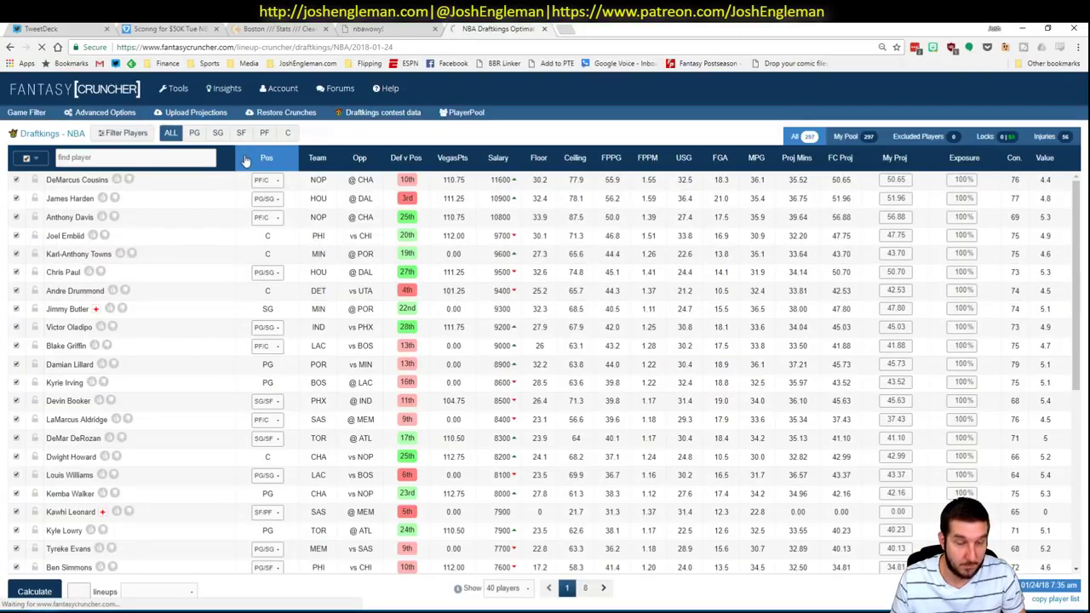
{"action": "left_click", "coordinate": [336, 217]}
{"action": "key", "text": "ctrl+v"}
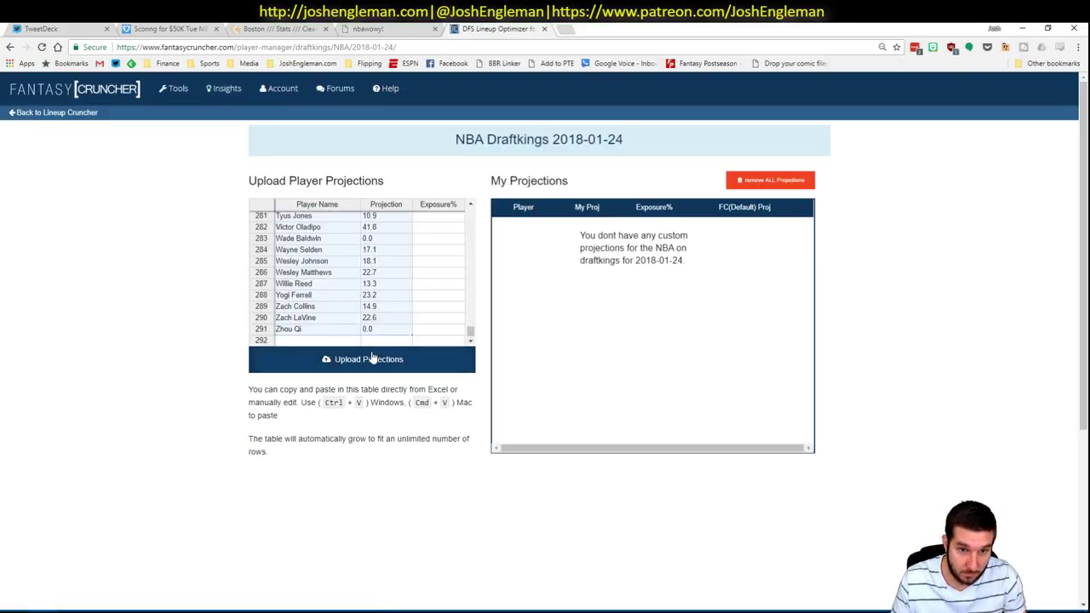
{"action": "left_click", "coordinate": [382, 358]}
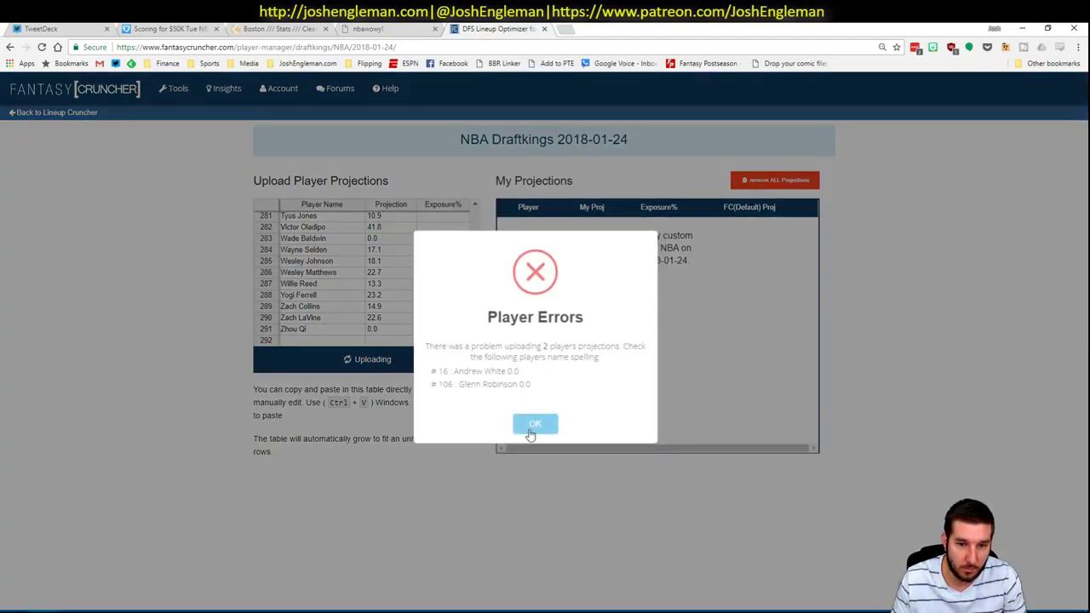
{"action": "left_click", "coordinate": [533, 424]}
{"action": "left_click", "coordinate": [55, 113]}
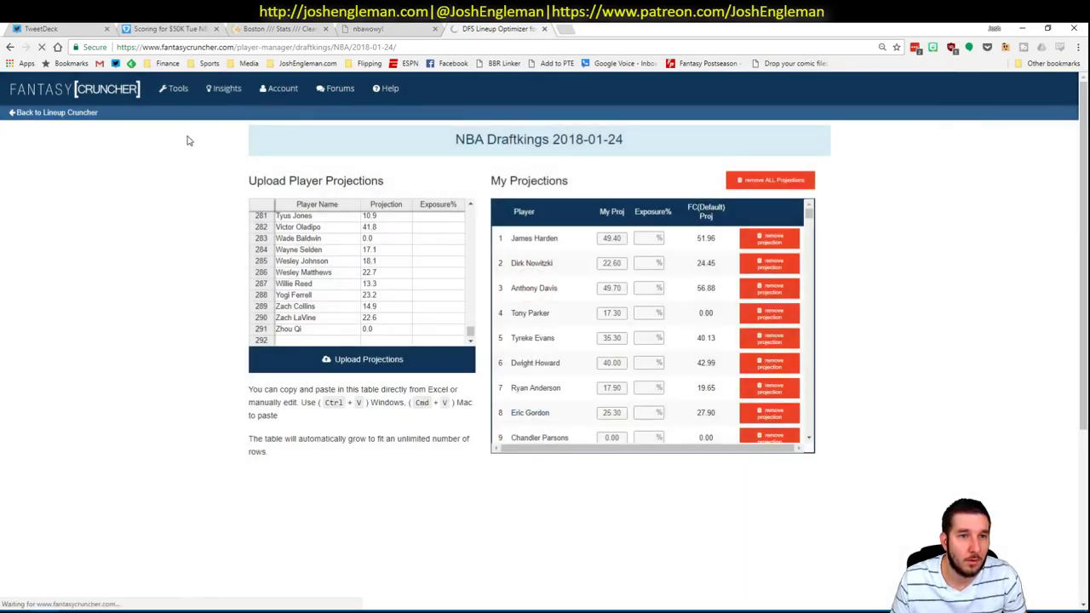
Set the randomness to 10% in the advanced options for the DraftKings crunch
{"action": "mouse_move", "coordinate": [175, 89]}
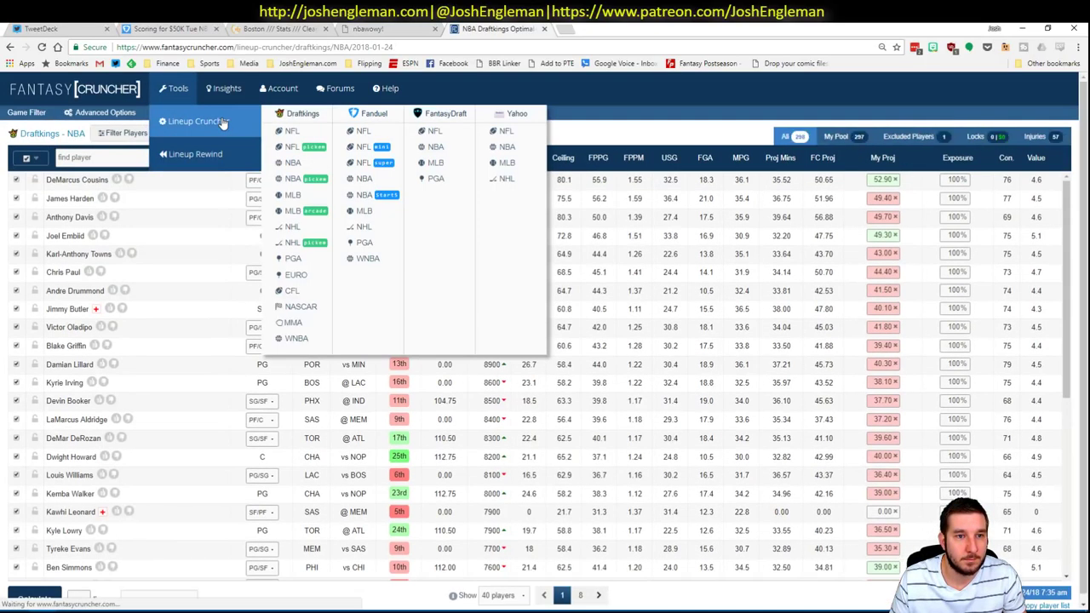
{"action": "left_click", "coordinate": [102, 112]}
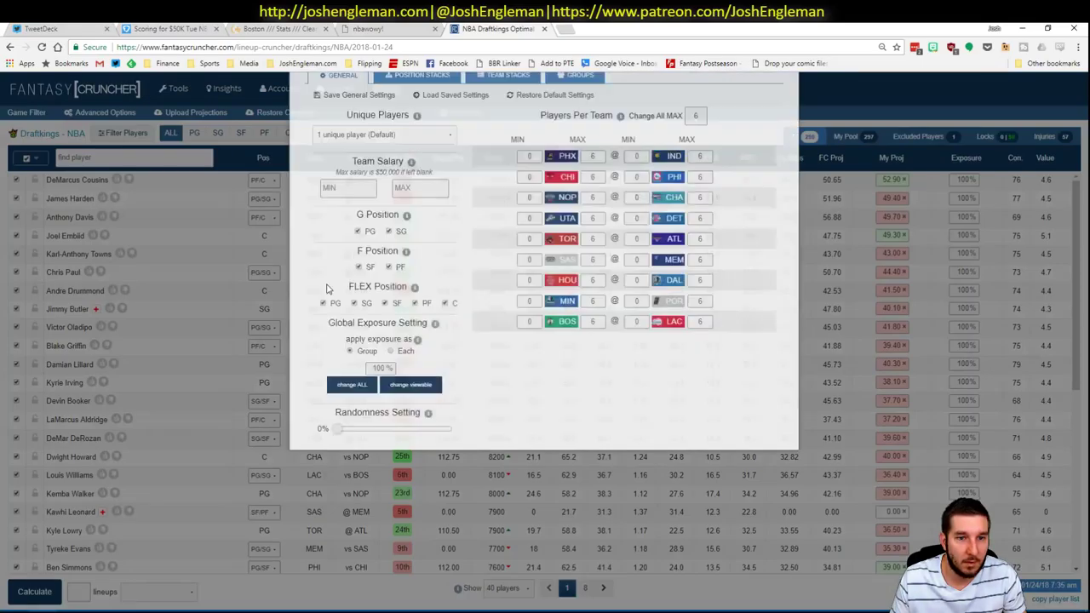
{"action": "left_click_drag", "start_coordinate": [336, 510], "coordinate": [348, 510]}
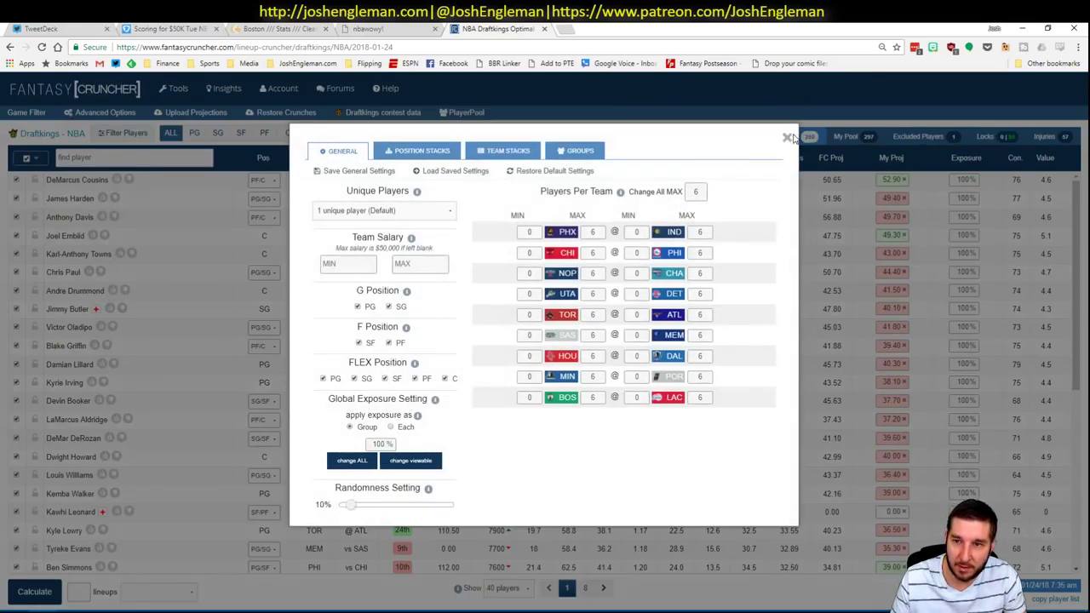
{"action": "left_click", "coordinate": [787, 137]}
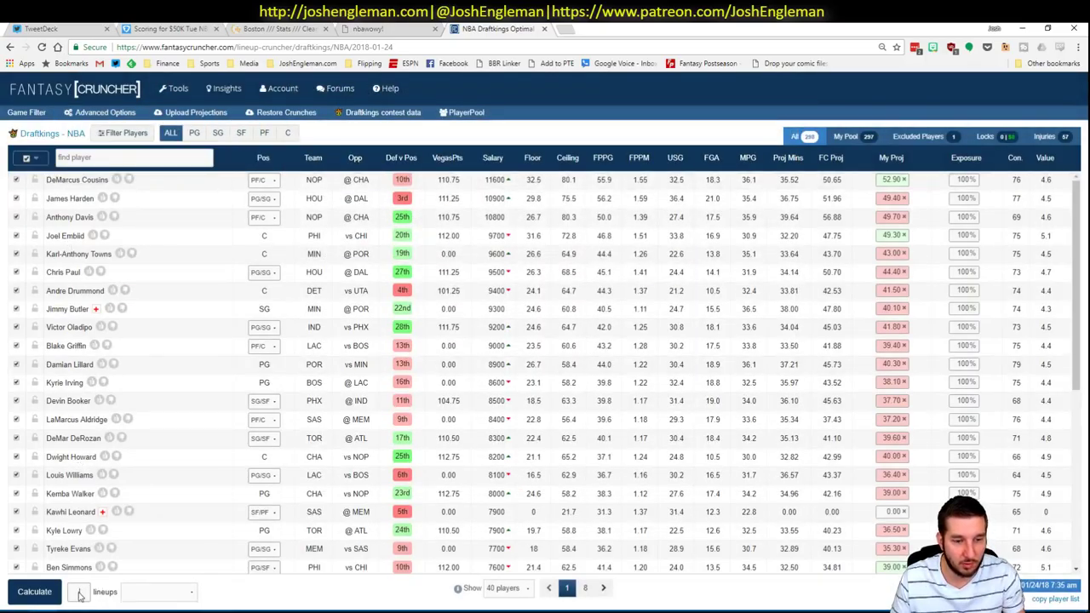
Calculate 50 DraftKings lineups using My Projections and look over the player usage list
{"action": "left_click", "coordinate": [159, 592]}
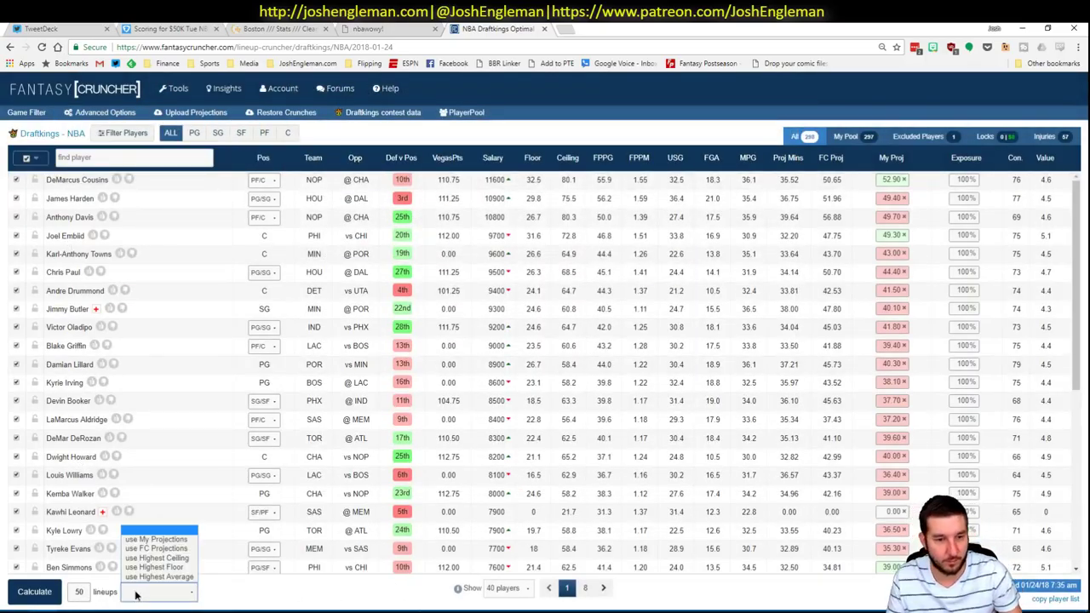
{"action": "left_click", "coordinate": [161, 546]}
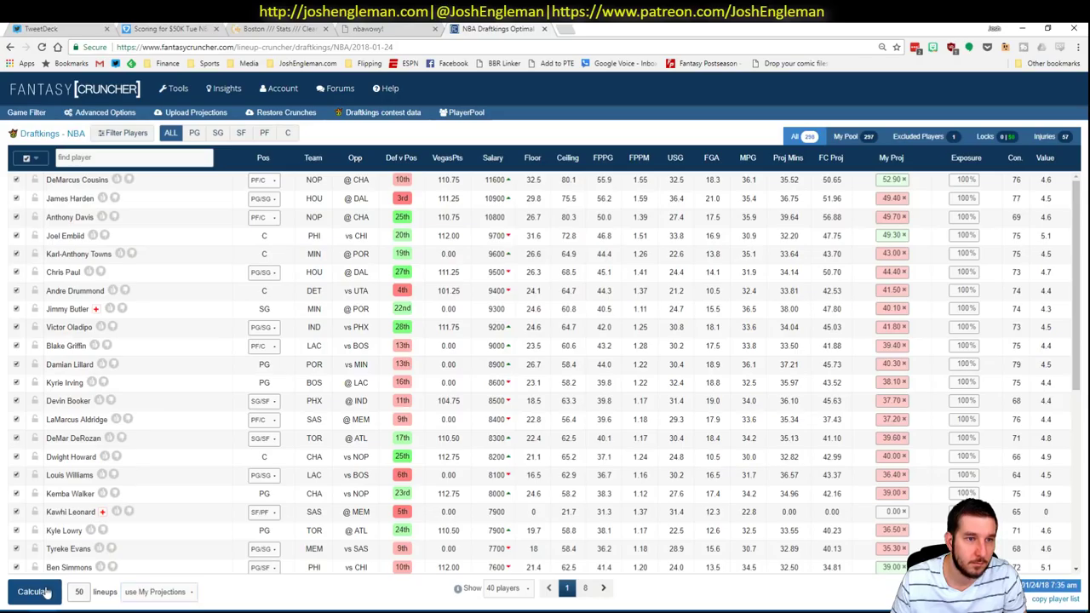
{"action": "left_click", "coordinate": [45, 592]}
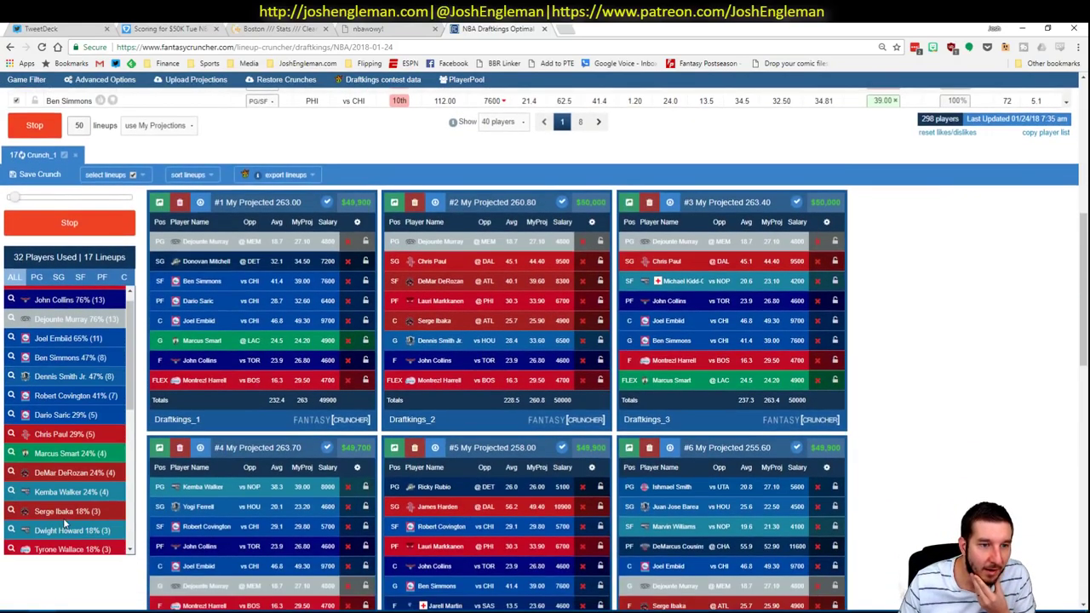
{"action": "left_click_drag", "start_coordinate": [133, 301], "coordinate": [133, 306]}
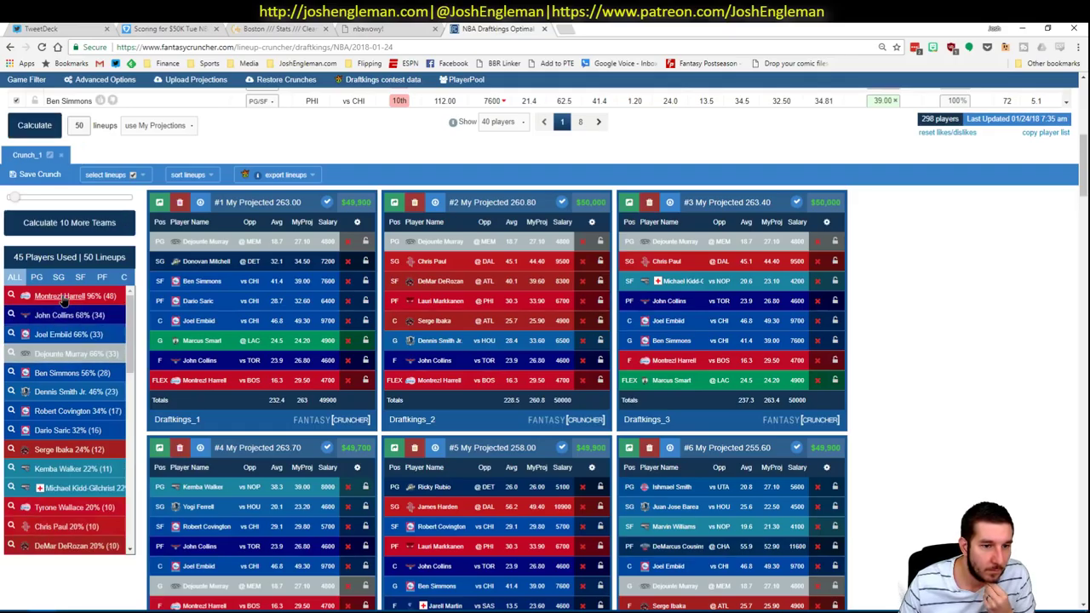
Review Montrezl Harrell's news and game log, and filter the lineups to those with both Harrell and Dejounte Murray
{"action": "left_click", "coordinate": [63, 298]}
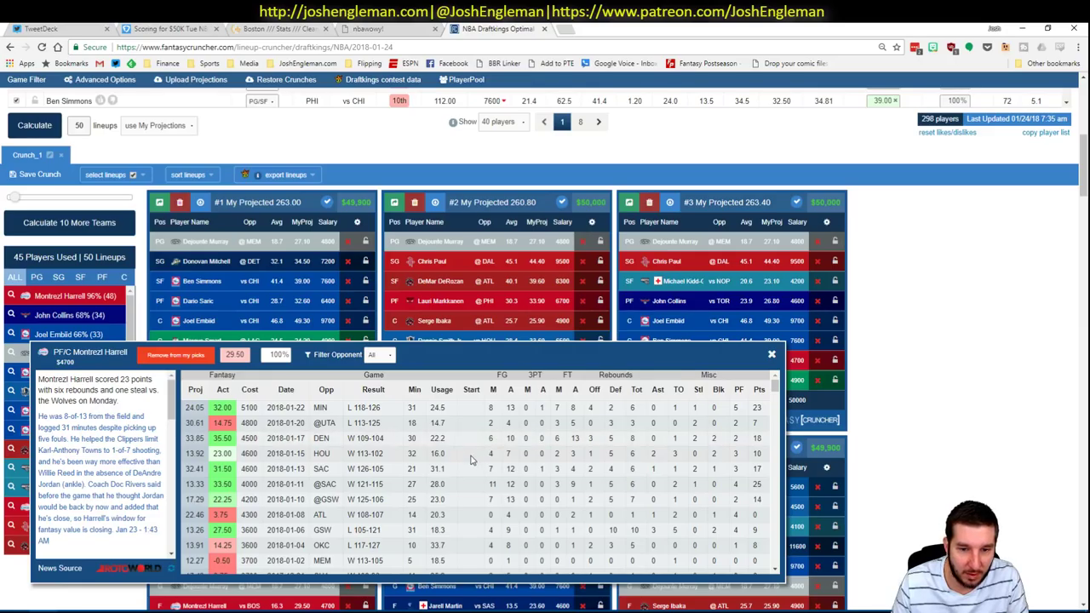
{"action": "left_click", "coordinate": [769, 356]}
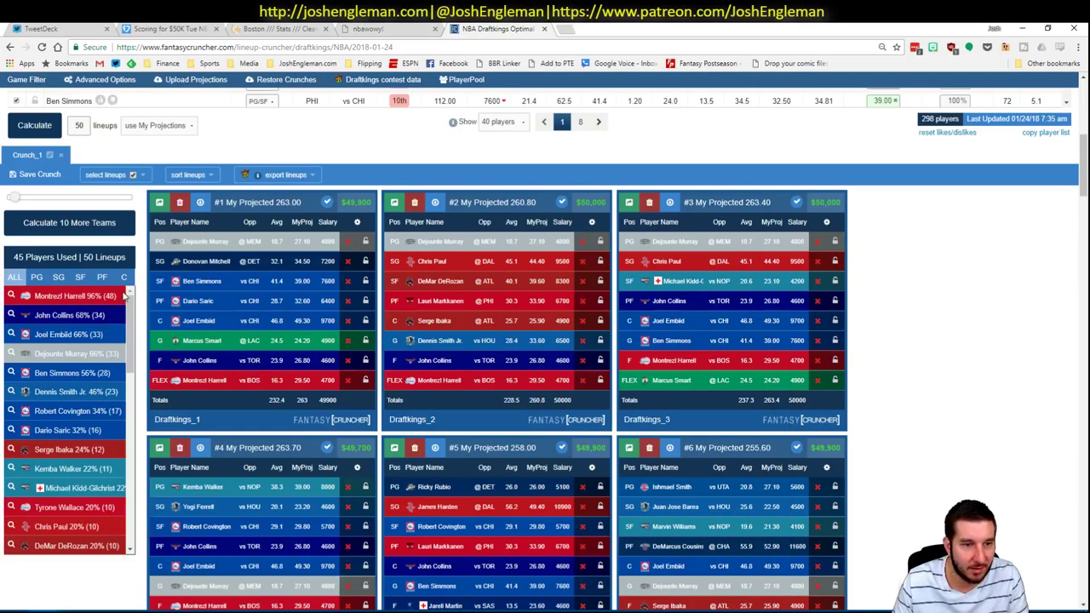
{"action": "left_click", "coordinate": [11, 296]}
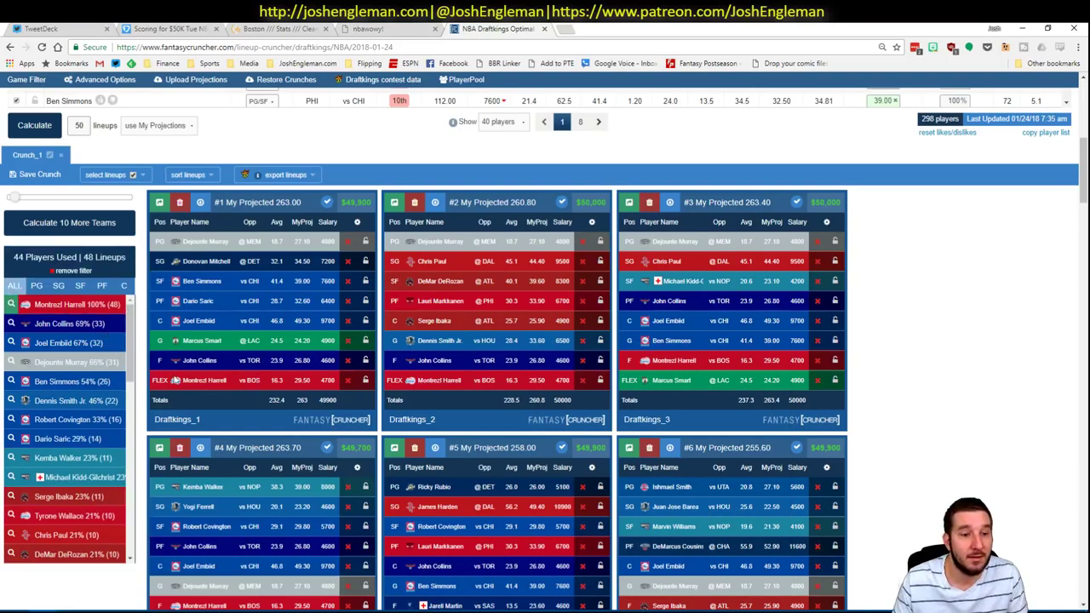
{"action": "left_click", "coordinate": [12, 362]}
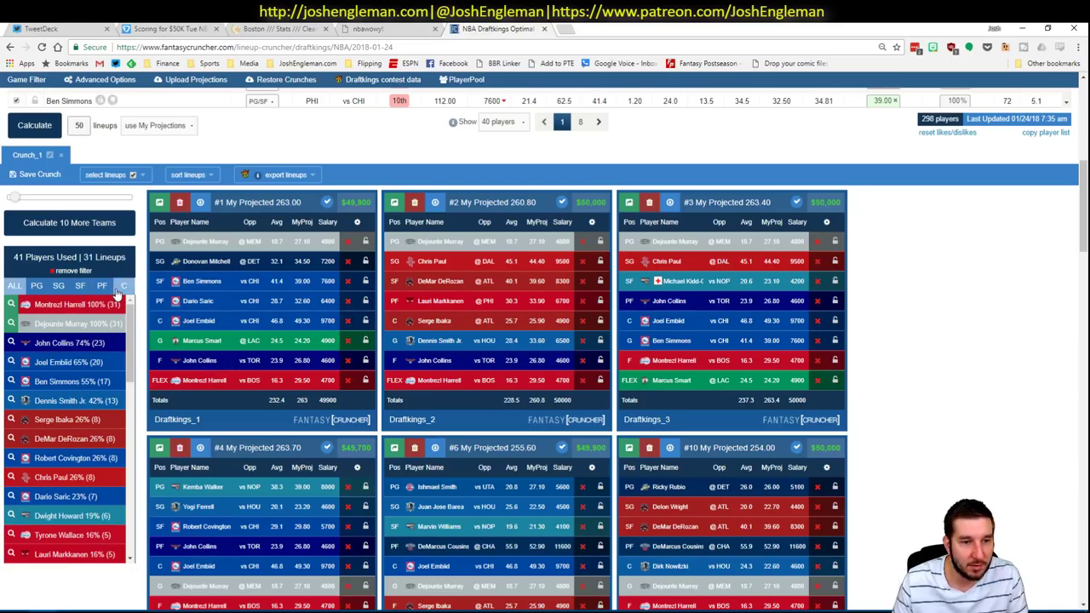
In the workbook's Daily sheet, expand the DraftKings shortlist pivot and set its Position filter to All
{"action": "key", "text": "alt+Tab"}
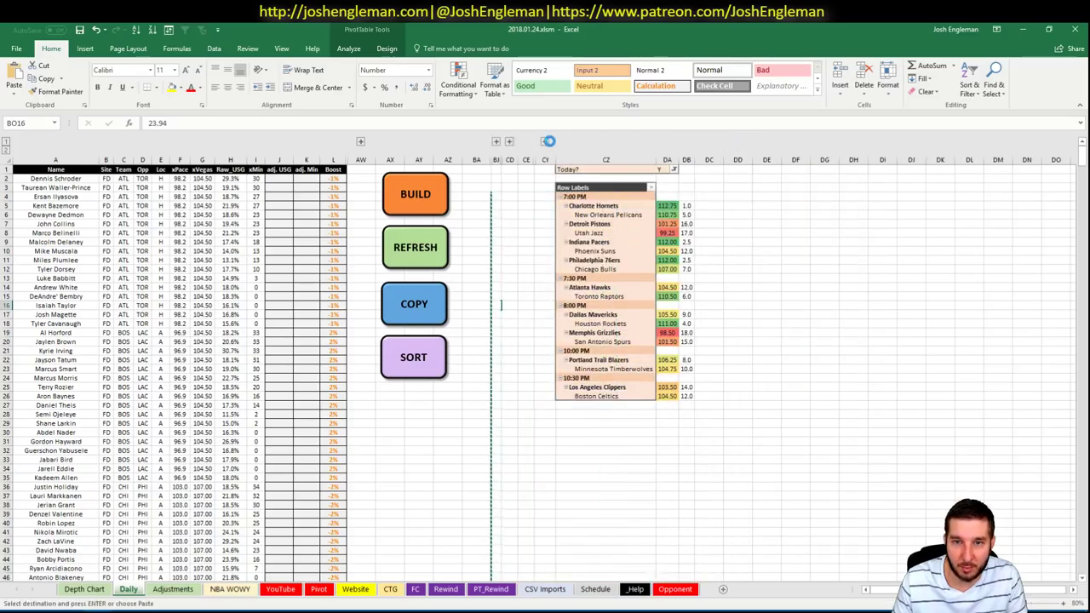
{"action": "left_click", "coordinate": [634, 264]}
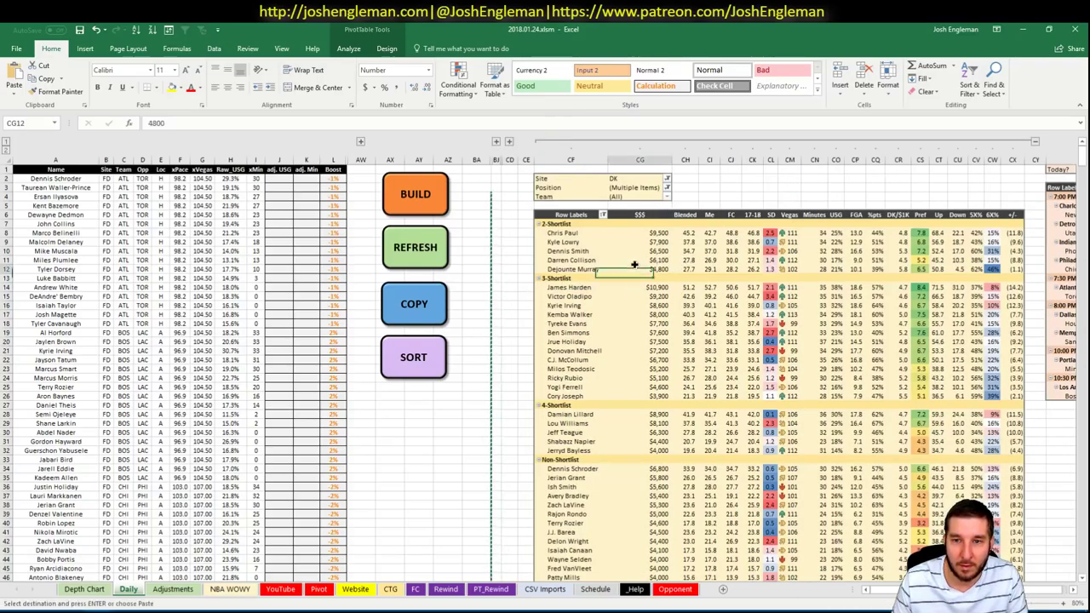
{"action": "left_click", "coordinate": [667, 187]}
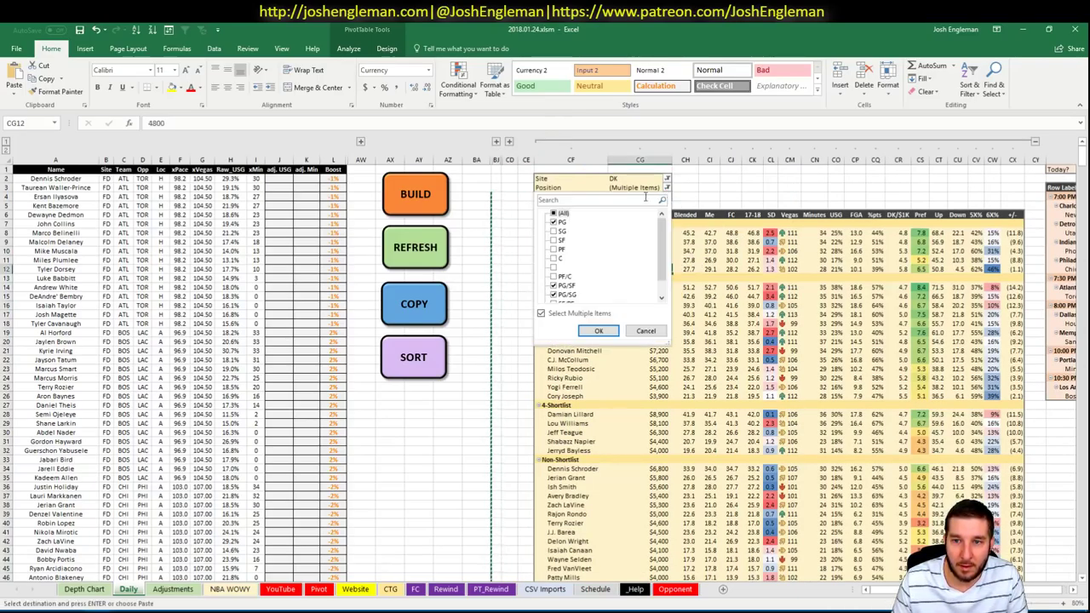
{"action": "left_click", "coordinate": [554, 214]}
{"action": "left_click", "coordinate": [598, 331]}
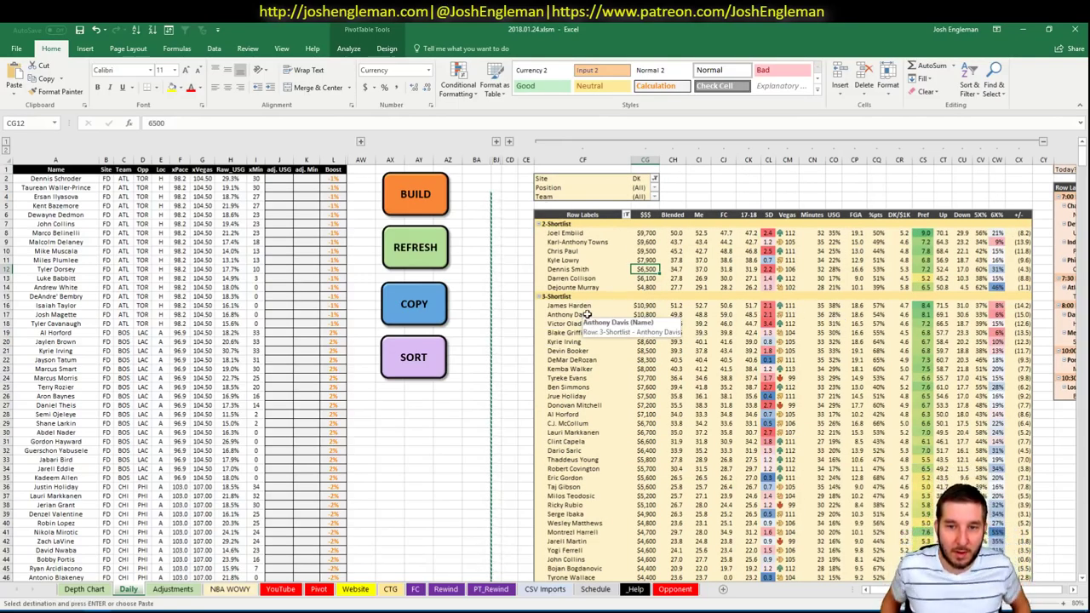
Back in FantasyCruncher, narrow the Harrell and Murray lineups to those that also include Dennis Smith Jr. and Joel Embiid
{"action": "key", "text": "alt+Tab"}
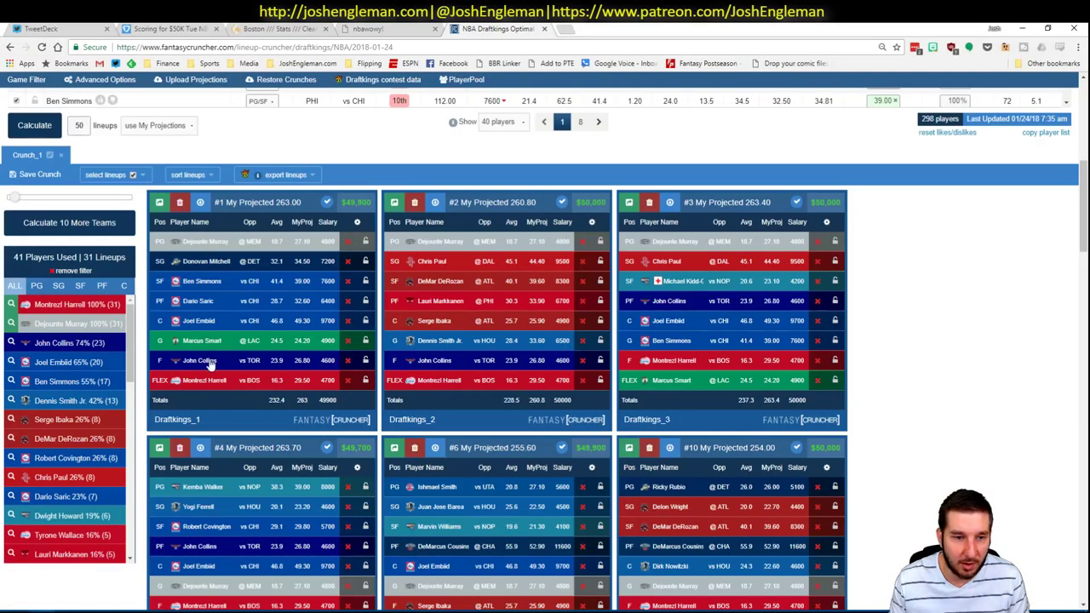
{"action": "left_click", "coordinate": [12, 401]}
{"action": "left_click", "coordinate": [10, 382]}
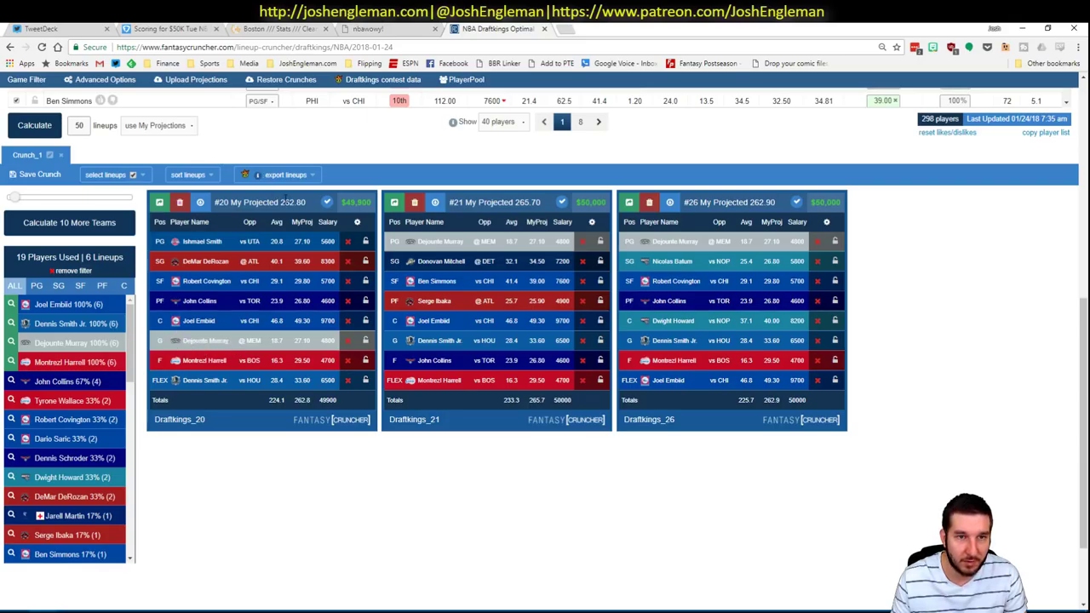
Return to the DraftKings shortlist in the workbook's Daily sheet and clear the pending copy selection
{"action": "key", "text": "alt+Tab"}
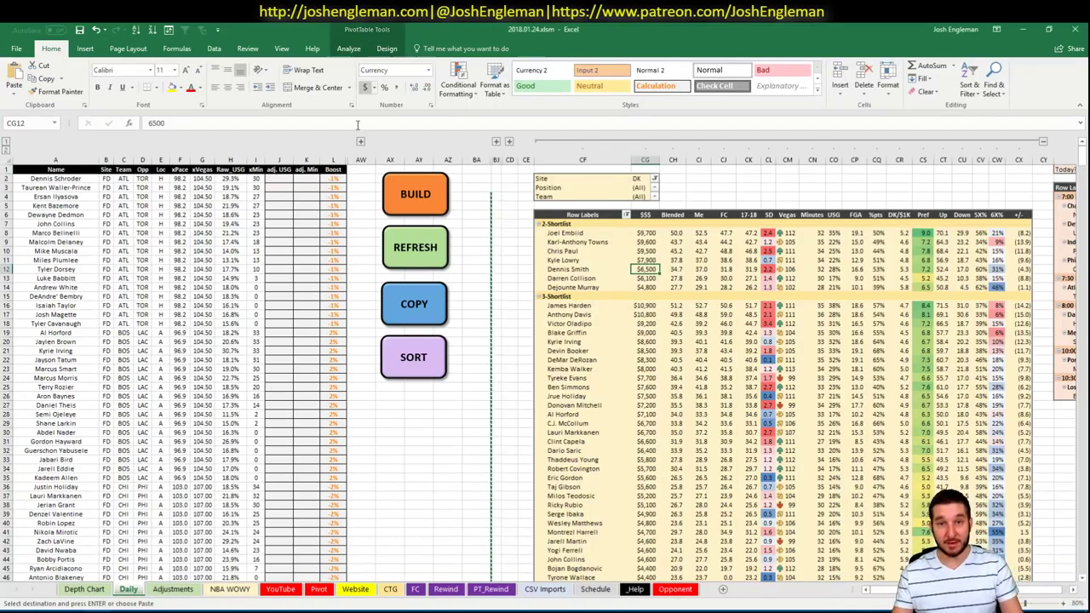
{"action": "key", "text": "Escape"}
{"action": "left_click", "coordinate": [437, 494]}
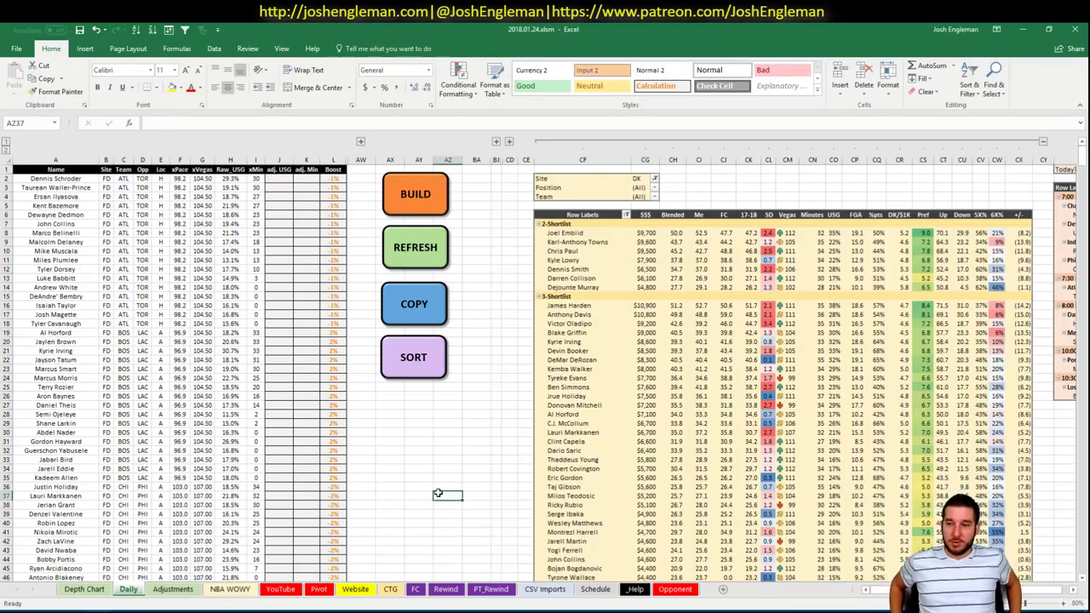